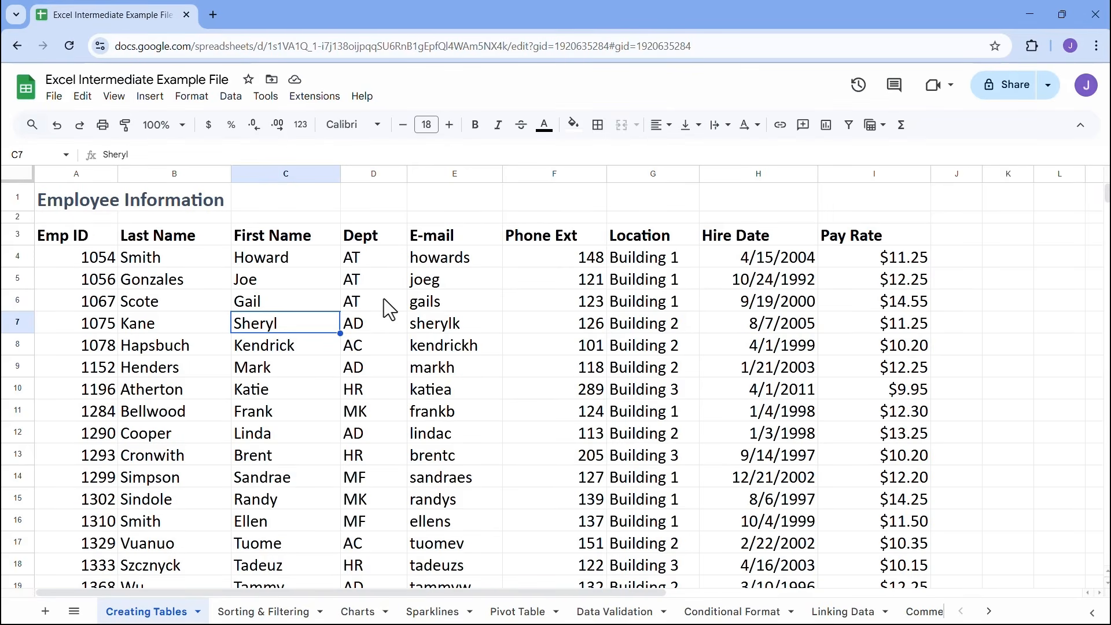
# Look through the employee list on the Creating Tables sheet down to its last row and return to the headers
pyautogui.scroll(-7, 480, 349)
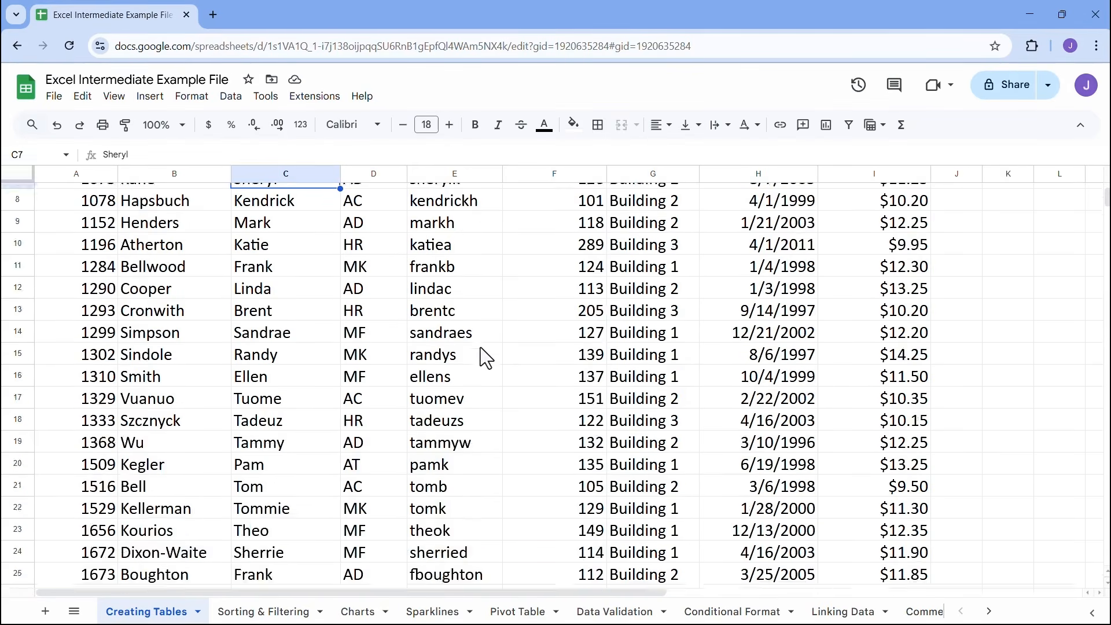
pyautogui.click(578, 354)
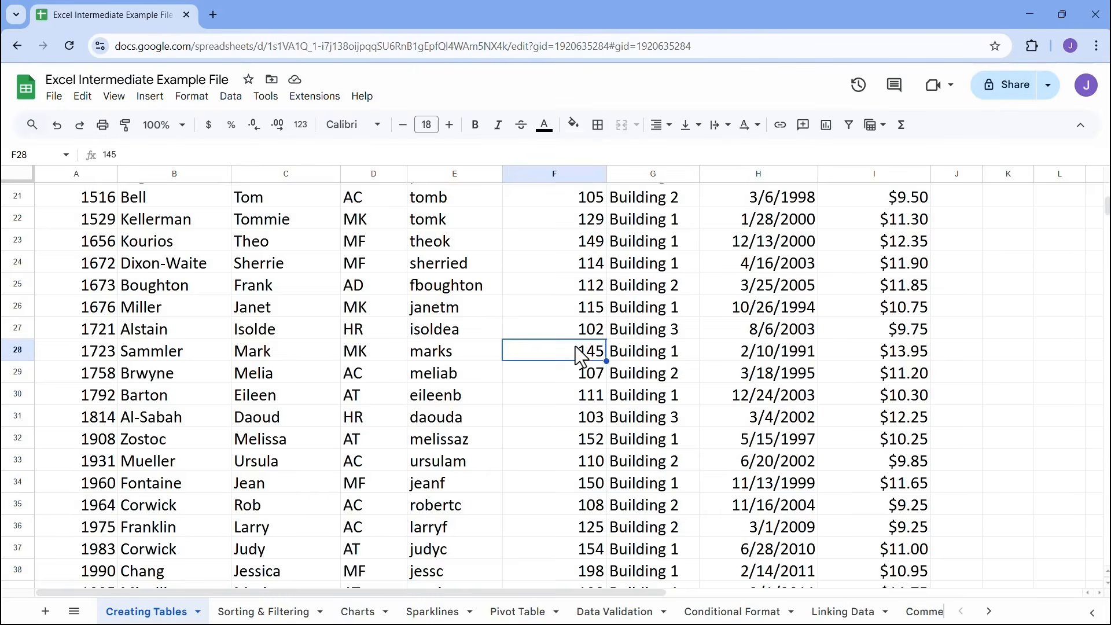
pyautogui.scroll(7, 578, 354)
pyautogui.scroll(-1, 649, 381)
pyautogui.scroll(-8, 694, 376)
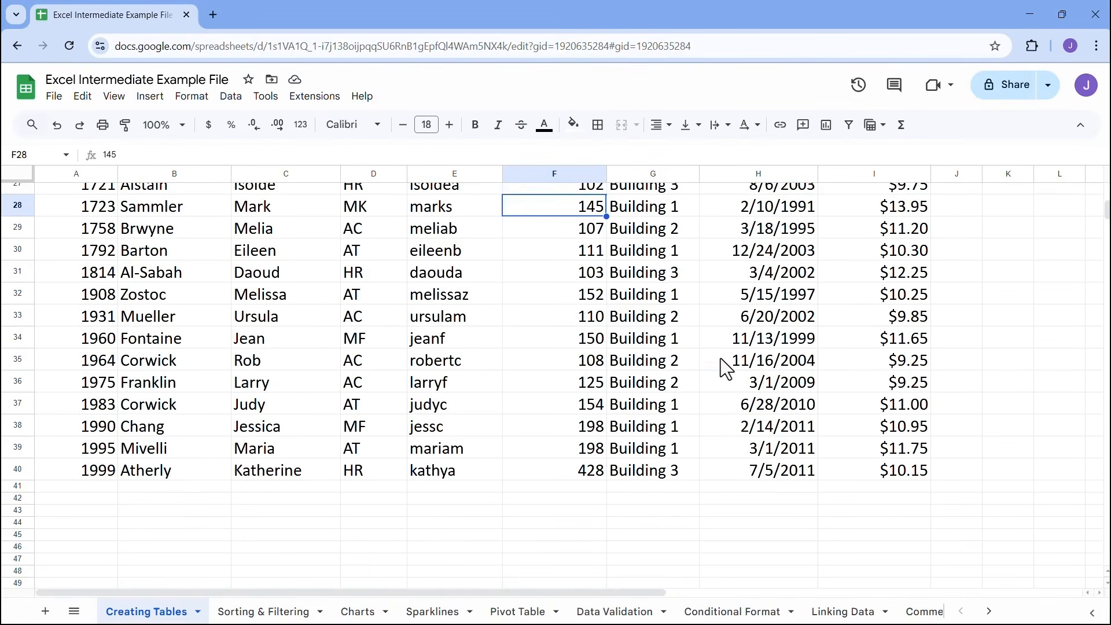
pyautogui.click(721, 364)
pyautogui.scroll(10, 723, 358)
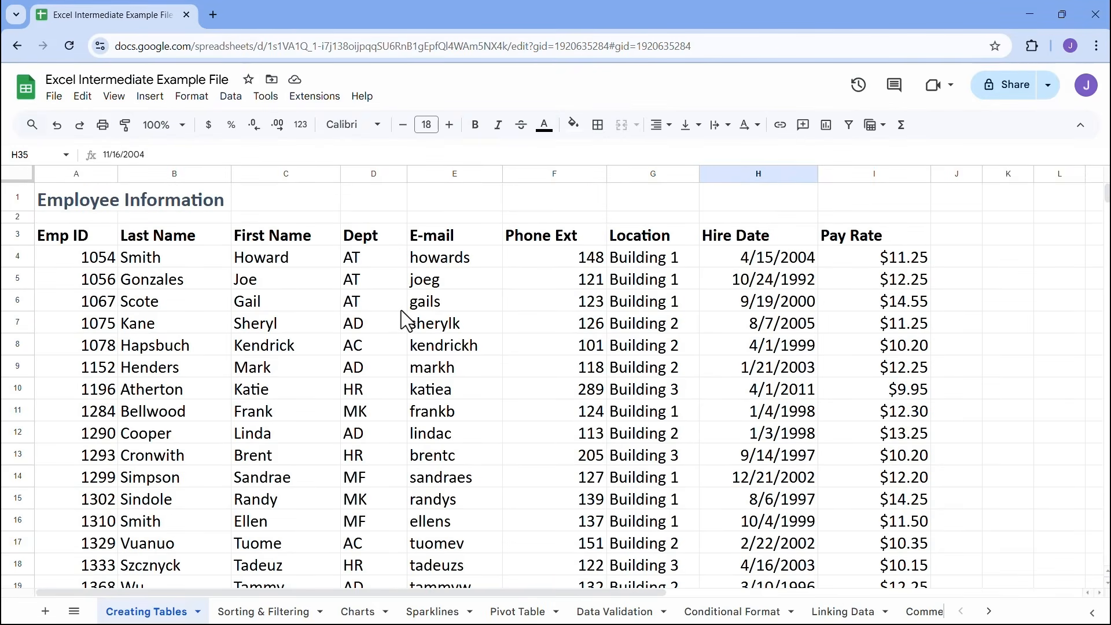
pyautogui.click(379, 312)
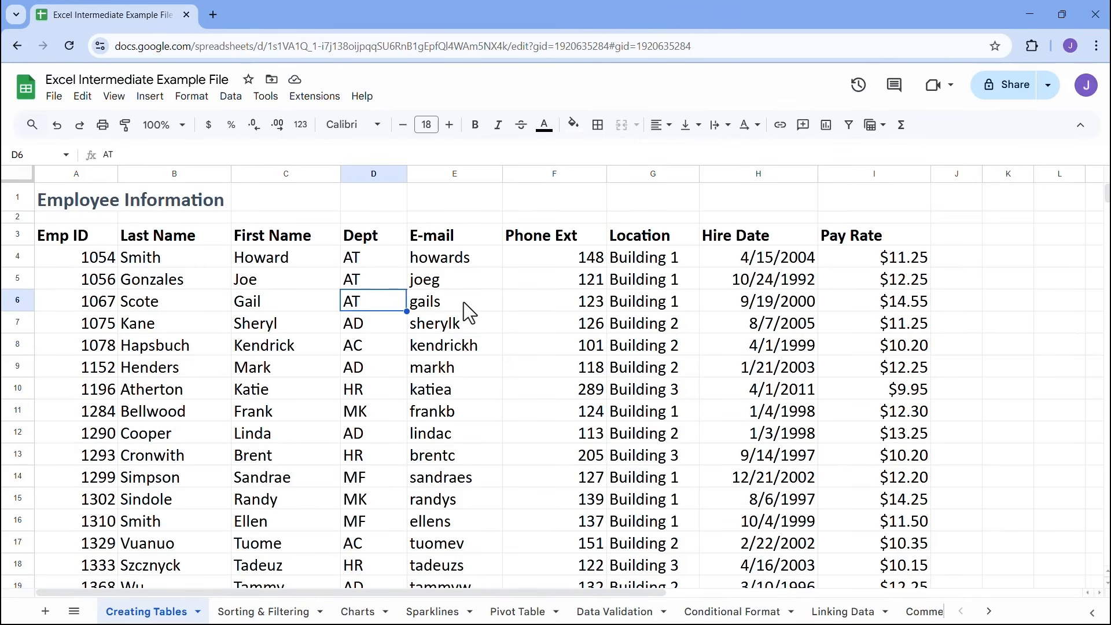
pyautogui.click(461, 320)
pyautogui.click(386, 331)
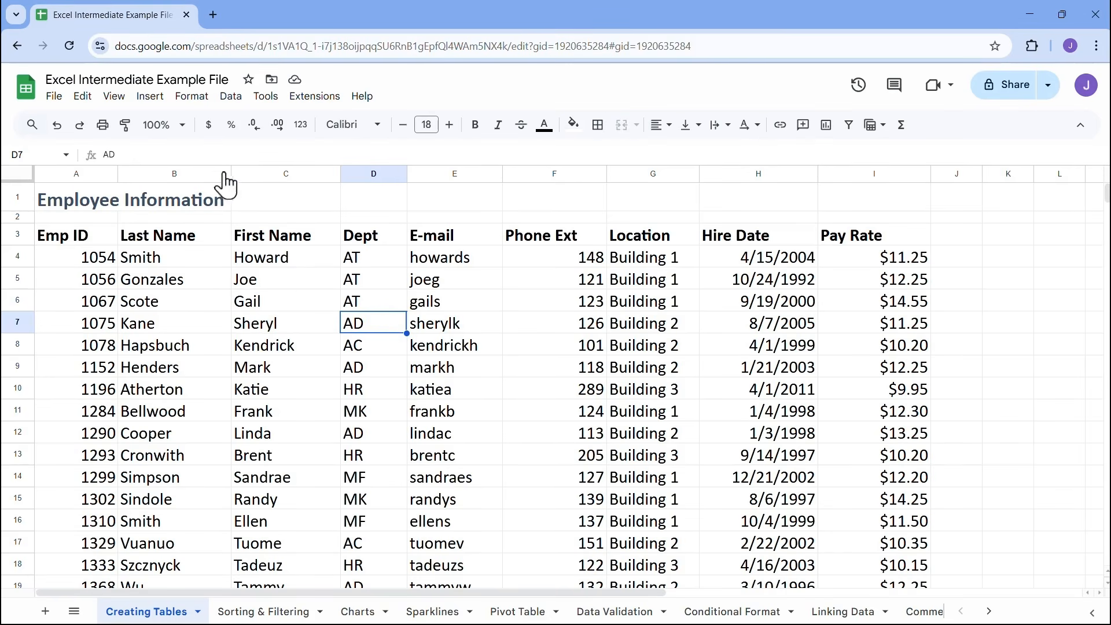
pyautogui.click(191, 97)
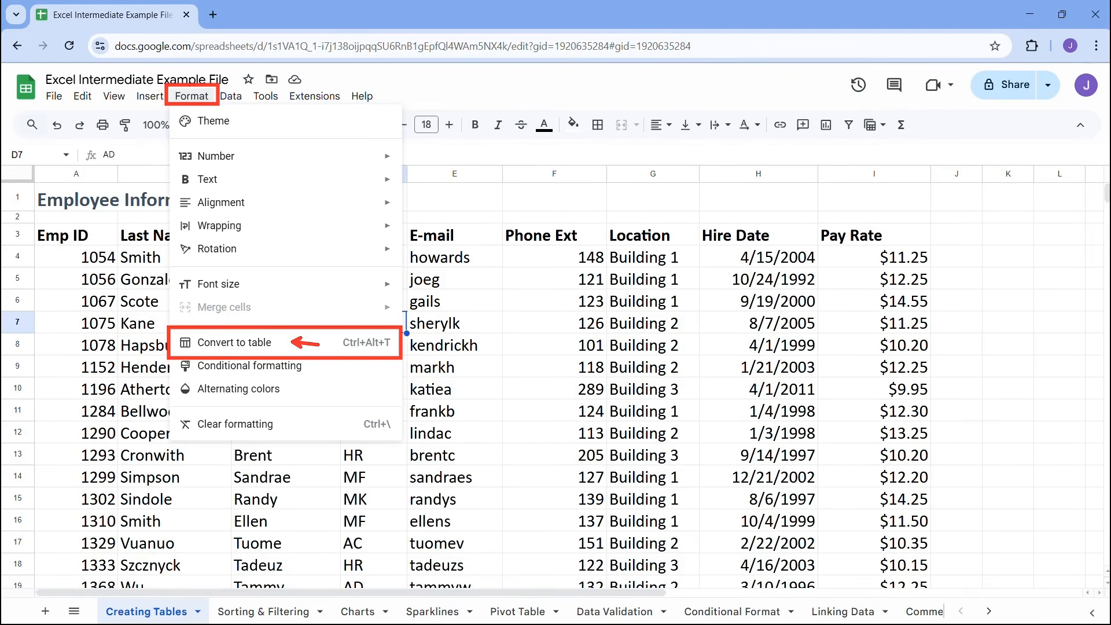
pyautogui.press('Escape')
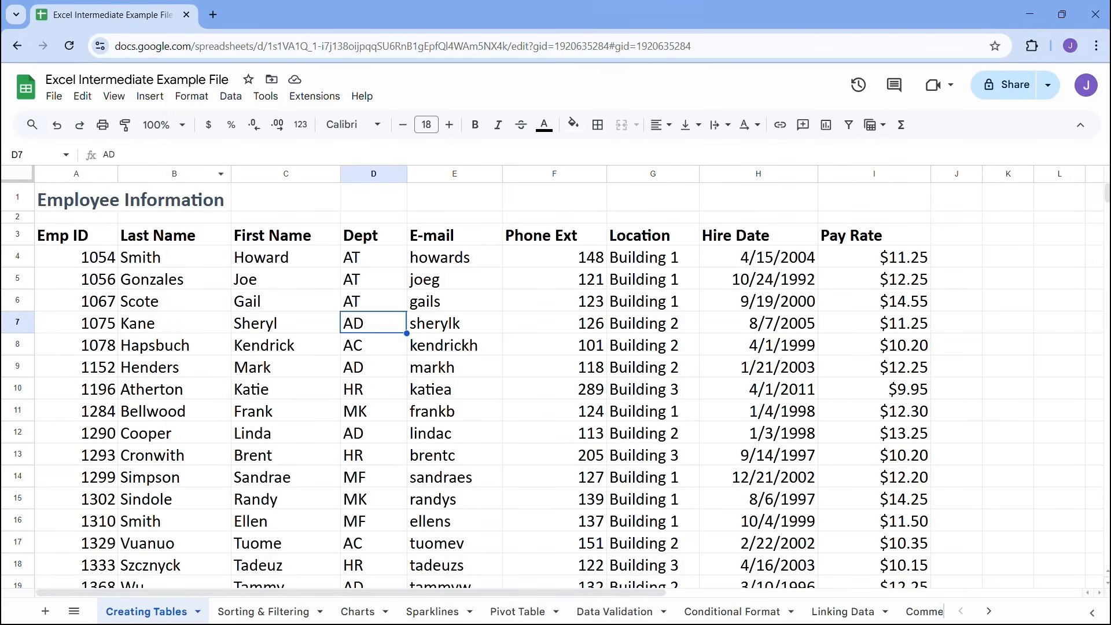
# Browse the ready-made table templates, previewing the blank table and the Product roadmap designs without inserting any
pyautogui.click(152, 97)
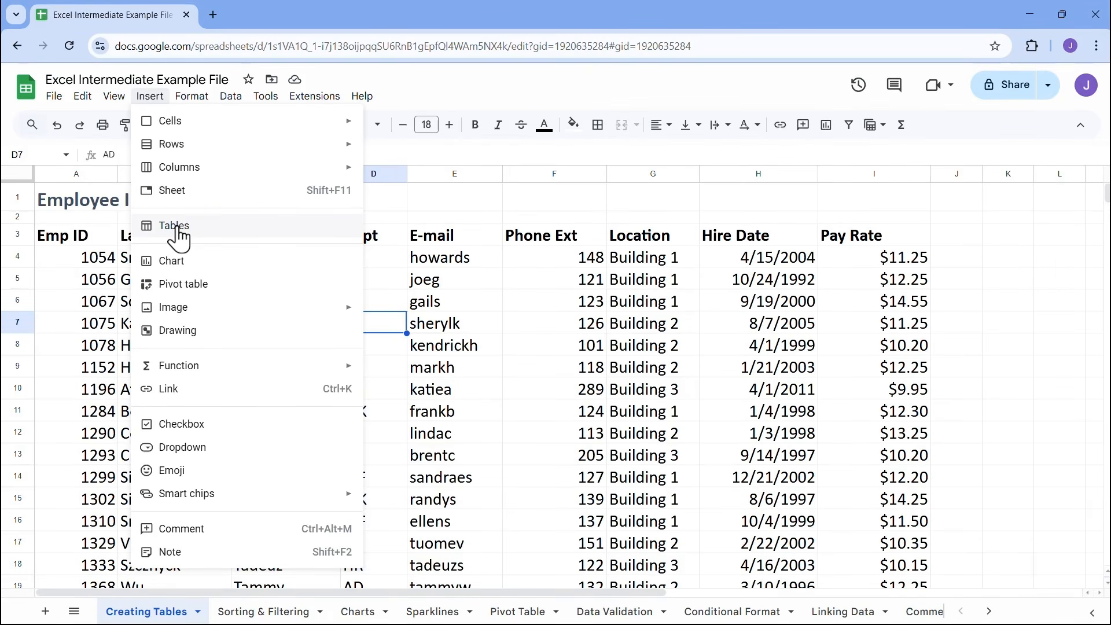
pyautogui.click(211, 234)
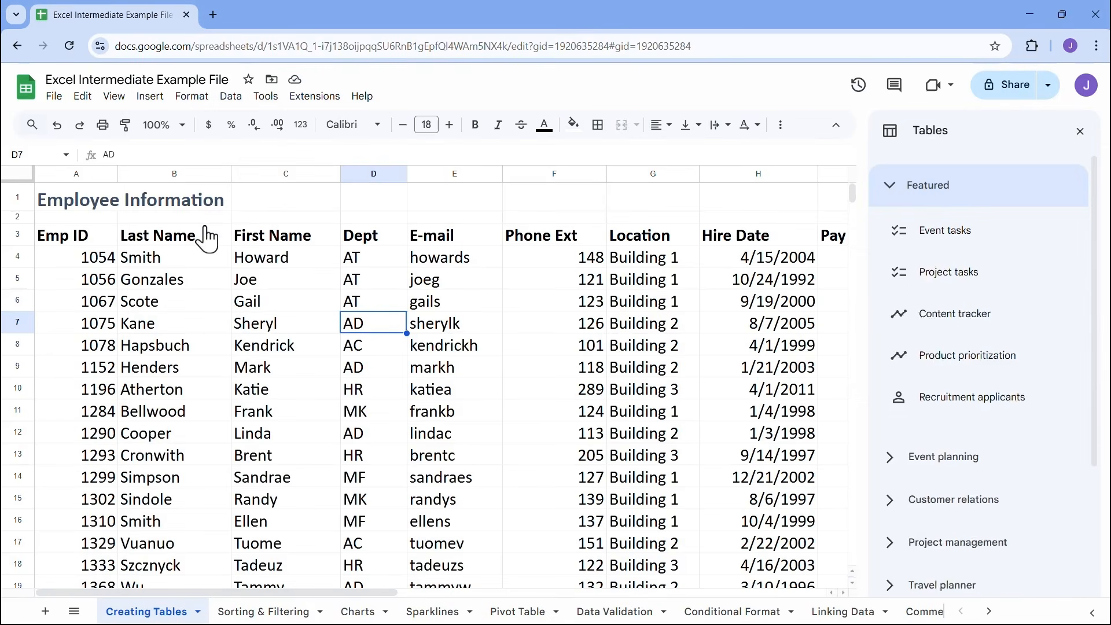
pyautogui.moveTo(943, 226)
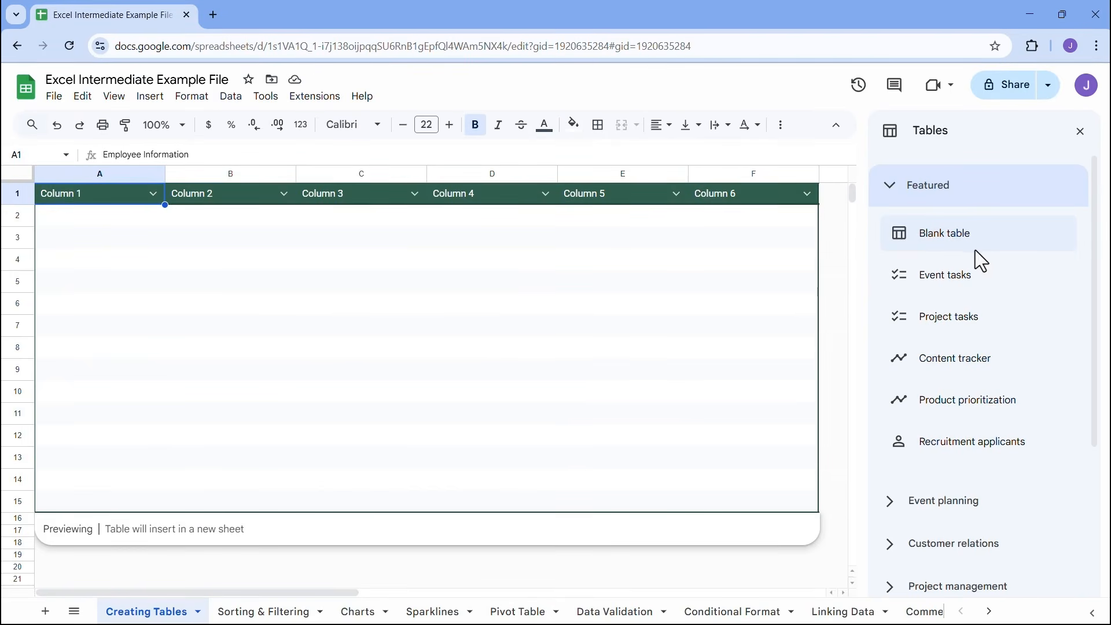
pyautogui.moveTo(960, 326)
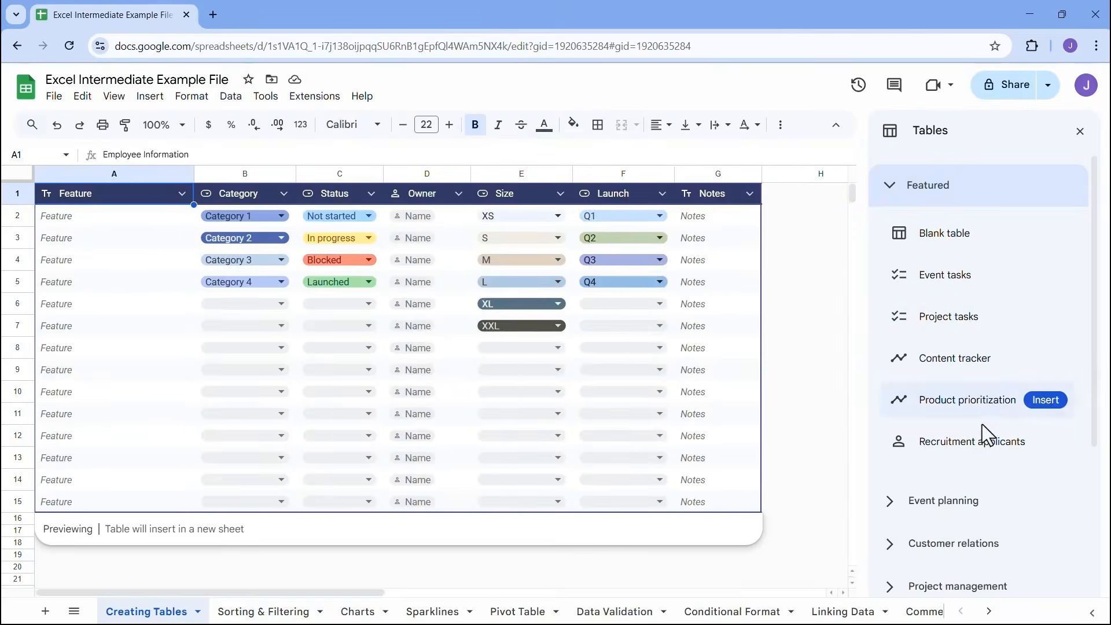
pyautogui.click(893, 196)
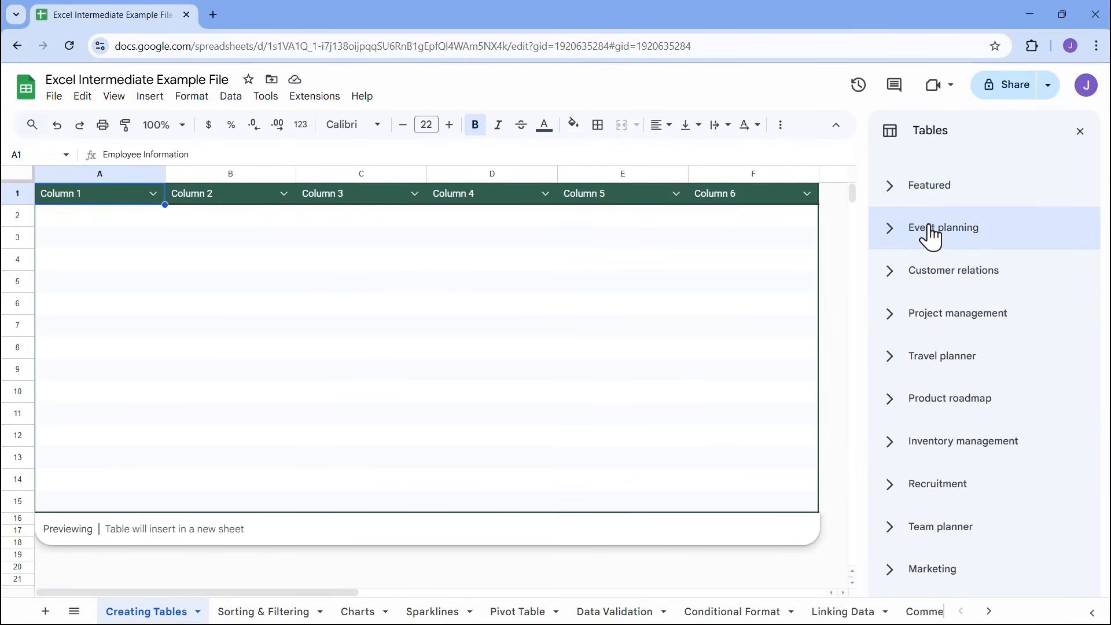
pyautogui.click(895, 407)
pyautogui.scroll(-1, 947, 412)
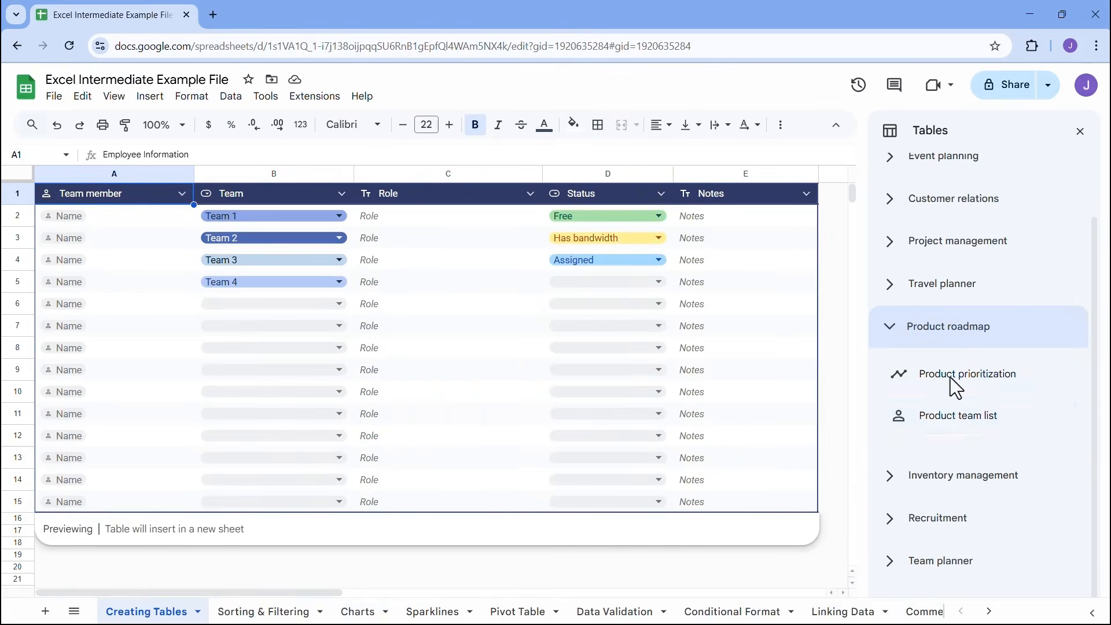
pyautogui.click(892, 332)
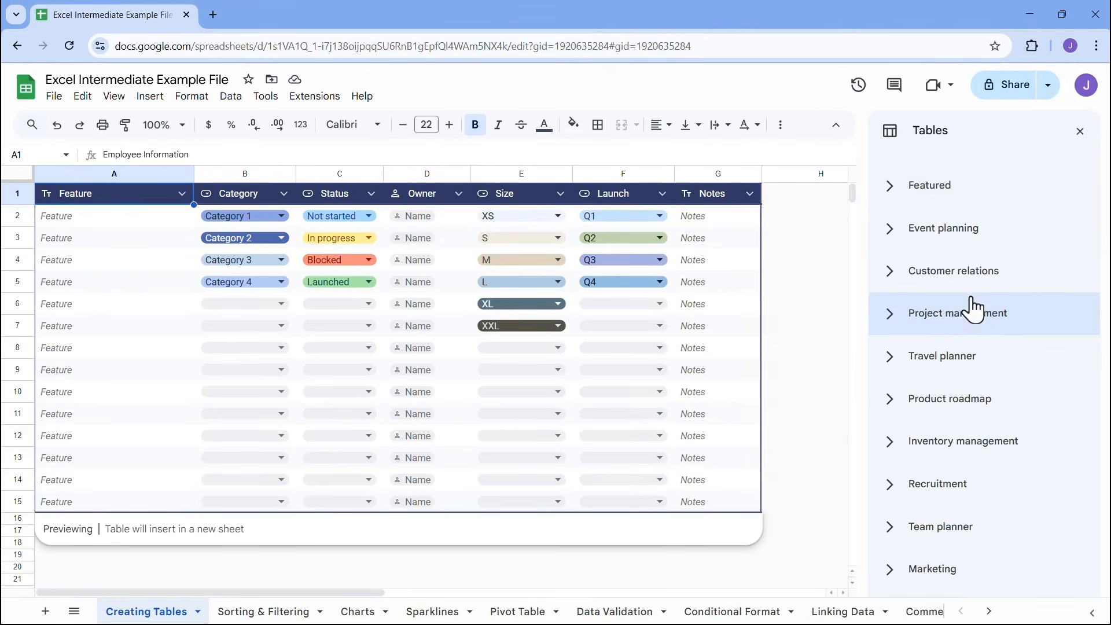
pyautogui.click(1079, 133)
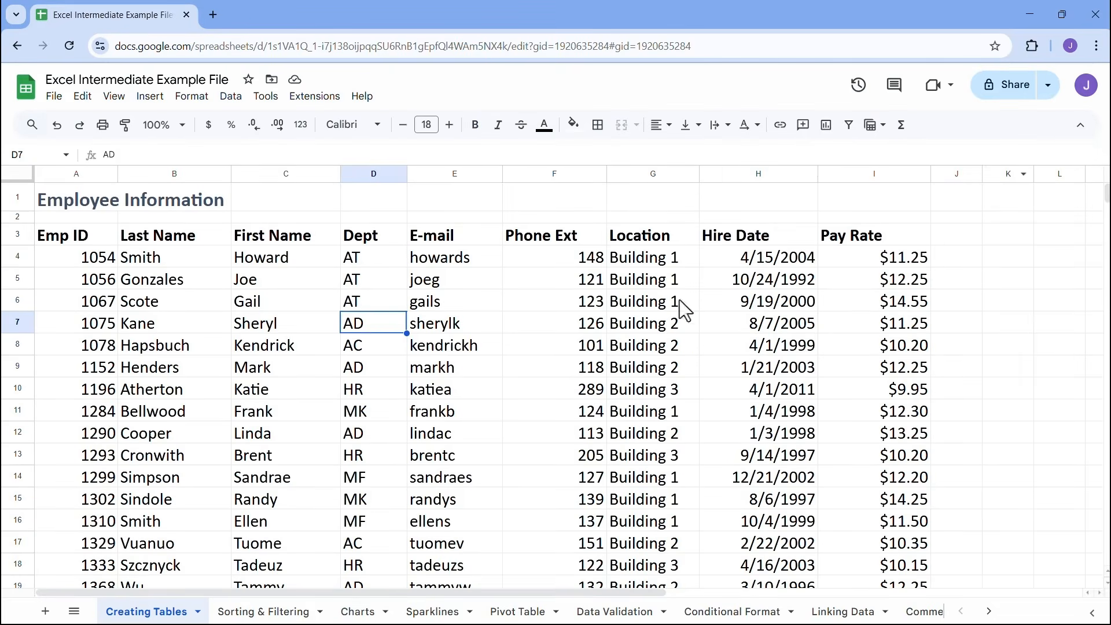
# Convert the employee data, including its header row, to a table
pyautogui.click(281, 301)
pyautogui.click(397, 305)
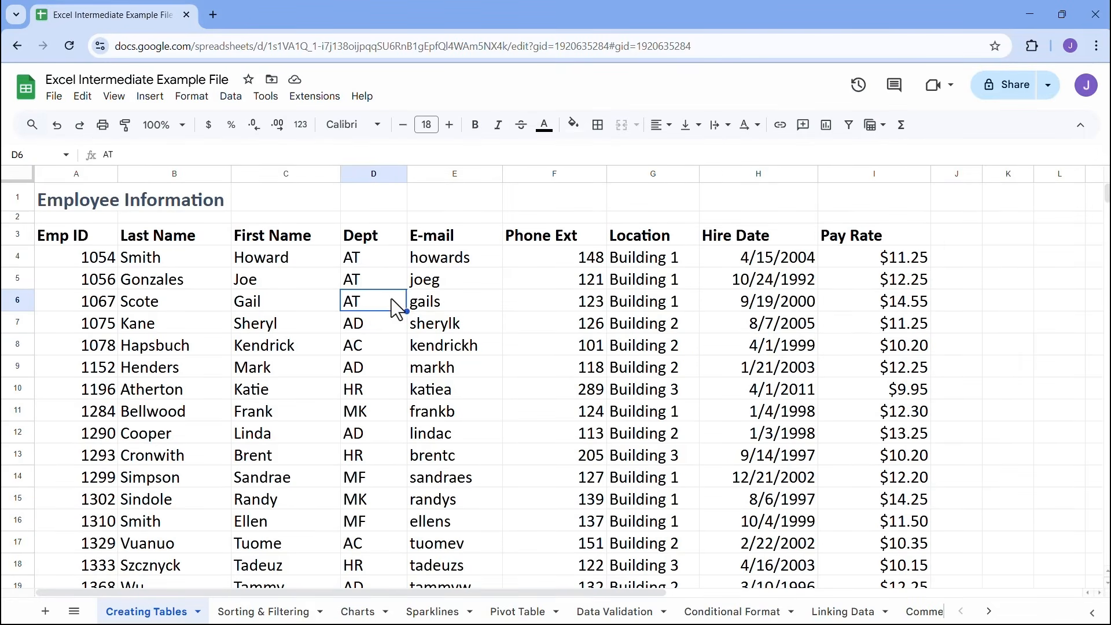
pyautogui.click(195, 102)
pyautogui.click(192, 97)
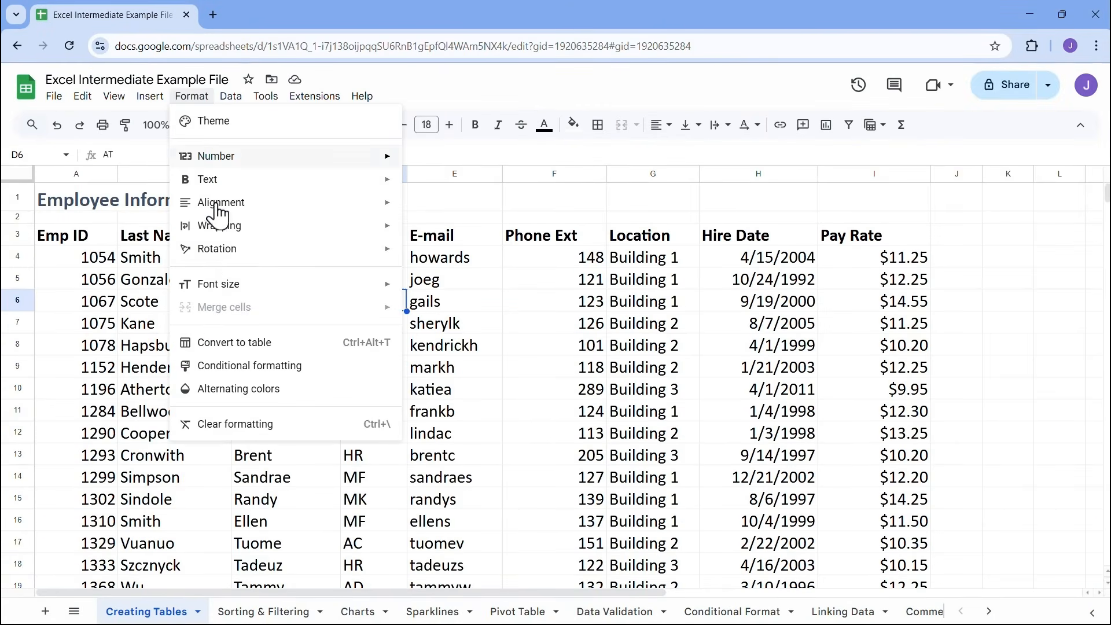
pyautogui.click(248, 343)
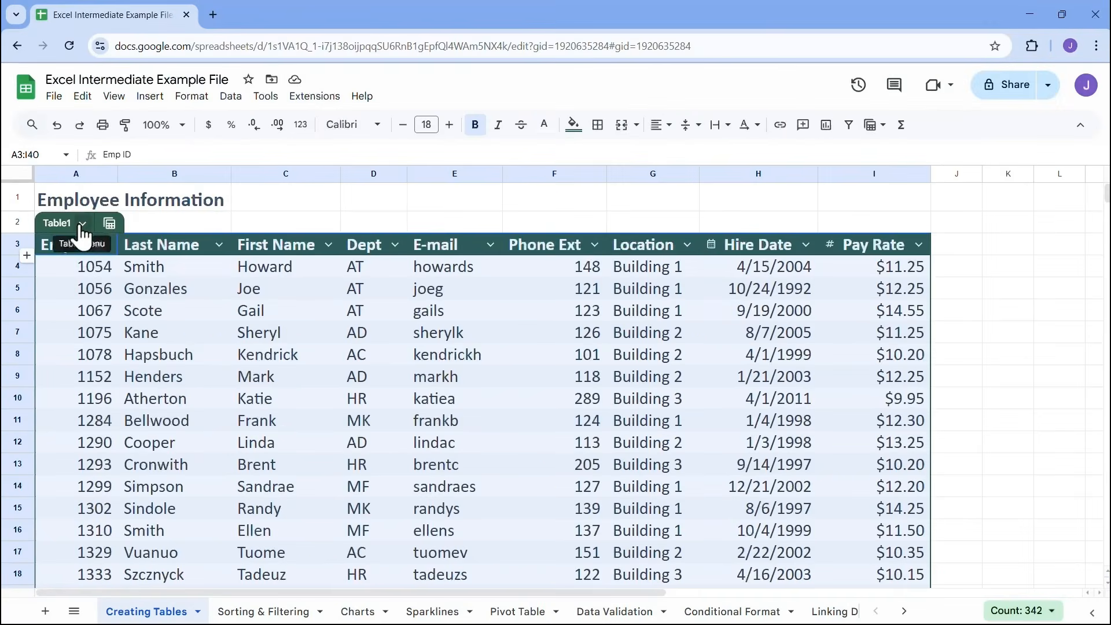
# Rename the new table as "Emloyee Info"
pyautogui.click(143, 217)
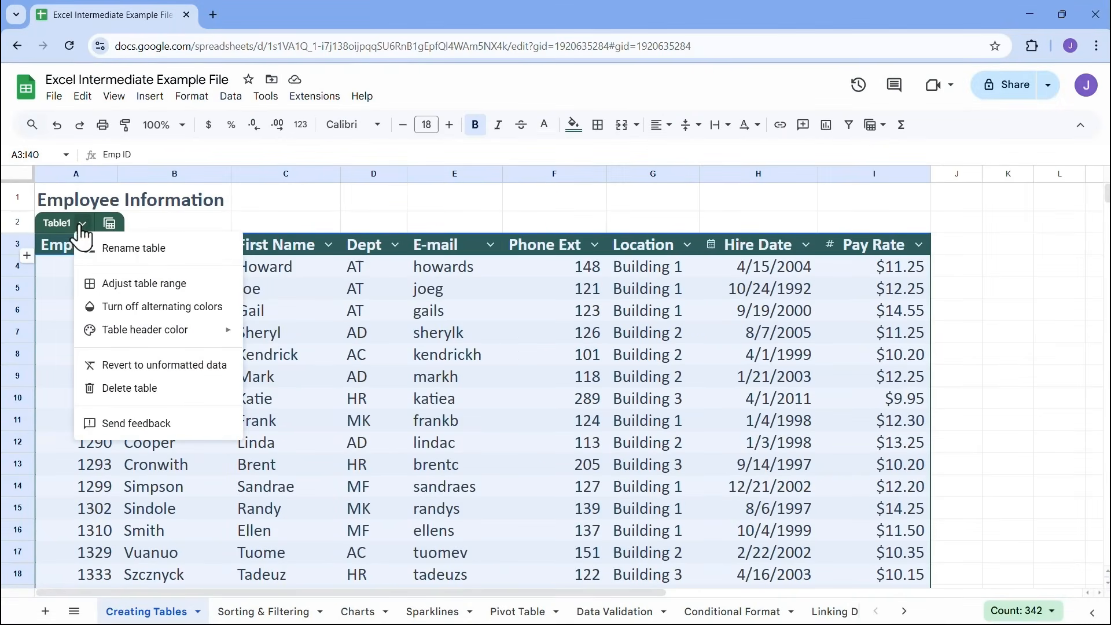
pyautogui.click(145, 249)
pyautogui.write('Emloyee Info')
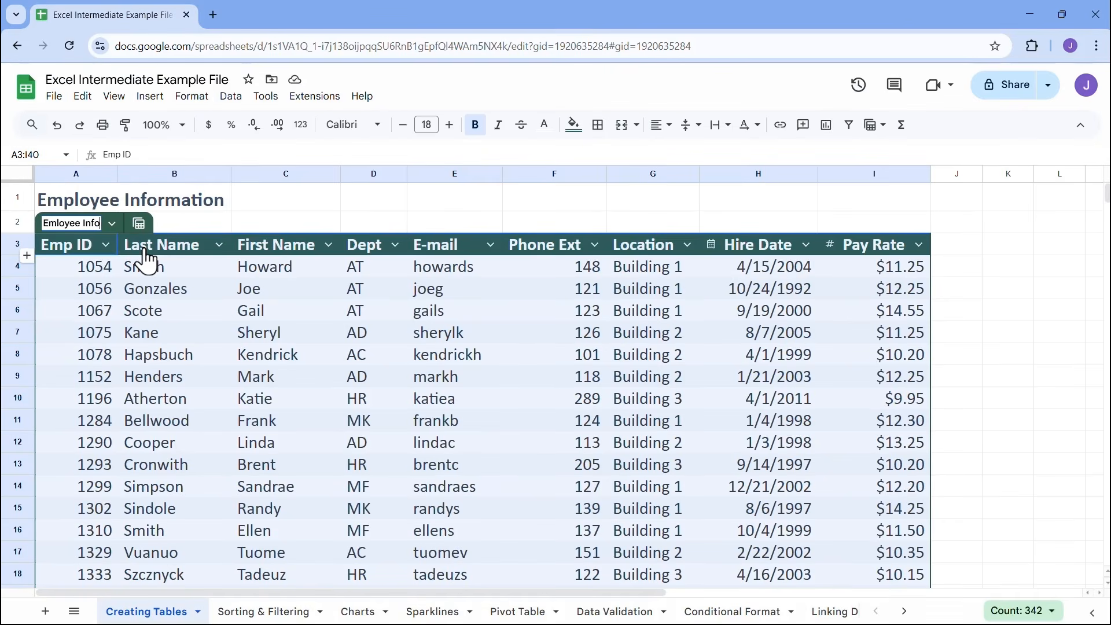
pyautogui.press('Return')
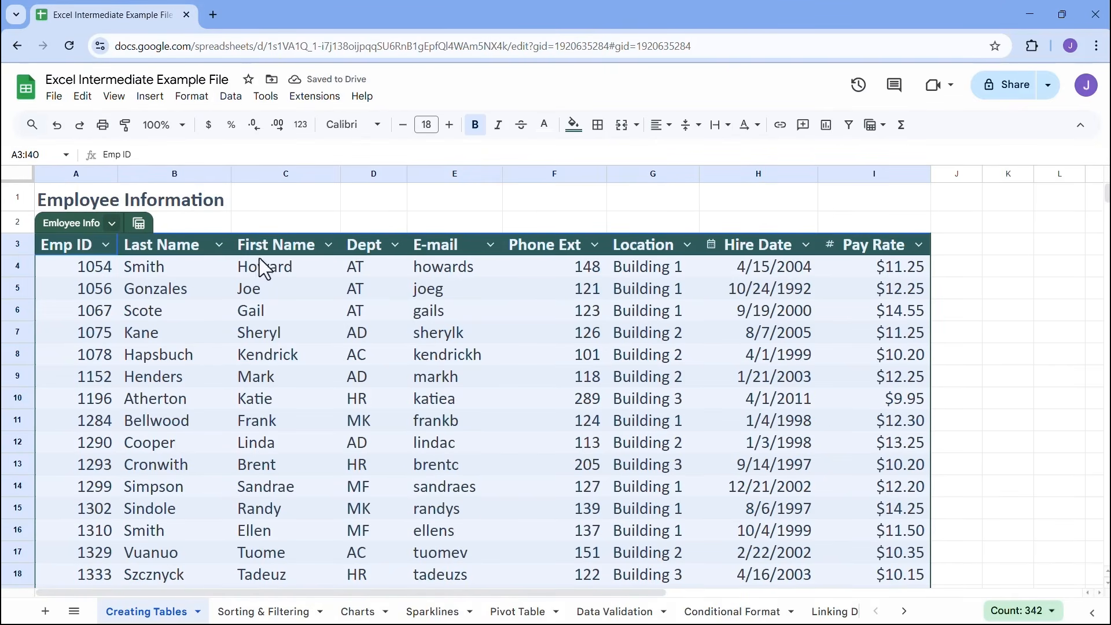
pyautogui.click(220, 271)
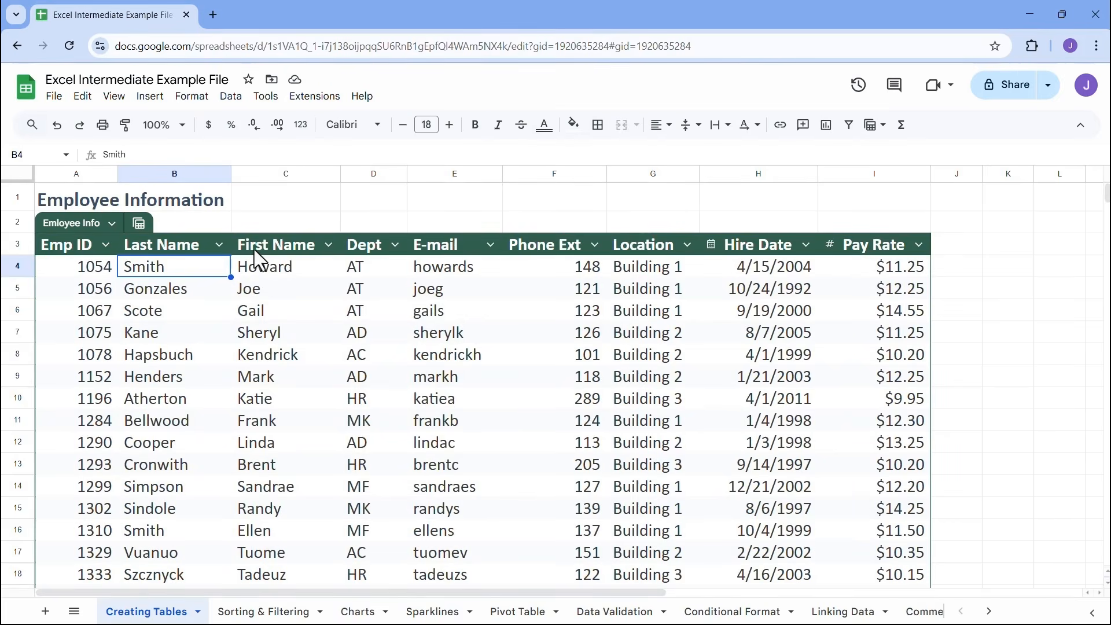
# Give the table header a custom light blue color, #23dced
pyautogui.click(112, 223)
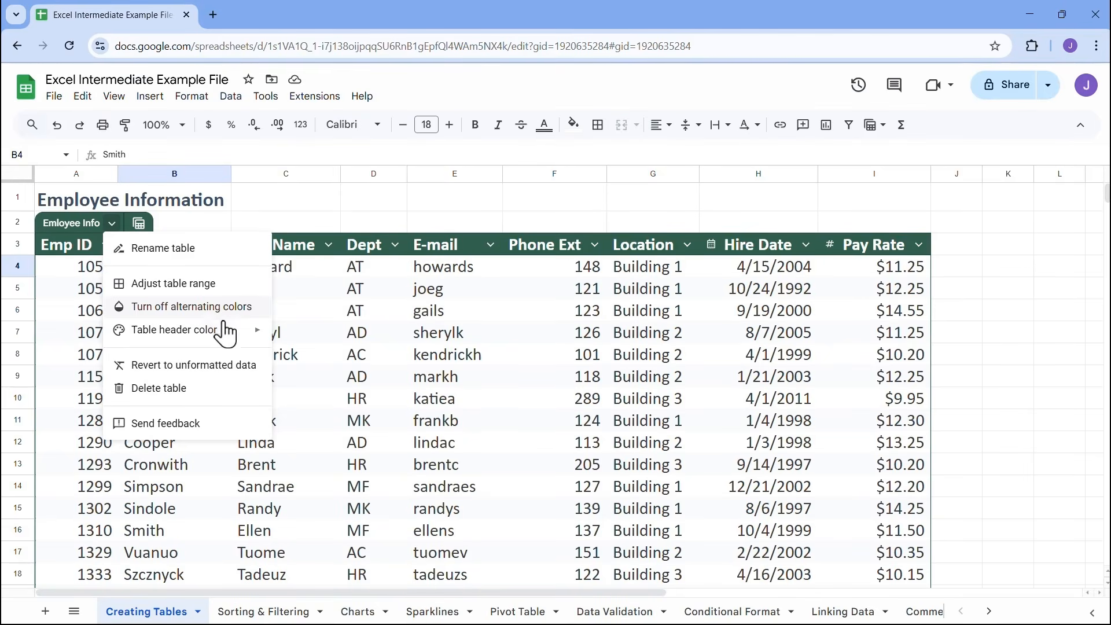
pyautogui.moveTo(227, 336)
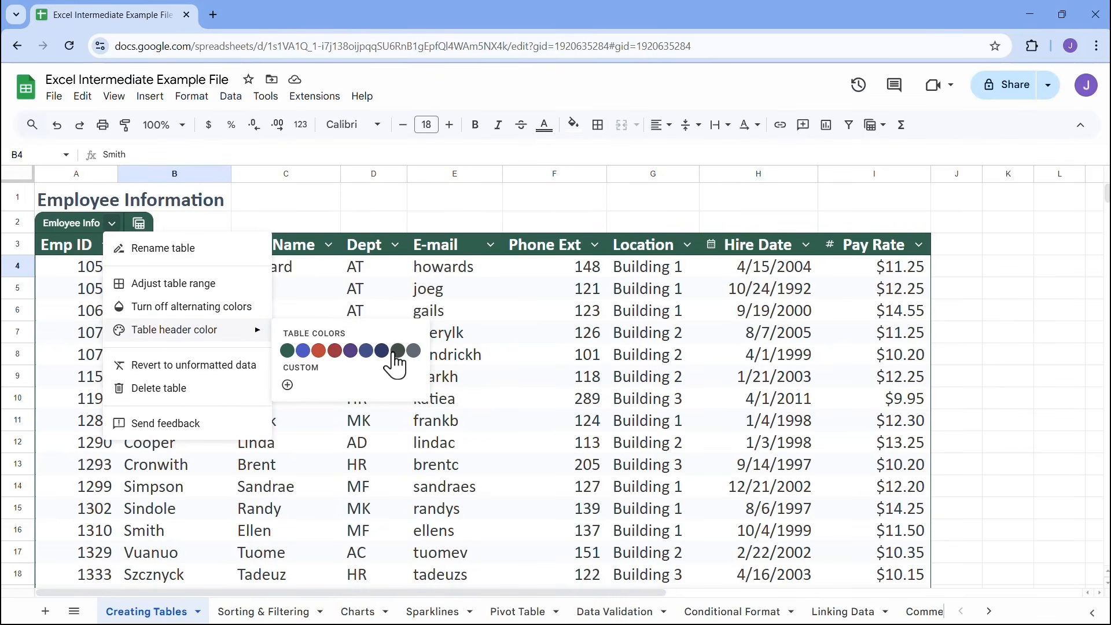
pyautogui.click(289, 388)
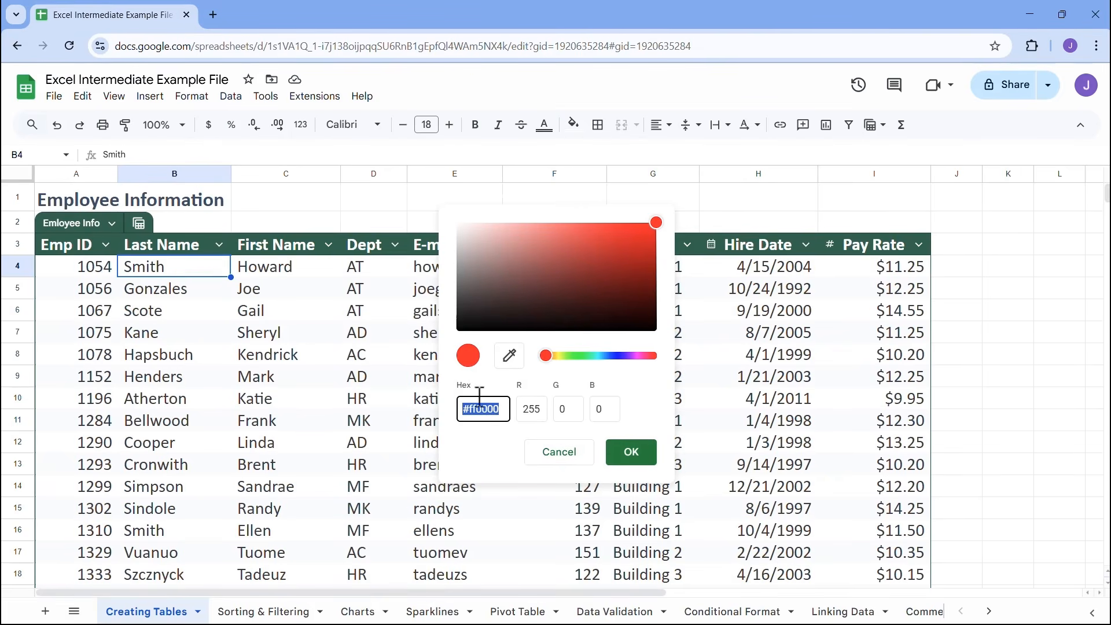
pyautogui.click(548, 355)
pyautogui.moveTo(551, 362); pyautogui.dragTo(600, 362)
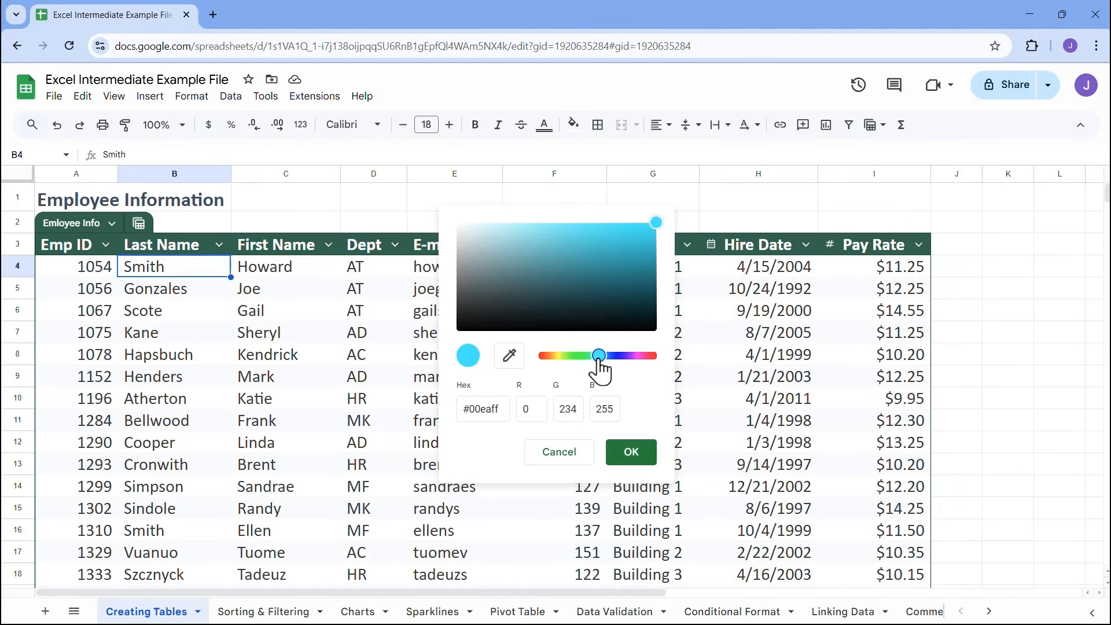
pyautogui.click(614, 237)
pyautogui.click(626, 231)
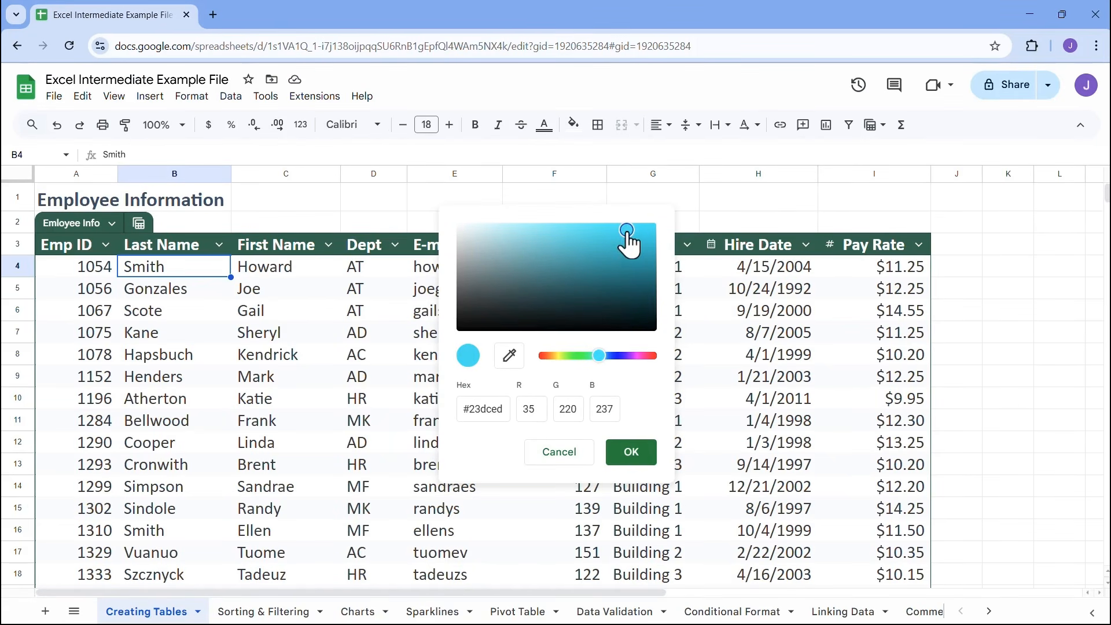
pyautogui.click(637, 466)
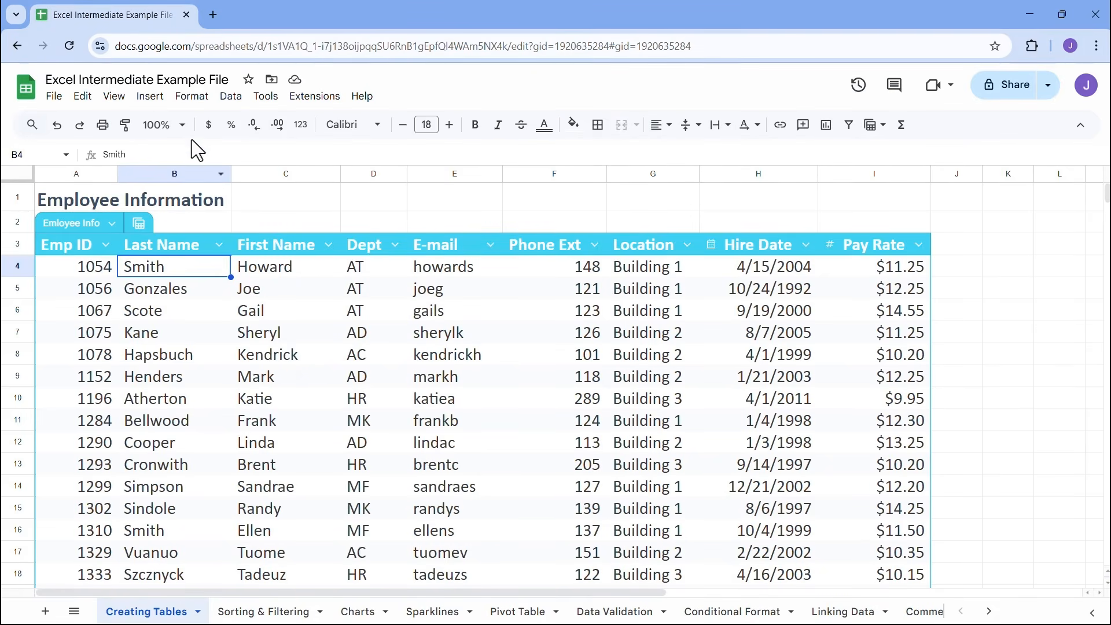
# In the alternating colors settings for A3:I40, try cyan for the table header and change it to a medium blue
pyautogui.click(190, 96)
pyautogui.click(188, 97)
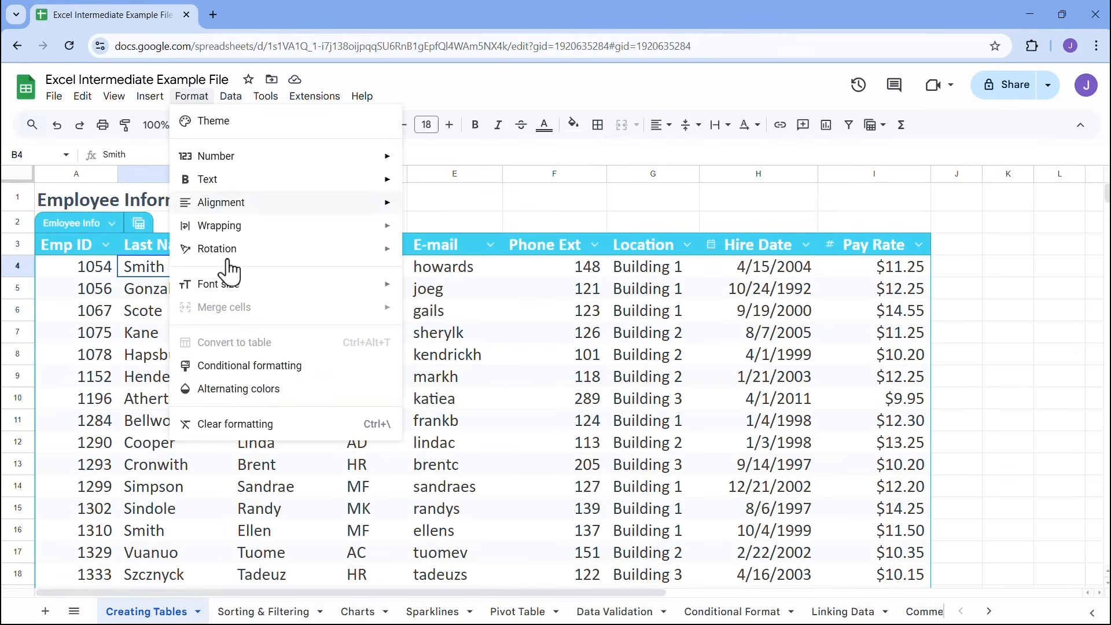
pyautogui.click(247, 389)
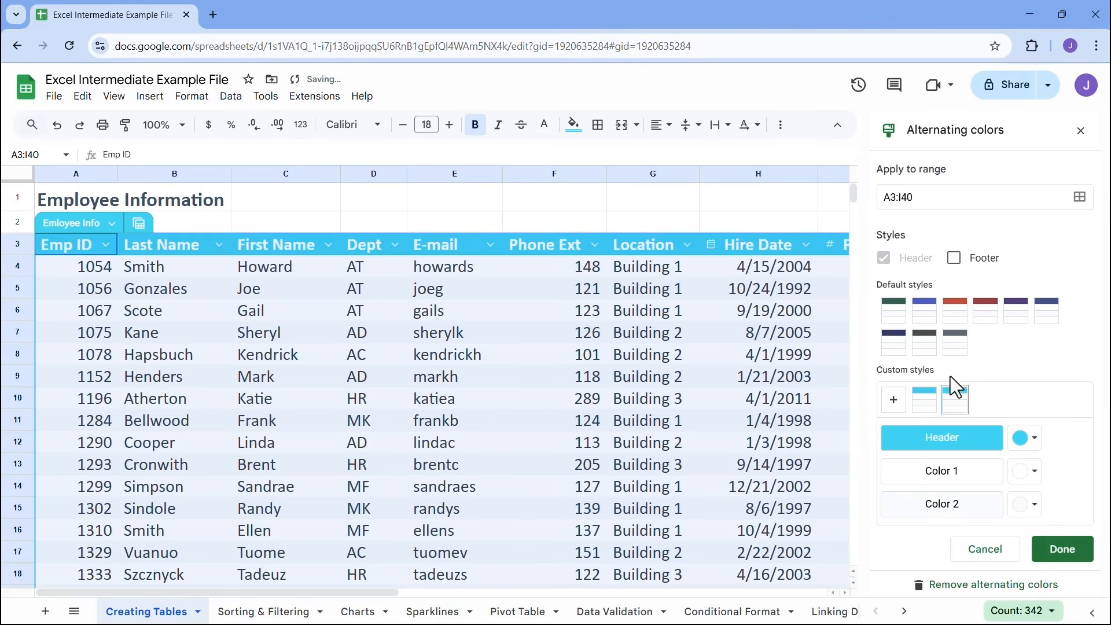
pyautogui.click(1027, 445)
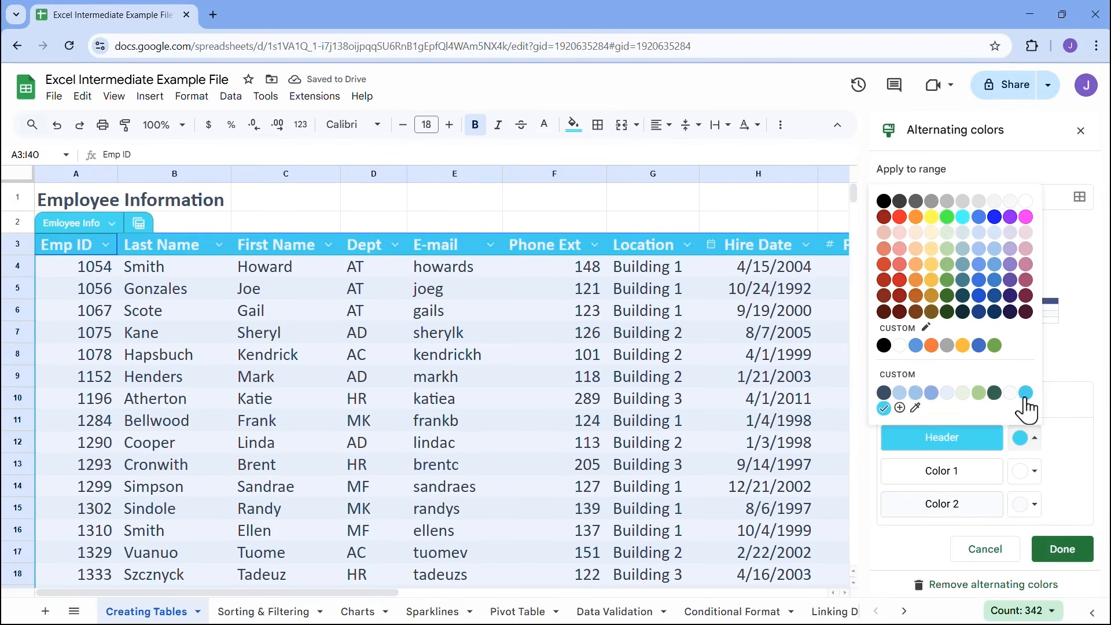
pyautogui.click(964, 219)
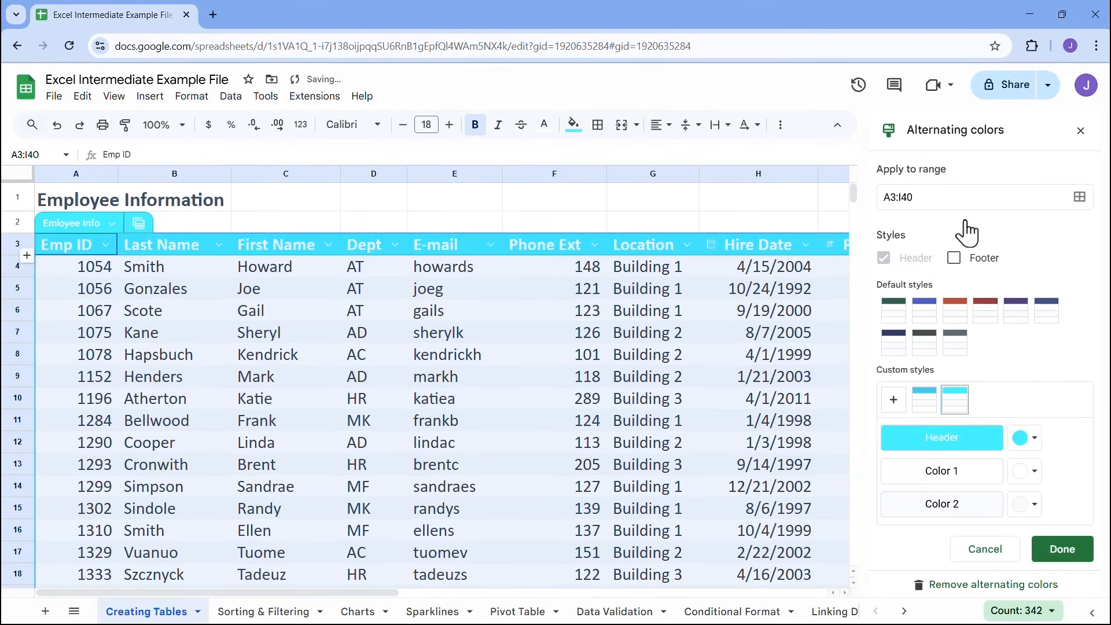
pyautogui.click(1025, 440)
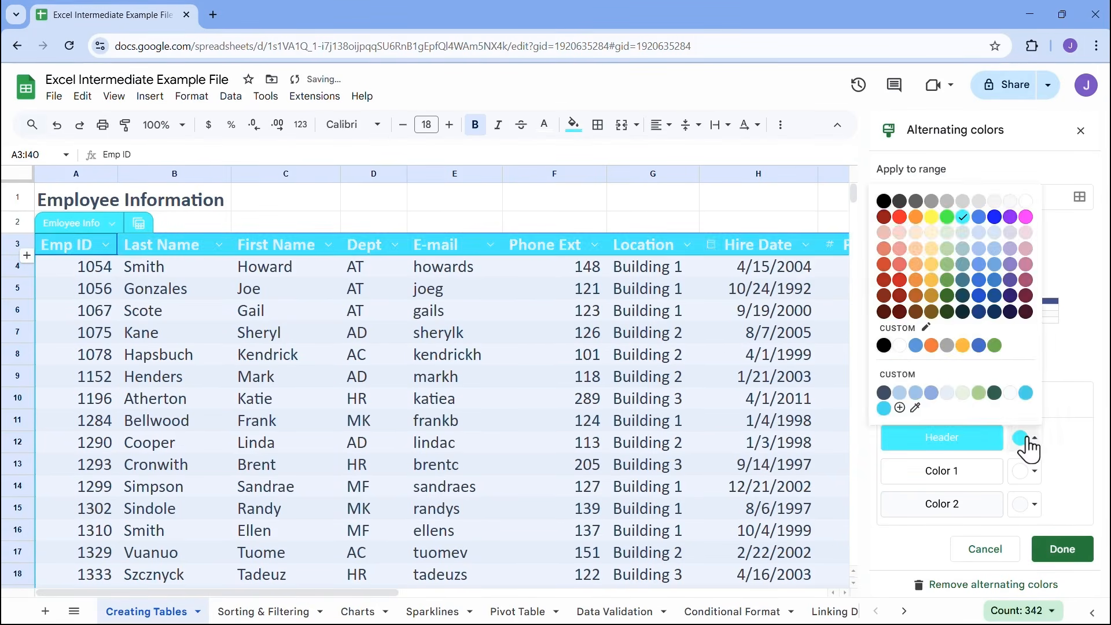
pyautogui.click(979, 282)
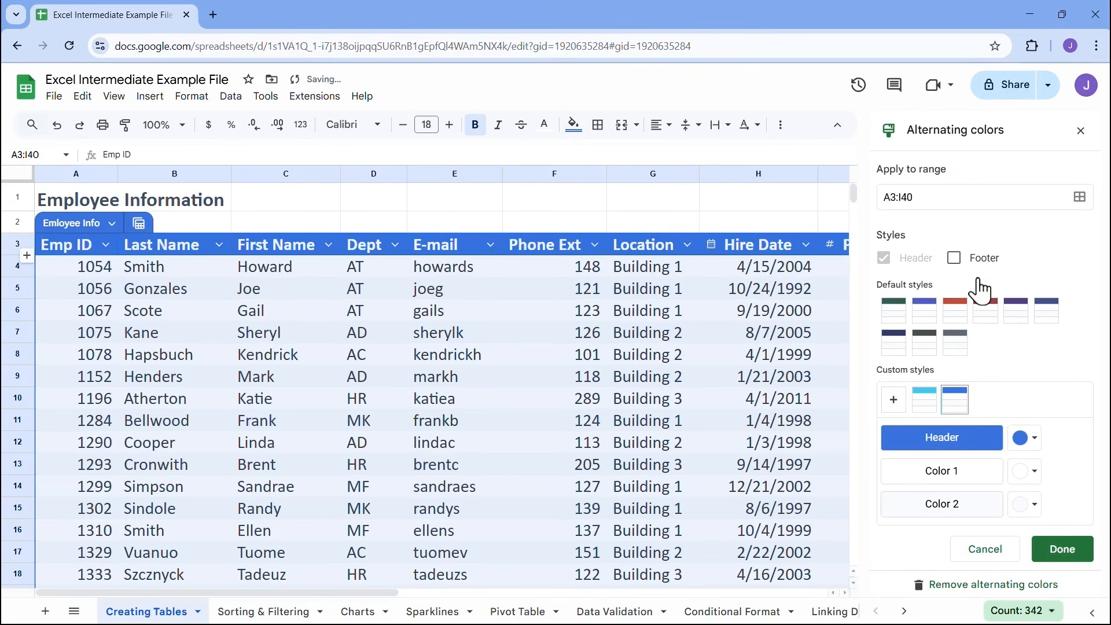
# Set both alternating row colors, Color 1 and Color 2, to white
pyautogui.click(1029, 491)
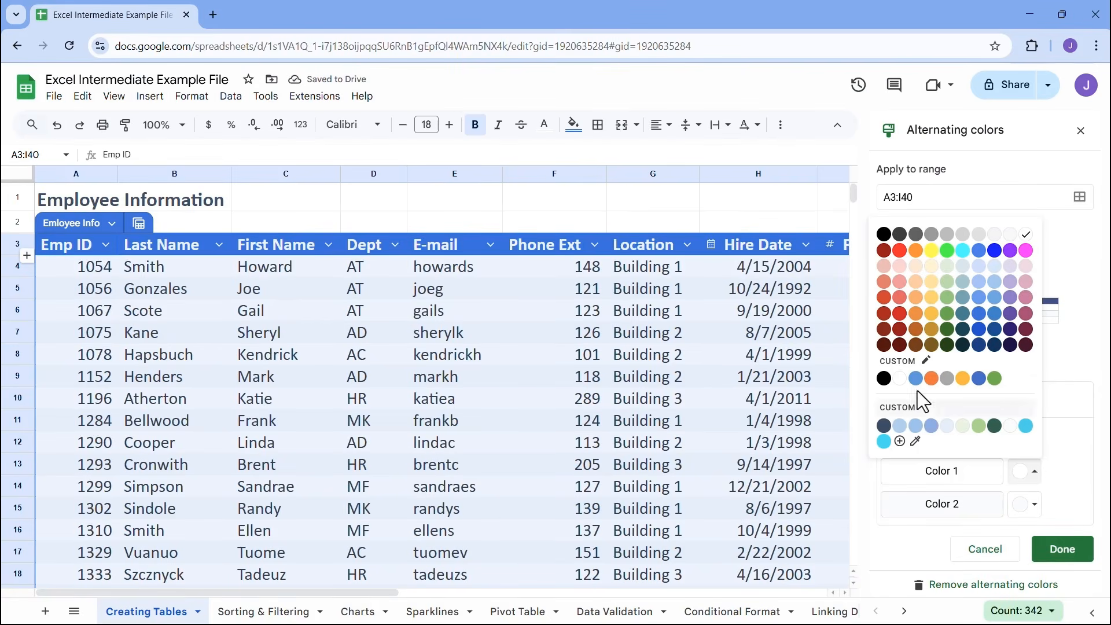
pyautogui.click(899, 378)
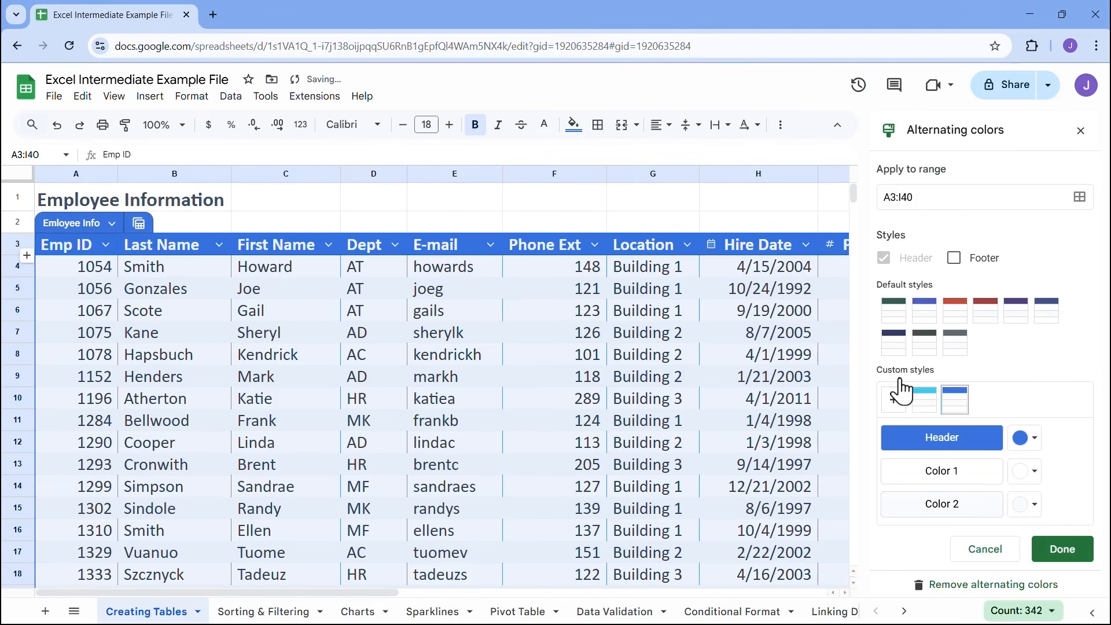
pyautogui.click(1031, 509)
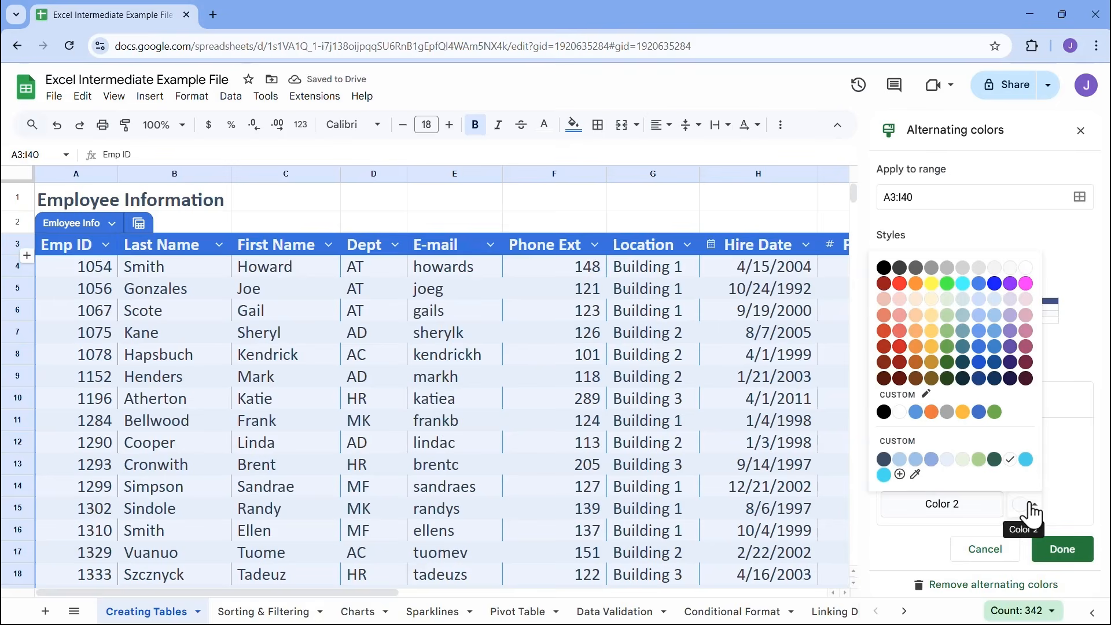
pyautogui.click(900, 412)
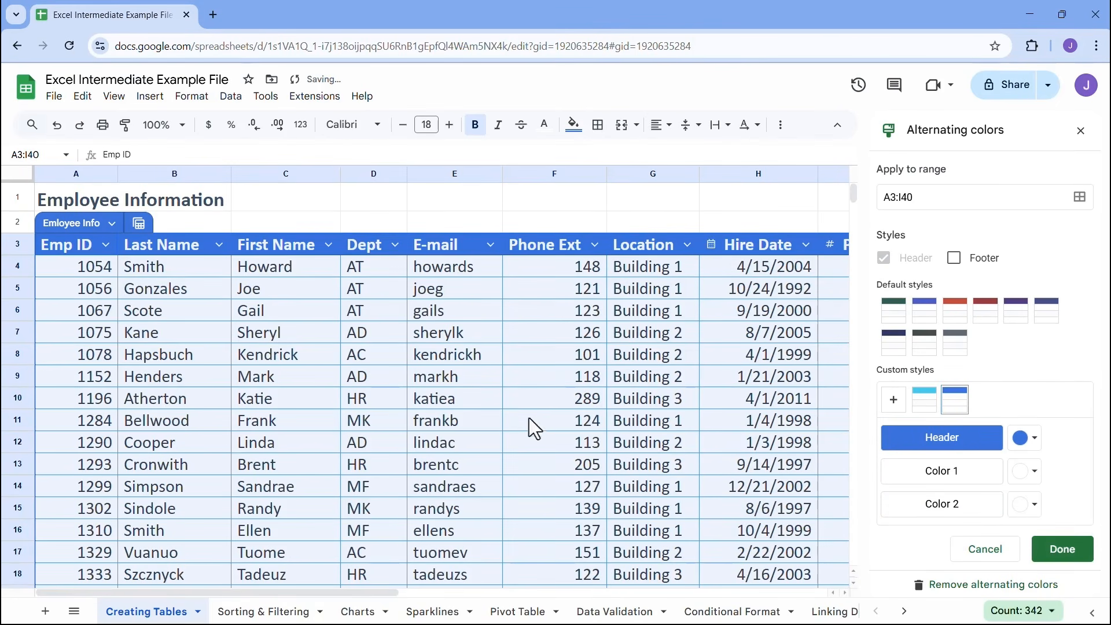
# Change Color 2 of the table's alternating rows to a light blue
pyautogui.scroll(-9, 623, 360)
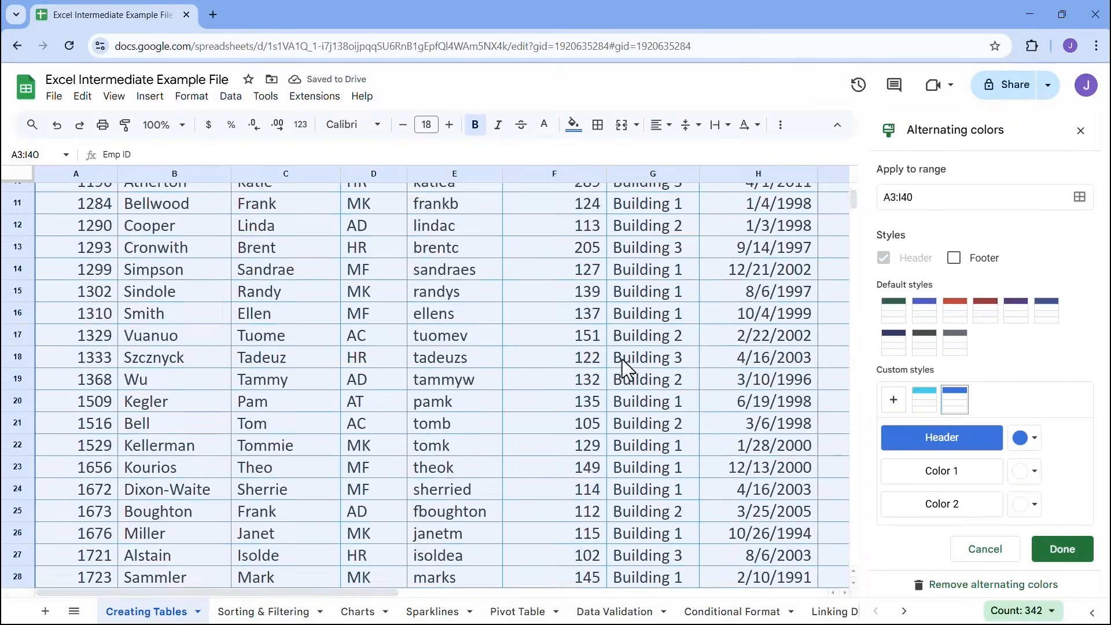
pyautogui.scroll(7, 622, 362)
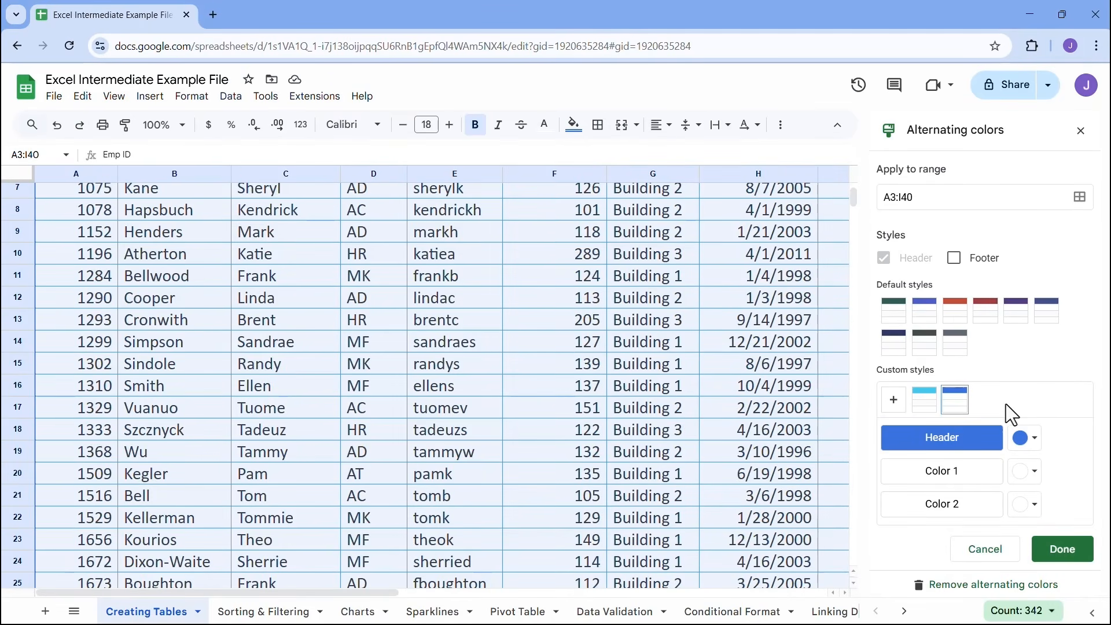
pyautogui.scroll(3, 616, 343)
pyautogui.scroll(-10, 614, 340)
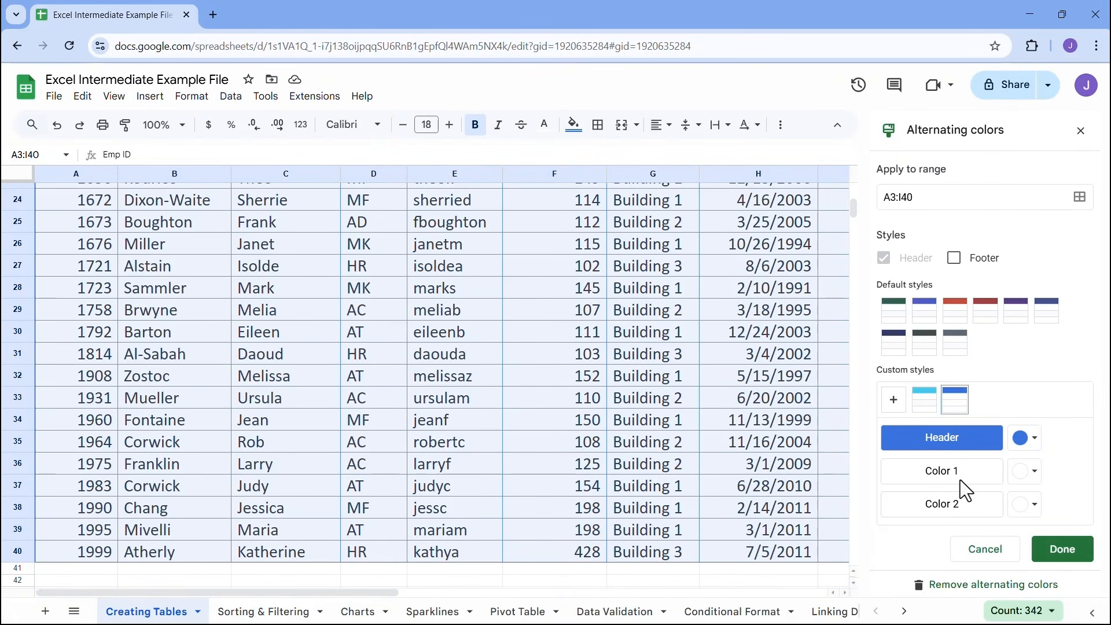
pyautogui.click(1028, 505)
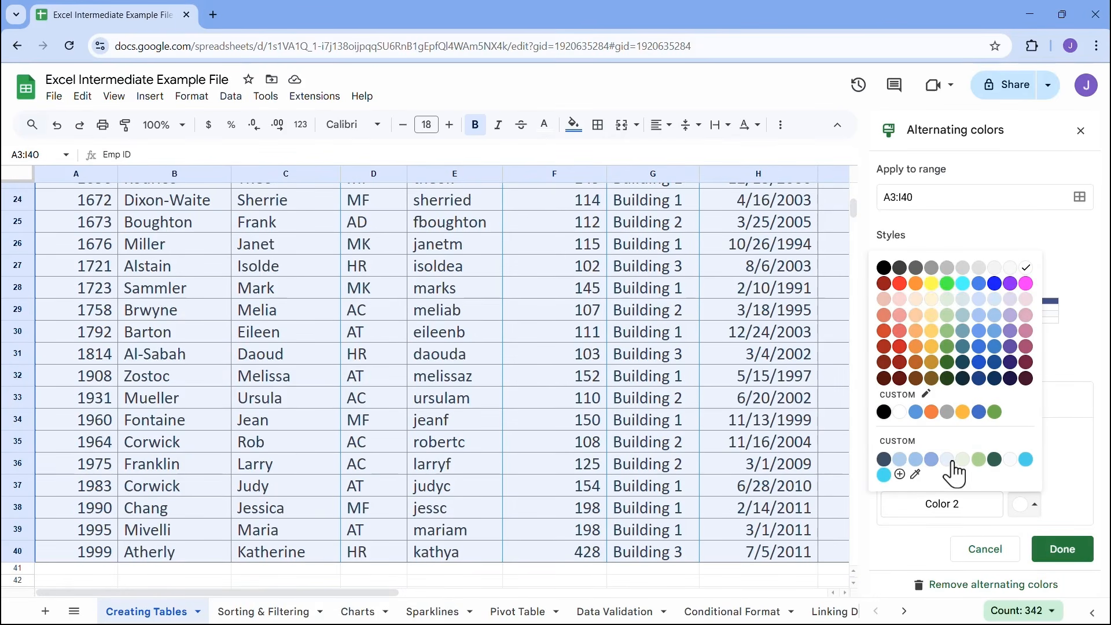
pyautogui.click(980, 305)
pyautogui.scroll(8, 607, 397)
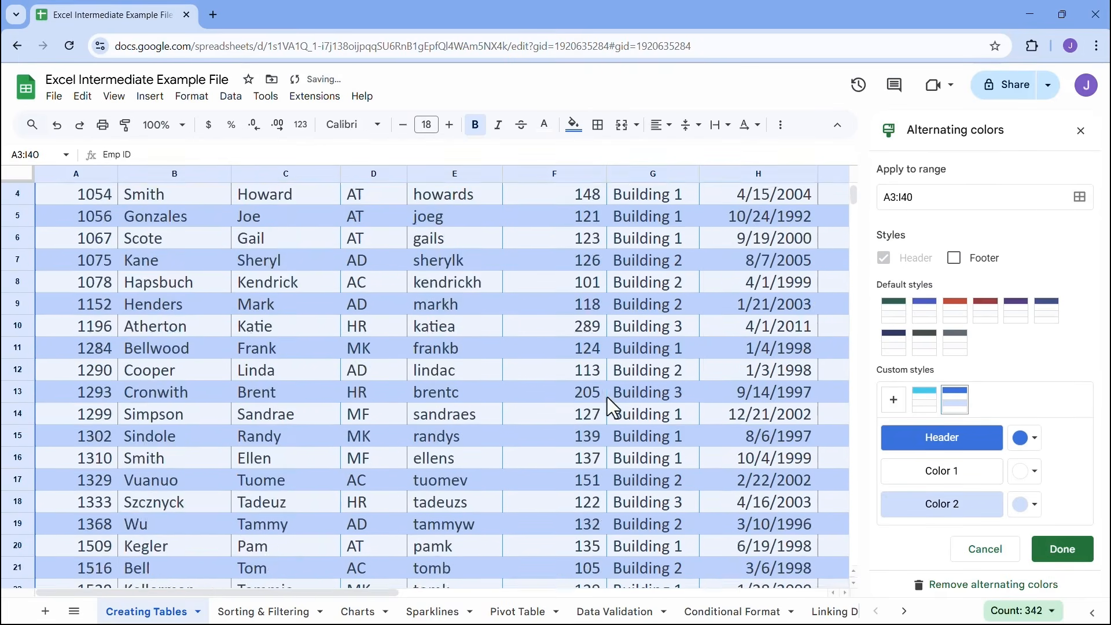
# Try a medium gray and a slightly lighter gray as Color 1 of the alternating rows
pyautogui.click(1033, 482)
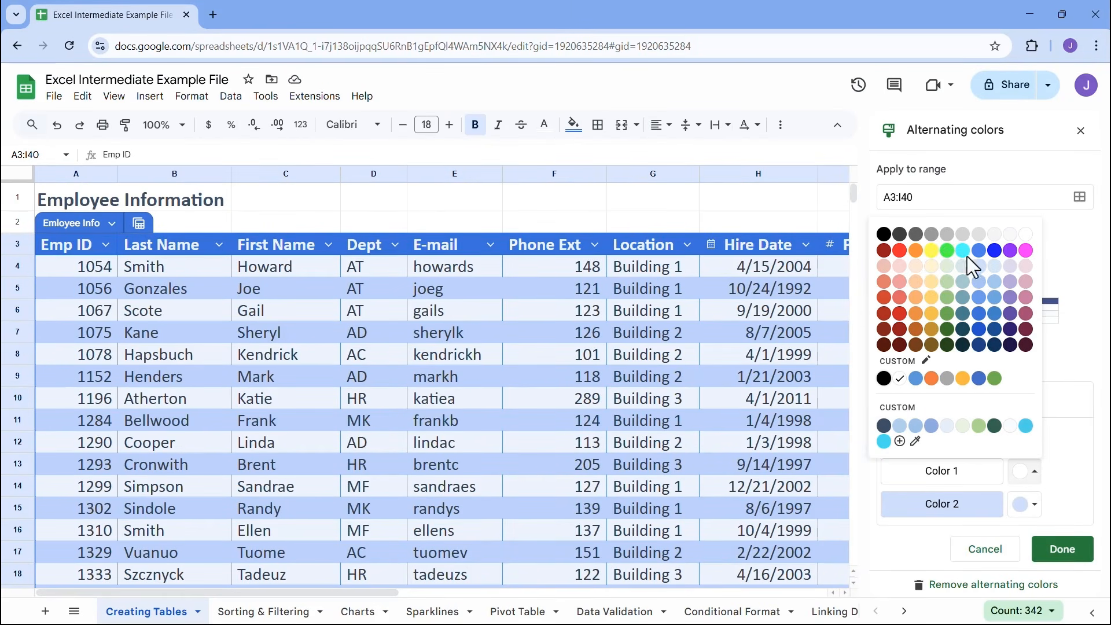
pyautogui.click(947, 235)
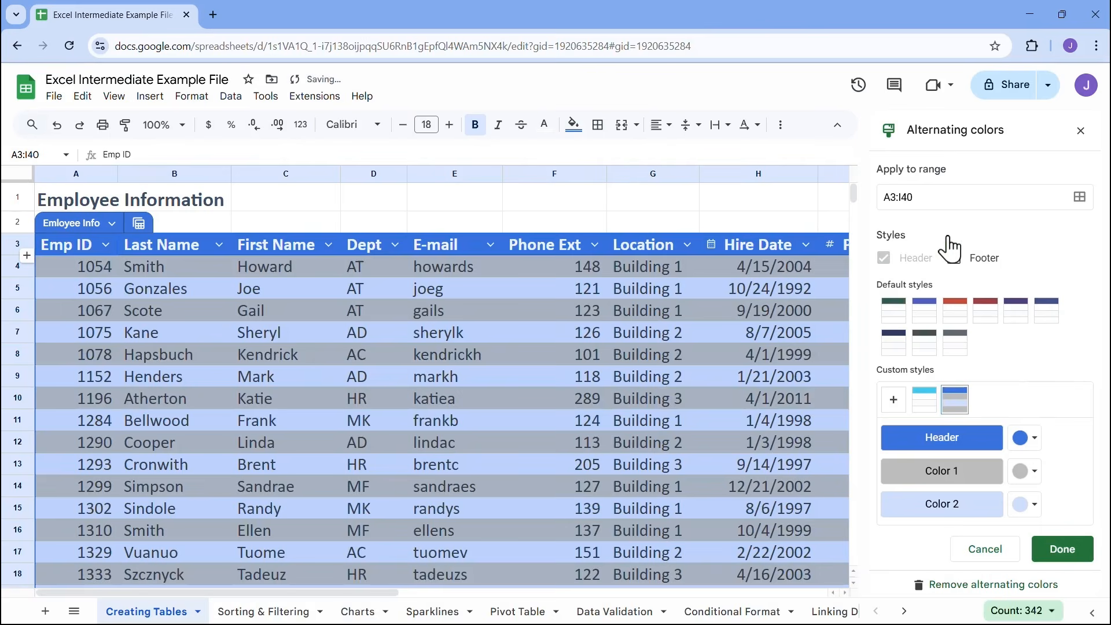
pyautogui.click(1027, 471)
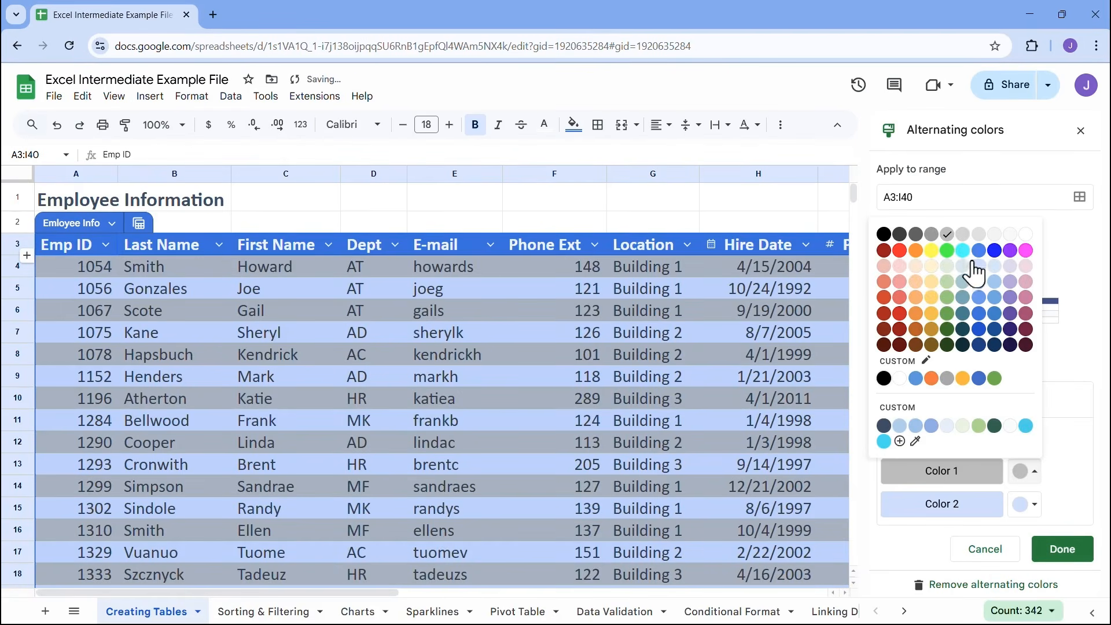
pyautogui.click(964, 236)
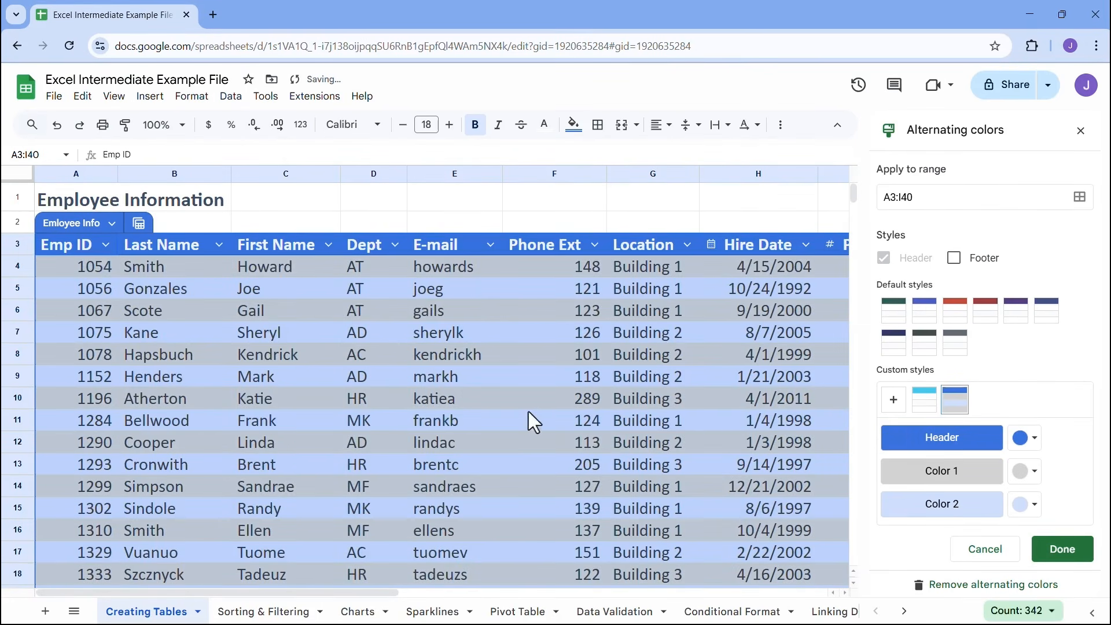
pyautogui.scroll(-5, 418, 411)
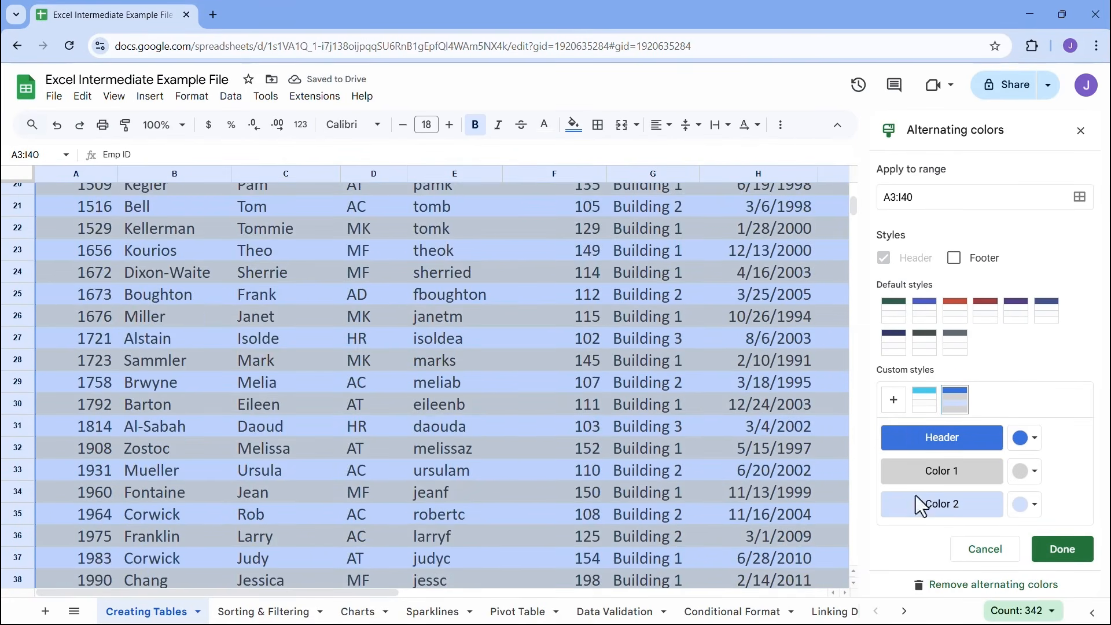
# Set Color 1 of the alternating rows to a light gray and close the alternating colors settings
pyautogui.click(1028, 471)
pyautogui.click(979, 235)
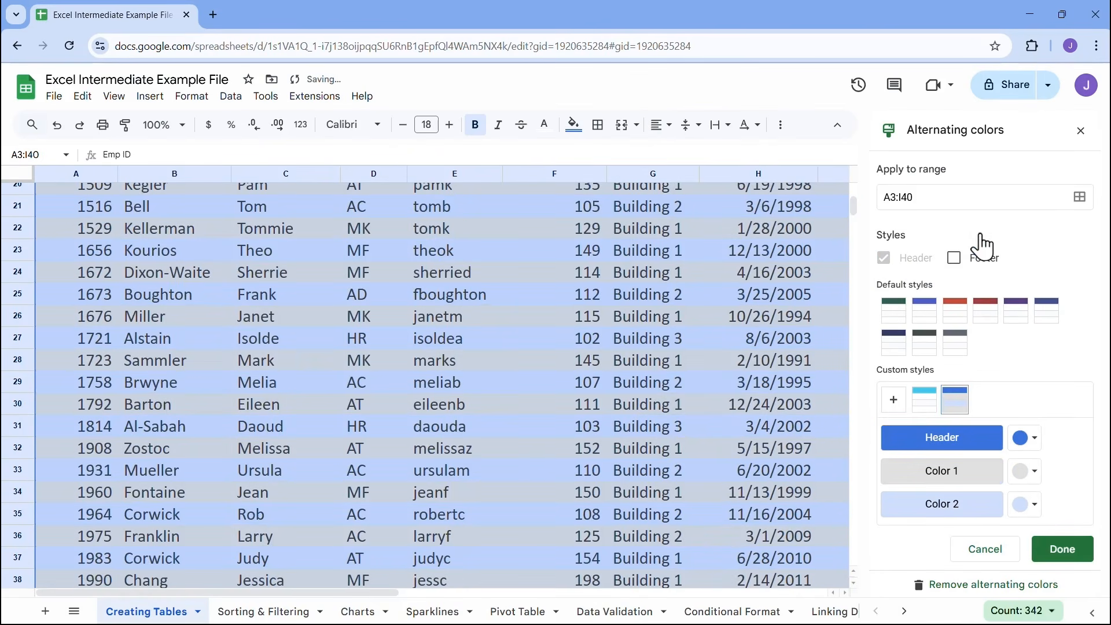
pyautogui.scroll(5, 664, 398)
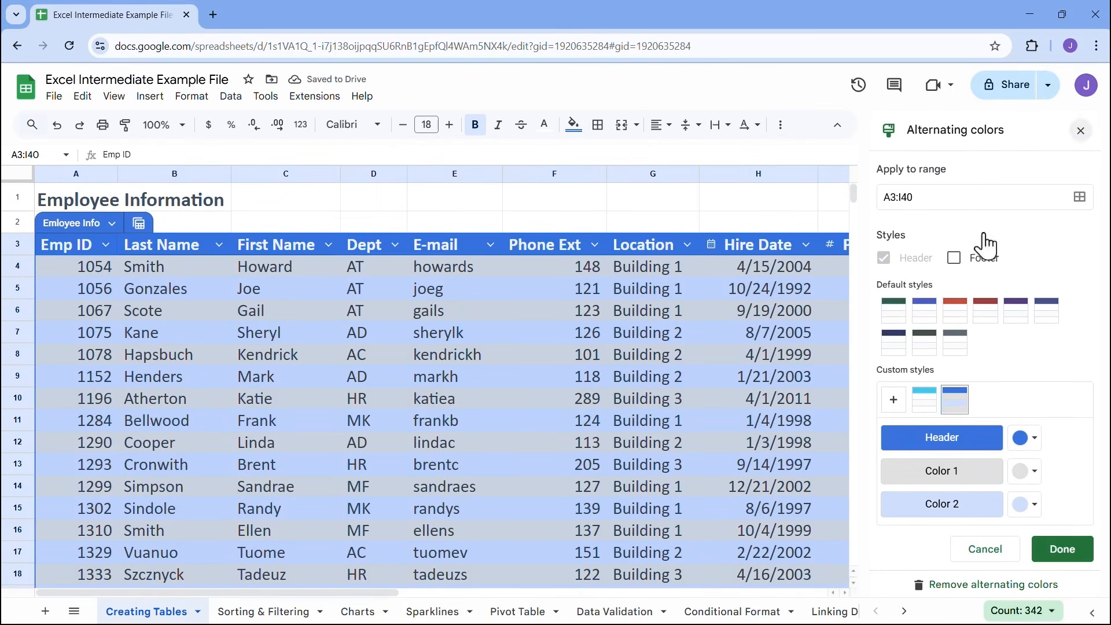
pyautogui.click(1080, 132)
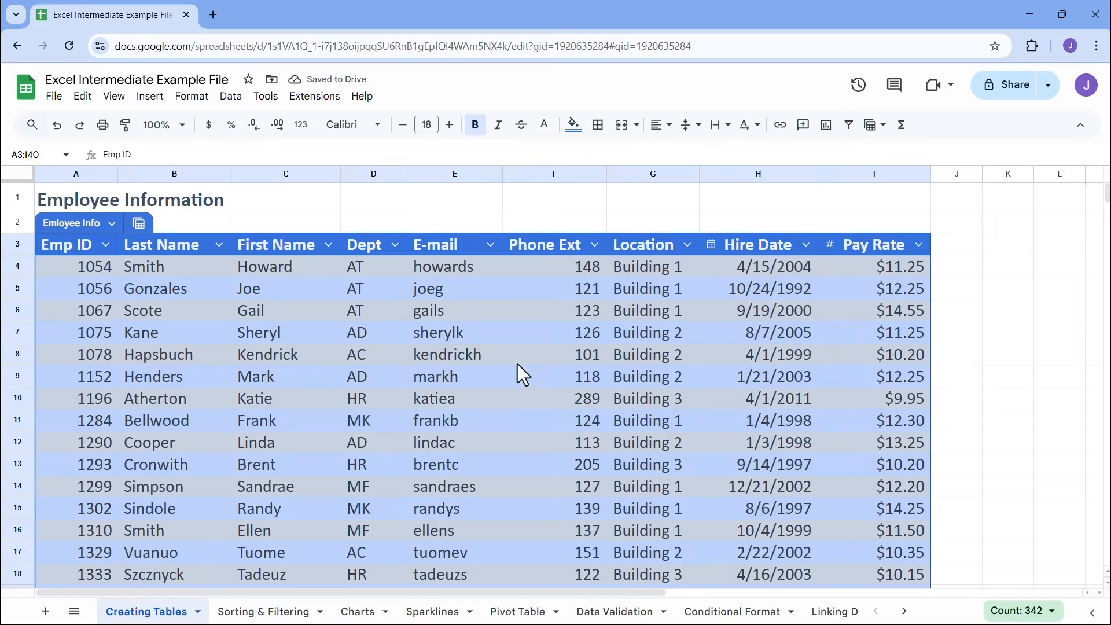
pyautogui.click(442, 361)
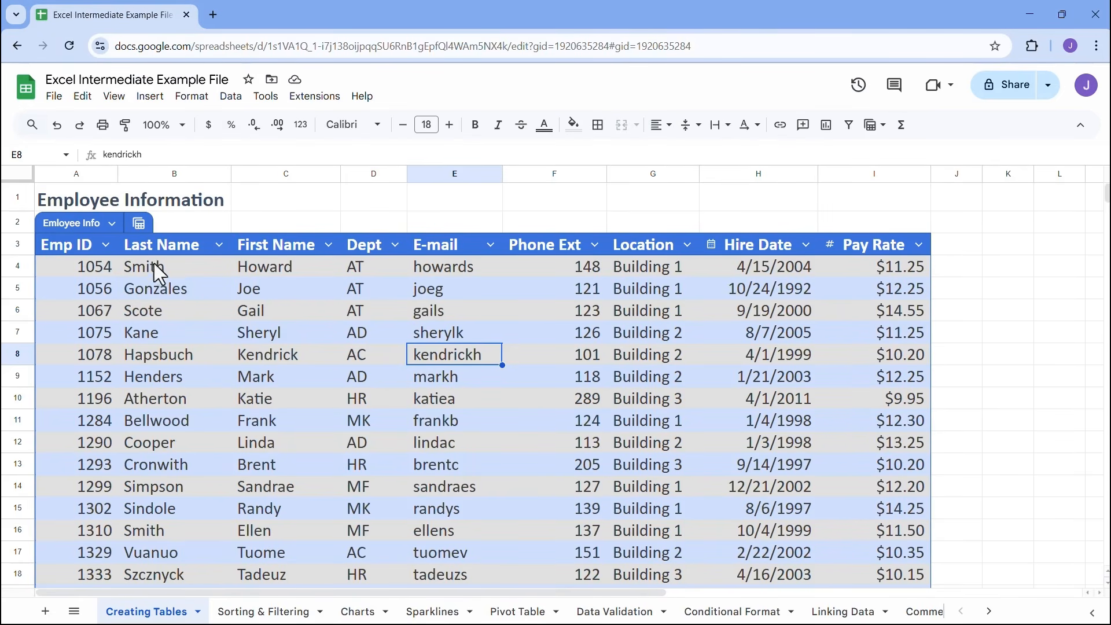
# Turn the table's alternating colors off and on again, and undo both changes to restore the custom row colors
pyautogui.click(112, 224)
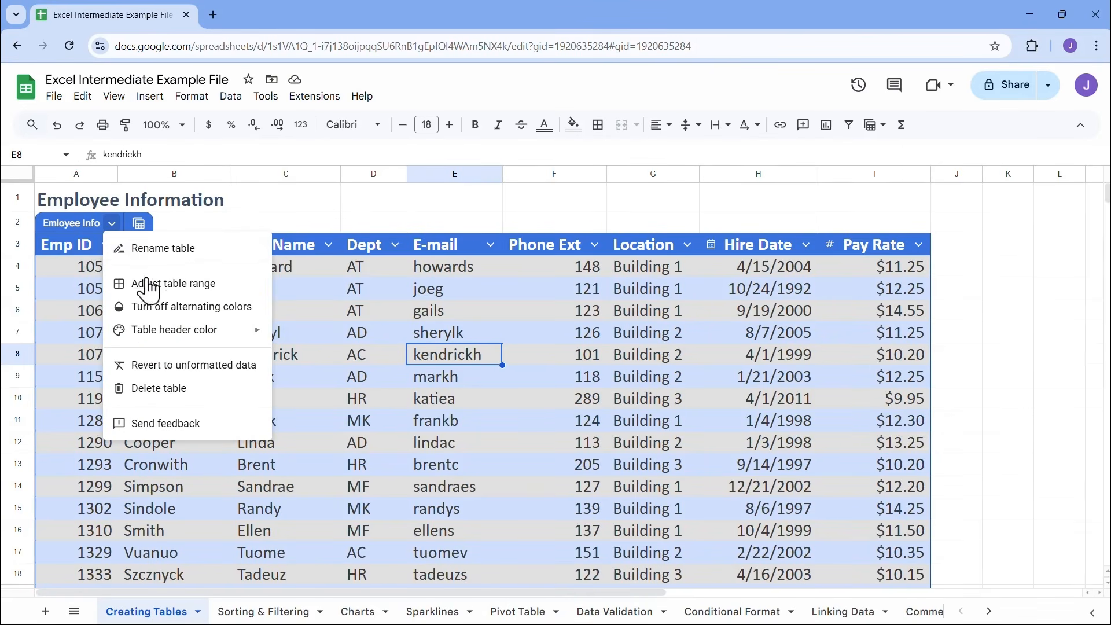
pyautogui.click(183, 314)
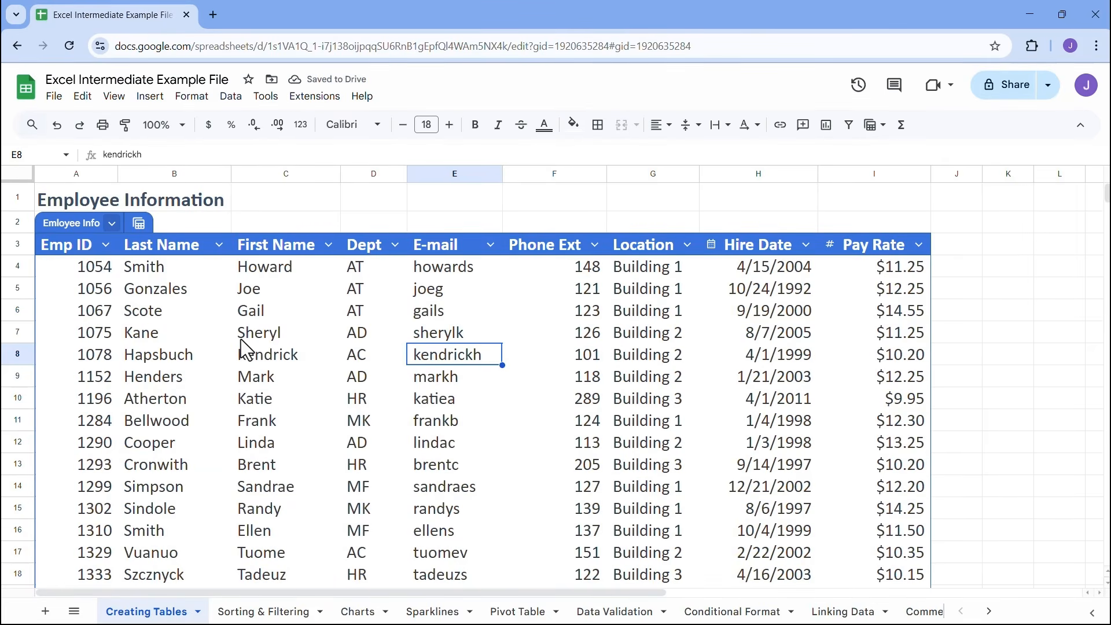
pyautogui.click(112, 224)
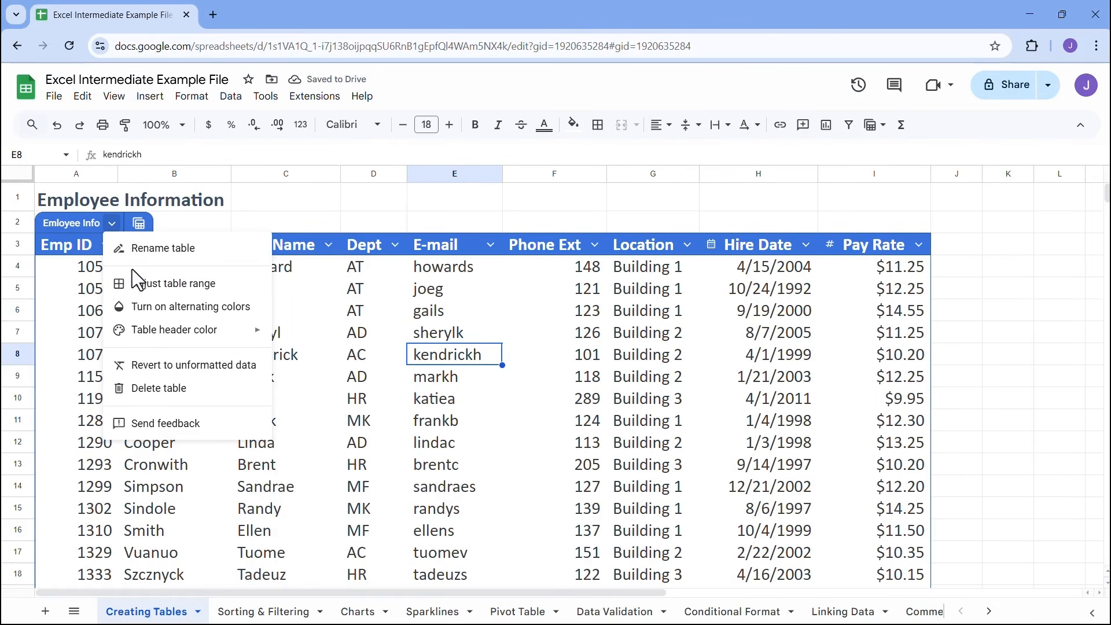
pyautogui.click(157, 312)
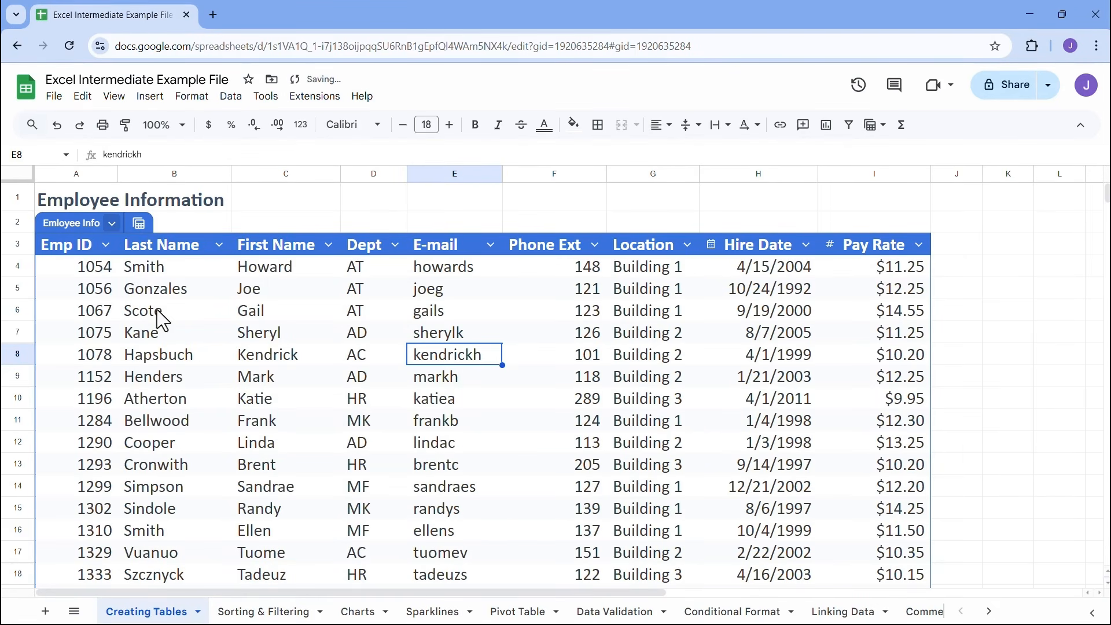
pyautogui.hotkey('ctrl', 'z')
pyautogui.hotkey('ctrl', 'z')
pyautogui.click(112, 224)
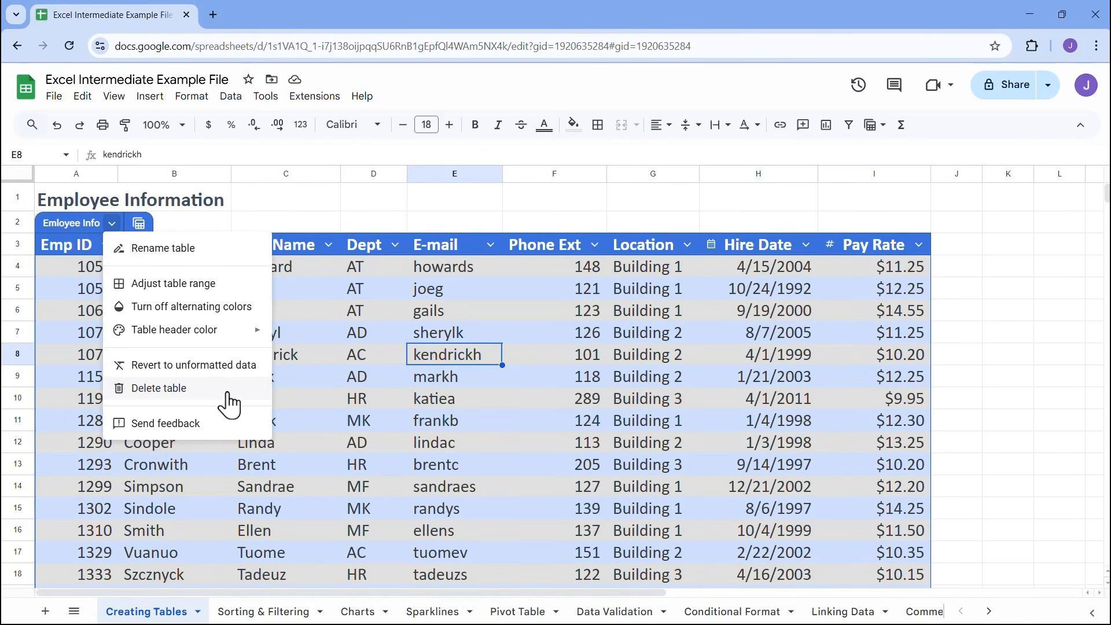
pyautogui.click(301, 332)
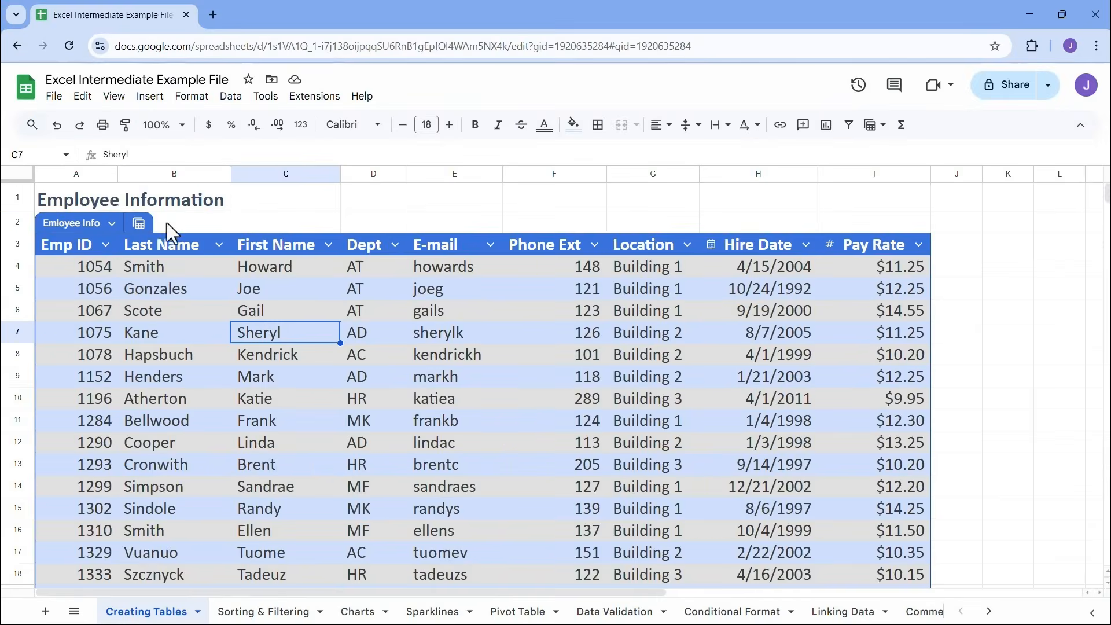
# Create a group by view of the Emloyee Info table by Location and look through its building groups
pyautogui.click(137, 220)
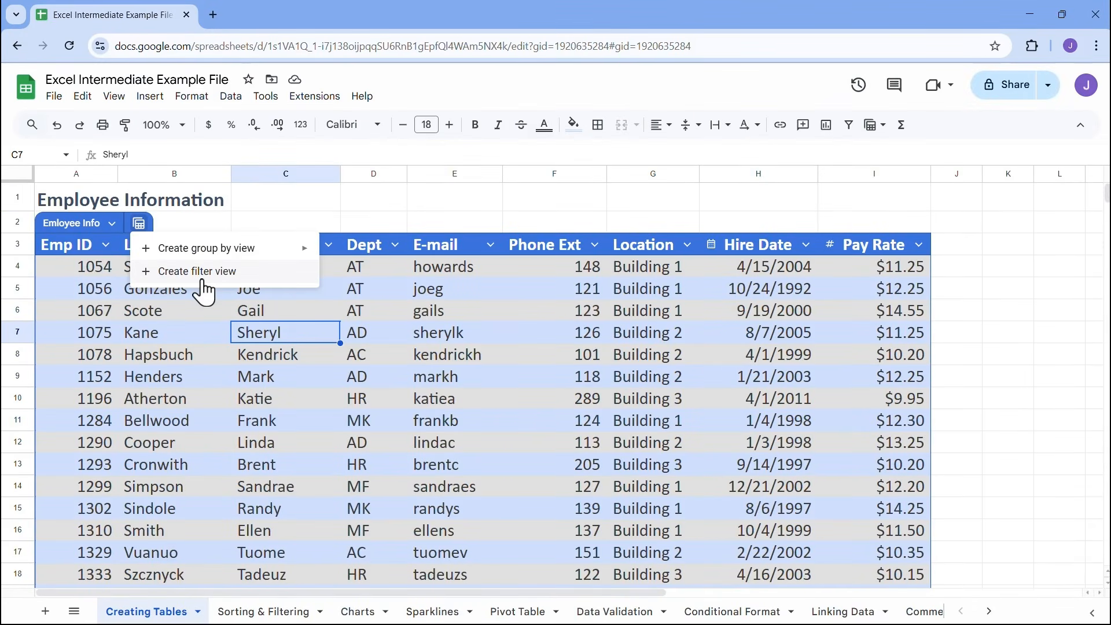
pyautogui.moveTo(234, 259)
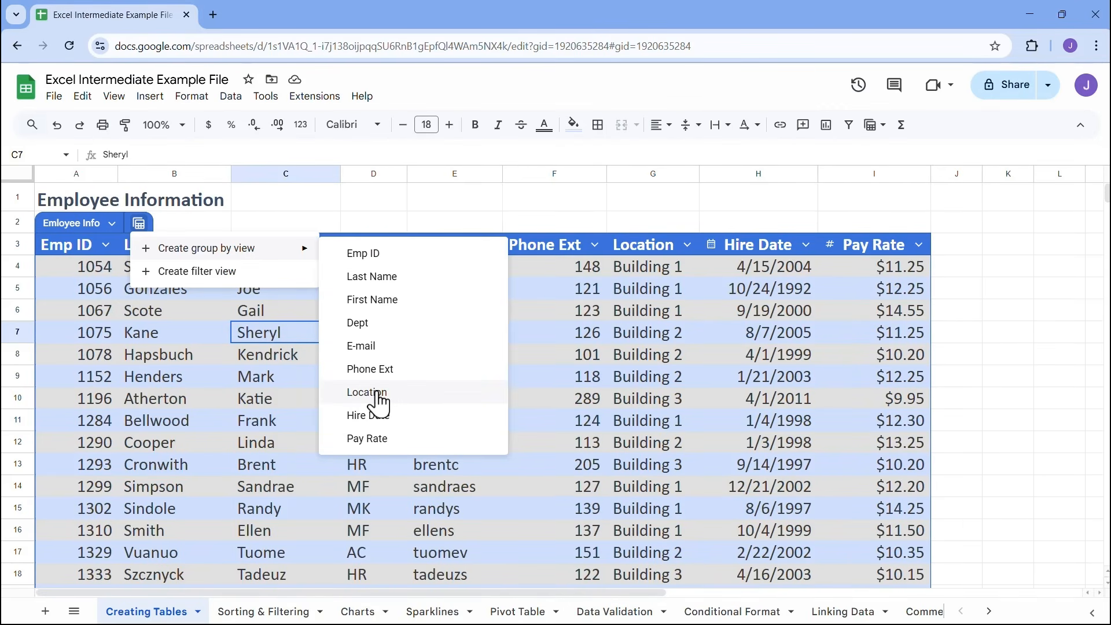
pyautogui.click(415, 399)
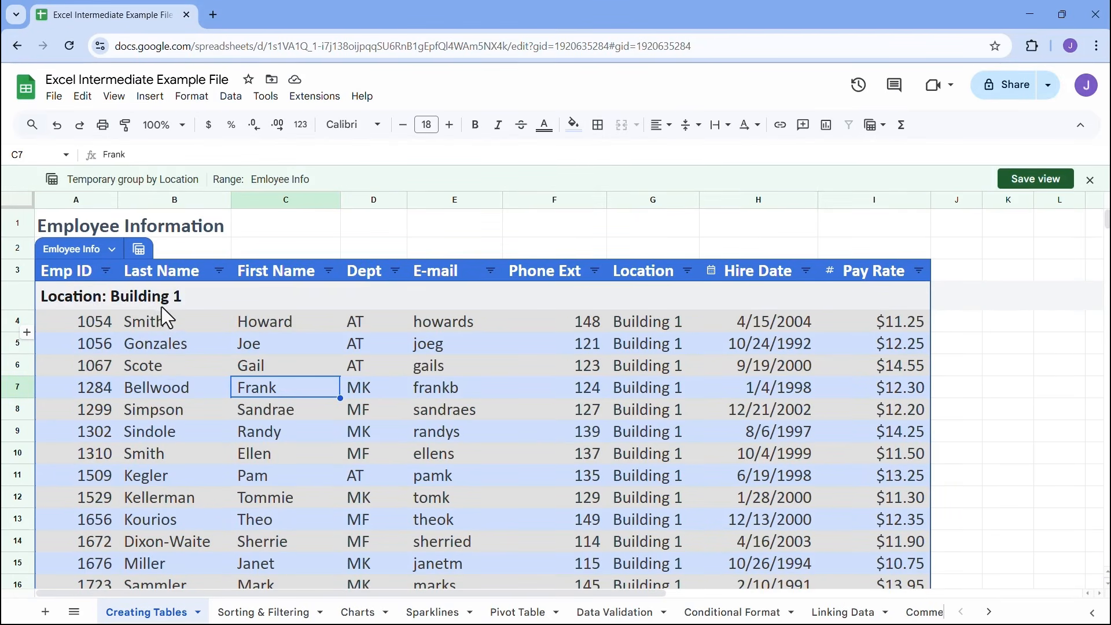
pyautogui.scroll(-7, 174, 349)
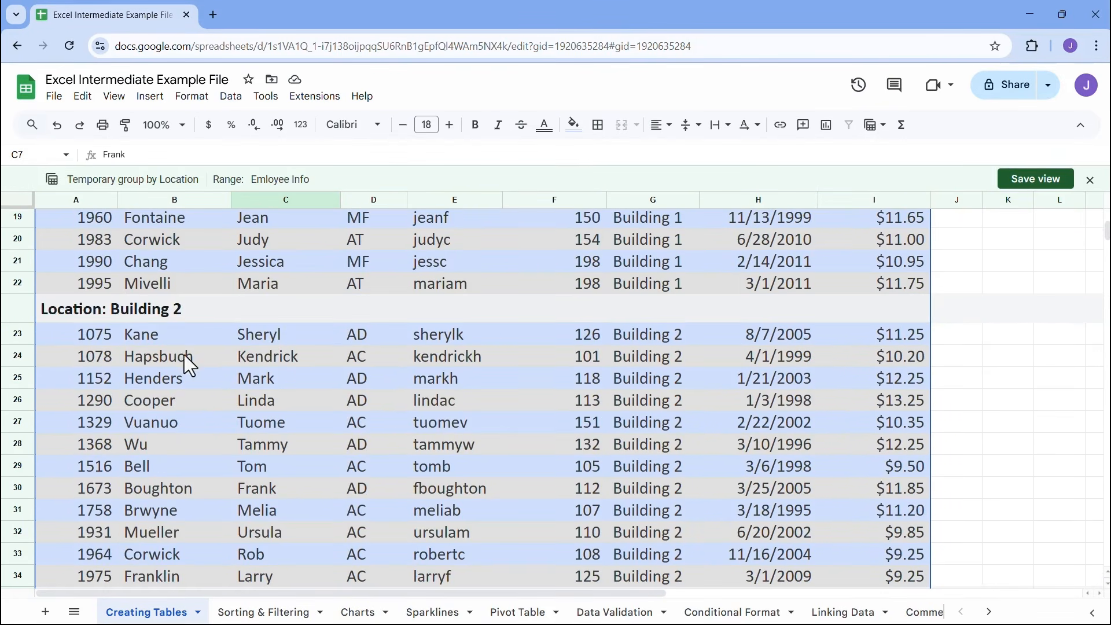
pyautogui.scroll(-5, 203, 355)
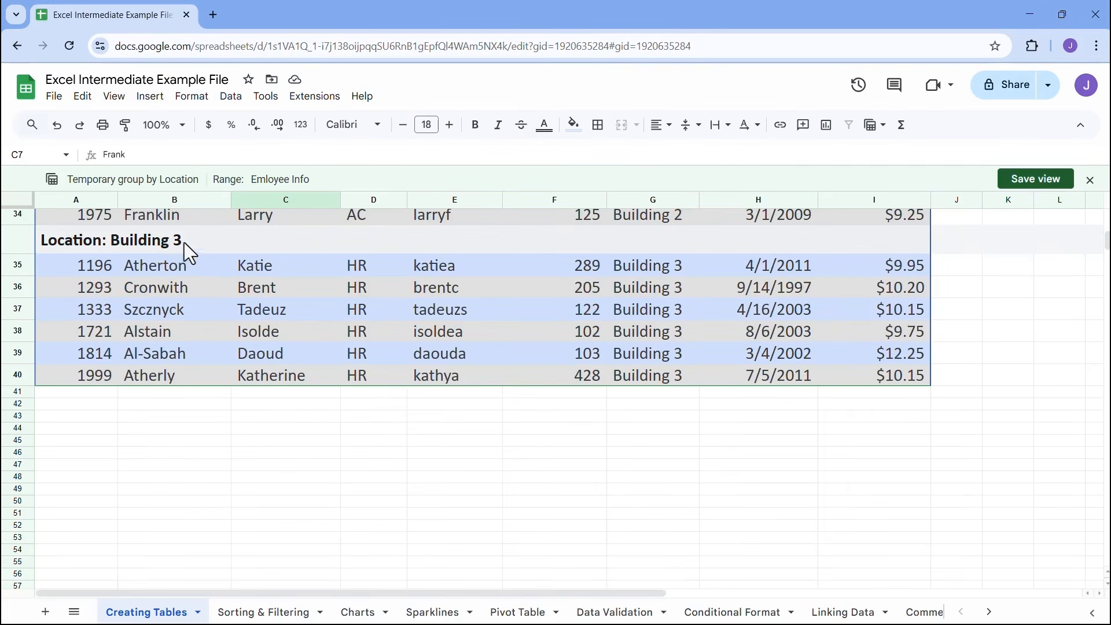
pyautogui.scroll(14, 206, 314)
pyautogui.scroll(2, 206, 314)
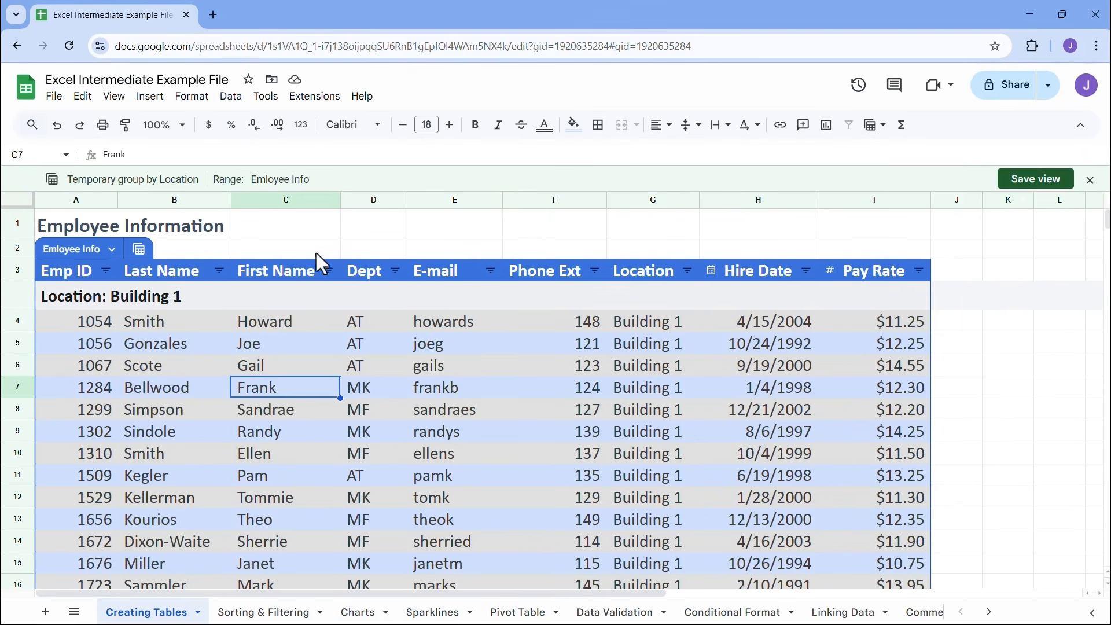
# Exit the temporary group by Location view without saving it
pyautogui.click(139, 252)
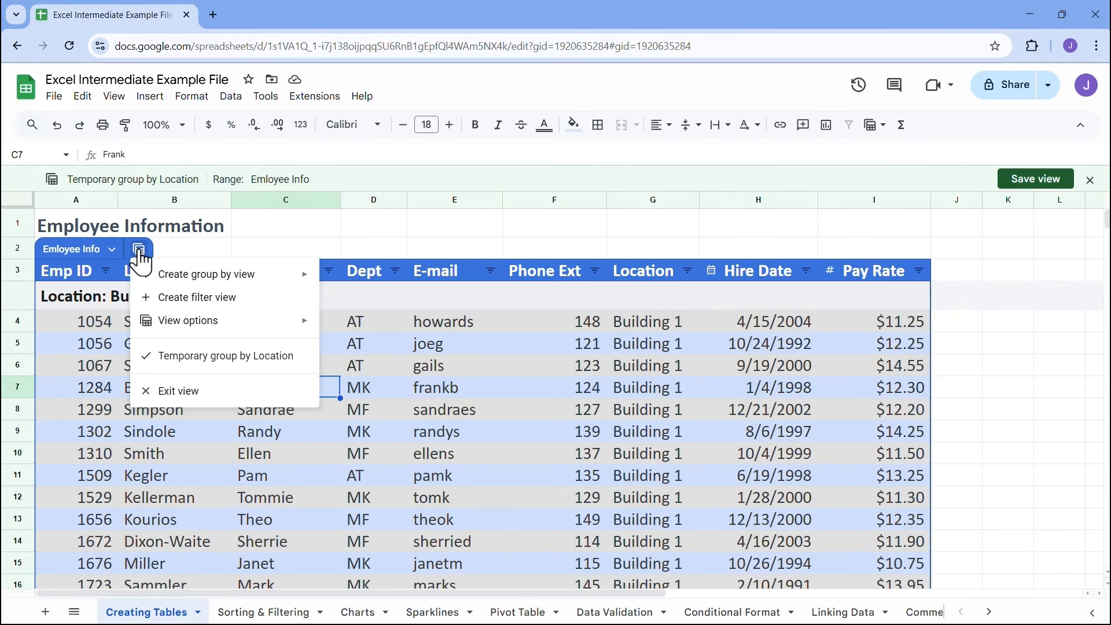
pyautogui.click(193, 398)
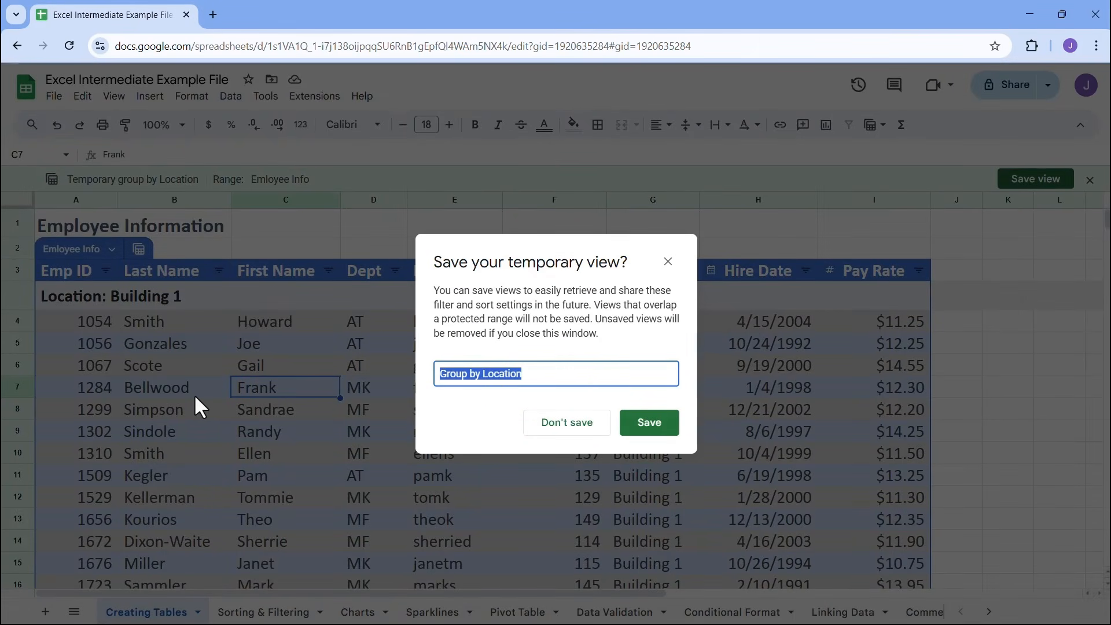
pyautogui.click(568, 426)
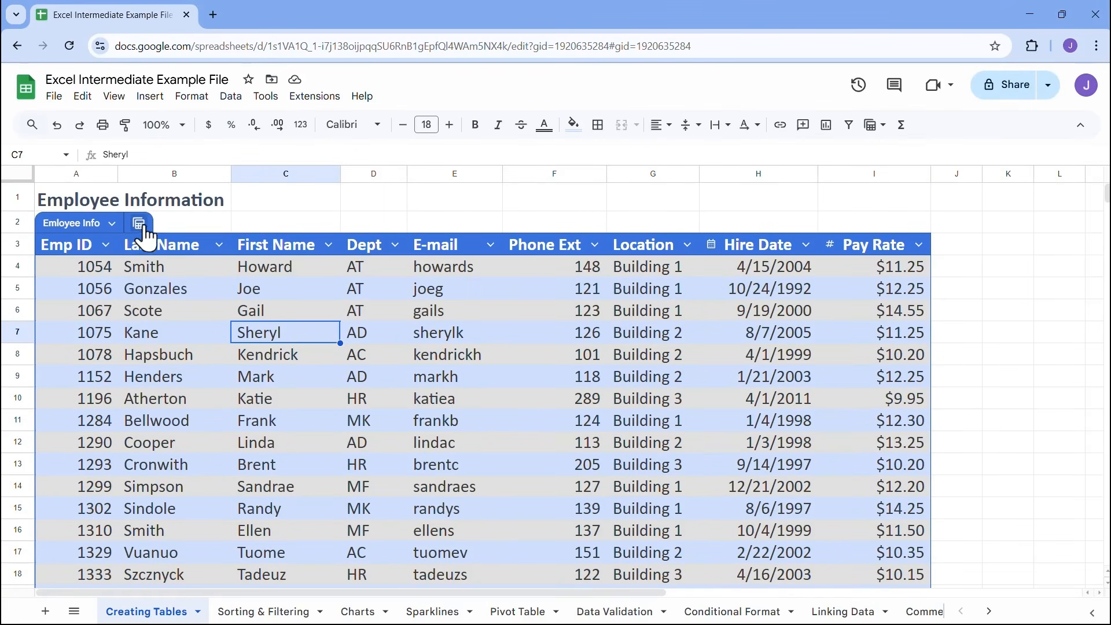
pyautogui.click(142, 227)
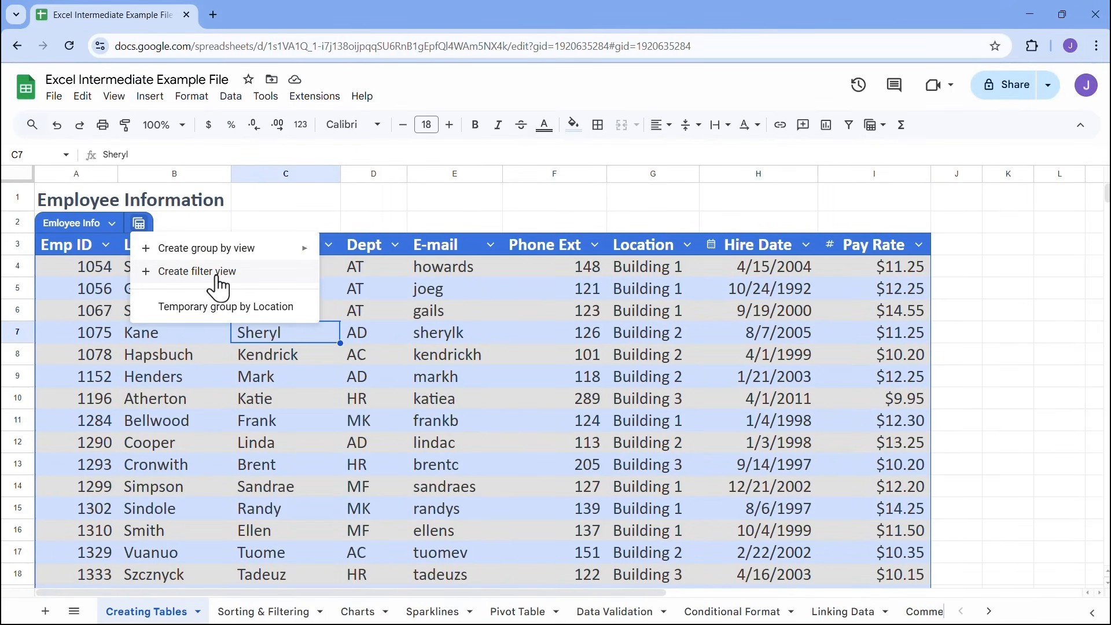
pyautogui.click(245, 379)
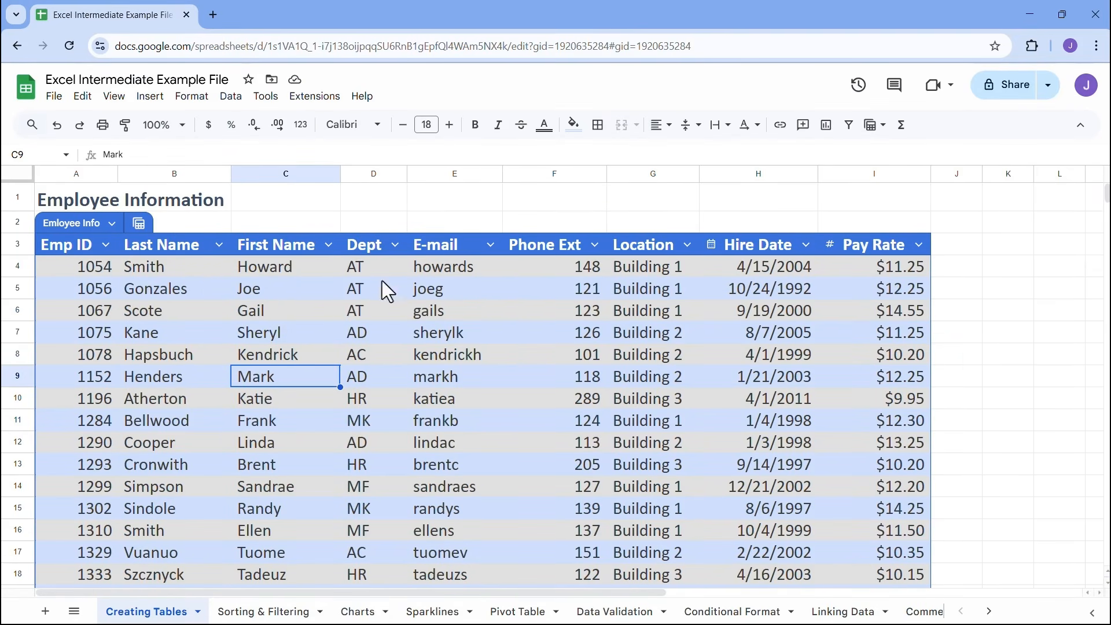
# Set the column type of the Last Name column to Text
pyautogui.click(218, 246)
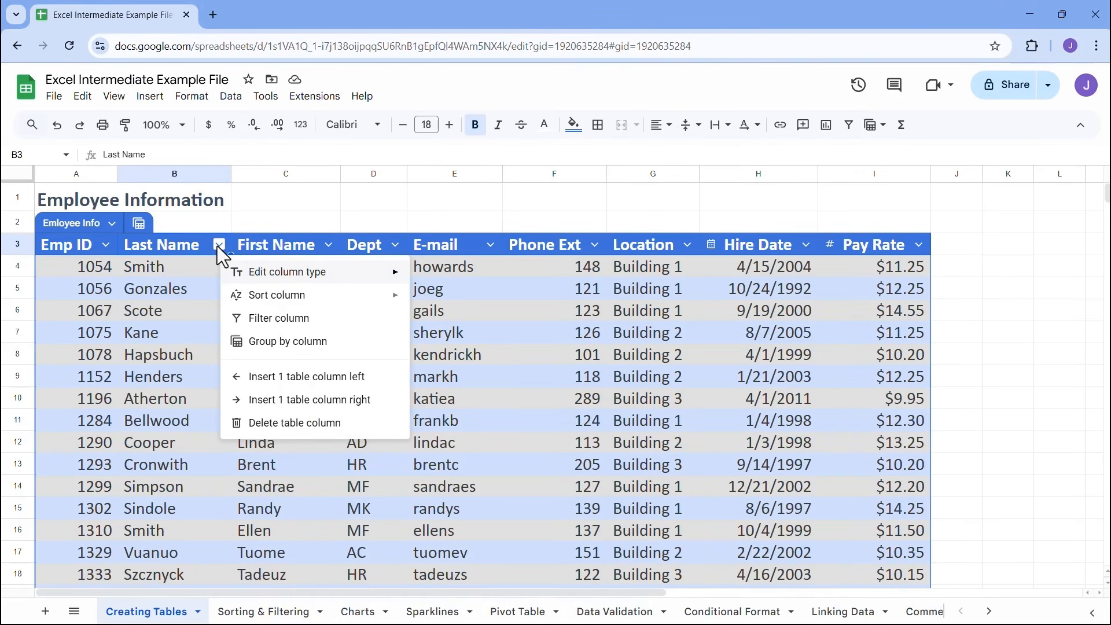
pyautogui.moveTo(332, 278)
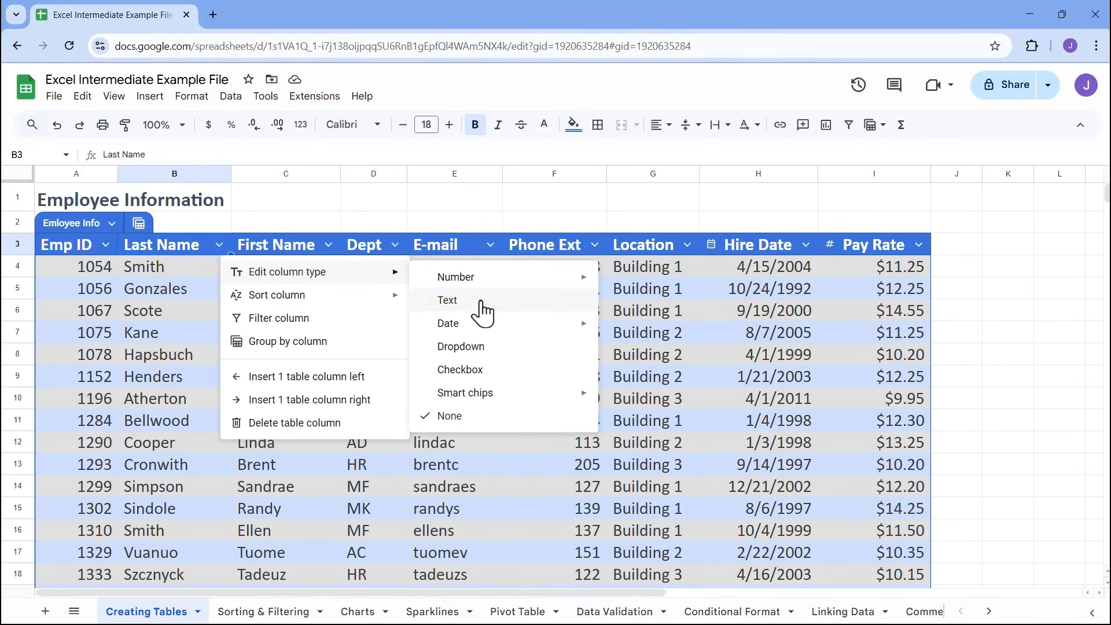
pyautogui.click(481, 237)
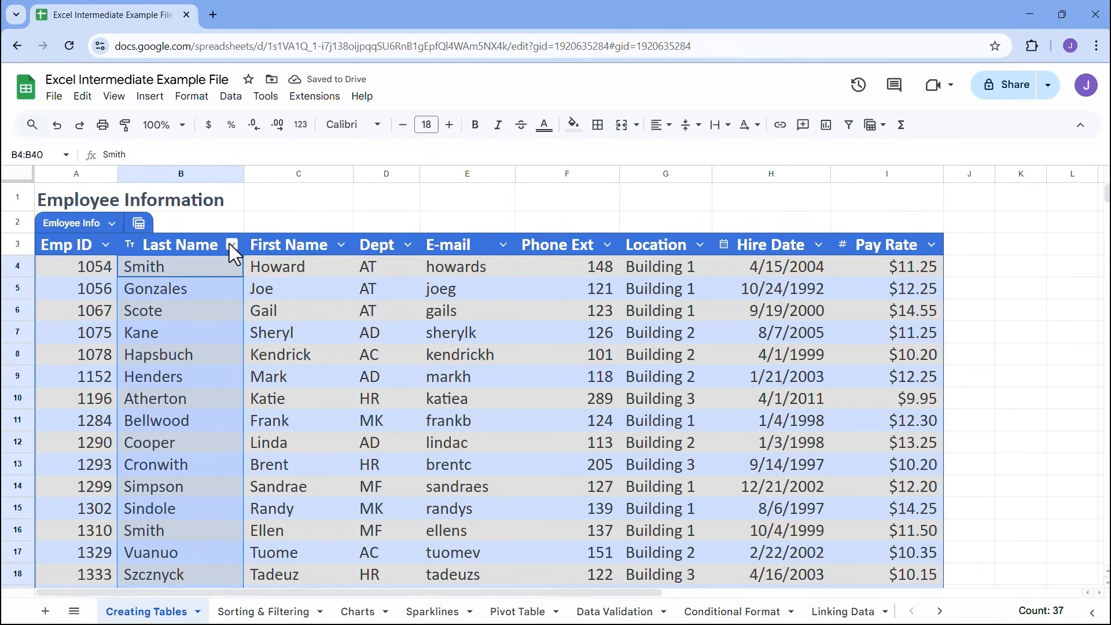
# Look at the Date column type choices for the Hire Date column without changing them
pyautogui.click(820, 246)
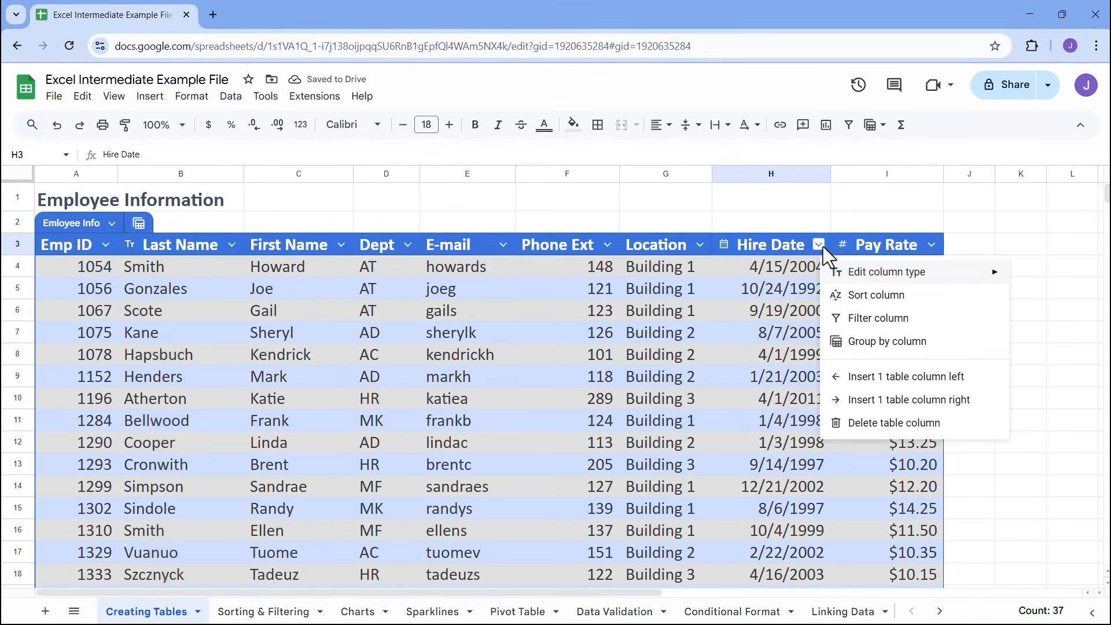
pyautogui.moveTo(853, 277)
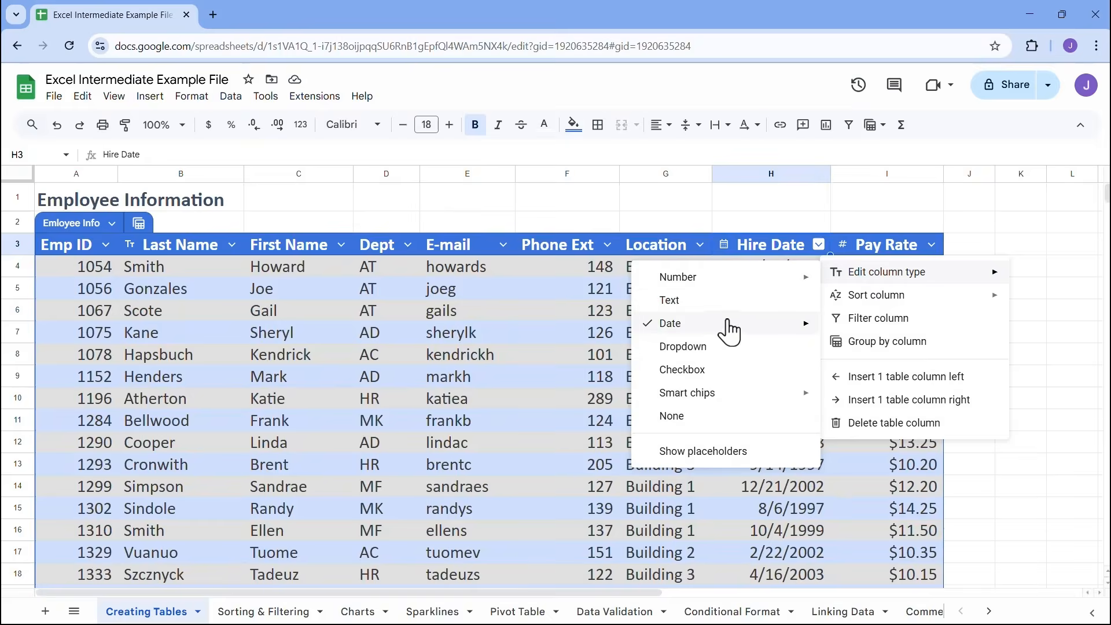
pyautogui.moveTo(729, 331)
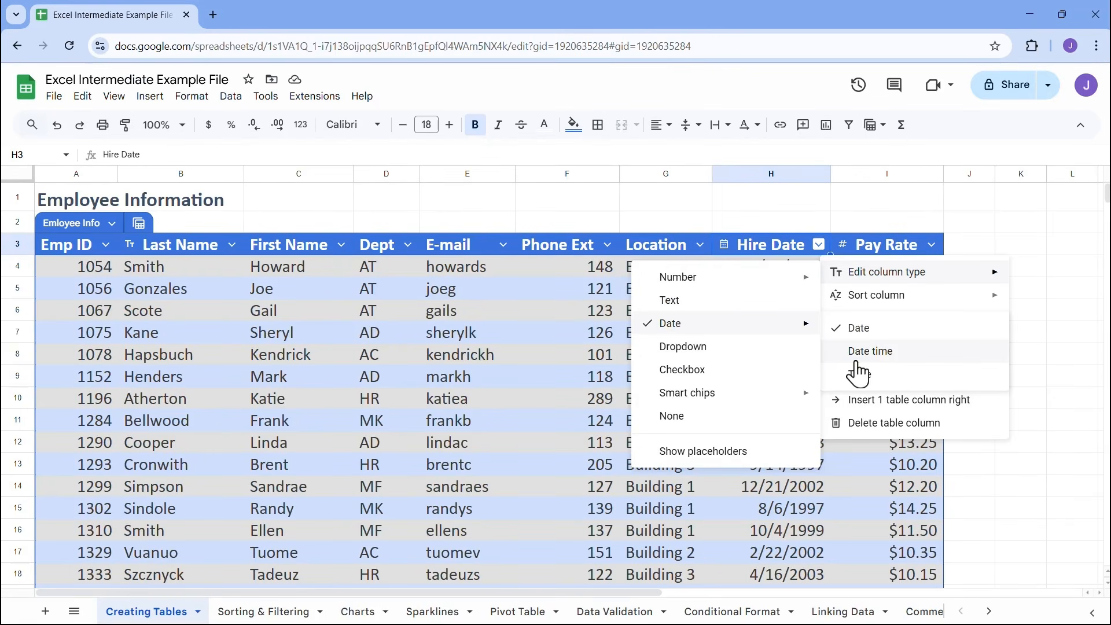
pyautogui.click(568, 317)
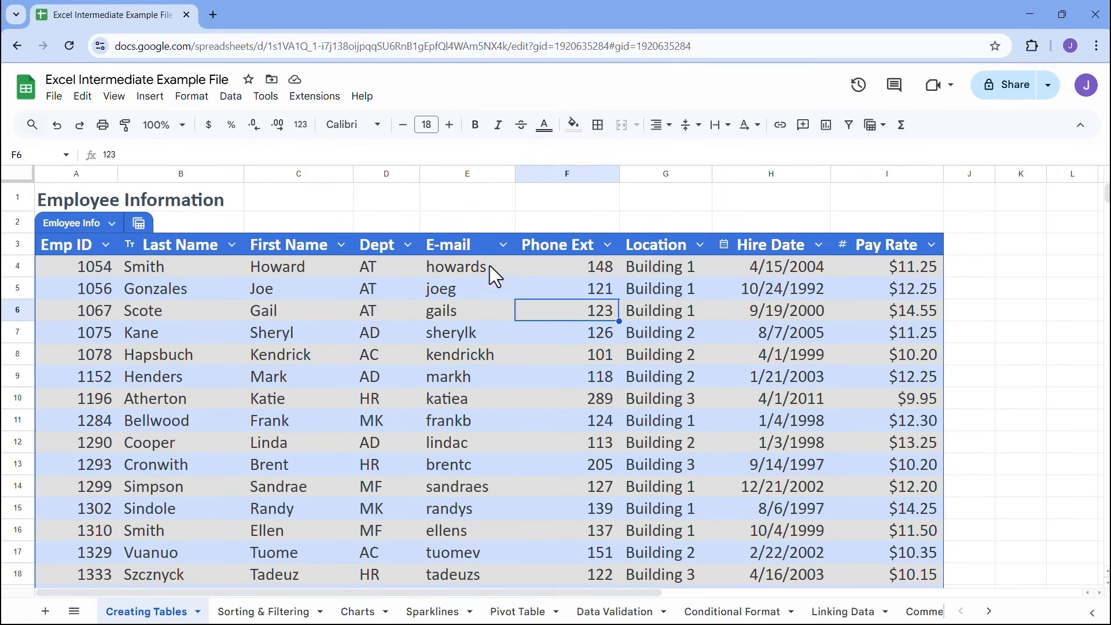
# Set the column type of the Pay Rate column to the Currency number type
pyautogui.click(931, 248)
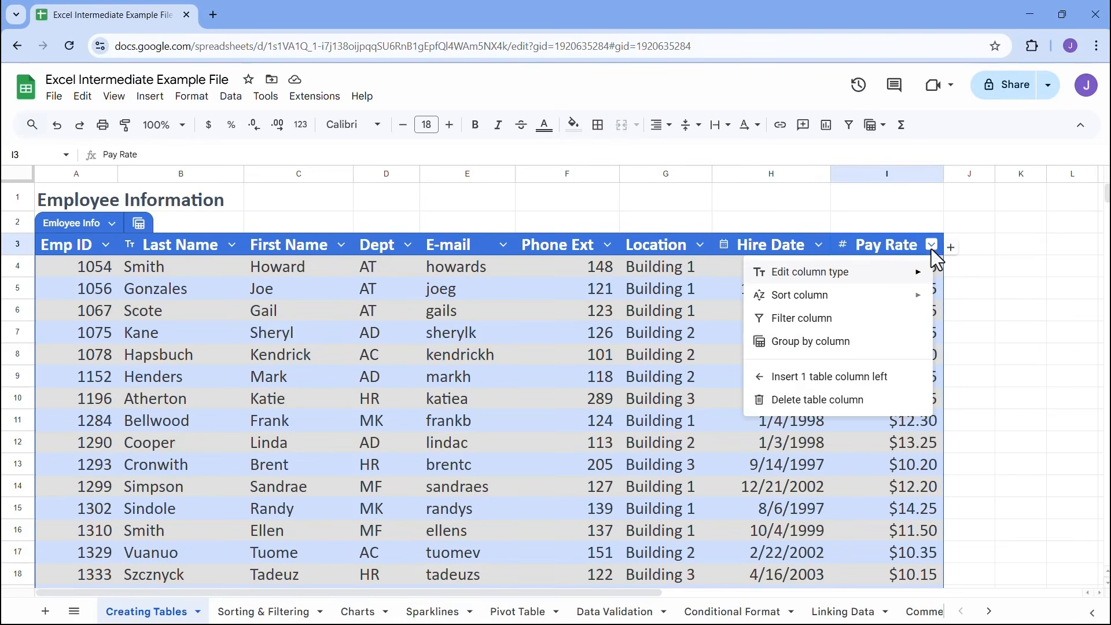
pyautogui.moveTo(910, 280)
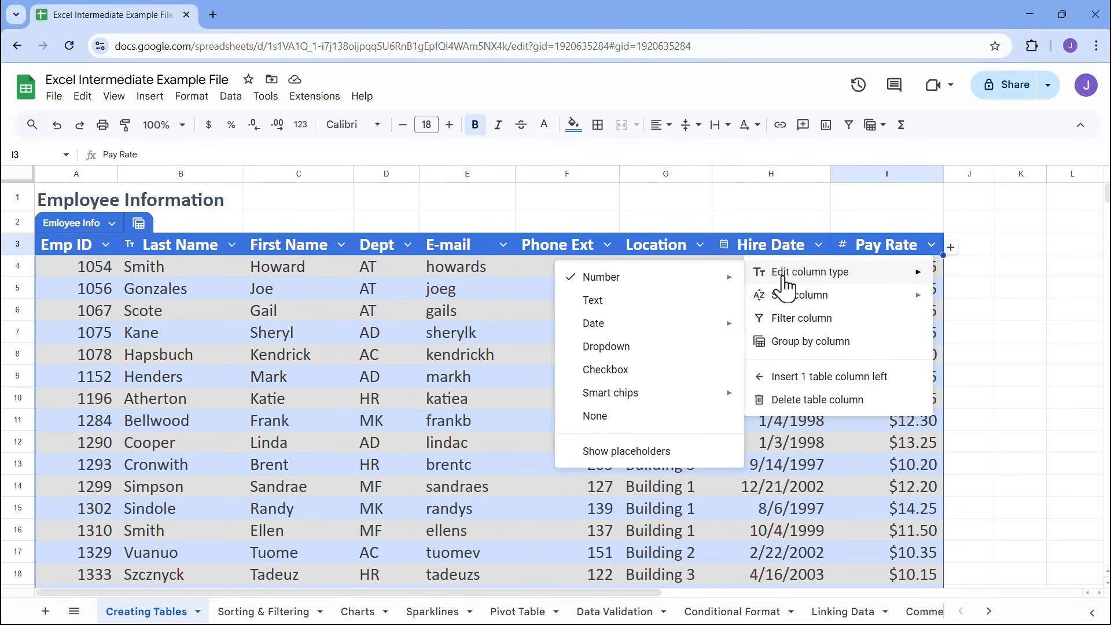
pyautogui.moveTo(711, 284)
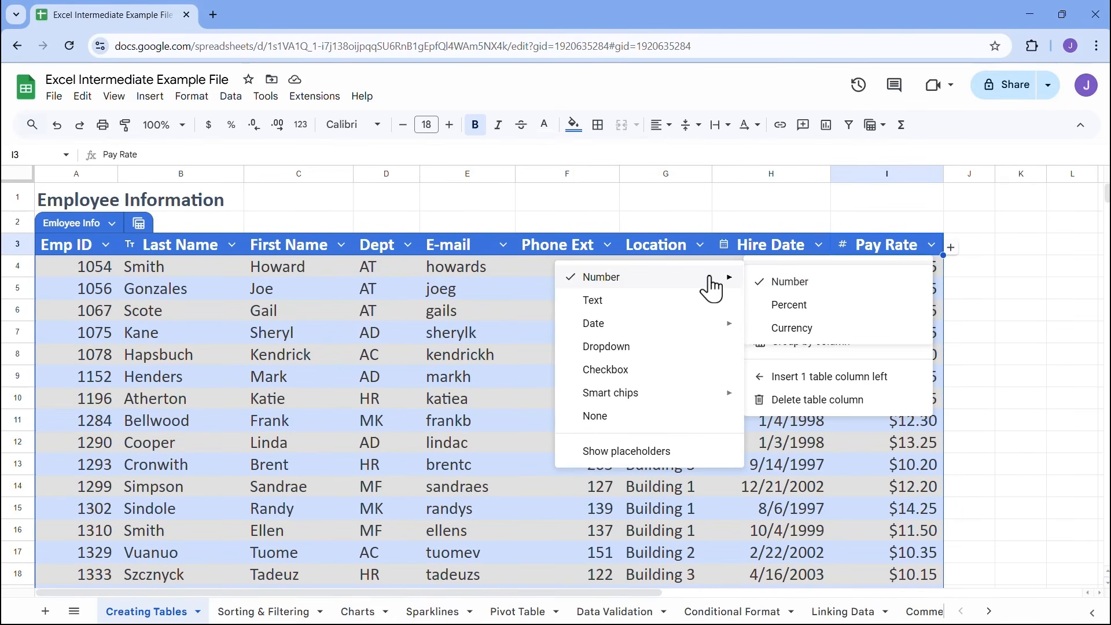
pyautogui.click(793, 327)
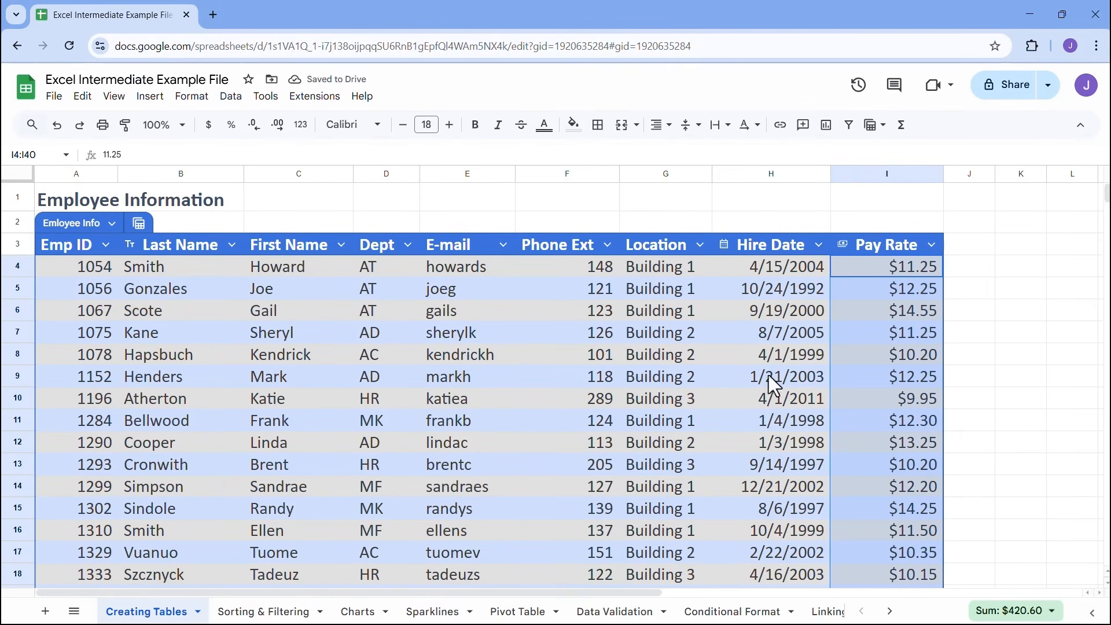
pyautogui.click(387, 335)
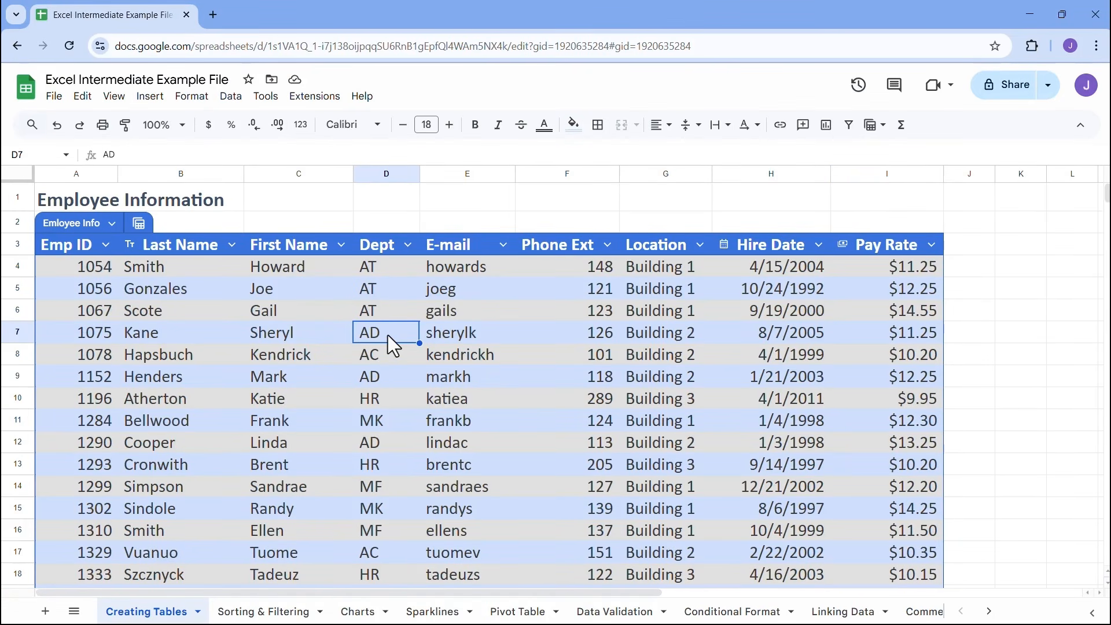
# Look through the Last Name column's options and its sort and filter settings, and cancel without changes
pyautogui.click(233, 245)
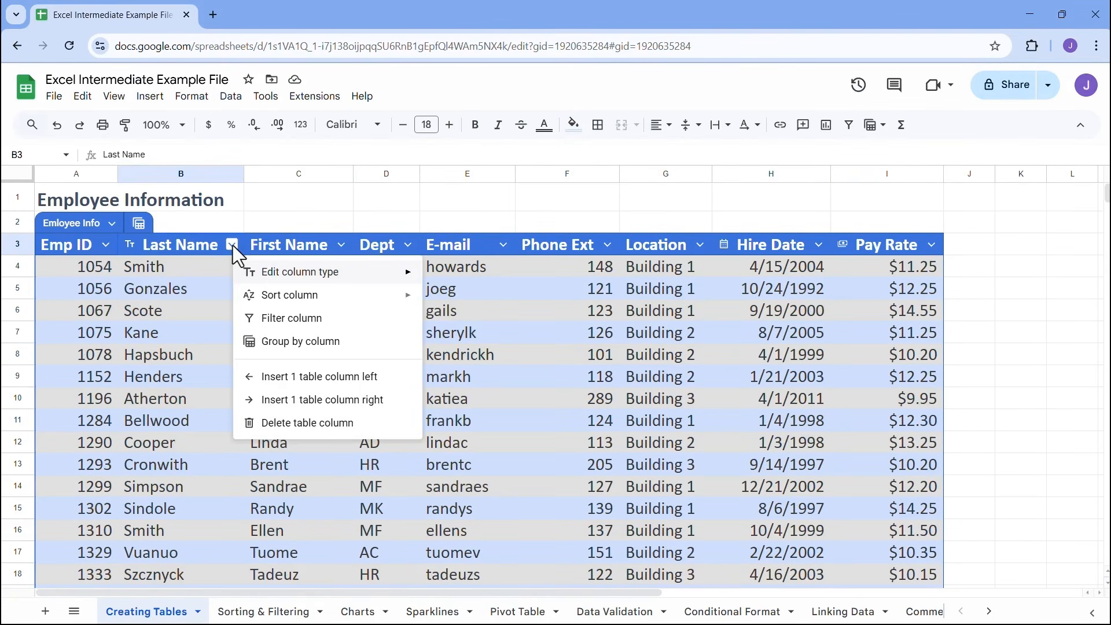
pyautogui.moveTo(314, 303)
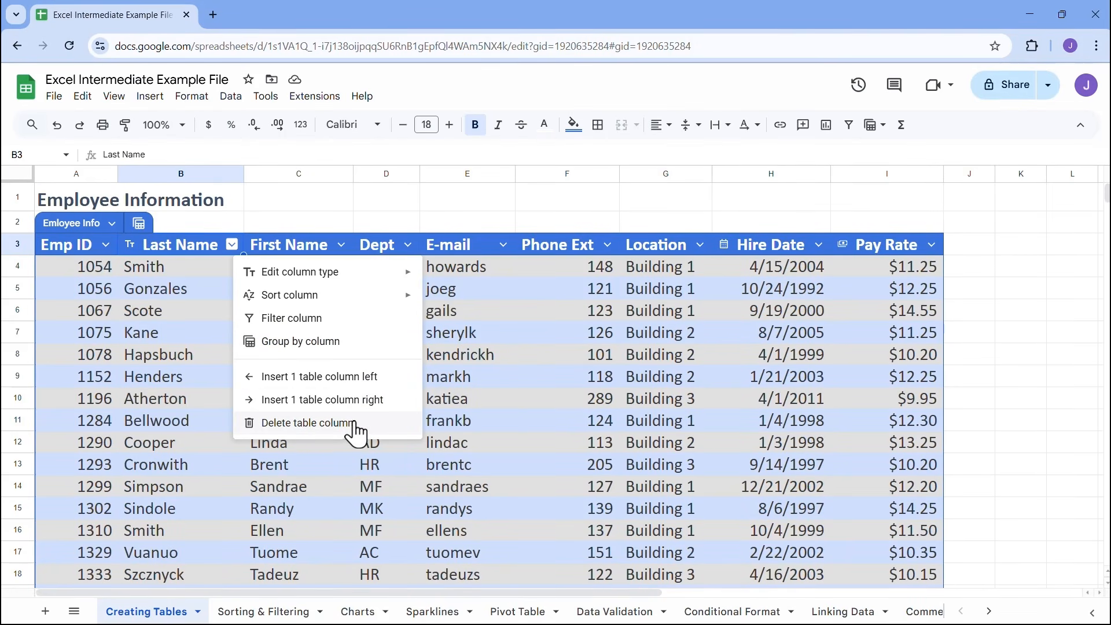
pyautogui.click(340, 332)
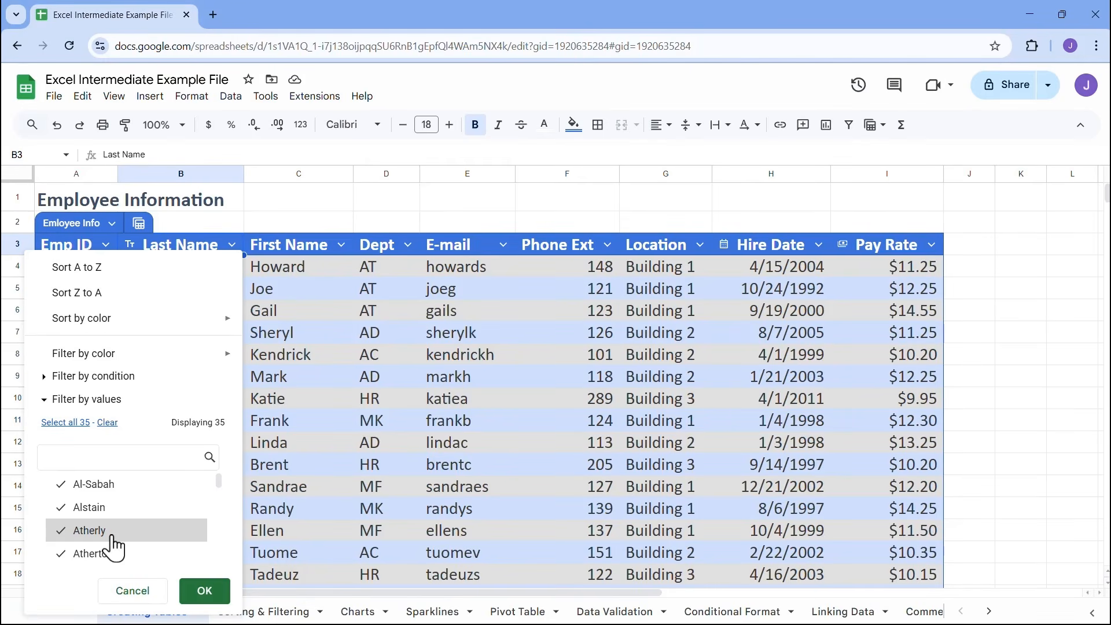
pyautogui.click(132, 591)
pyautogui.click(300, 325)
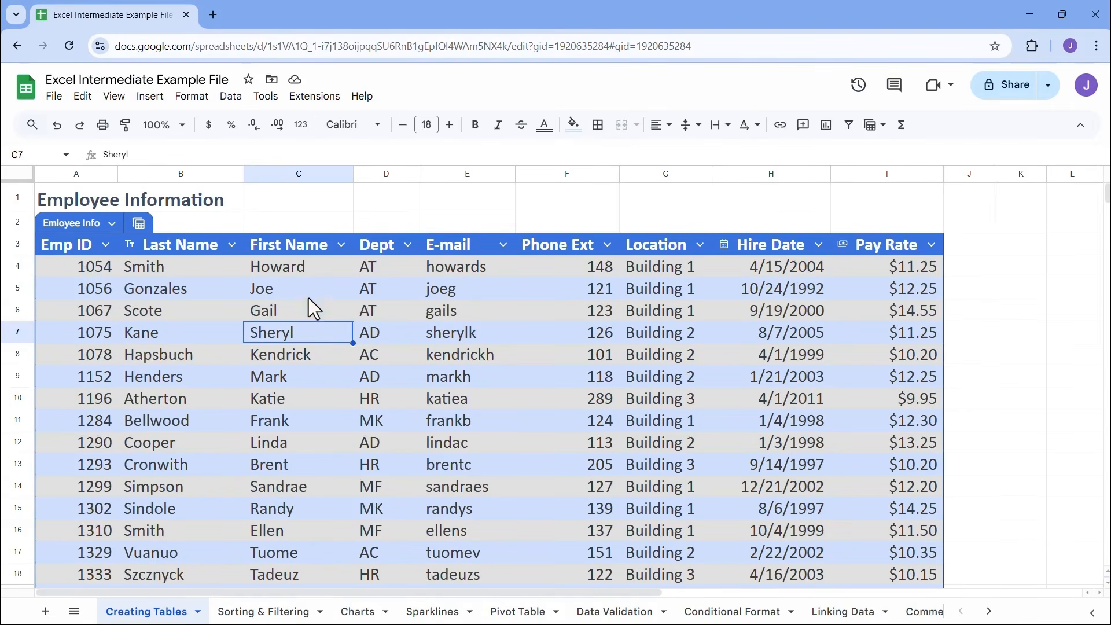
# Examine whether the table's column headers stay in view when reading the Phone Ext and Hire Date values in the last rows
pyautogui.click(491, 341)
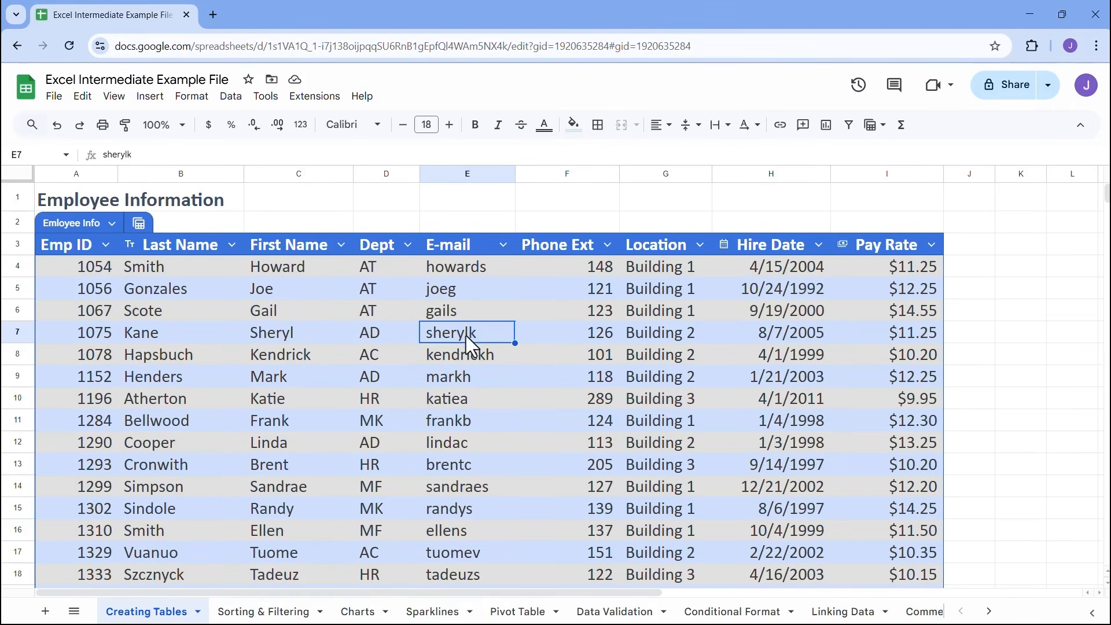
pyautogui.scroll(-10, 465, 346)
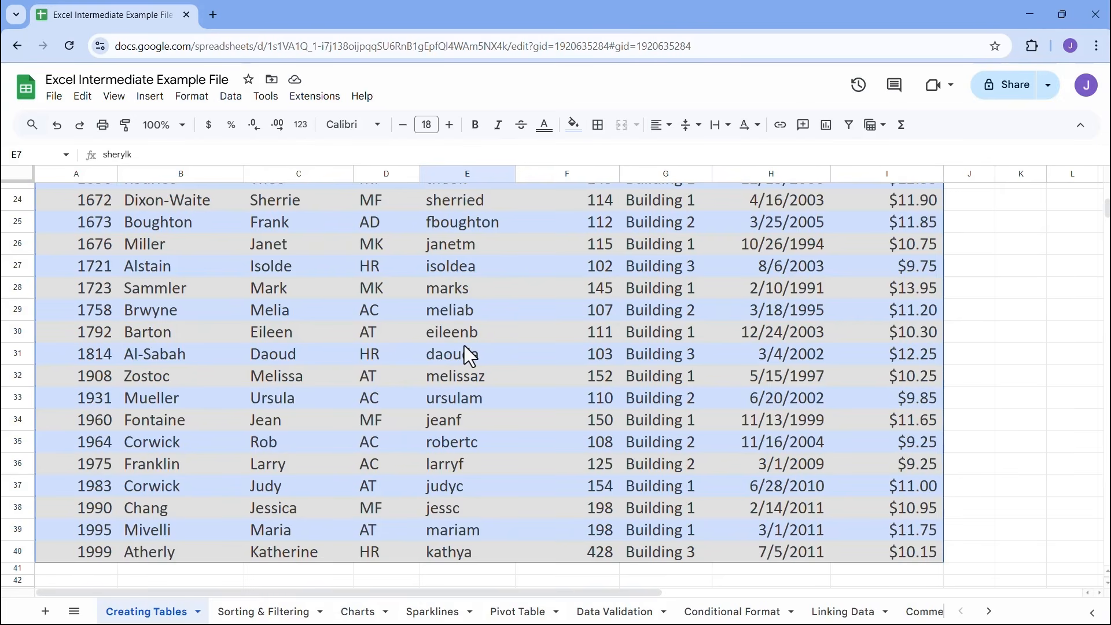
pyautogui.click(575, 535)
pyautogui.click(574, 512)
pyautogui.click(574, 489)
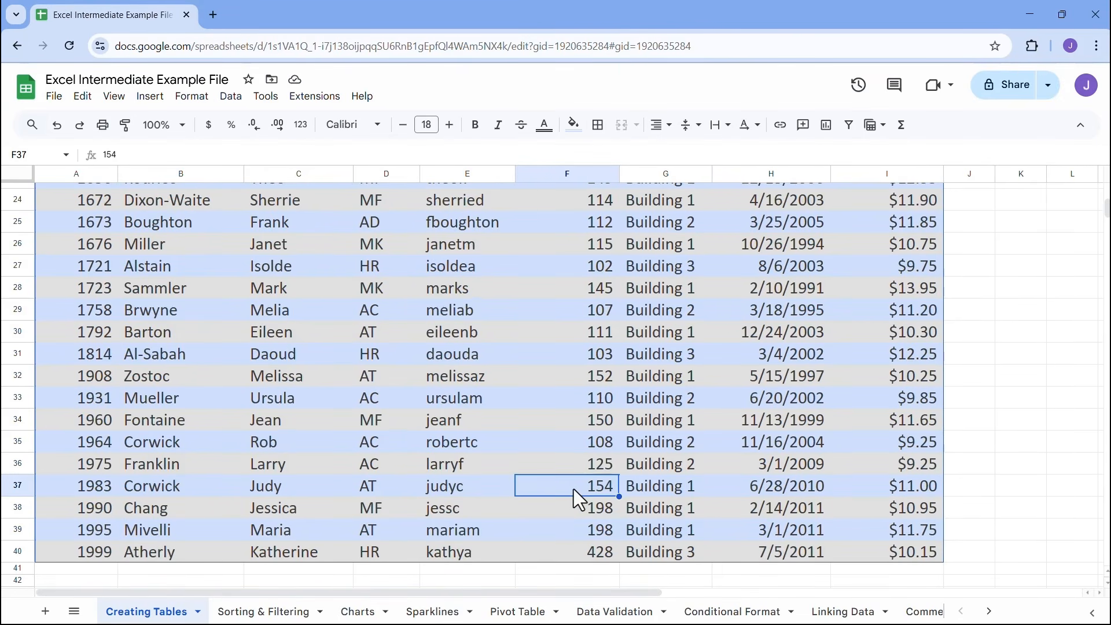
pyautogui.scroll(10, 574, 488)
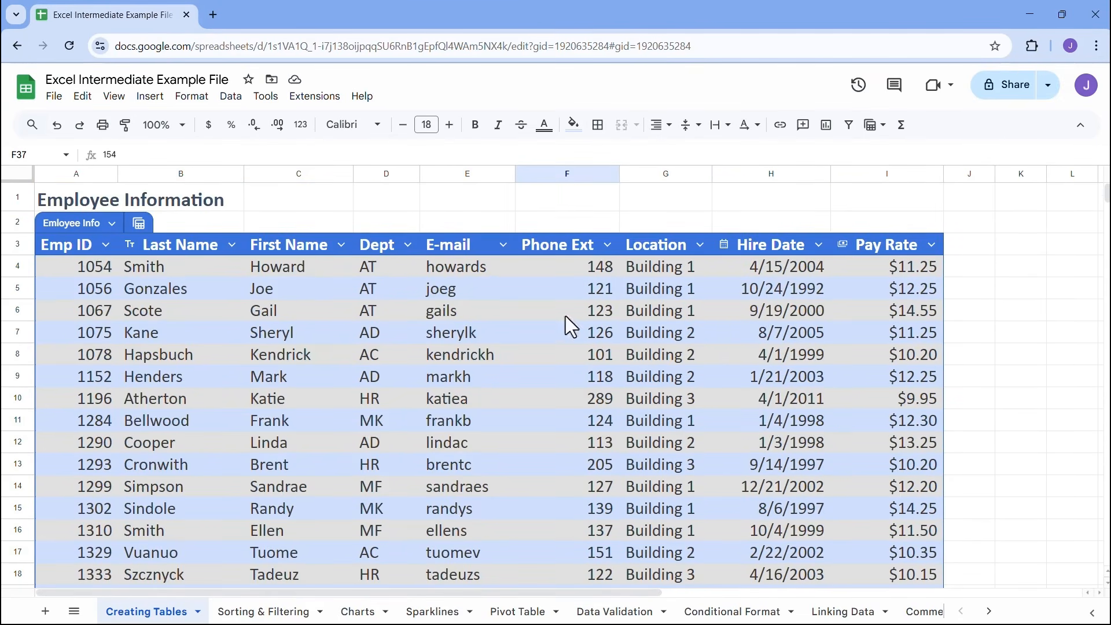
pyautogui.scroll(-10, 566, 330)
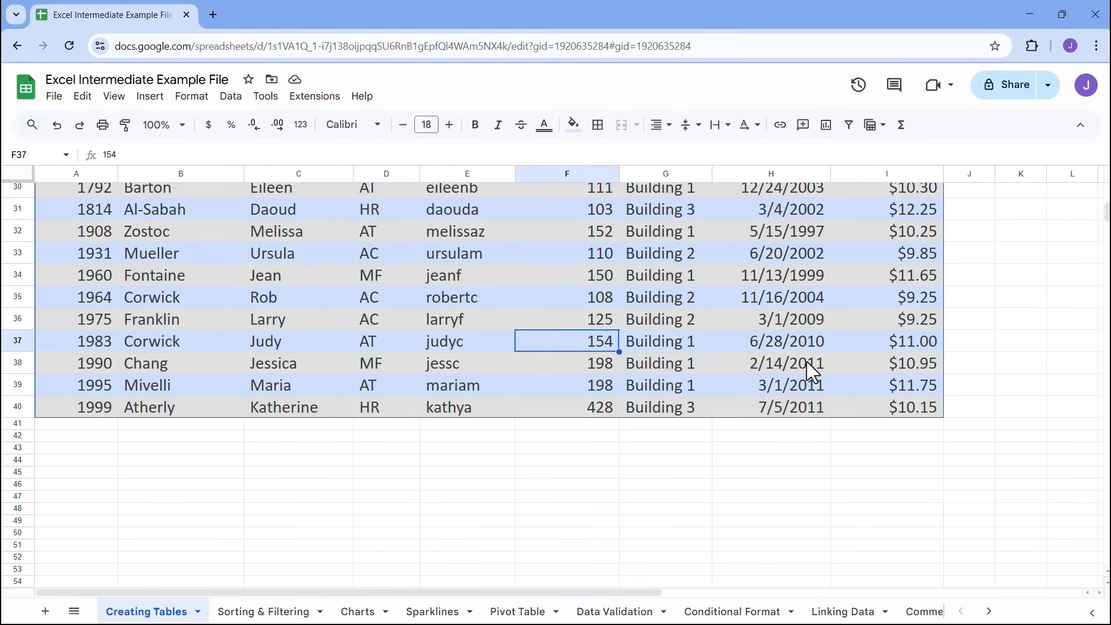
pyautogui.click(791, 367)
pyautogui.click(804, 342)
pyautogui.click(794, 321)
pyautogui.scroll(5, 792, 328)
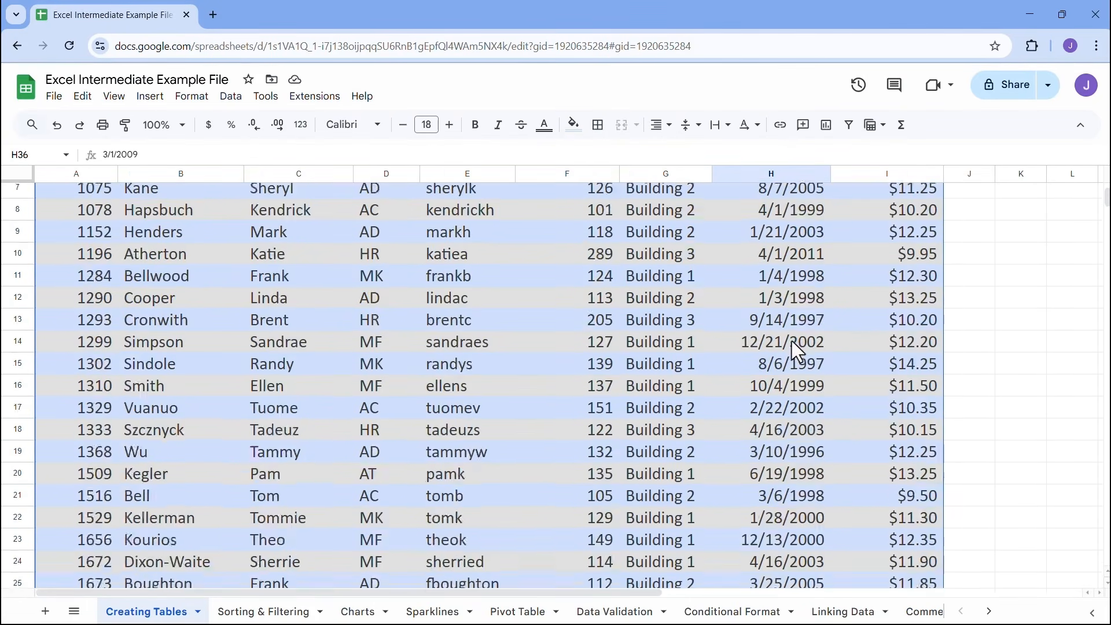
pyautogui.scroll(5, 796, 350)
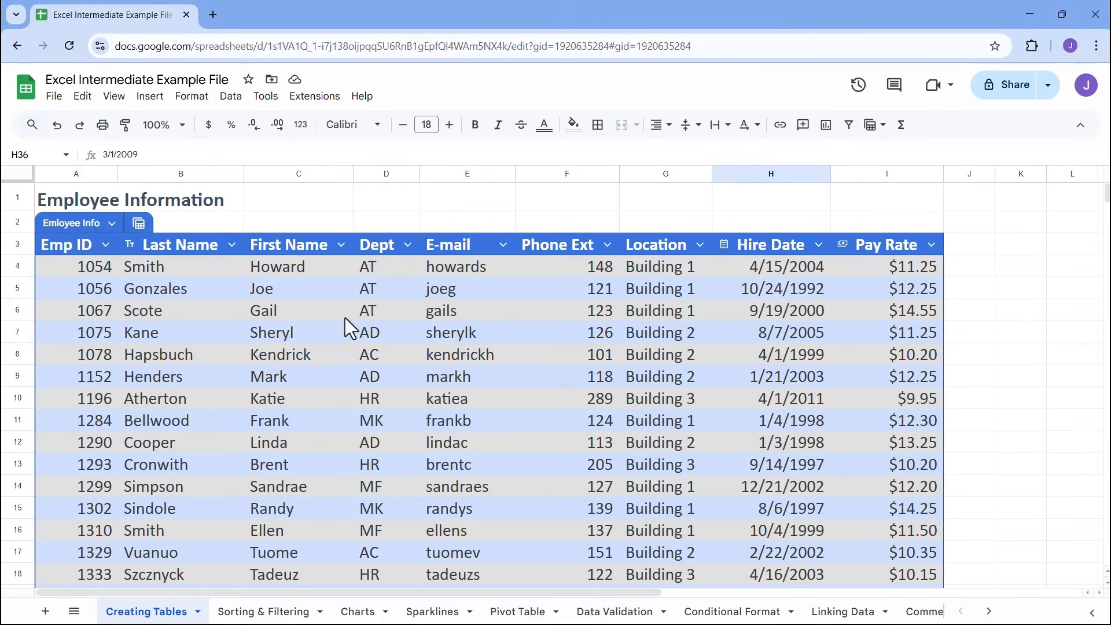
# Try freezing only 1 row, select the First Name header cell, and check how the table headers behave when browsing the rows
pyautogui.click(115, 97)
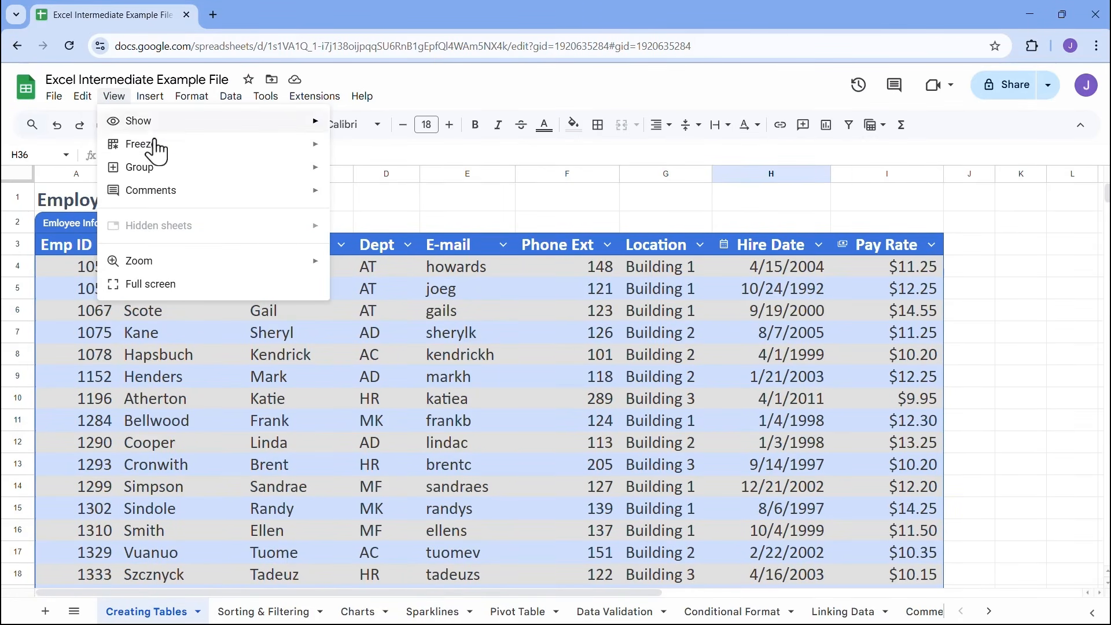
pyautogui.moveTo(158, 155)
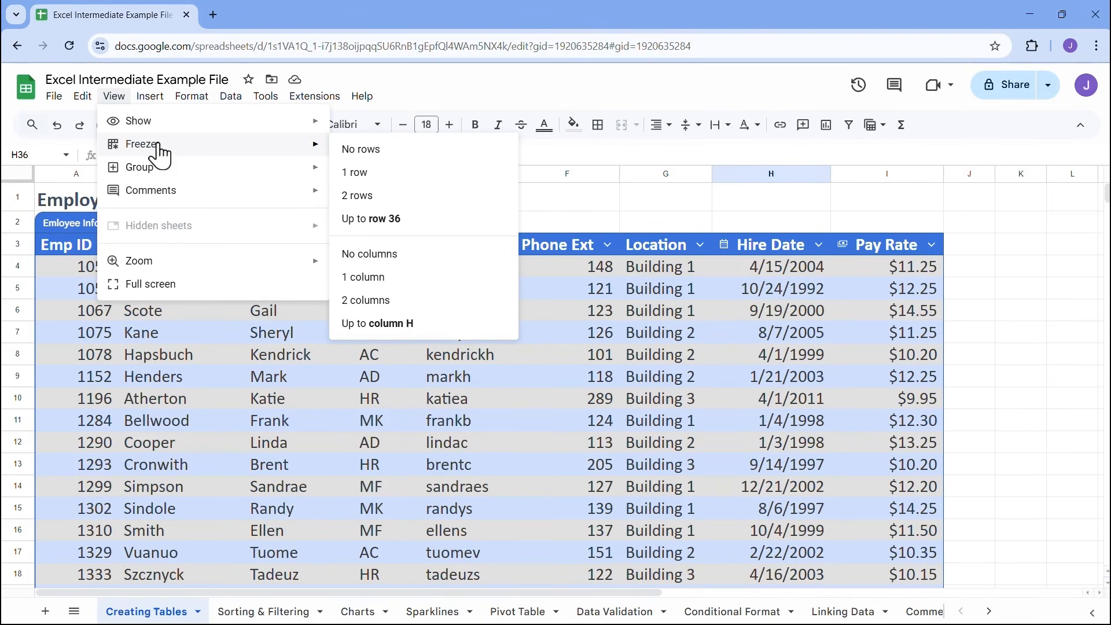
pyautogui.click(382, 174)
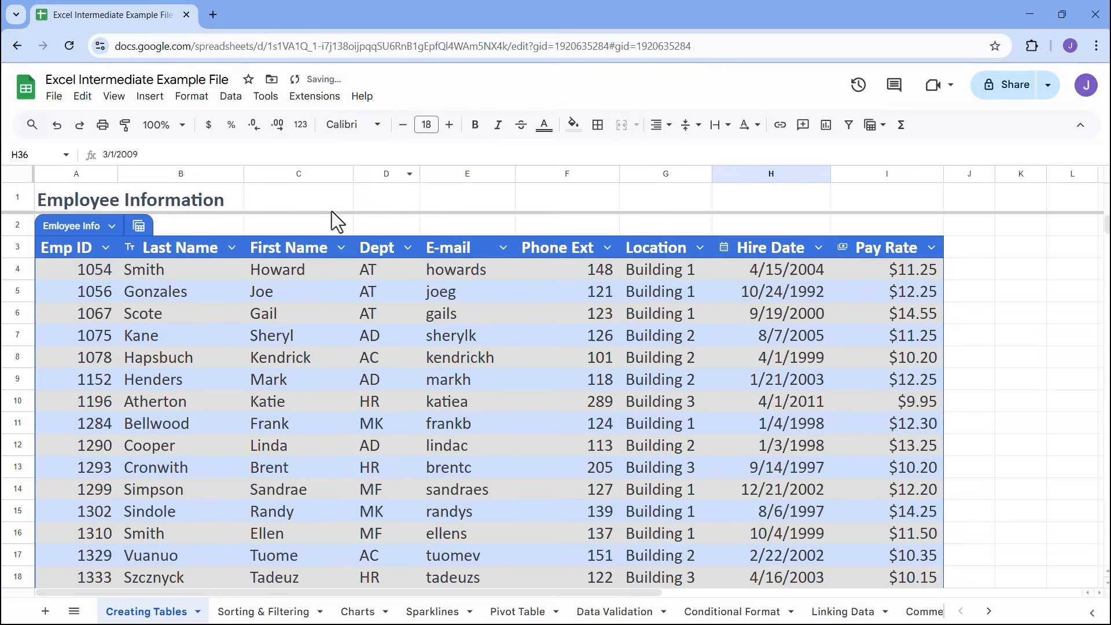
pyautogui.click(281, 250)
pyautogui.scroll(-4, 311, 305)
pyautogui.scroll(4, 311, 305)
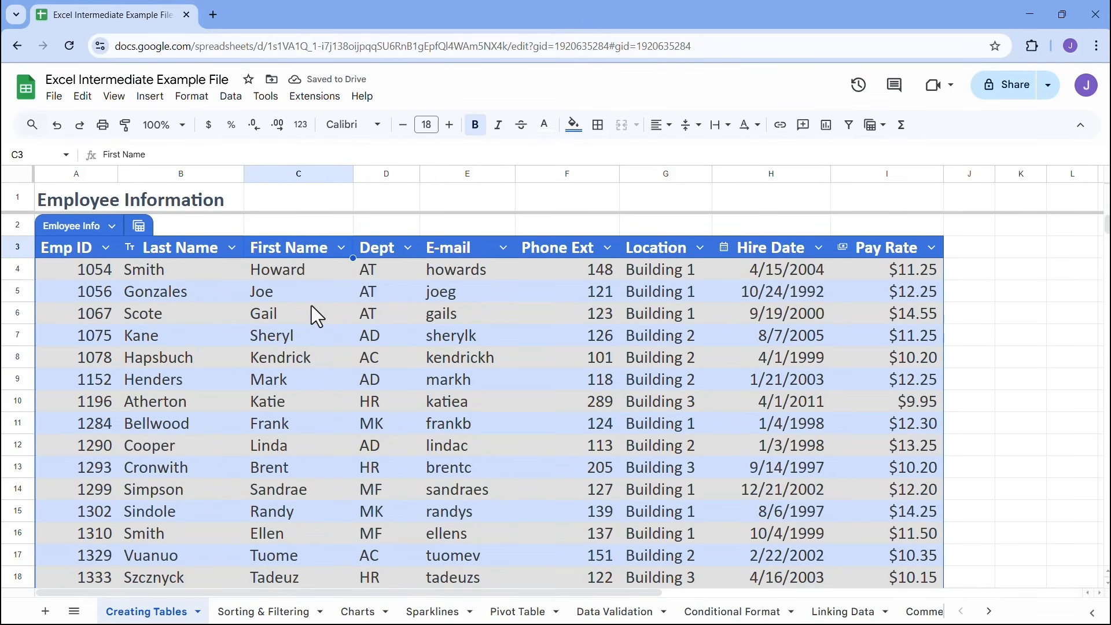
# Try freezing 2 rows and check how the header row behaves when browsing the rows
pyautogui.click(116, 96)
pyautogui.moveTo(301, 148)
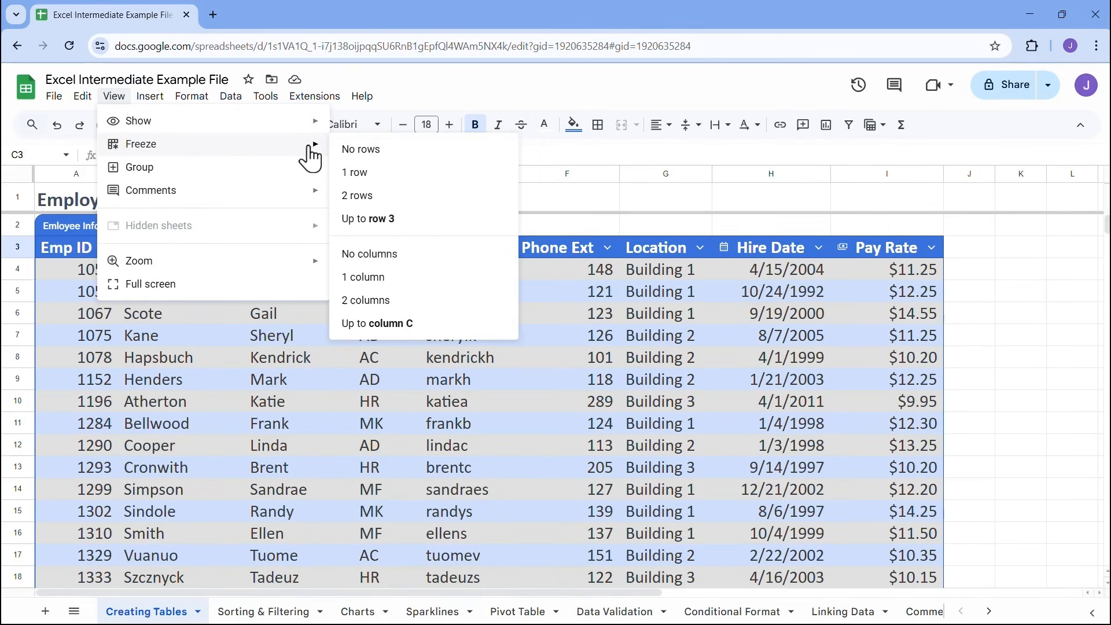
pyautogui.click(388, 196)
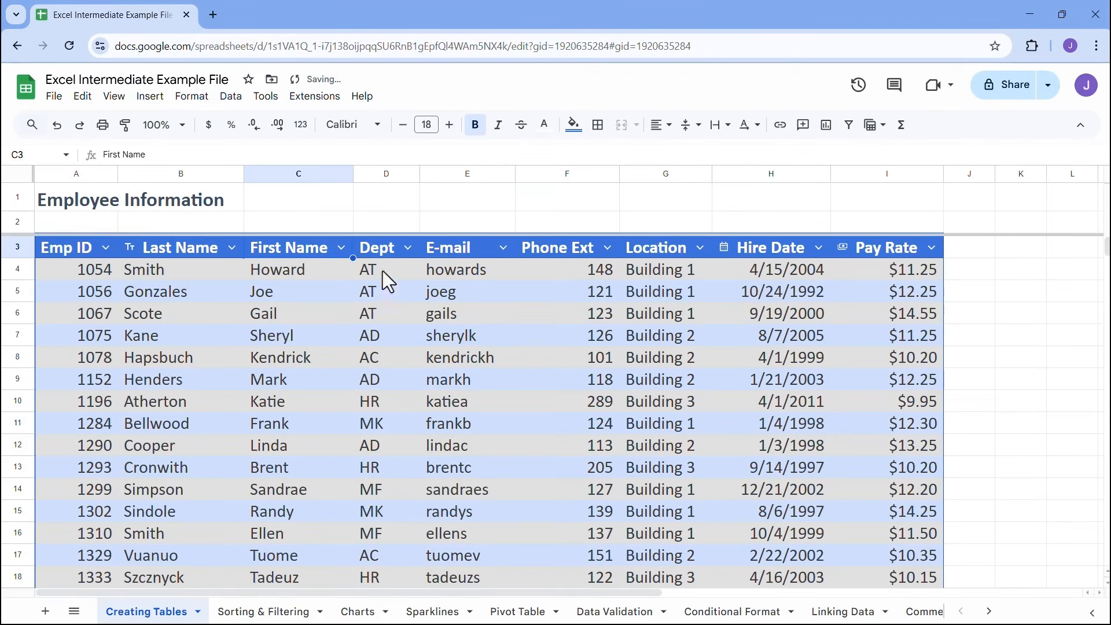
pyautogui.scroll(-3, 378, 290)
pyautogui.scroll(3, 378, 289)
# Freeze the sheet up to row 3 and check the headers while browsing to the end of the table
pyautogui.click(115, 98)
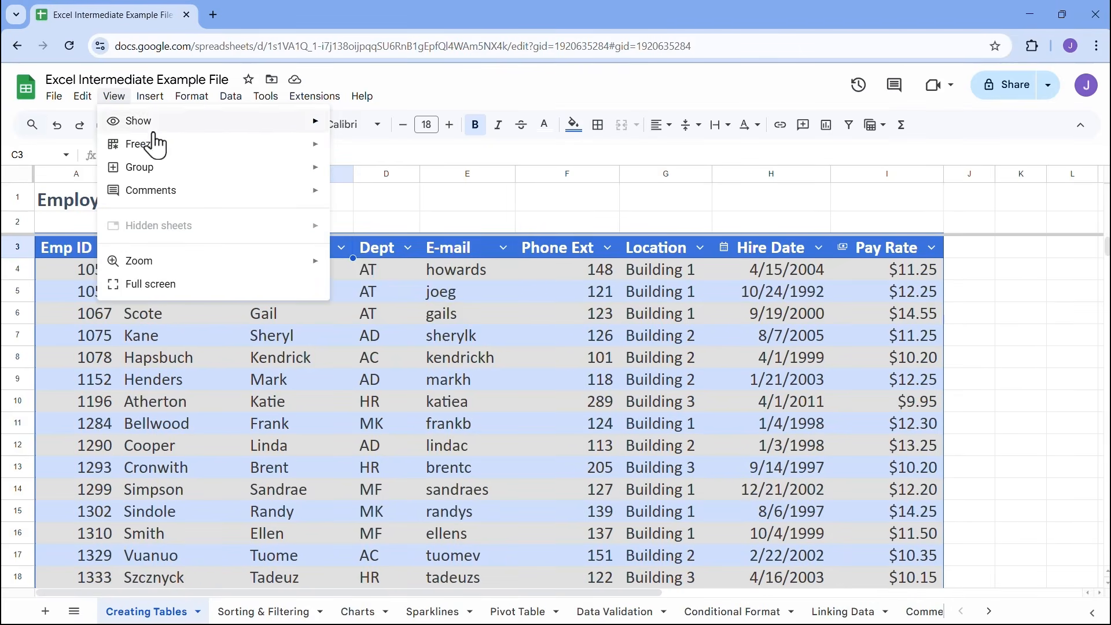
pyautogui.moveTo(243, 149)
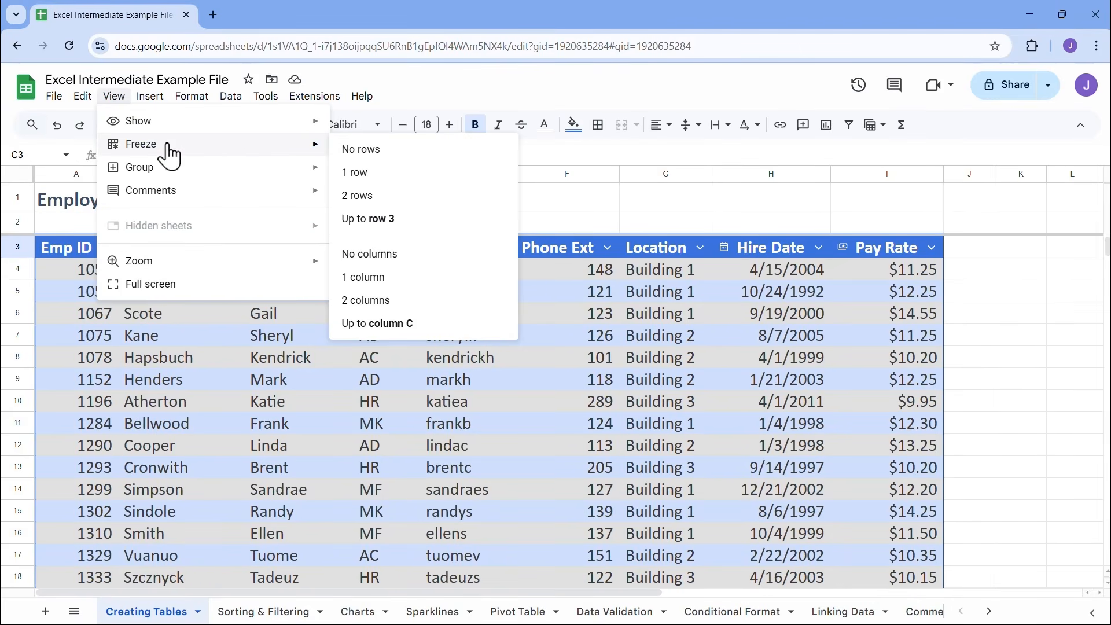
pyautogui.click(386, 221)
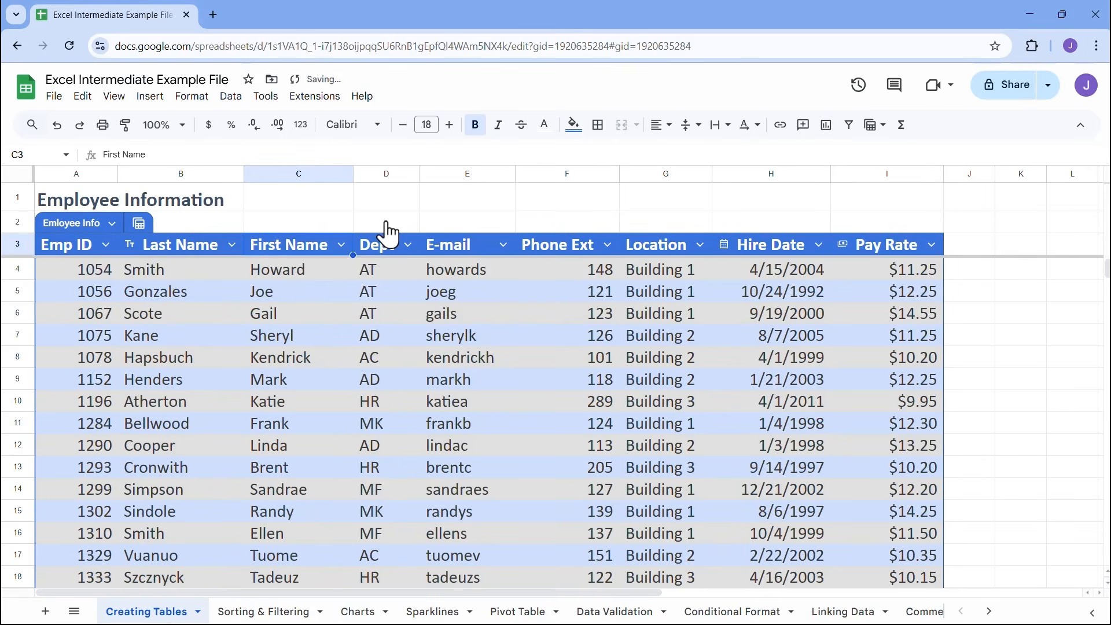
pyautogui.scroll(-6, 419, 291)
pyautogui.click(418, 290)
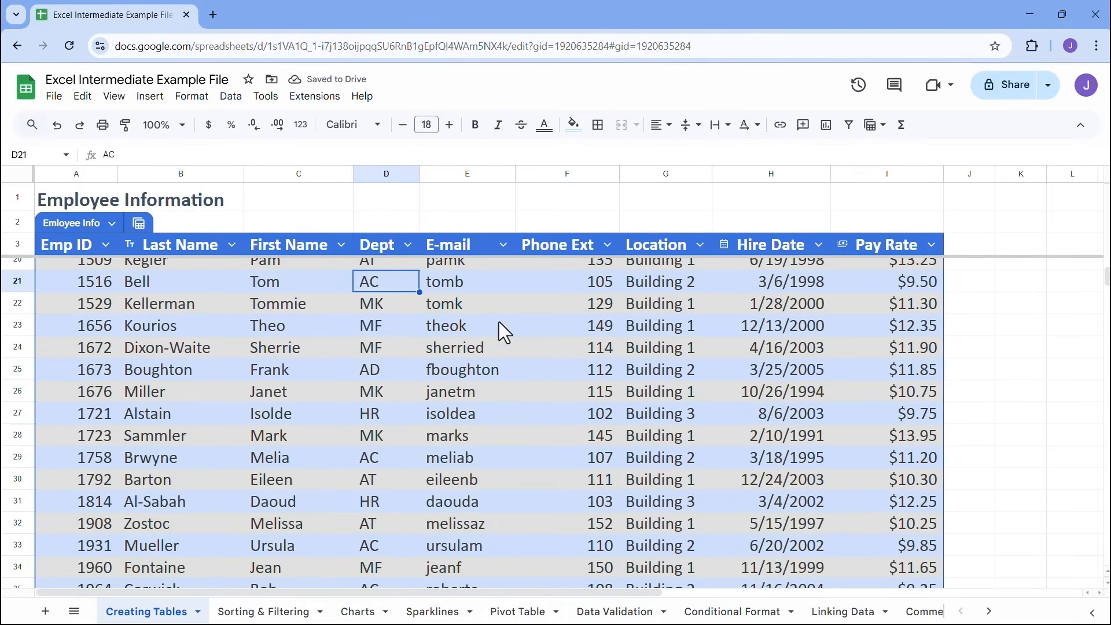
pyautogui.scroll(-7, 498, 322)
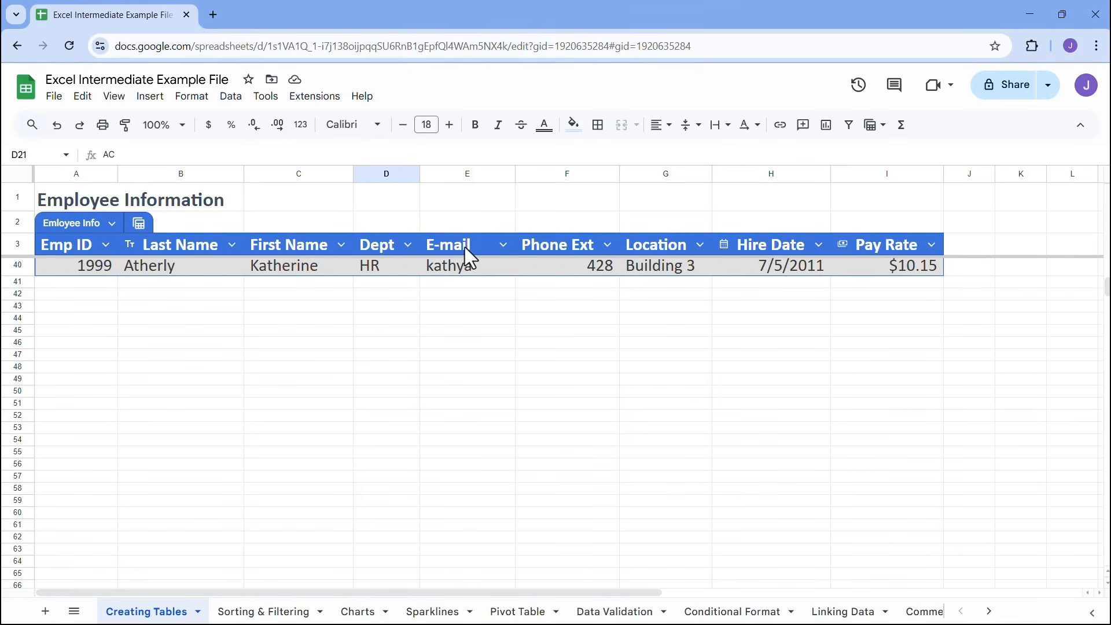
pyautogui.scroll(7, 425, 332)
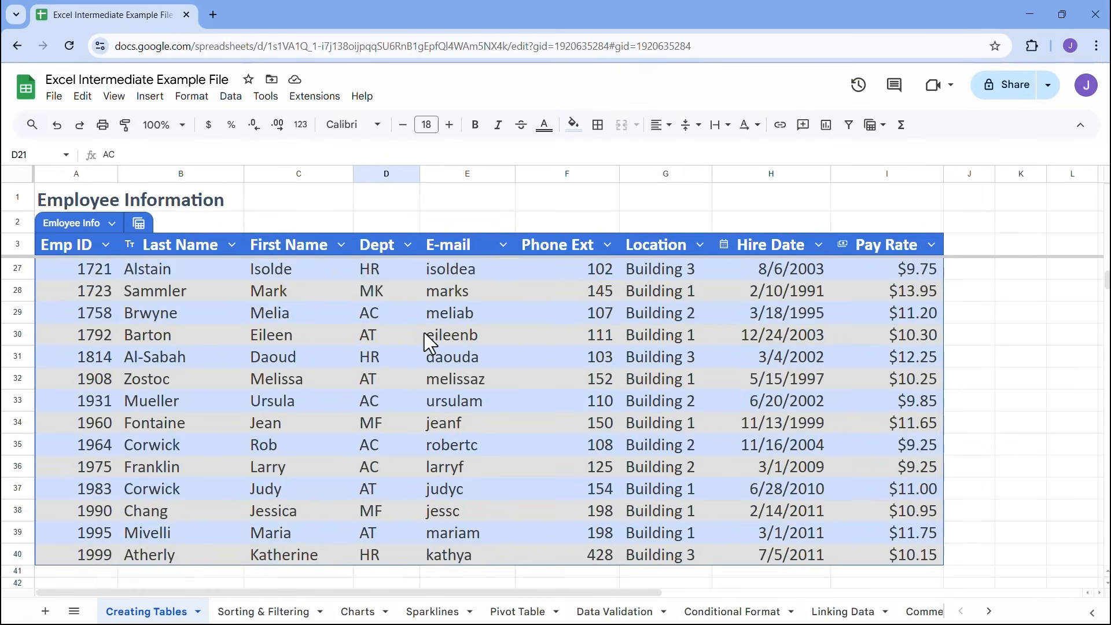
# Examine whether the frozen column headers stay readable while checking E-mail, Hire Date, Pay Rate and Location values across the employee table
pyautogui.scroll(2, 425, 332)
pyautogui.scroll(-1, 440, 338)
pyautogui.click(471, 354)
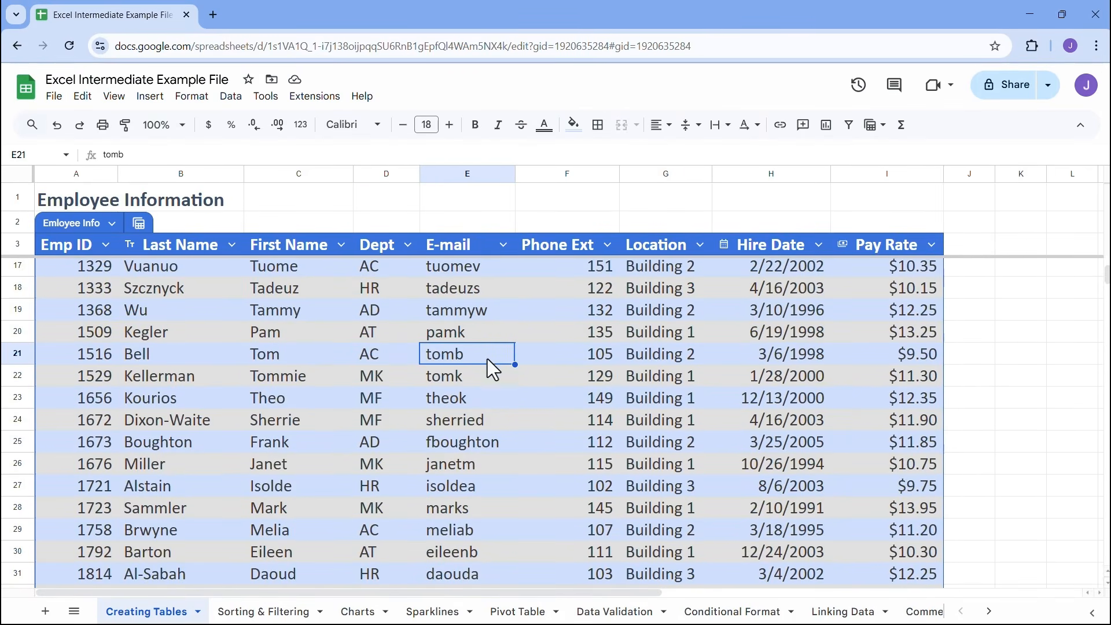
pyautogui.scroll(-4, 656, 369)
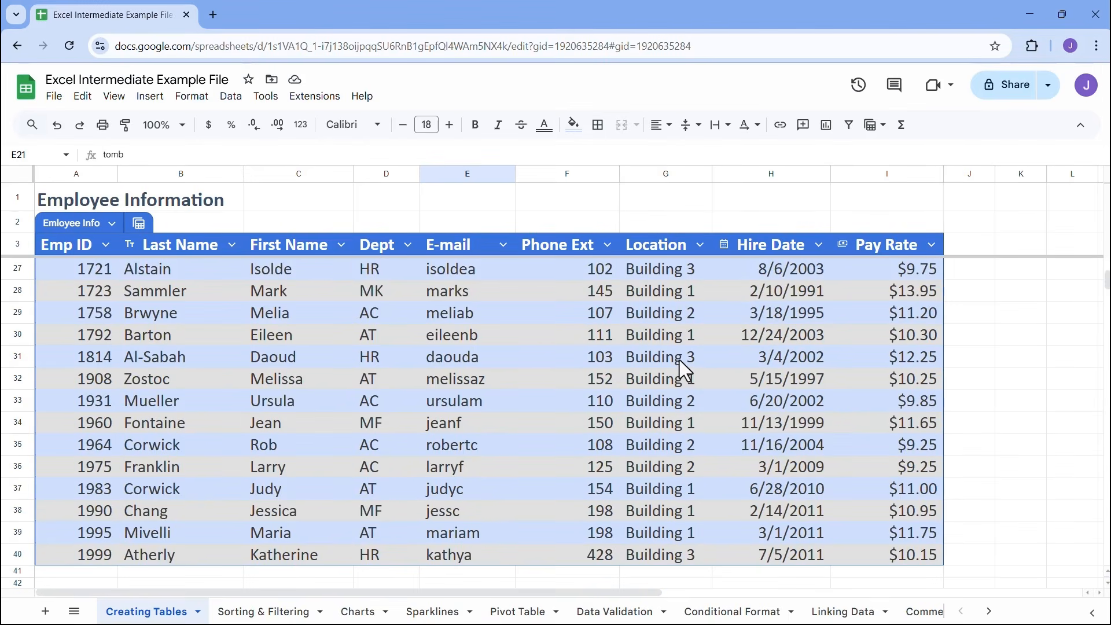
pyautogui.click(783, 337)
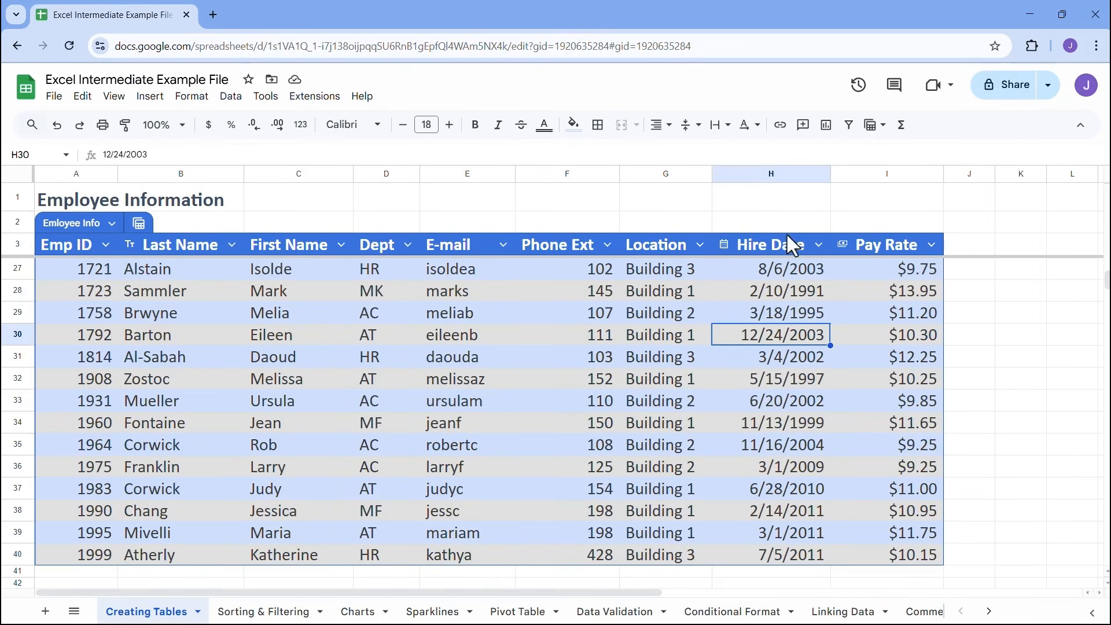
pyautogui.scroll(-3, 786, 366)
pyautogui.click(905, 327)
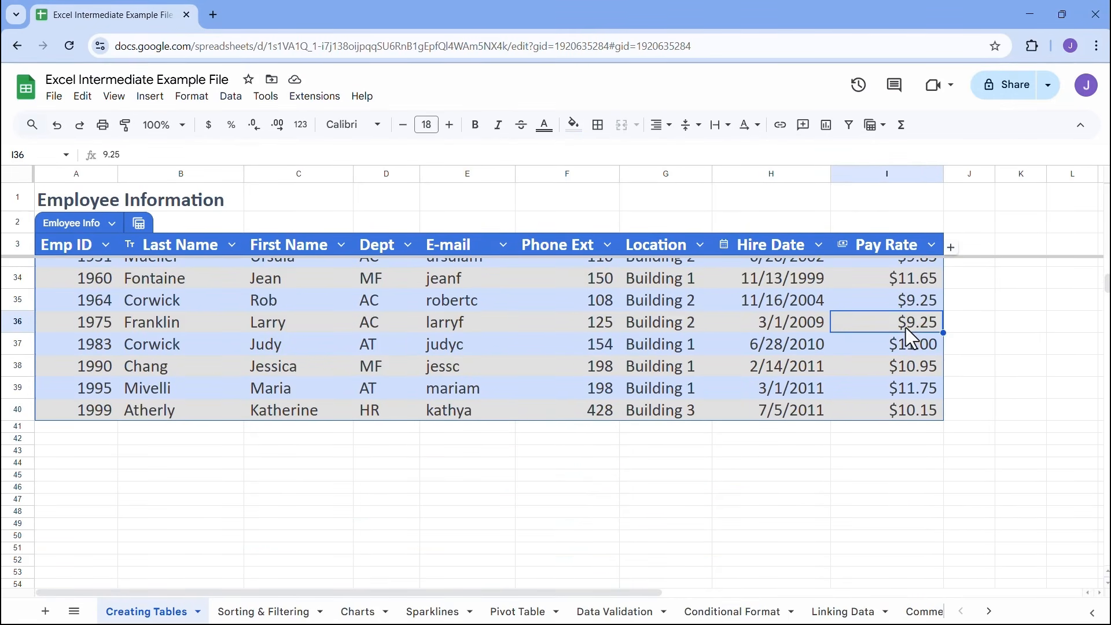
pyautogui.click(658, 280)
pyautogui.scroll(6, 623, 346)
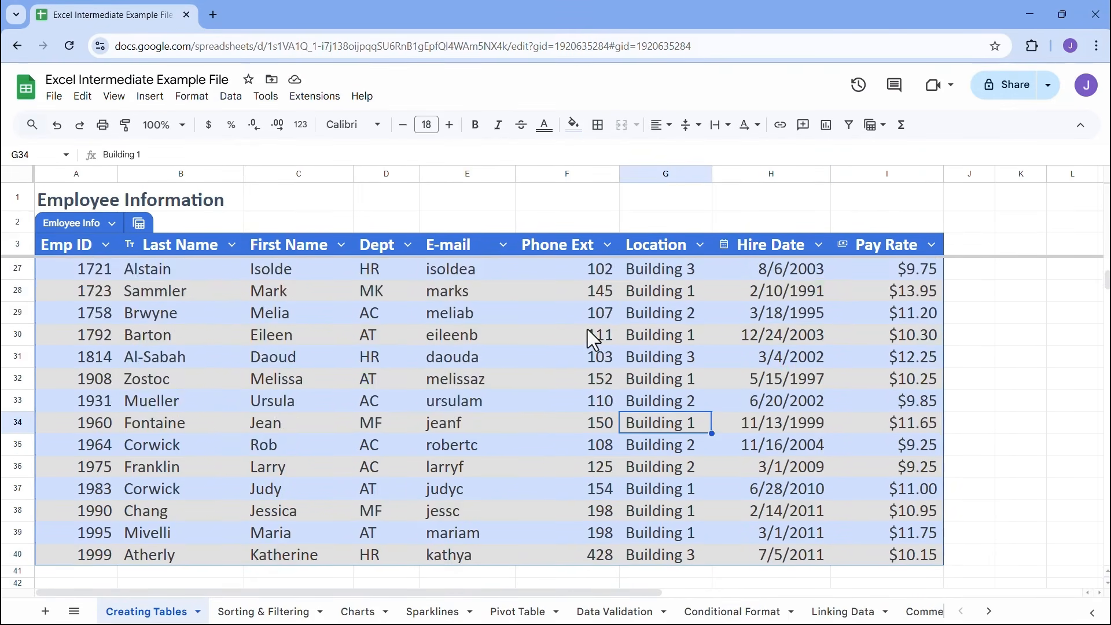
pyautogui.scroll(3, 587, 329)
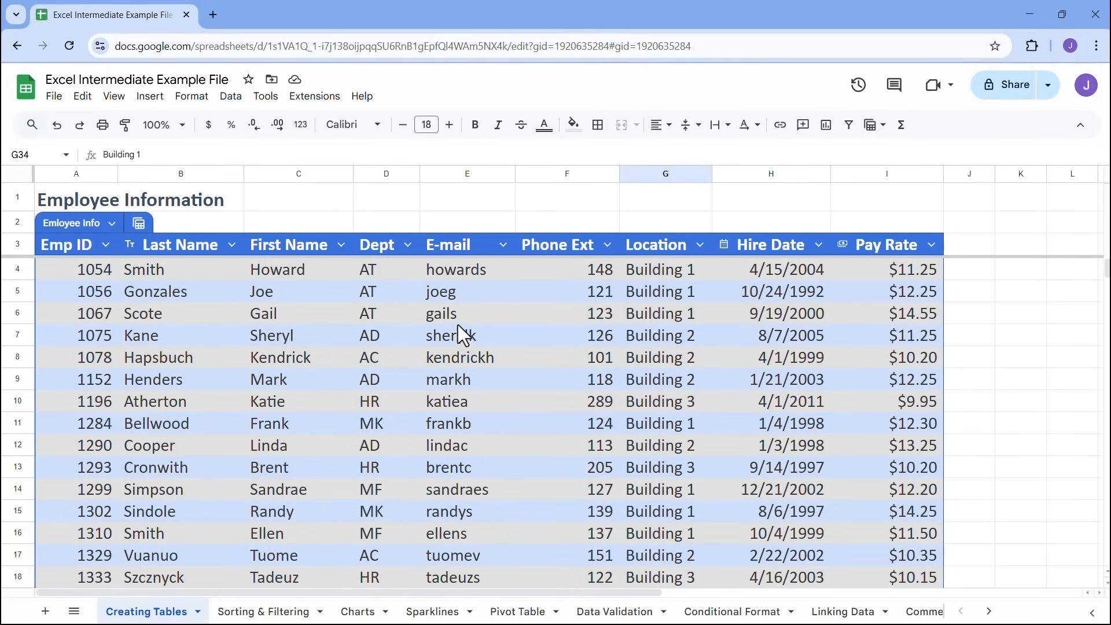
pyautogui.click(405, 336)
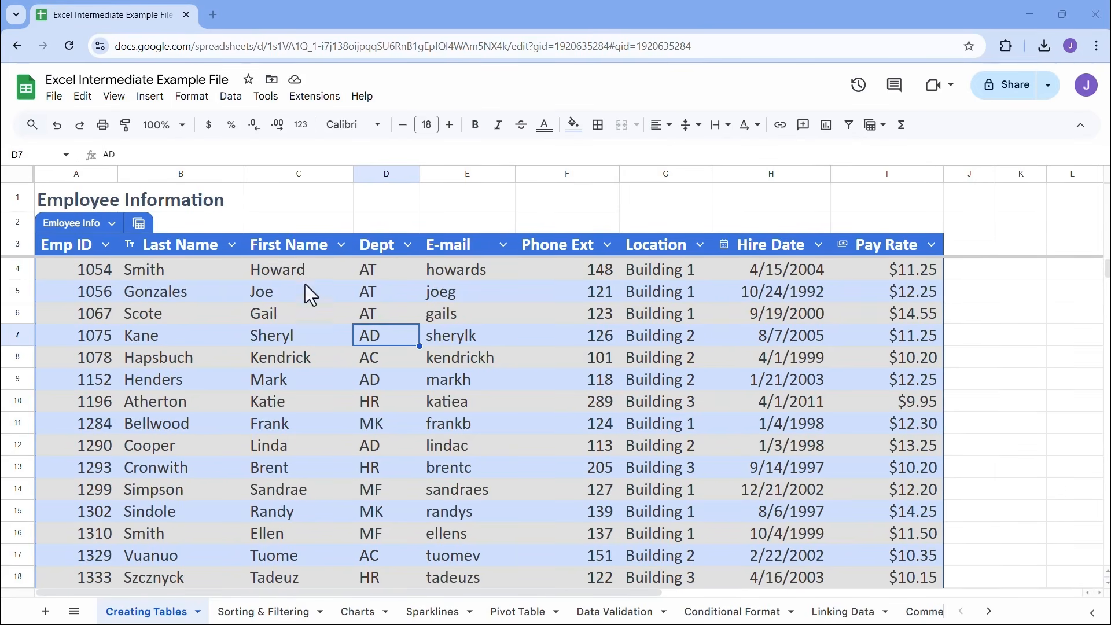
# View the sort, filter and column options offered for the Last Name column, and leave them unchanged
pyautogui.click(231, 246)
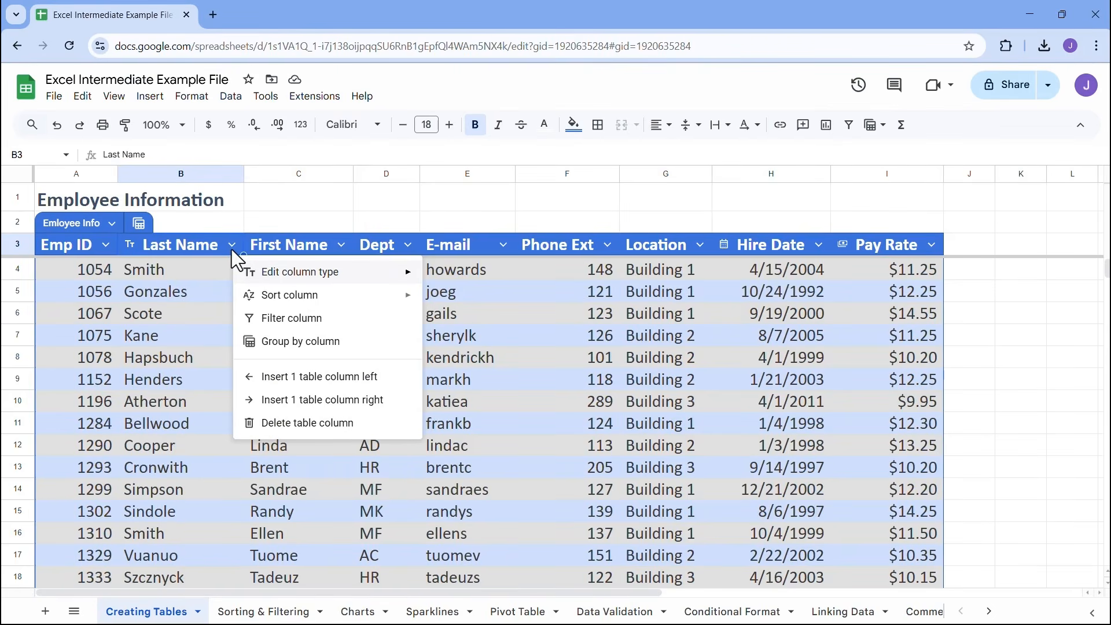
pyautogui.moveTo(318, 298)
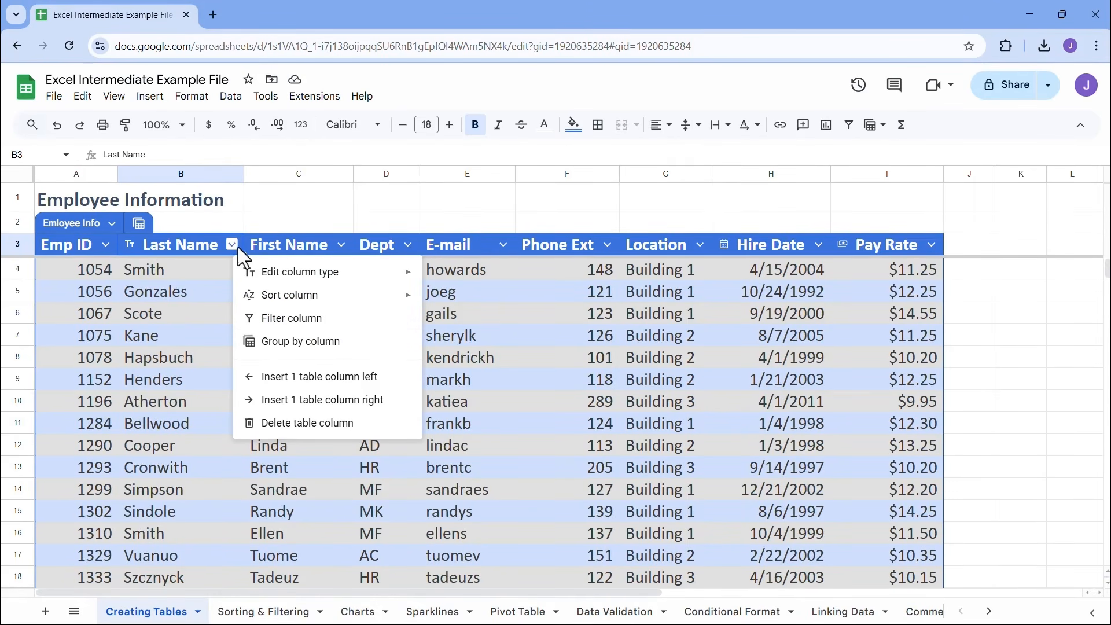
pyautogui.click(470, 335)
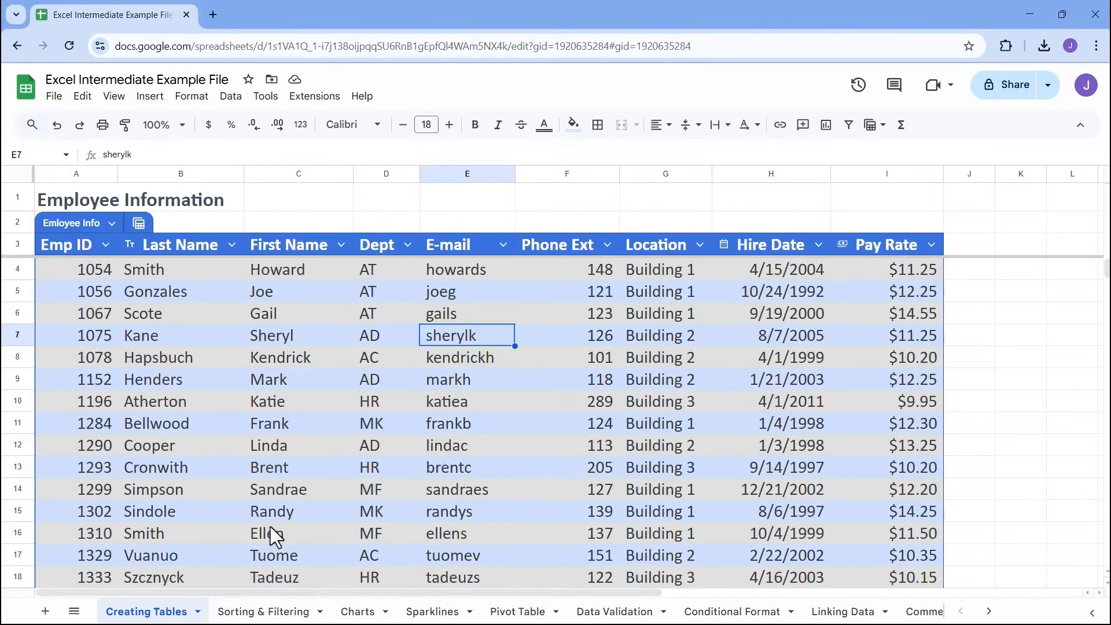
# Switch to the Sorting & Filtering sheet and make row 4 slightly taller so its text fits
pyautogui.click(258, 599)
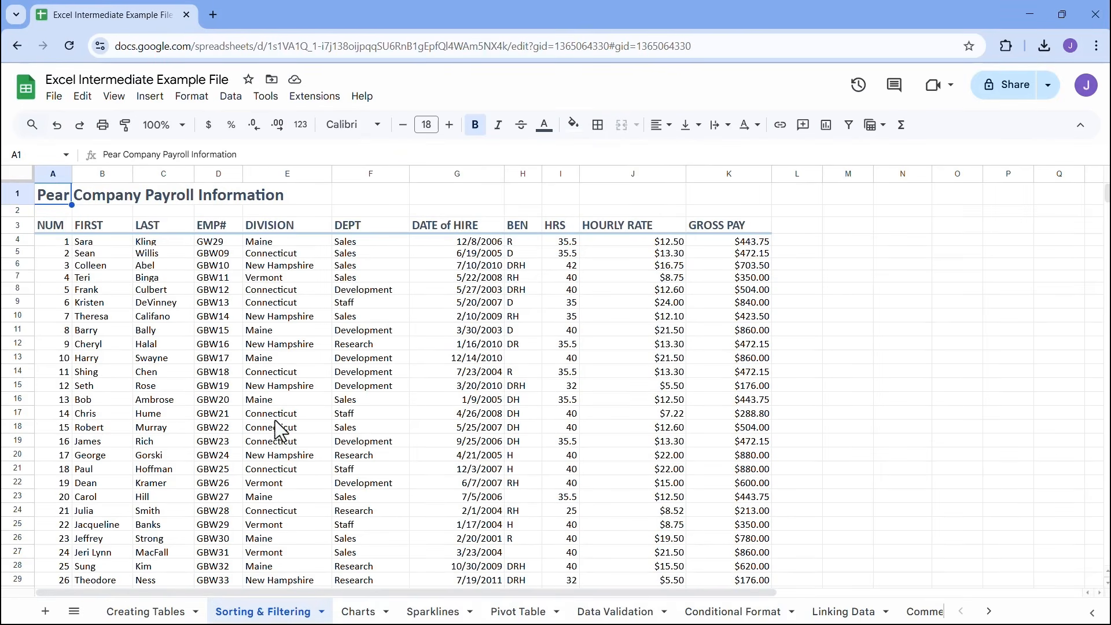
pyautogui.click(226, 265)
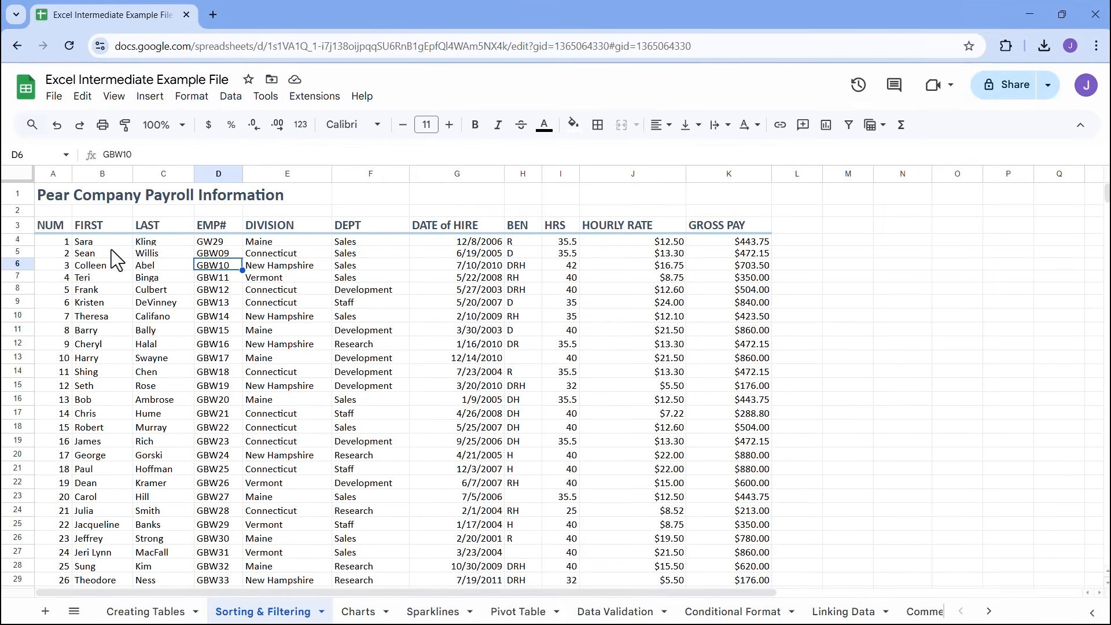
pyautogui.click(152, 241)
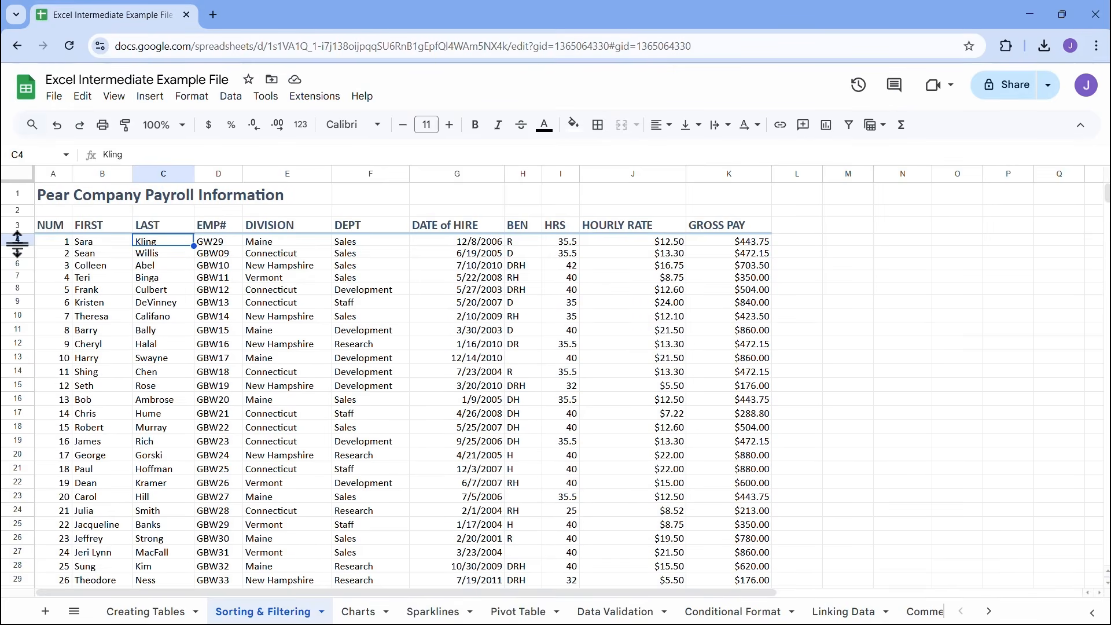
pyautogui.moveTo(18, 246); pyautogui.dragTo(17, 248)
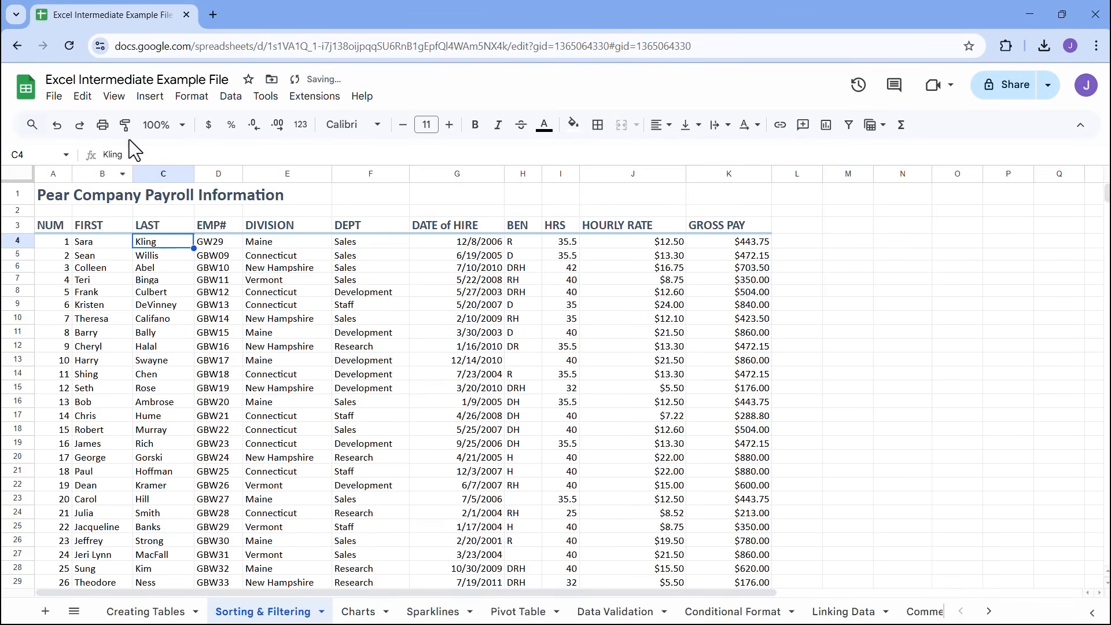
# Try sorting the whole payroll sheet by column D (EMP#) from A to Z, review the rows, and undo the sort
pyautogui.click(229, 97)
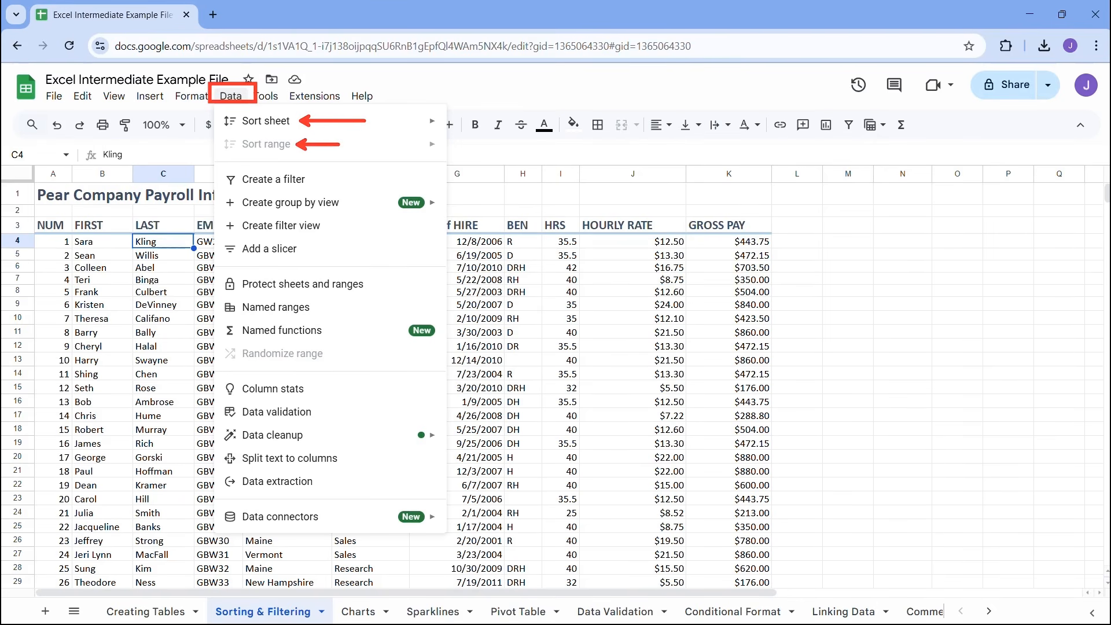
pyautogui.press('Escape')
pyautogui.click(175, 269)
pyautogui.click(228, 258)
pyautogui.click(230, 293)
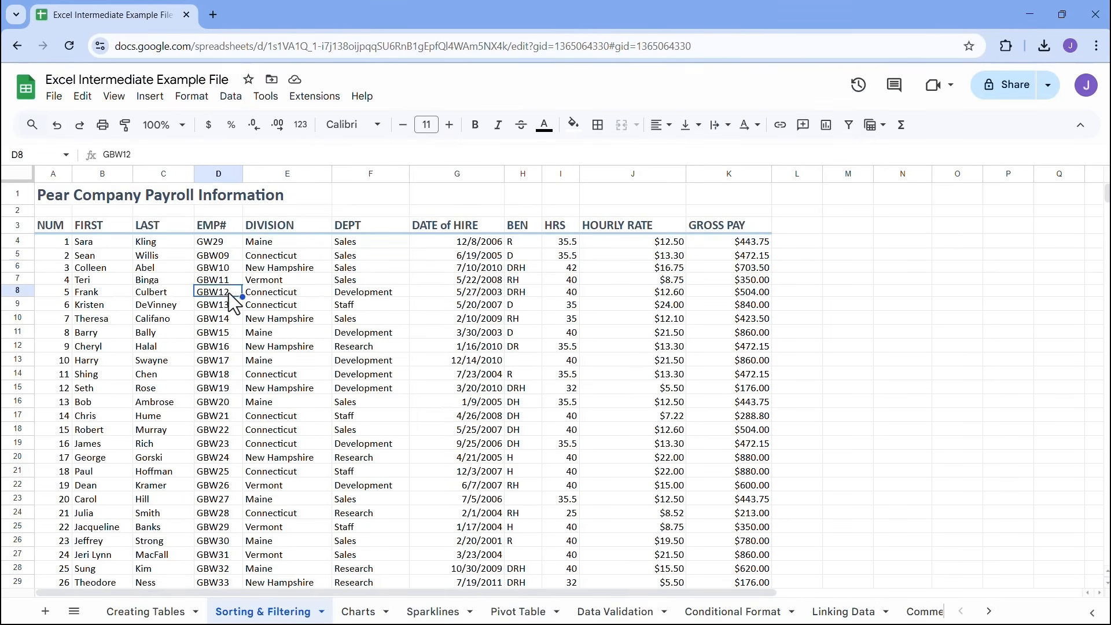
pyautogui.click(230, 99)
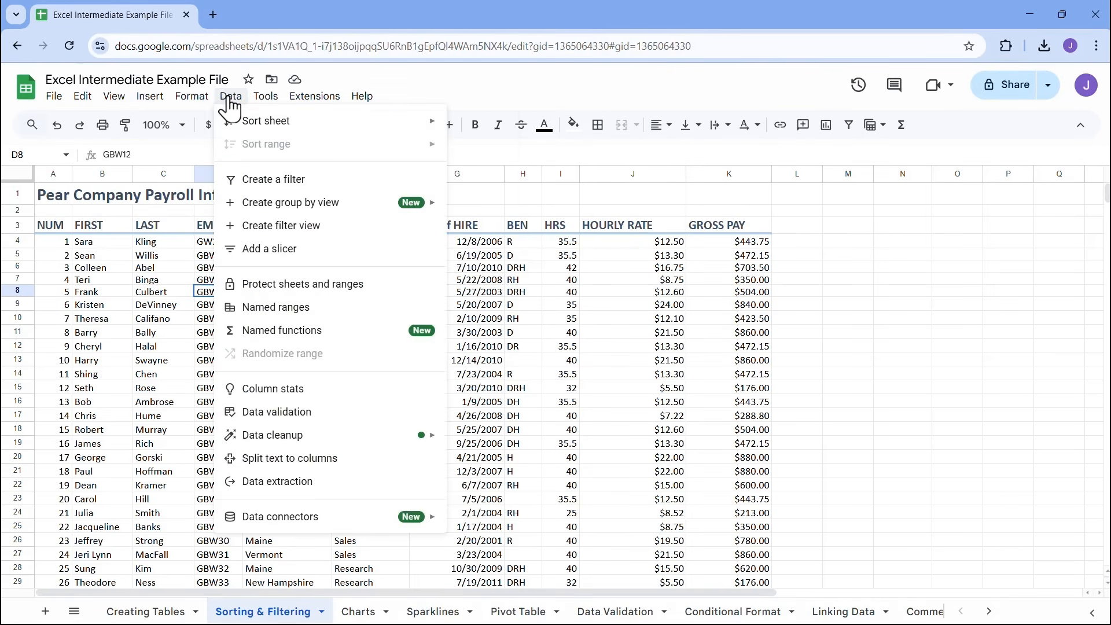
pyautogui.moveTo(257, 129)
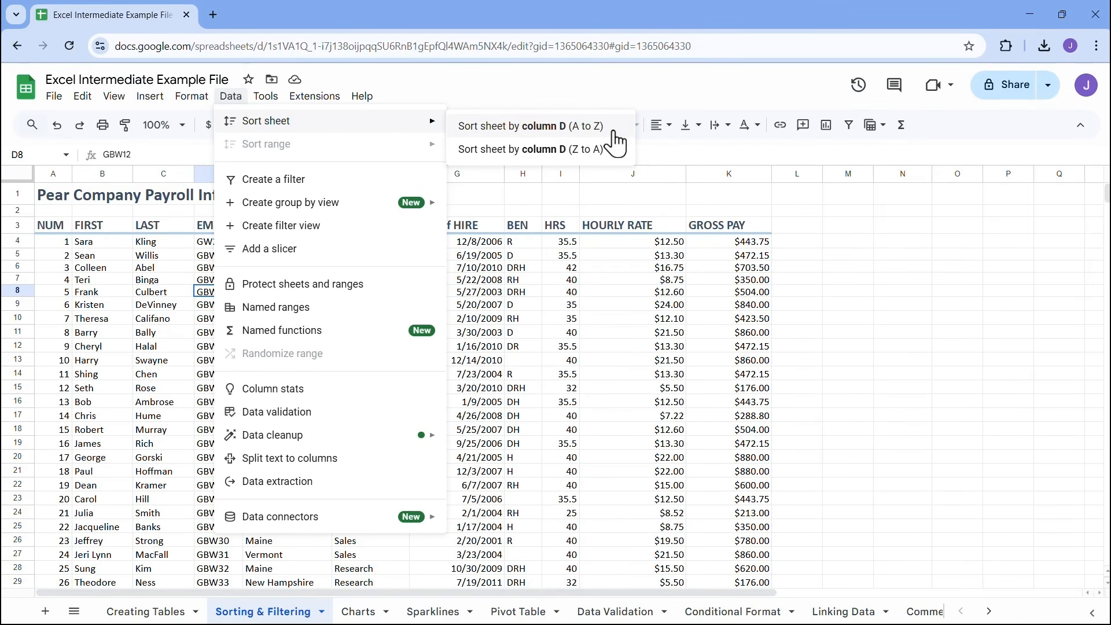
pyautogui.click(570, 130)
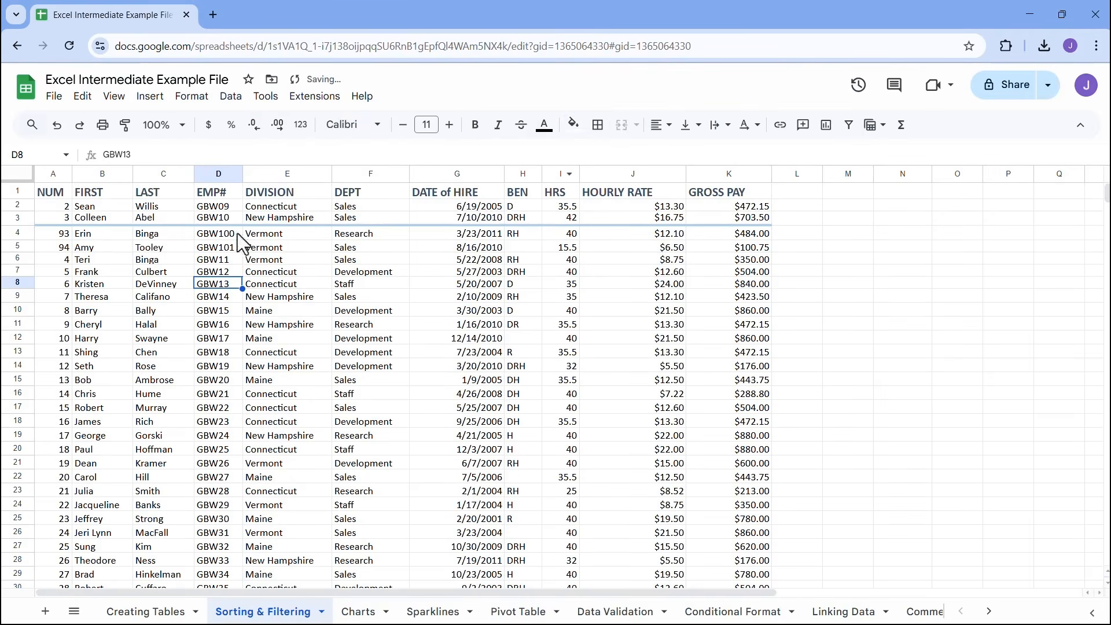
pyautogui.scroll(-4, 269, 251)
pyautogui.scroll(4, 269, 251)
pyautogui.hotkey('ctrl', 'z')
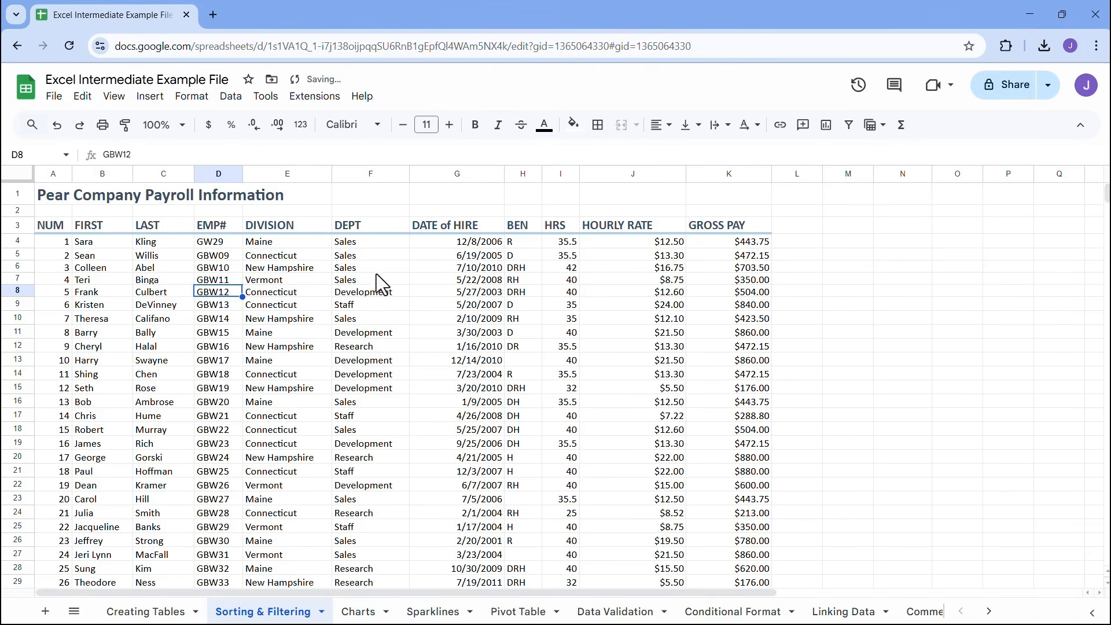
# Try sorting the whole sheet by column F (DEPT) from A to Z, check the rows through to the end, and undo it
pyautogui.click(374, 259)
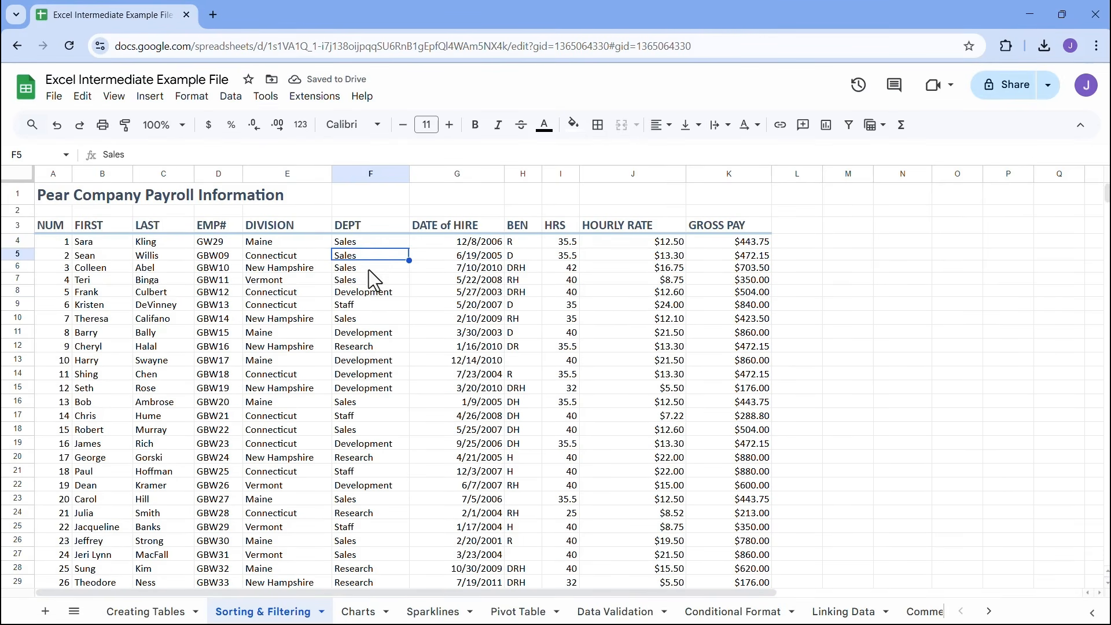
pyautogui.click(234, 102)
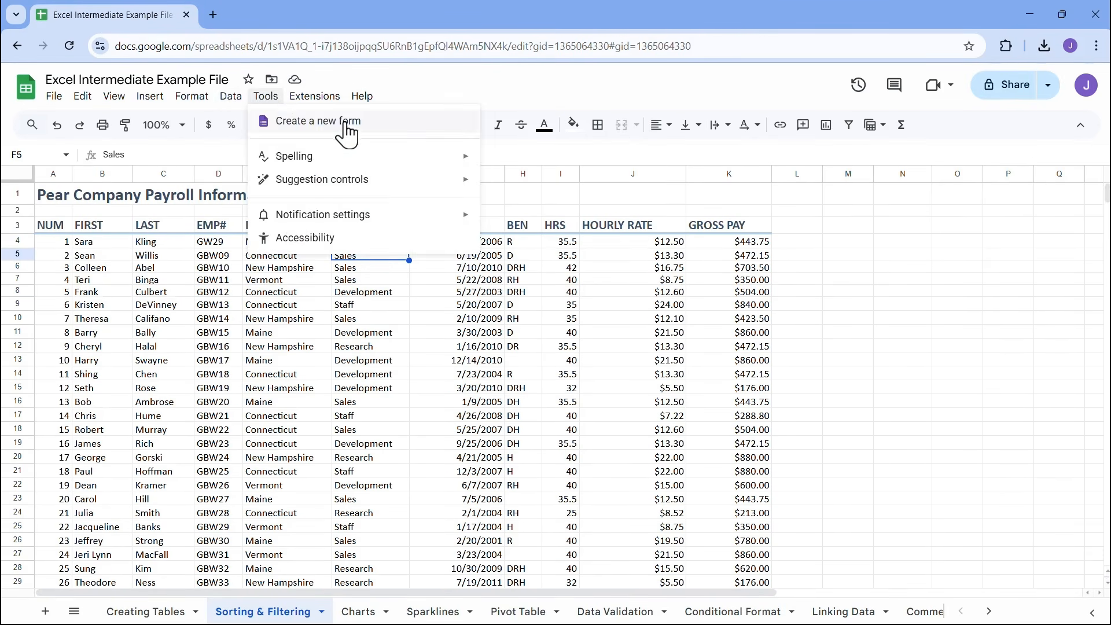
pyautogui.moveTo(357, 129)
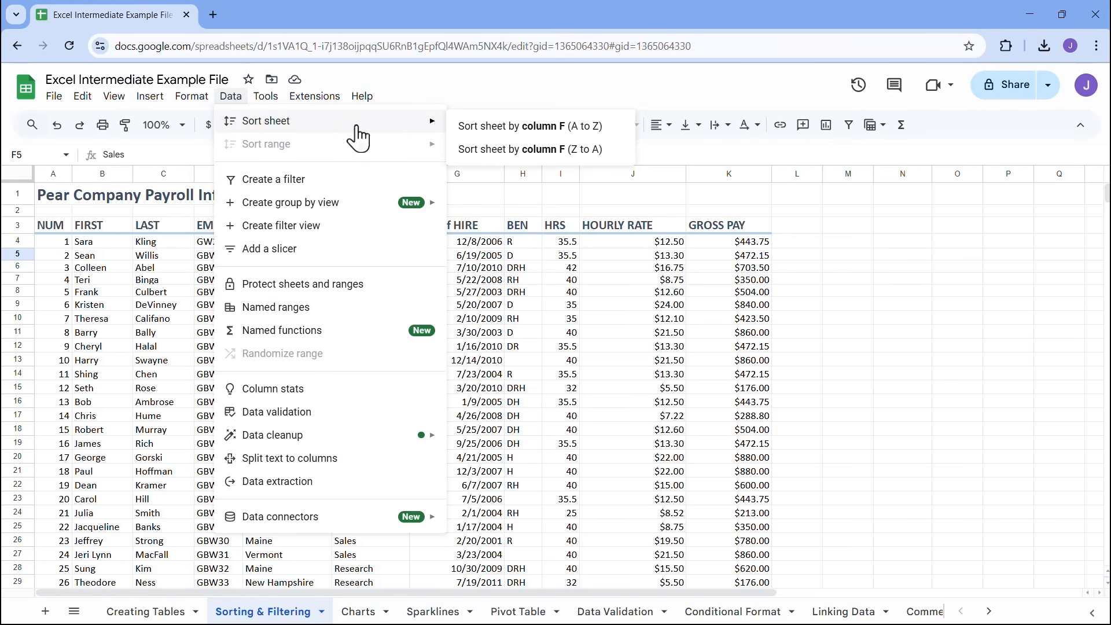
pyautogui.click(532, 126)
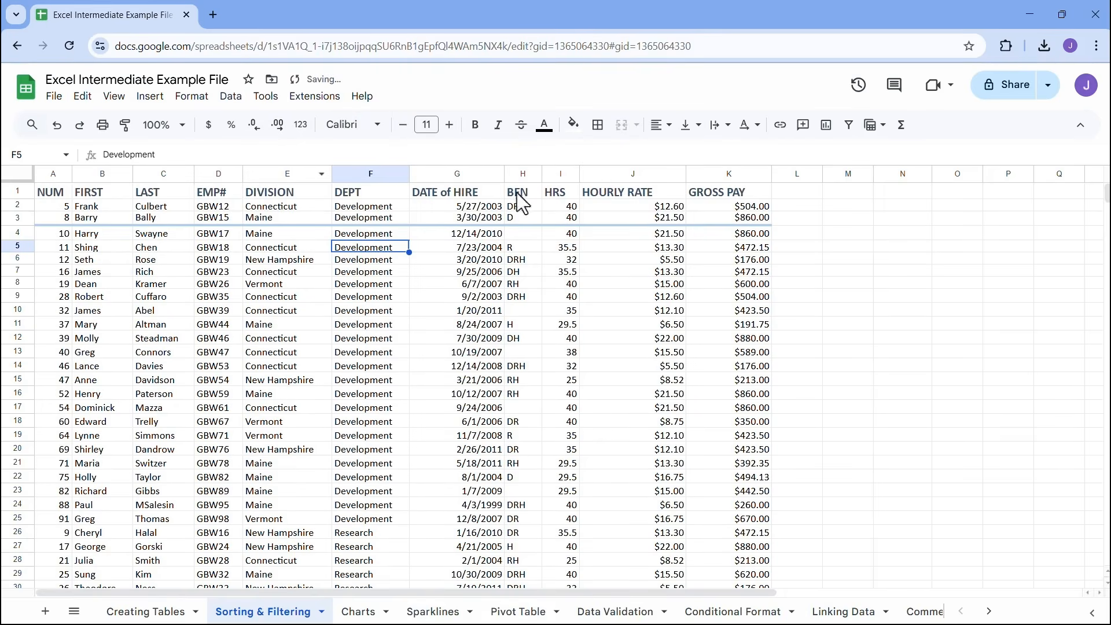
pyautogui.scroll(-12, 397, 319)
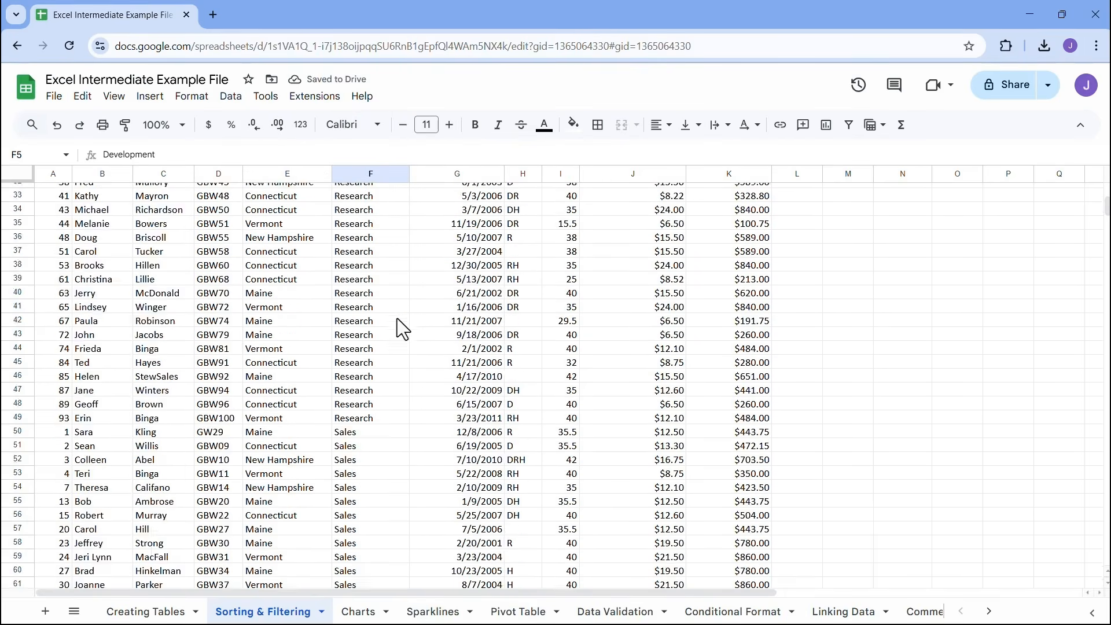
pyautogui.scroll(-7, 397, 318)
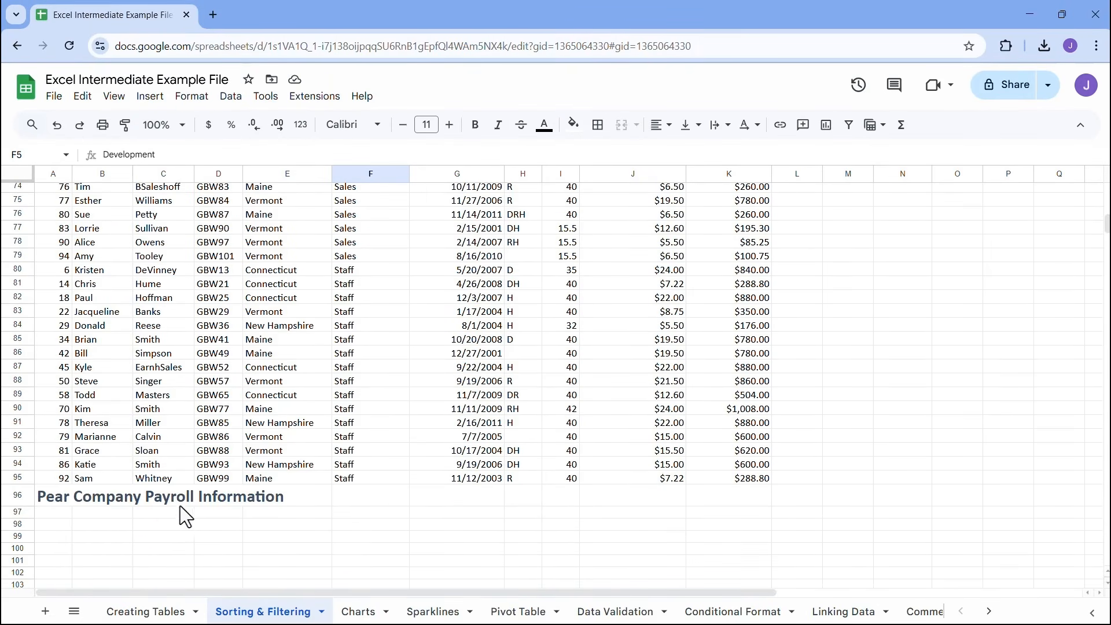
pyautogui.scroll(18, 251, 484)
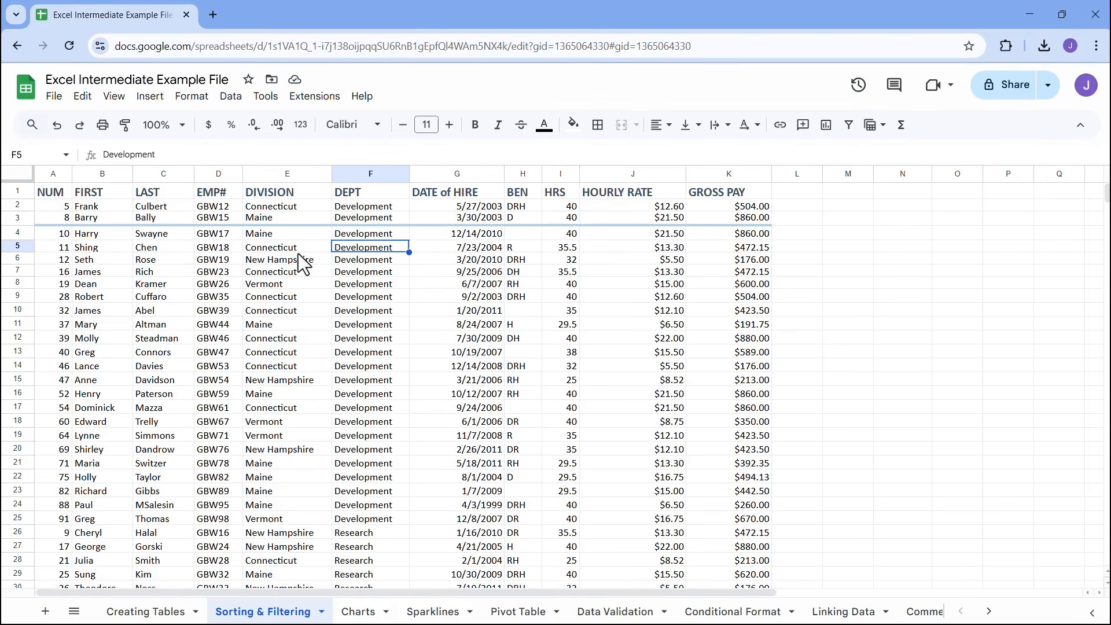
pyautogui.hotkey('ctrl', 'z')
# Select the DEPT values in F4:F97, sort only that range from A to Z, and review the rows
pyautogui.click(376, 240)
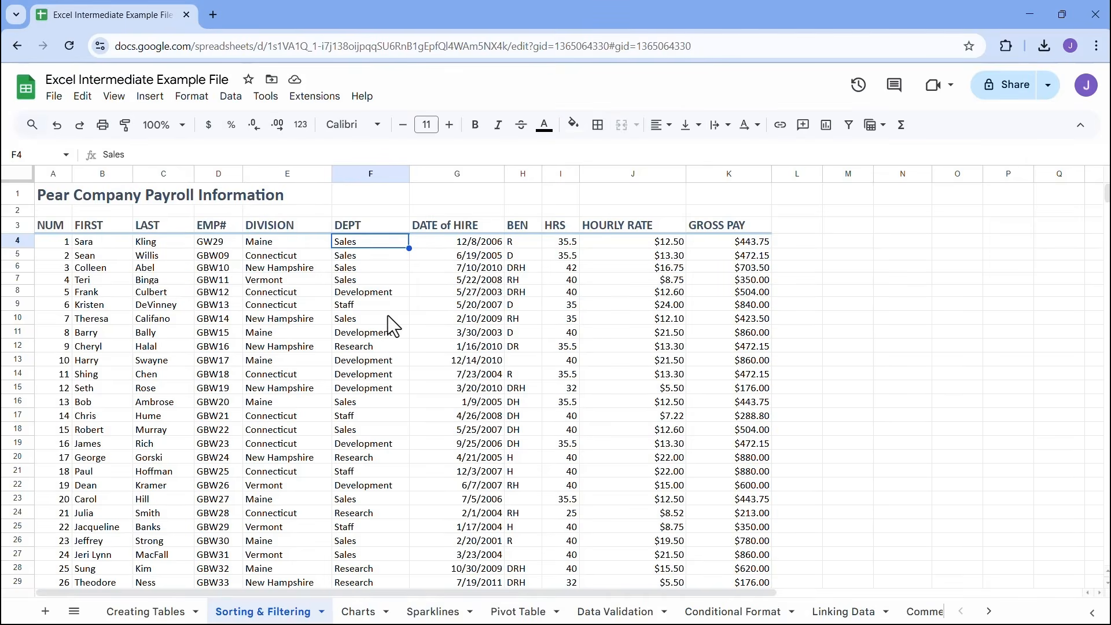
pyautogui.hotkey('ctrl', 'shift', 'Down')
pyautogui.scroll(15, 389, 318)
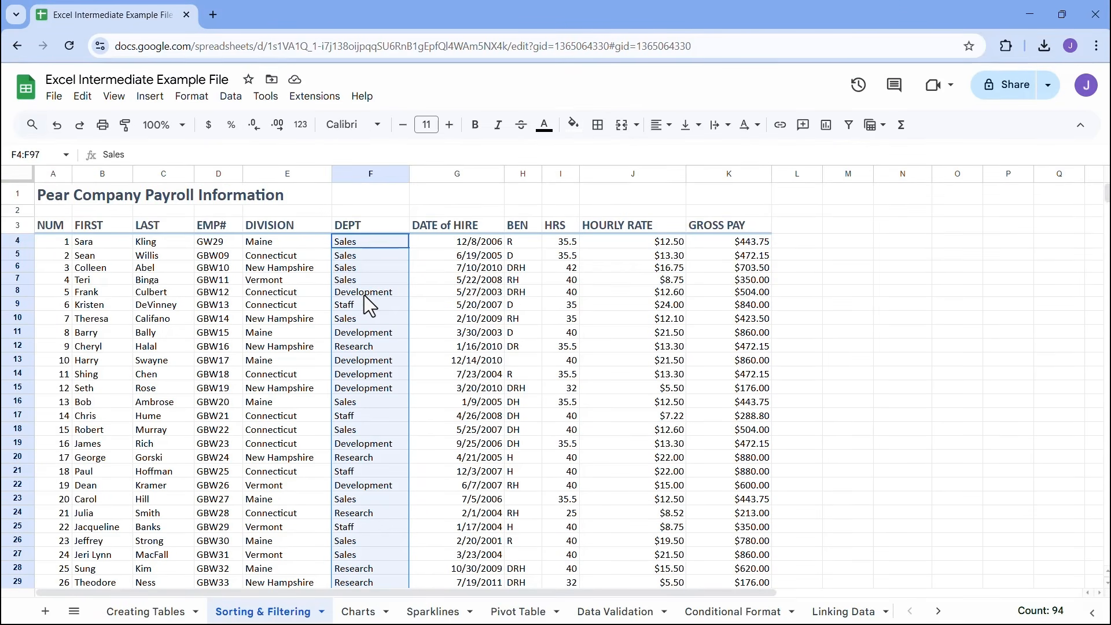
pyautogui.click(232, 97)
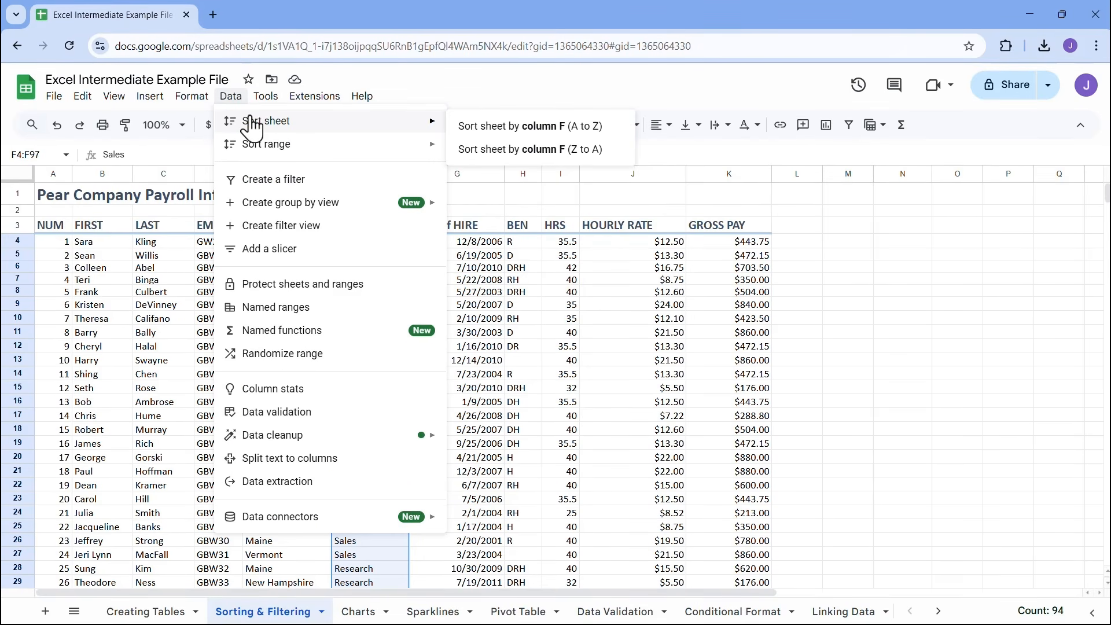
pyautogui.moveTo(268, 152)
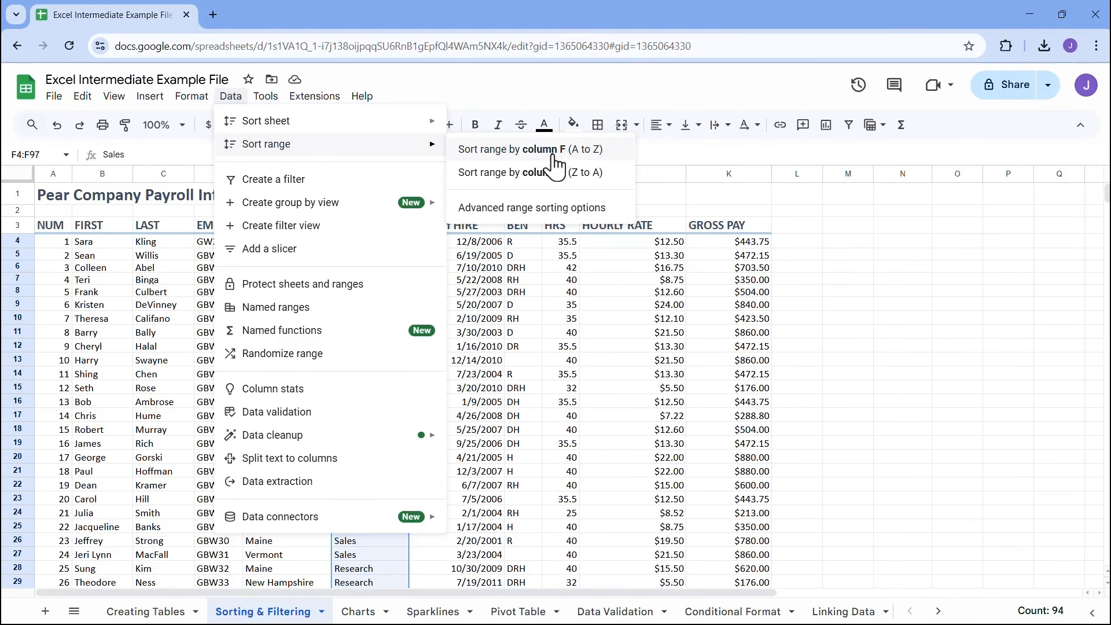
pyautogui.click(575, 151)
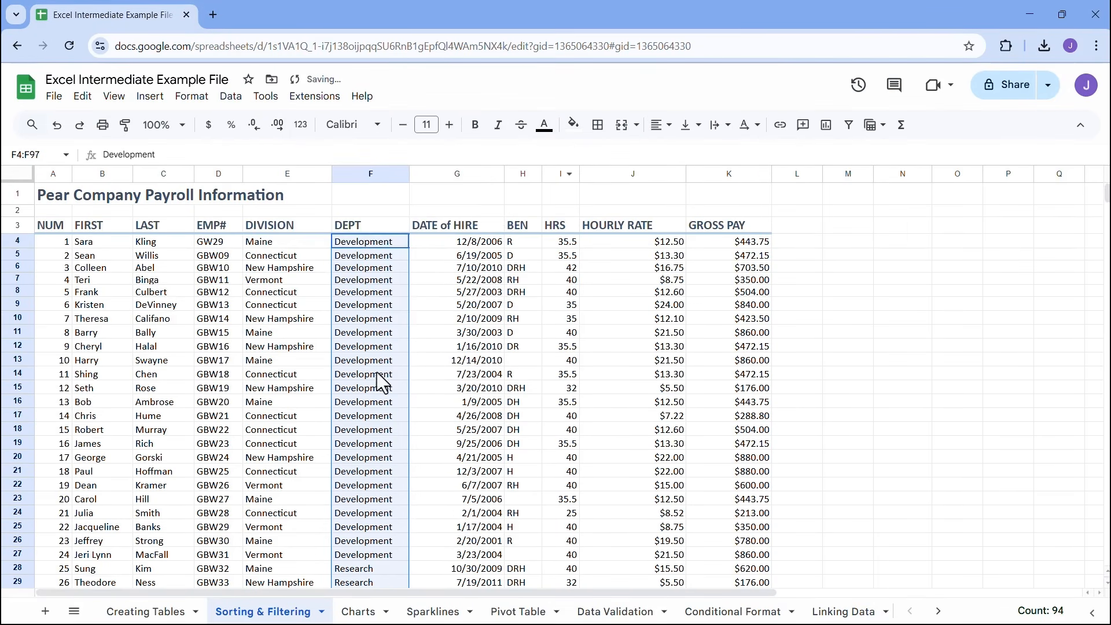
pyautogui.scroll(-20, 373, 377)
pyautogui.scroll(20, 372, 376)
# Sort the selected DEPT range F4:F97 by column F from Z to A
pyautogui.click(234, 97)
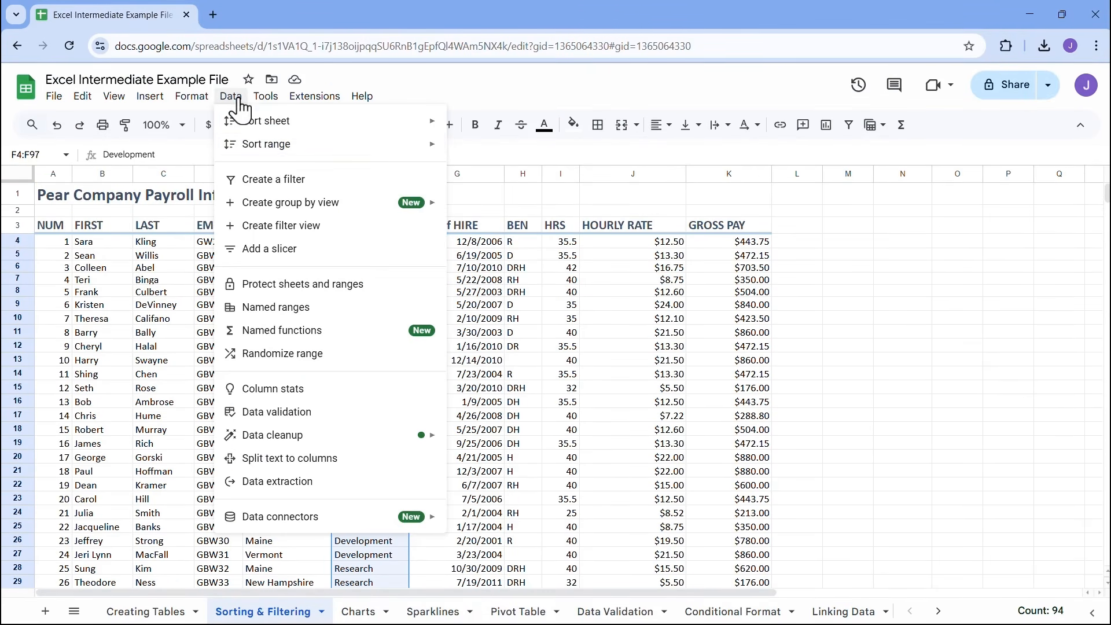
pyautogui.moveTo(387, 157)
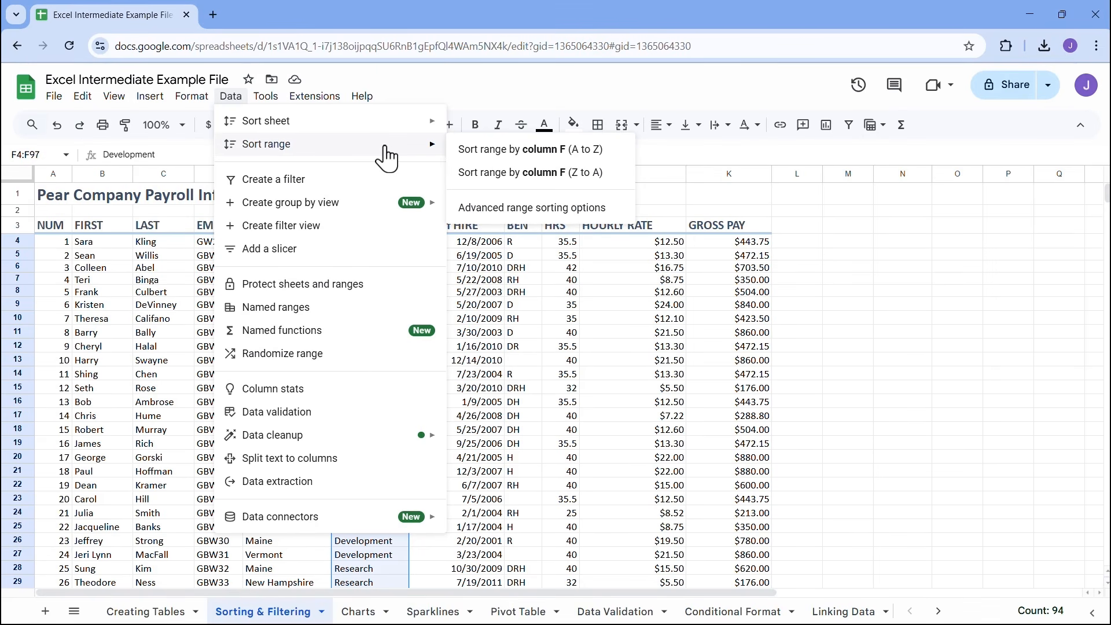
pyautogui.click(528, 188)
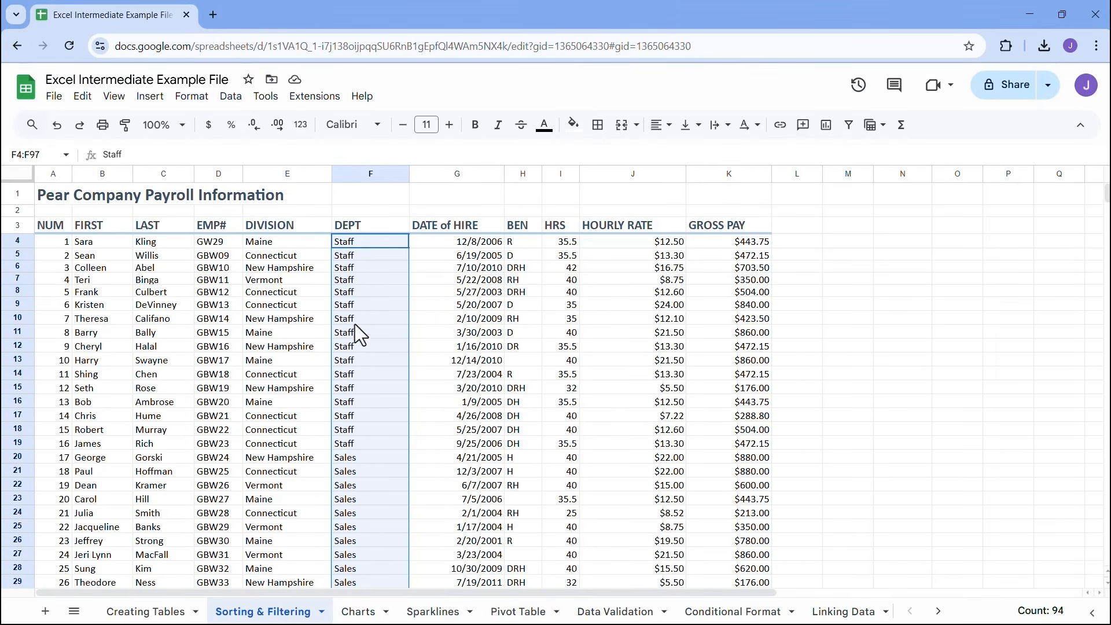
# Undo the sorting of the DEPT range F4:F97 and deselect the range
pyautogui.hotkey('ctrl', 'z')
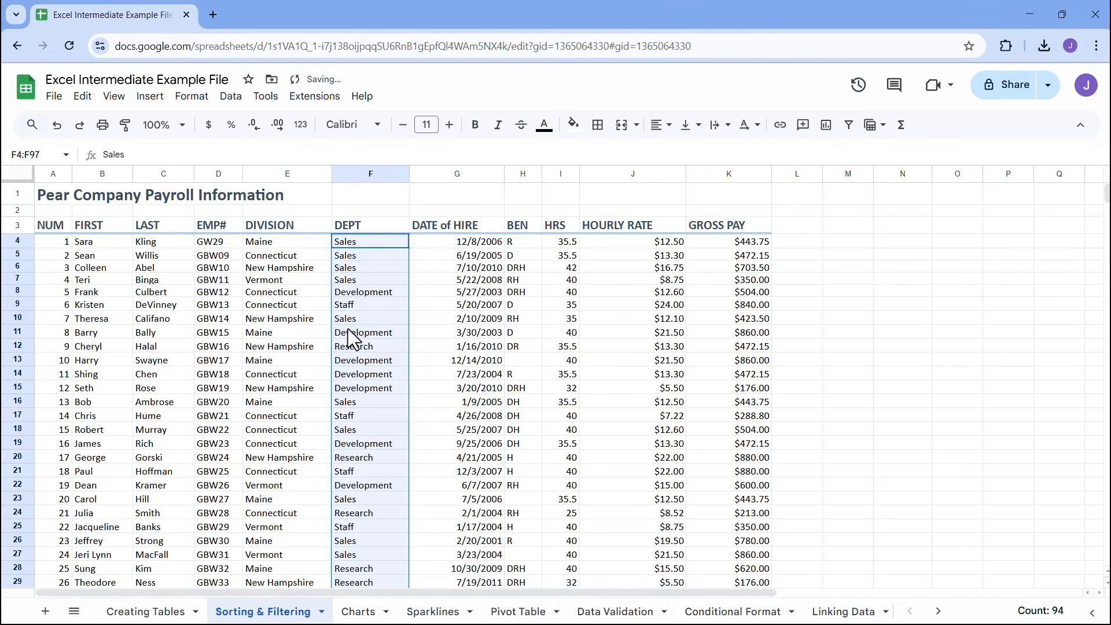
pyautogui.click(347, 329)
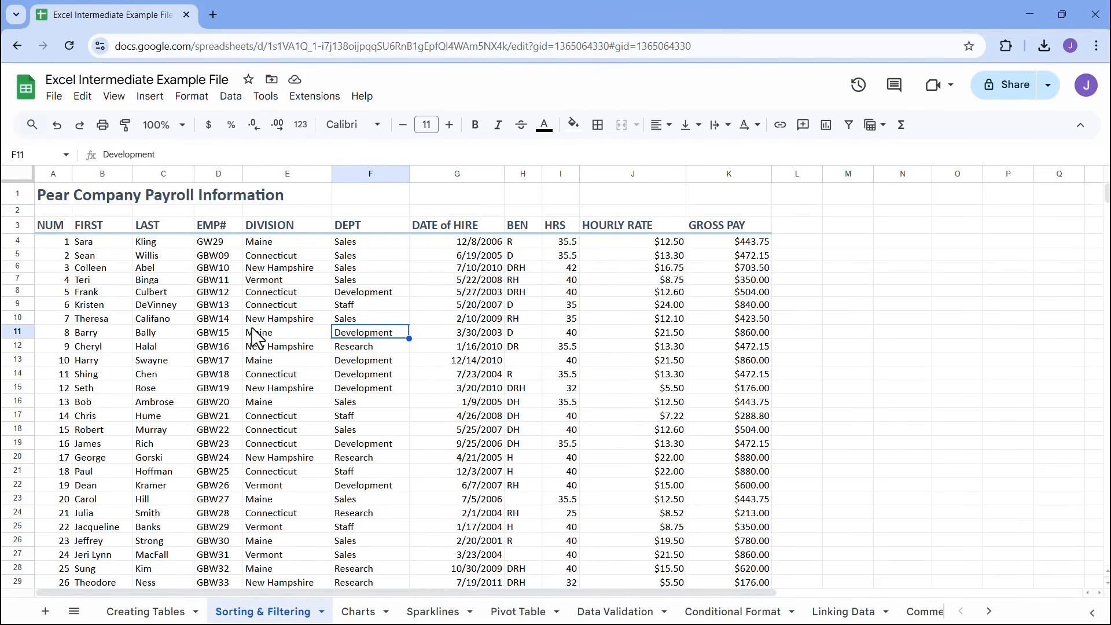
# Create a filter on the payroll table A3:K97, using the column headings in row 3
pyautogui.click(55, 228)
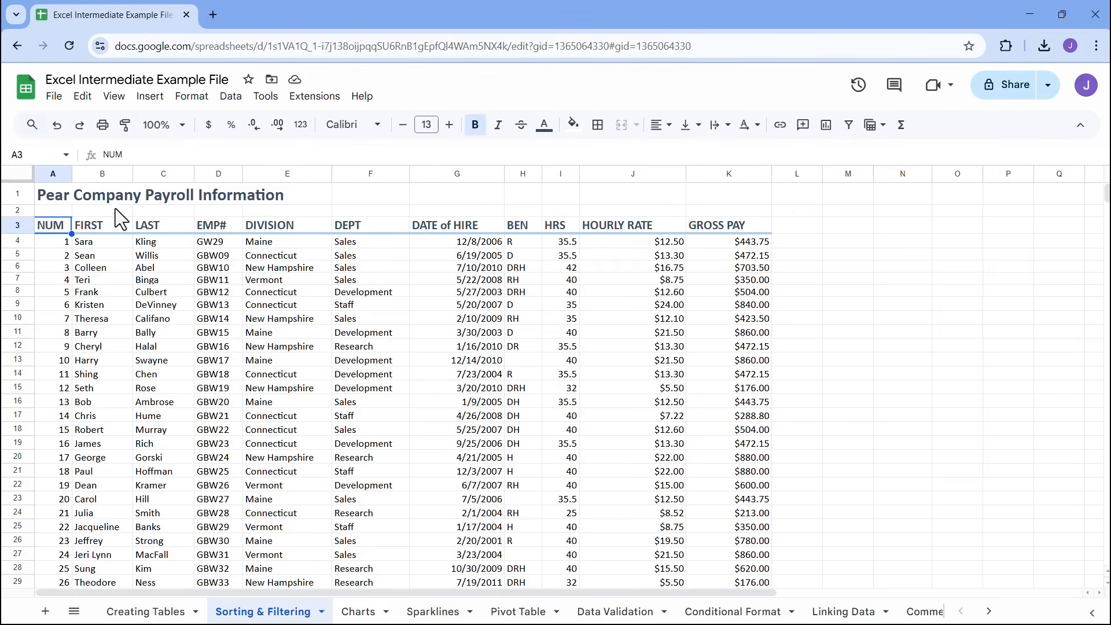
pyautogui.click(107, 224)
pyautogui.click(163, 229)
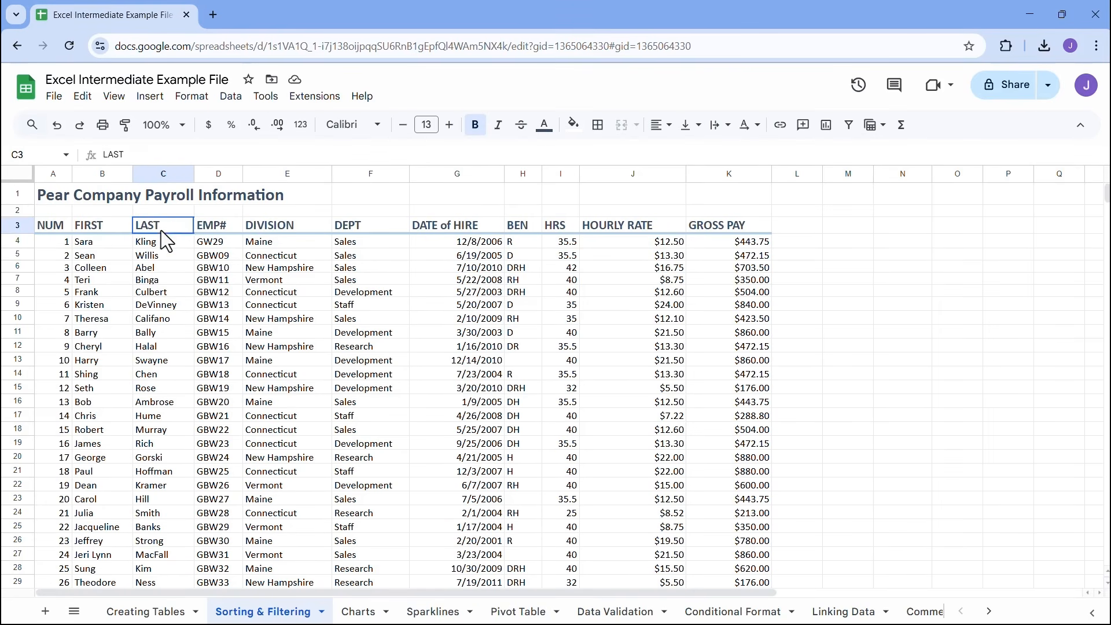
pyautogui.click(262, 267)
pyautogui.click(278, 225)
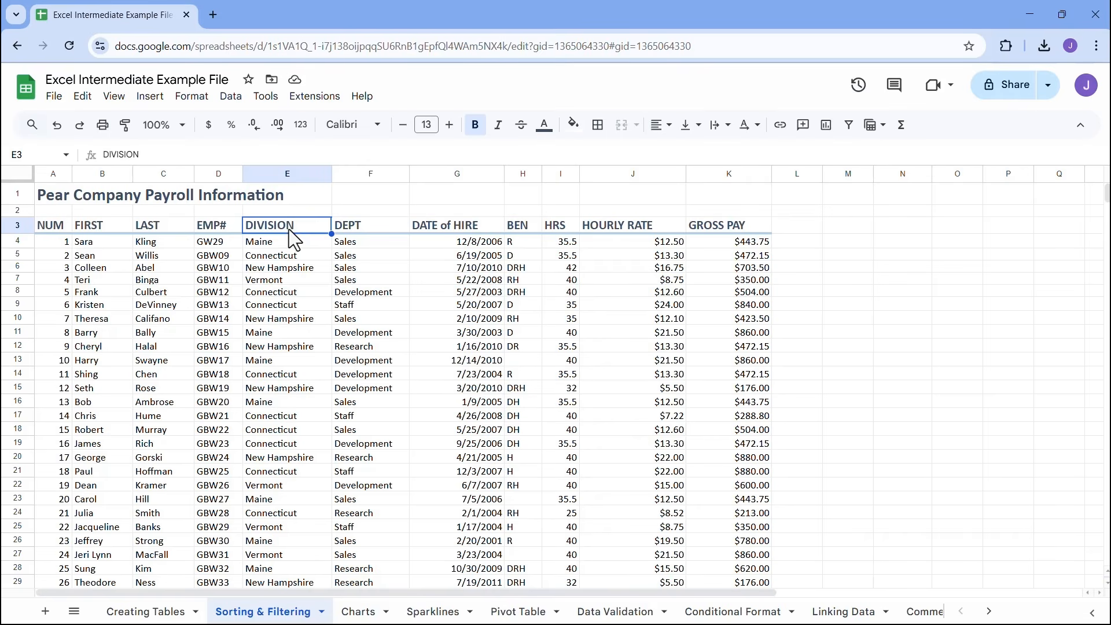
pyautogui.click(239, 100)
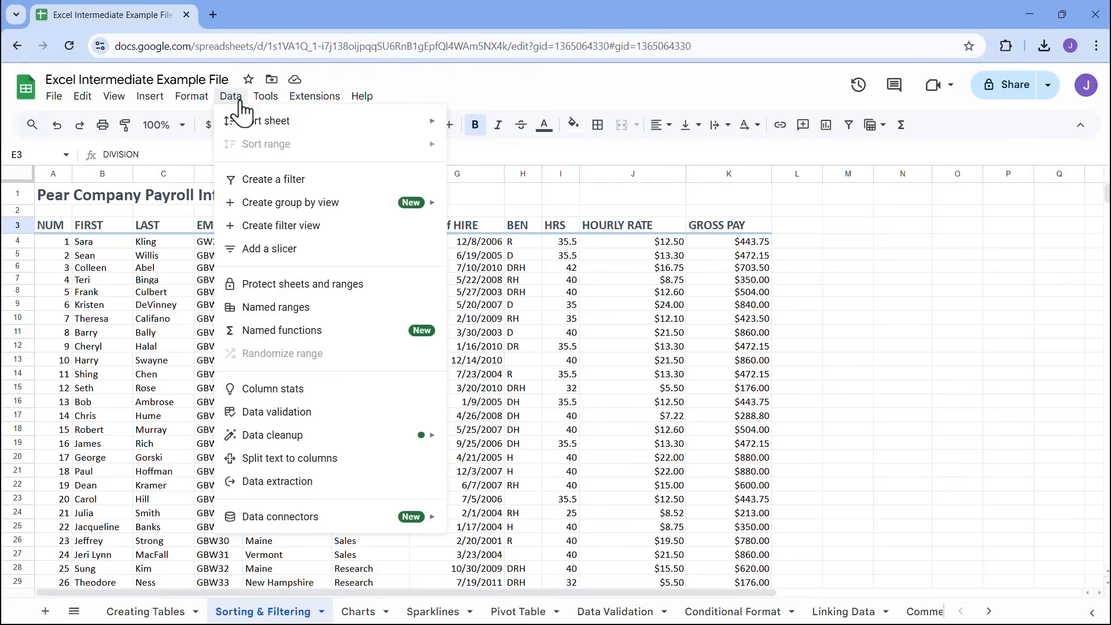
pyautogui.click(310, 184)
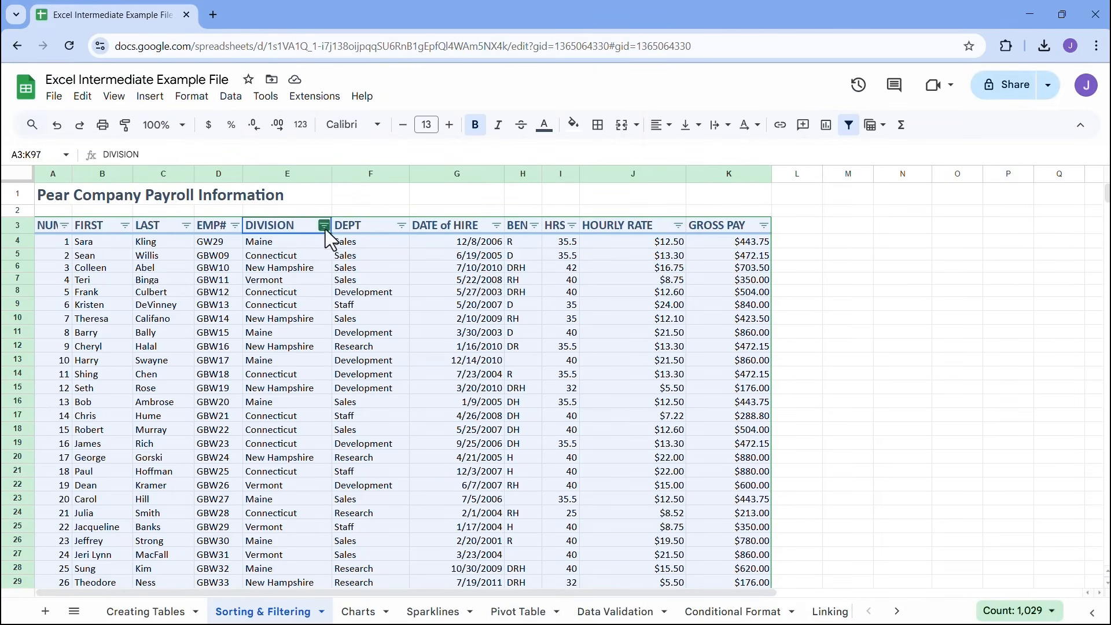
# Use the DEPT column's filter to sort the payroll table from A to Z, and review the sorted rows
pyautogui.click(402, 226)
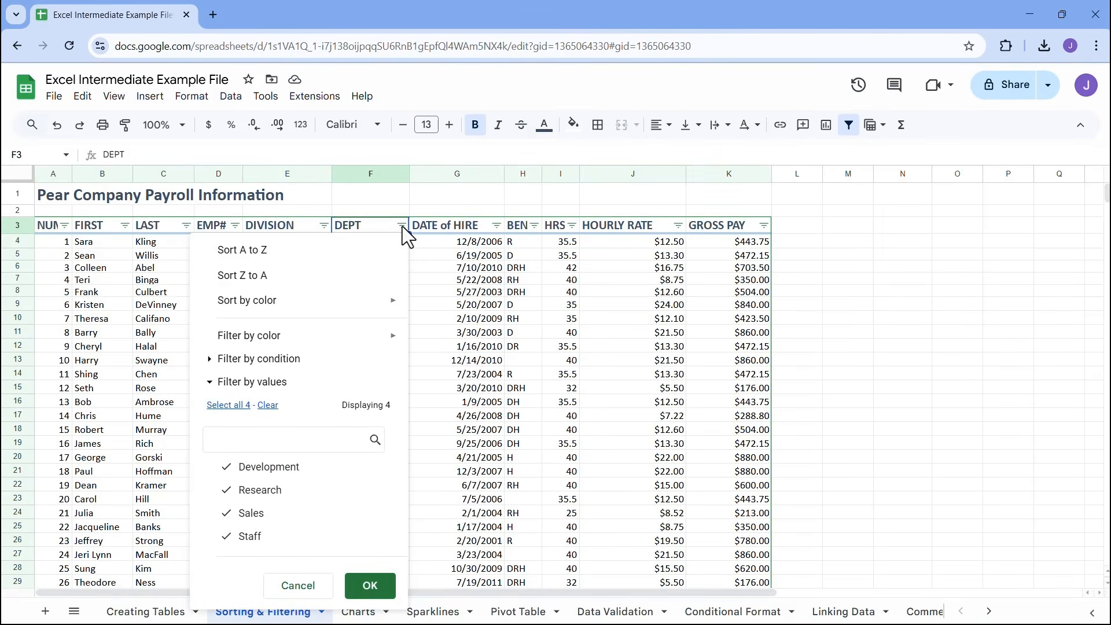
pyautogui.click(282, 256)
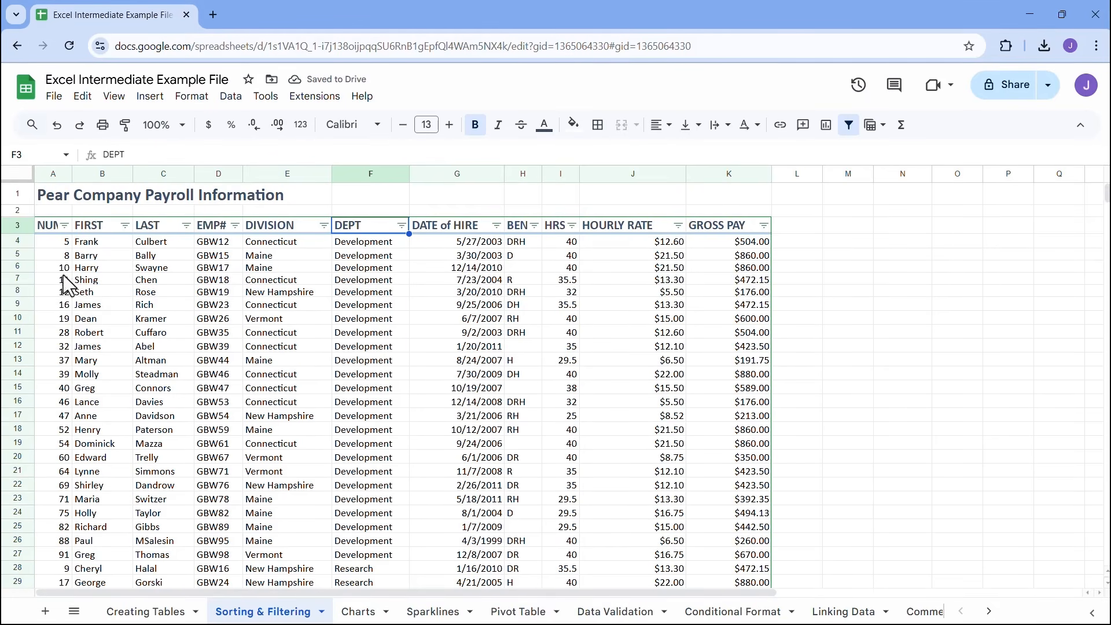
pyautogui.scroll(-15, 371, 312)
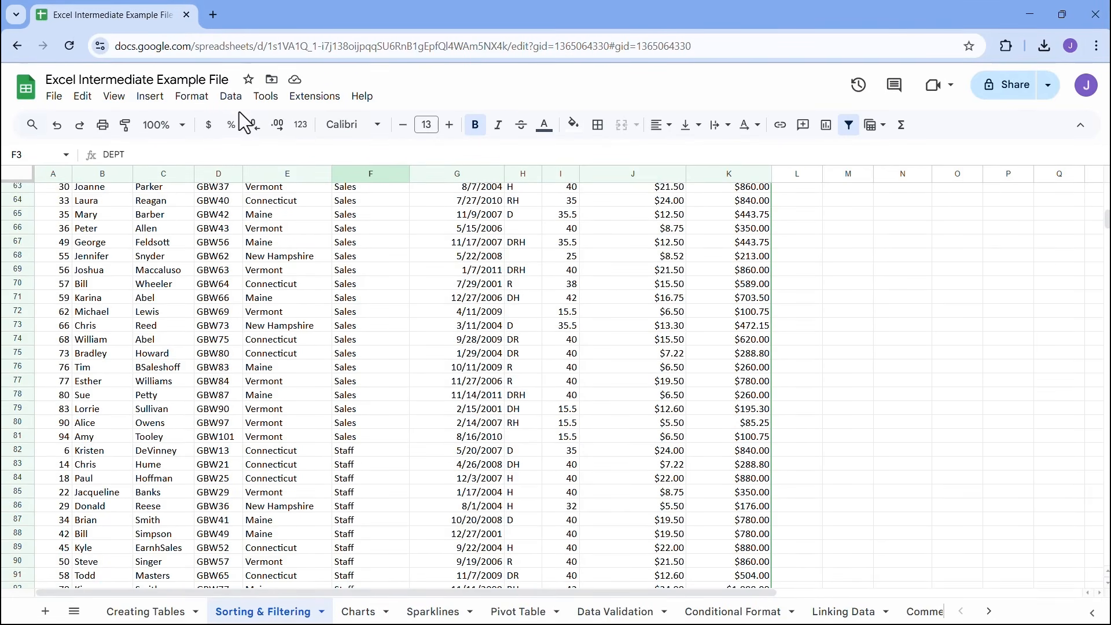
pyautogui.click(231, 97)
pyautogui.moveTo(314, 125)
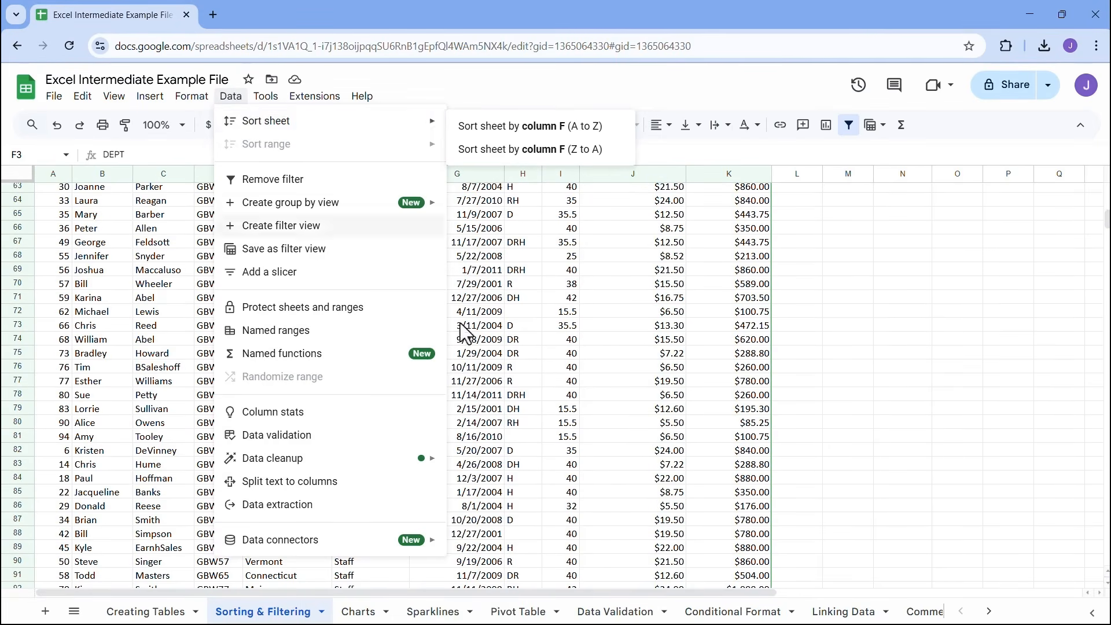
pyautogui.click(482, 274)
# Use the NUM column's filter to sort the payroll table from A to Z
pyautogui.scroll(10, 320, 289)
pyautogui.scroll(5, 321, 289)
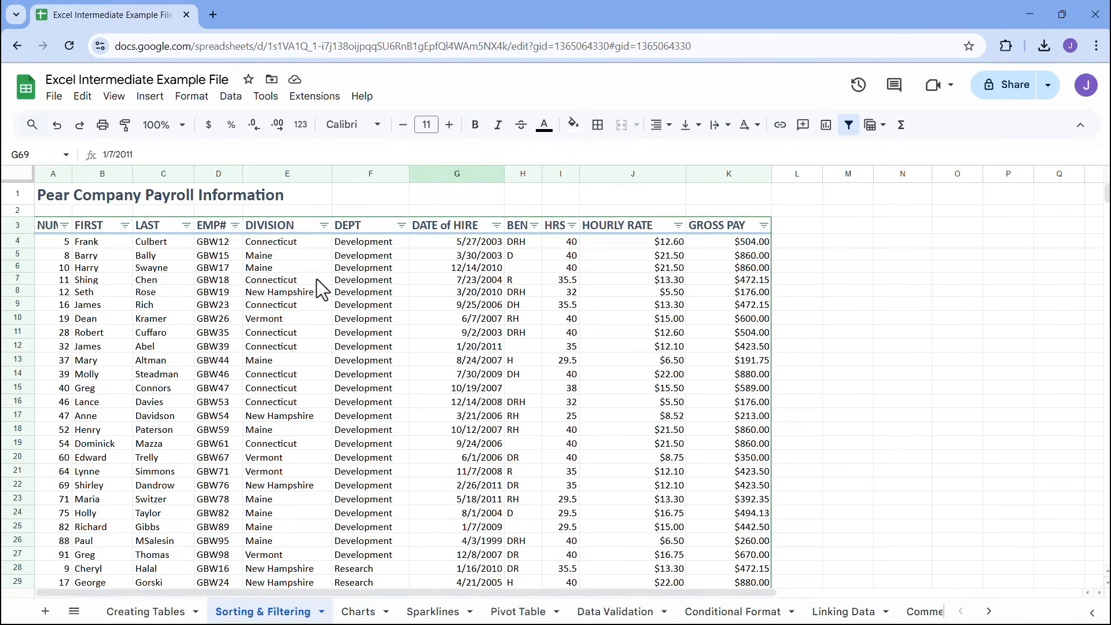
pyautogui.click(64, 227)
pyautogui.click(113, 251)
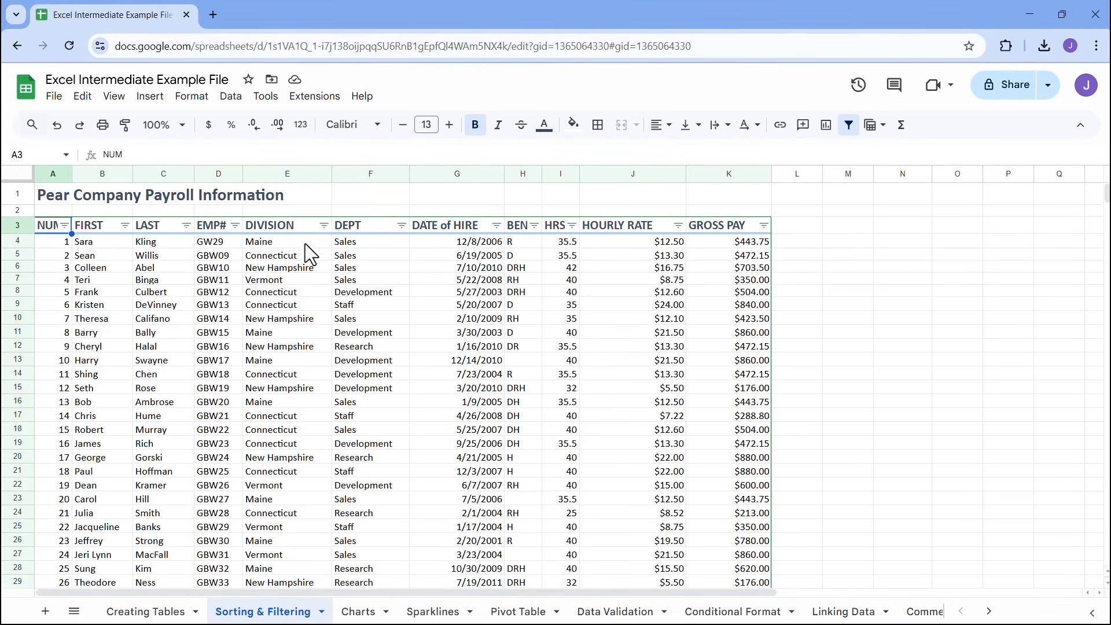
# Sort the filtered table by DIVISION from Z to A, review the rows, and re-sort it by NUM from A to Z
pyautogui.click(325, 226)
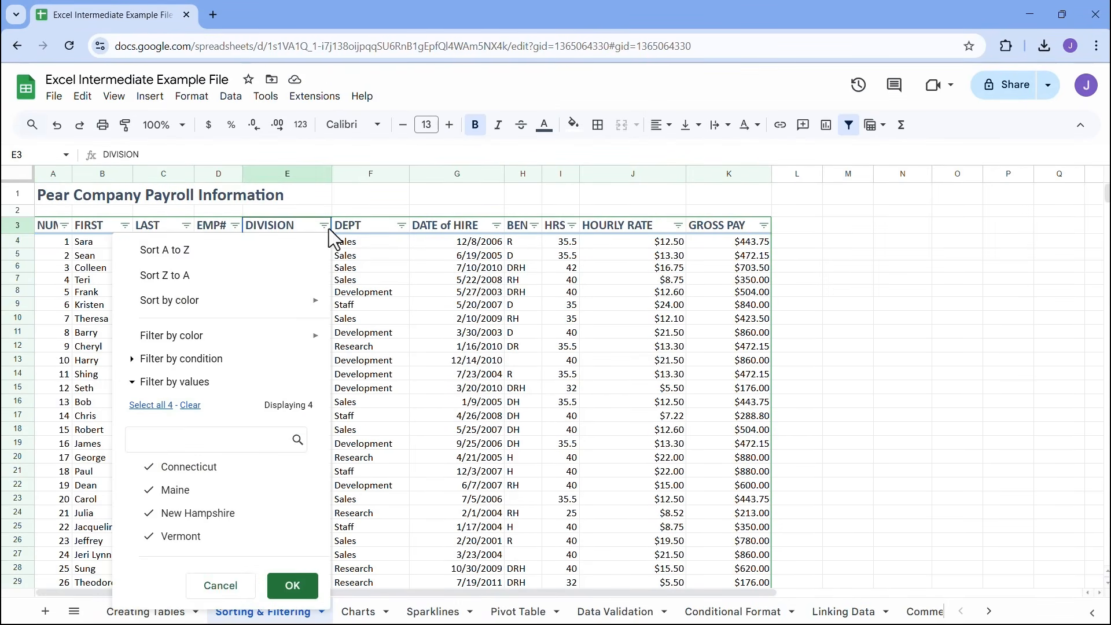
pyautogui.click(301, 278)
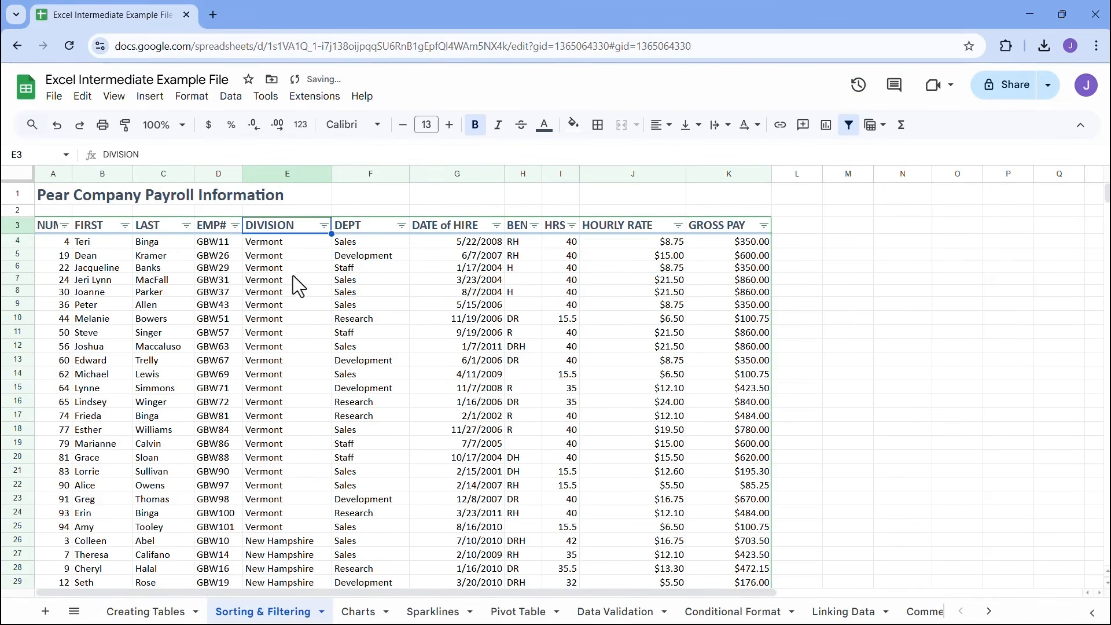
pyautogui.scroll(-20, 313, 336)
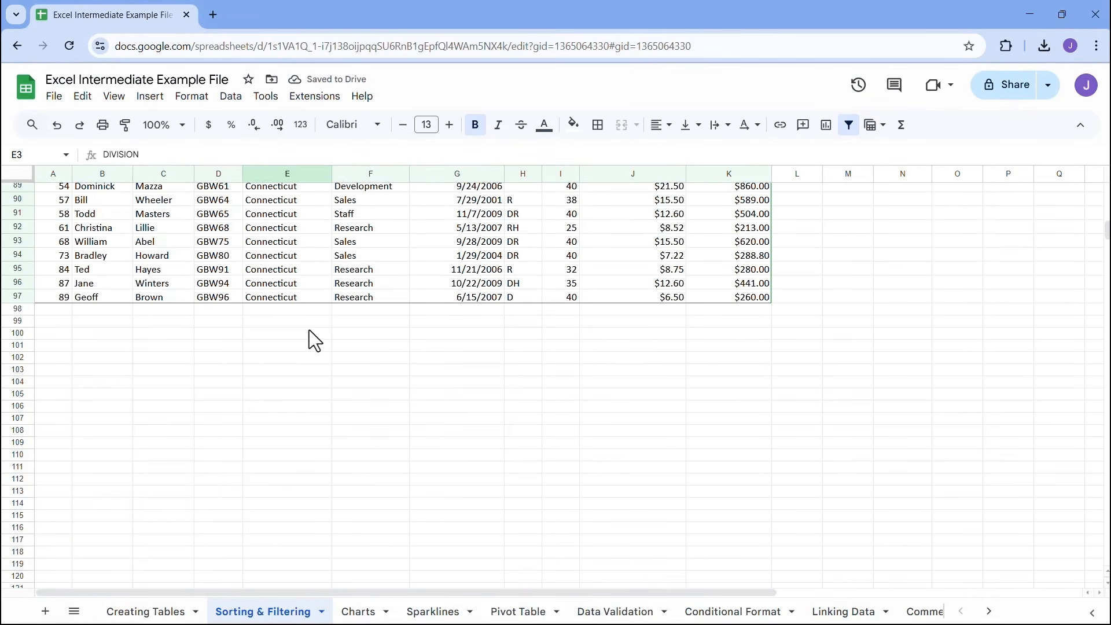
pyautogui.scroll(20, 302, 295)
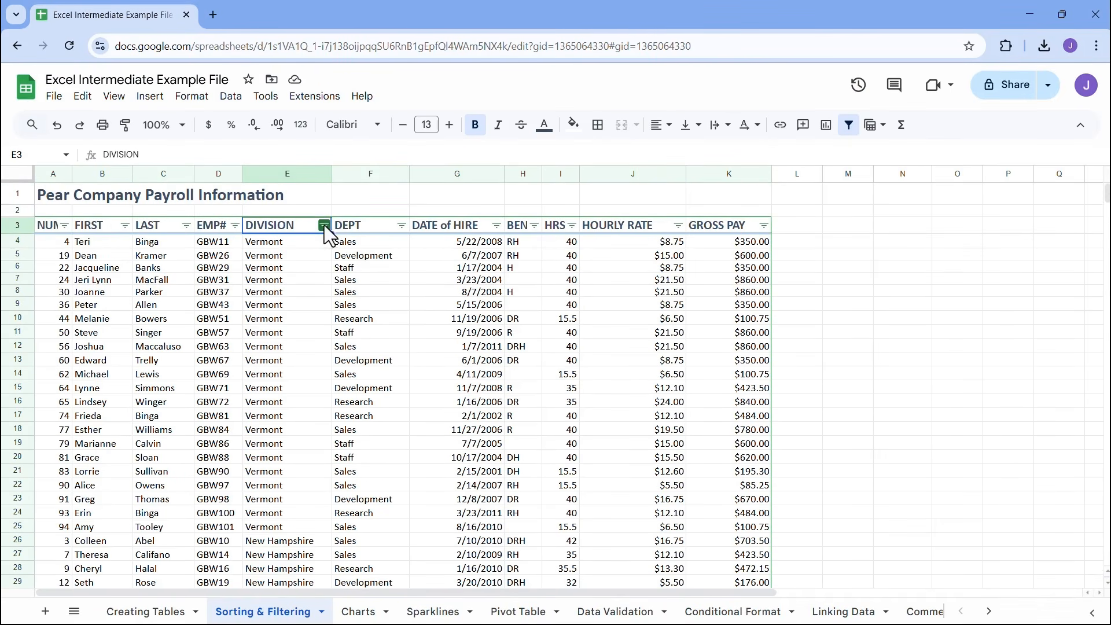
pyautogui.click(65, 225)
pyautogui.click(93, 251)
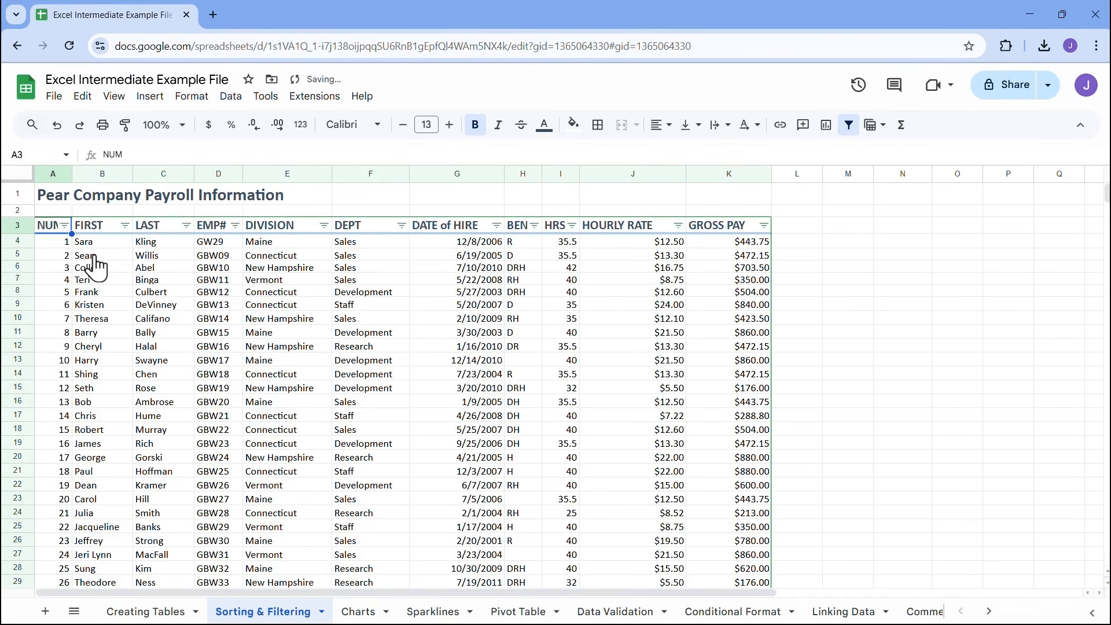
# Sort the filtered table by FIRST from A to Z, review the rows, and re-sort it by NUM from A to Z
pyautogui.click(125, 225)
pyautogui.click(142, 253)
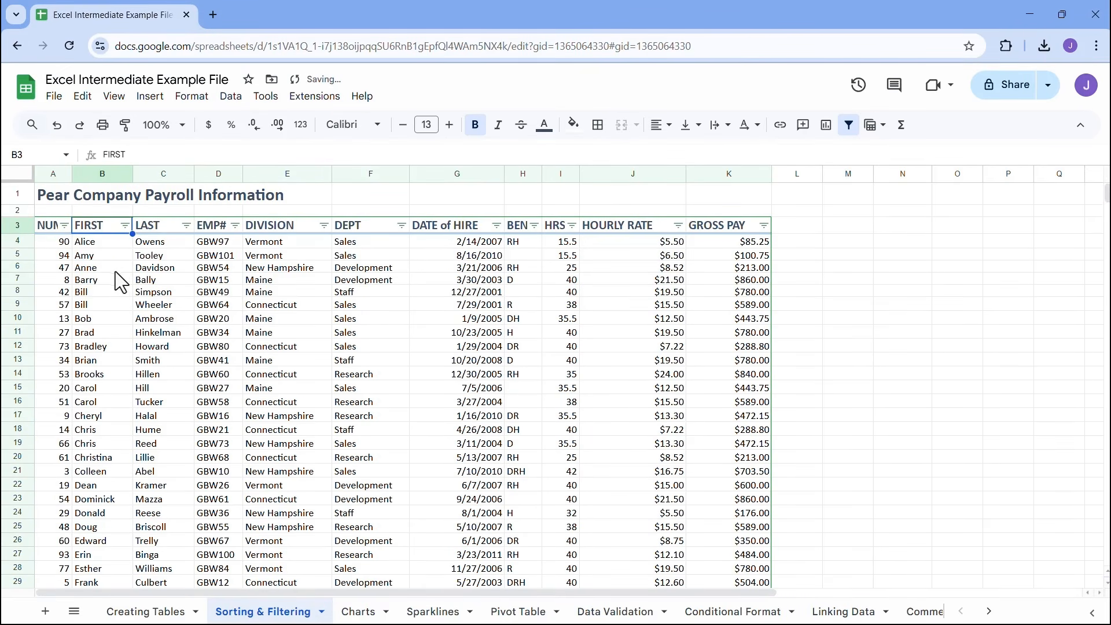
pyautogui.scroll(-20, 100, 247)
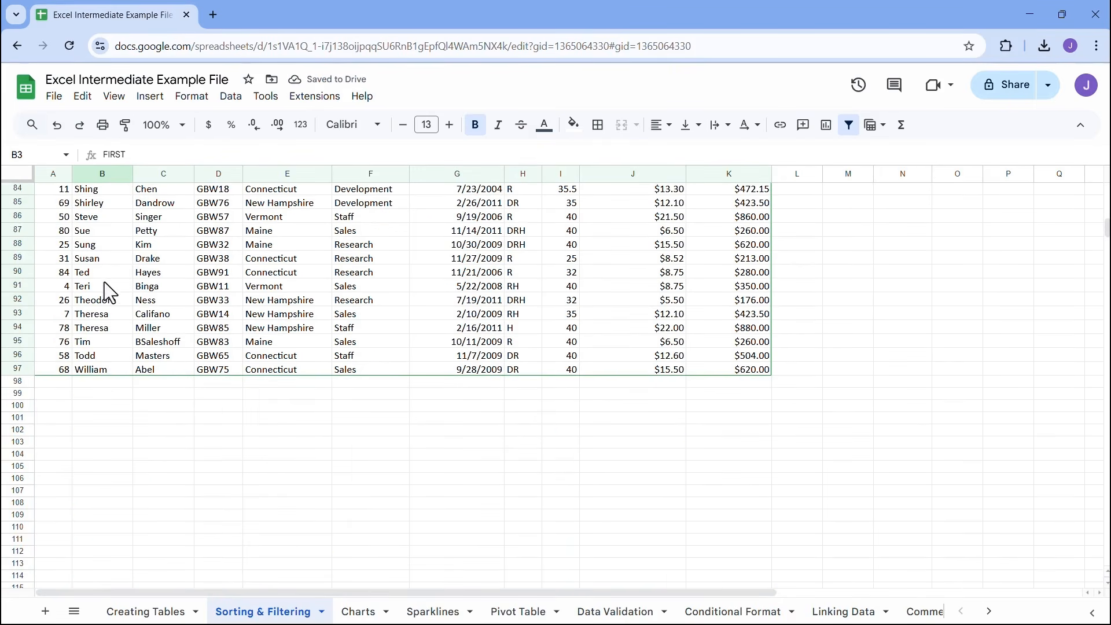
pyautogui.scroll(20, 93, 372)
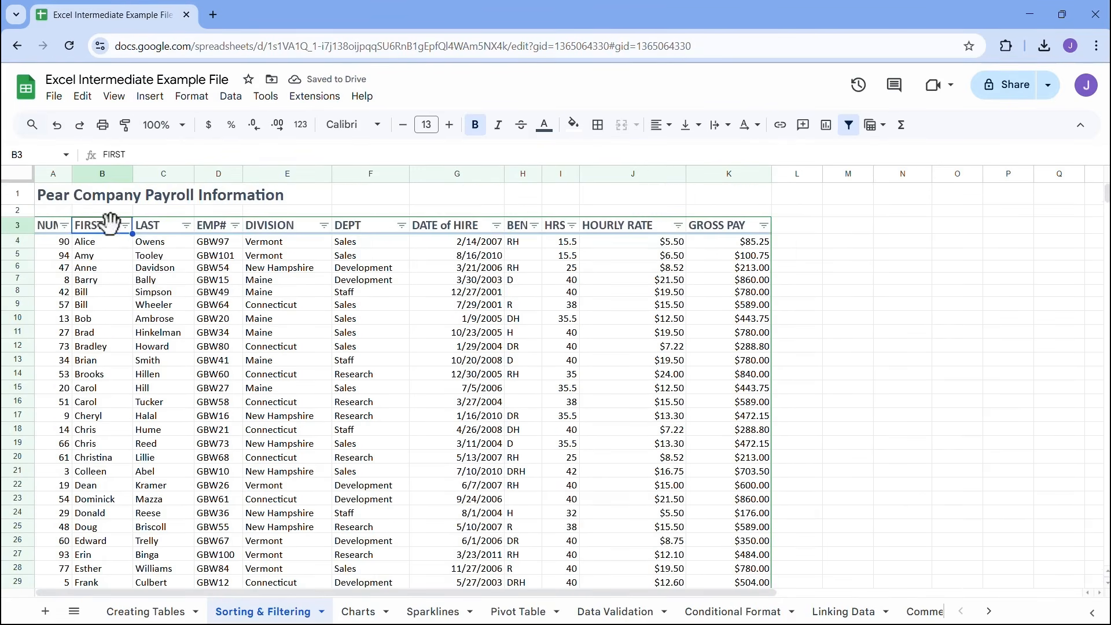
pyautogui.click(125, 226)
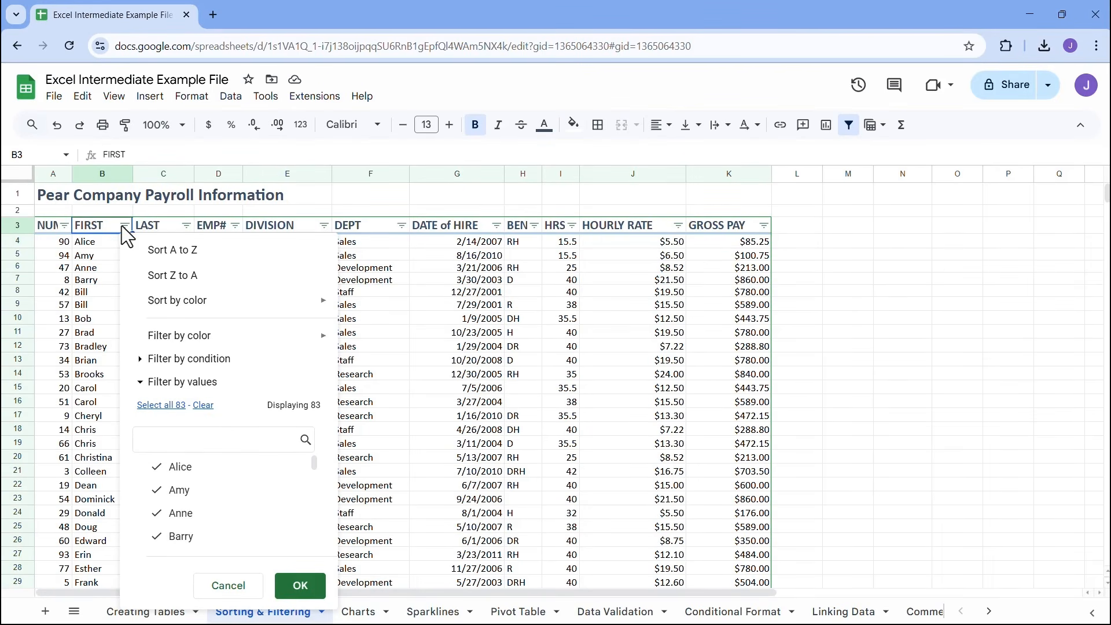
pyautogui.click(63, 226)
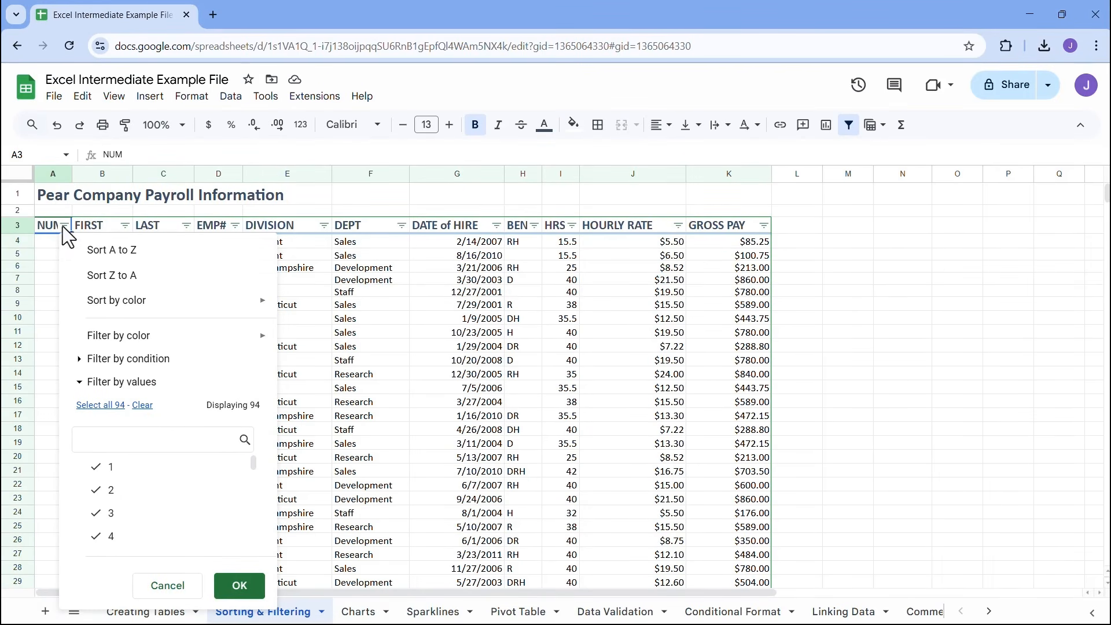
pyautogui.click(107, 250)
# Try sorting the whole sheet by column A from A to Z with the filter active, review the rows, and undo it
pyautogui.click(232, 97)
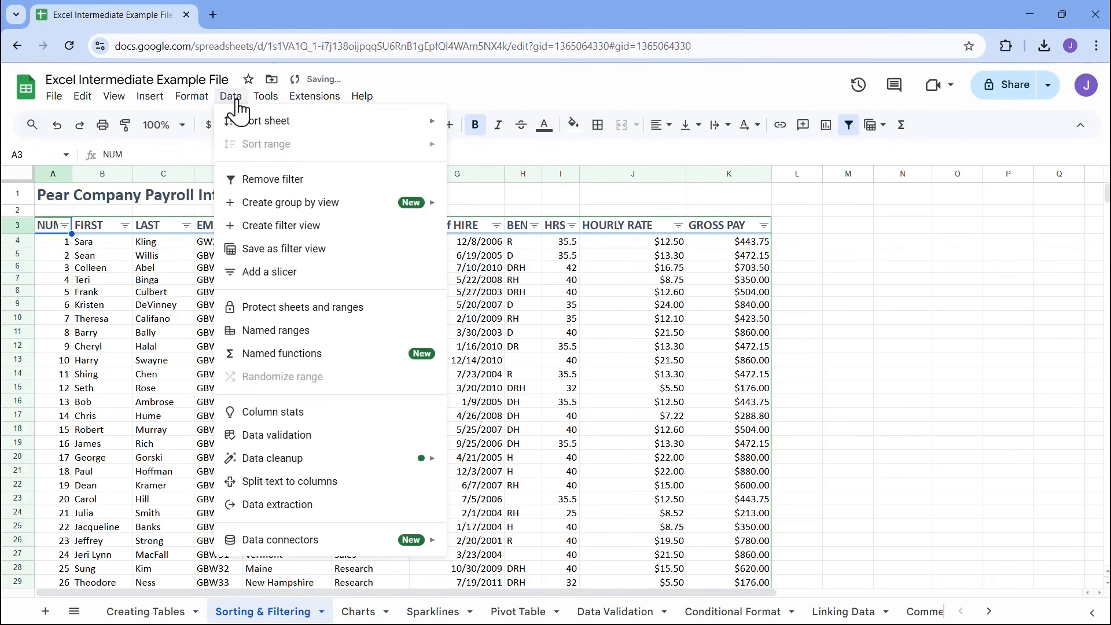
pyautogui.moveTo(274, 125)
pyautogui.moveTo(428, 123)
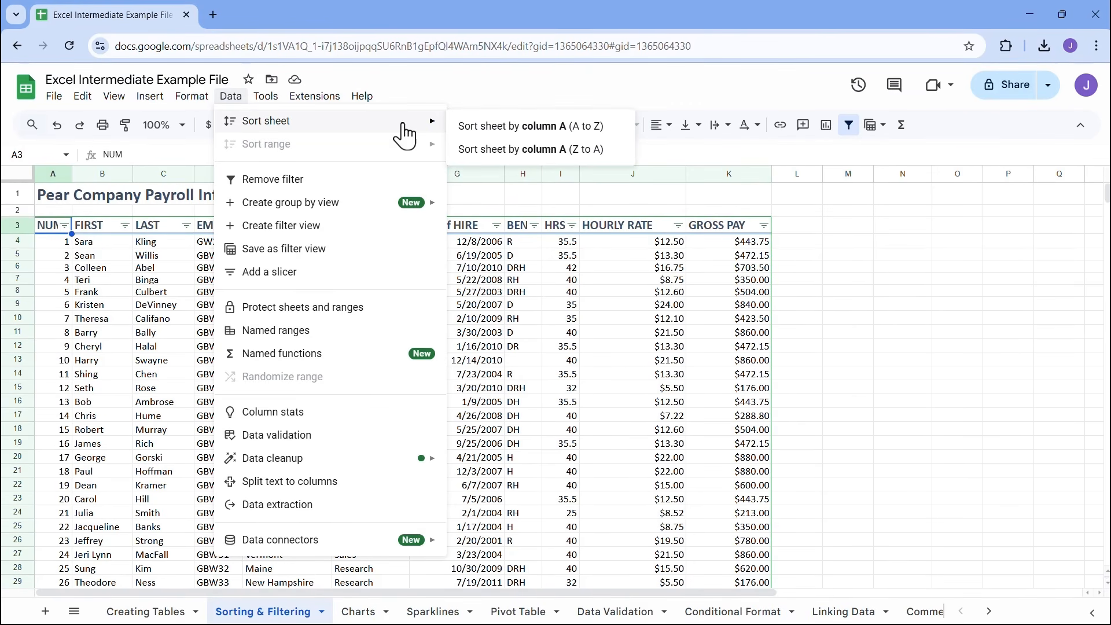
pyautogui.click(513, 130)
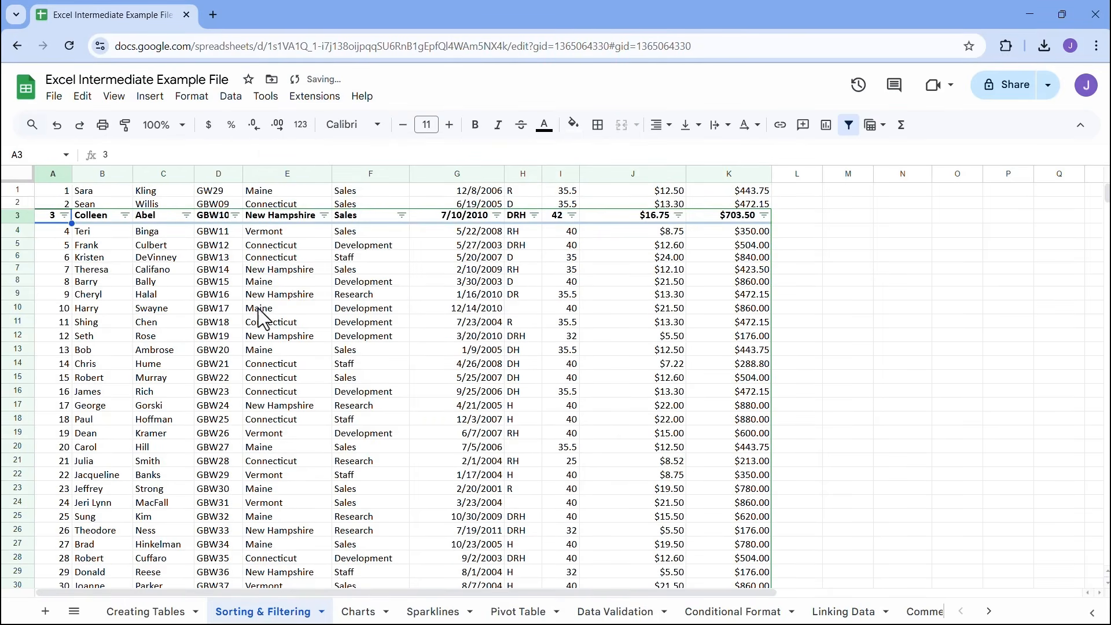
pyautogui.scroll(-20, 260, 317)
pyautogui.scroll(9, 243, 322)
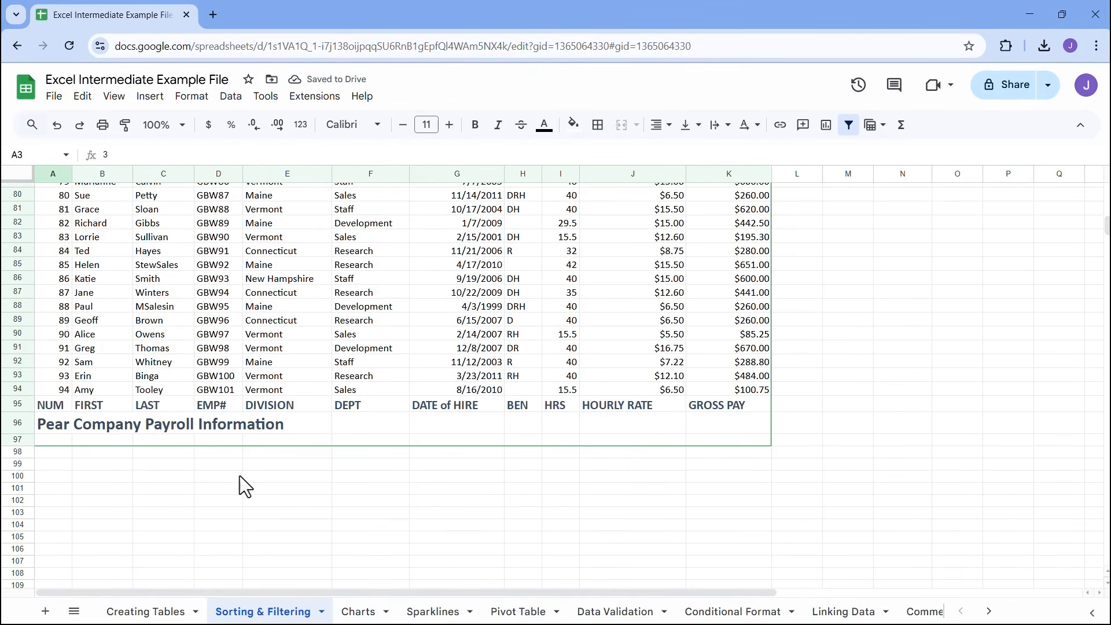
pyautogui.hotkey('ctrl', 'z')
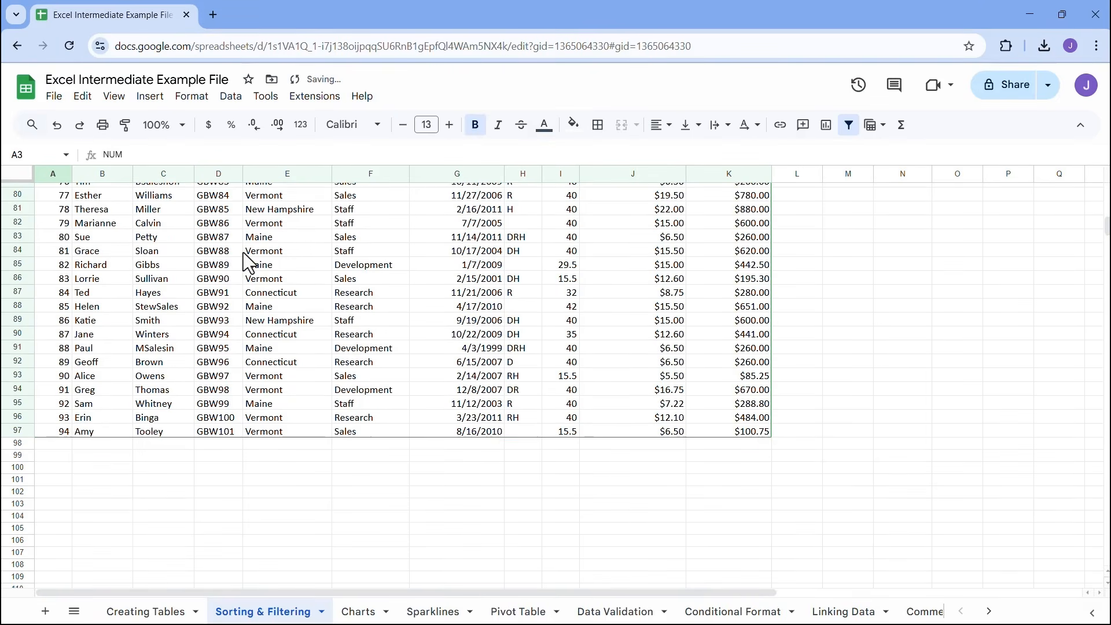
pyautogui.scroll(20, 251, 299)
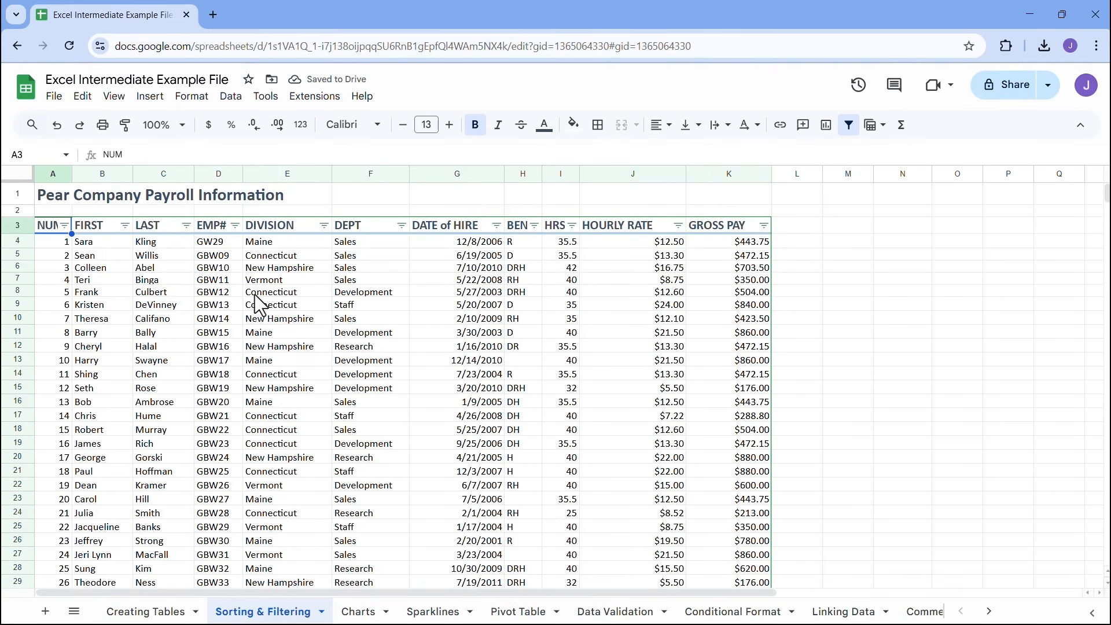
# Examine the sort options of the FIRST column's filter, including sorting by fill or text color
pyautogui.click(125, 225)
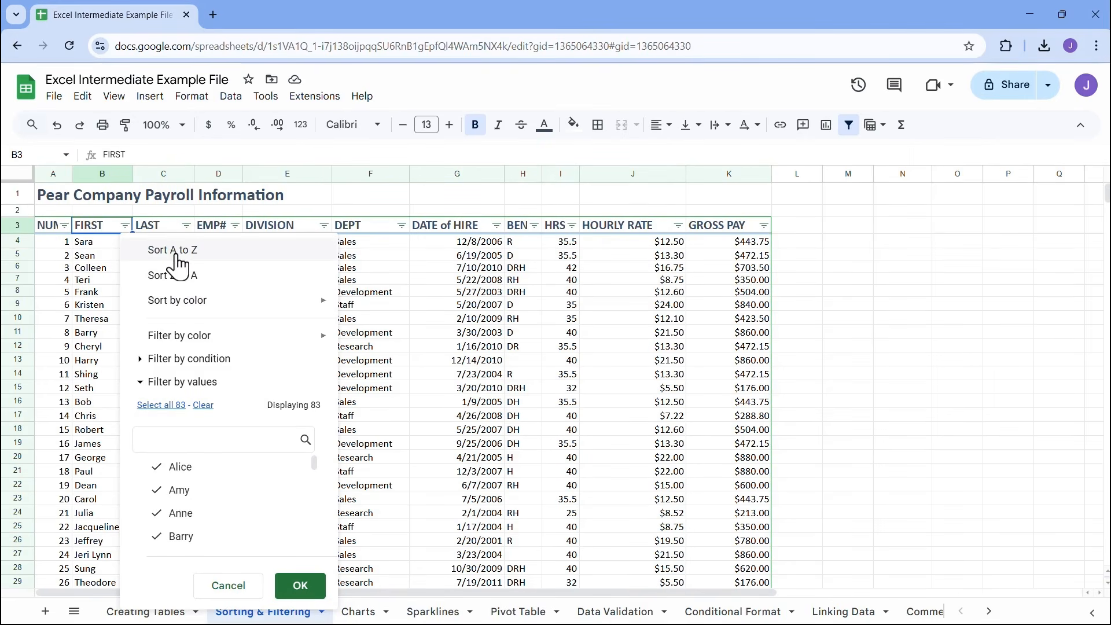
pyautogui.moveTo(327, 301)
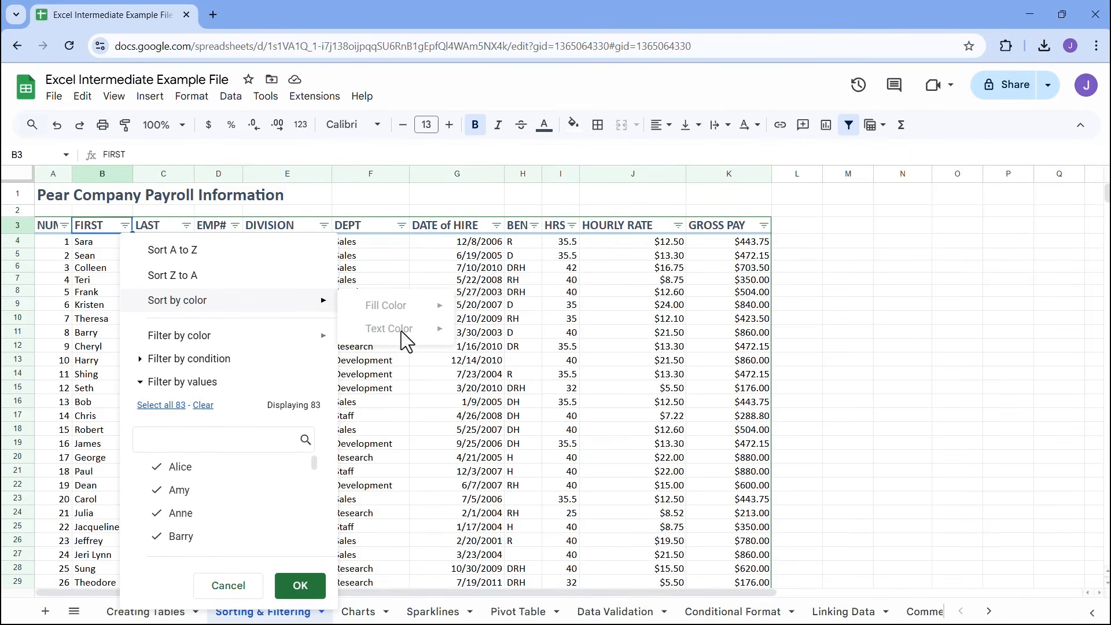
pyautogui.click(389, 267)
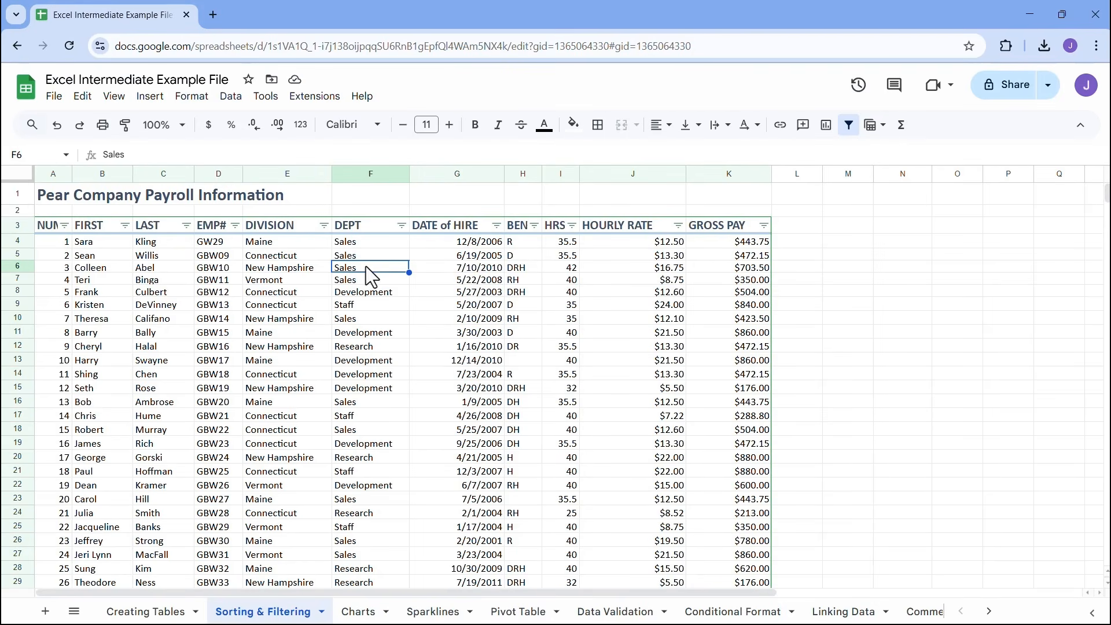
# Remove the filter from the payroll table and select the entire table range A3:K97
pyautogui.click(235, 97)
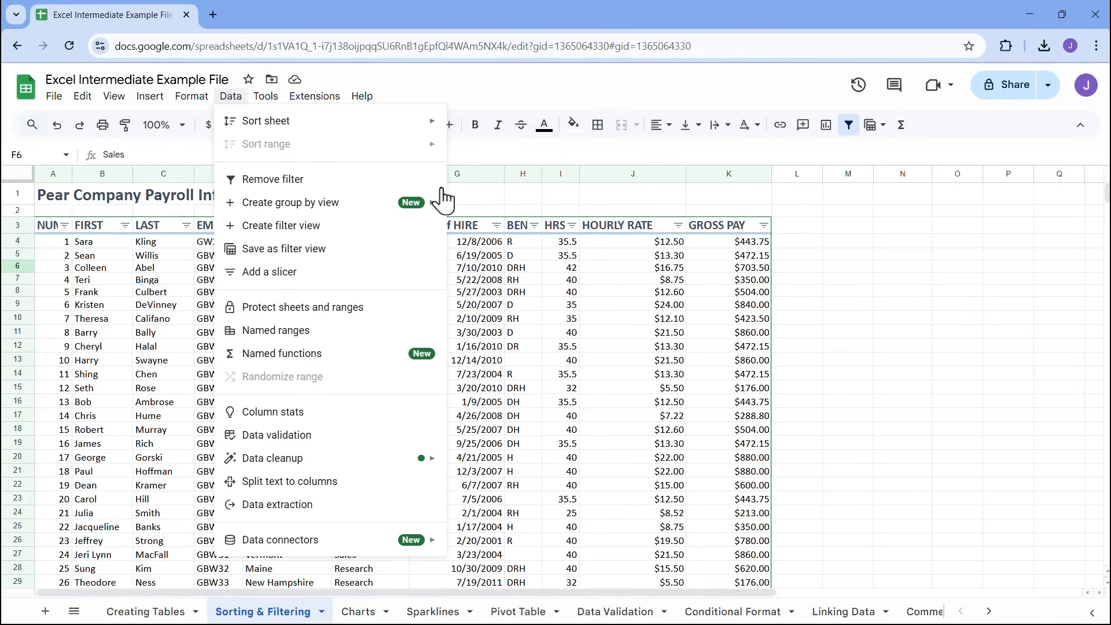
pyautogui.click(280, 184)
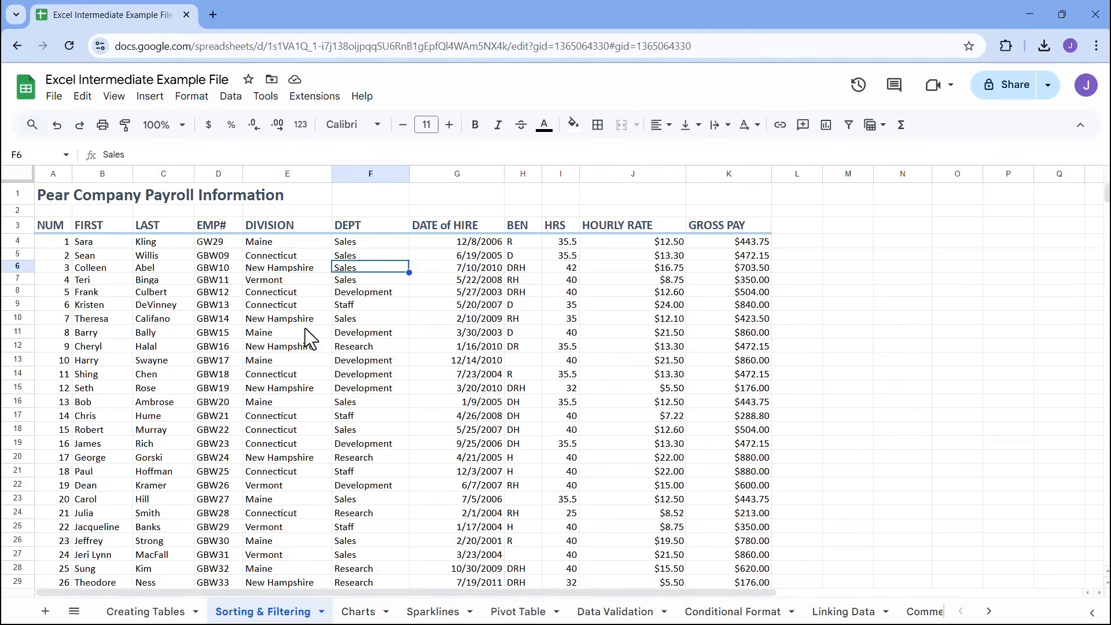
pyautogui.hotkey('ctrl', 'a')
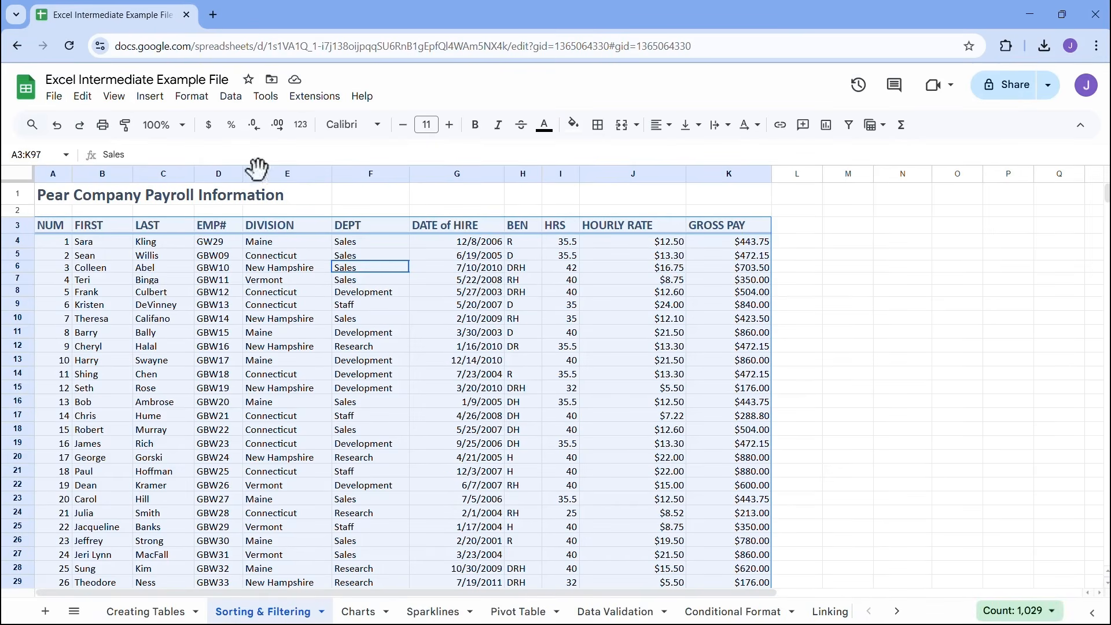
# Sort the range A3:K97 by LAST from A to Z using the advanced range sorting options, treating the first row as a header
pyautogui.click(231, 98)
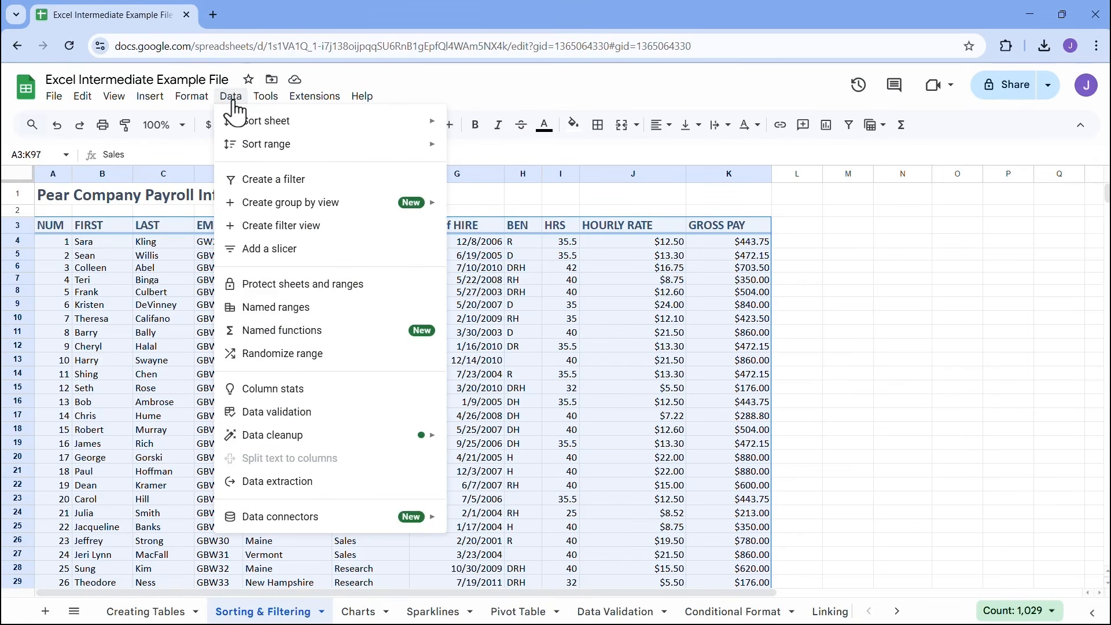
pyautogui.moveTo(280, 127)
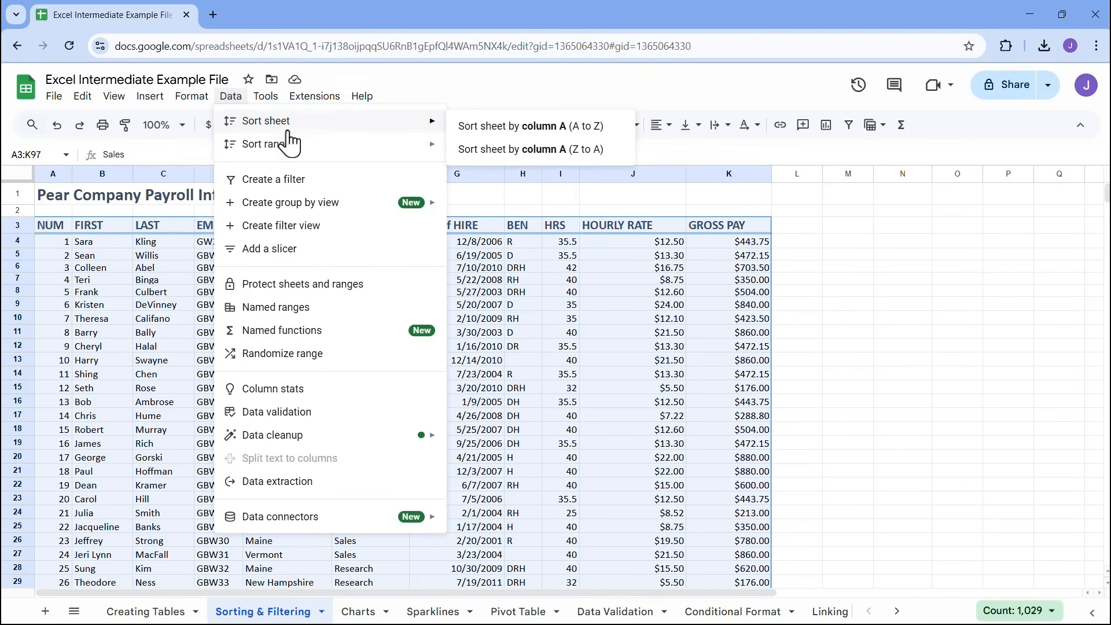
pyautogui.moveTo(301, 156)
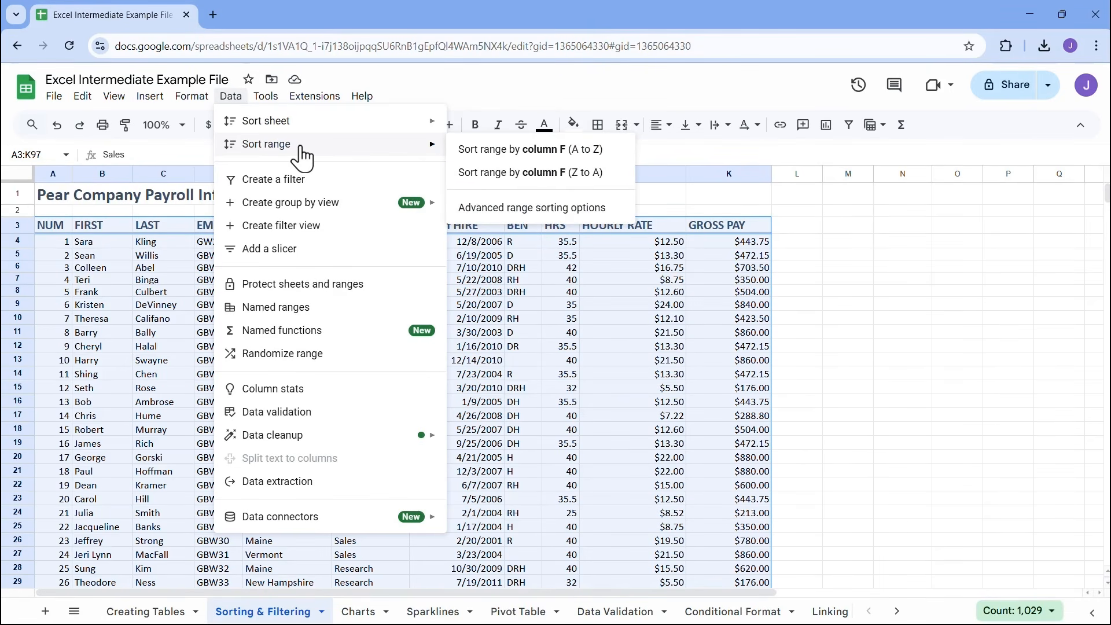
pyautogui.click(540, 214)
pyautogui.moveTo(561, 255); pyautogui.dragTo(524, 217)
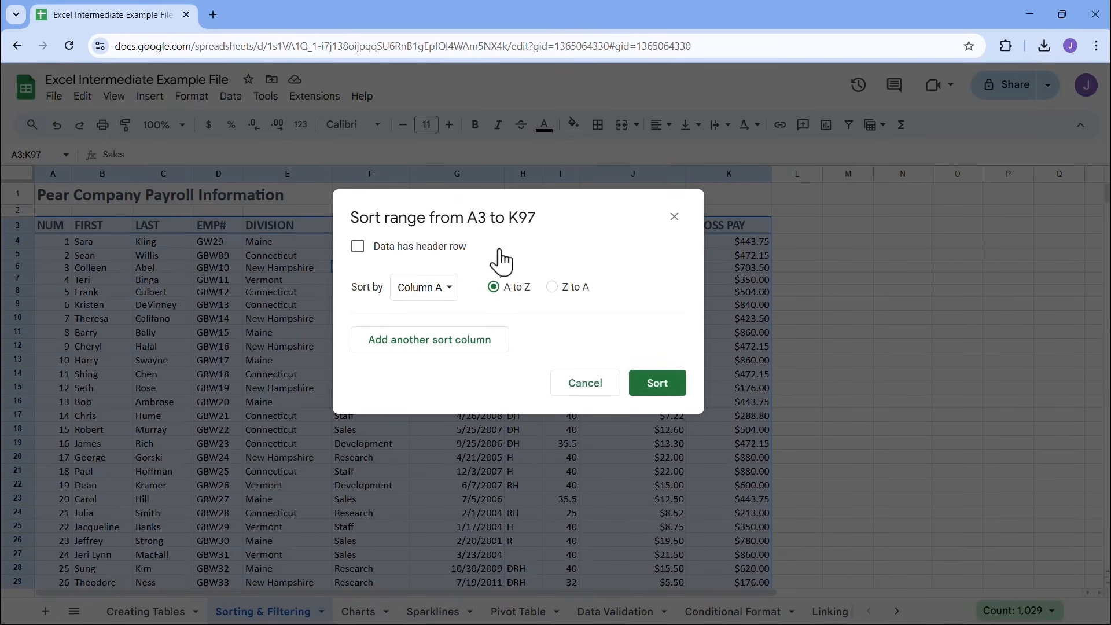
pyautogui.click(358, 253)
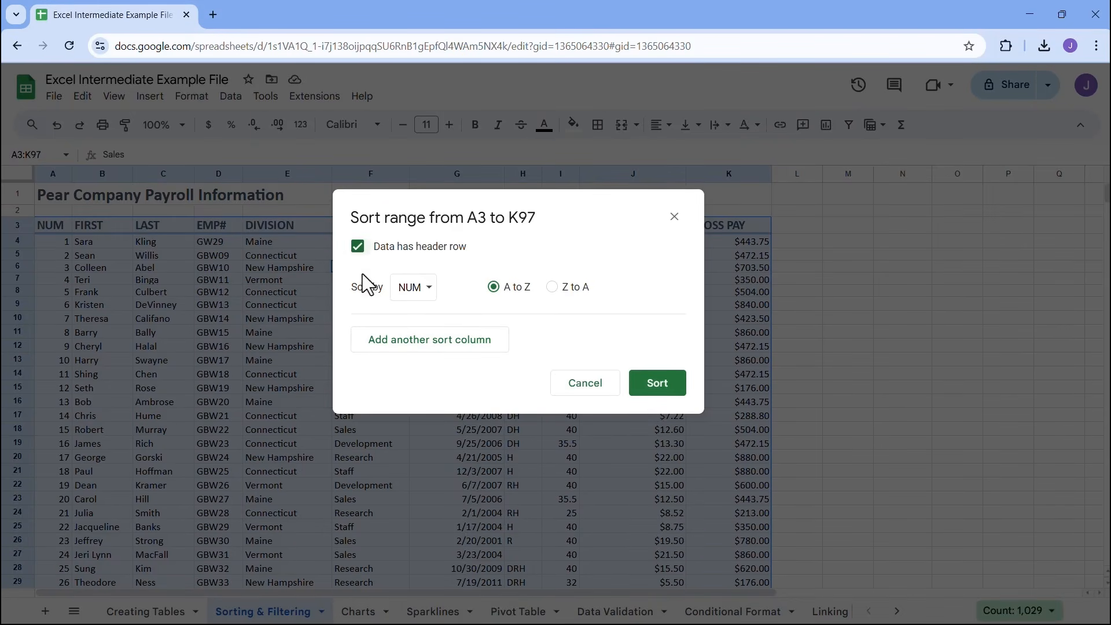
pyautogui.click(419, 292)
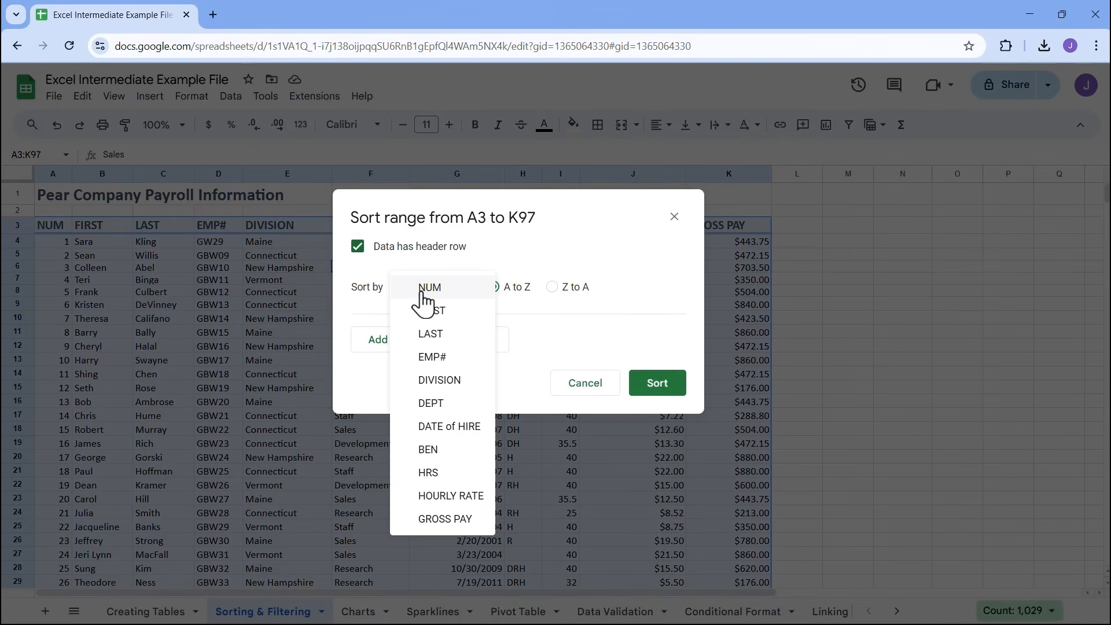
pyautogui.click(429, 334)
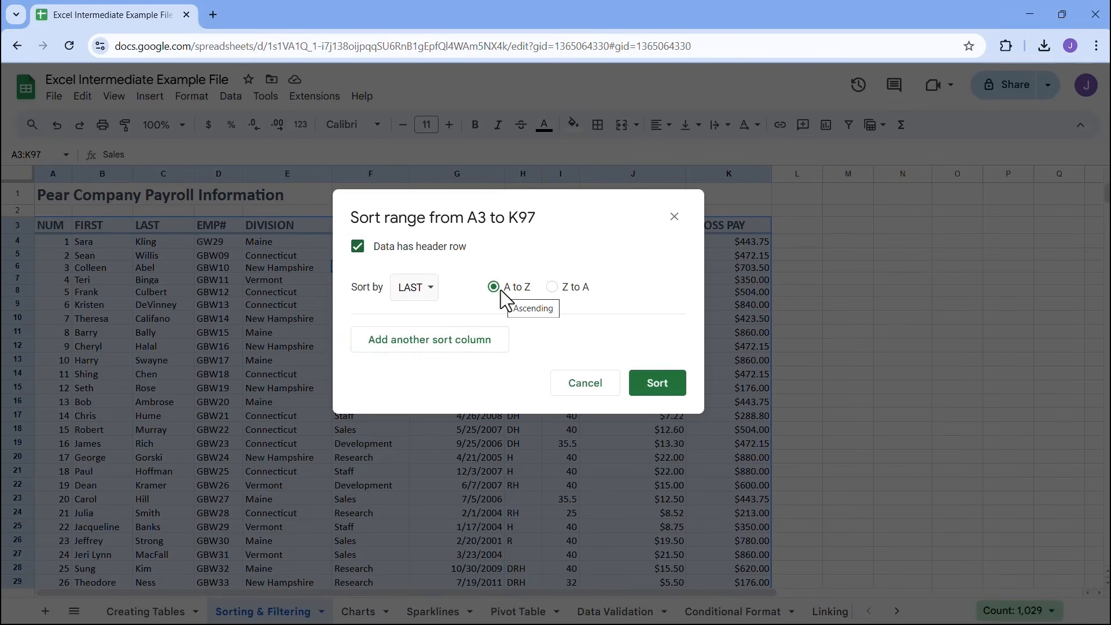
pyautogui.click(680, 397)
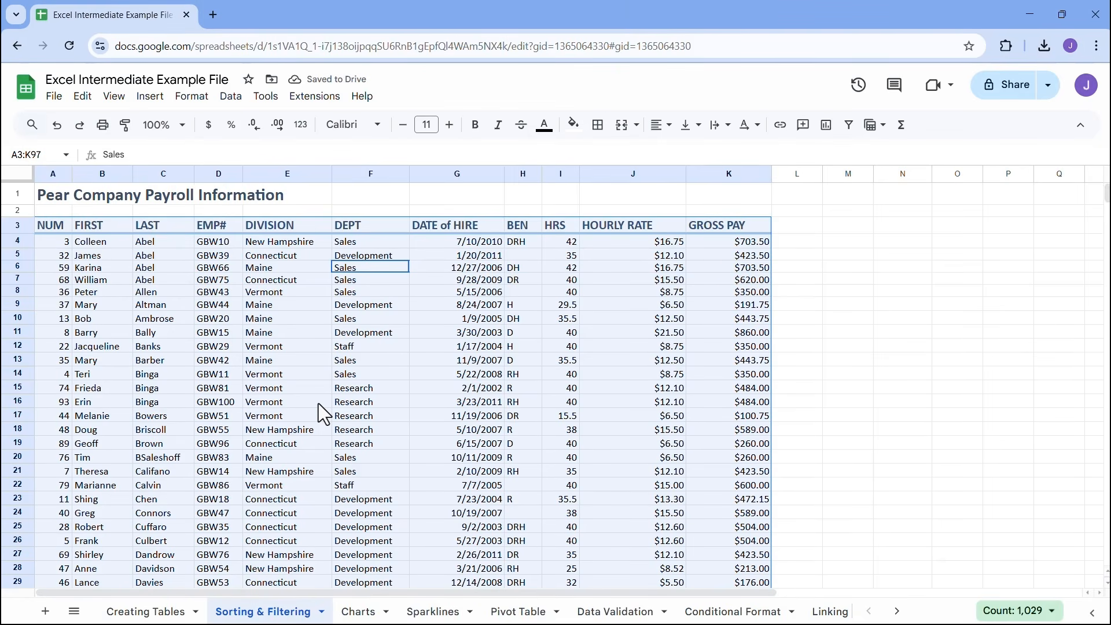
# Re-sort the range A3:K97 by NUM from A to Z using the advanced range sorting options, with the header row excluded
pyautogui.click(232, 97)
pyautogui.moveTo(258, 149)
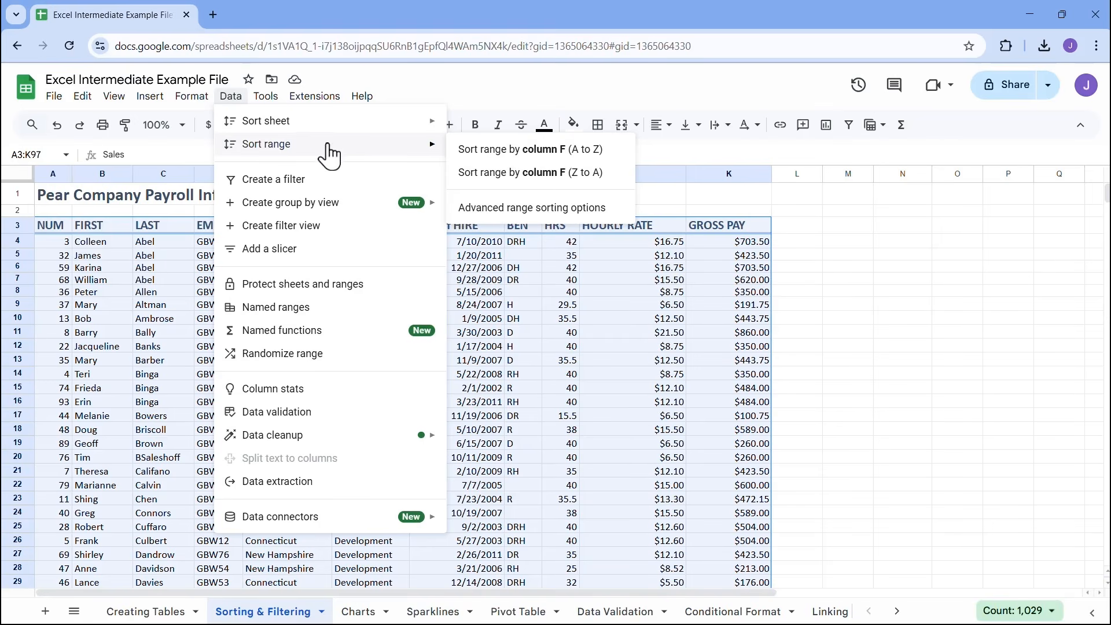
pyautogui.click(512, 220)
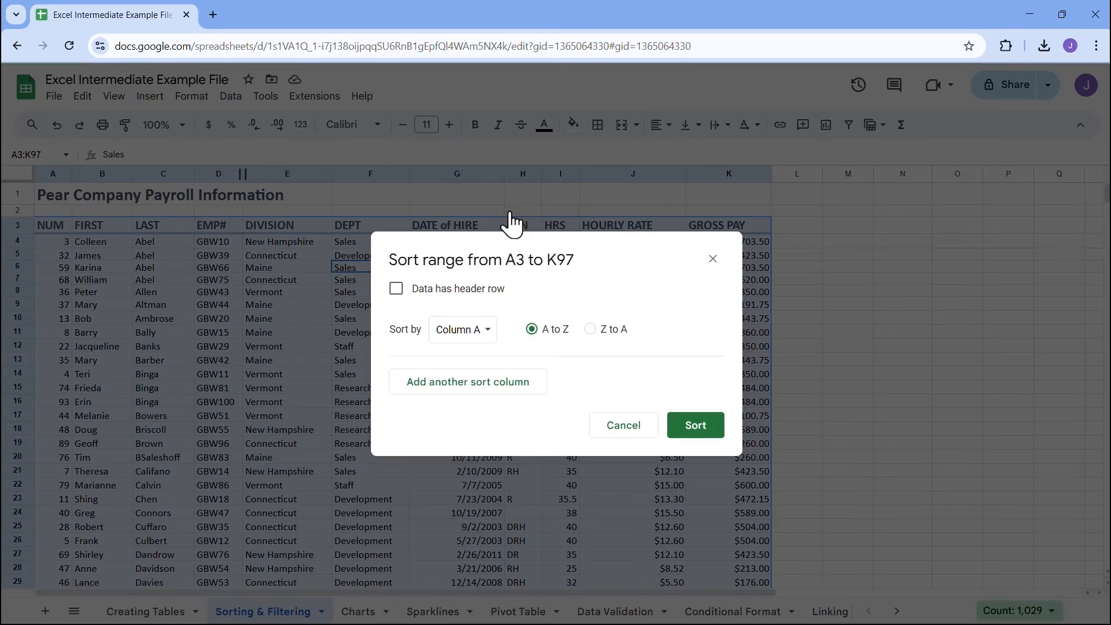
pyautogui.click(397, 289)
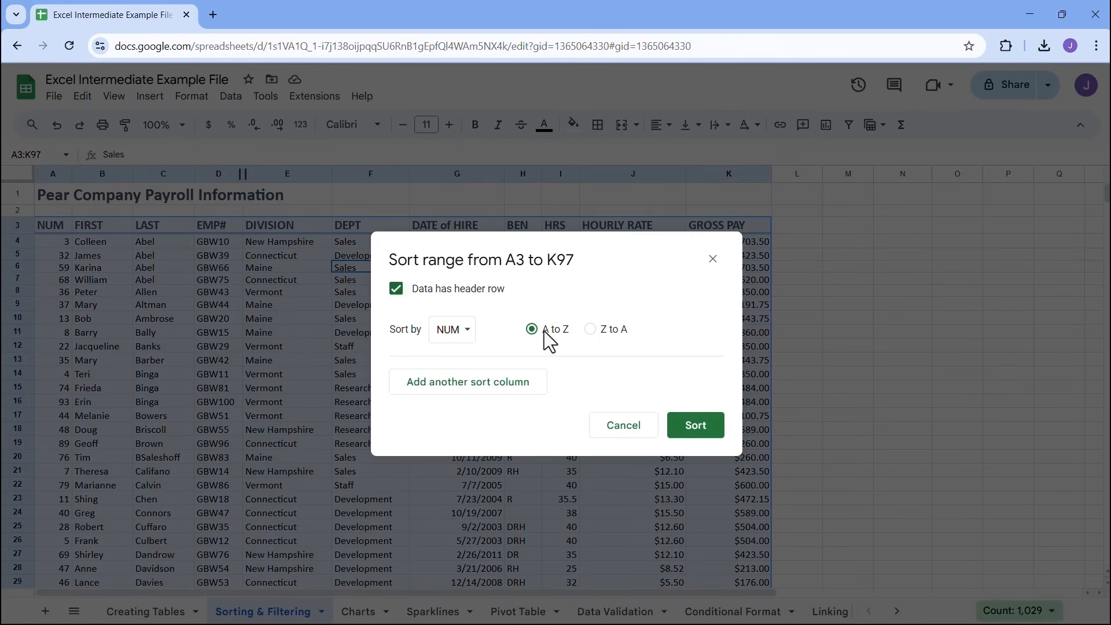
pyautogui.click(696, 433)
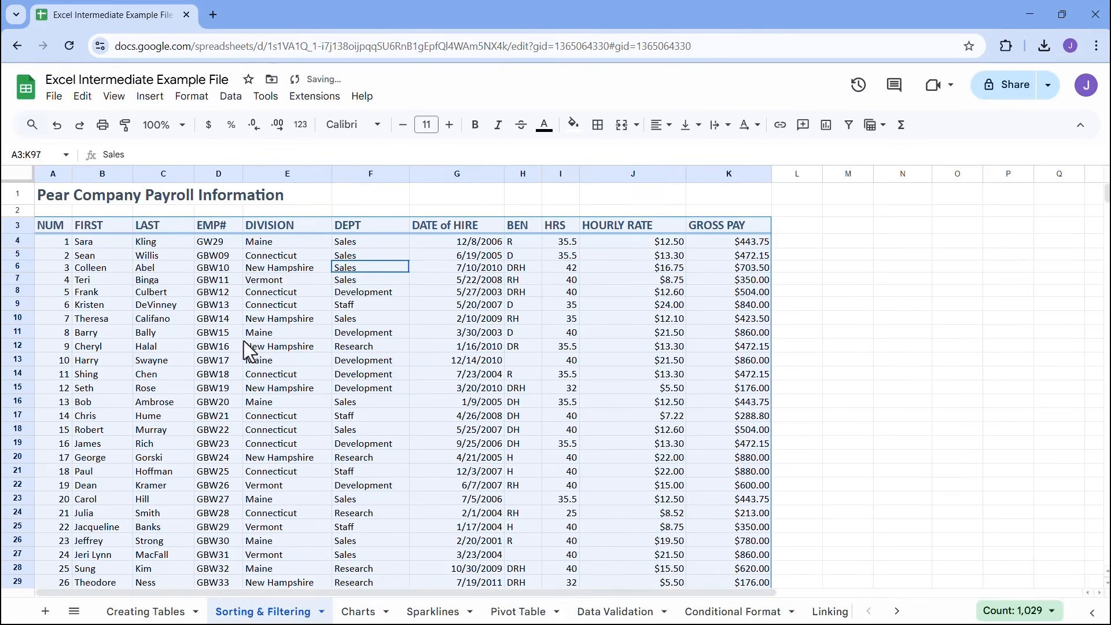
# Create a filter on the payroll table from a single cell inside its data
pyautogui.click(255, 269)
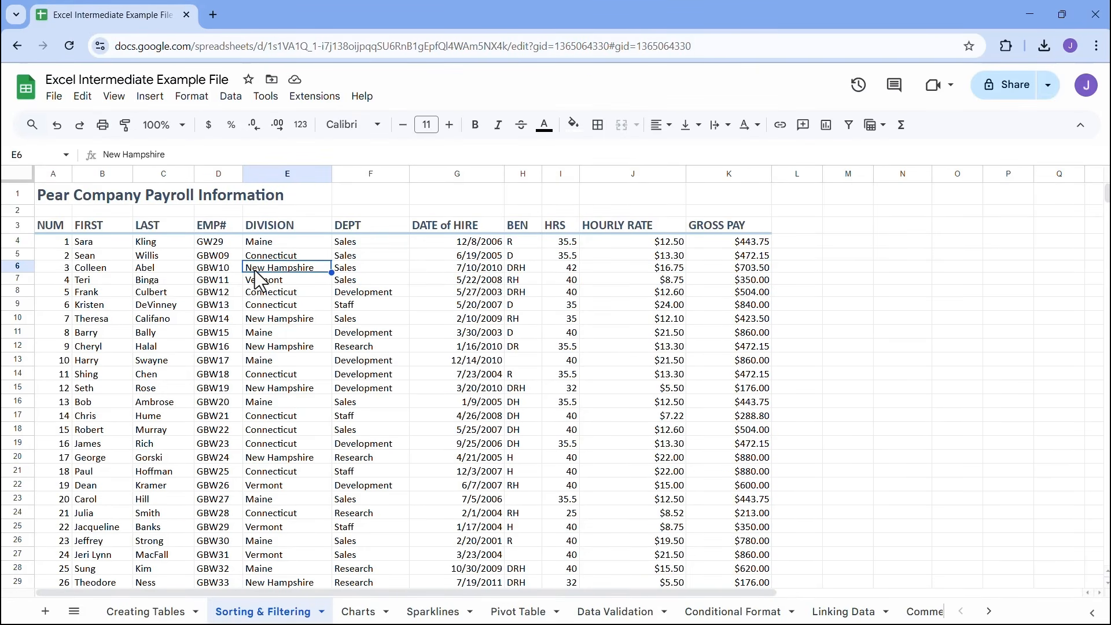
pyautogui.click(317, 289)
pyautogui.click(362, 277)
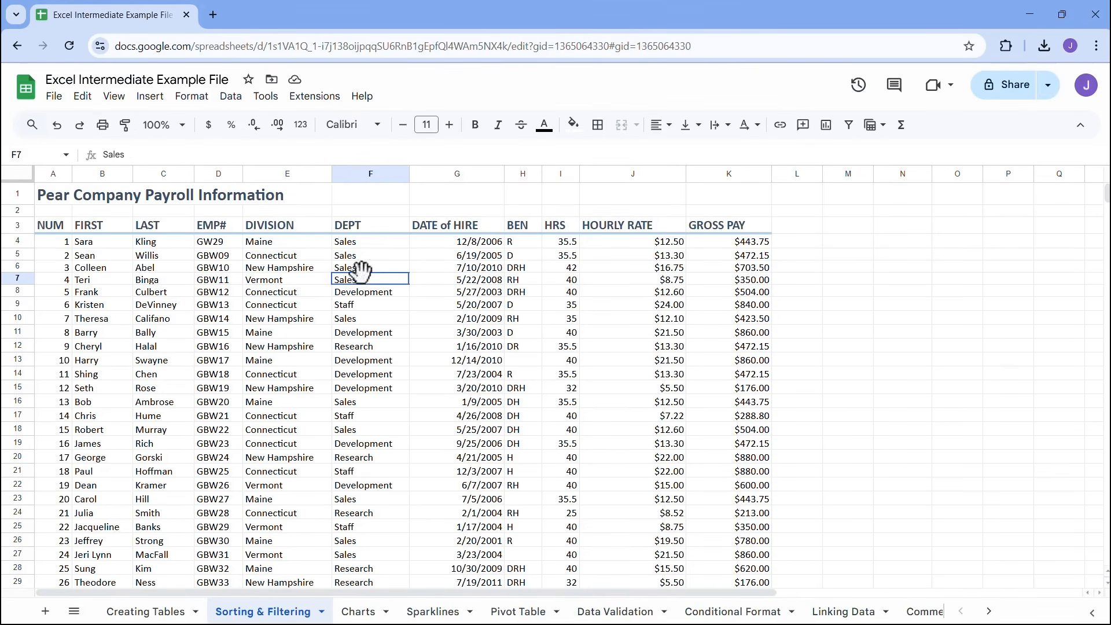
pyautogui.click(346, 267)
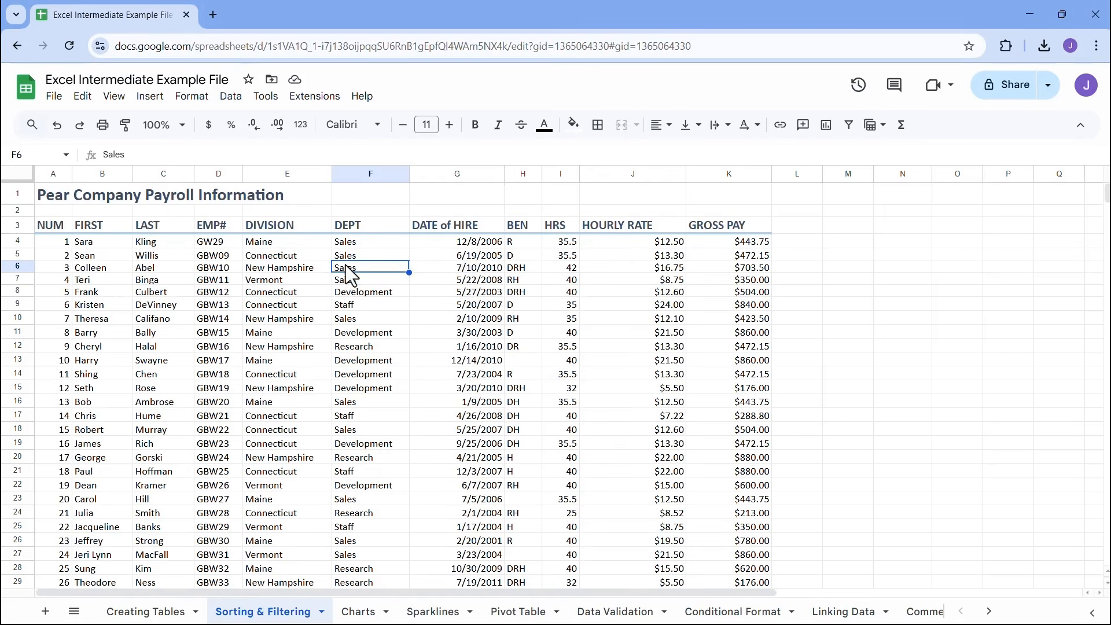
pyautogui.click(232, 96)
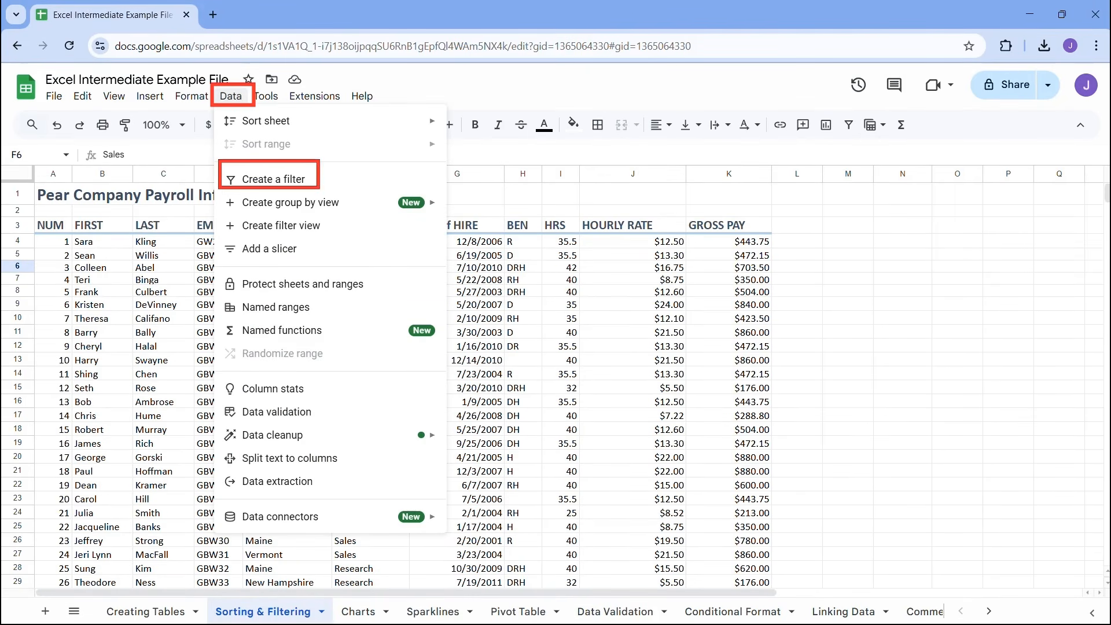
pyautogui.moveTo(316, 182); pyautogui.dragTo(358, 182)
pyautogui.press('Escape')
pyautogui.click(239, 107)
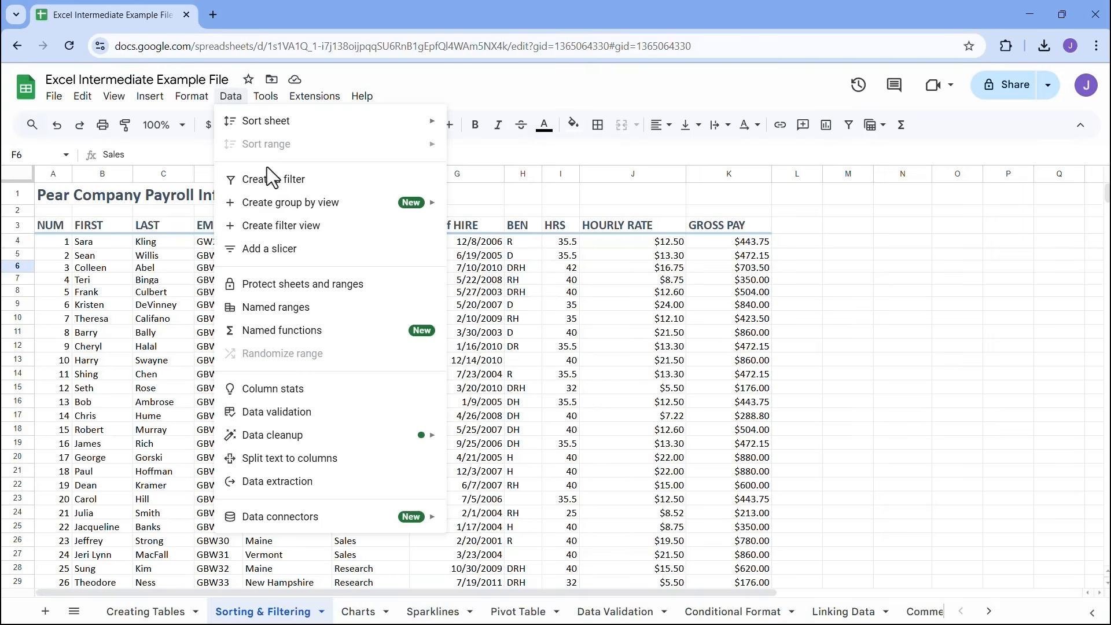
pyautogui.click(270, 179)
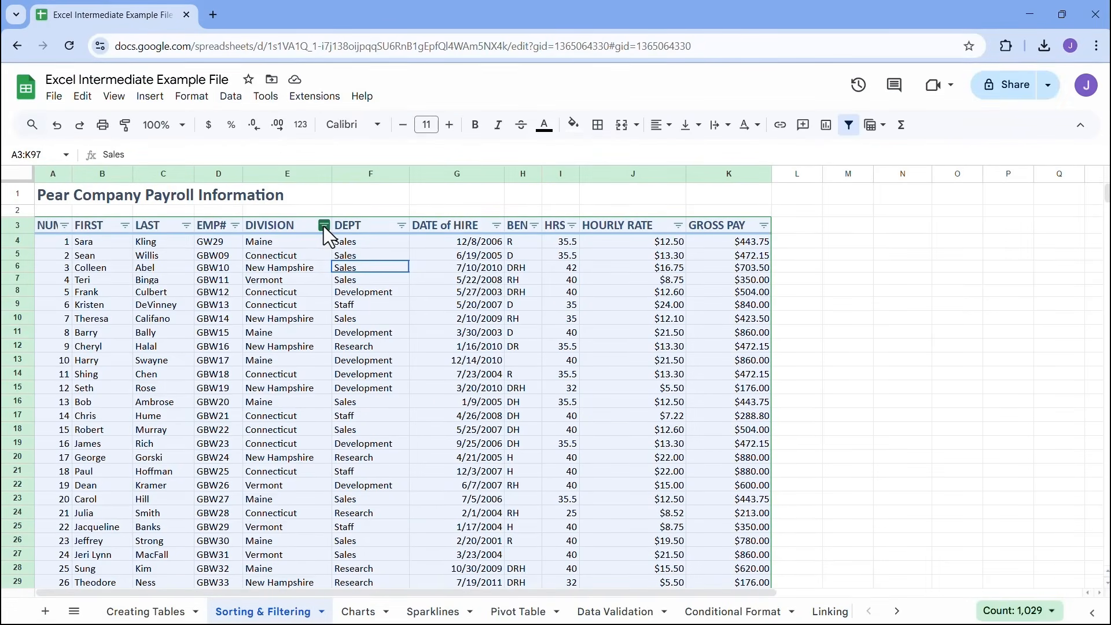
# Filter the DIVISION column to show only Connecticut, searching its values for "Co", and review the filtered rows
pyautogui.click(324, 225)
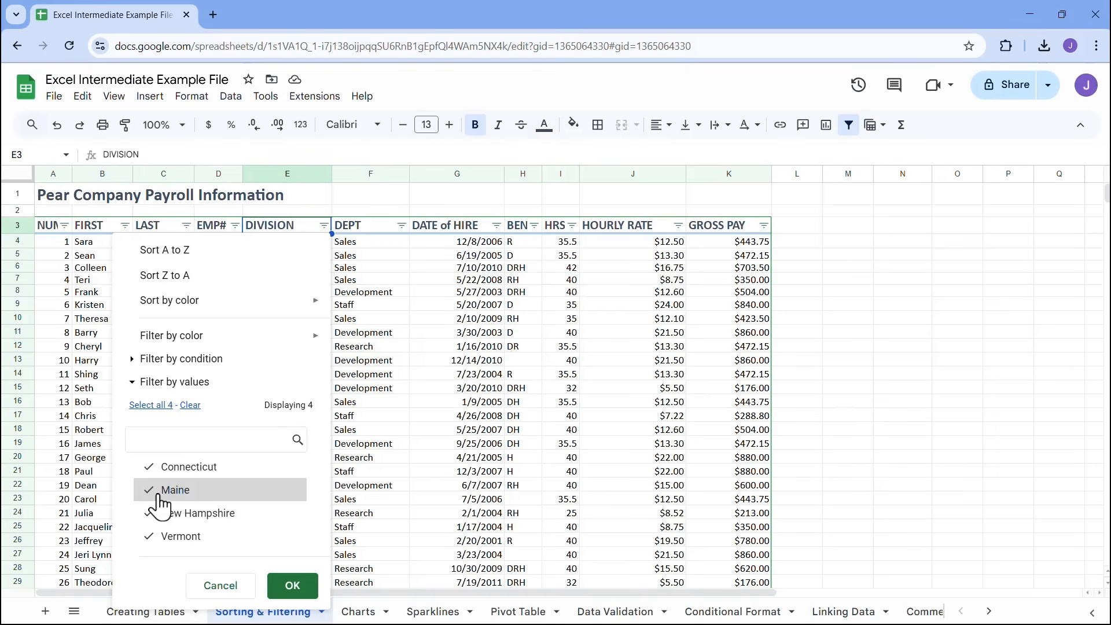
pyautogui.click(153, 514)
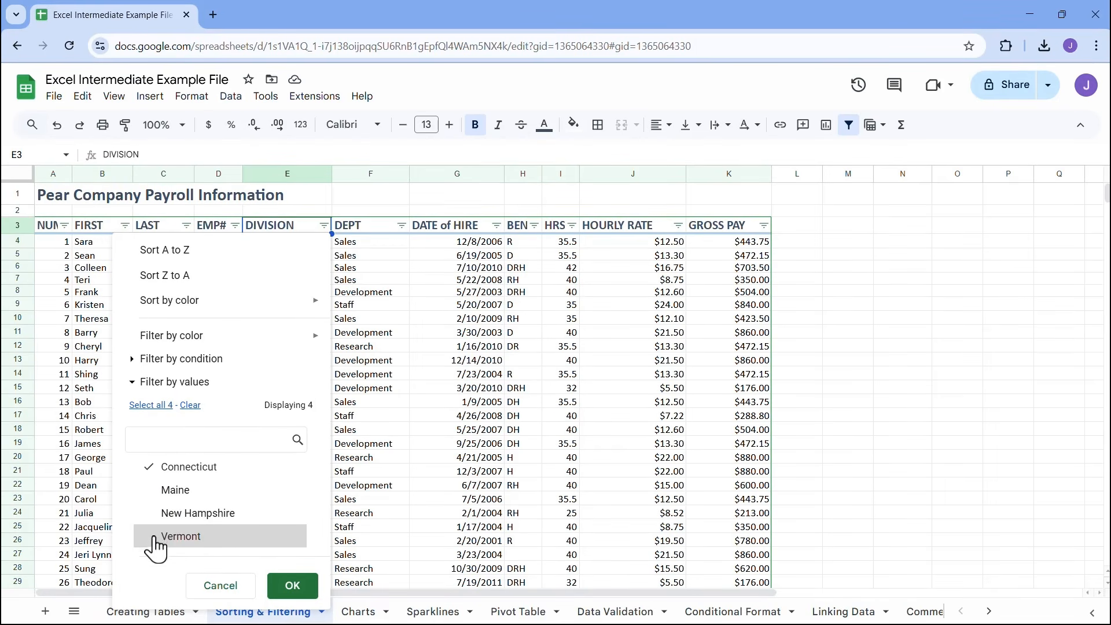
pyautogui.click(155, 515)
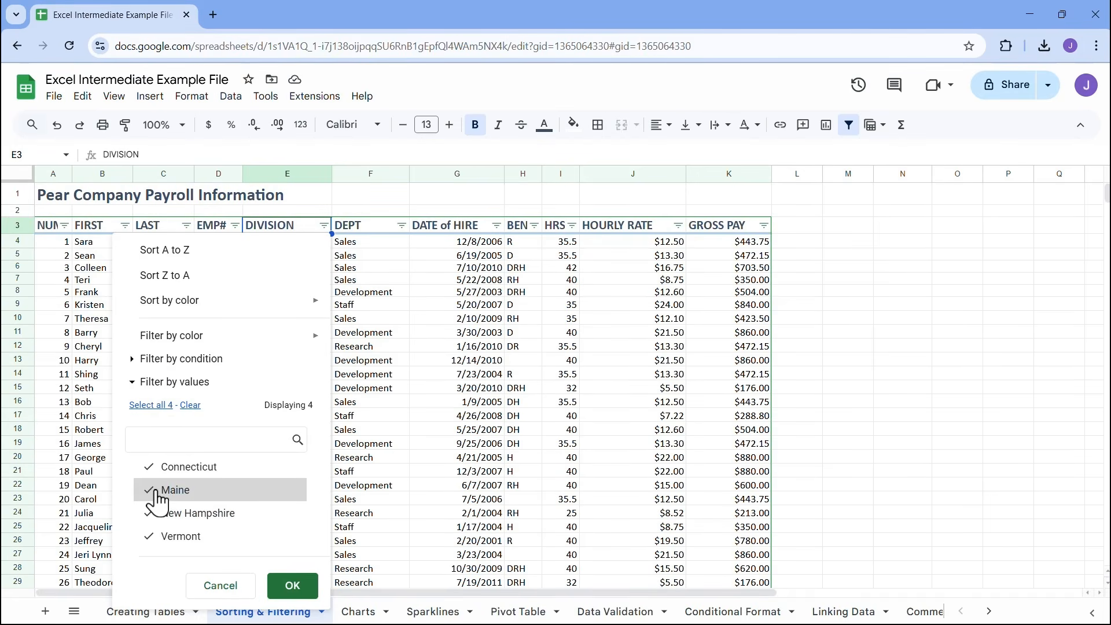
pyautogui.click(191, 405)
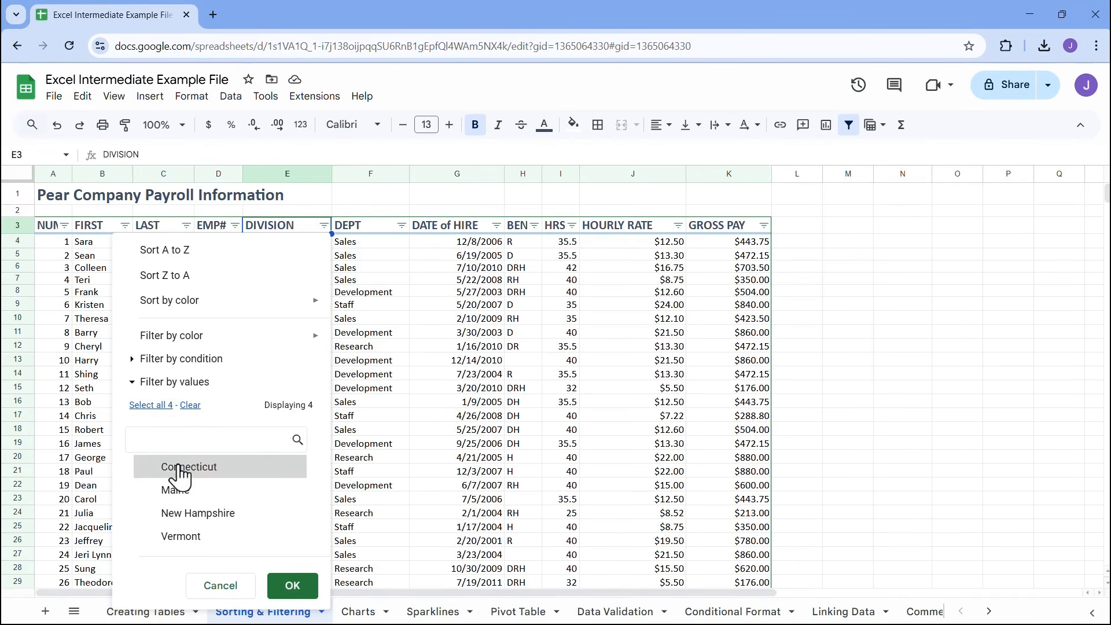
pyautogui.click(209, 469)
pyautogui.click(224, 468)
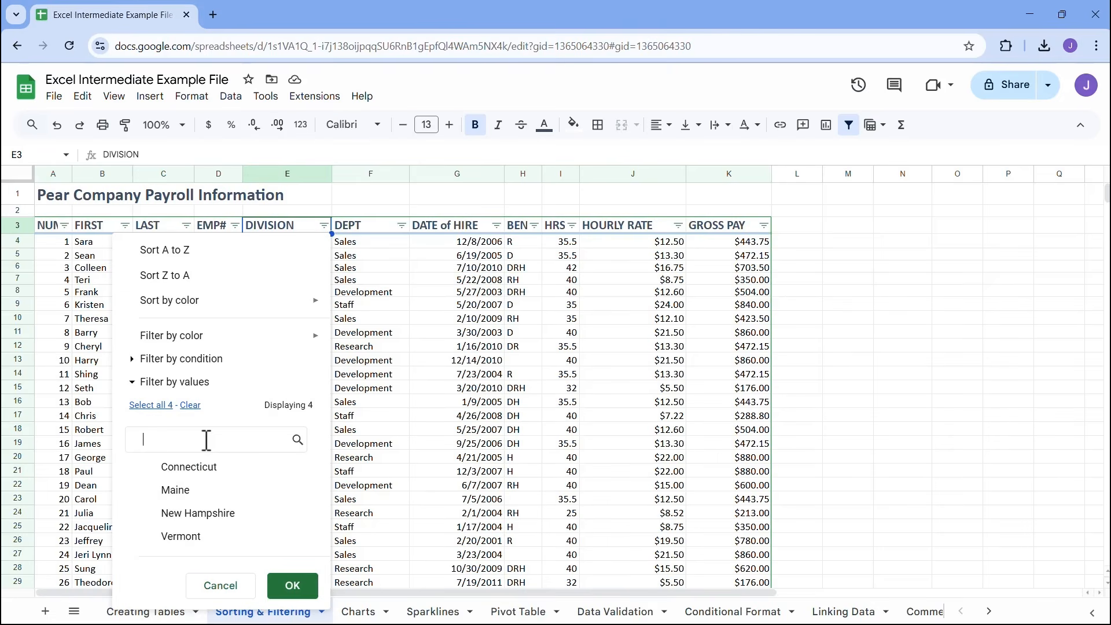
pyautogui.write('Coo')
pyautogui.press('BackSpace')
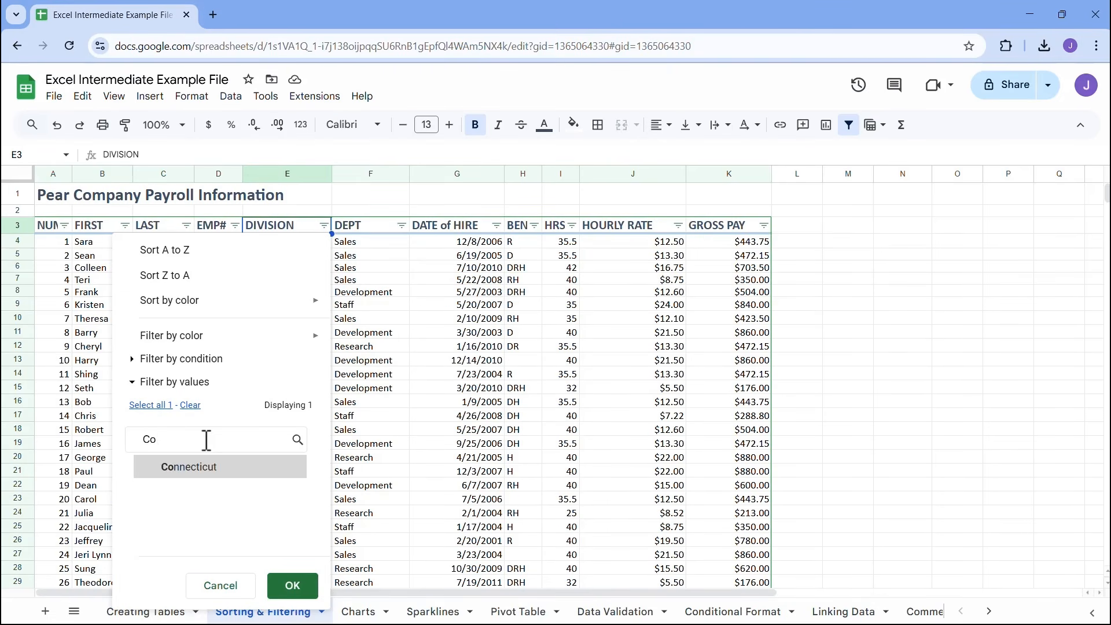
pyautogui.click(187, 470)
pyautogui.click(291, 586)
pyautogui.scroll(-3, 313, 324)
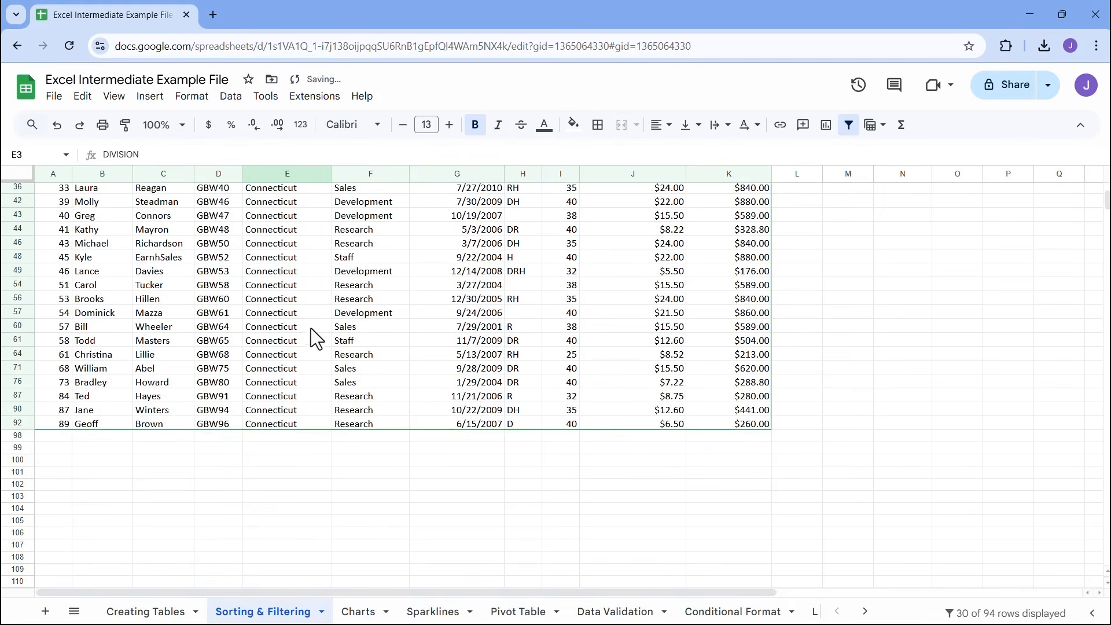
pyautogui.scroll(3, 311, 330)
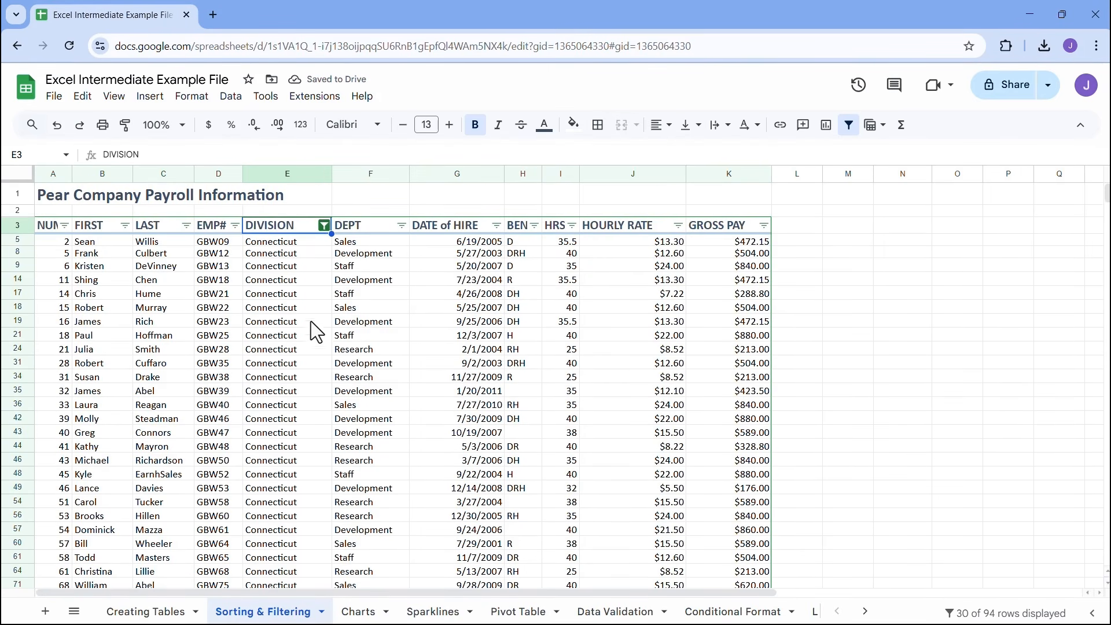
# Reset the DIVISION filter by selecting all of its values so that every division is shown
pyautogui.click(351, 278)
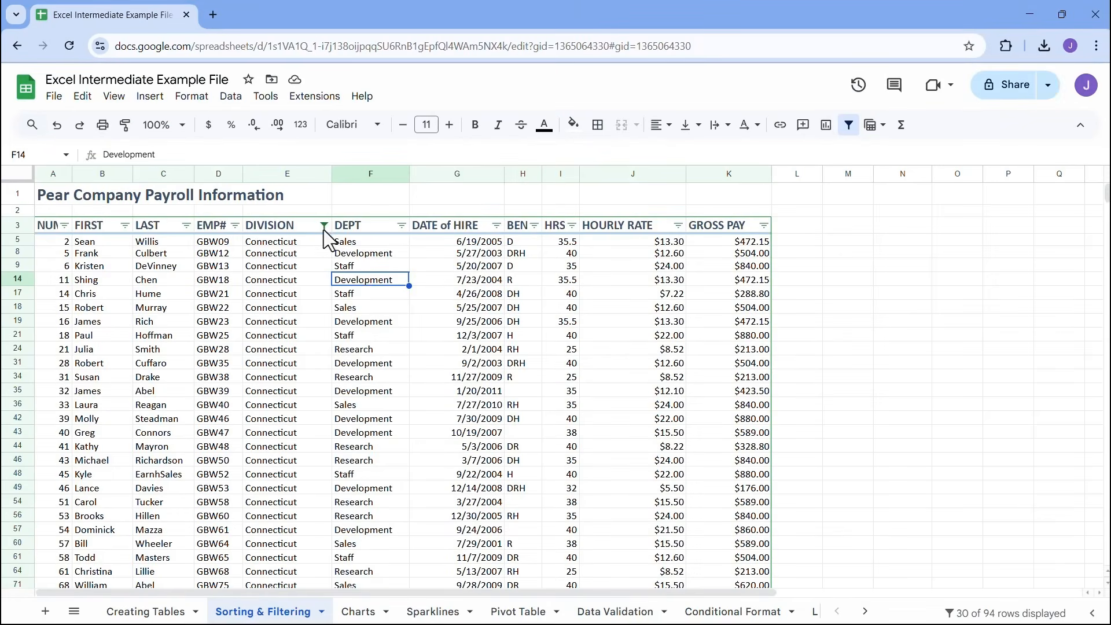
pyautogui.click(325, 225)
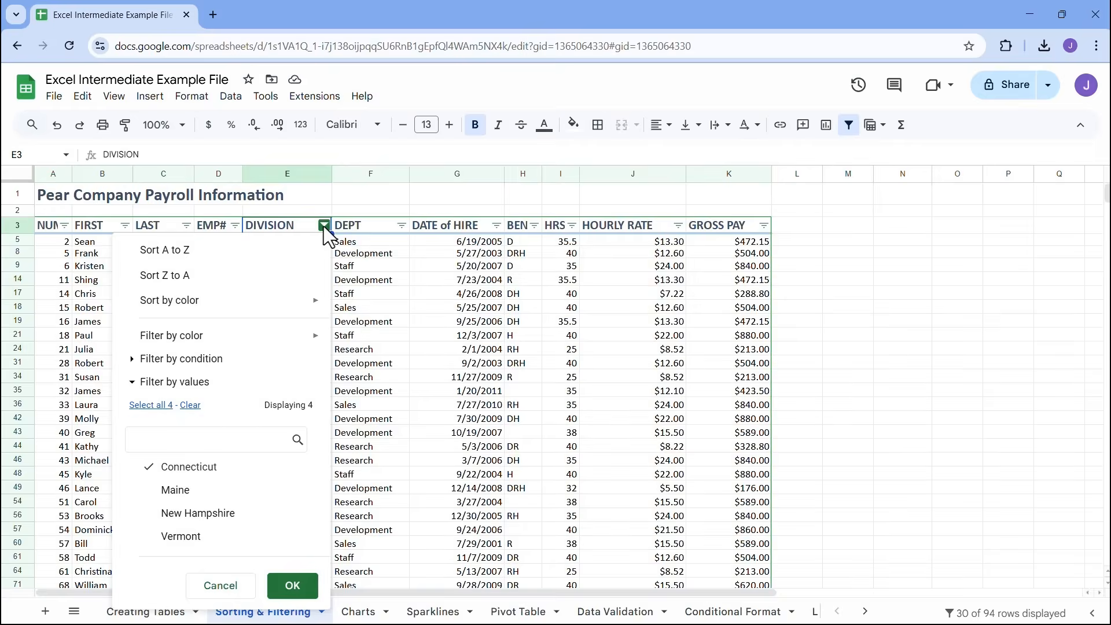
pyautogui.click(145, 406)
pyautogui.click(293, 585)
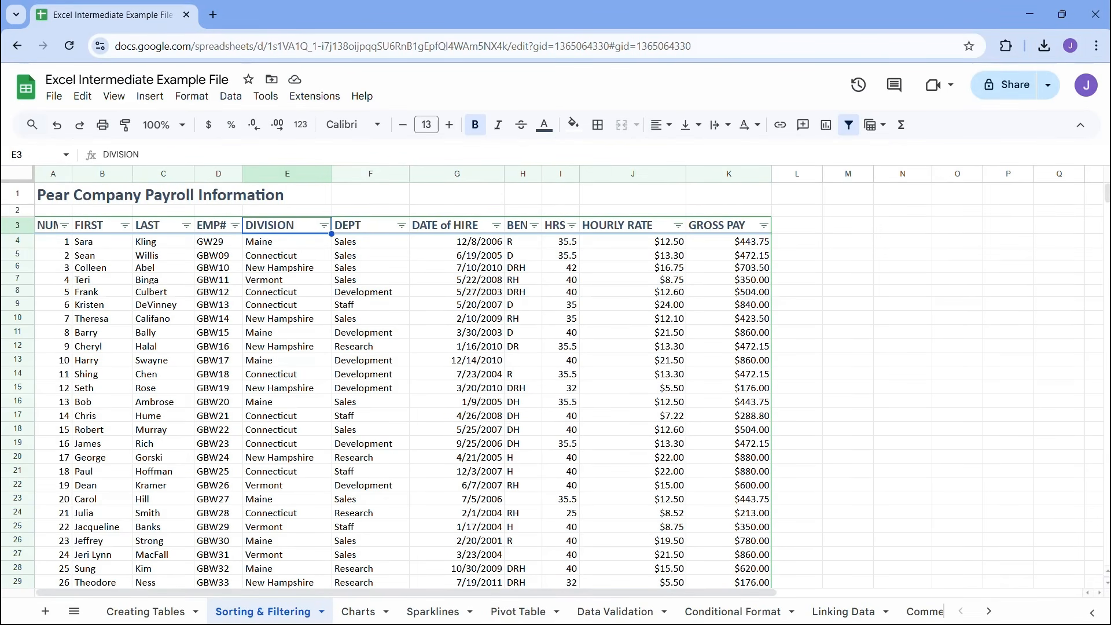
pyautogui.click(265, 320)
pyautogui.click(352, 293)
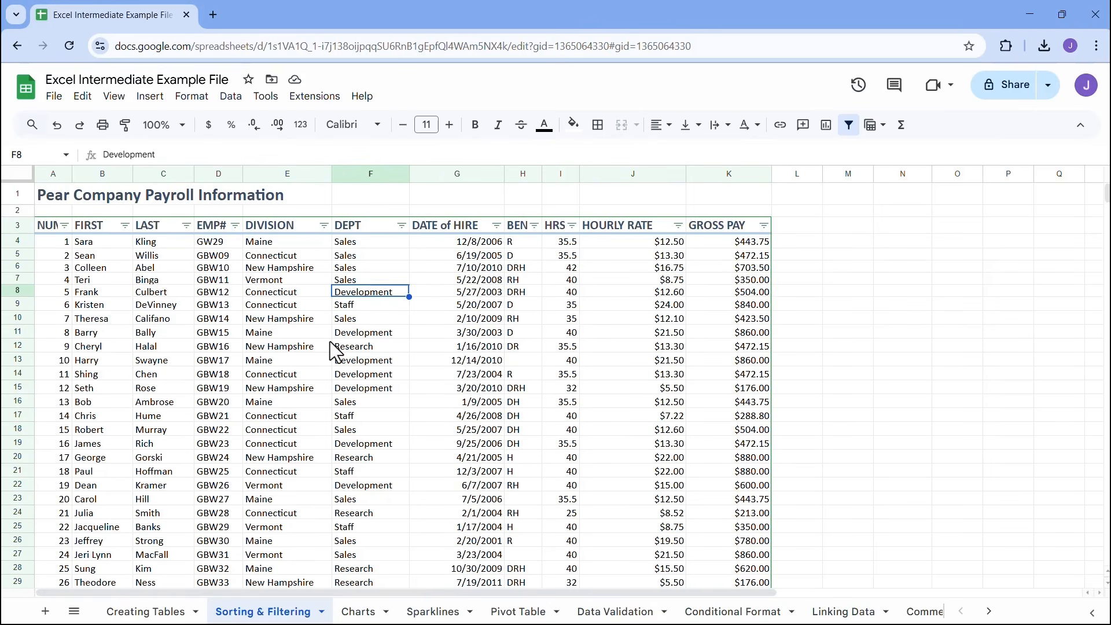
# Filter the DIVISION column by values to show only New Hampshire
pyautogui.click(323, 226)
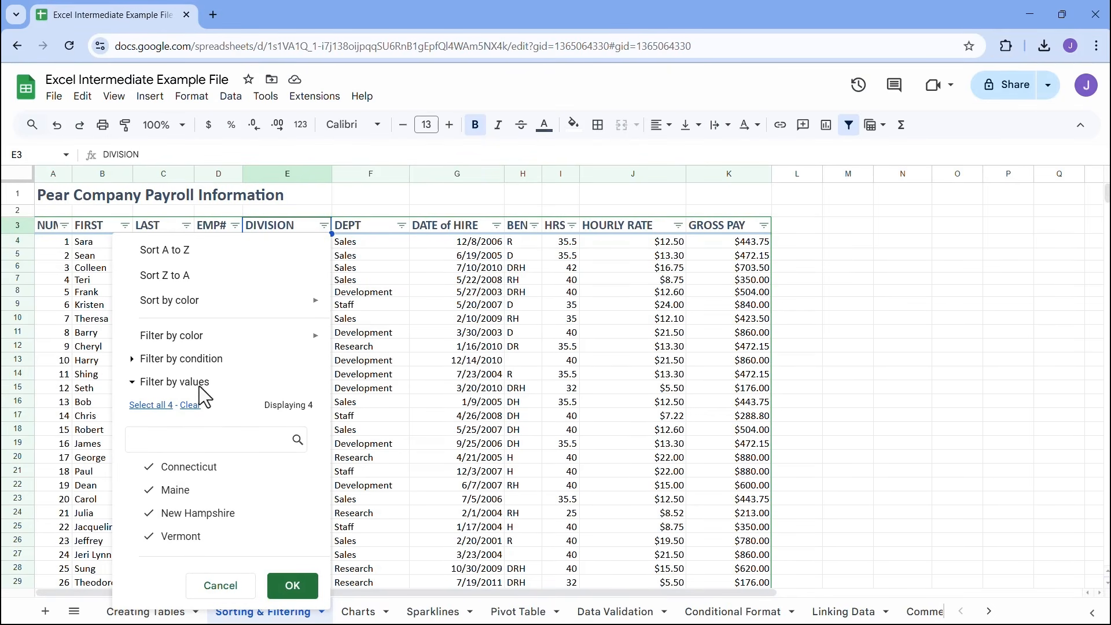
pyautogui.click(189, 406)
pyautogui.click(191, 514)
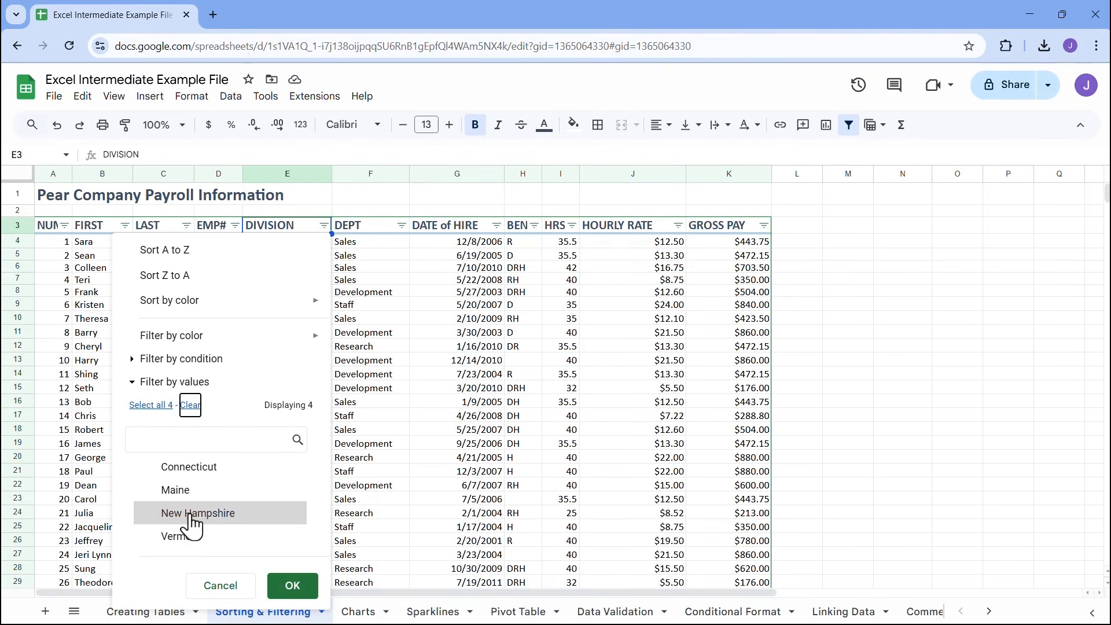
pyautogui.click(293, 585)
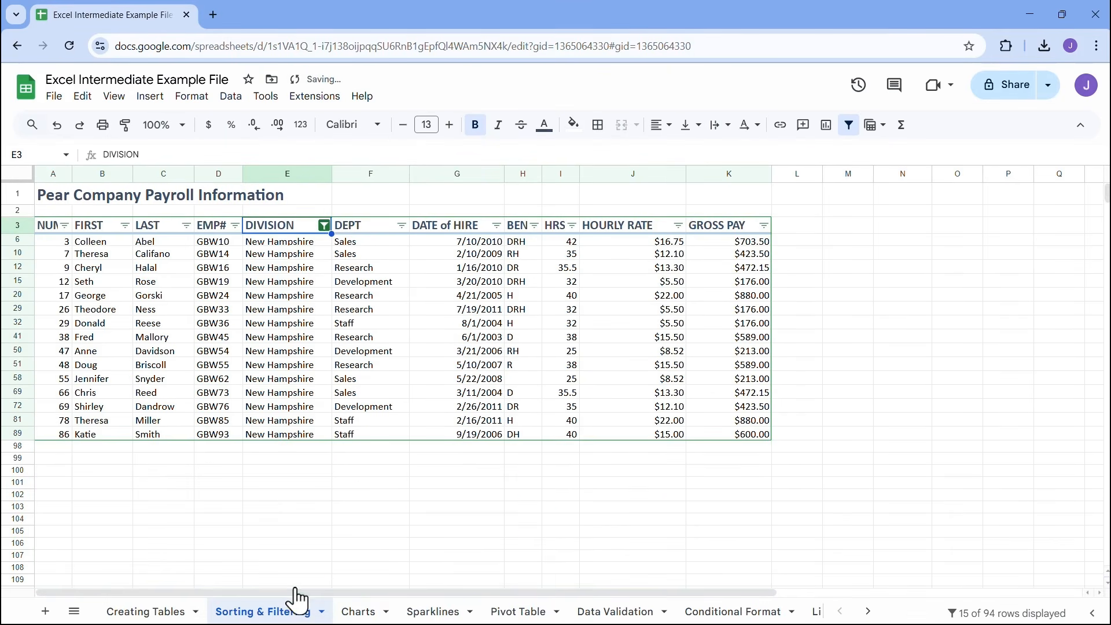
# Filter the DEPT column by values to show only Development, in addition to the New Hampshire division filter
pyautogui.click(401, 227)
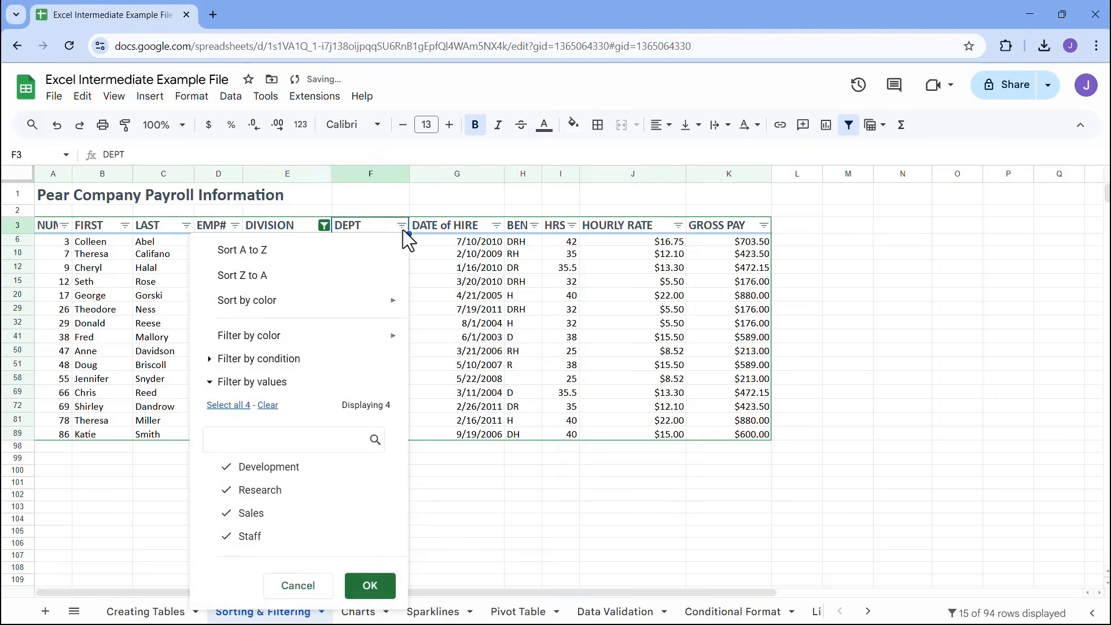
pyautogui.click(267, 405)
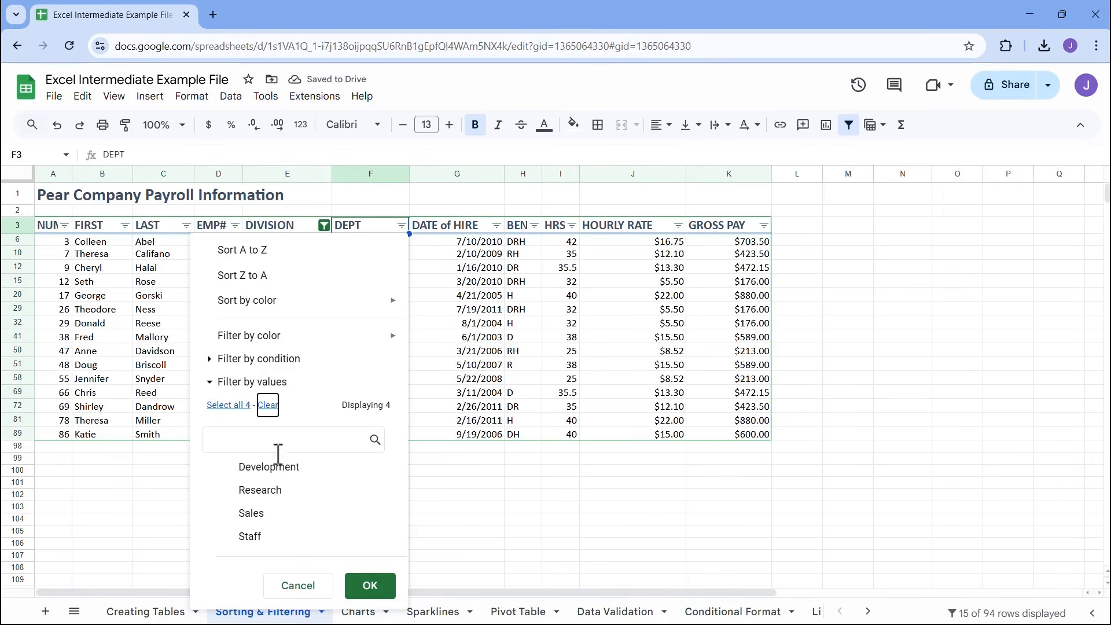
pyautogui.click(275, 474)
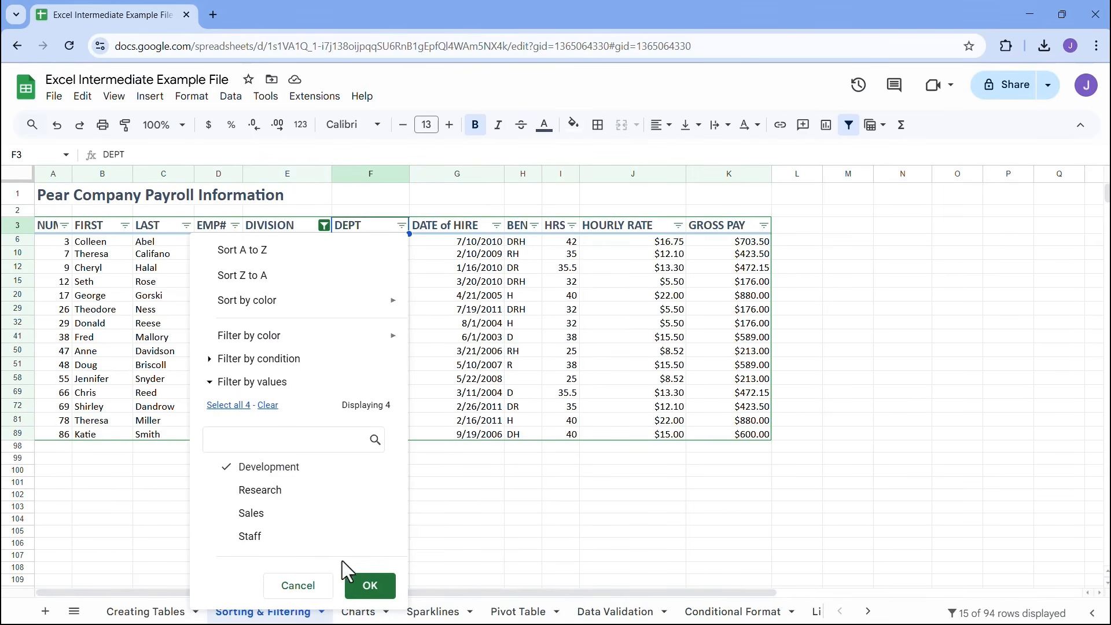
pyautogui.click(368, 590)
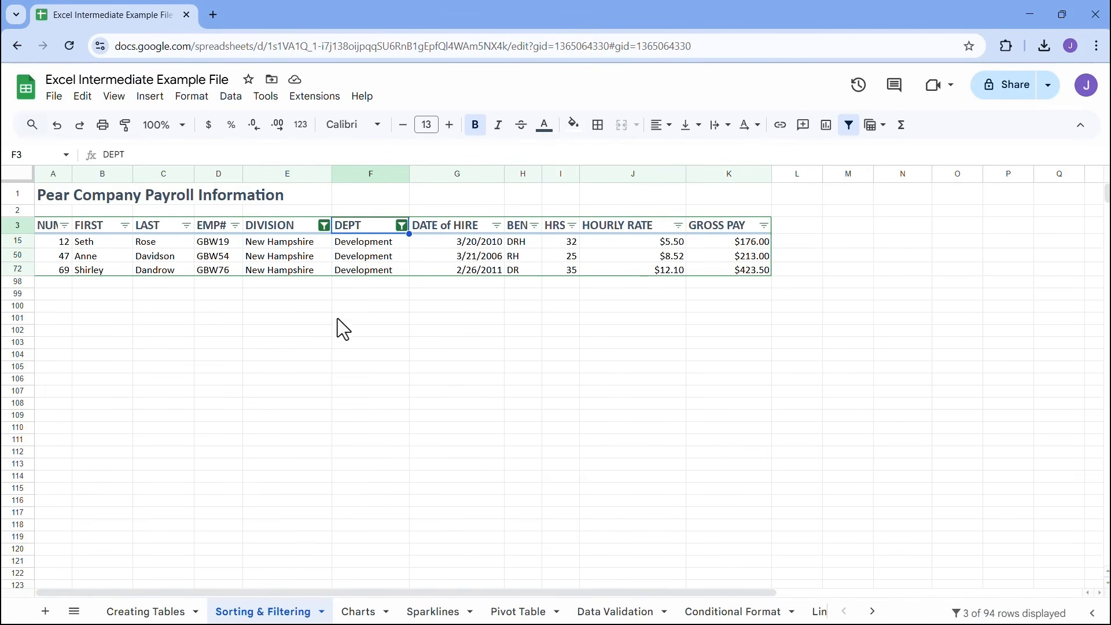
pyautogui.click(401, 225)
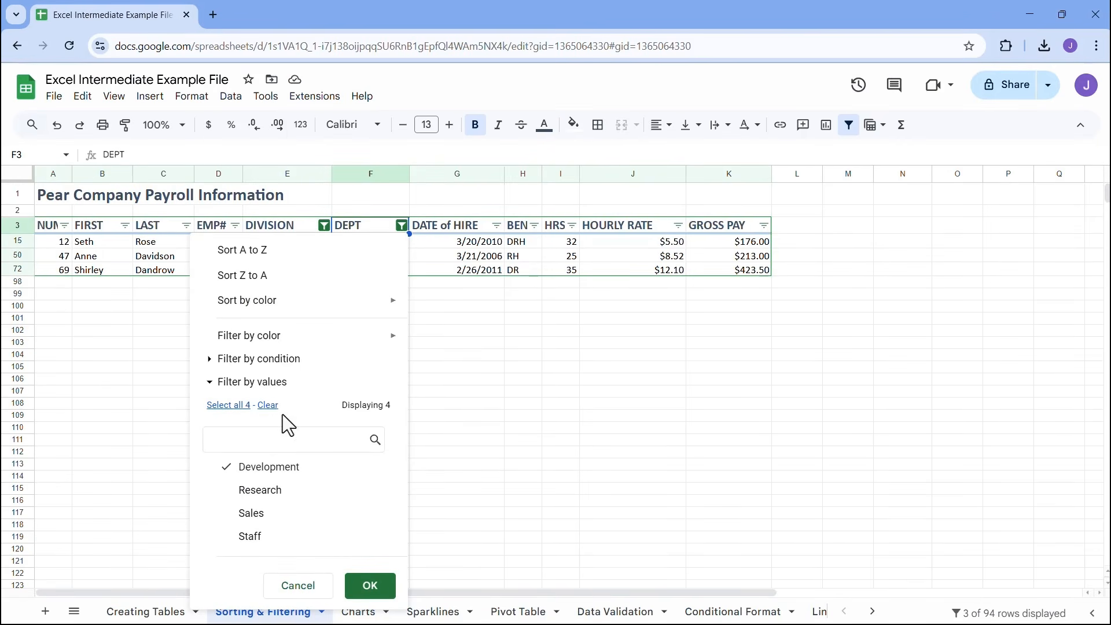
pyautogui.click(442, 245)
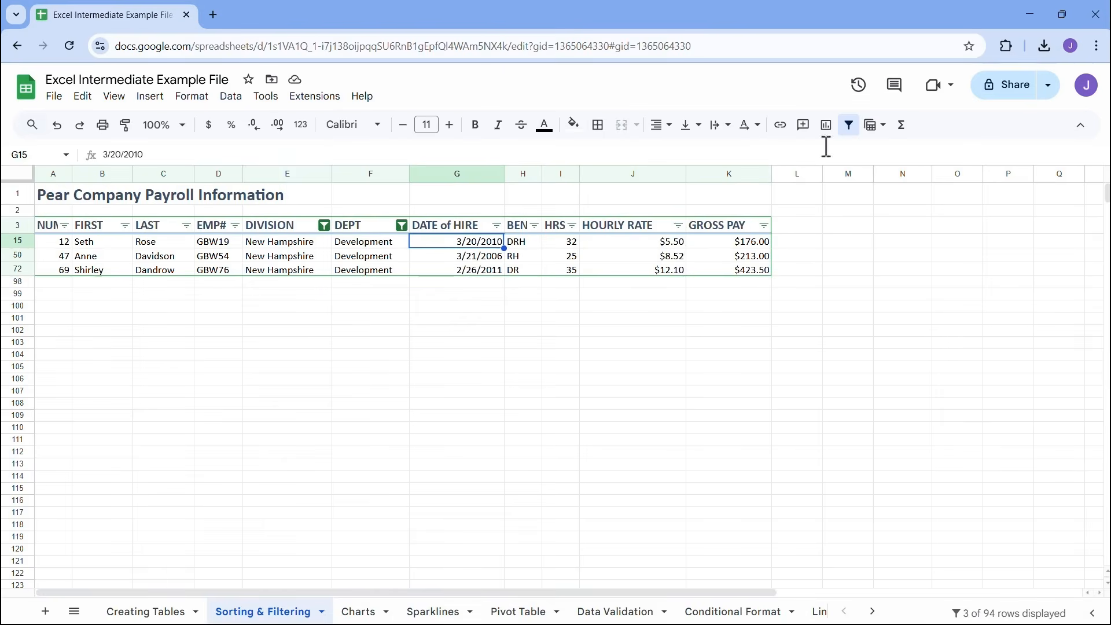
# Remove the filter from the payroll table to clear all criteria, and create a fresh filter on the same data
pyautogui.click(849, 125)
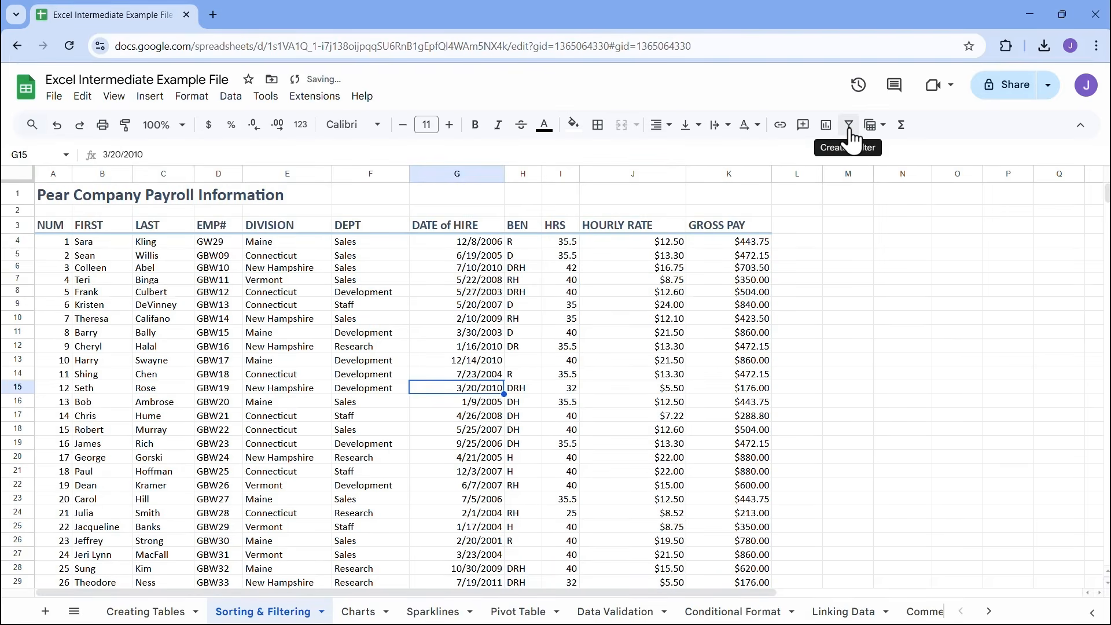
pyautogui.click(850, 129)
pyautogui.click(849, 125)
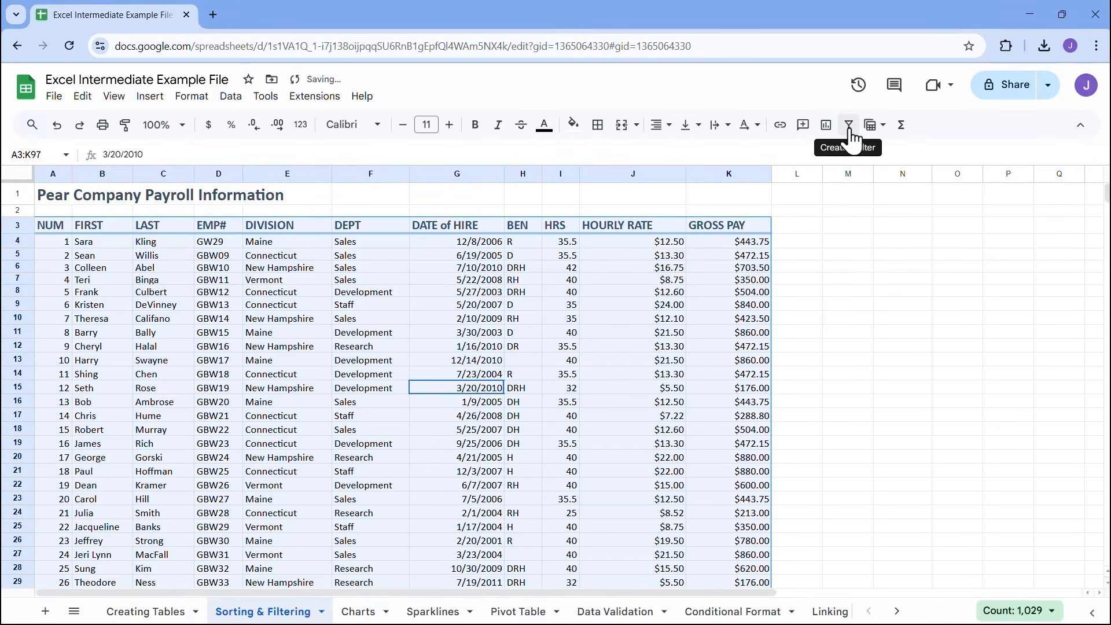
pyautogui.click(850, 130)
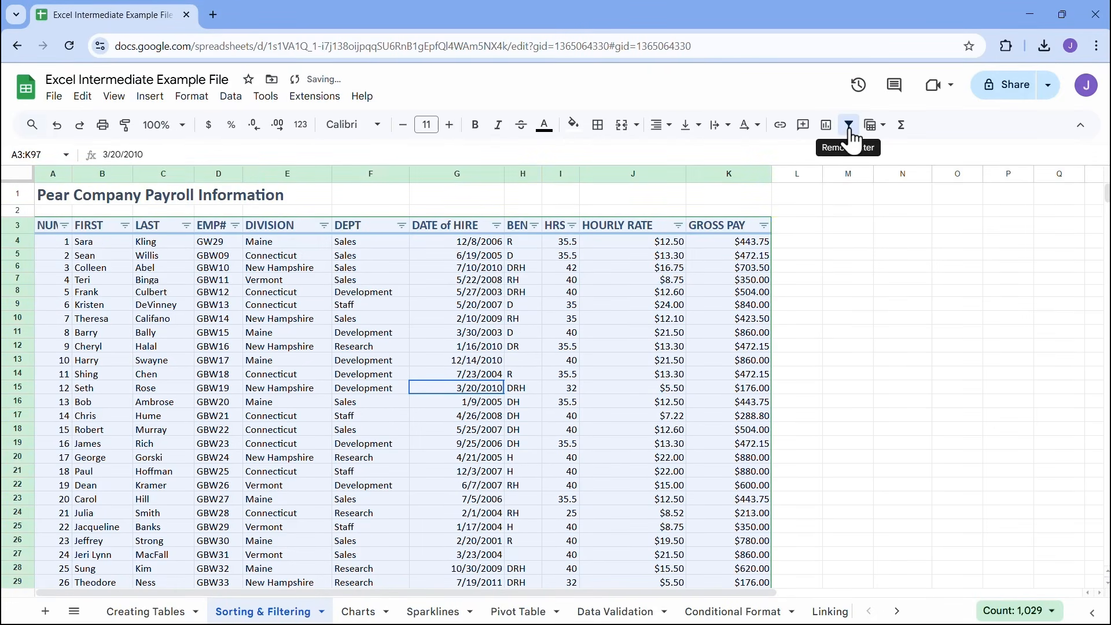
pyautogui.click(374, 278)
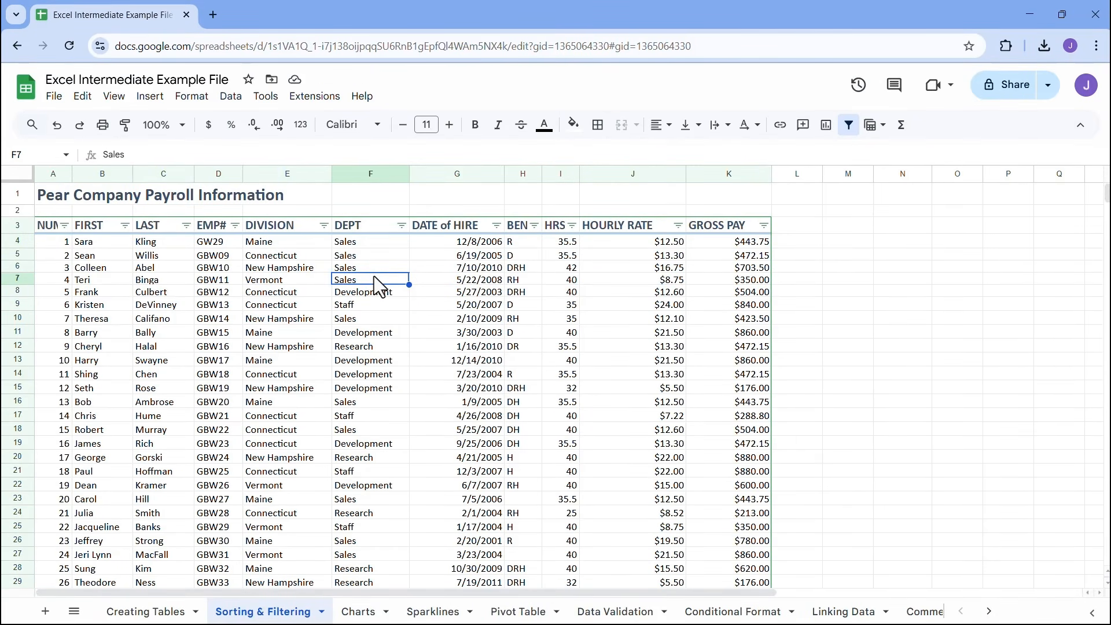
# Examine the filter-by-condition and filter-by-values sections of the DIVISION column's filter
pyautogui.click(323, 225)
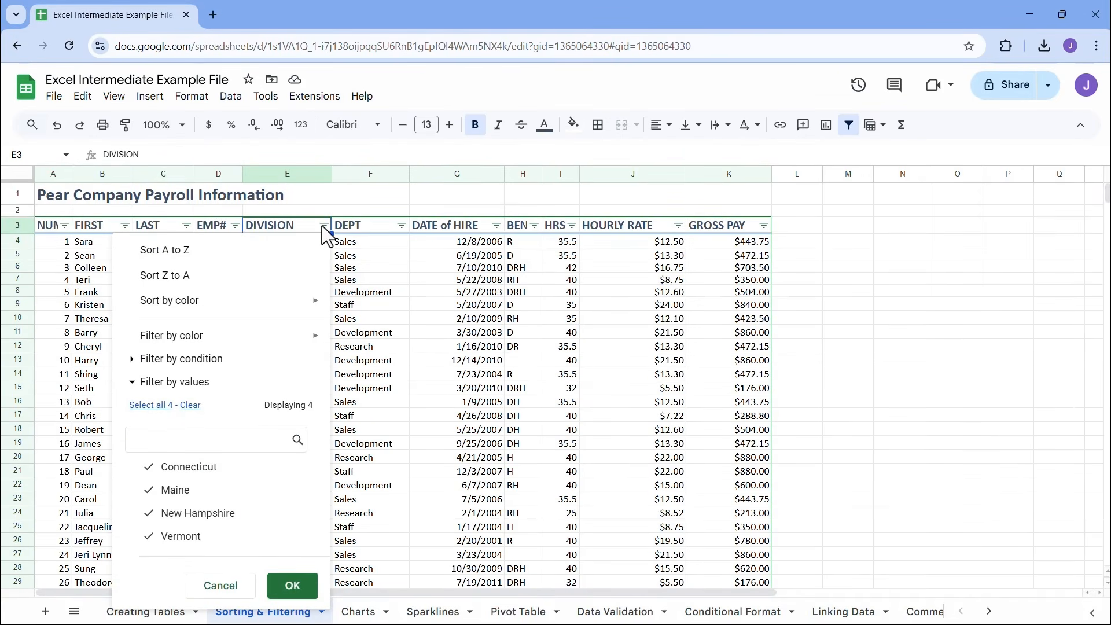
pyautogui.moveTo(304, 342)
pyautogui.click(133, 359)
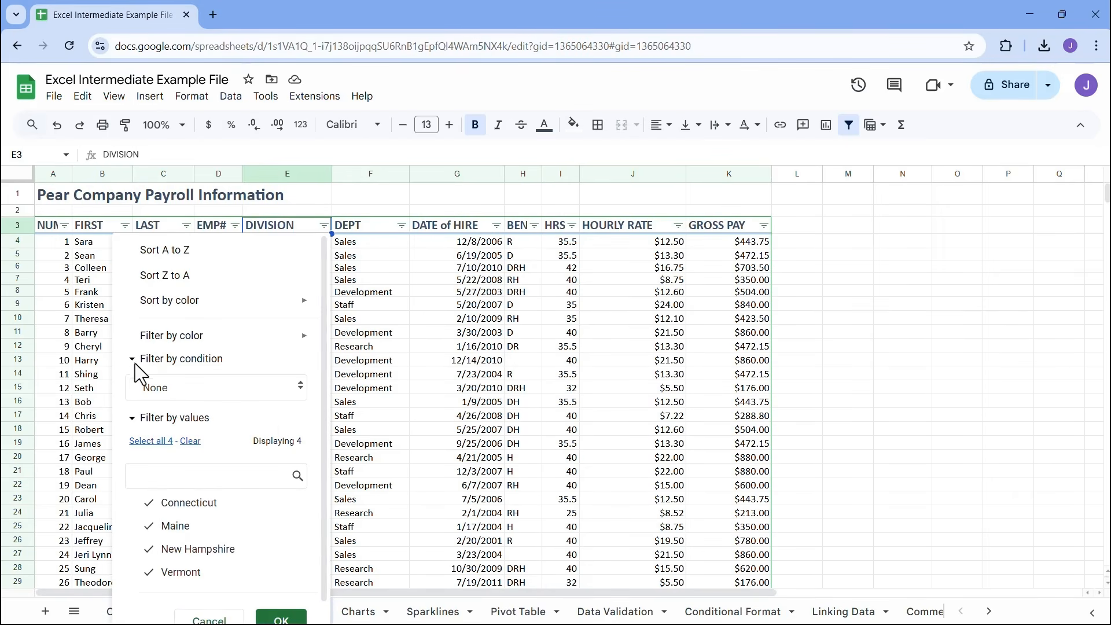
pyautogui.click(153, 386)
pyautogui.moveTo(265, 437); pyautogui.dragTo(267, 460)
pyautogui.click(270, 359)
pyautogui.click(205, 384)
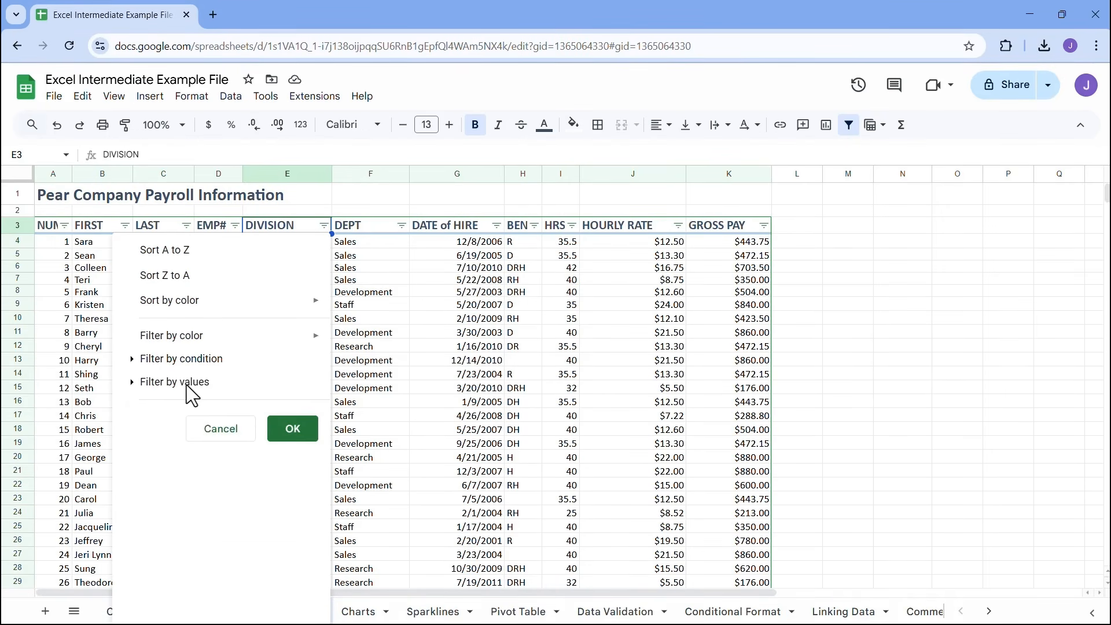
pyautogui.click(157, 384)
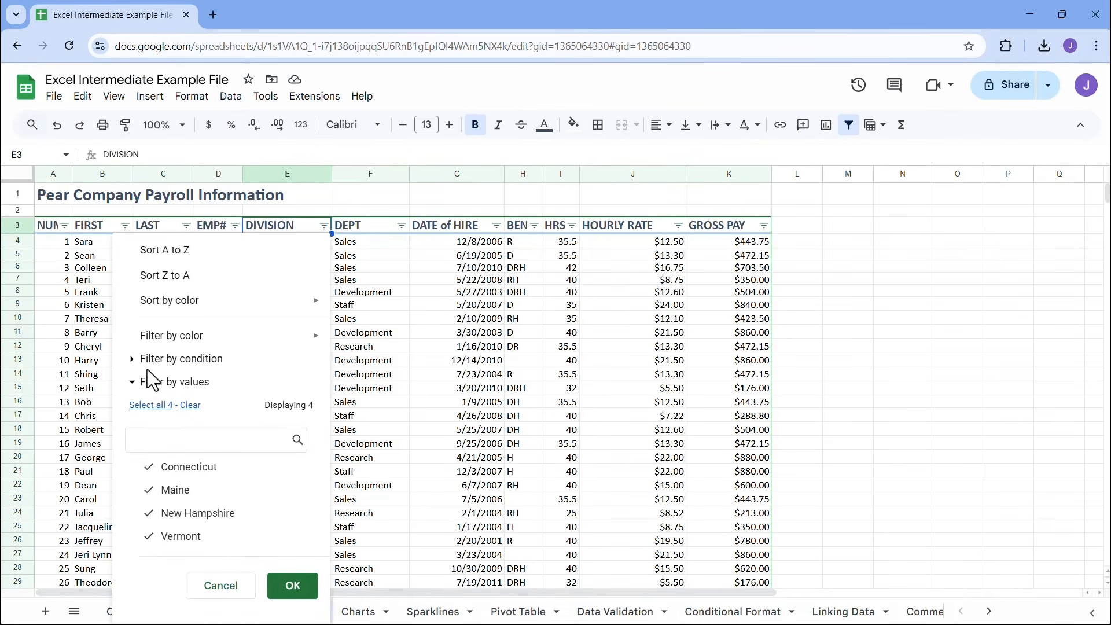
# Review all filter conditions offered for the DIVISION column, from the empty and text rules to custom formula, without applying one
pyautogui.click(133, 359)
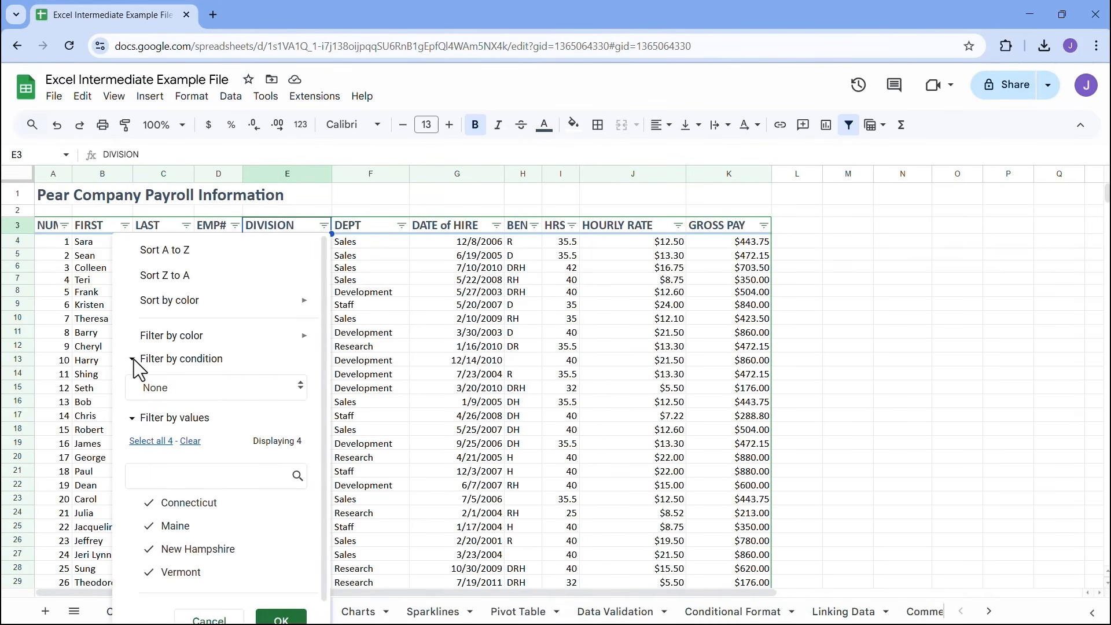
pyautogui.click(303, 395)
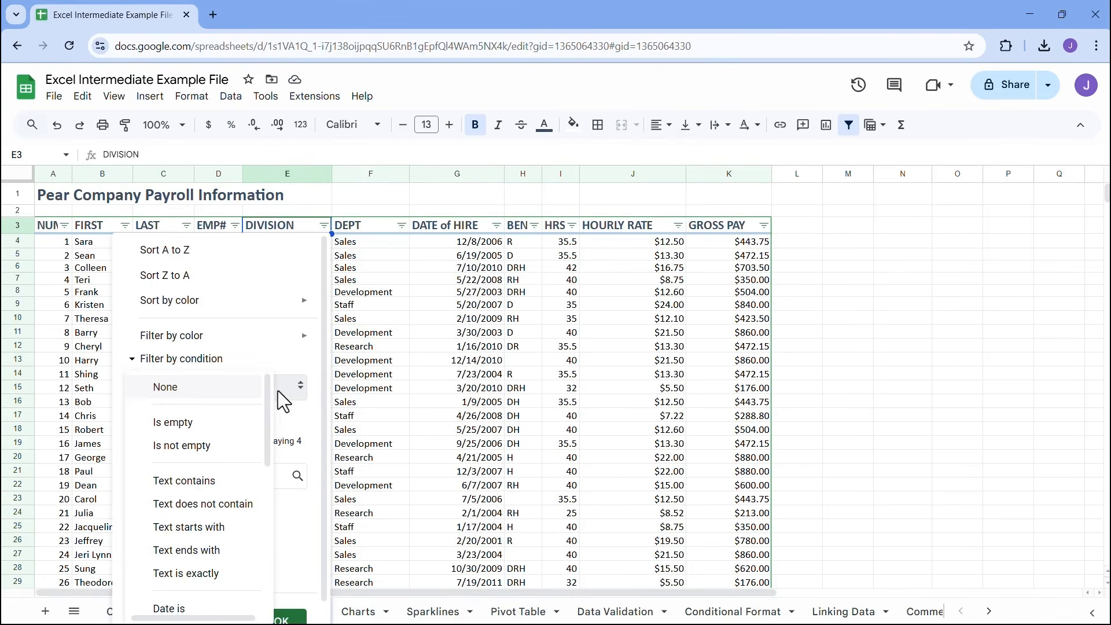
pyautogui.moveTo(268, 391); pyautogui.dragTo(266, 400)
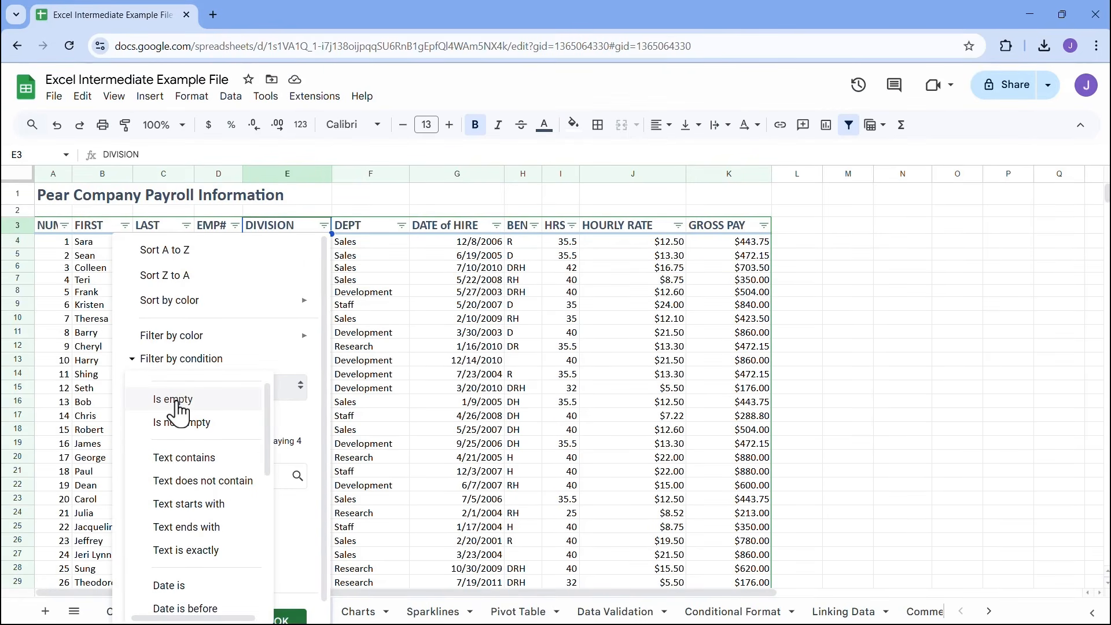
pyautogui.moveTo(262, 401); pyautogui.dragTo(266, 432)
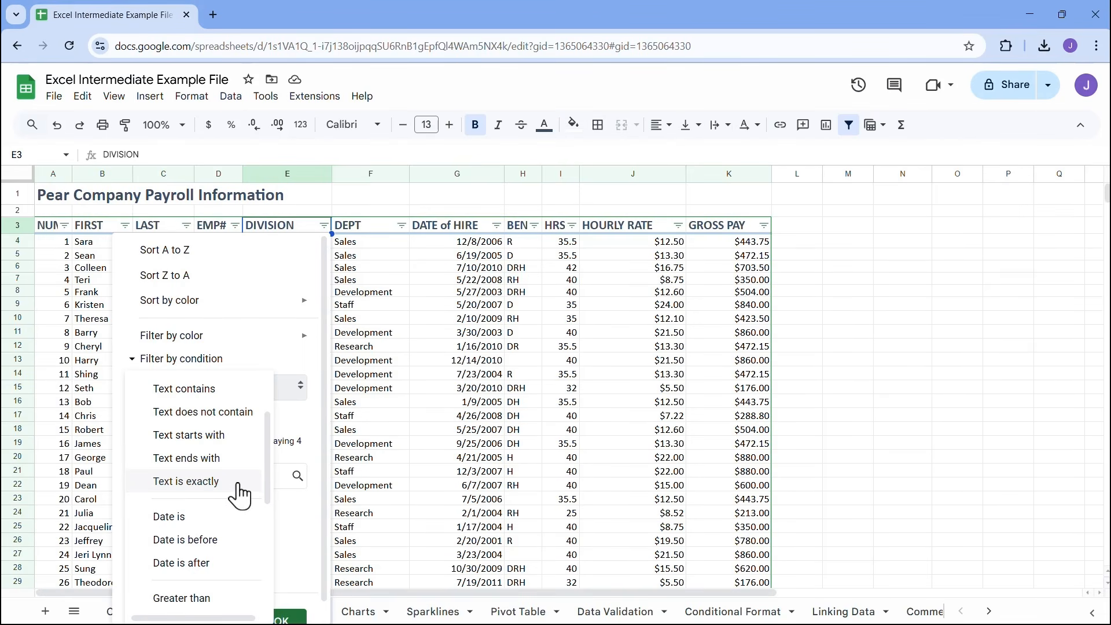
pyautogui.moveTo(265, 449); pyautogui.dragTo(270, 492)
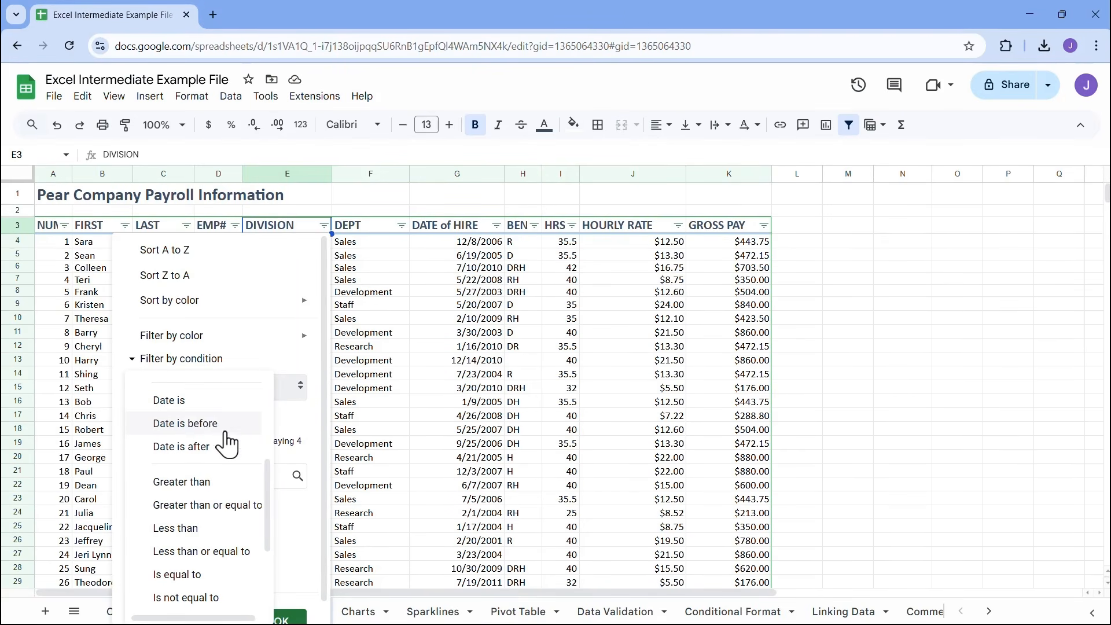
pyautogui.moveTo(269, 480); pyautogui.dragTo(269, 515)
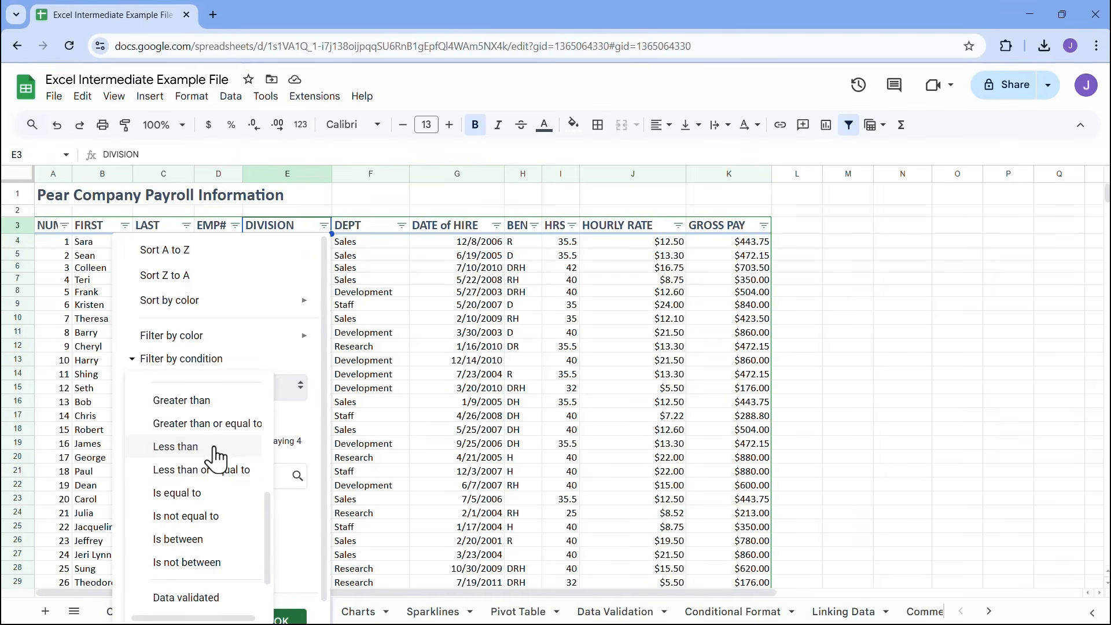
pyautogui.moveTo(271, 527); pyautogui.dragTo(274, 564)
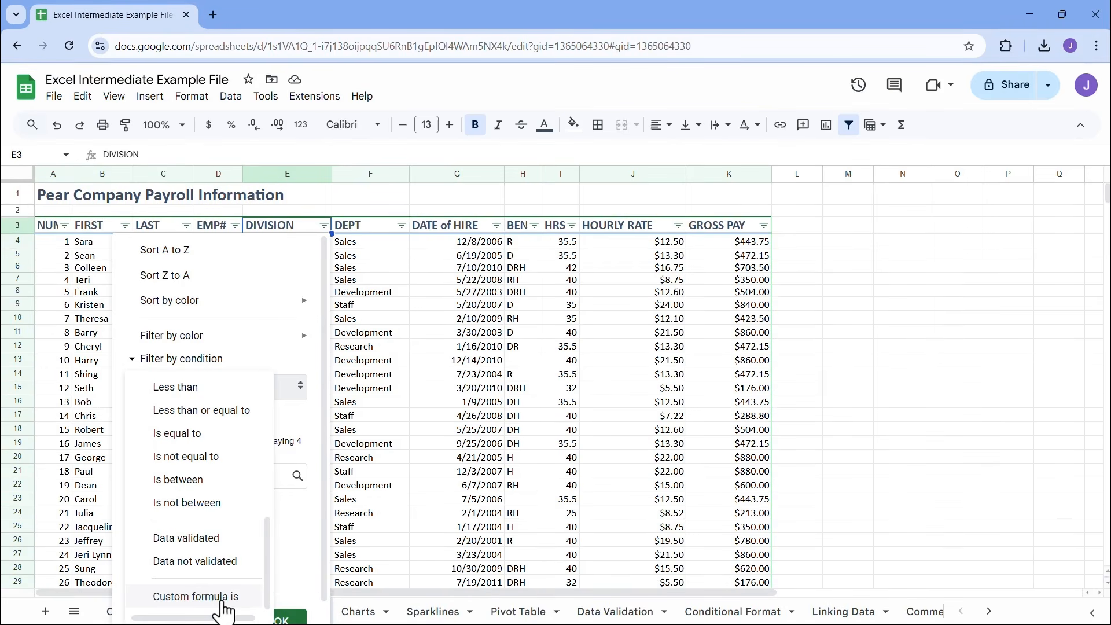
pyautogui.click(289, 361)
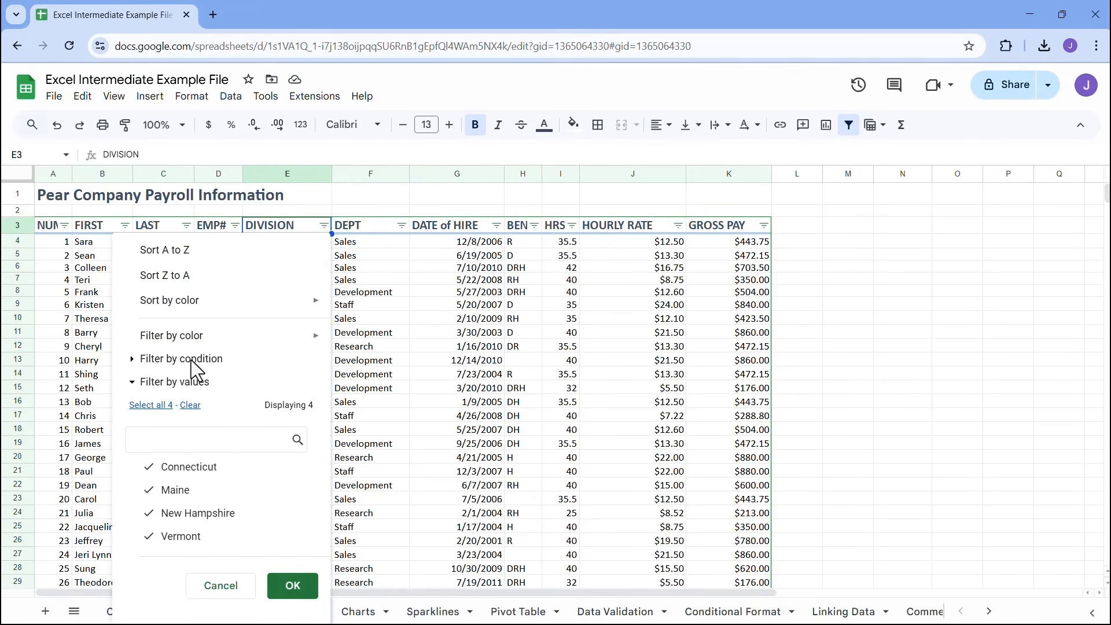
pyautogui.click(220, 585)
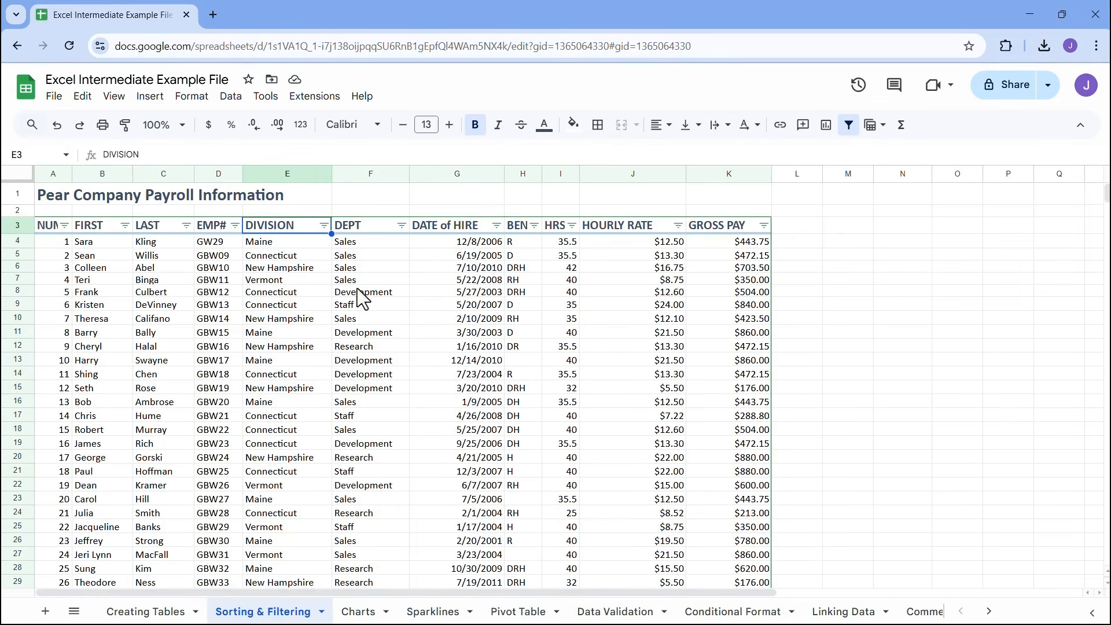
pyautogui.click(384, 291)
pyautogui.click(388, 280)
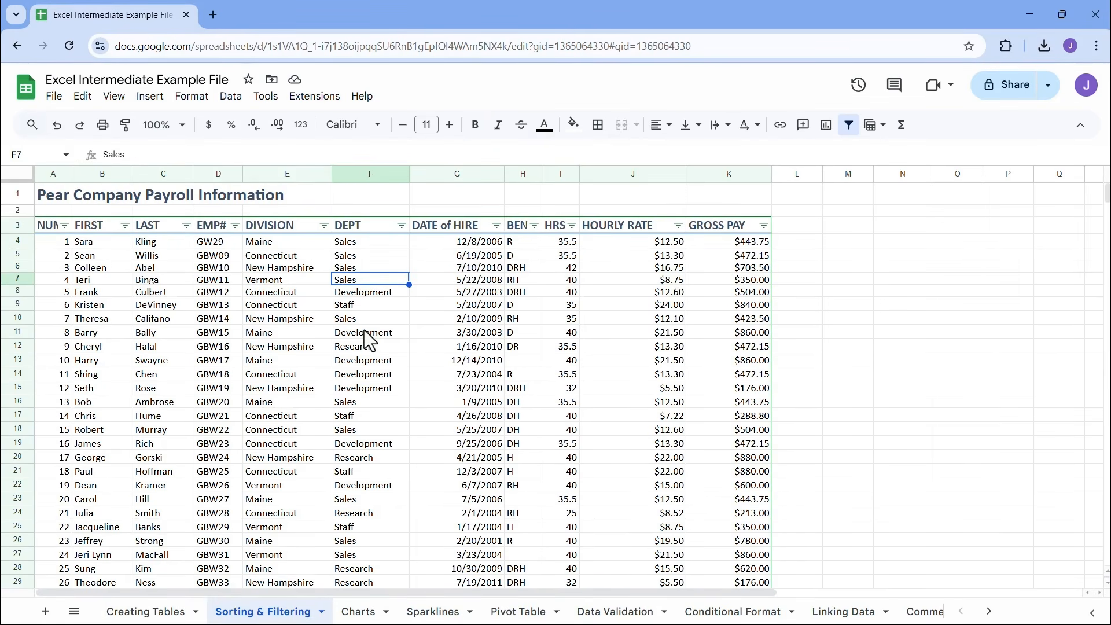
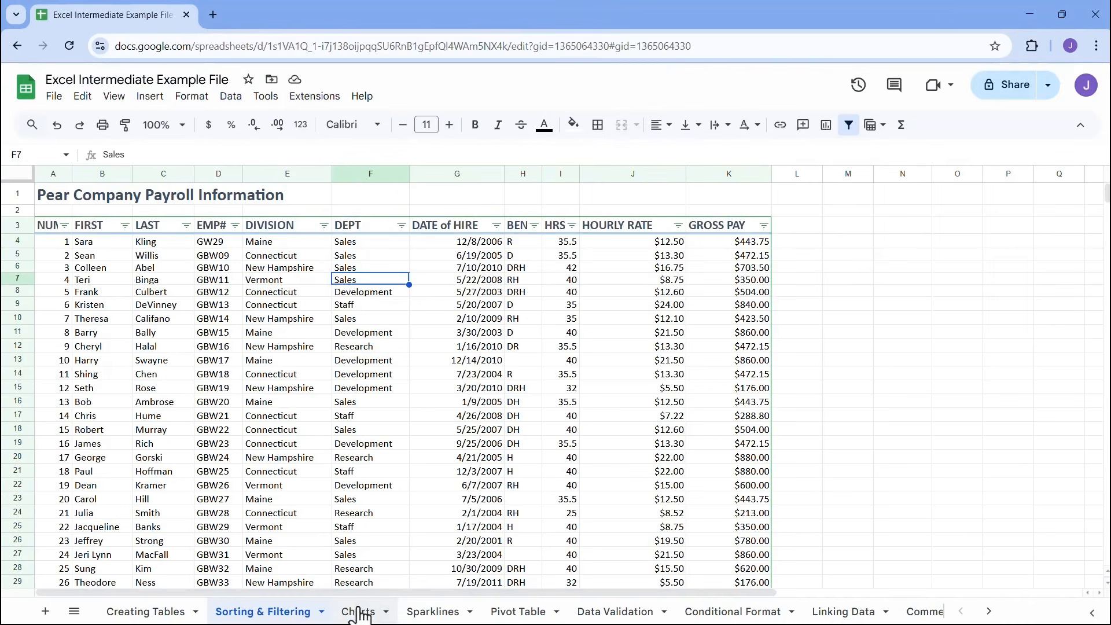
# On the Charts sheet, insert a chart from the 2023 Sales Report data in A3:E8, including the header row
pyautogui.click(355, 597)
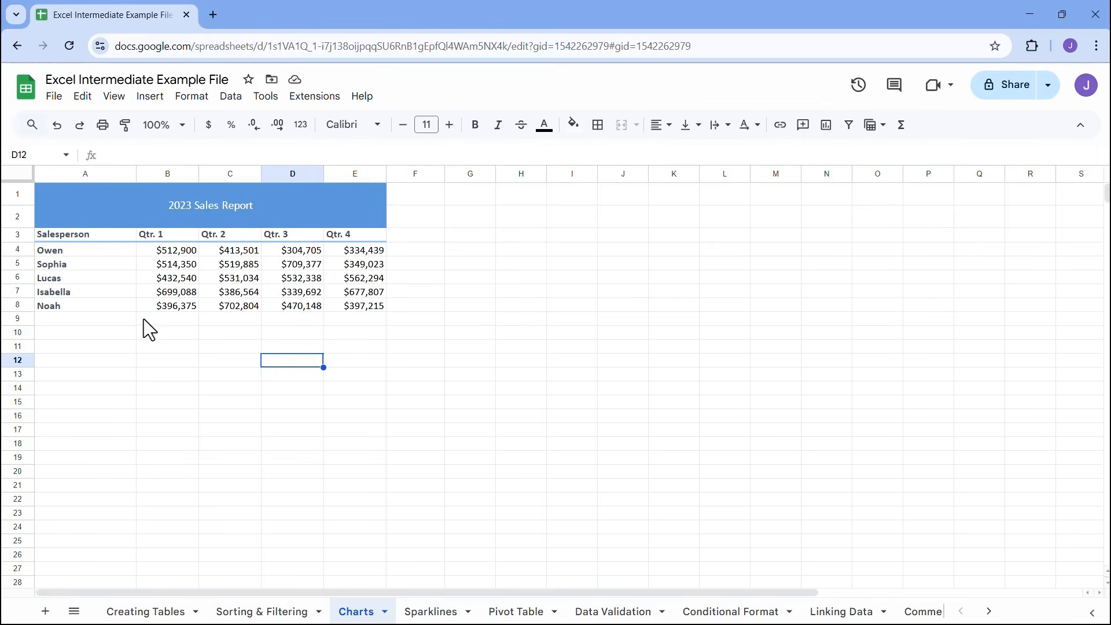
pyautogui.moveTo(105, 236)
pyautogui.mouseDown()
pyautogui.moveTo(136, 205)
pyautogui.moveTo(215, 224)
pyautogui.moveTo(356, 222)
pyautogui.mouseUp()
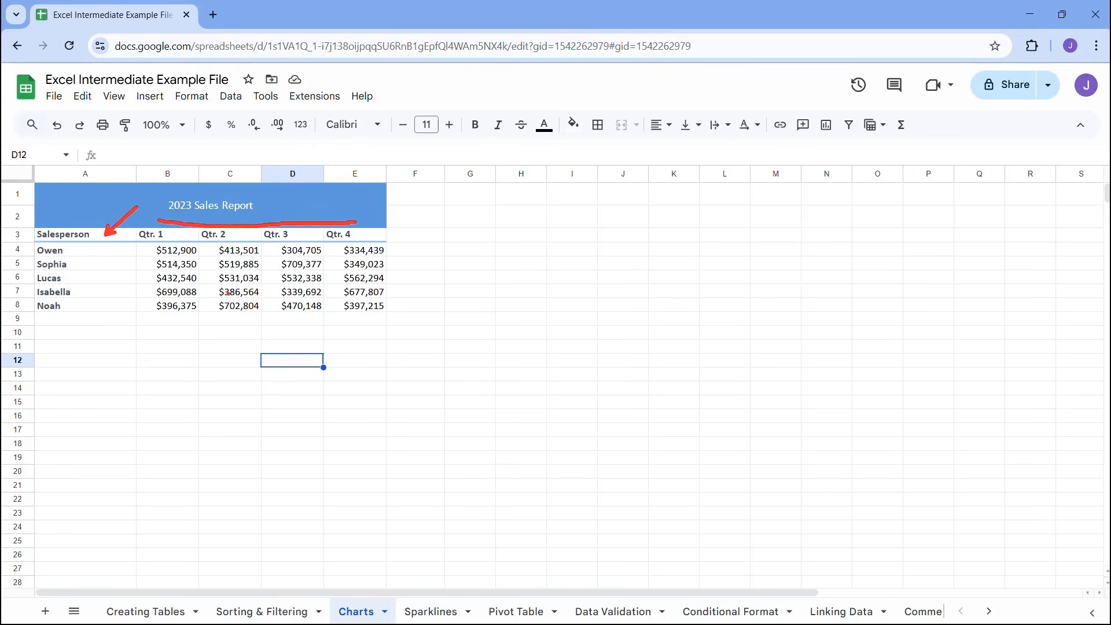
pyautogui.press('Escape')
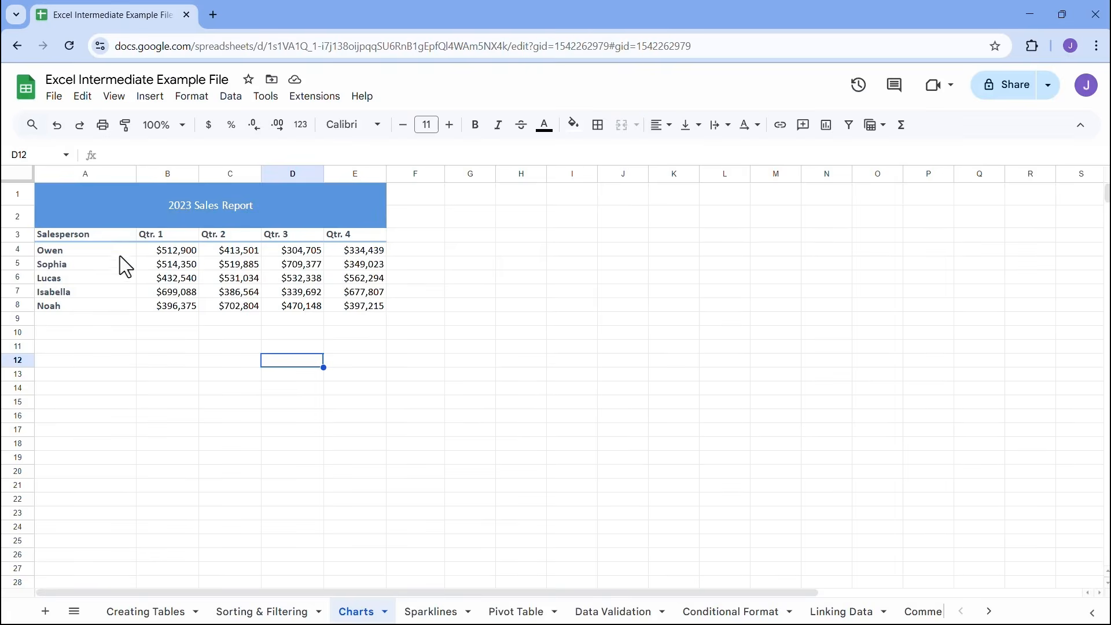
pyautogui.click(94, 236)
pyautogui.moveTo(94, 236); pyautogui.dragTo(357, 309)
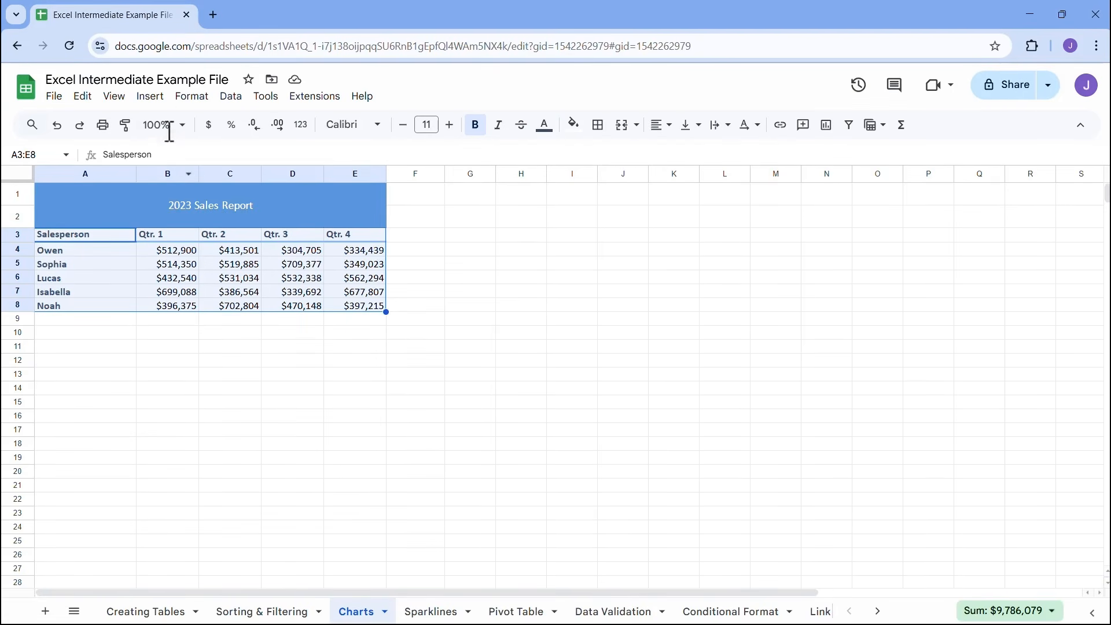
pyautogui.click(159, 98)
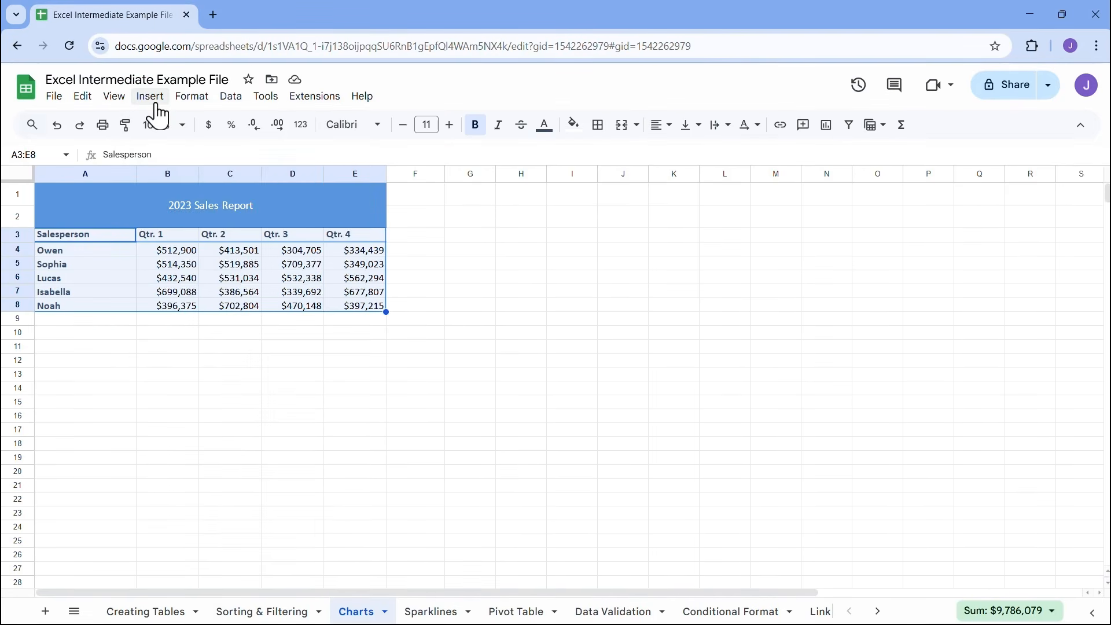
pyautogui.click(152, 96)
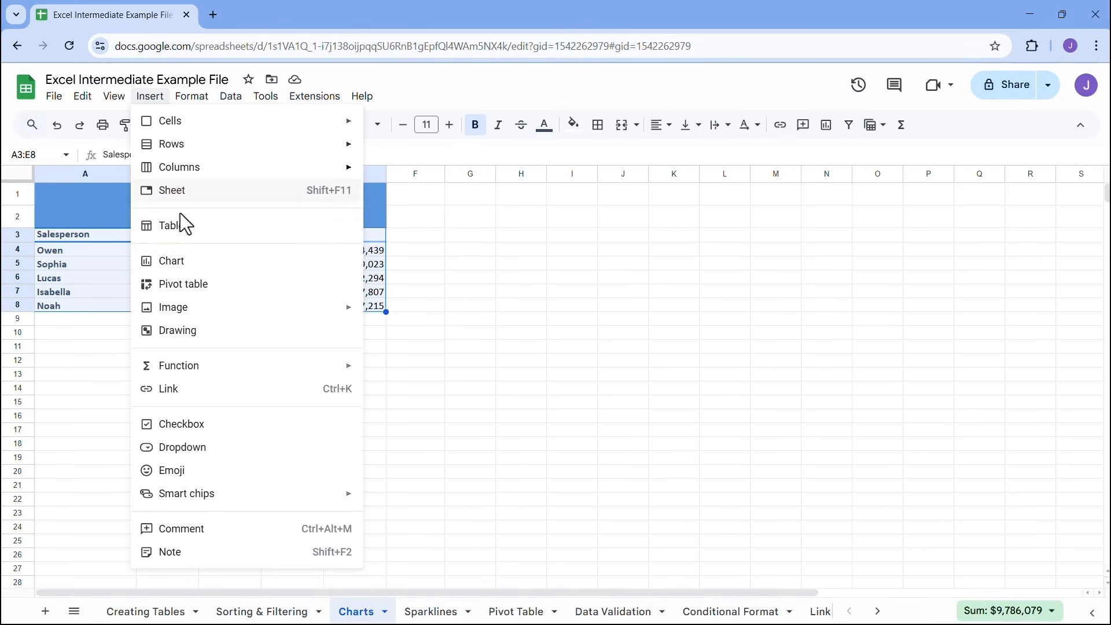
pyautogui.click(174, 260)
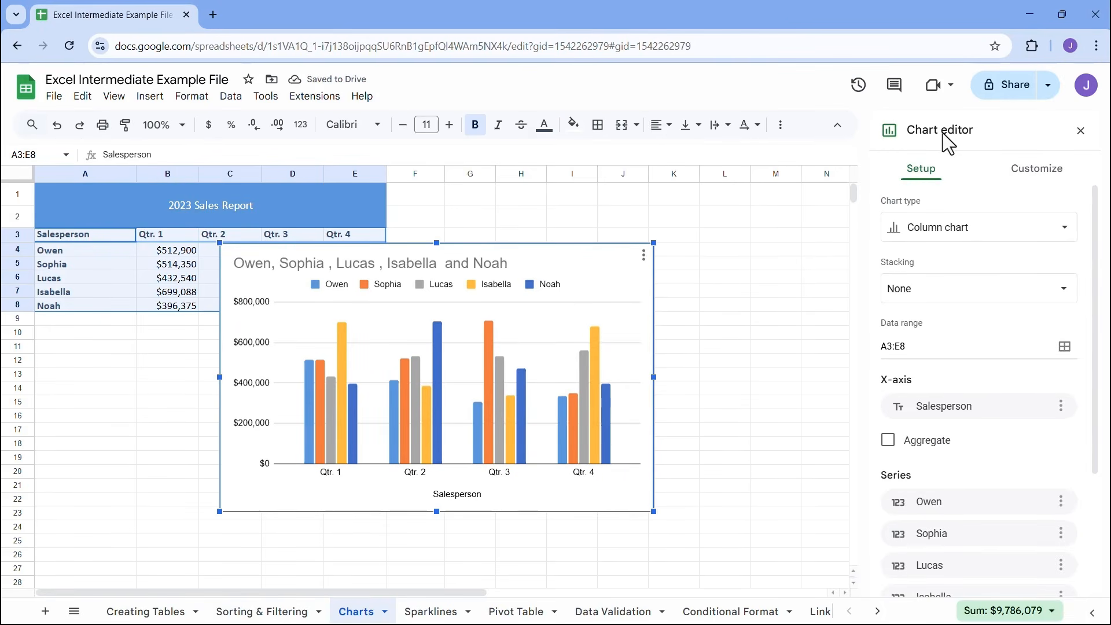
# Move the chart beside the sales table and shrink it to span about columns F to M and rows 1 to 16
pyautogui.moveTo(519, 248); pyautogui.dragTo(706, 196)
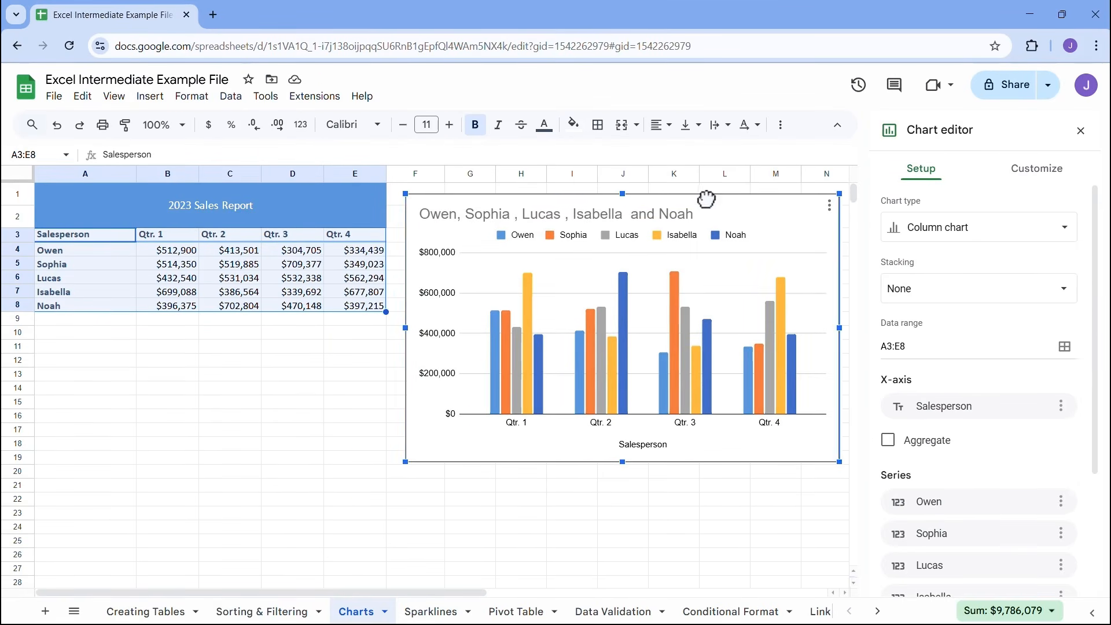
pyautogui.moveTo(836, 194); pyautogui.dragTo(665, 195)
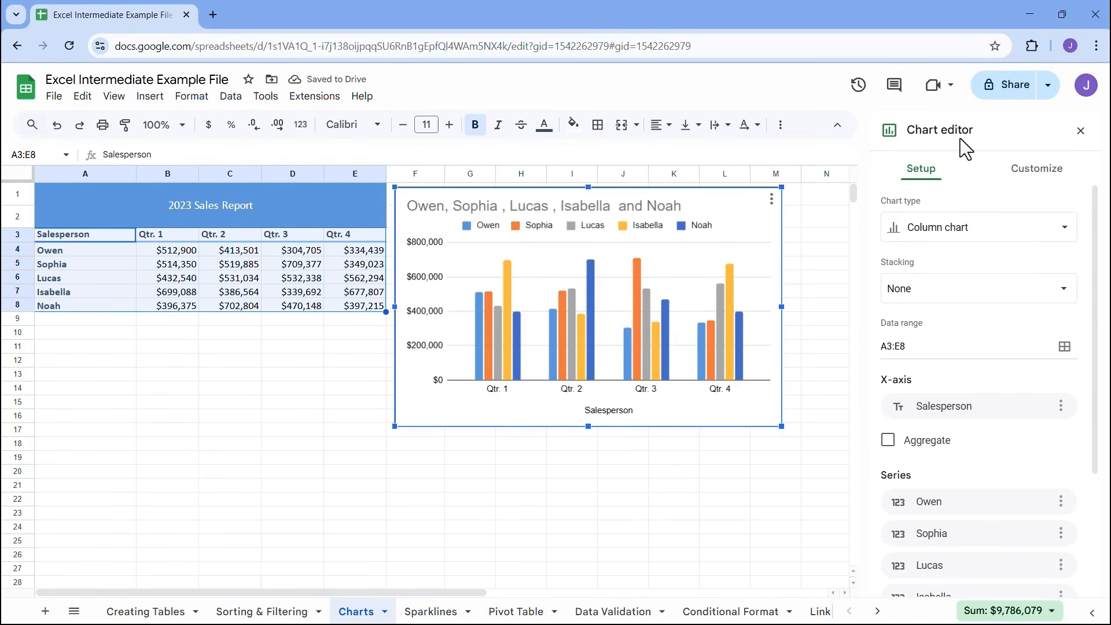
pyautogui.moveTo(890, 154); pyautogui.dragTo(955, 179)
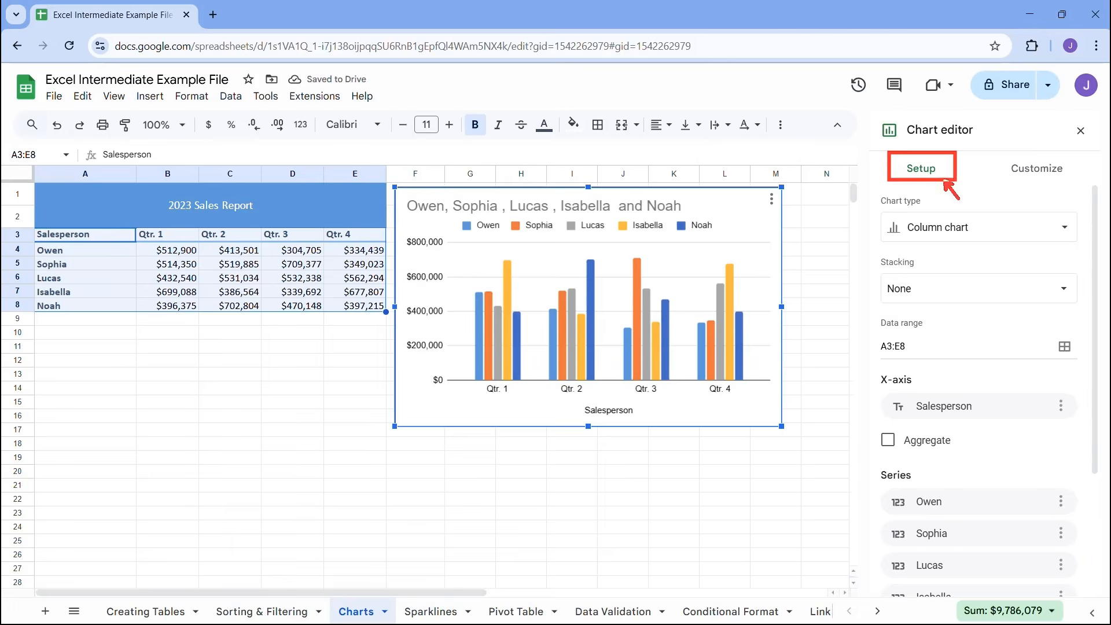
pyautogui.moveTo(998, 151); pyautogui.dragTo(1079, 180)
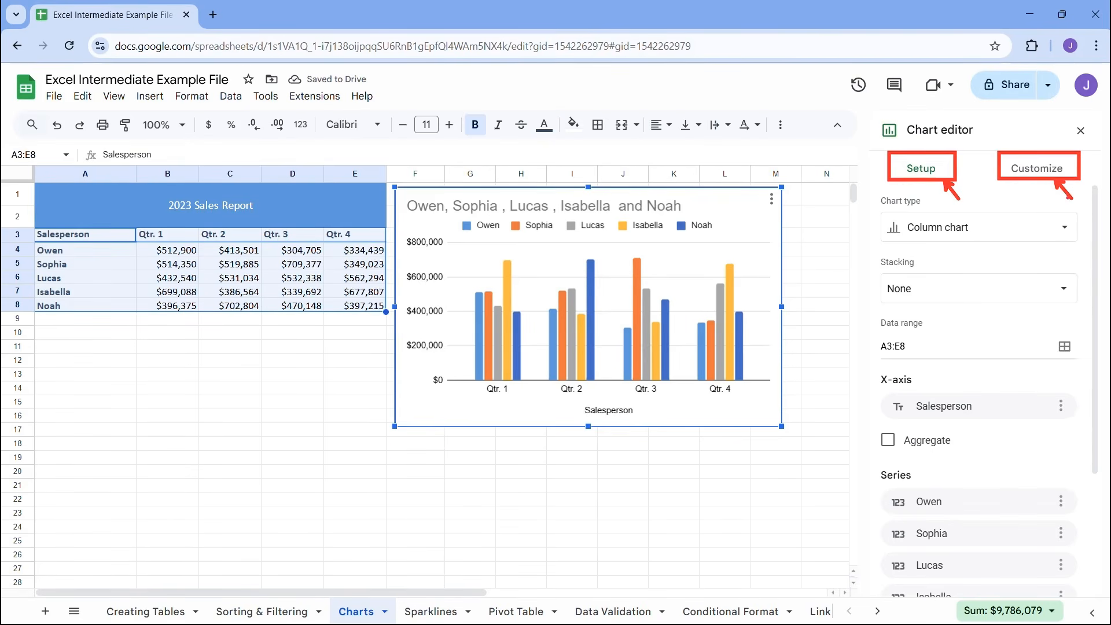
pyautogui.press('Escape')
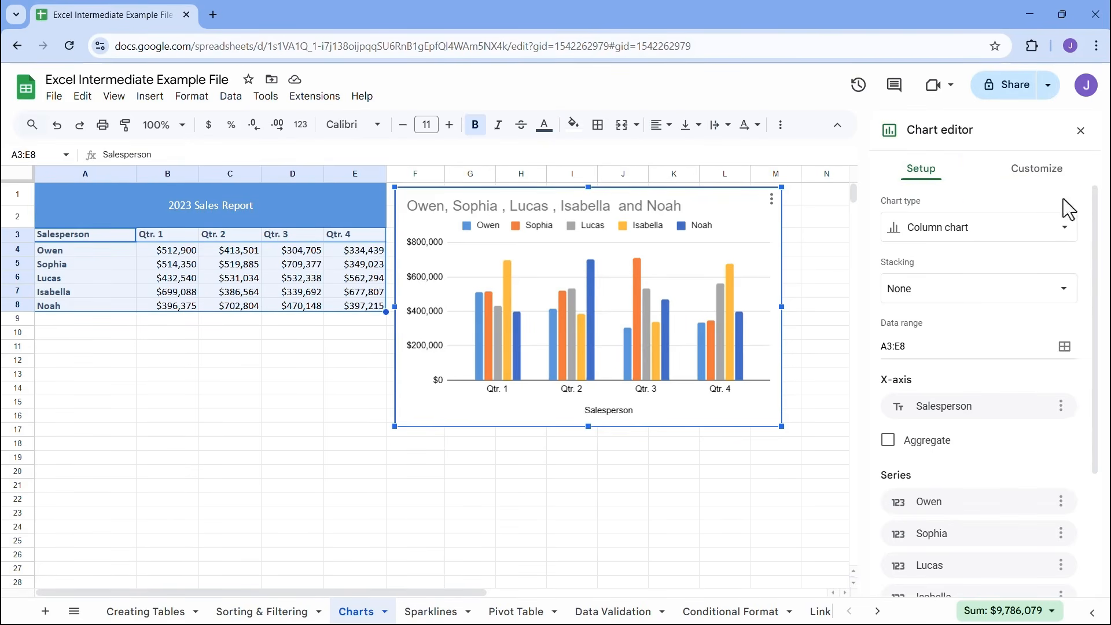
# Review the available chart types, from the suggested, line and area charts to the pie, scatter, map and other types
pyautogui.click(934, 248)
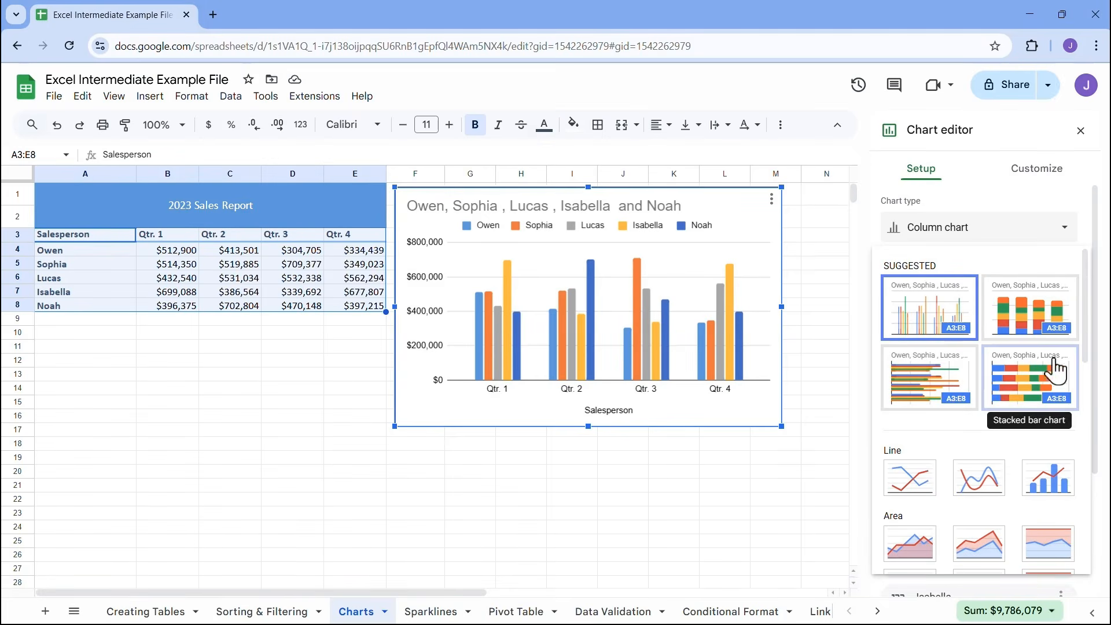
pyautogui.moveTo(1087, 297); pyautogui.dragTo(1090, 350)
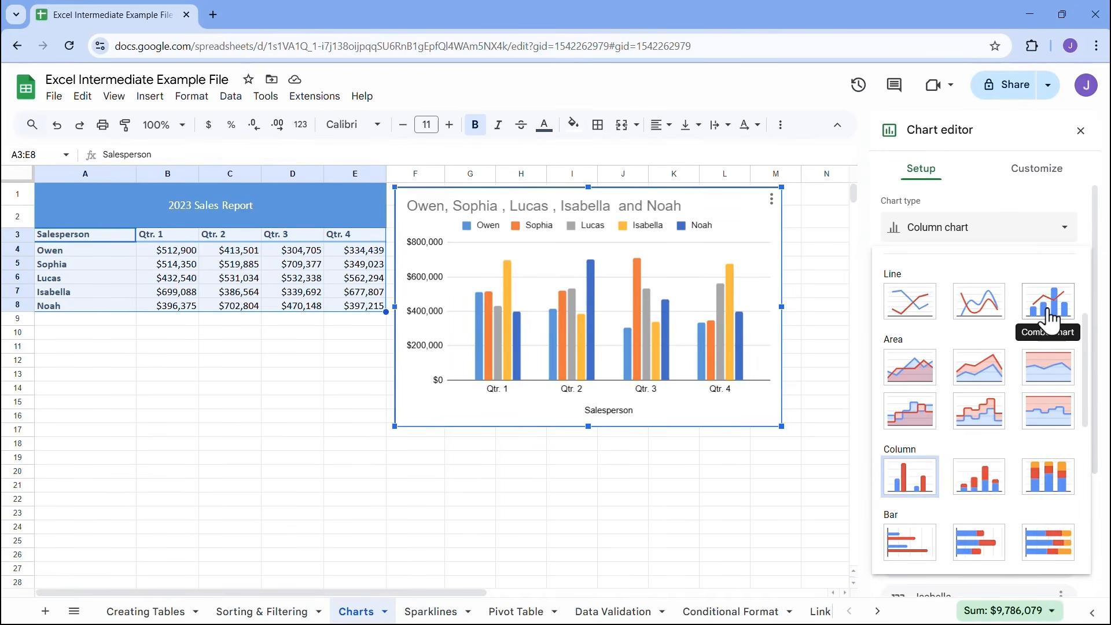
pyautogui.scroll(-1, 964, 376)
pyautogui.scroll(-1, 962, 375)
pyautogui.scroll(-1, 922, 389)
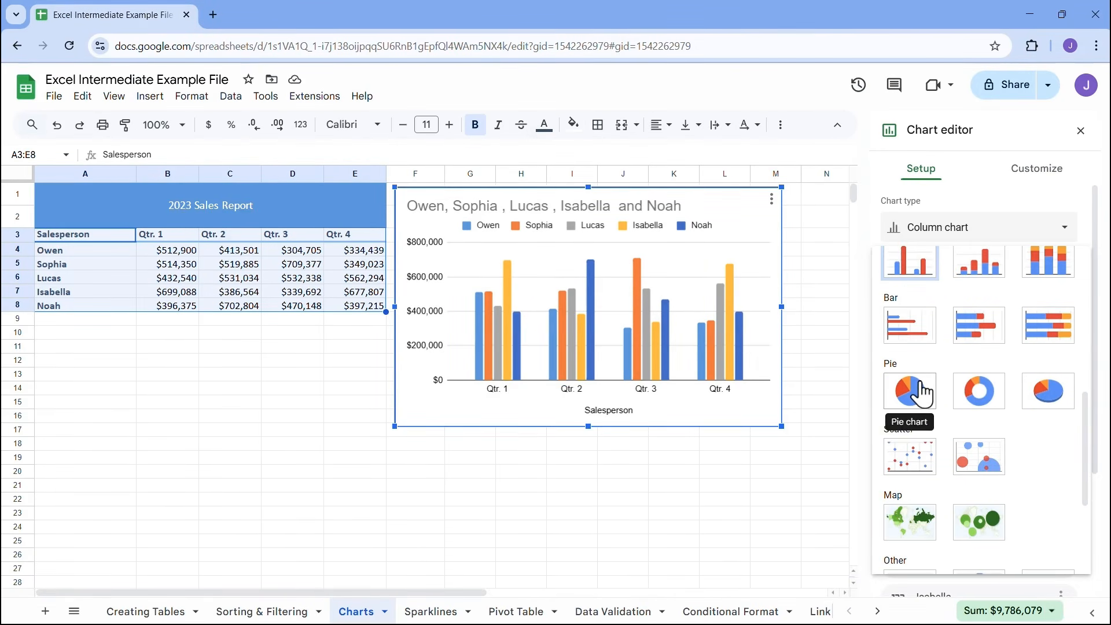
pyautogui.scroll(-1, 922, 390)
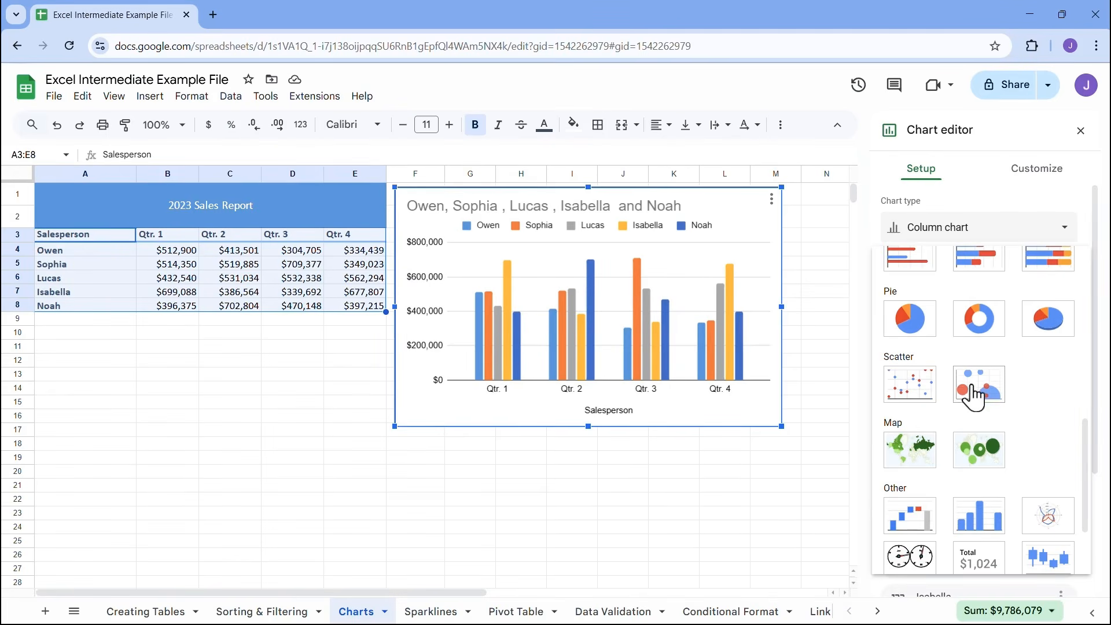
pyautogui.scroll(-1, 974, 394)
pyautogui.scroll(-1, 974, 394)
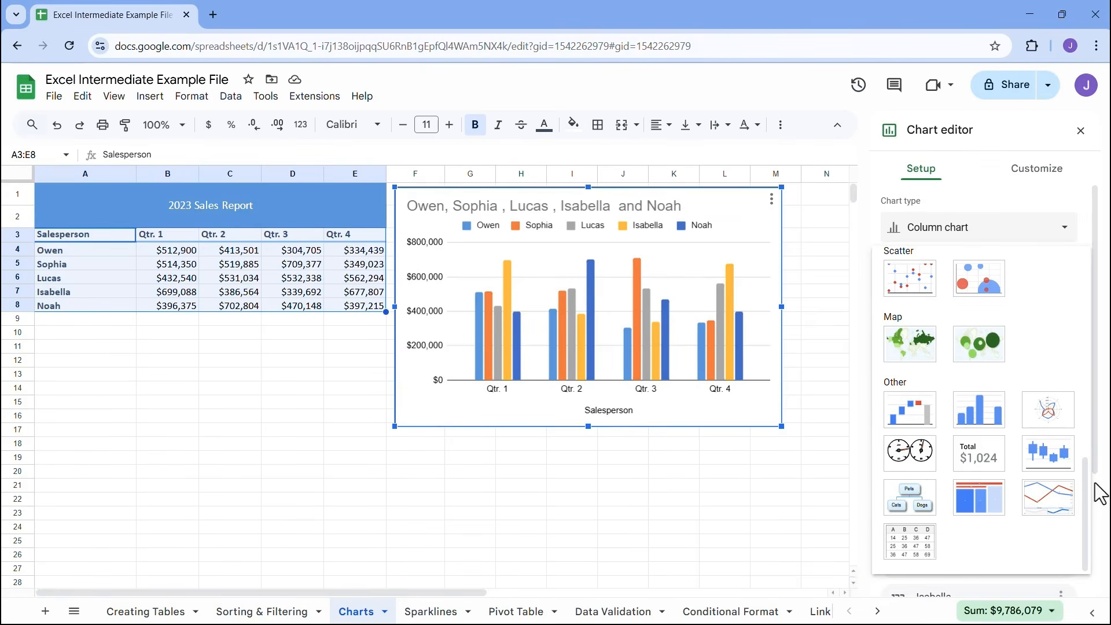
pyautogui.moveTo(1091, 494); pyautogui.dragTo(1105, 272)
pyautogui.click(970, 229)
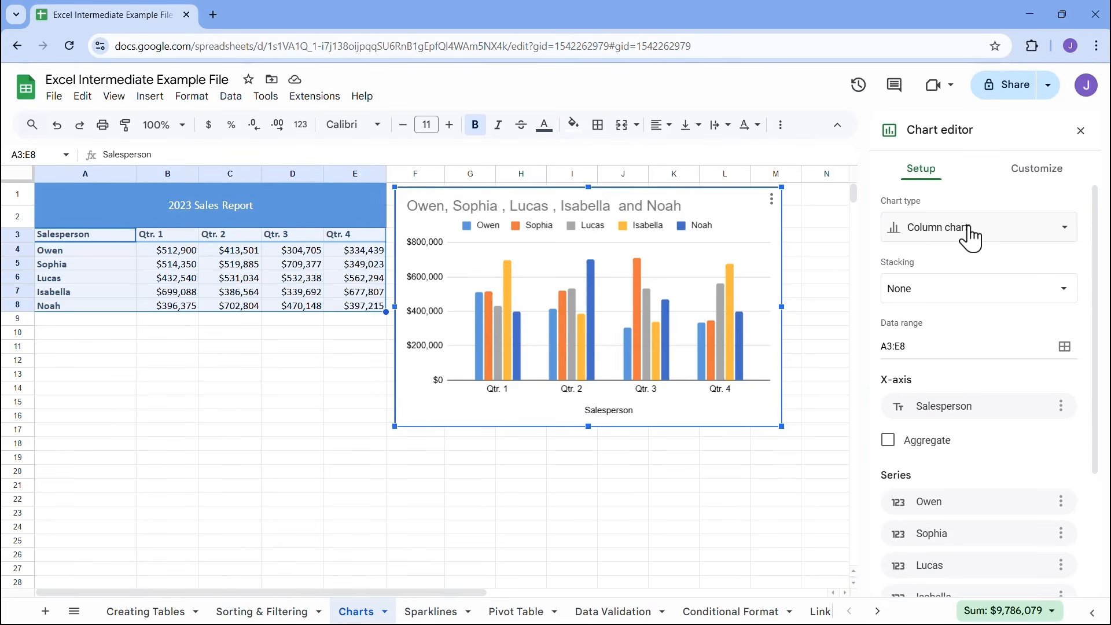
# Try Standard and 100% stacking on the column chart, and set stacking back to None
pyautogui.click(920, 298)
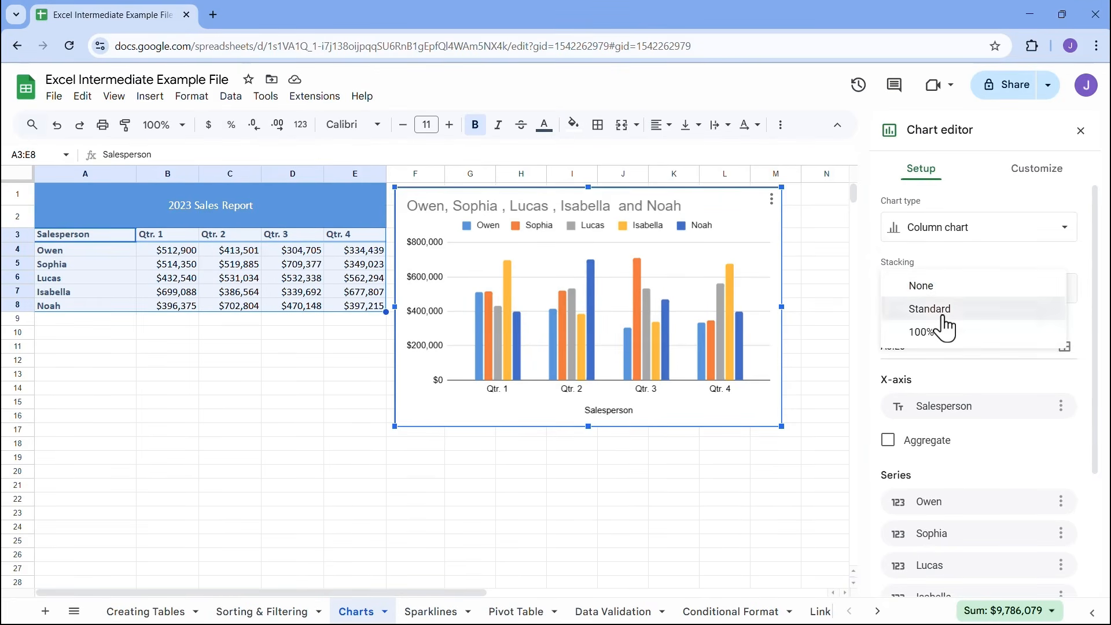
pyautogui.click(942, 316)
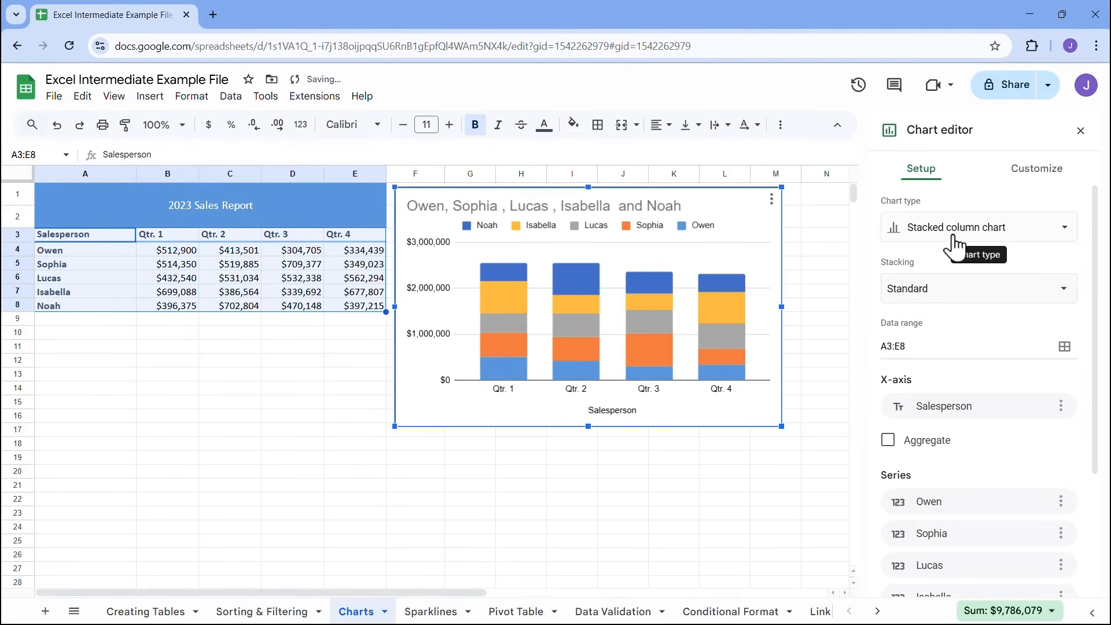
pyautogui.click(927, 294)
pyautogui.click(929, 309)
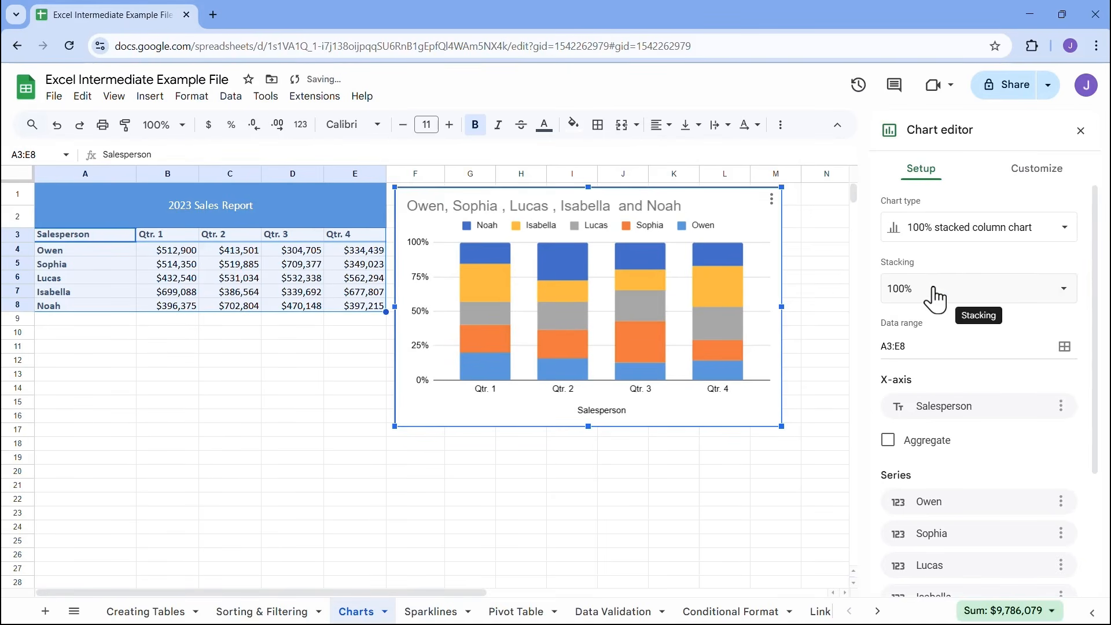
pyautogui.click(929, 292)
pyautogui.click(941, 245)
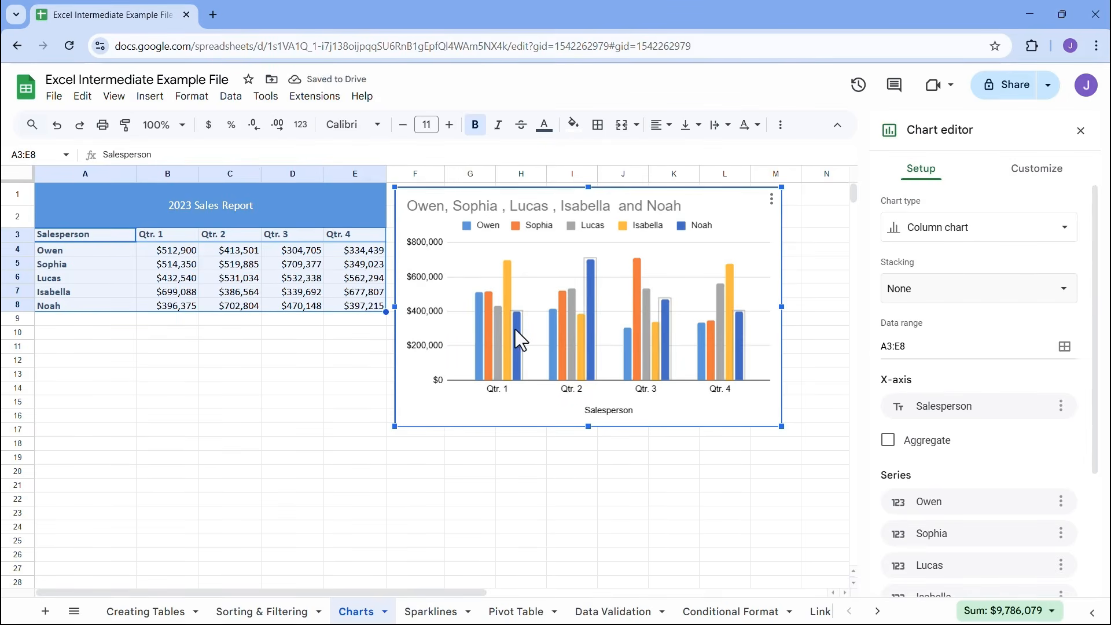
# Try the second and third salespeople's data as the chart's X-axis, and set the axis back to Salesperson
pyautogui.scroll(-1, 944, 310)
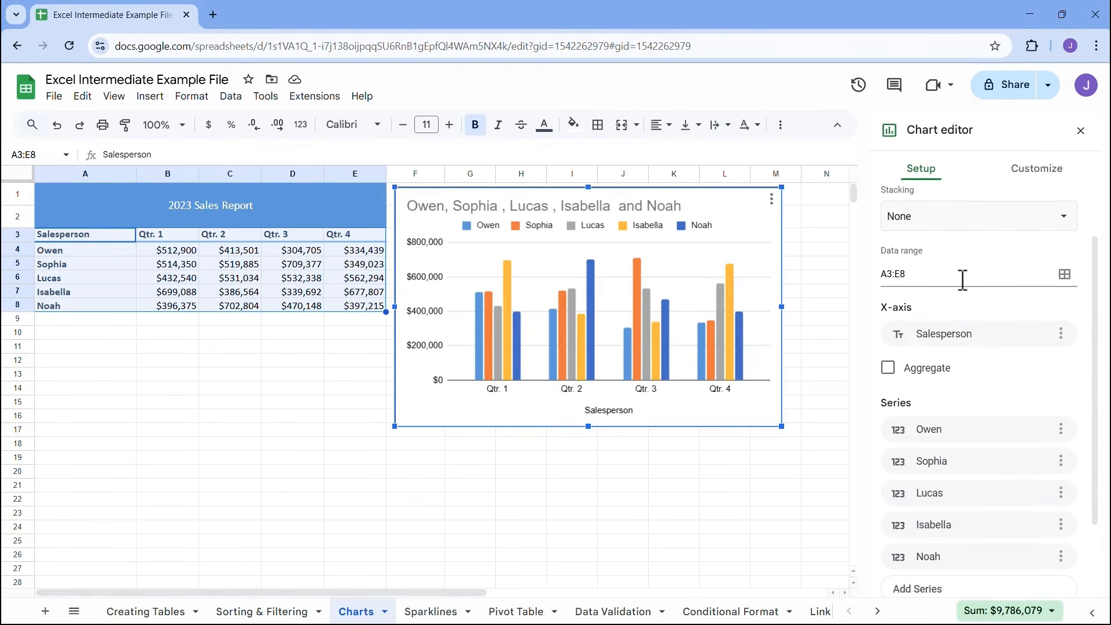
pyautogui.scroll(-1, 963, 280)
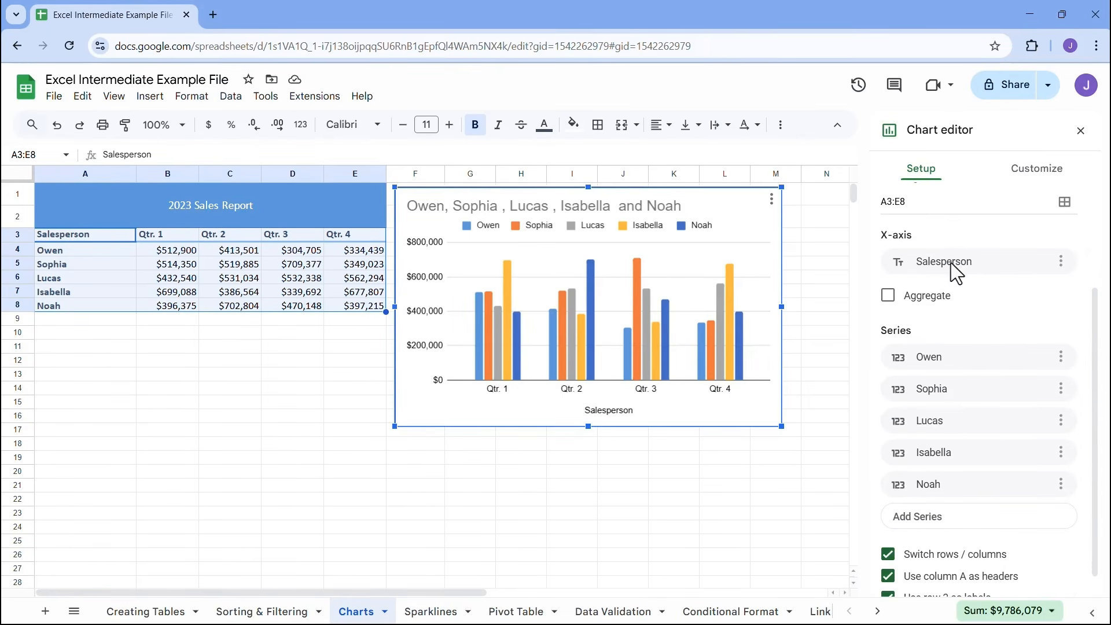
pyautogui.click(943, 263)
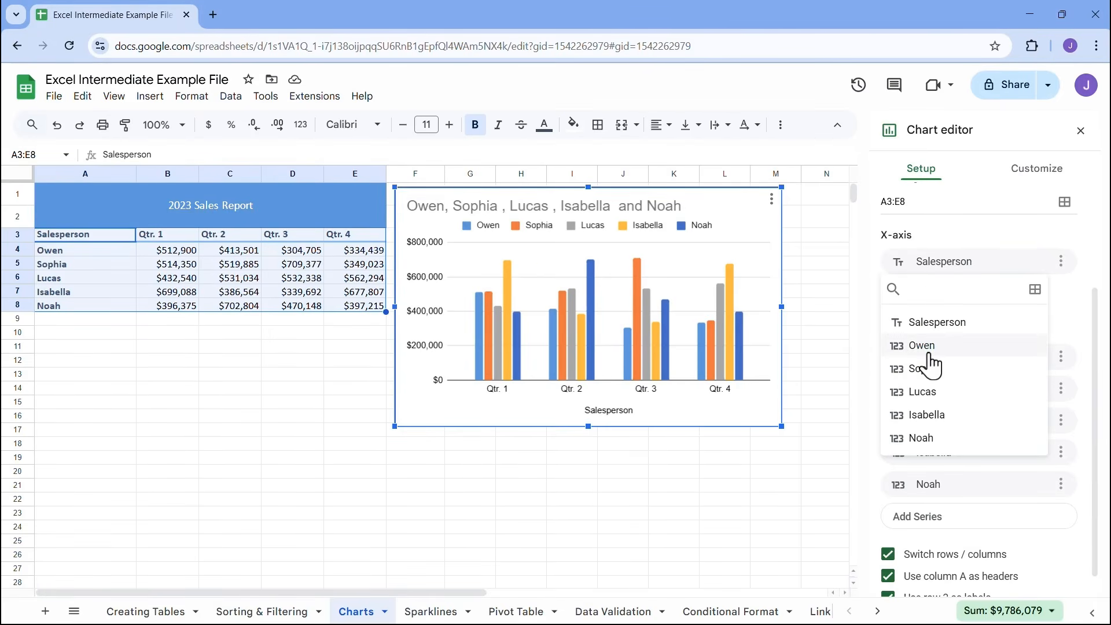
pyautogui.click(926, 370)
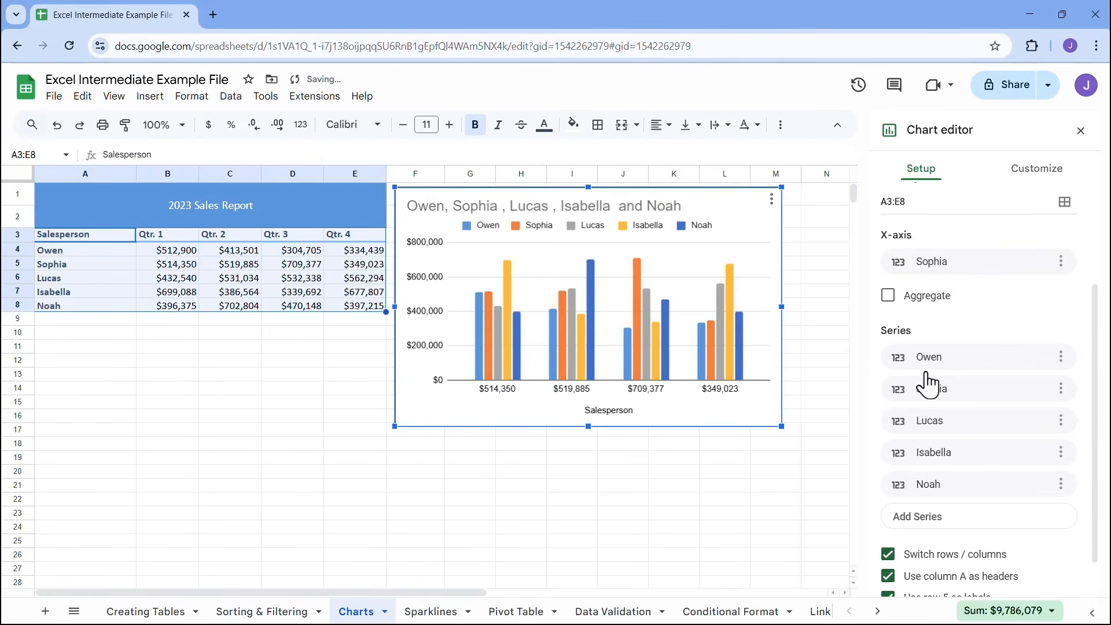
pyautogui.click(934, 265)
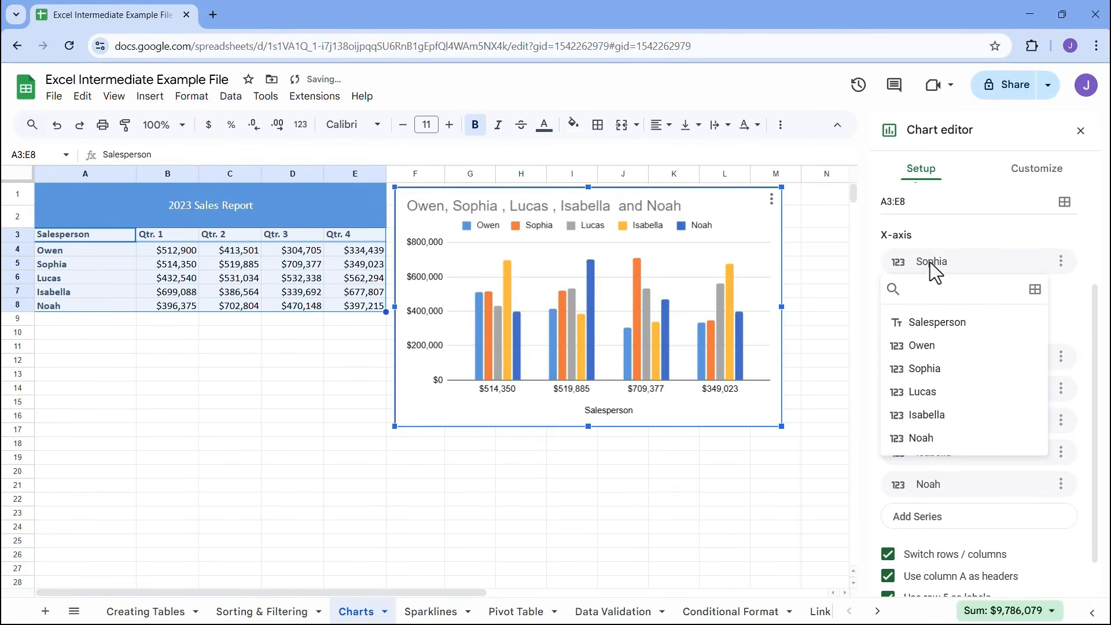
pyautogui.click(923, 392)
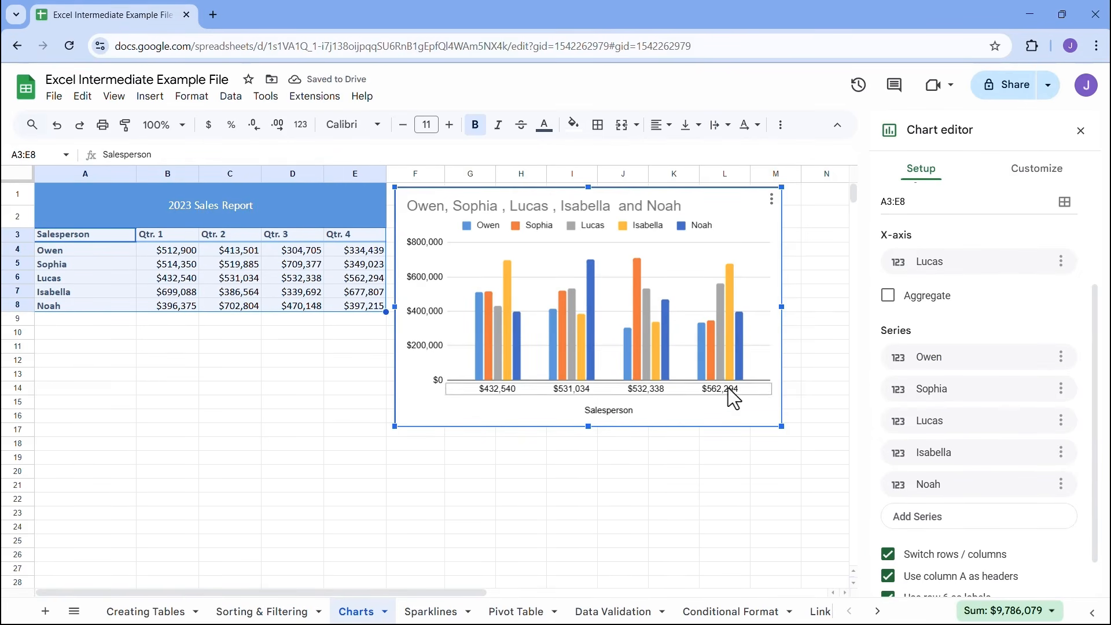
pyautogui.click(935, 261)
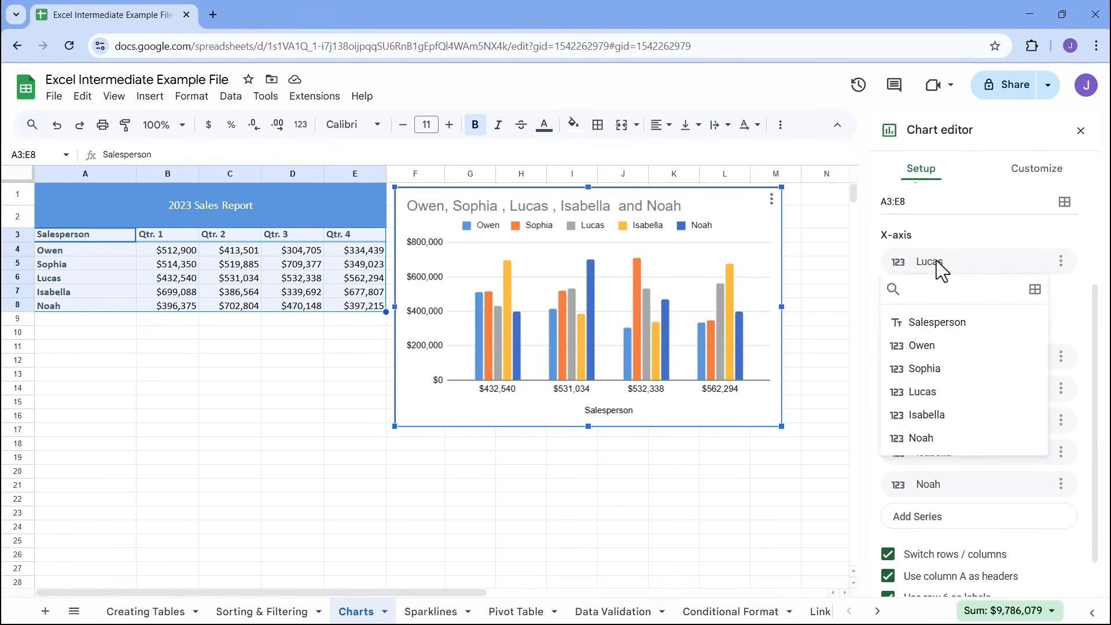
pyautogui.click(933, 330)
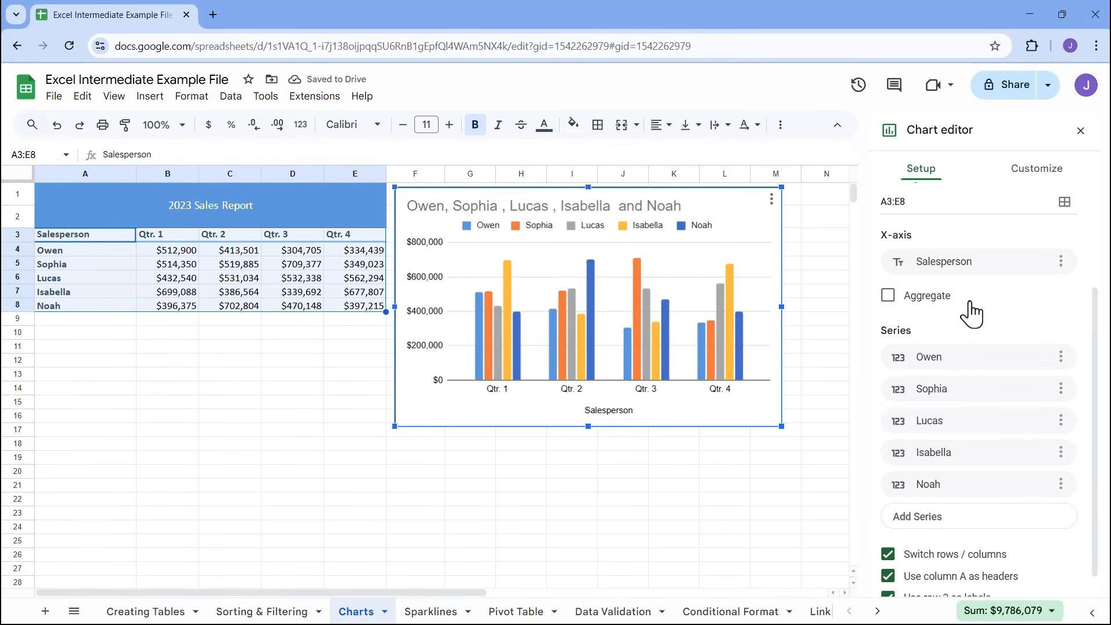
# Swap the chart's first two series so the second salesperson's data is plotted before the first's
pyautogui.click(942, 359)
pyautogui.click(928, 425)
pyautogui.click(934, 397)
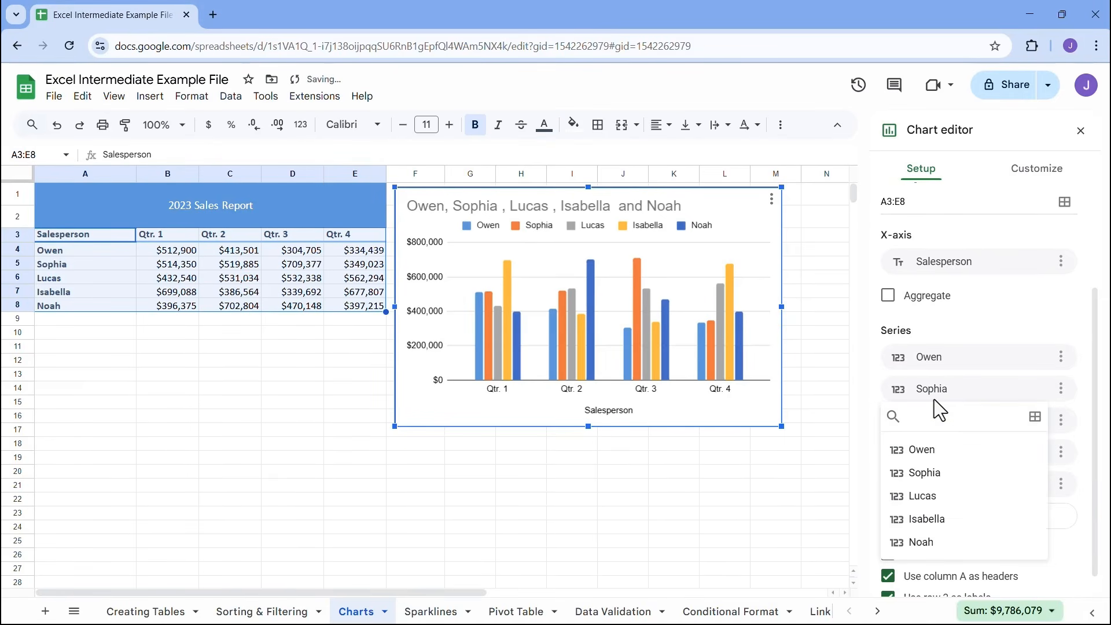
pyautogui.click(922, 450)
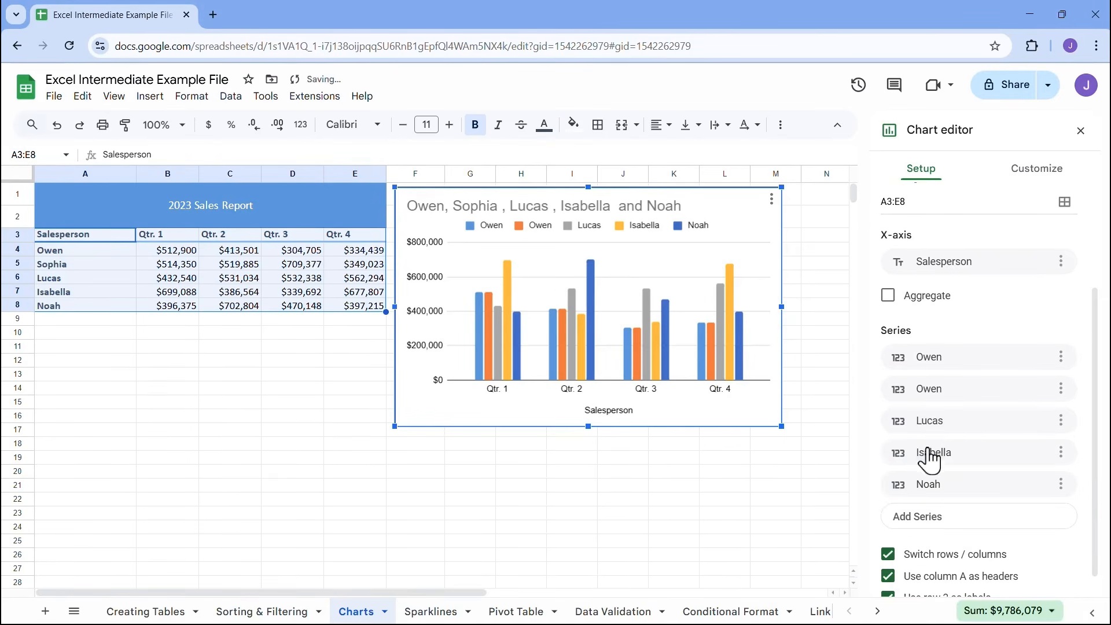
pyautogui.click(929, 358)
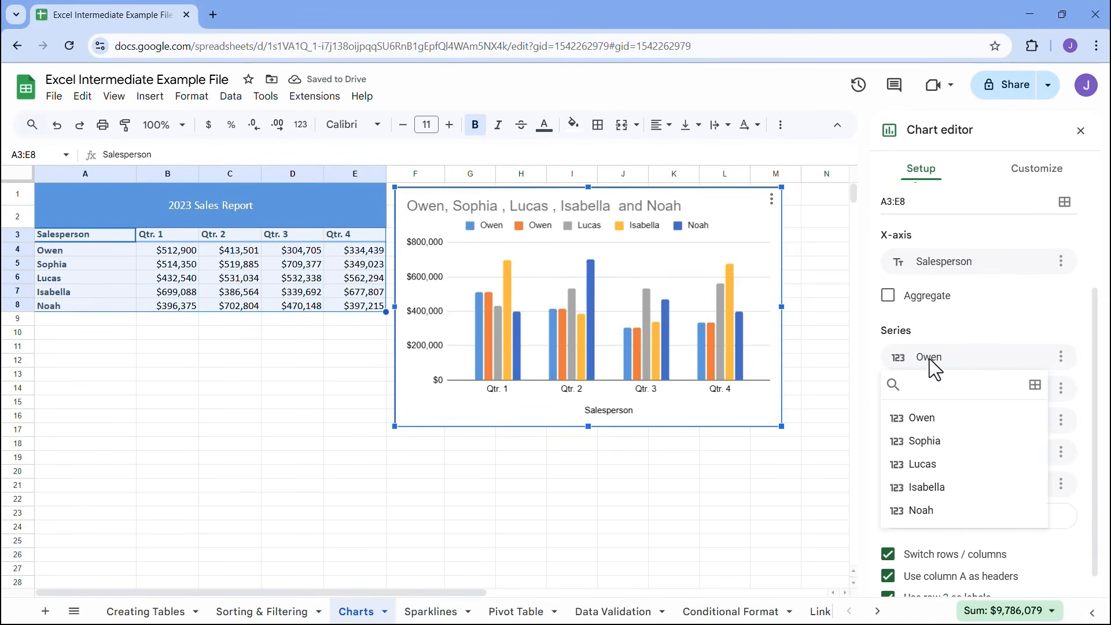
pyautogui.click(924, 439)
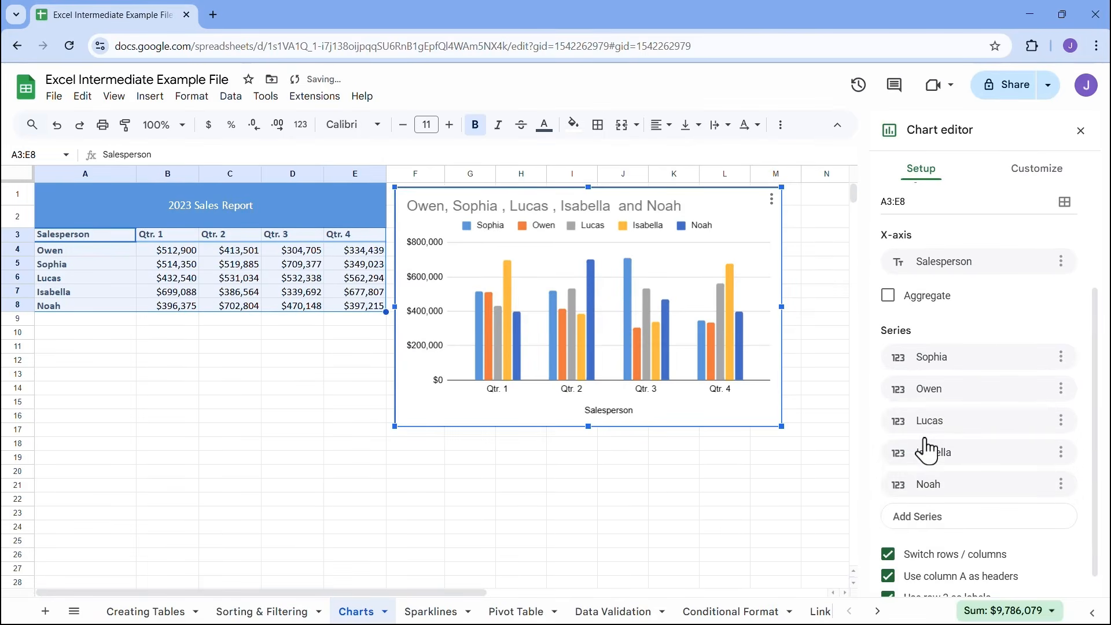
pyautogui.click(940, 359)
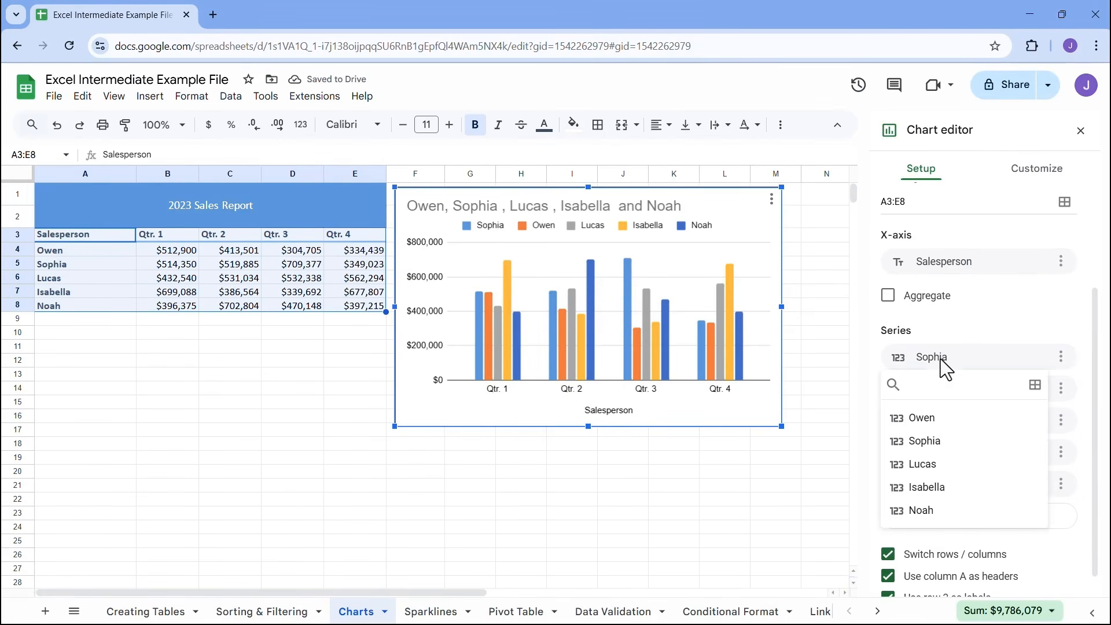
# Try aggregating the chart's series by Average, Count, Max, Median and Sum, and turn aggregation off again
pyautogui.click(952, 324)
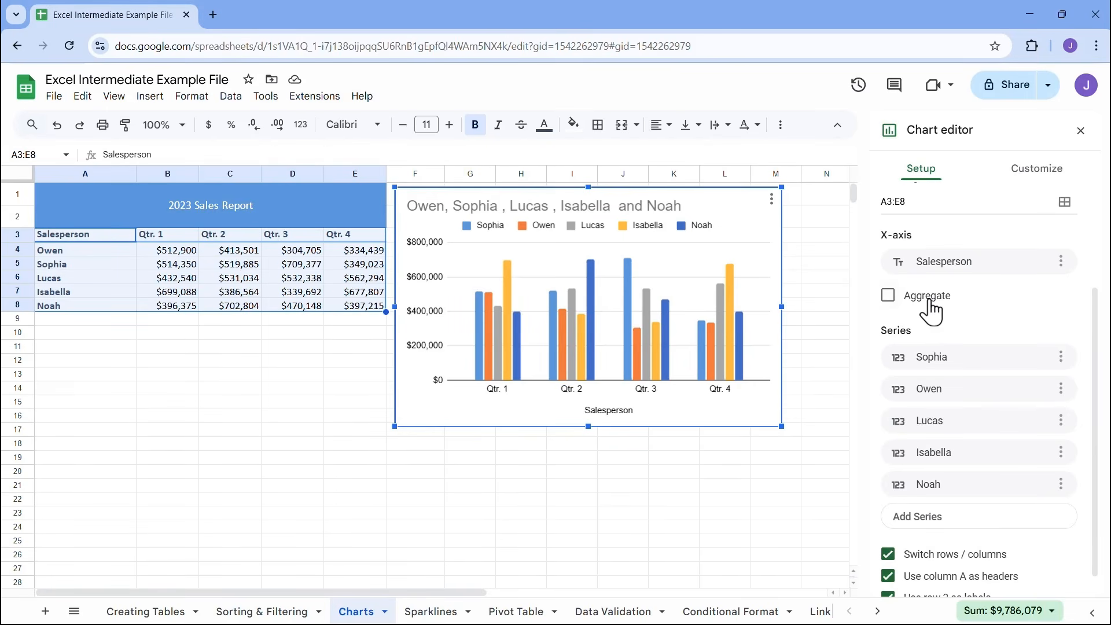
pyautogui.click(889, 296)
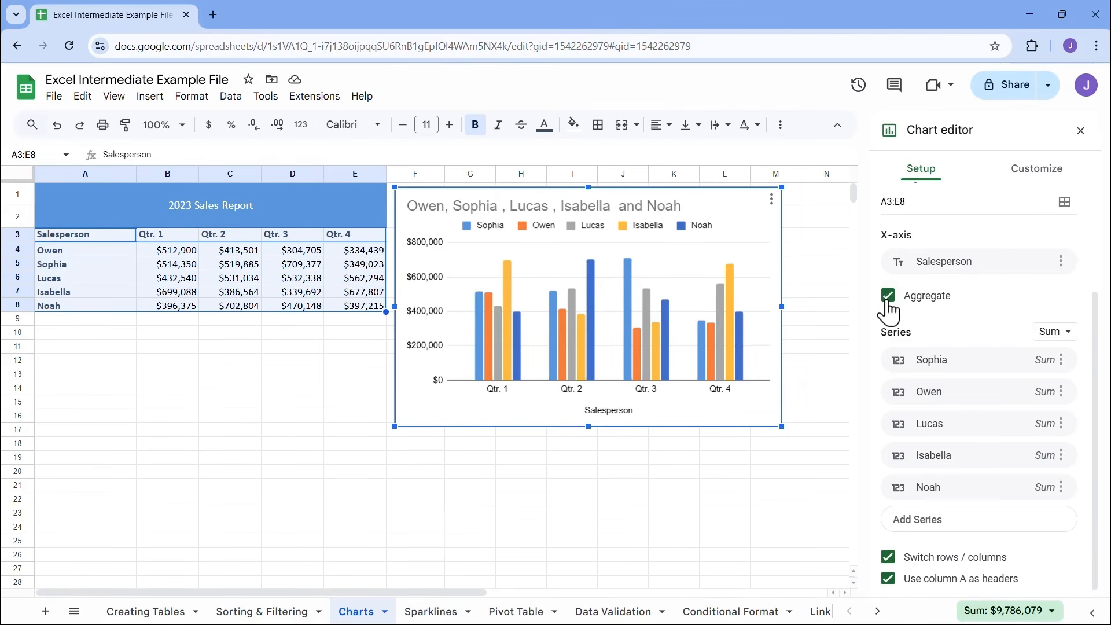
pyautogui.click(1070, 338)
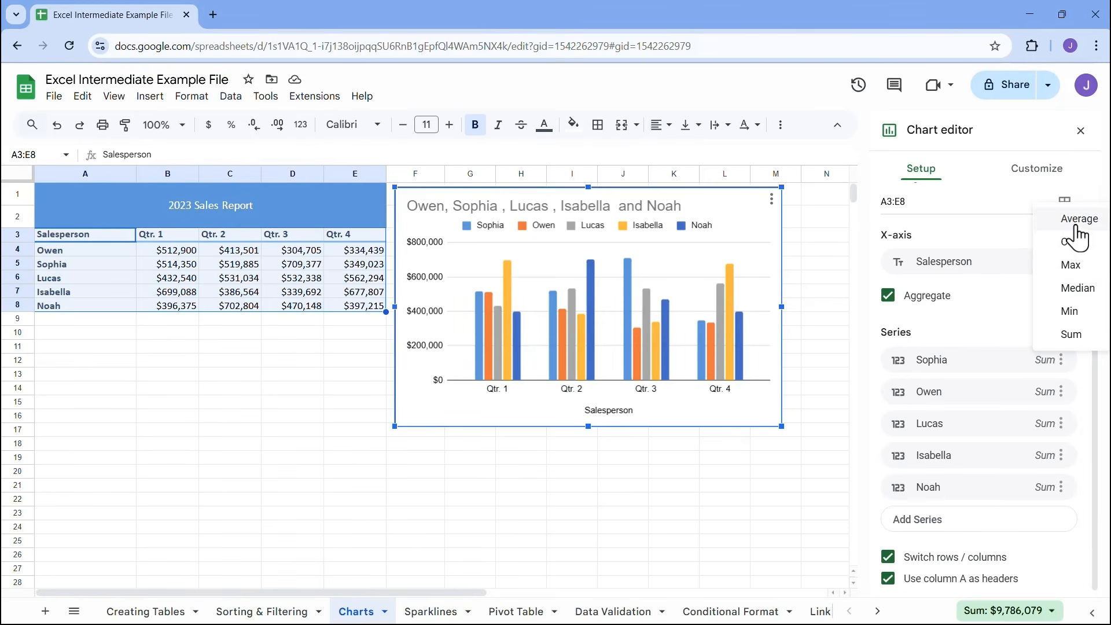
pyautogui.click(1078, 220)
pyautogui.click(1069, 333)
pyautogui.click(1062, 355)
pyautogui.click(1067, 334)
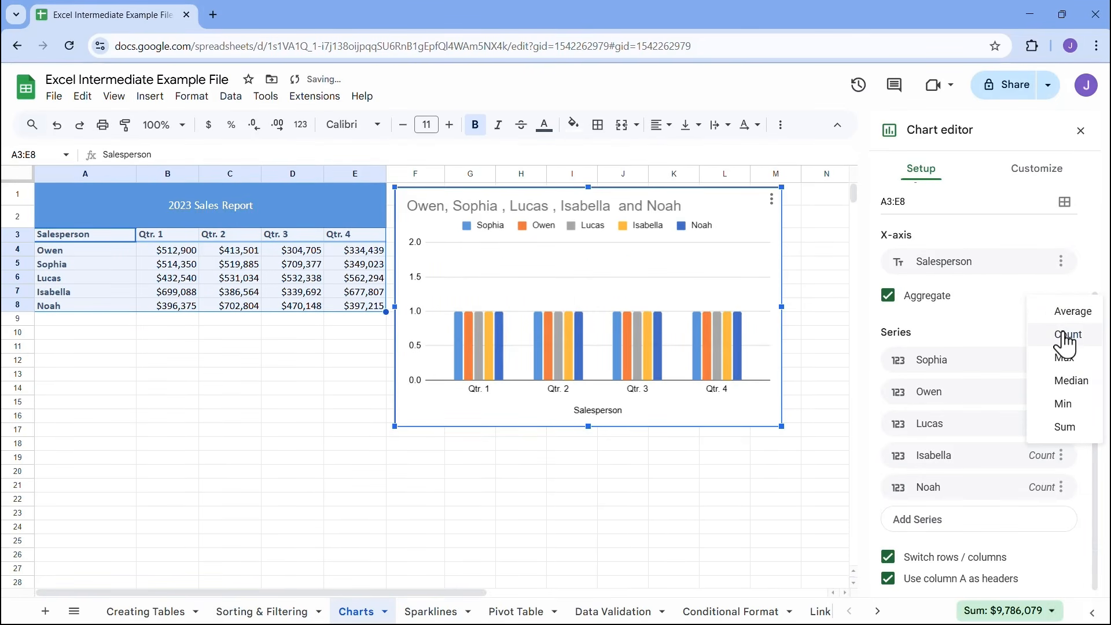
pyautogui.click(1066, 356)
pyautogui.click(1067, 333)
pyautogui.click(1065, 357)
pyautogui.click(1067, 334)
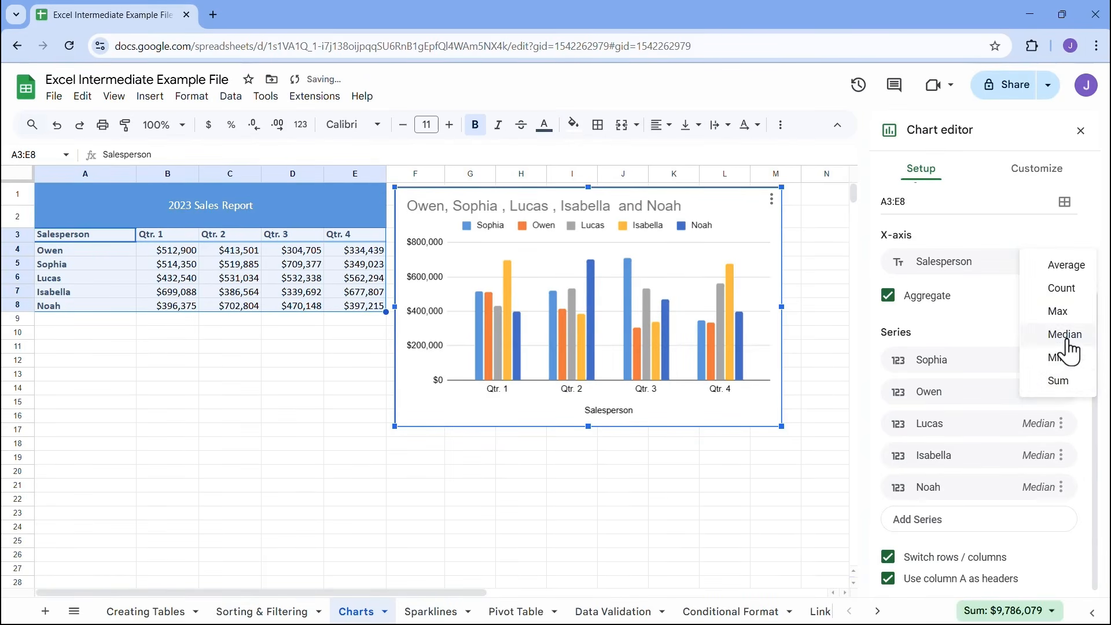
pyautogui.click(1060, 379)
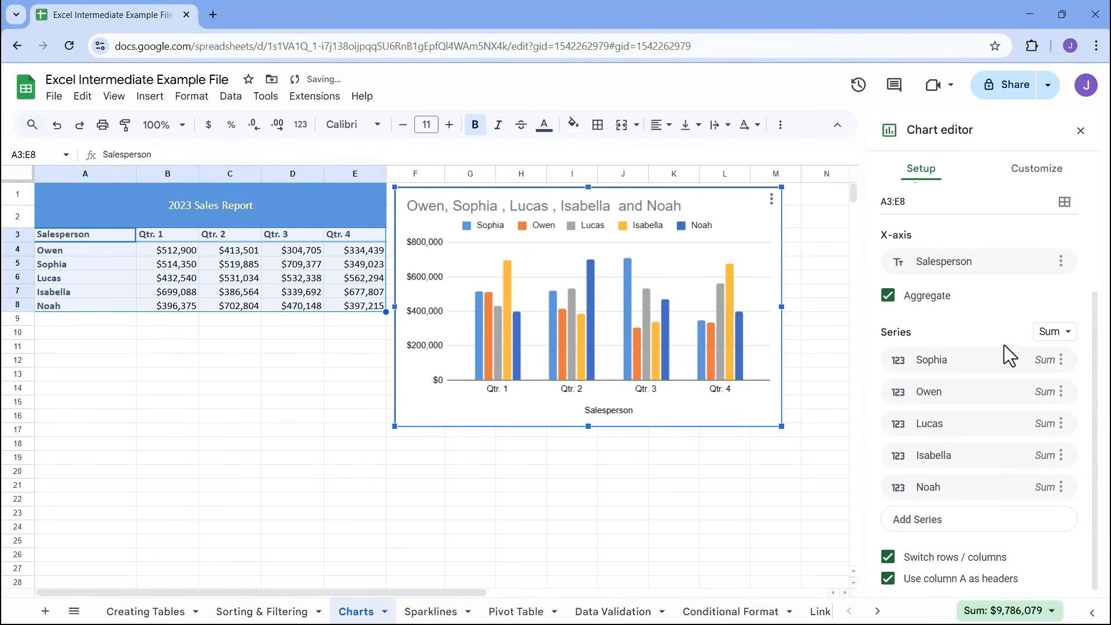
pyautogui.click(887, 296)
# Turn off the chart's row/column switching and set its first two series to Qtr. 1 and Qtr. 2
pyautogui.scroll(-1, 920, 319)
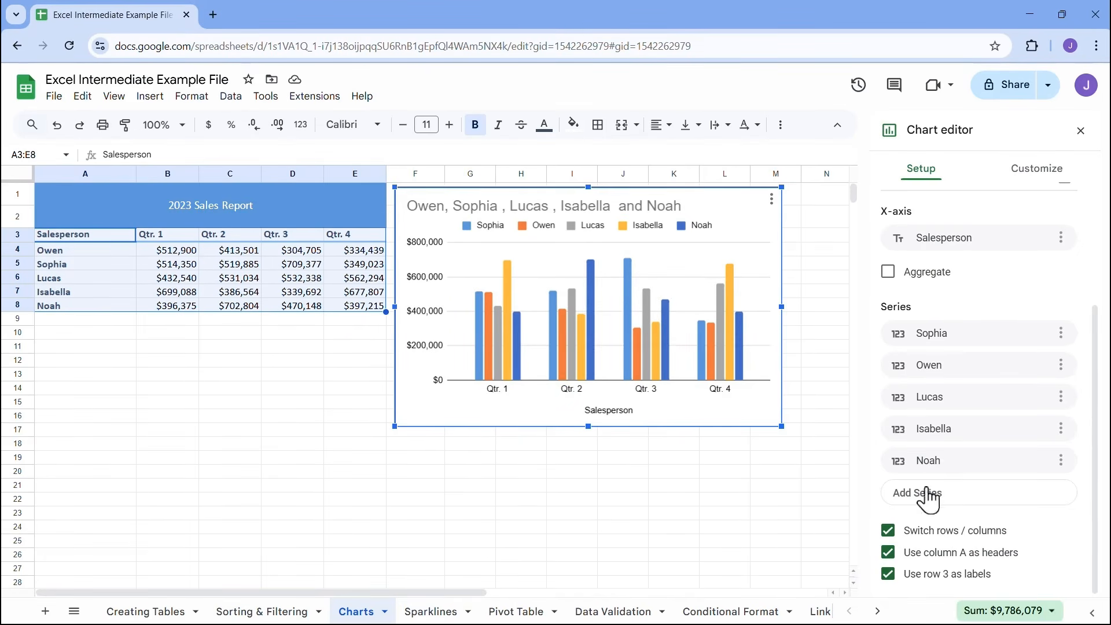
pyautogui.click(887, 531)
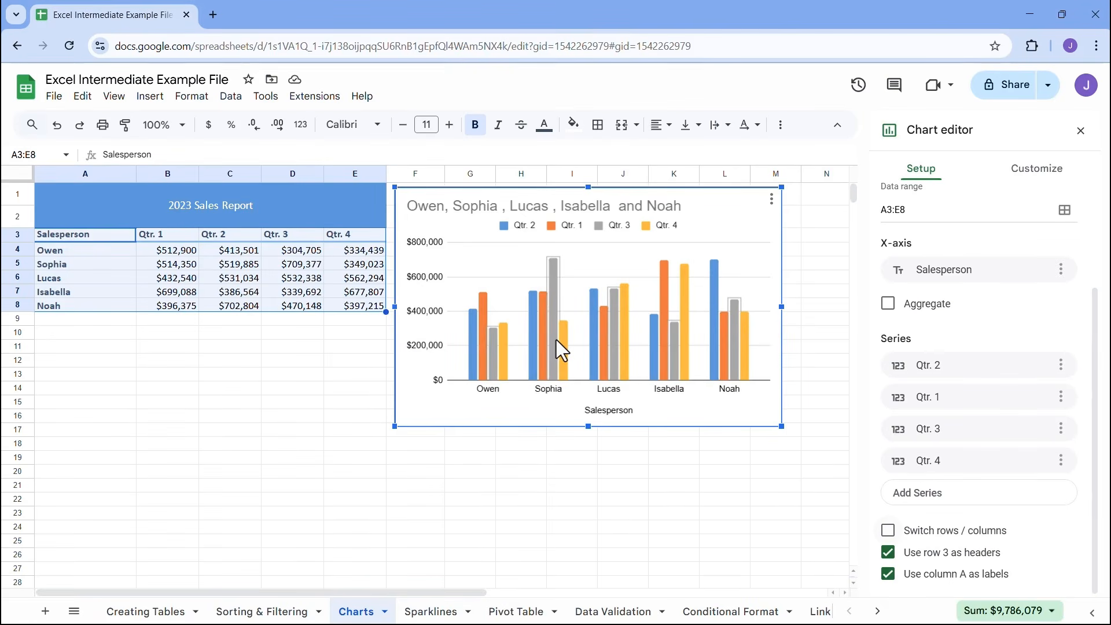
pyautogui.click(938, 367)
pyautogui.click(936, 427)
pyautogui.click(939, 405)
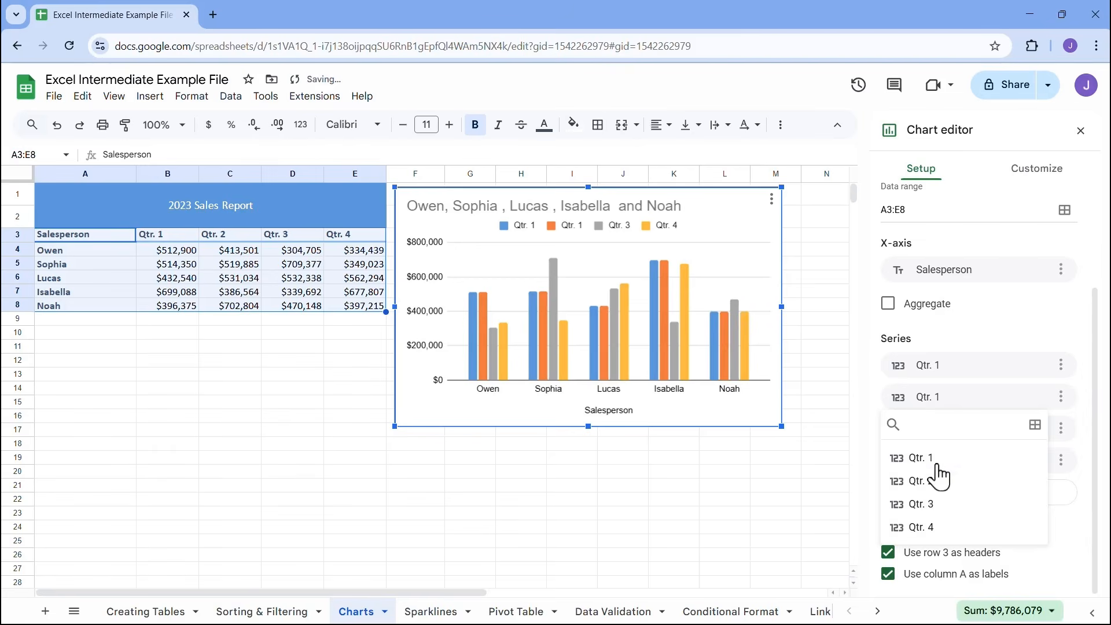
pyautogui.click(934, 482)
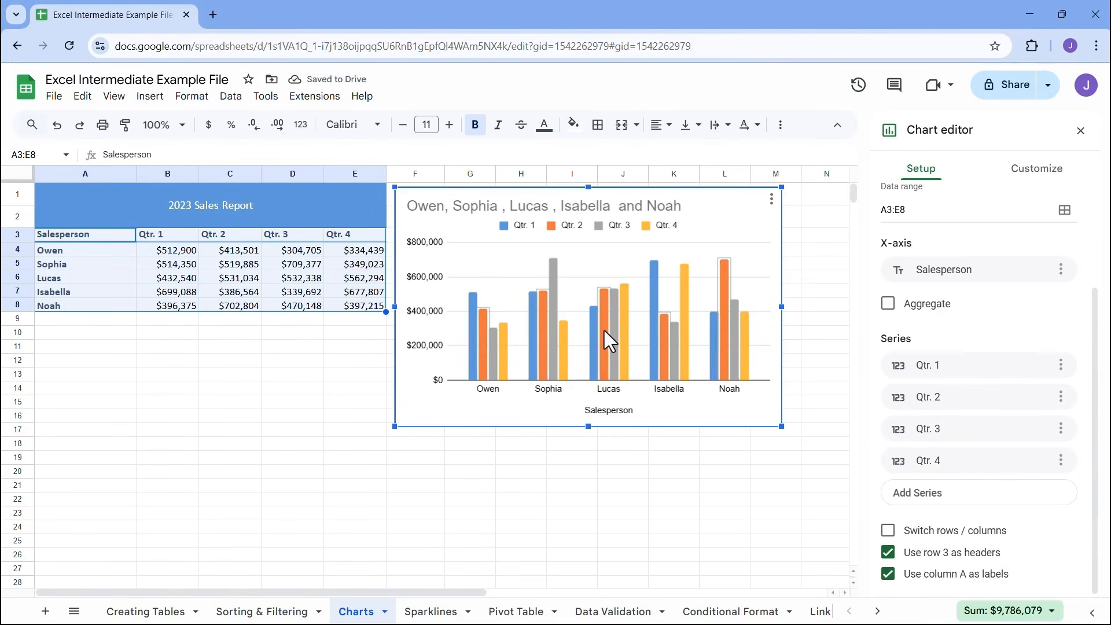
# Switch the chart's rows and columns again and add the missing fifth salesperson as a series
pyautogui.click(886, 534)
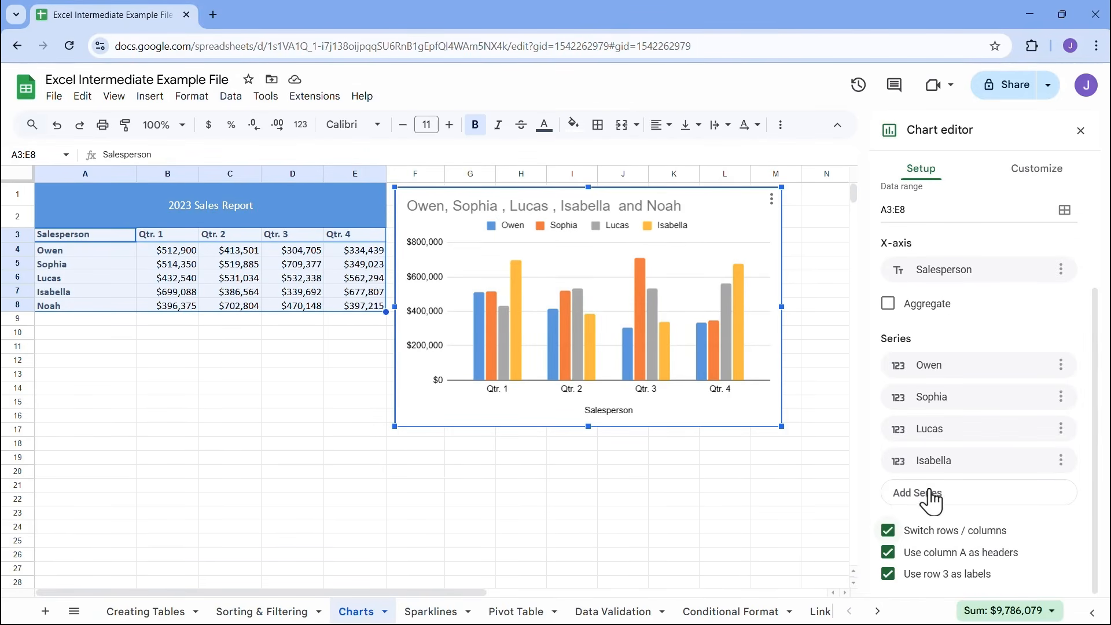
pyautogui.click(966, 496)
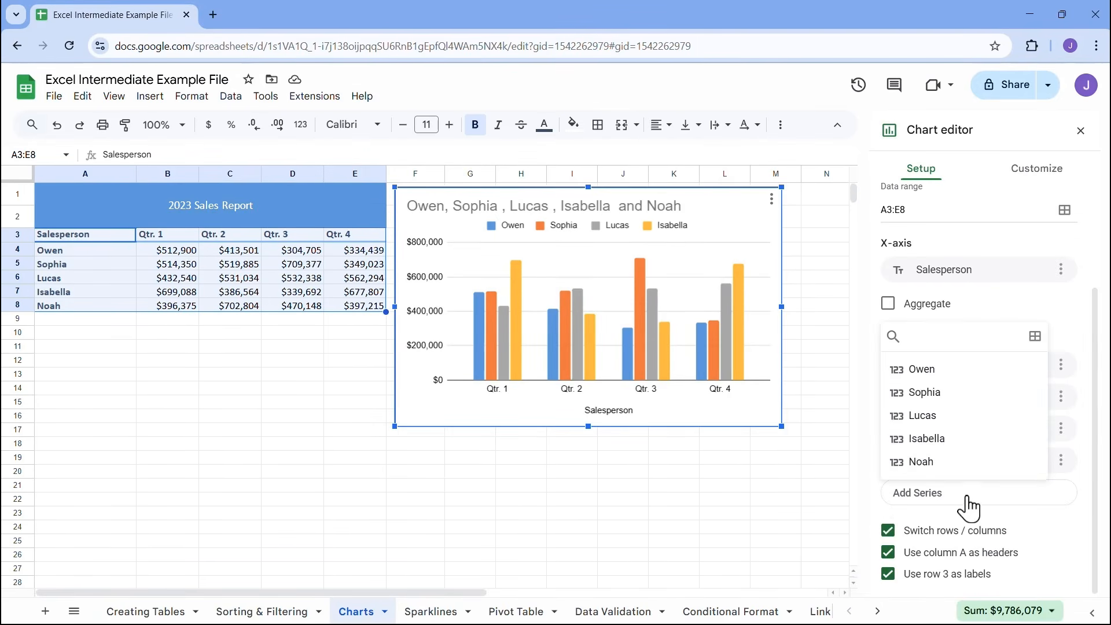
pyautogui.click(938, 463)
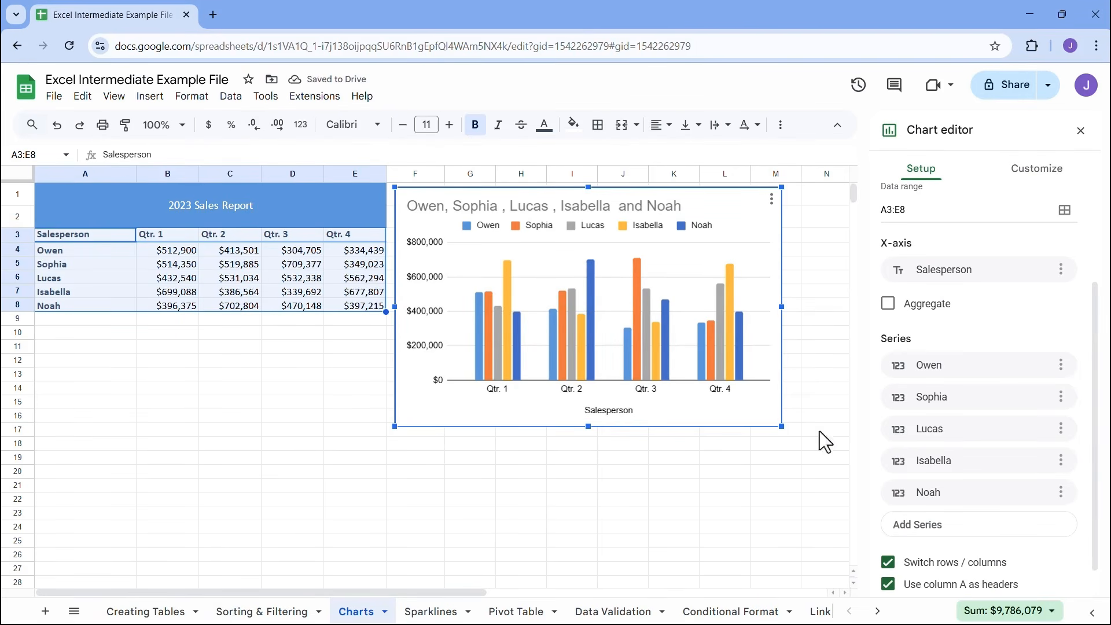
# Toggle the chart's row/column switching off and on, and add the fifth salesperson's series again
pyautogui.click(887, 565)
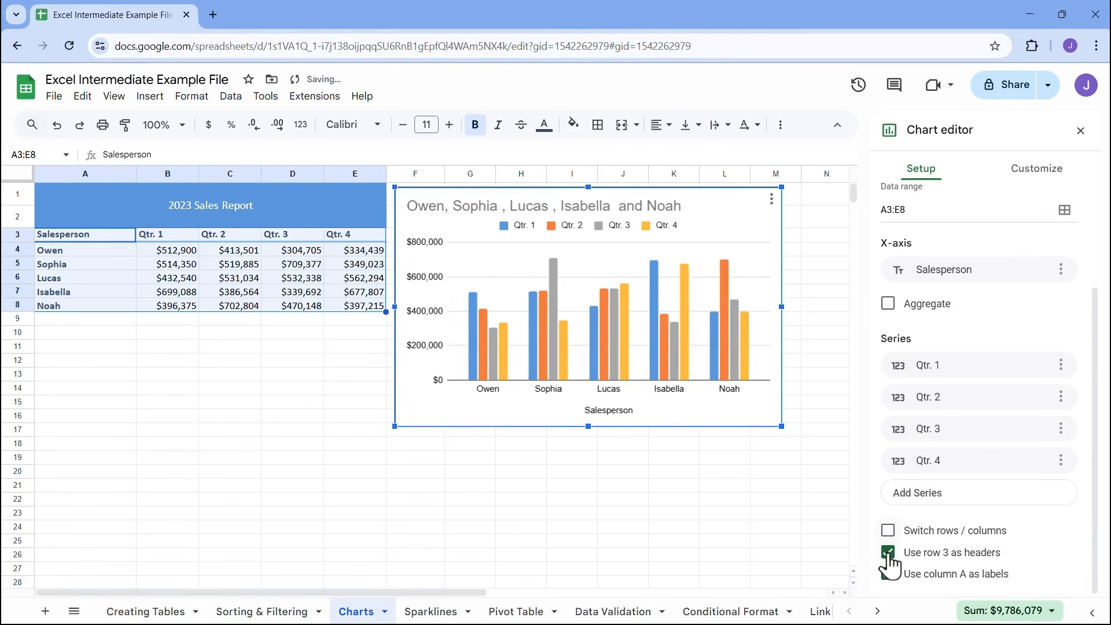
pyautogui.click(887, 530)
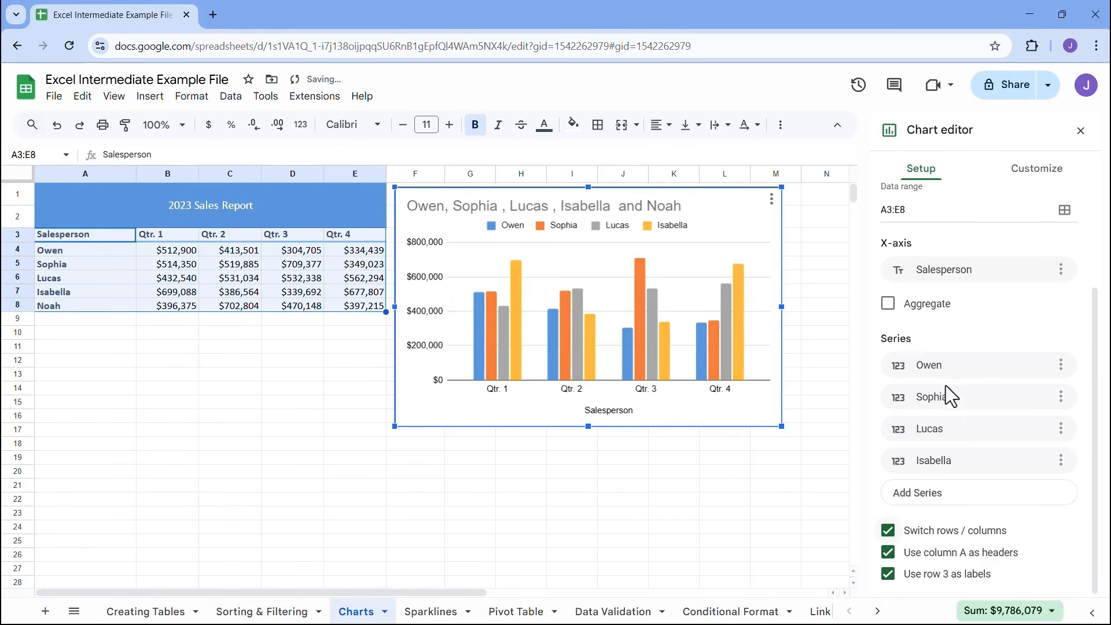
pyautogui.click(946, 495)
pyautogui.click(945, 467)
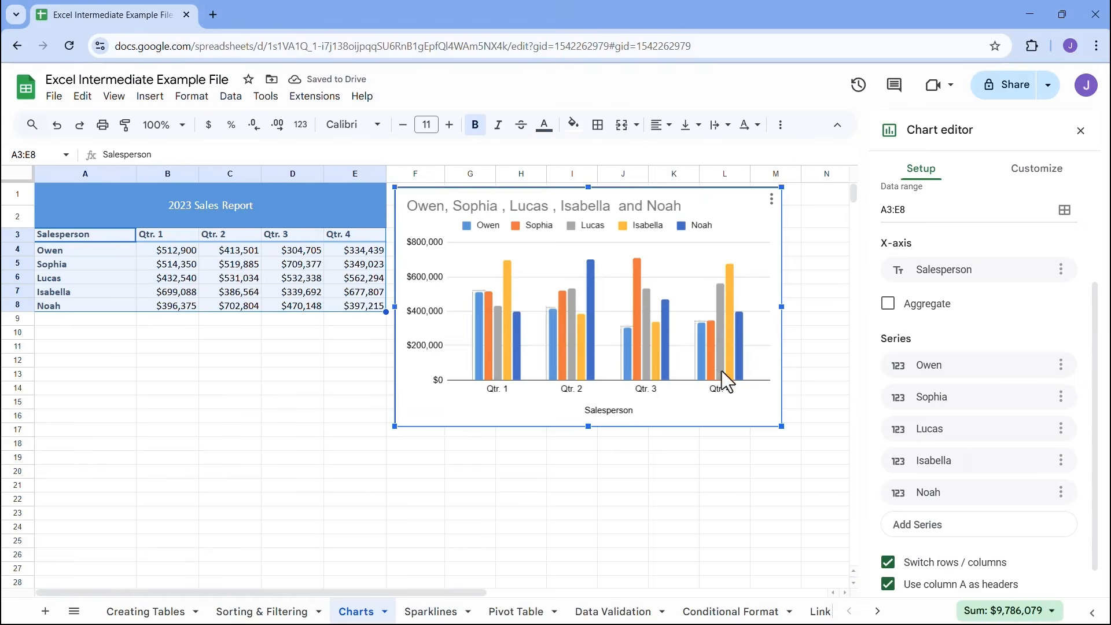
# Try the chart without column A as headers and without row 3 as labels, restoring each option
pyautogui.scroll(-1, 916, 443)
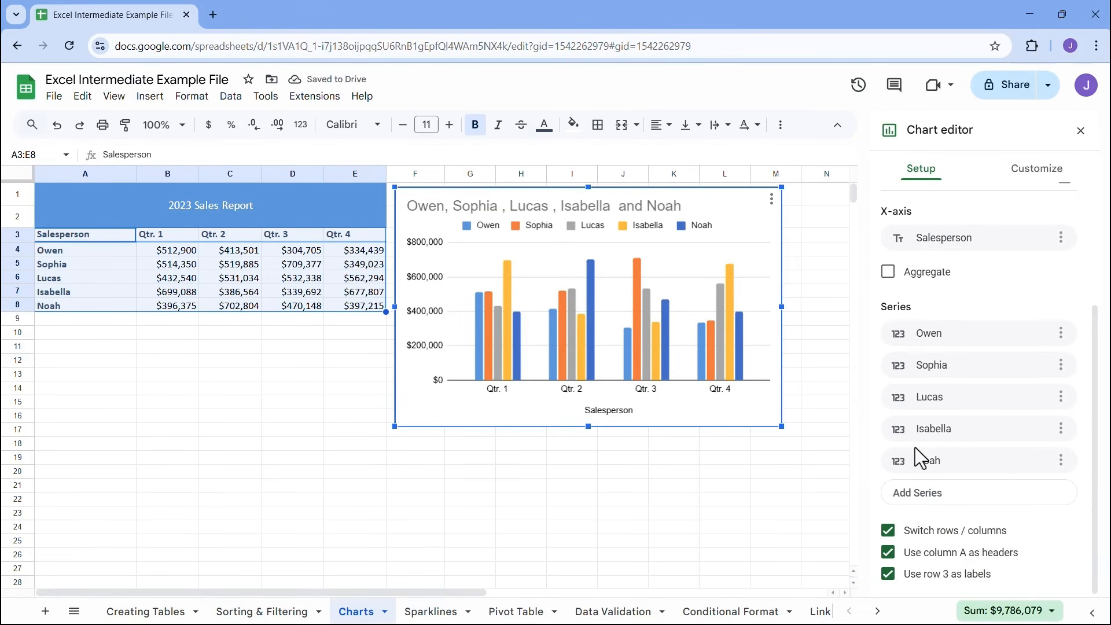
pyautogui.click(889, 556)
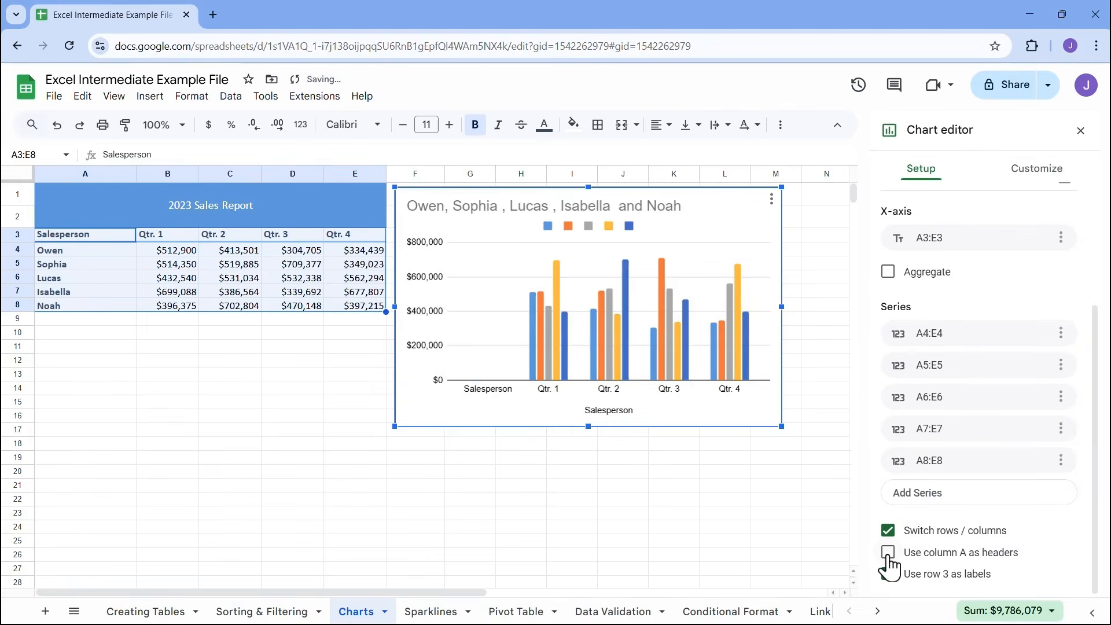
pyautogui.click(888, 553)
pyautogui.click(889, 574)
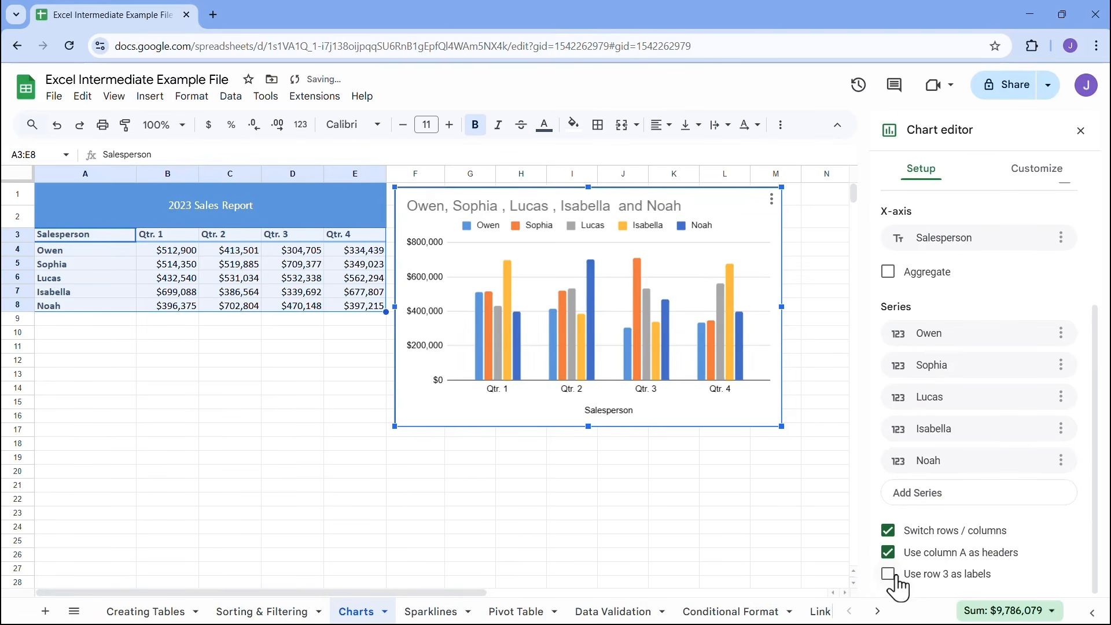
pyautogui.click(888, 574)
# Set the chart's background color to light gray and its border color to black
pyautogui.scroll(2, 911, 516)
pyautogui.scroll(1, 911, 517)
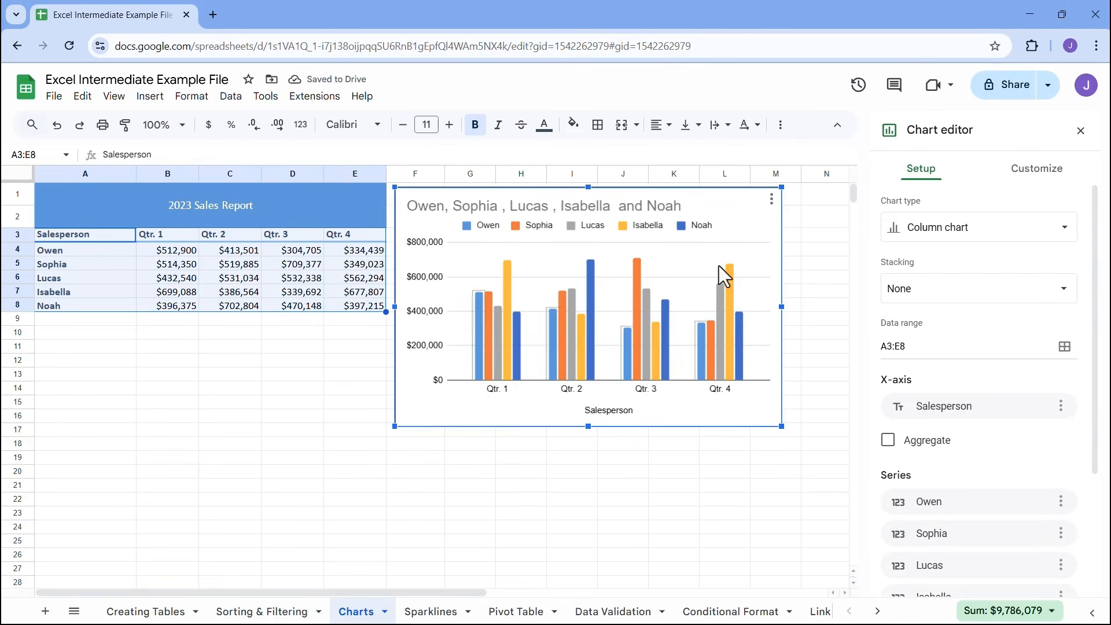
pyautogui.click(1040, 175)
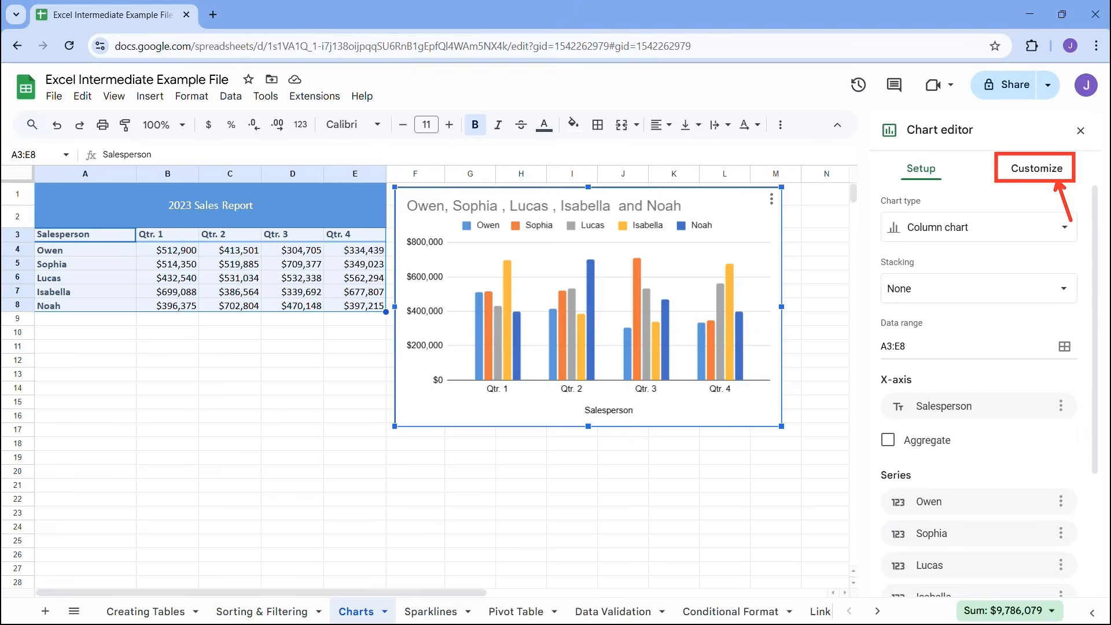
pyautogui.click(1042, 178)
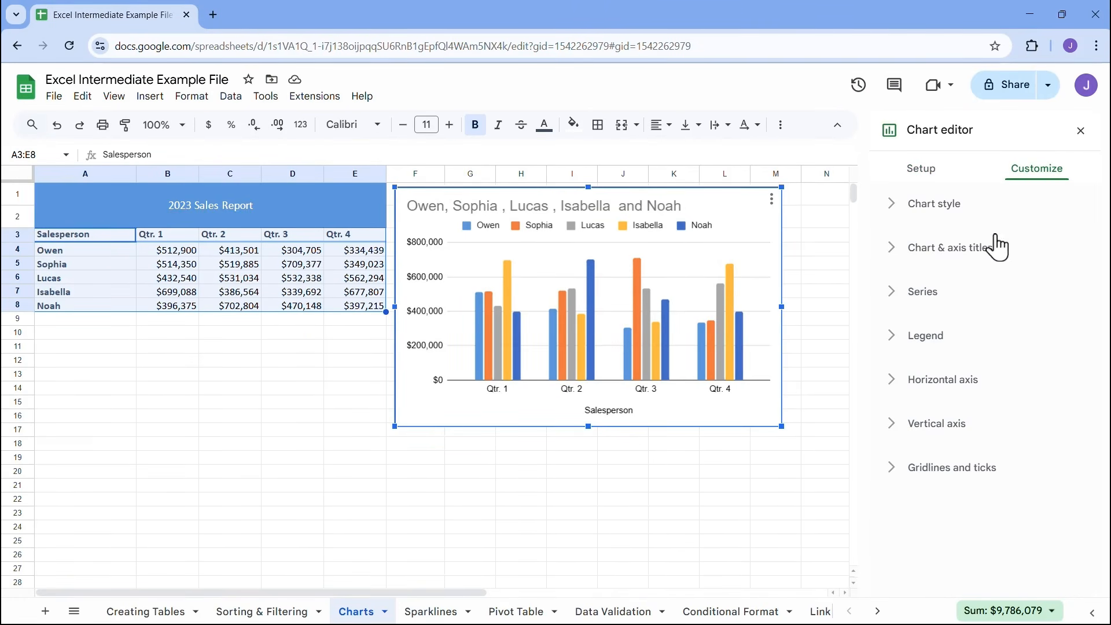
pyautogui.click(893, 210)
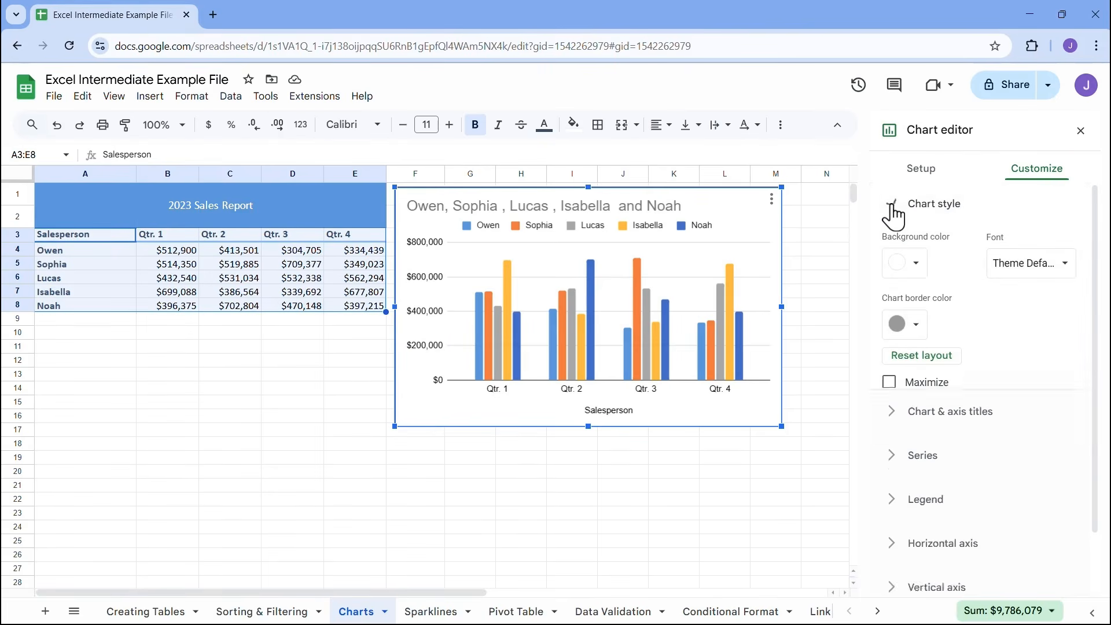
pyautogui.click(911, 265)
pyautogui.click(976, 319)
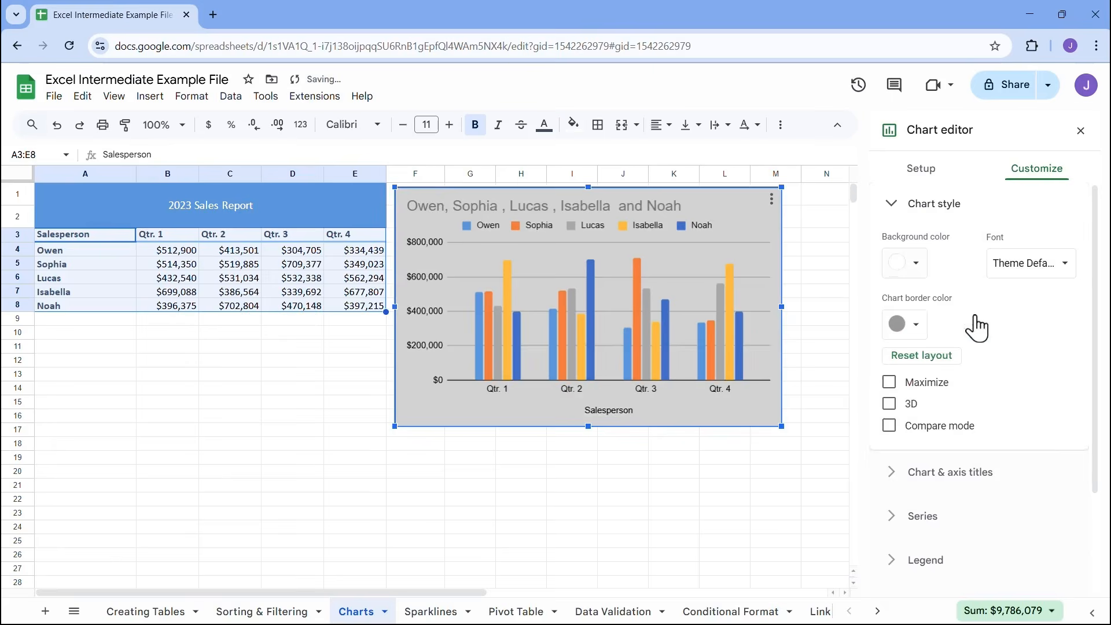
pyautogui.click(912, 264)
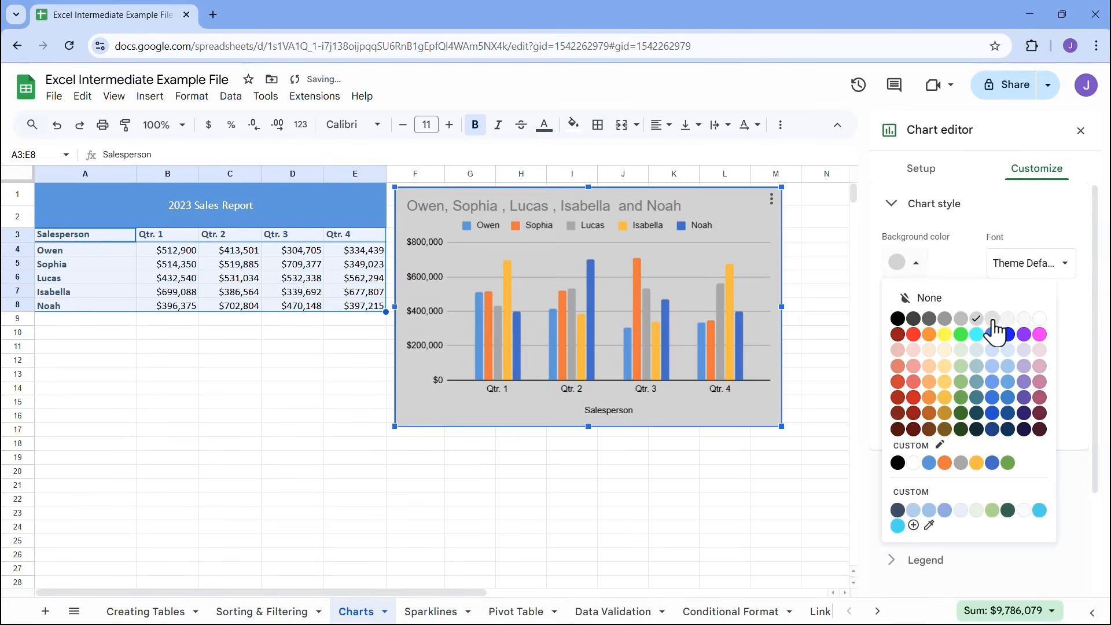
pyautogui.click(993, 319)
pyautogui.click(916, 329)
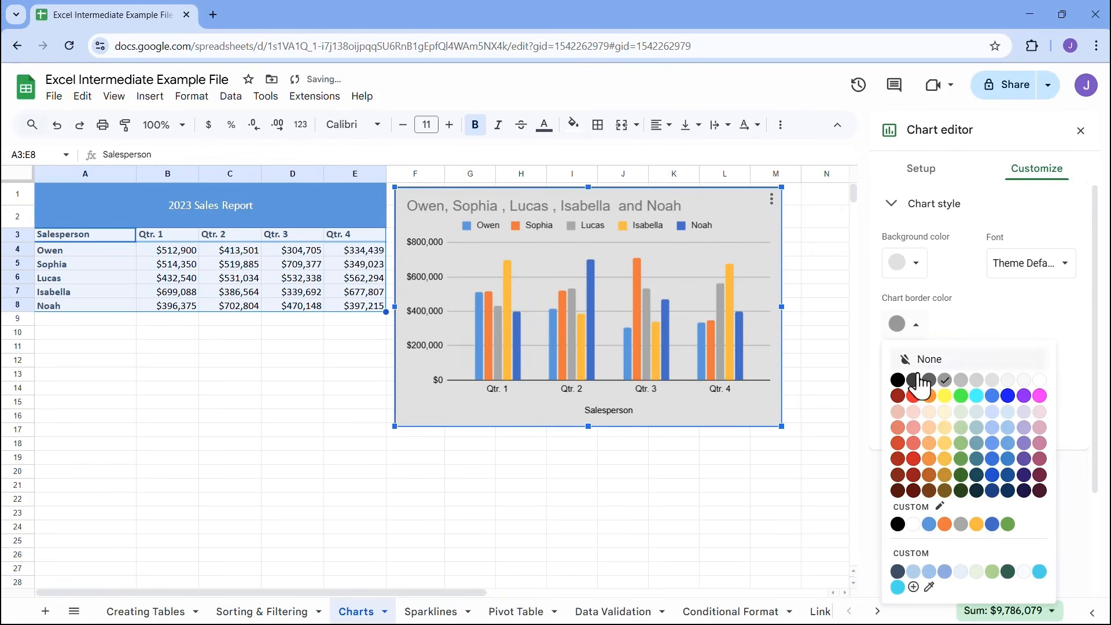
pyautogui.click(897, 381)
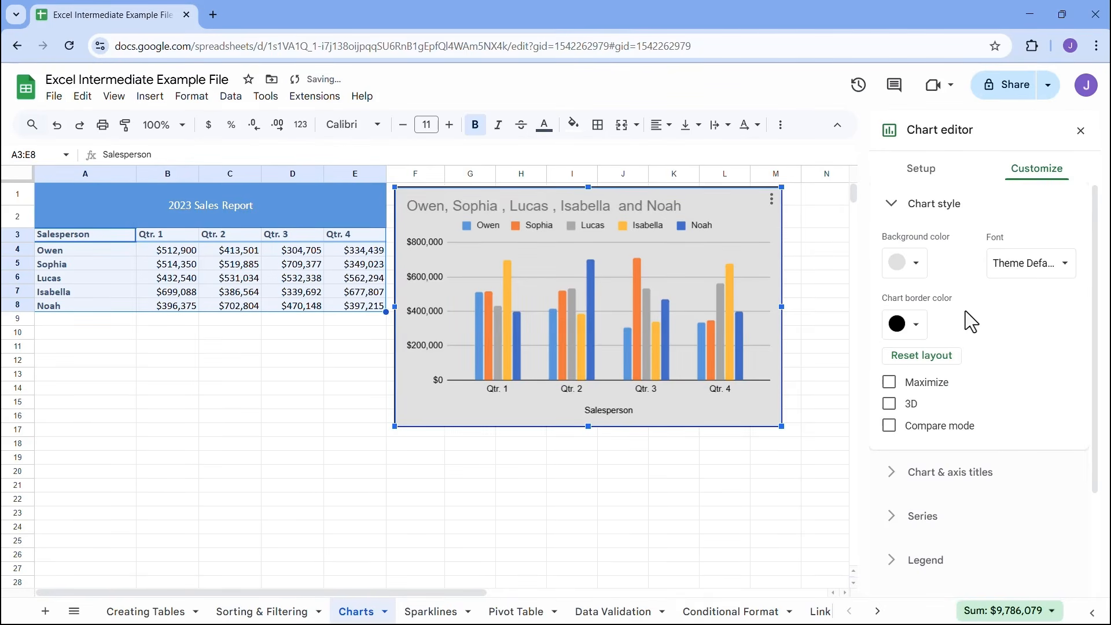
# Try the Maximize, 3D and Compare mode options on the chart, turning each one off again
pyautogui.scroll(-2, 932, 315)
pyautogui.click(890, 313)
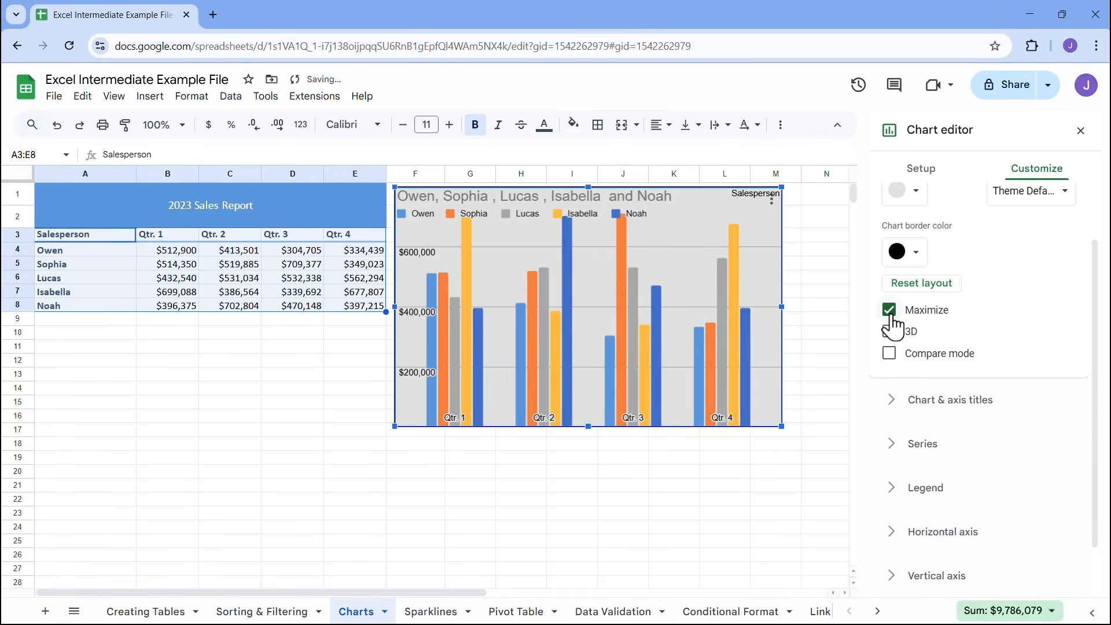
pyautogui.click(891, 314)
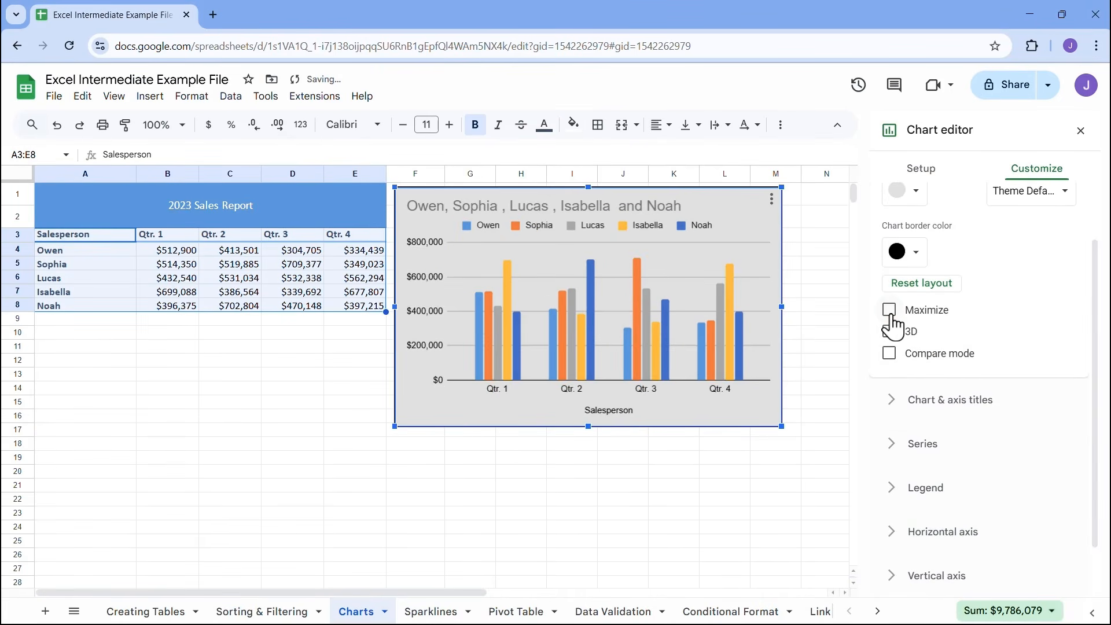
pyautogui.click(891, 333)
pyautogui.click(890, 332)
pyautogui.click(890, 353)
pyautogui.click(890, 353)
pyautogui.click(891, 354)
pyautogui.click(892, 354)
pyautogui.scroll(2, 894, 365)
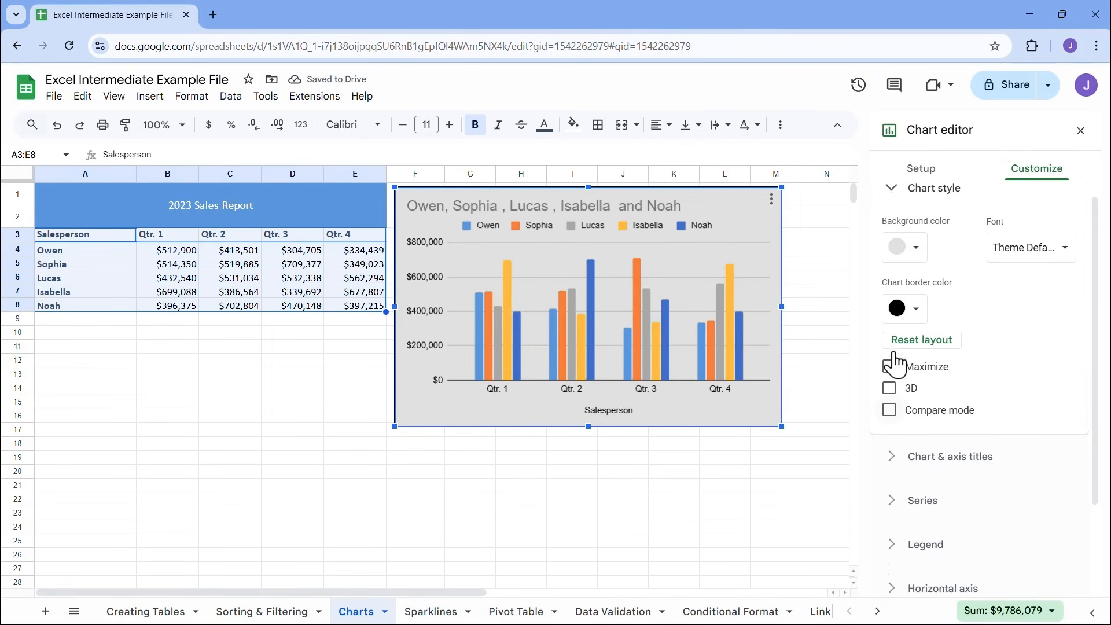
pyautogui.click(889, 204)
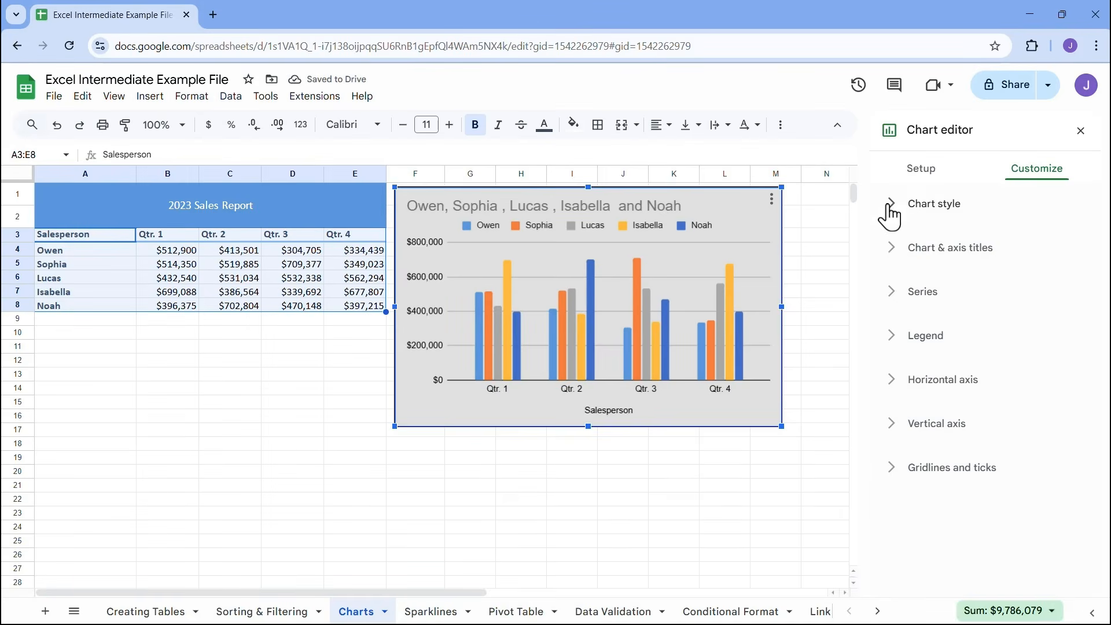
# Replace the chart title text with "2023 Sales Report"
pyautogui.click(890, 248)
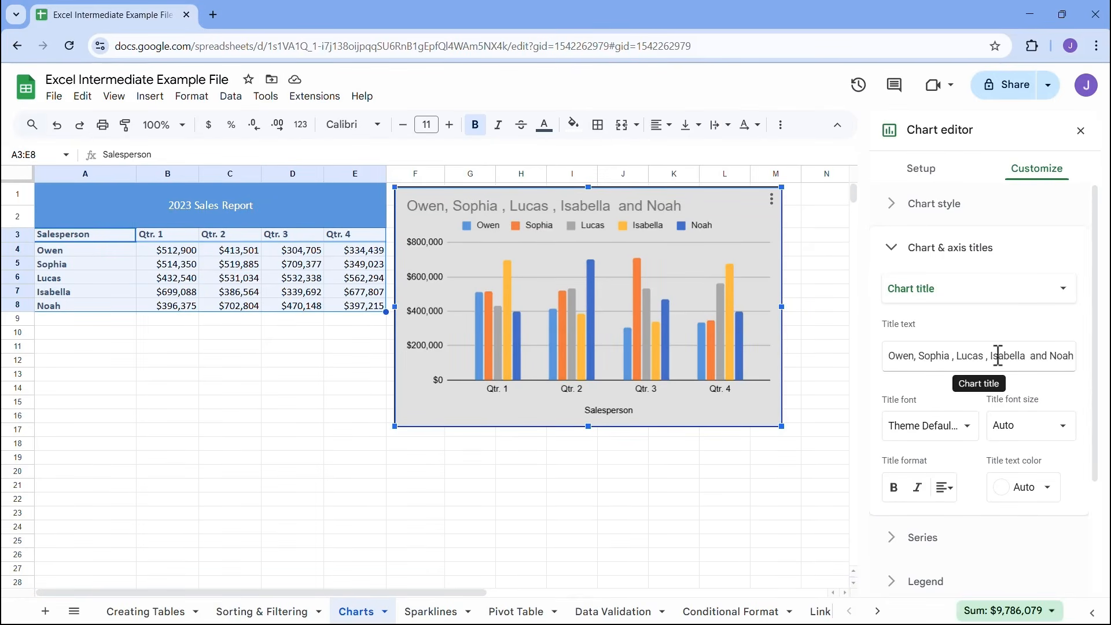
pyautogui.moveTo(1034, 356); pyautogui.dragTo(839, 347)
pyautogui.press('BackSpace')
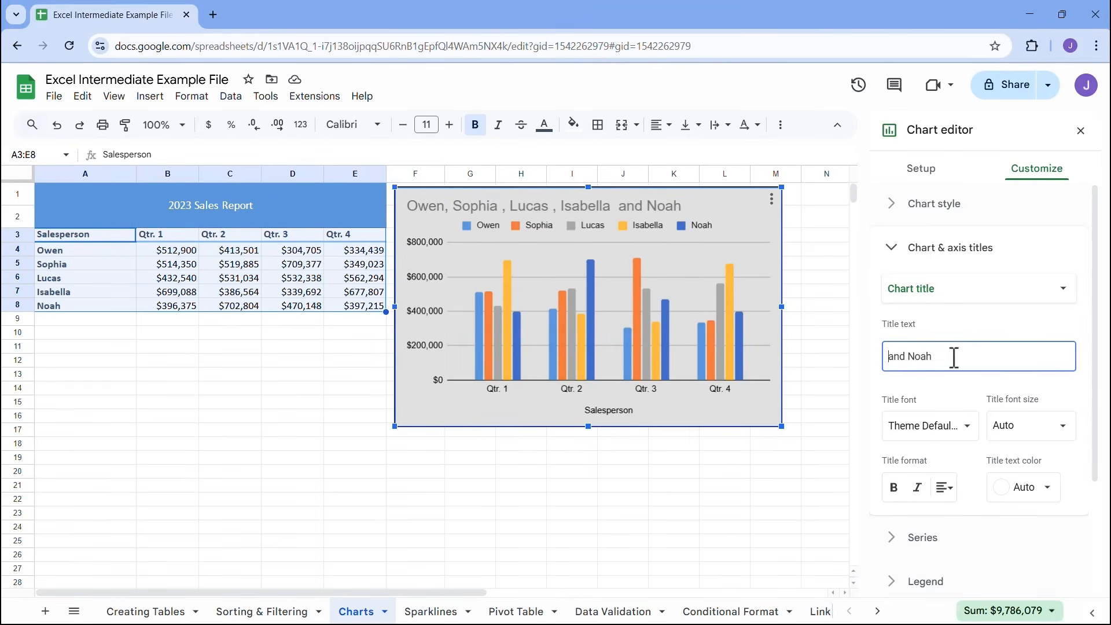
pyautogui.moveTo(954, 357); pyautogui.dragTo(860, 347)
pyautogui.press('BackSpace')
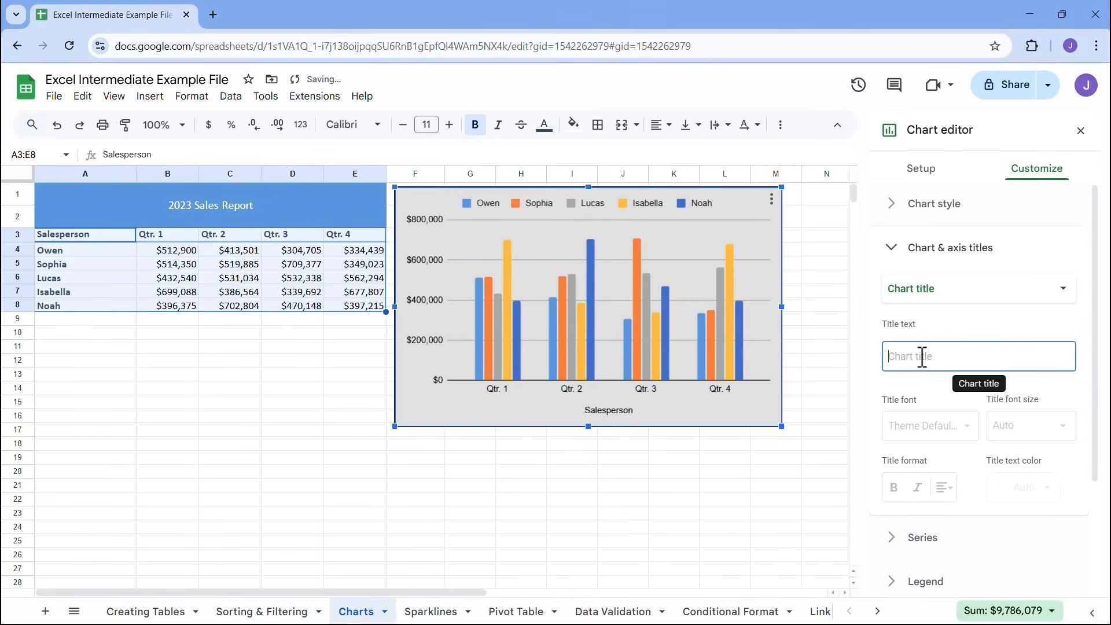
pyautogui.write('2023 Sales Report')
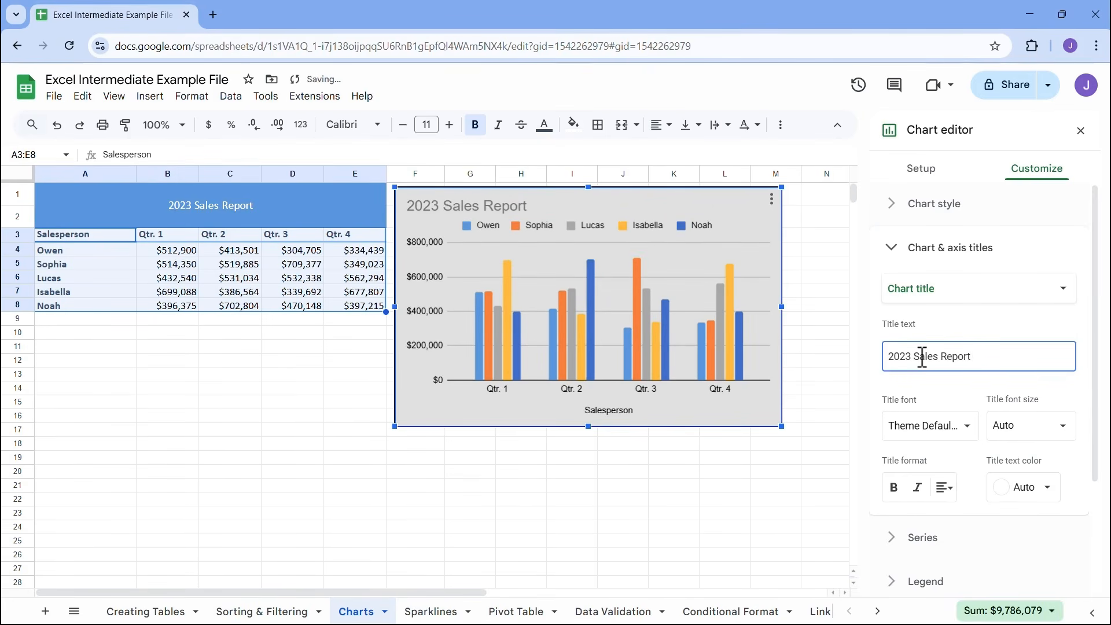
# Format the chart title as bold black text without italics and align it to the center
pyautogui.click(896, 488)
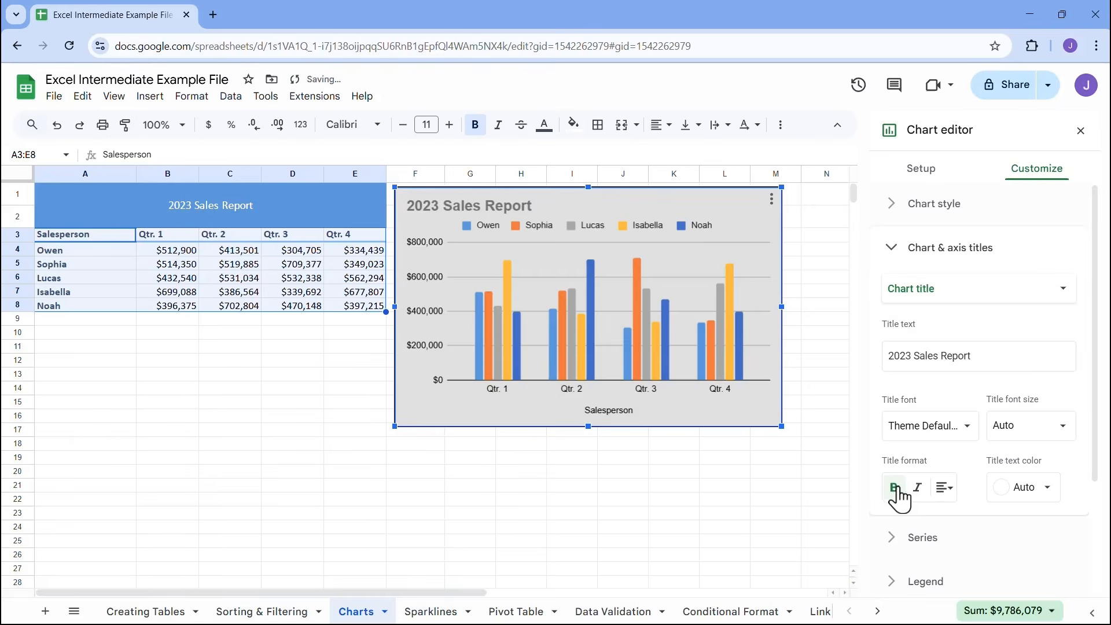
pyautogui.click(919, 488)
pyautogui.click(1023, 487)
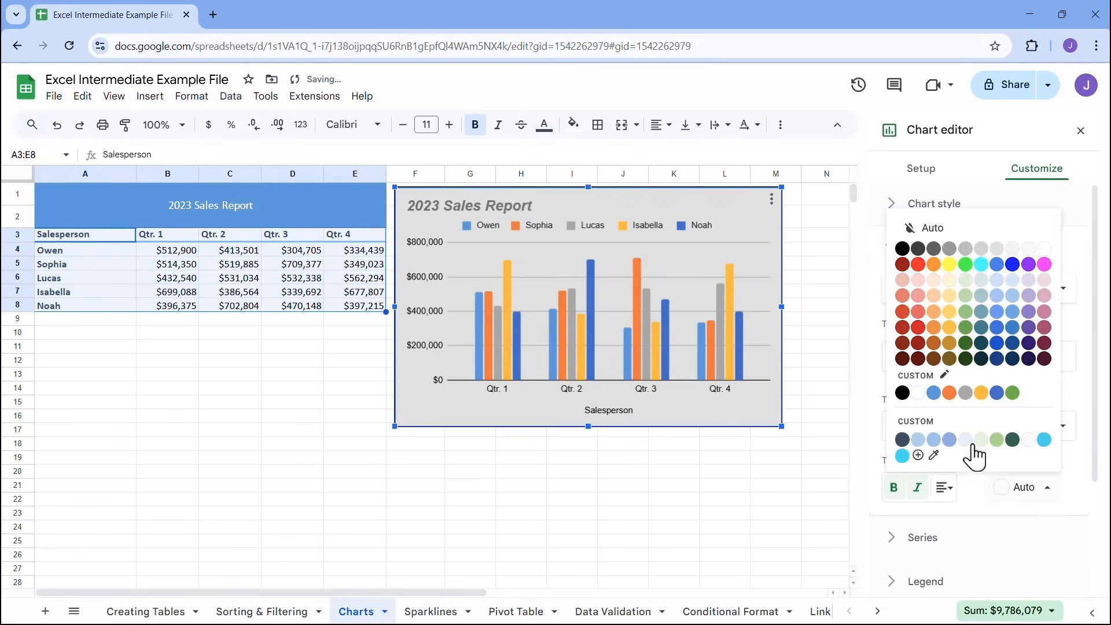
pyautogui.click(901, 441)
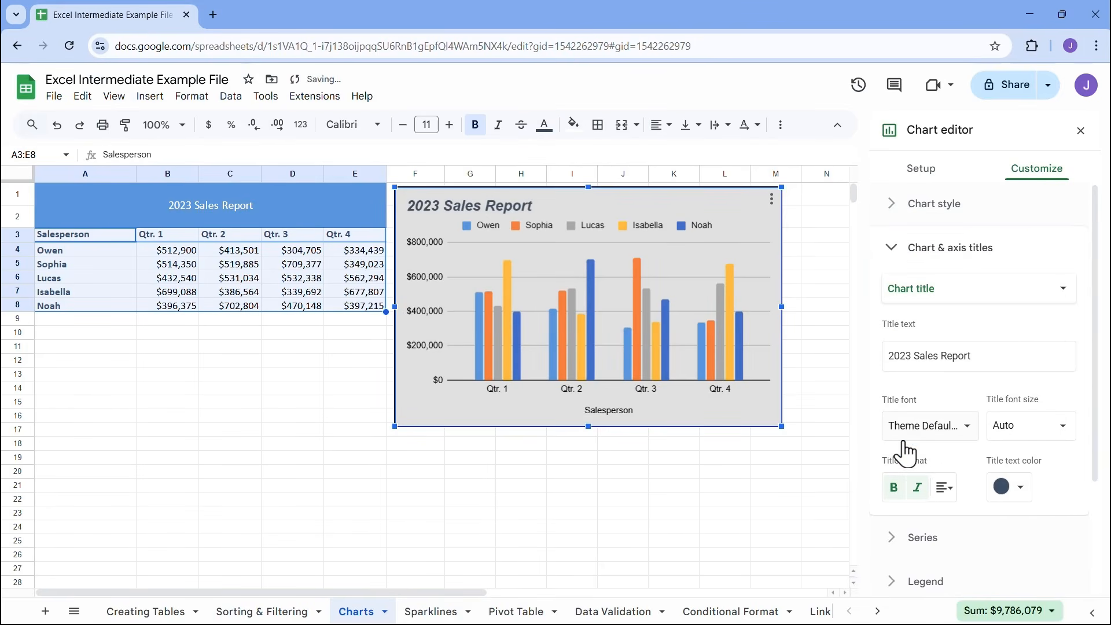
pyautogui.click(1007, 488)
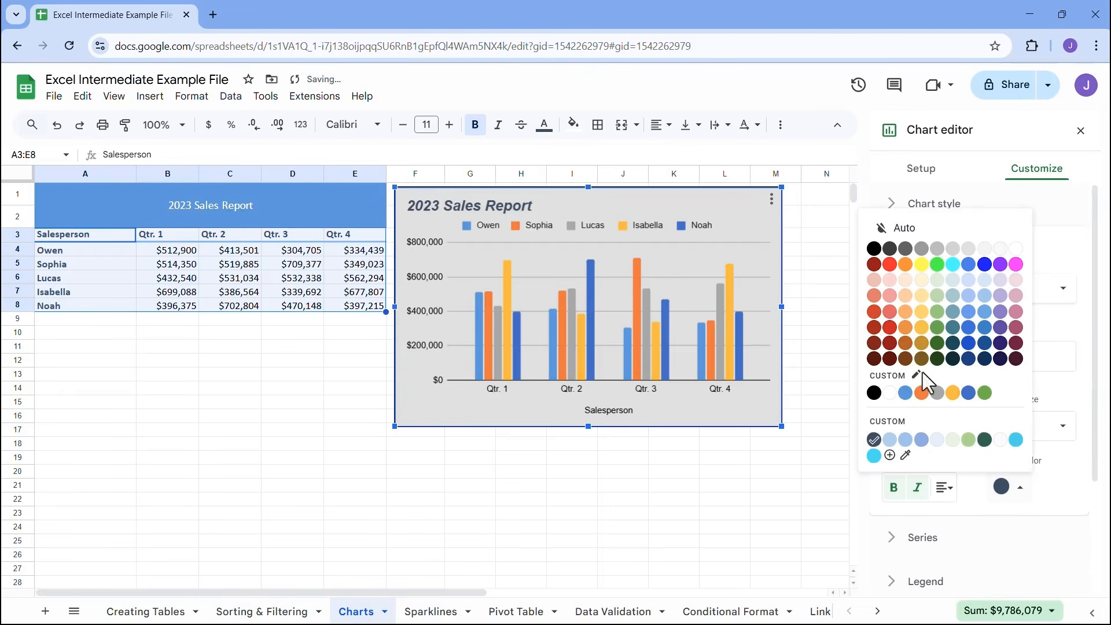
pyautogui.click(874, 249)
pyautogui.click(917, 487)
pyautogui.click(943, 487)
pyautogui.click(964, 516)
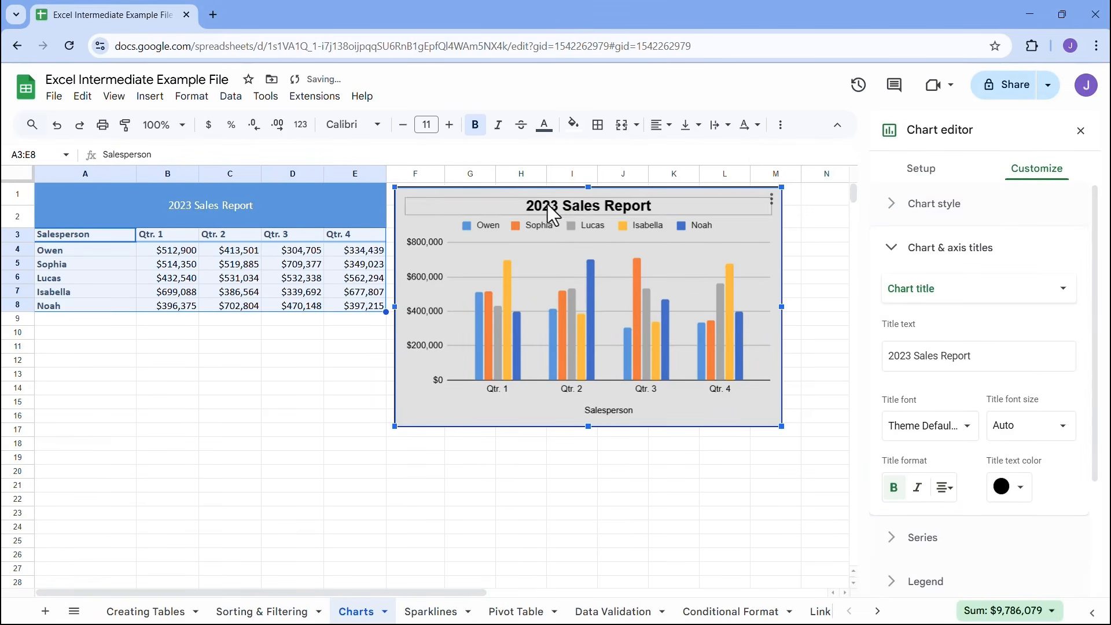
pyautogui.click(890, 261)
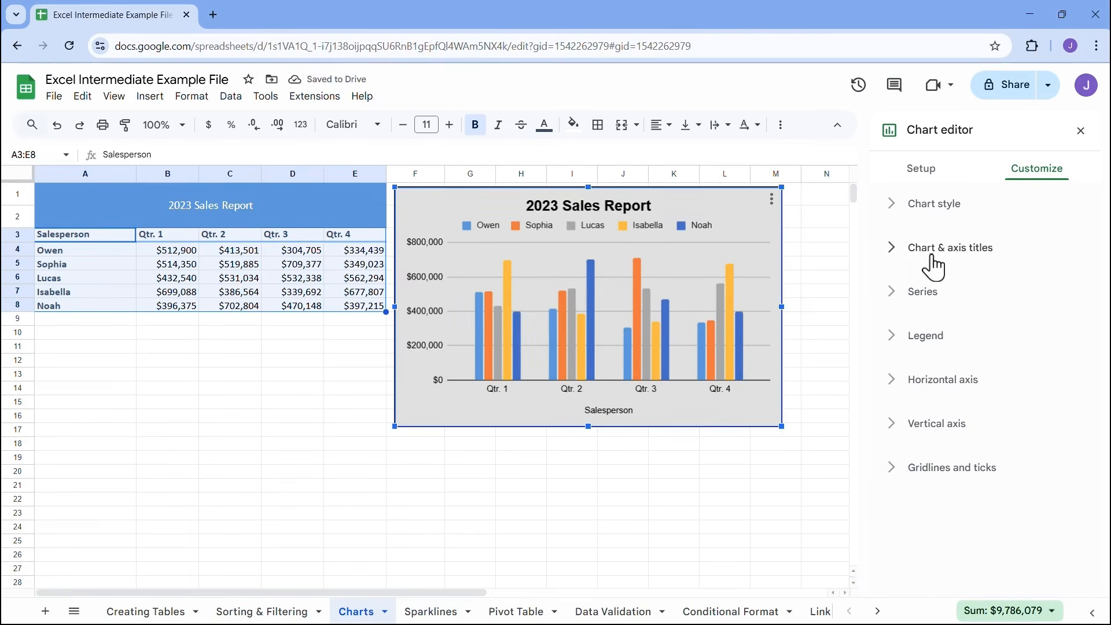
# Open the vertical axis settings and the chart title settings by selecting those elements in the chart
pyautogui.click(437, 241)
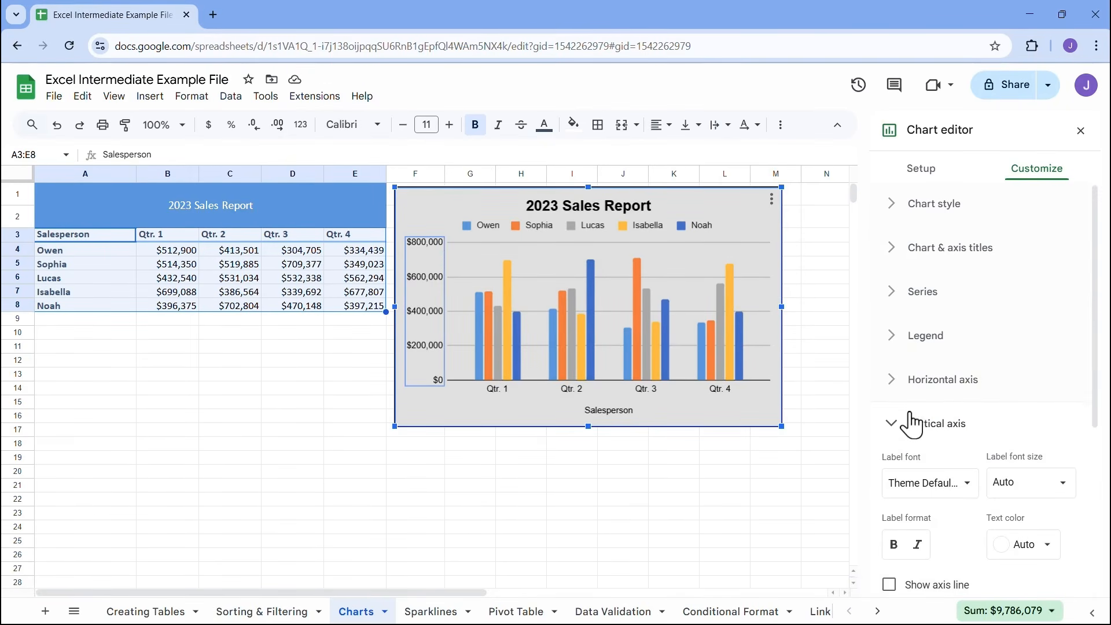
pyautogui.click(580, 209)
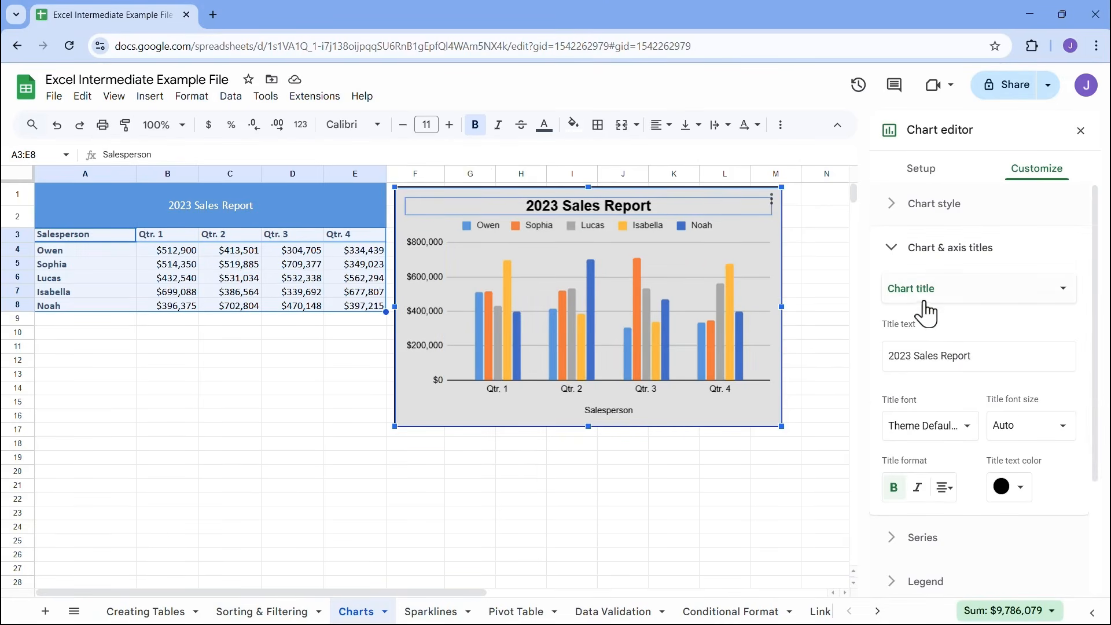
pyautogui.click(893, 255)
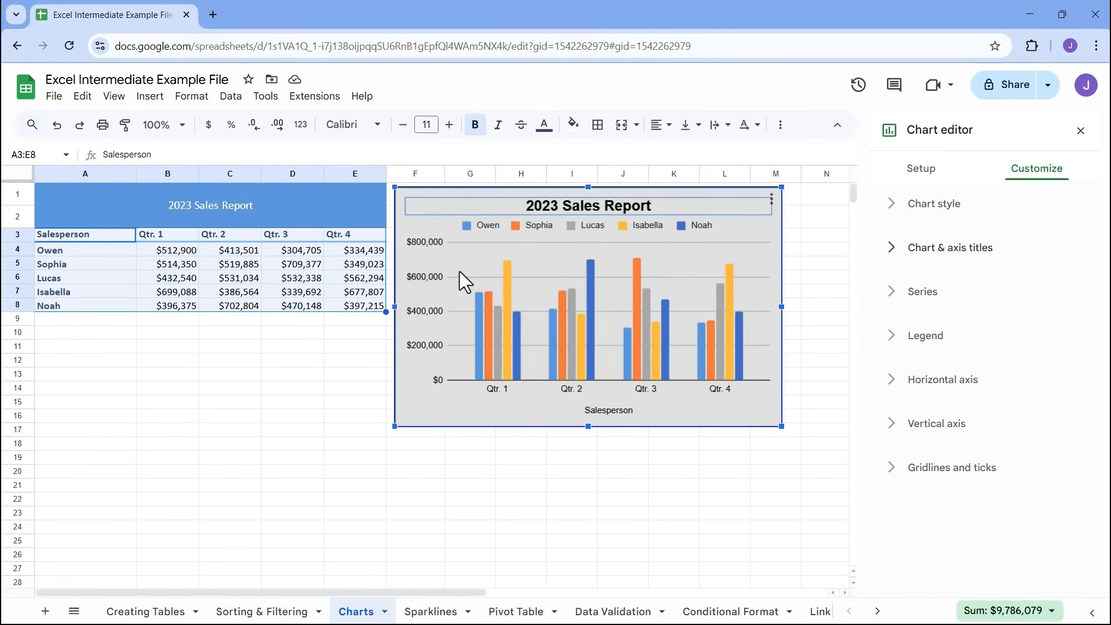
# Outline the columns of all series by trying a red line color and settling on black
pyautogui.click(894, 294)
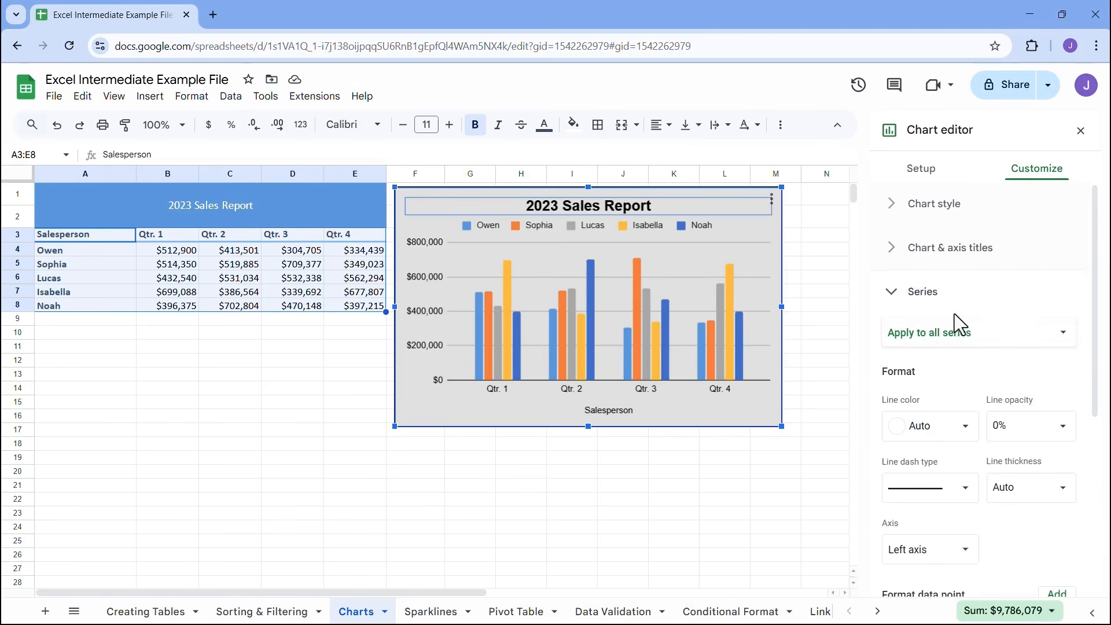
pyautogui.click(941, 346)
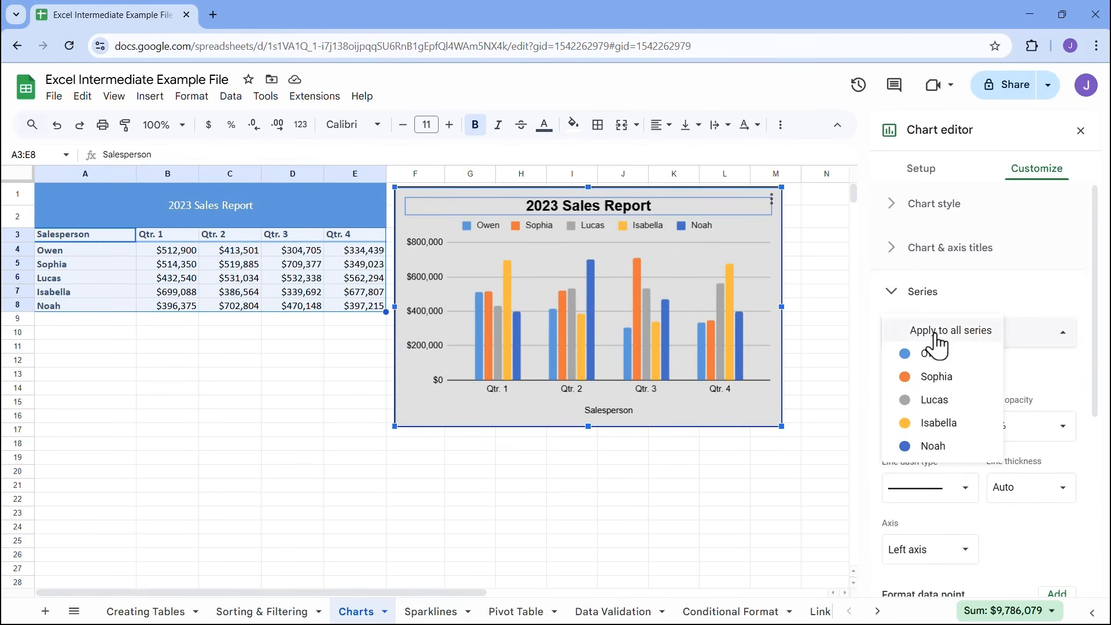
pyautogui.click(936, 335)
pyautogui.click(954, 426)
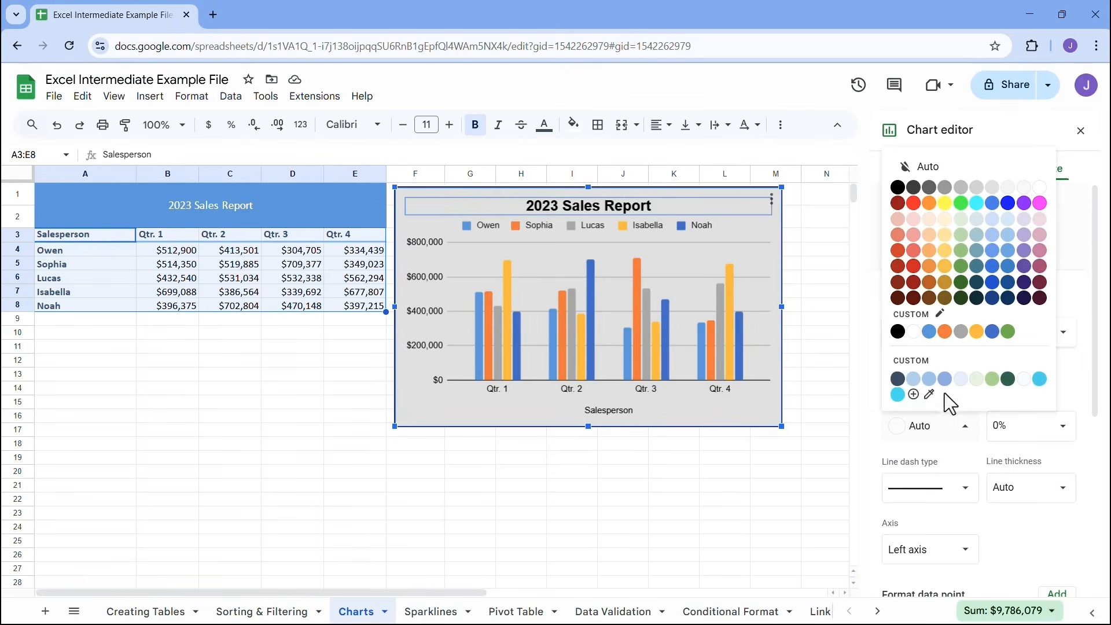
pyautogui.click(914, 204)
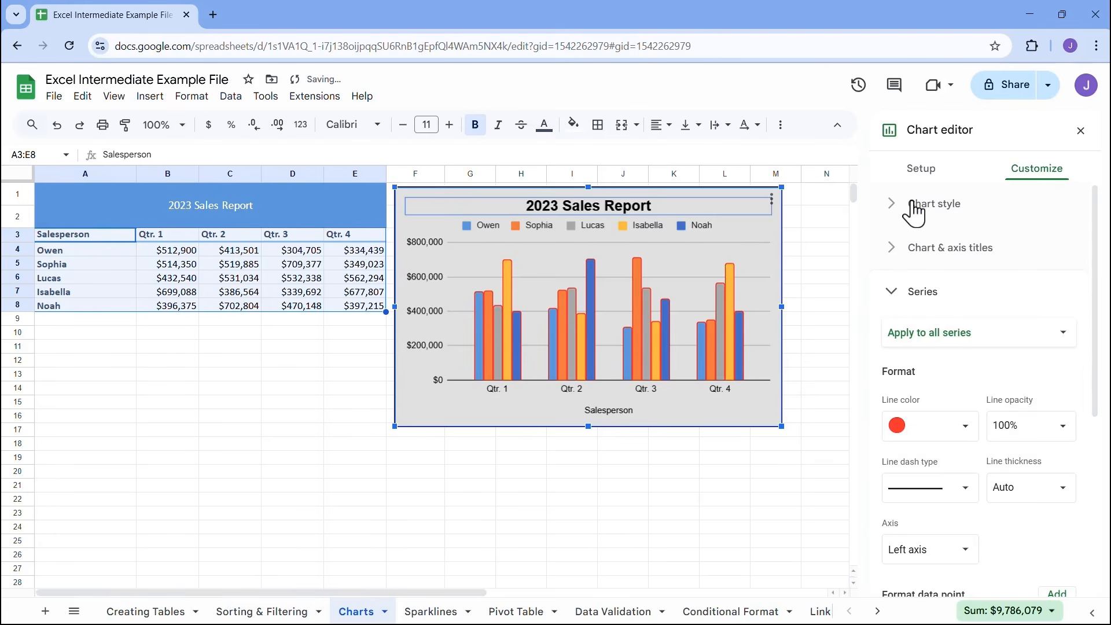
pyautogui.click(952, 437)
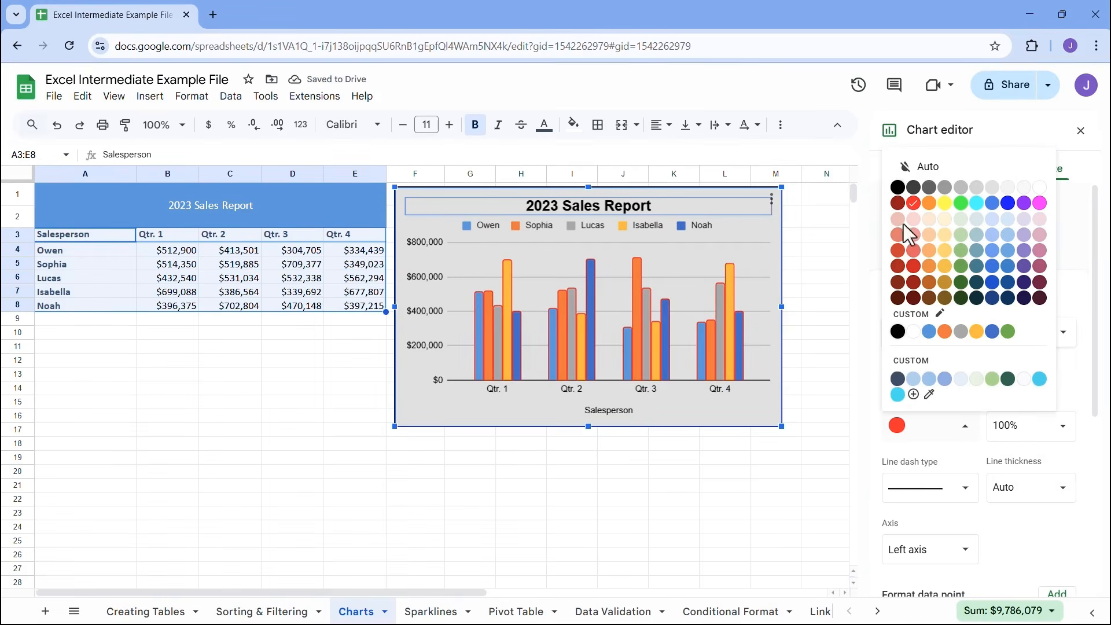
pyautogui.click(900, 189)
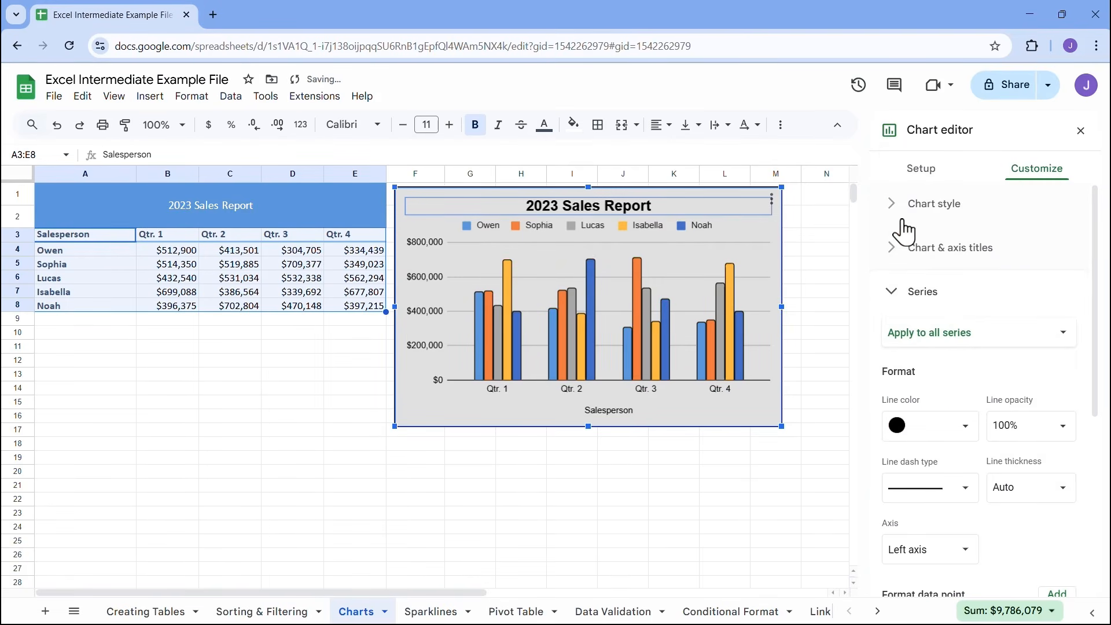
# Set the fill color of the first salesperson's series to red and the second salesperson's series to green
pyautogui.click(935, 341)
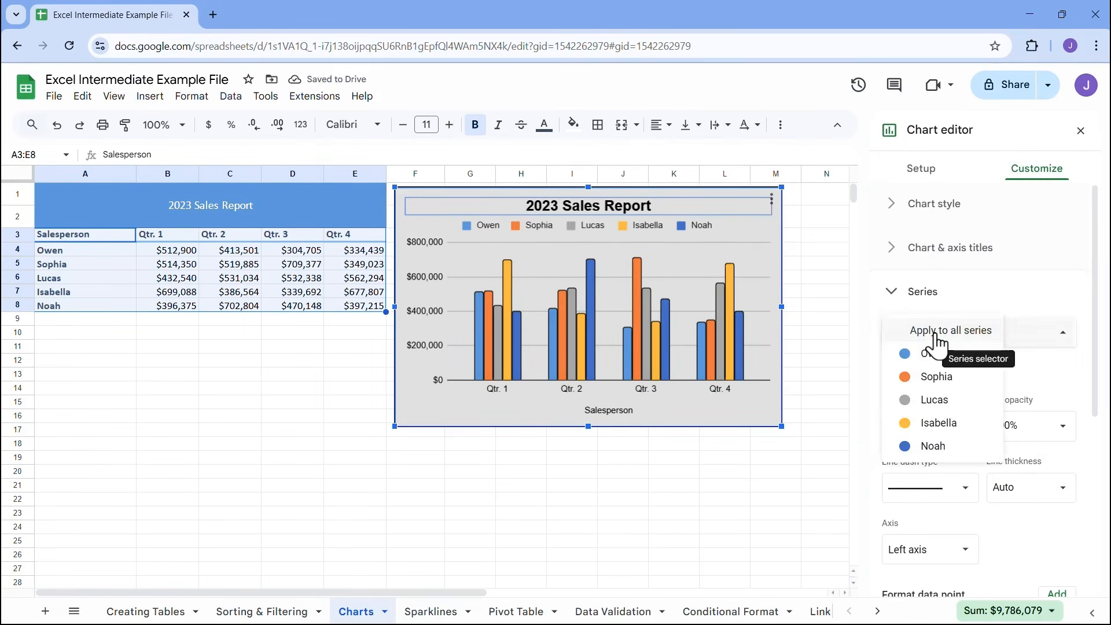
pyautogui.click(941, 354)
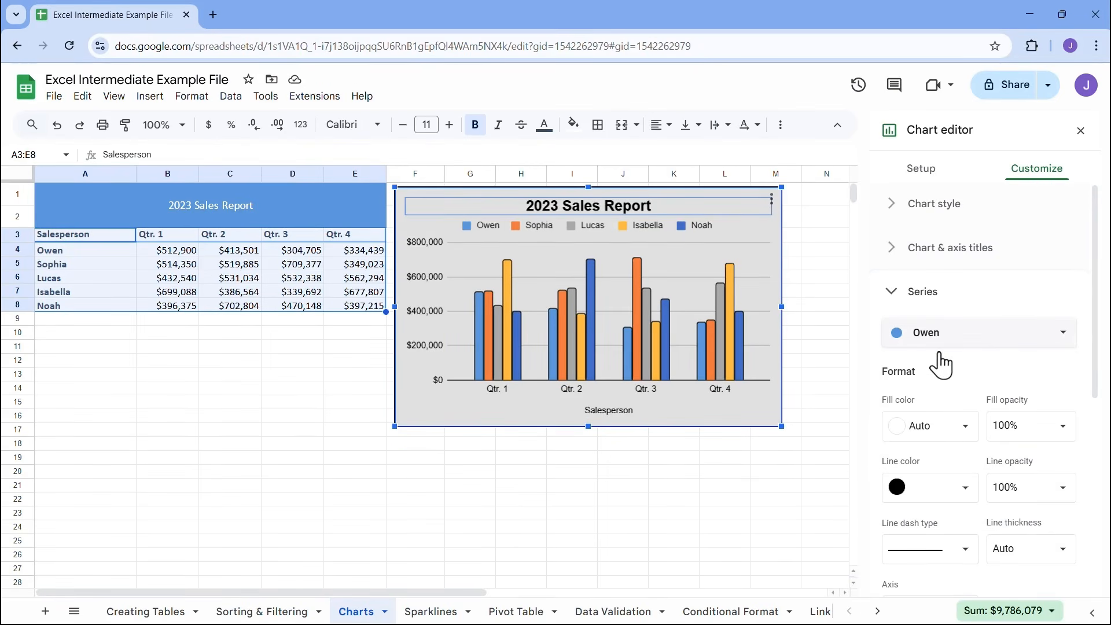
pyautogui.click(966, 429)
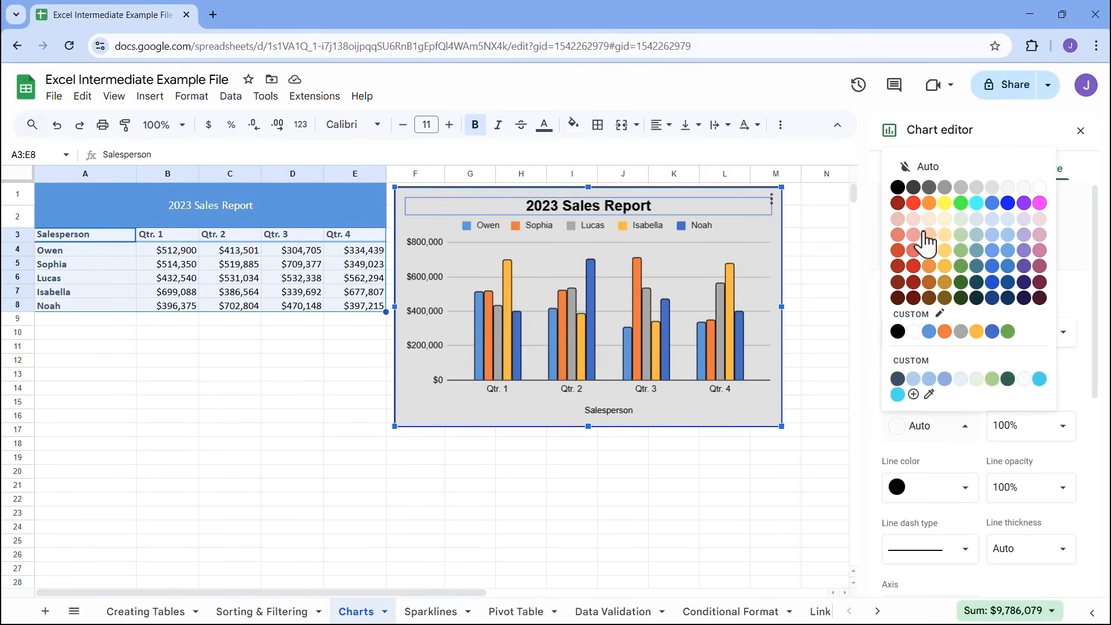
pyautogui.click(918, 207)
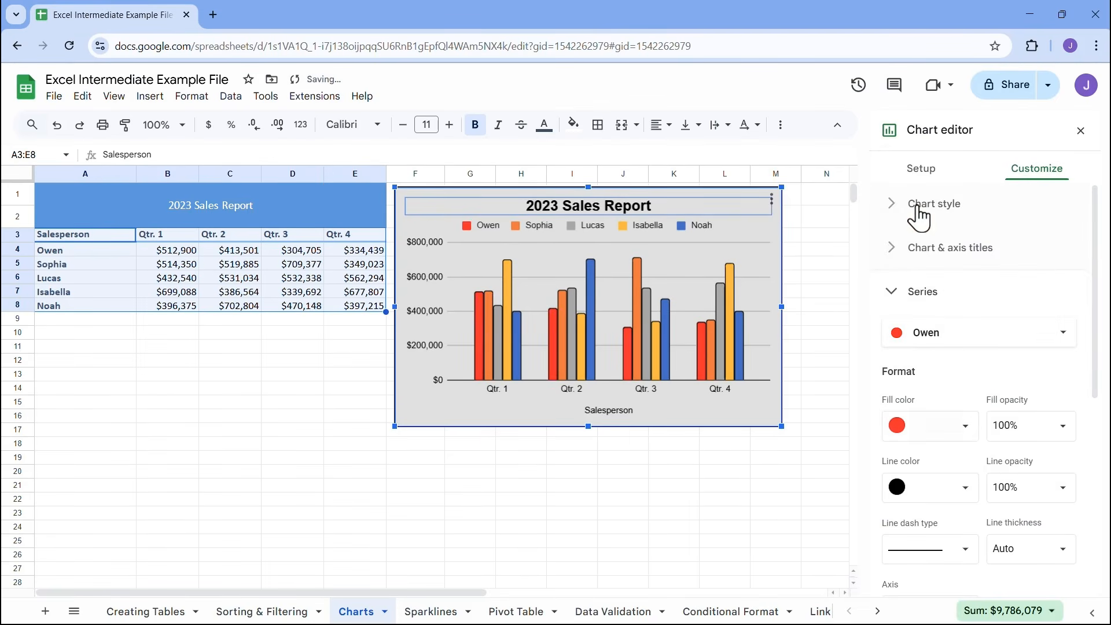
pyautogui.click(925, 349)
pyautogui.click(933, 353)
pyautogui.click(929, 428)
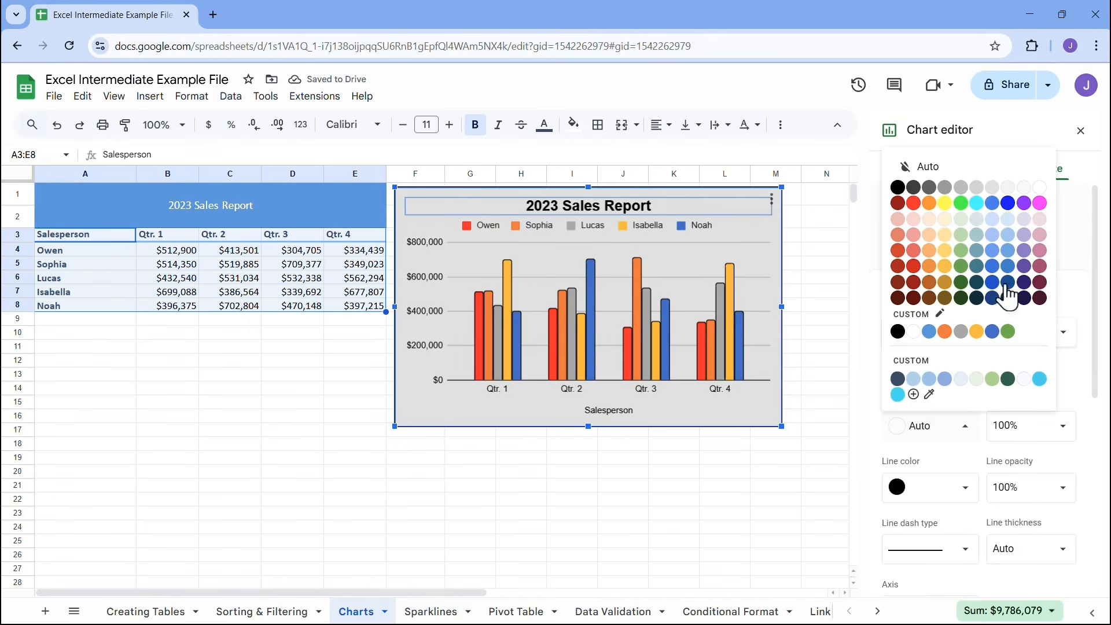
pyautogui.click(1007, 332)
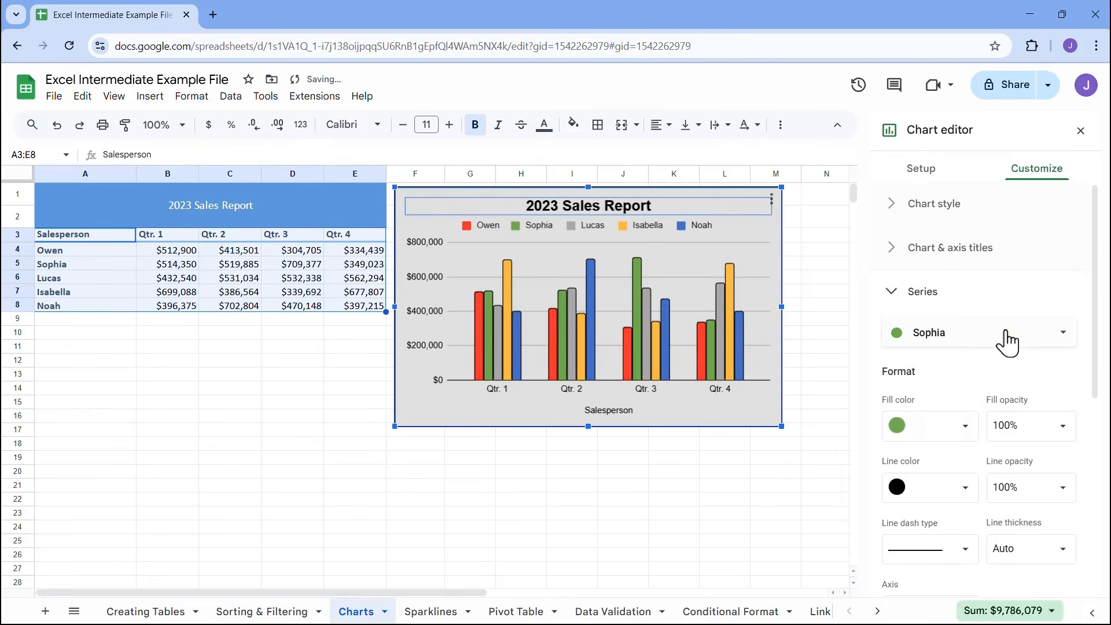
# Set the fill color of the third salesperson's series to dark blue and the fifth salesperson's series to purple
pyautogui.click(938, 340)
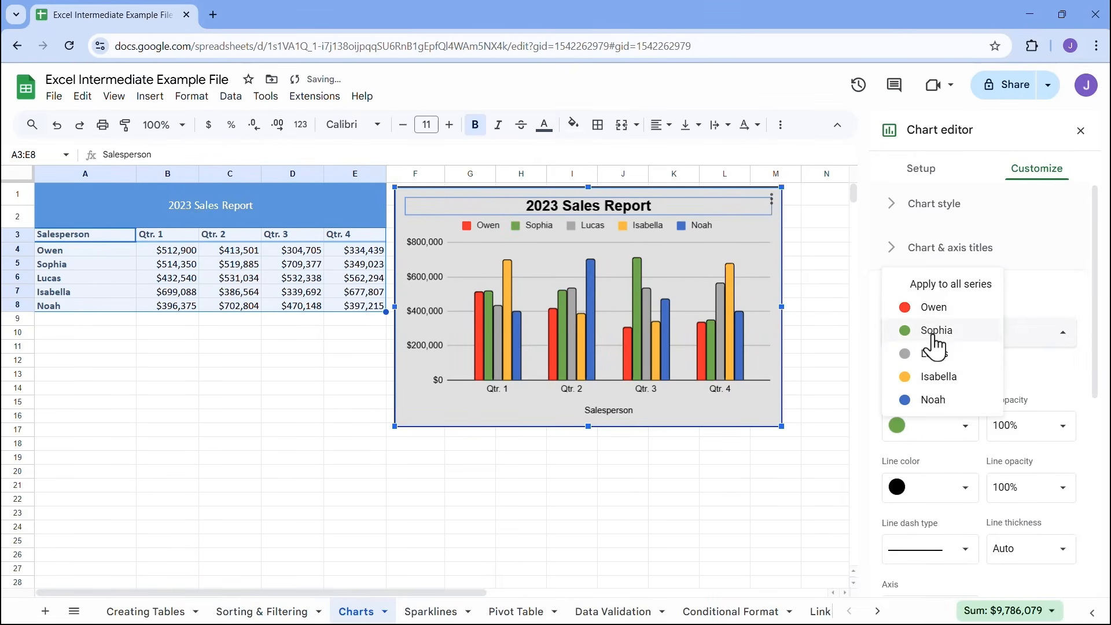
pyautogui.click(932, 354)
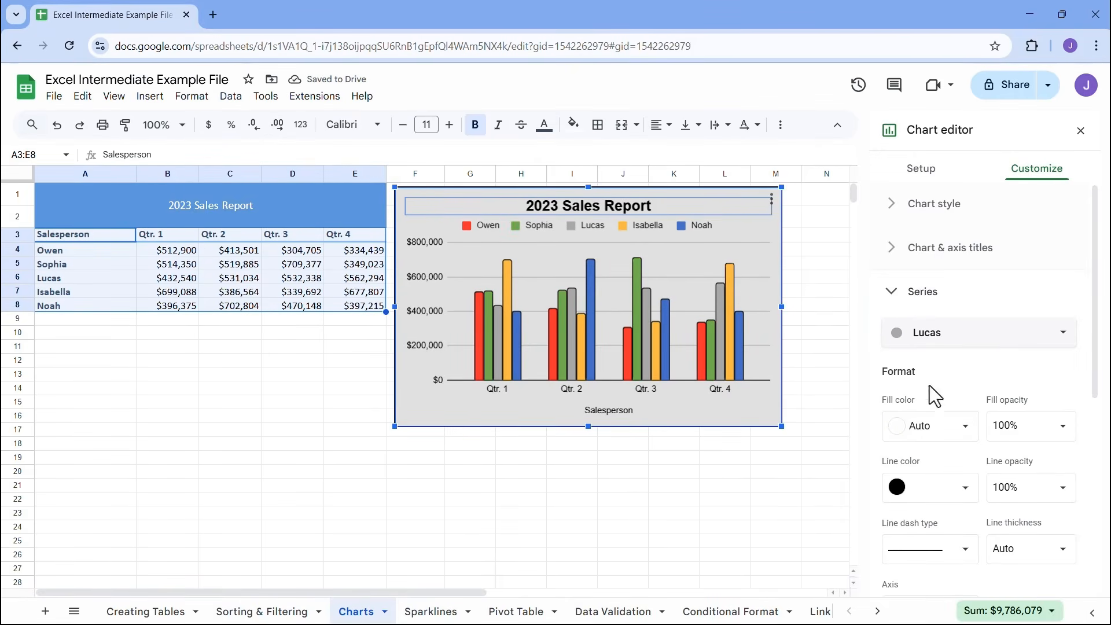
pyautogui.click(927, 426)
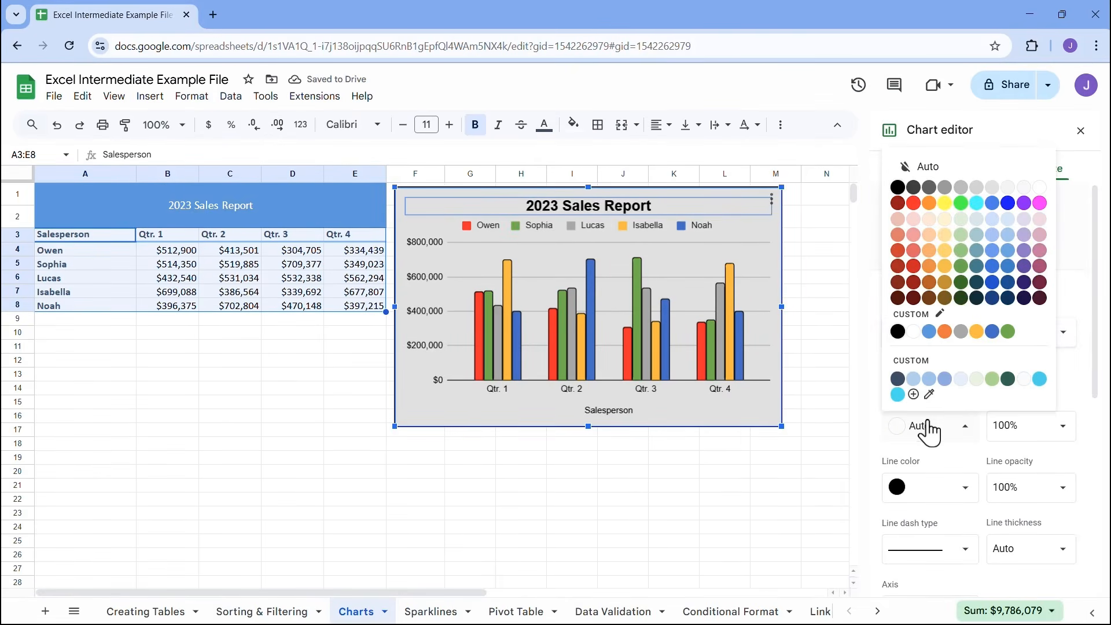
pyautogui.click(1003, 283)
pyautogui.click(938, 340)
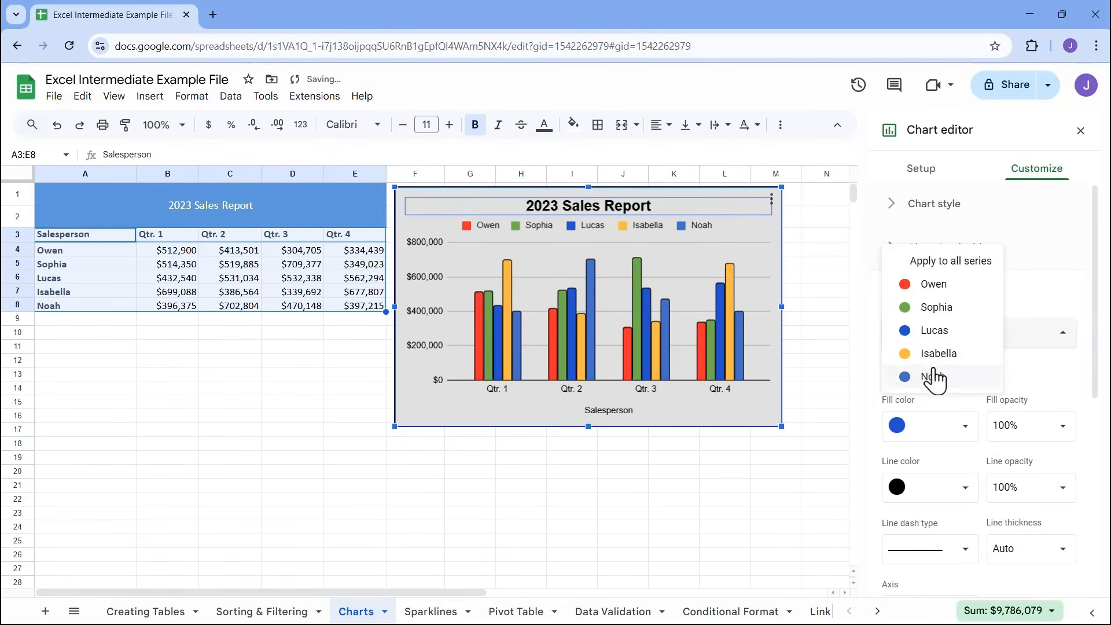
pyautogui.click(938, 353)
pyautogui.click(932, 343)
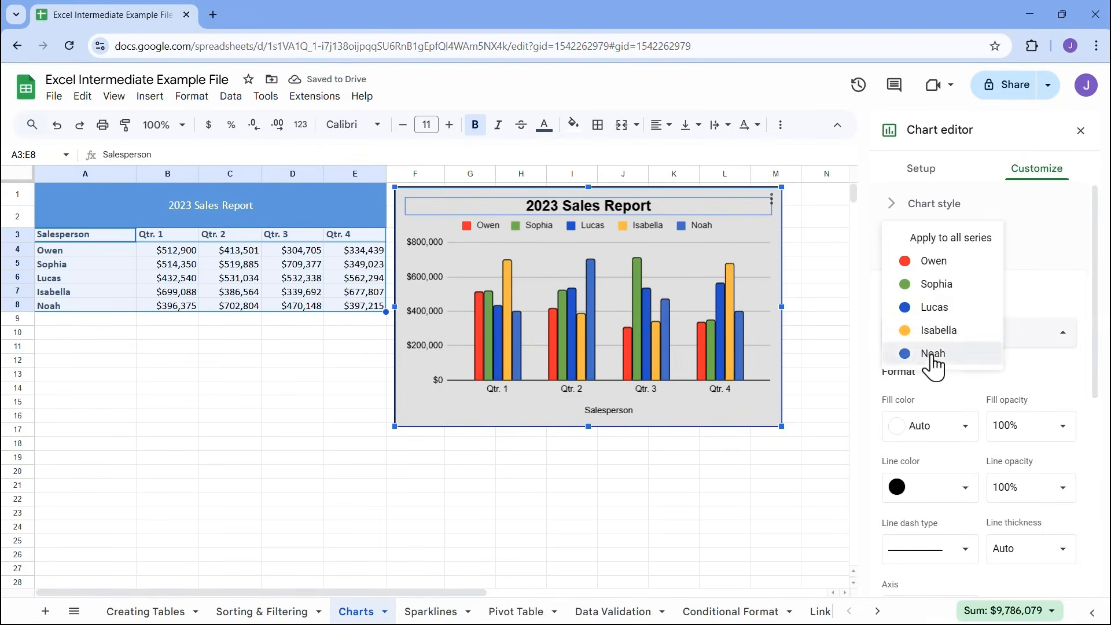
pyautogui.click(932, 356)
pyautogui.click(933, 428)
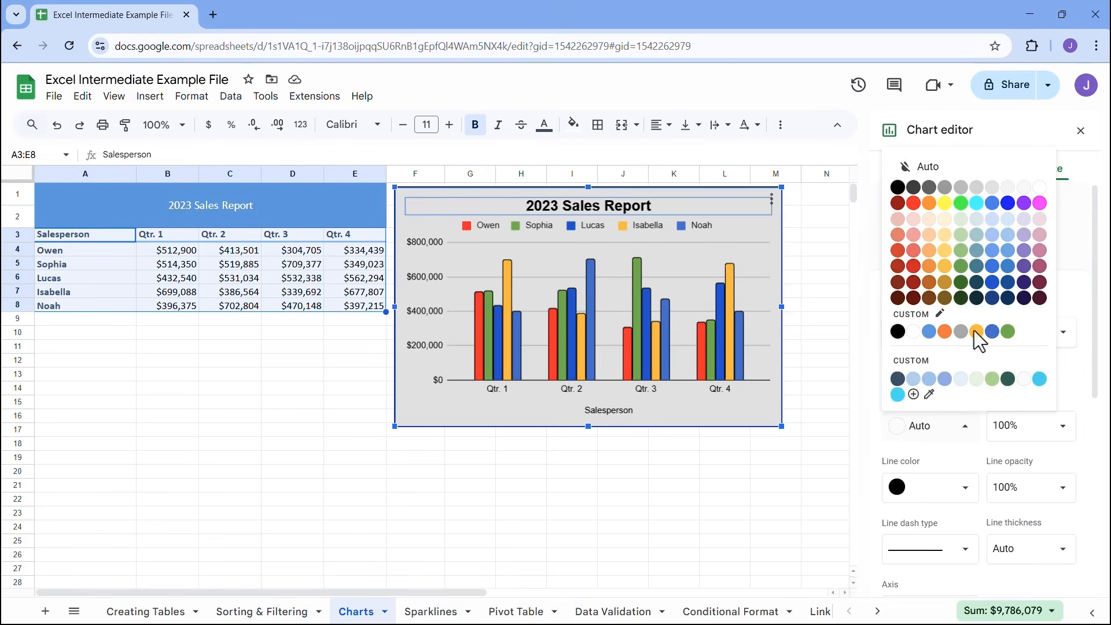
pyautogui.click(1023, 203)
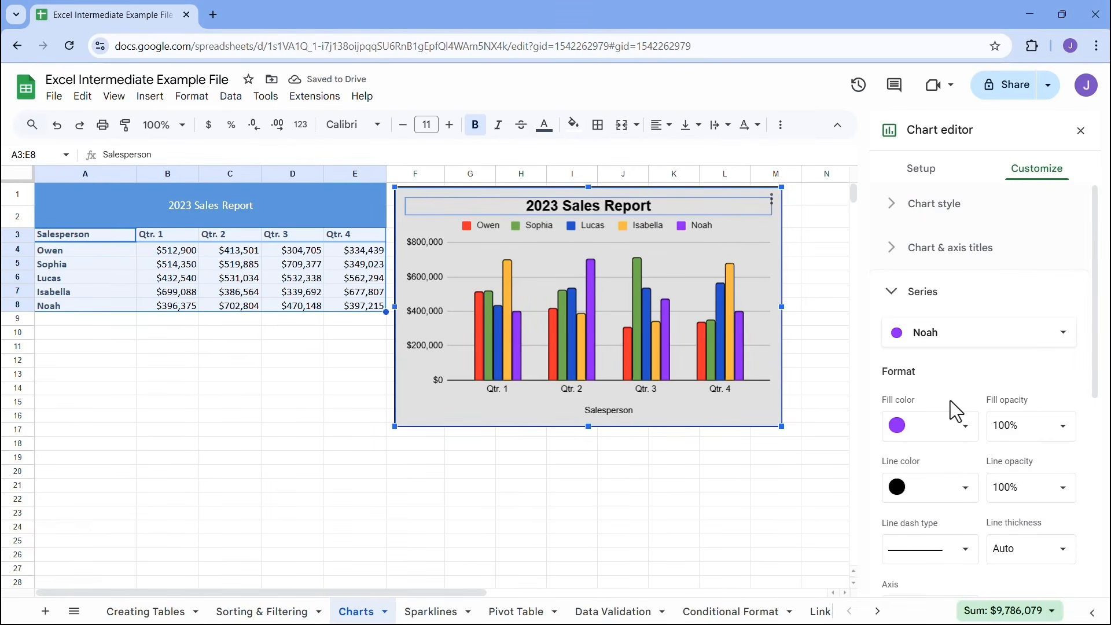
# Try a 10% fill opacity on the fifth salesperson's purple series and set it to 50%
pyautogui.scroll(-5, 950, 401)
pyautogui.scroll(5, 950, 401)
pyautogui.click(1065, 438)
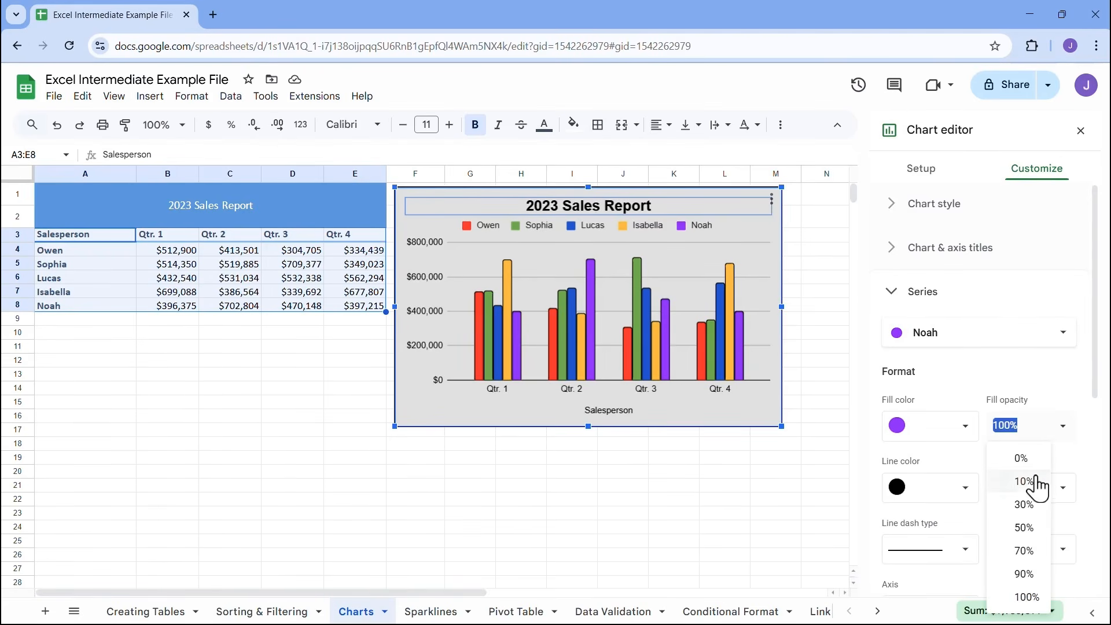
pyautogui.click(1059, 478)
pyautogui.click(1056, 440)
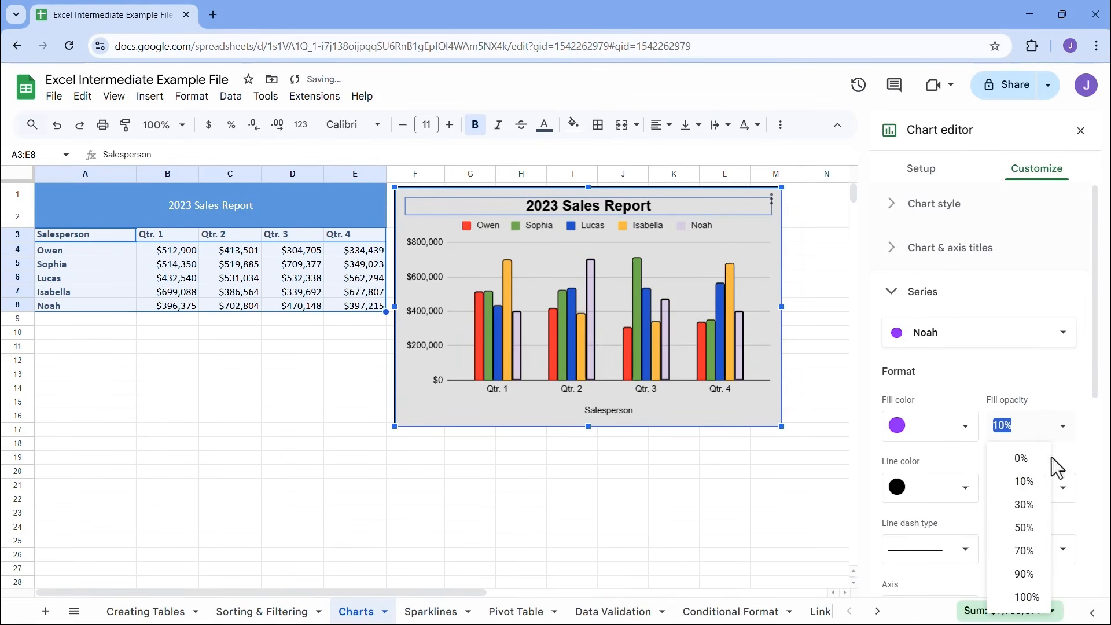
pyautogui.click(1033, 547)
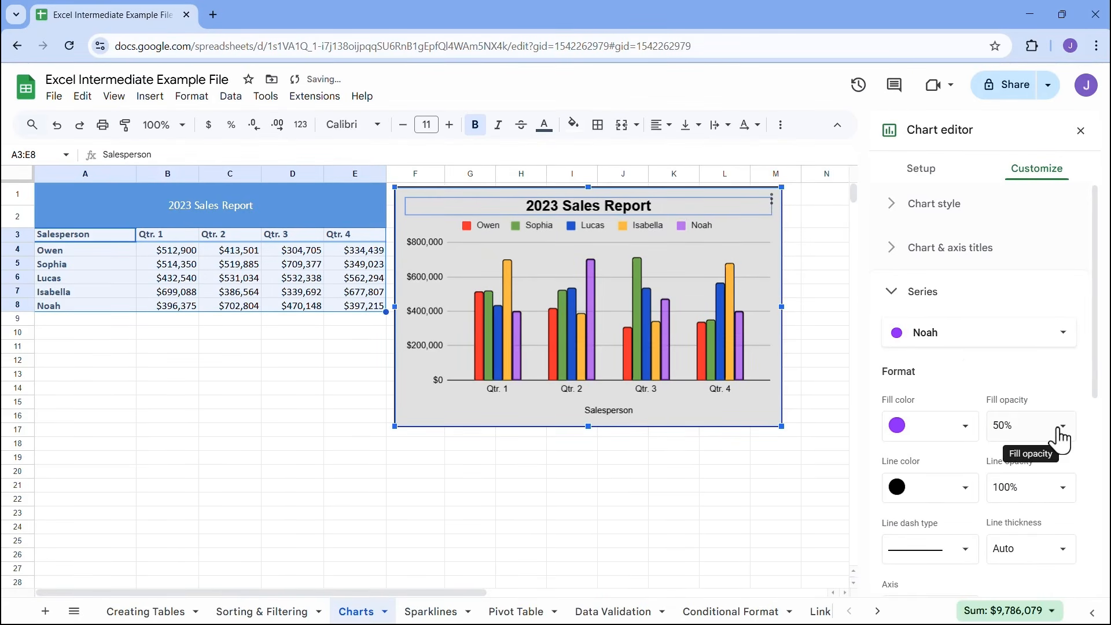
# Set the fill opacity of the fourth and third salespersons' series to 50%
pyautogui.click(930, 334)
pyautogui.click(937, 307)
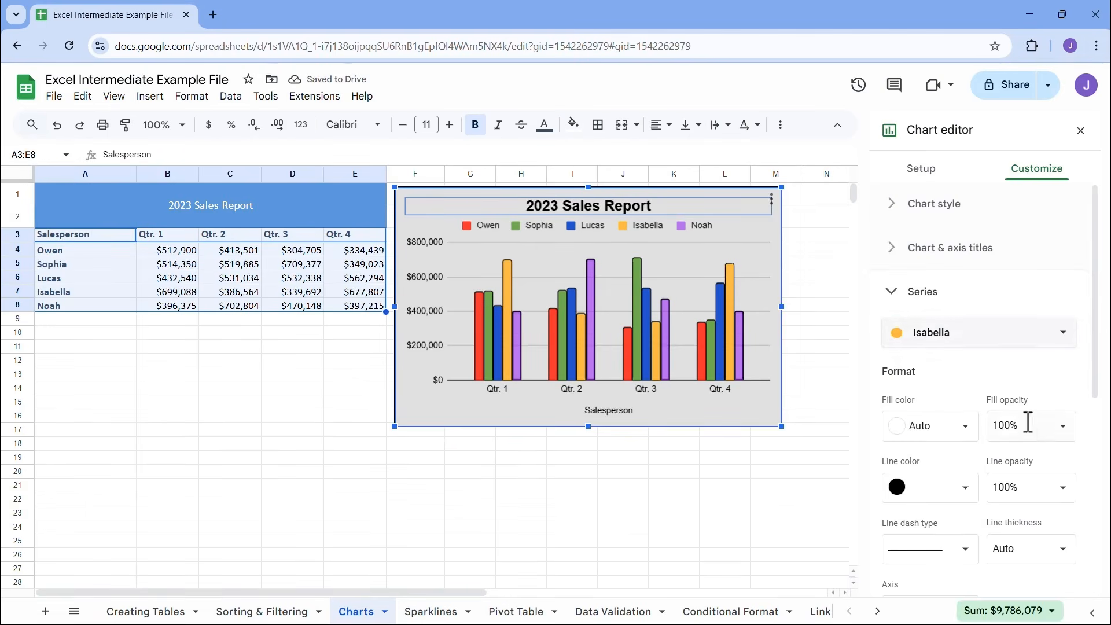
pyautogui.click(1027, 421)
pyautogui.click(1031, 546)
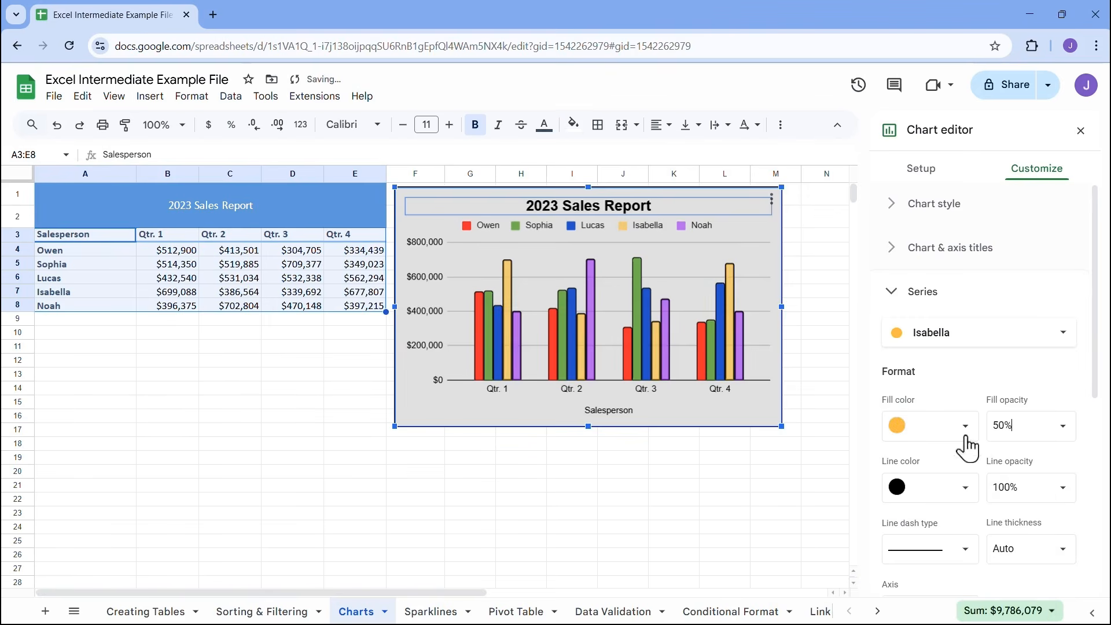
pyautogui.click(927, 332)
pyautogui.click(940, 308)
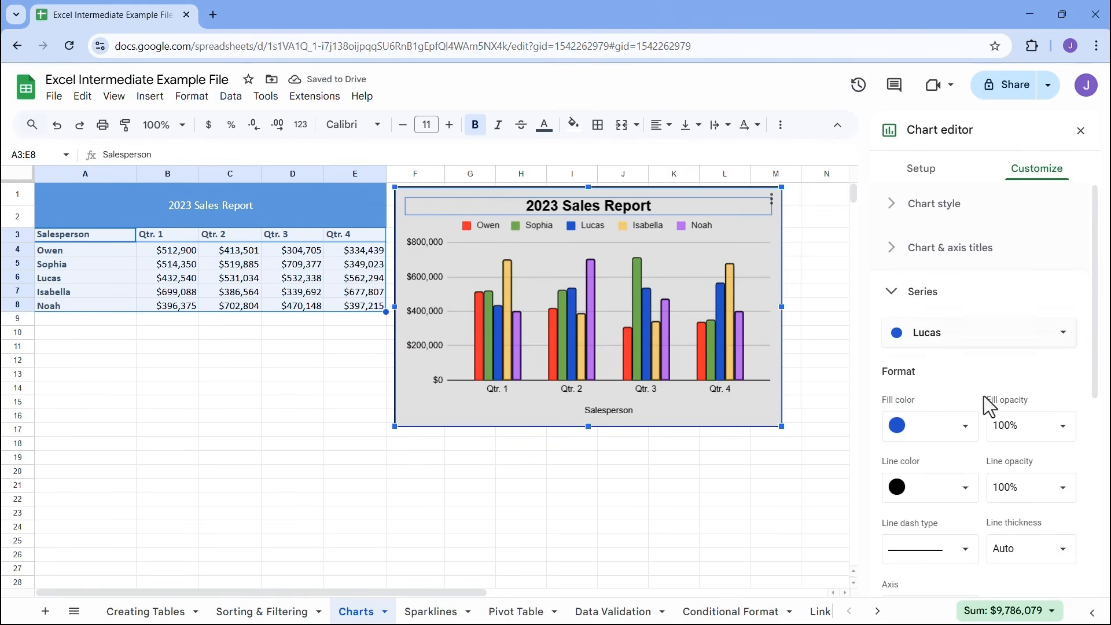
pyautogui.click(1017, 431)
pyautogui.click(1029, 544)
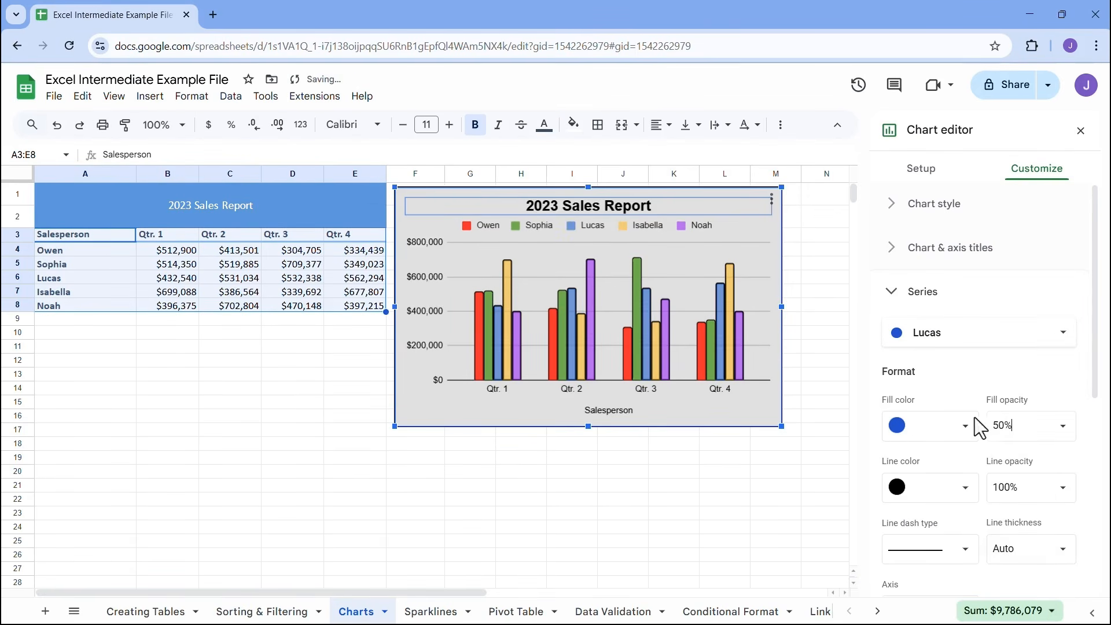
# Set the fill opacity of the second and first salespersons' series to 50%
pyautogui.click(926, 334)
pyautogui.click(930, 308)
pyautogui.click(1021, 428)
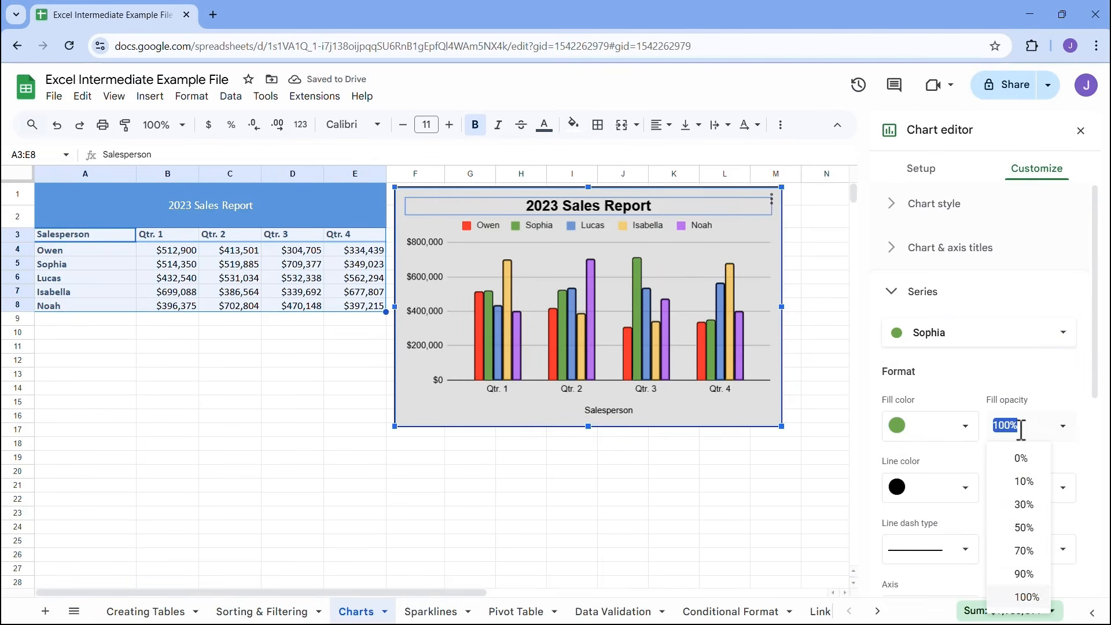
pyautogui.click(1024, 527)
pyautogui.click(926, 333)
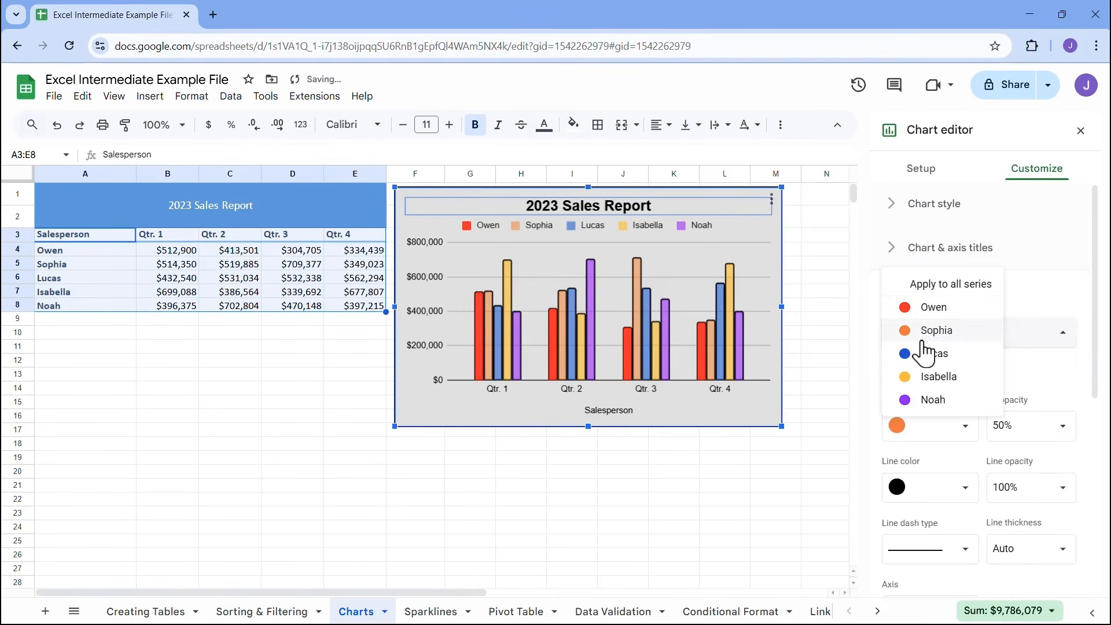
pyautogui.click(932, 307)
pyautogui.click(1007, 425)
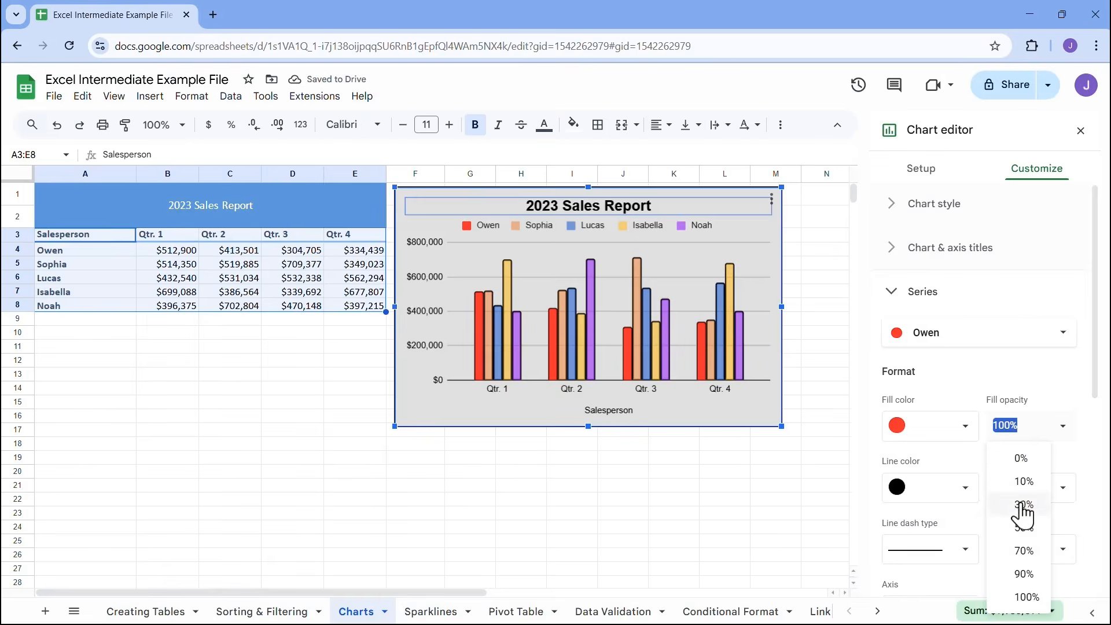
pyautogui.click(1023, 527)
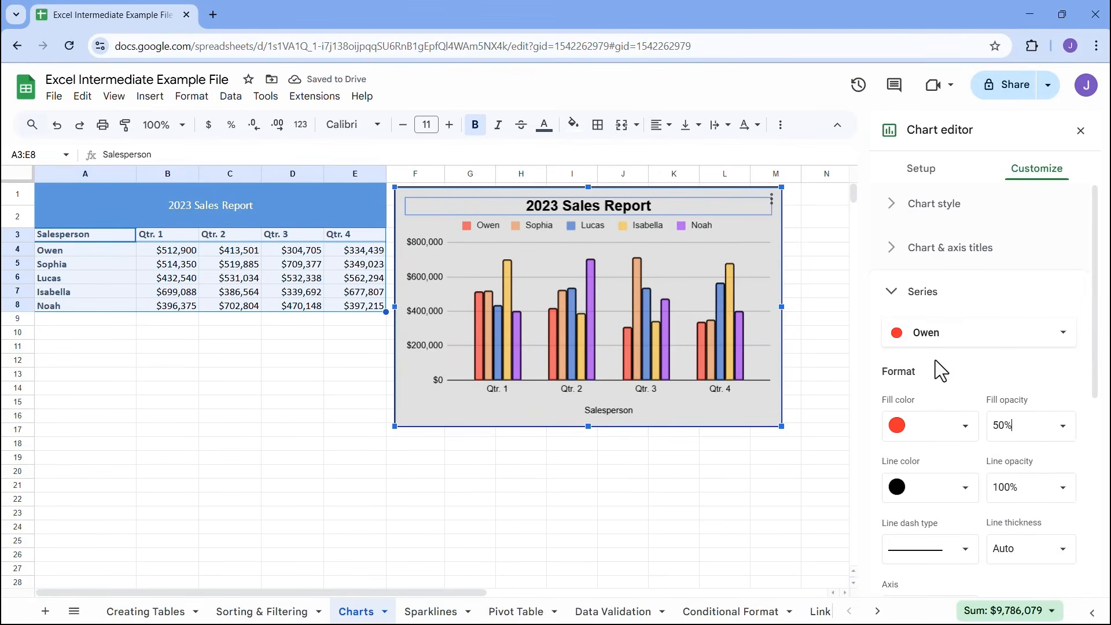
# Try error bars and data labels on the first salesperson's series, turning each off again
pyautogui.scroll(-4, 917, 339)
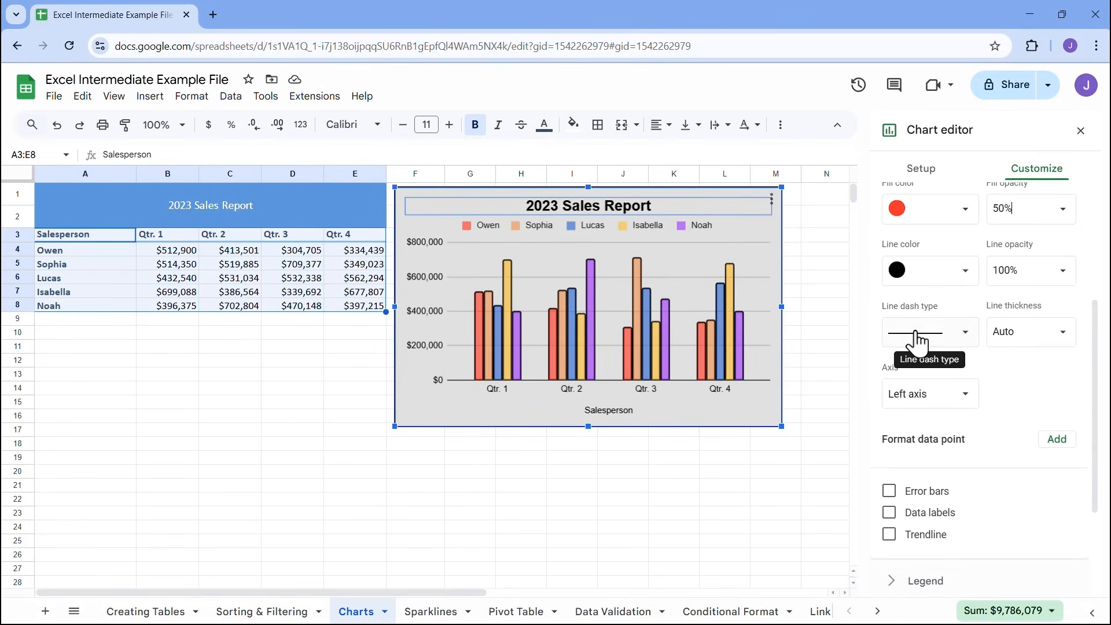
pyautogui.scroll(-3, 917, 338)
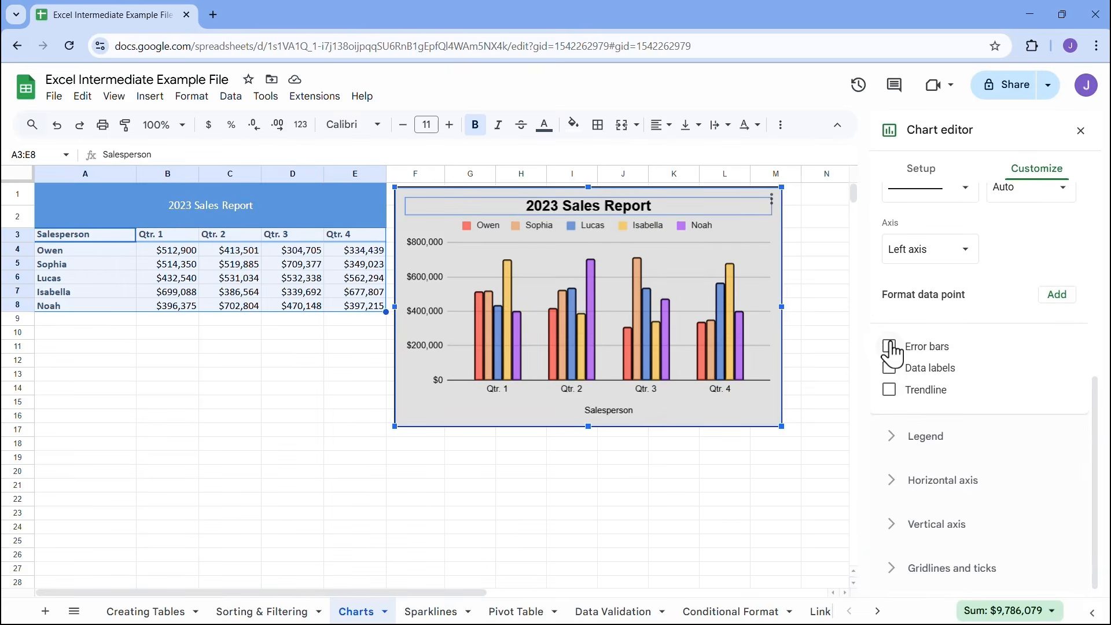
pyautogui.click(889, 346)
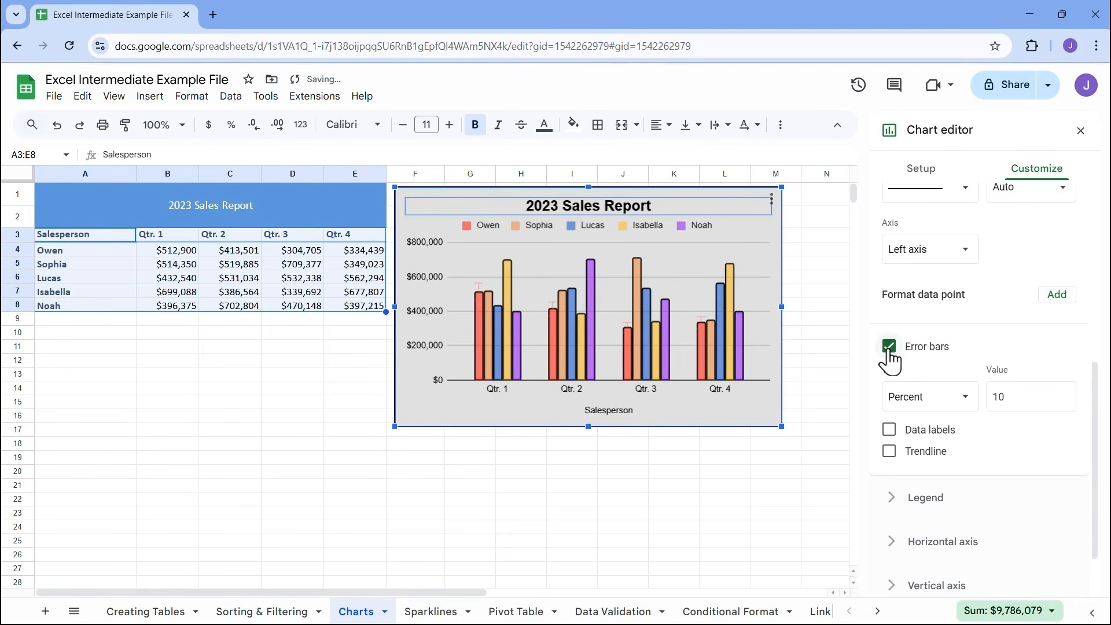
pyautogui.click(889, 347)
pyautogui.click(889, 368)
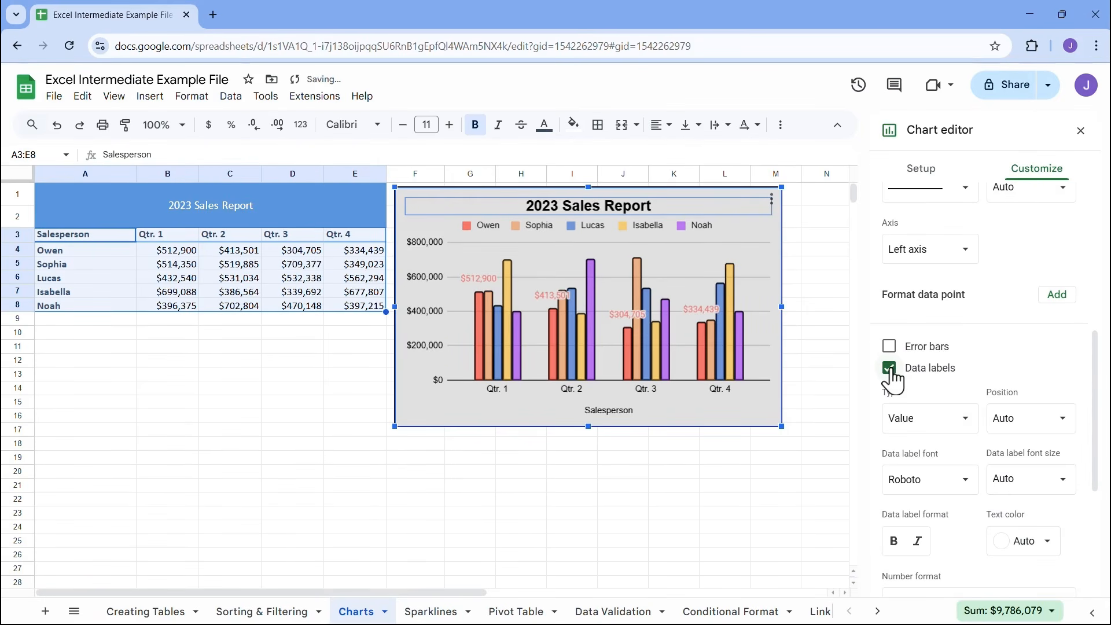
pyautogui.click(890, 368)
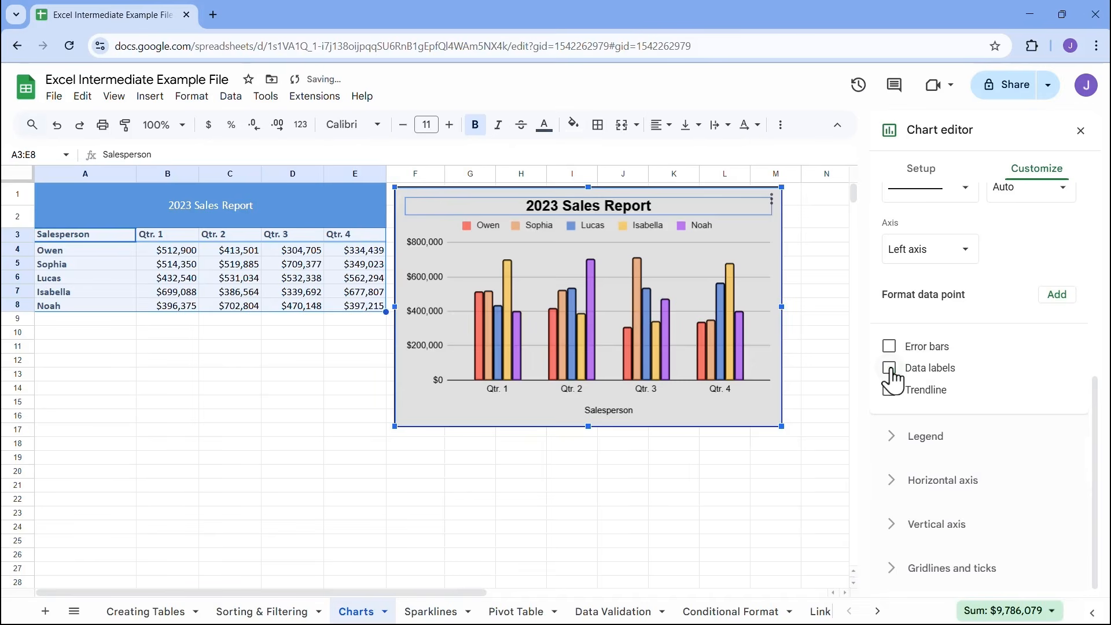
# Try a trendline and data labels on the first salesperson's series, view the trendline's opacity options, and turn both features off
pyautogui.click(889, 389)
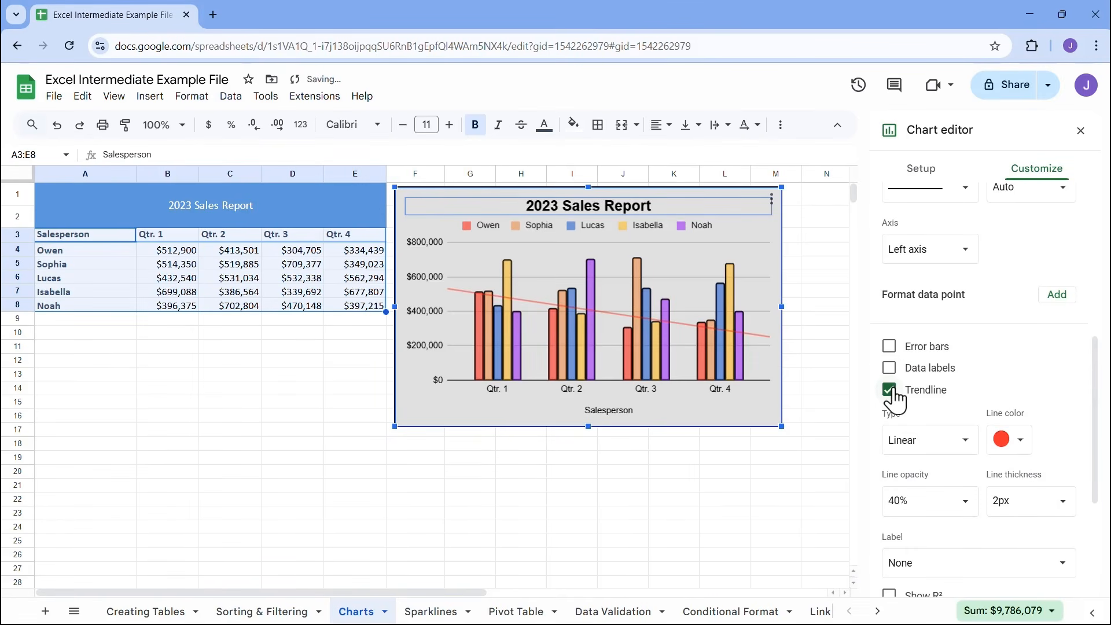
pyautogui.click(924, 499)
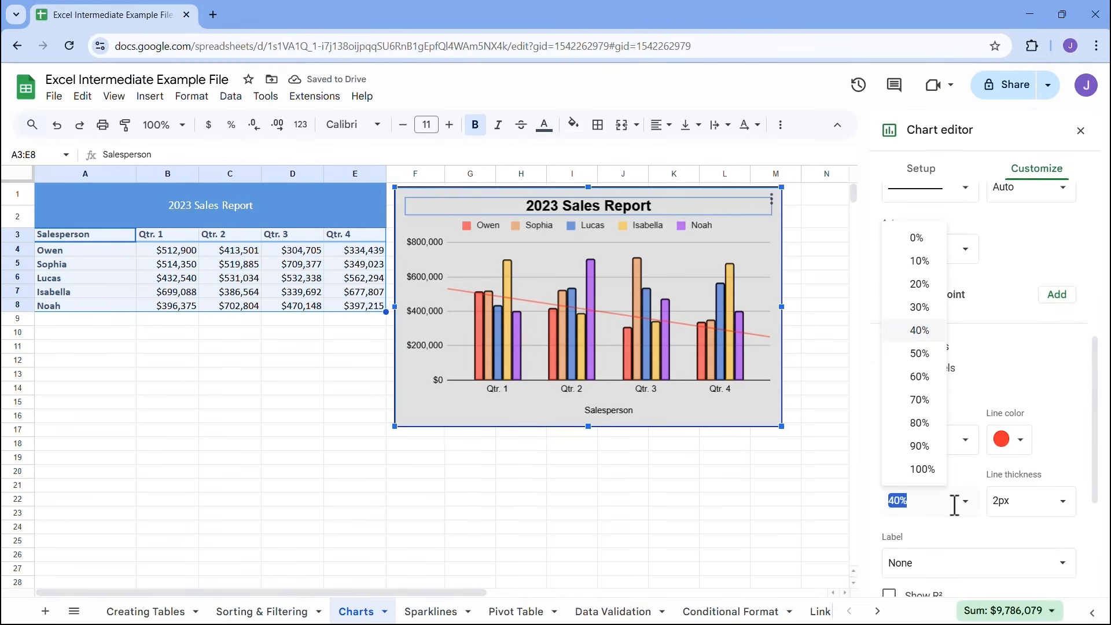
pyautogui.click(972, 392)
pyautogui.click(889, 368)
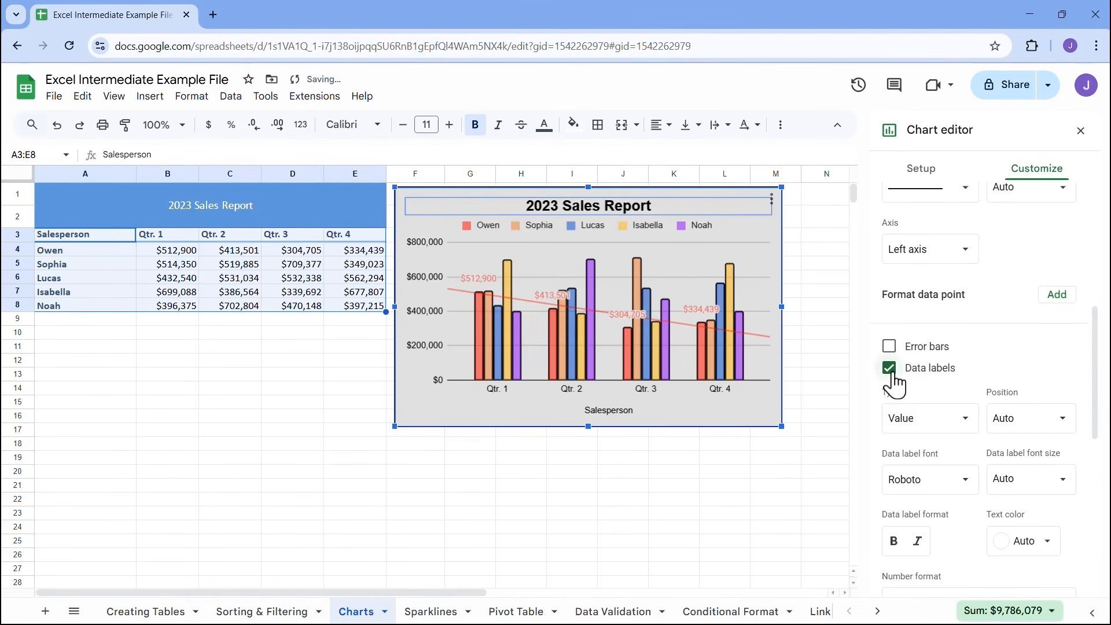
pyautogui.click(891, 371)
pyautogui.click(891, 390)
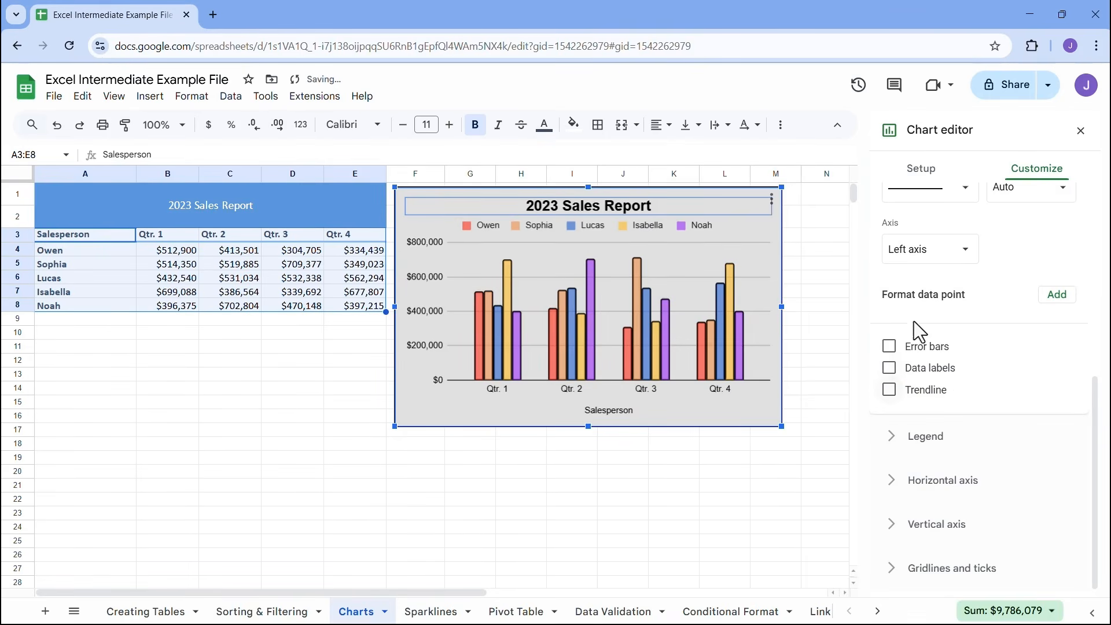
pyautogui.scroll(6, 904, 332)
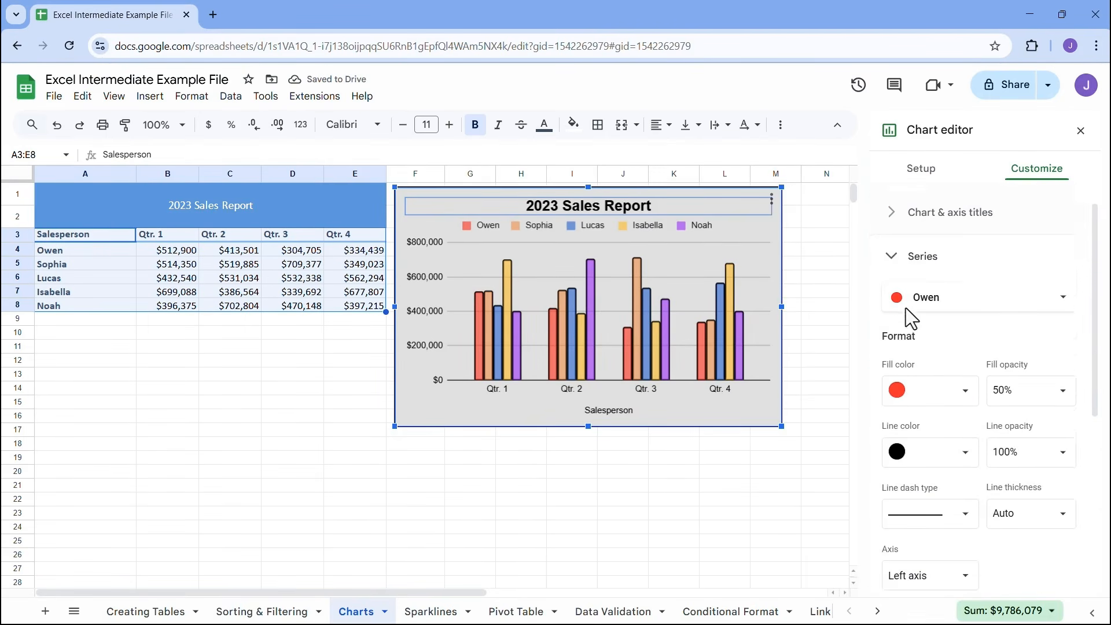
pyautogui.click(895, 295)
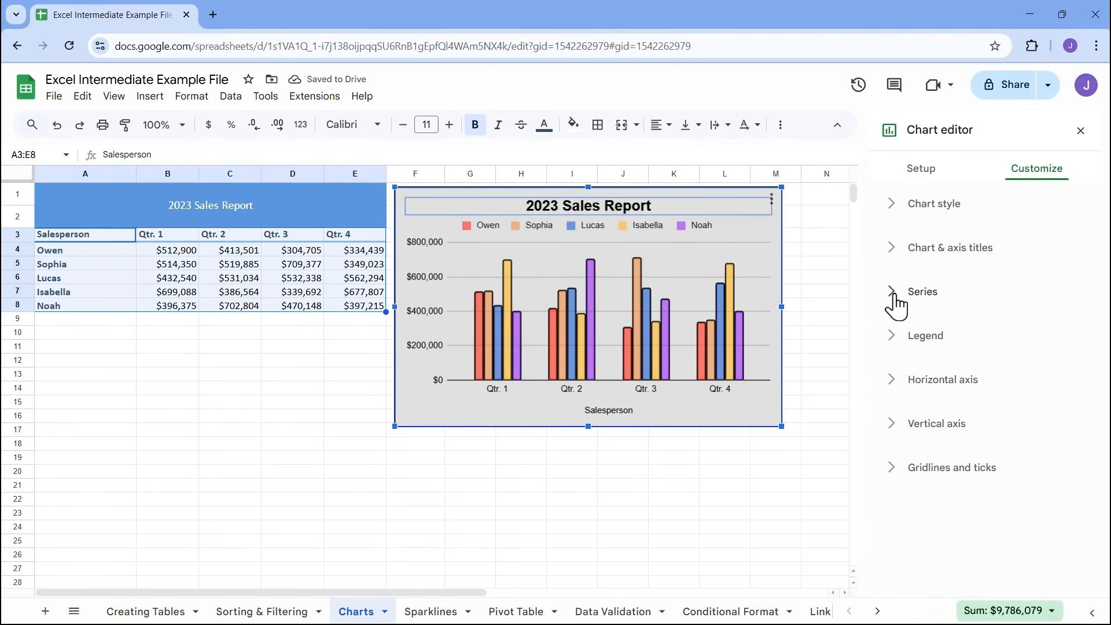
# Try the chart legend in the Bottom, Left, Inside and Right positions
pyautogui.click(894, 346)
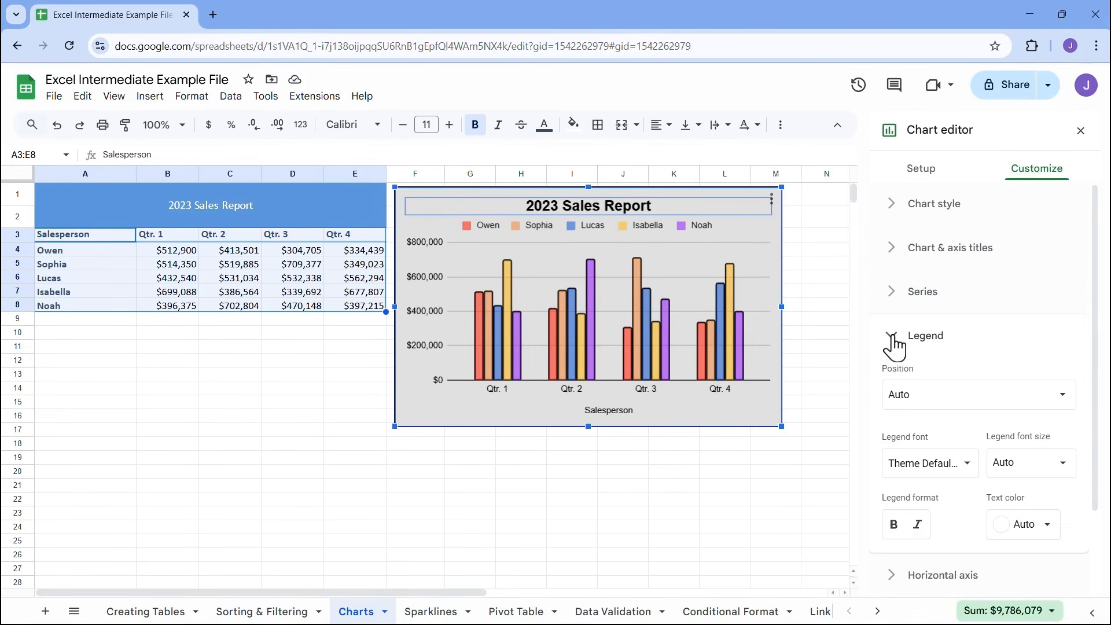
pyautogui.click(945, 402)
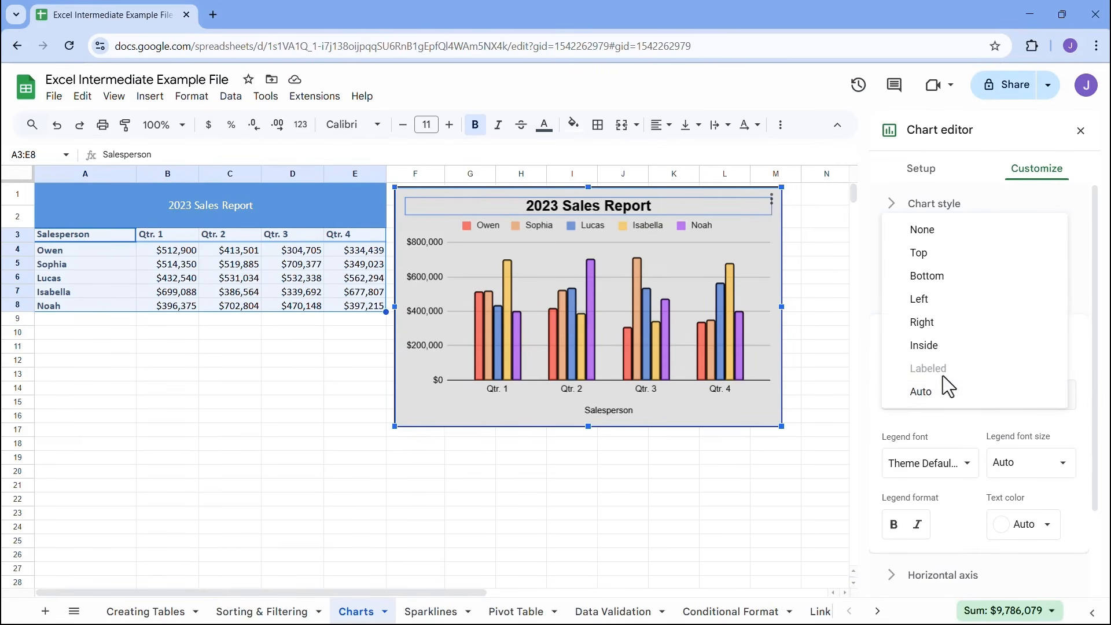
pyautogui.click(941, 291)
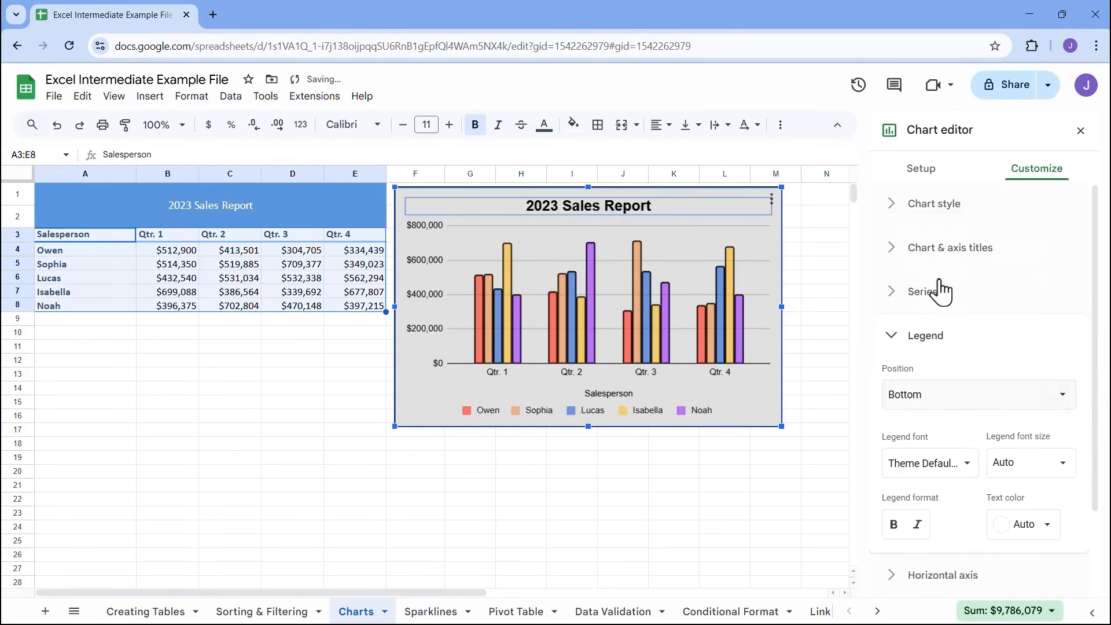
pyautogui.click(938, 408)
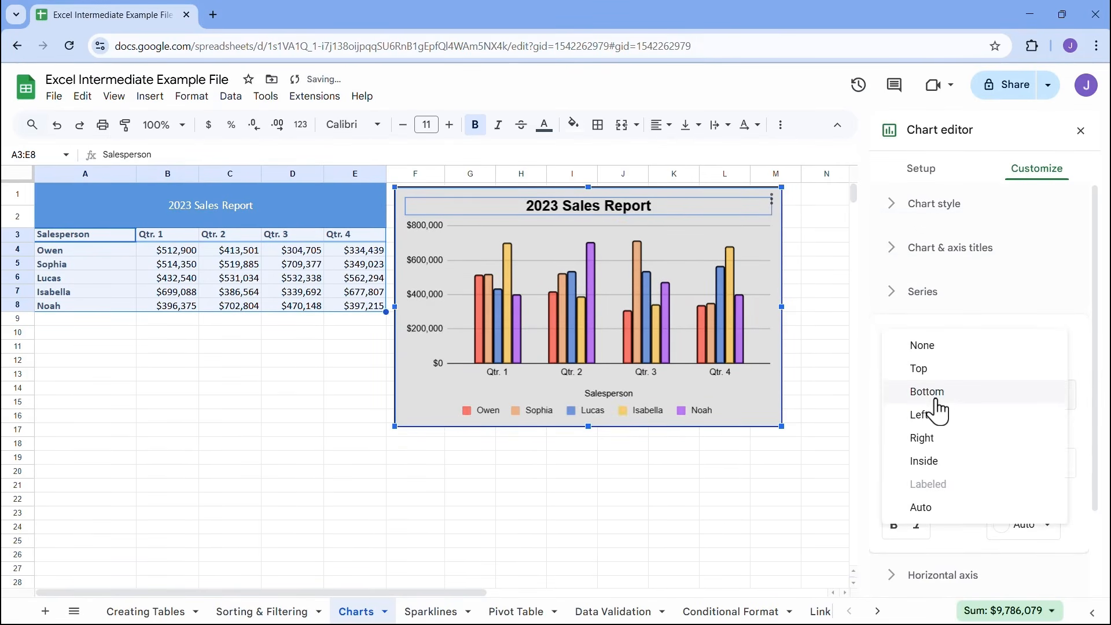
pyautogui.click(937, 416)
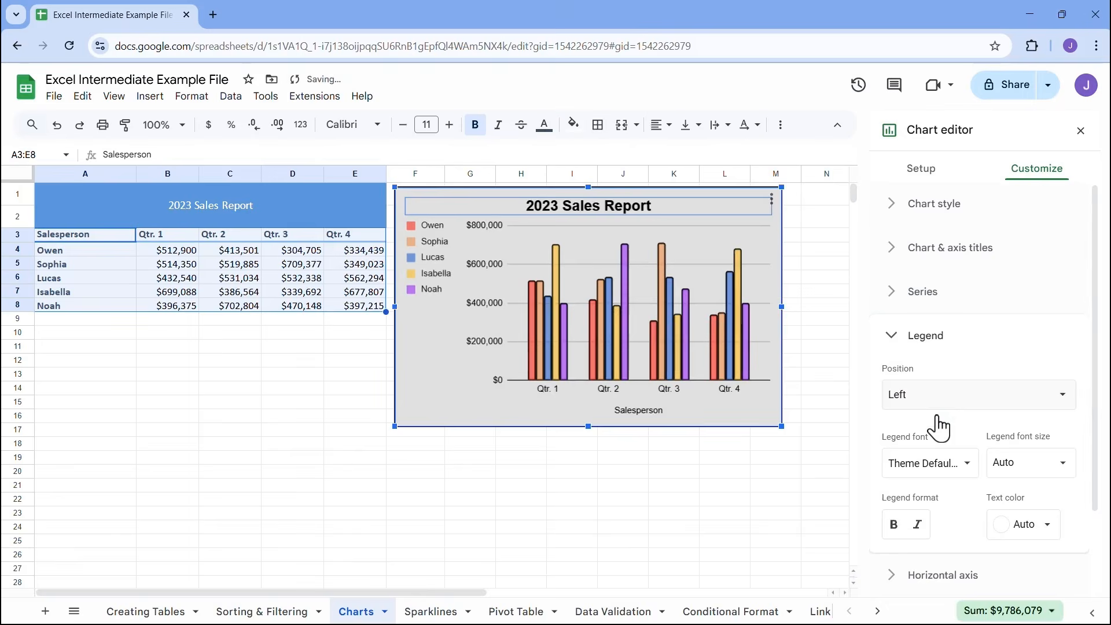
pyautogui.click(928, 399)
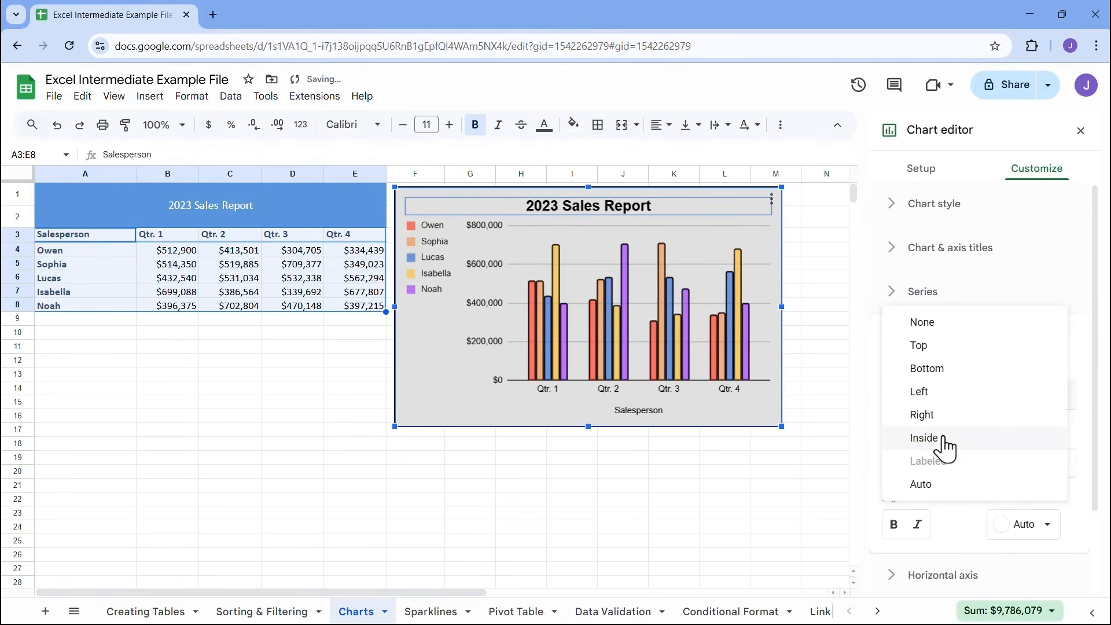
pyautogui.click(925, 438)
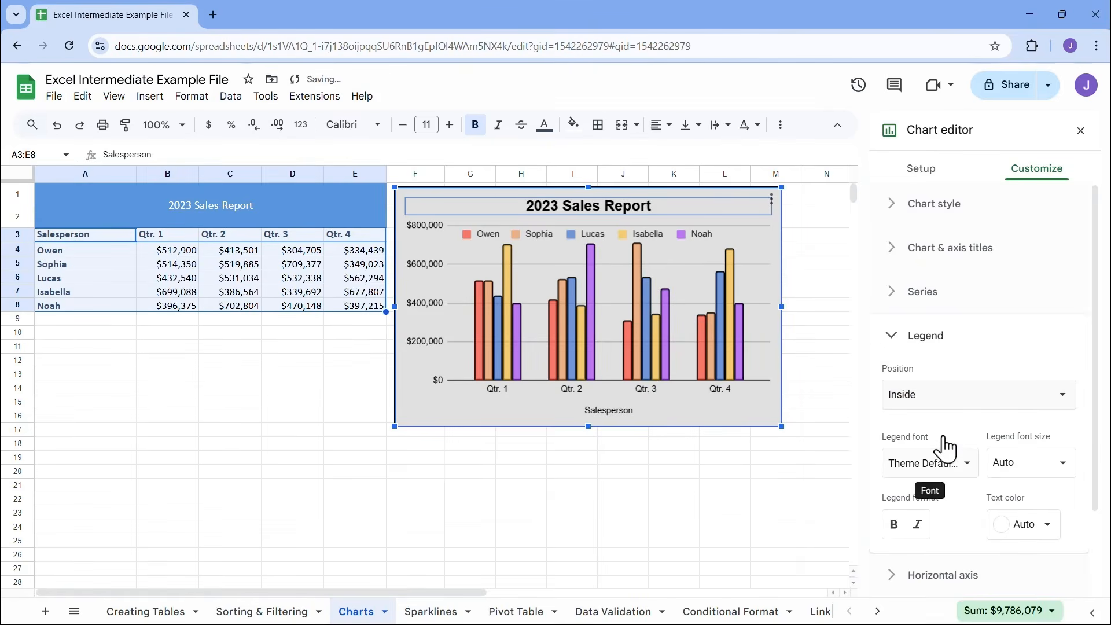
pyautogui.click(923, 400)
pyautogui.click(931, 369)
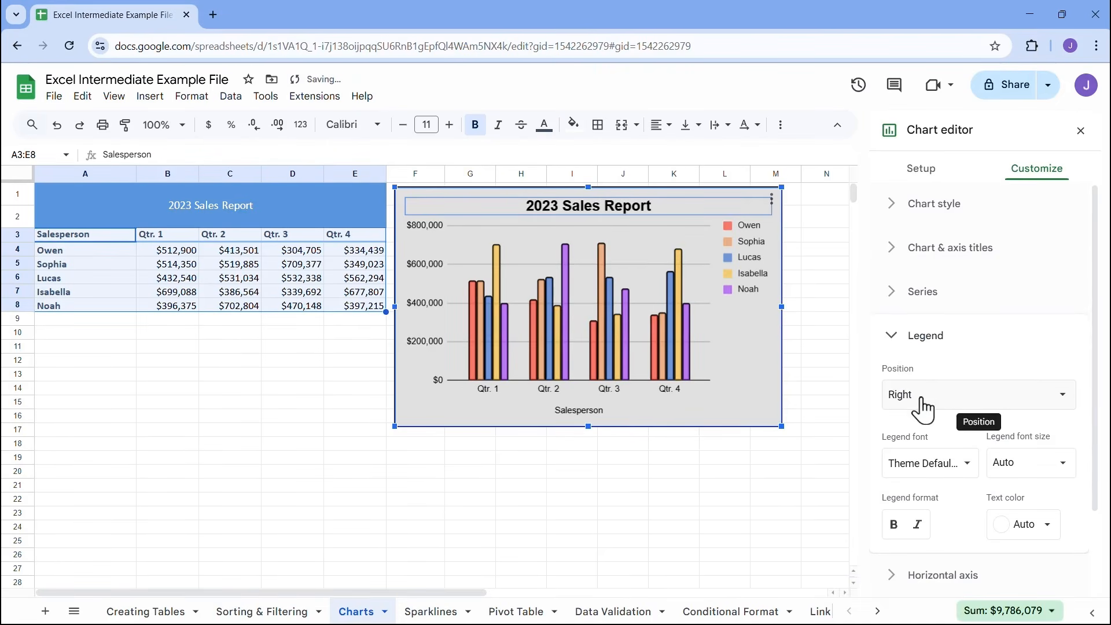
# Set the chart legend's position to Bottom
pyautogui.click(923, 398)
pyautogui.click(927, 351)
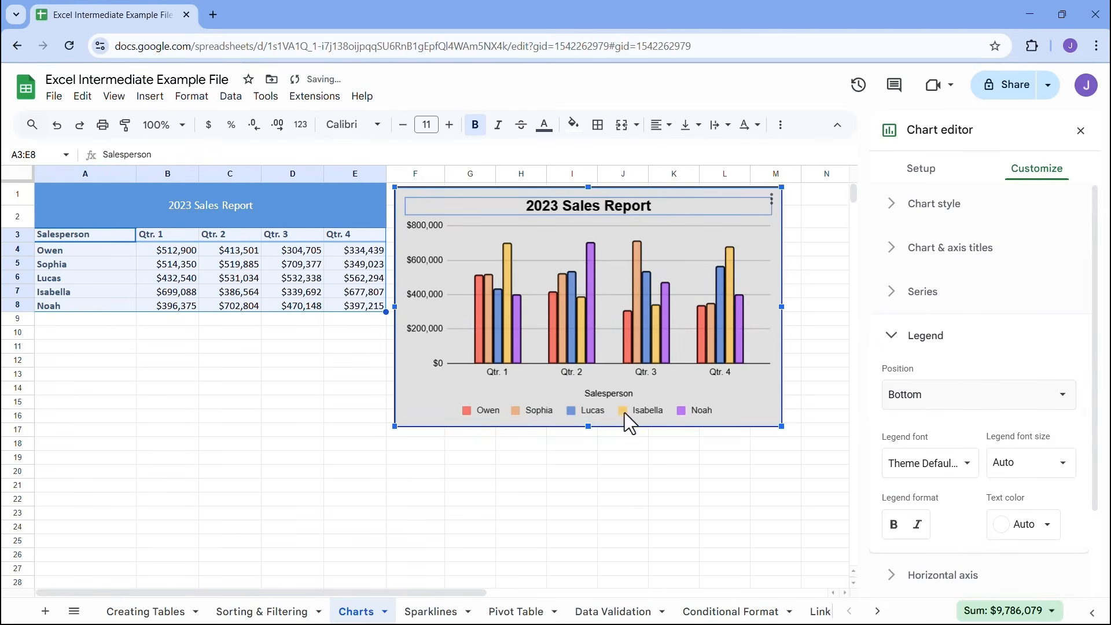
pyautogui.click(894, 340)
# Make the chart's horizontal axis labels and legend text bold
pyautogui.click(891, 382)
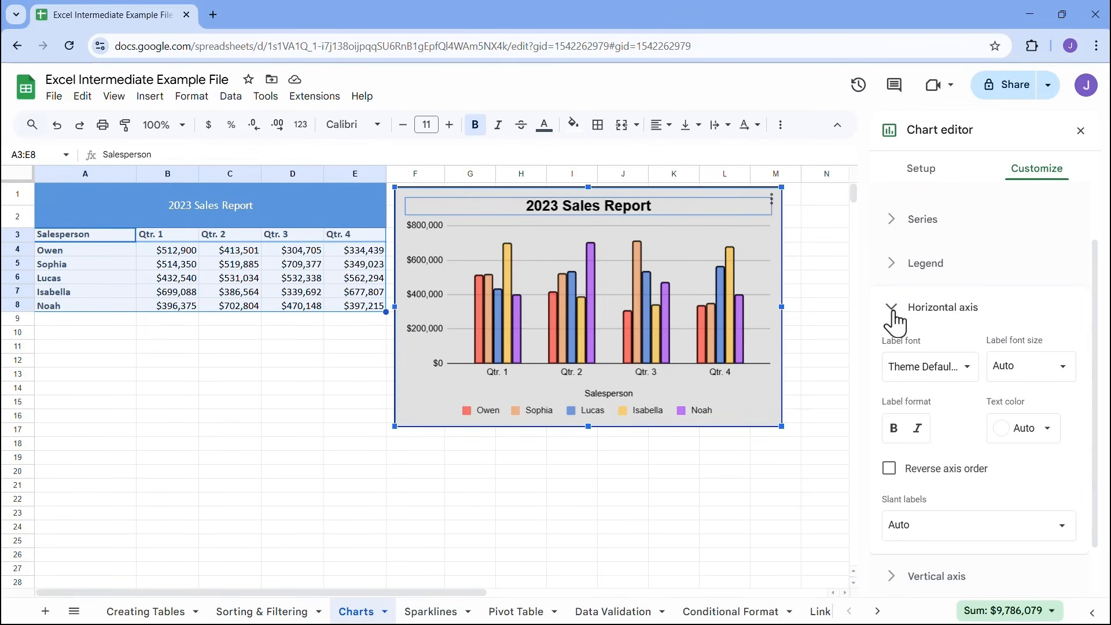
pyautogui.click(894, 428)
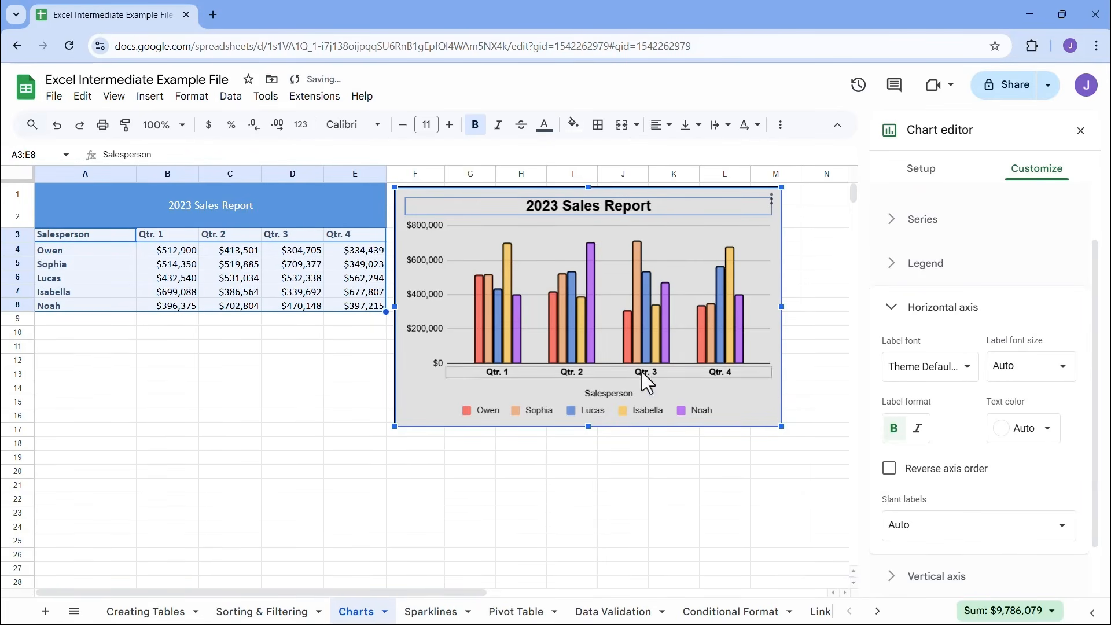
pyautogui.click(876, 317)
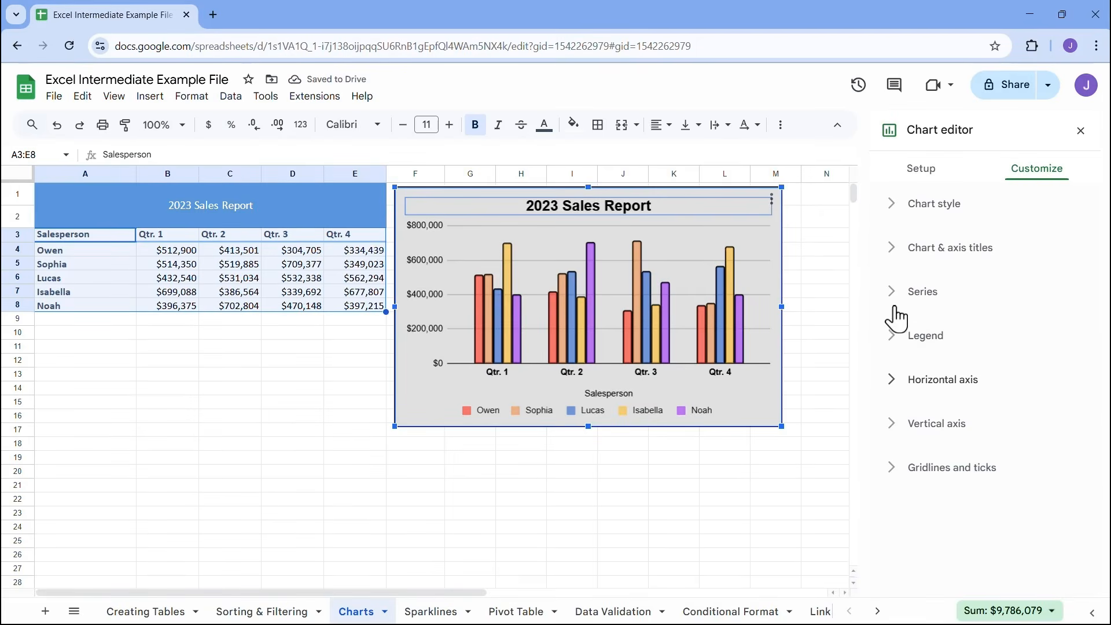
pyautogui.click(893, 340)
pyautogui.scroll(-1, 912, 405)
pyautogui.click(894, 452)
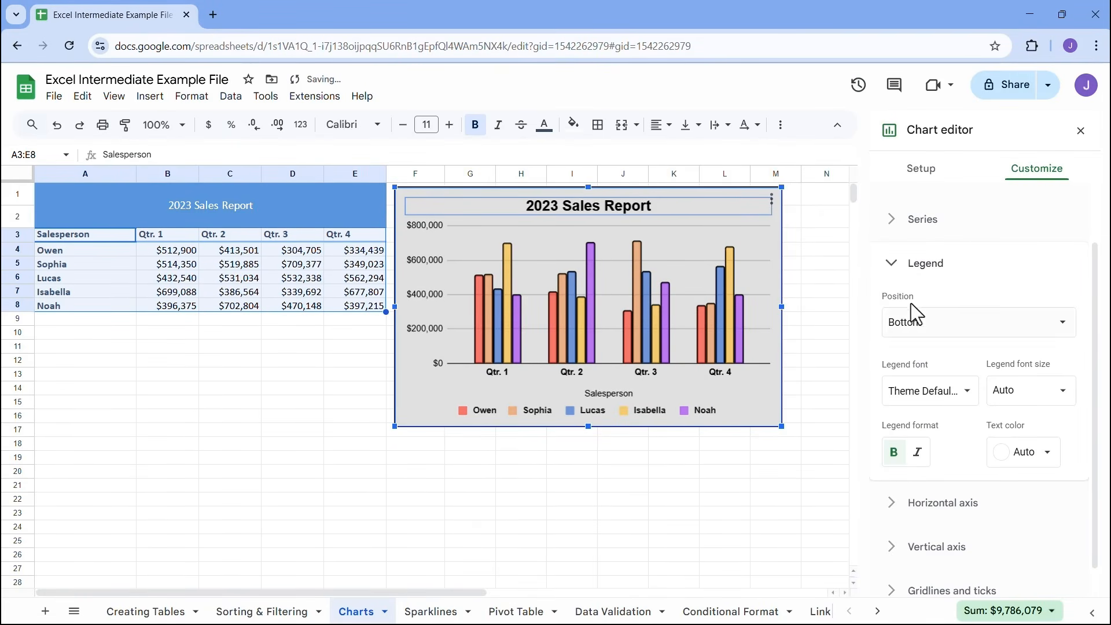
pyautogui.click(891, 269)
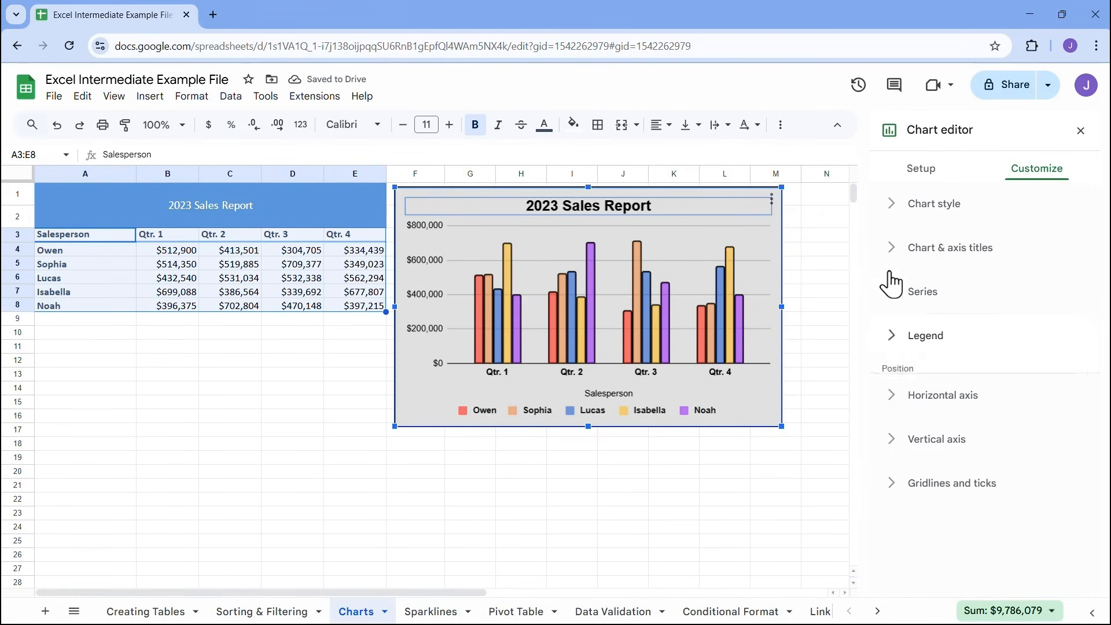
# Make the chart's vertical axis labels bold
pyautogui.click(899, 431)
pyautogui.click(894, 544)
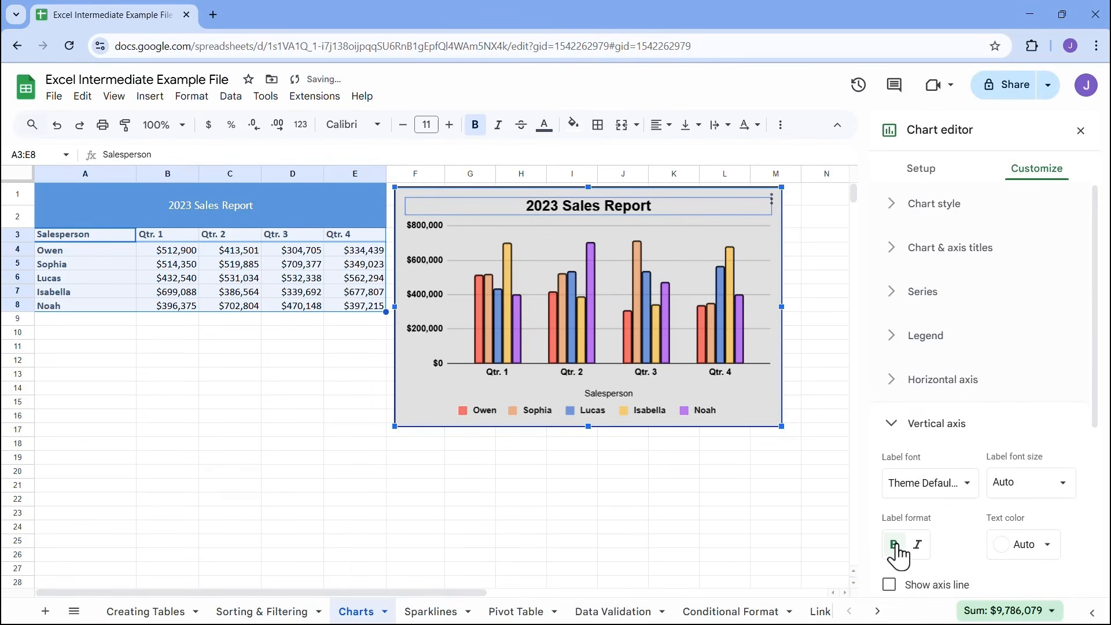
pyautogui.click(889, 429)
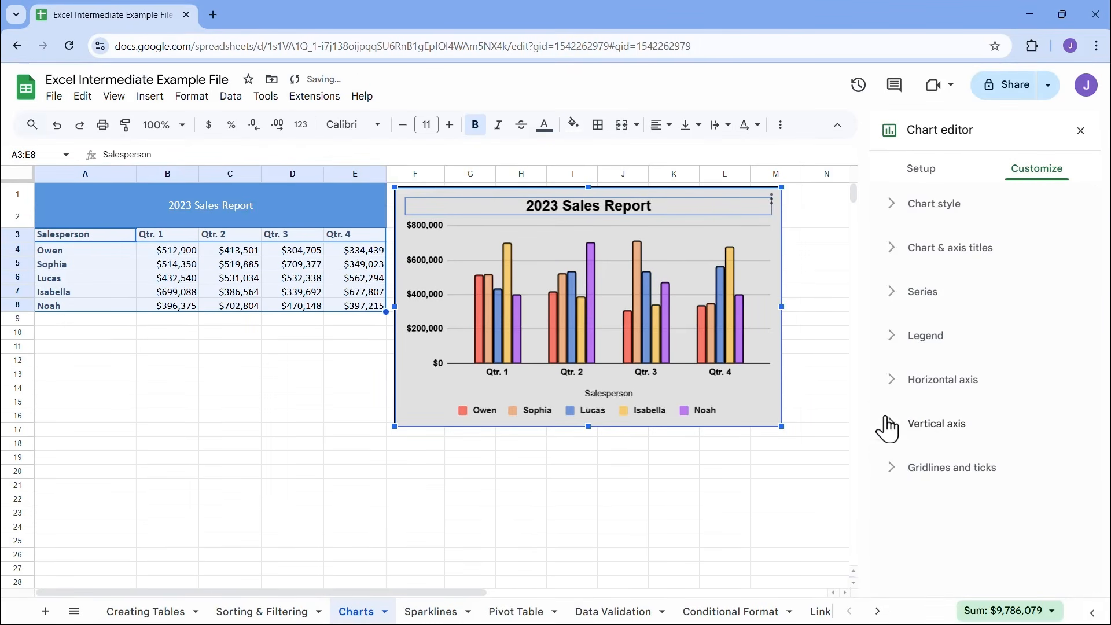
# Review the vertical axis gridline and tick settings and choose Step as the major spacing type
pyautogui.click(890, 480)
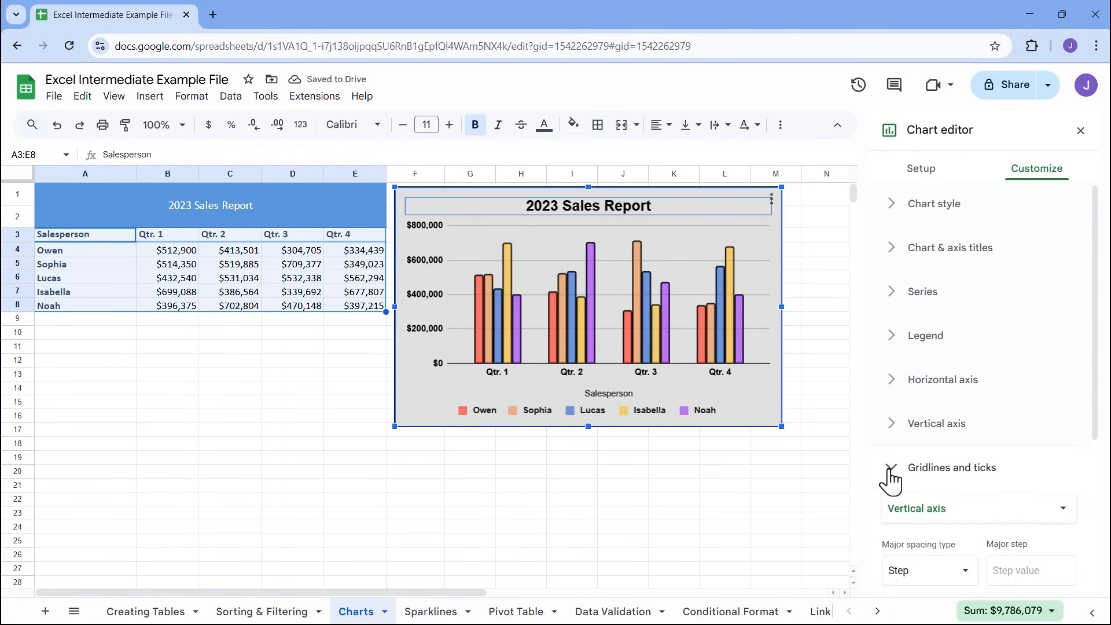
pyautogui.scroll(-5, 965, 483)
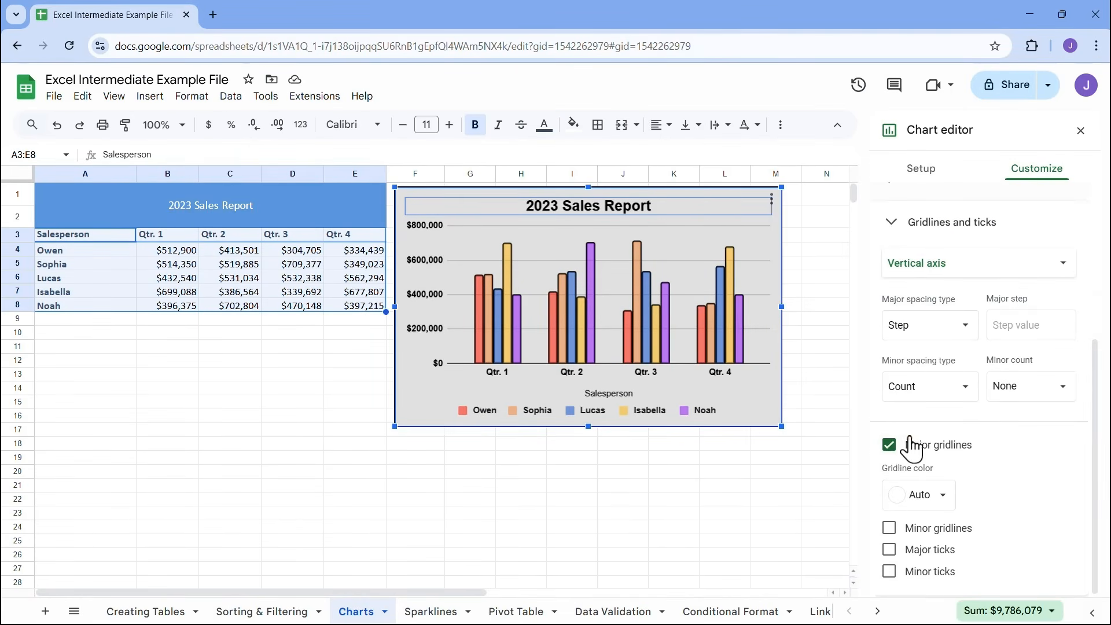
pyautogui.click(959, 334)
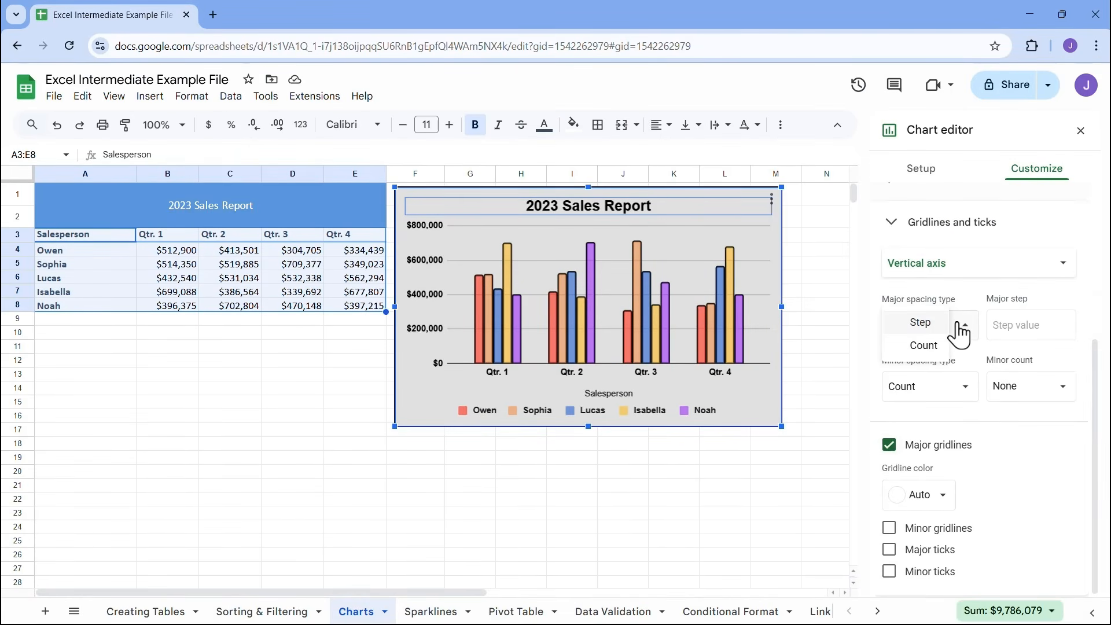
pyautogui.click(917, 324)
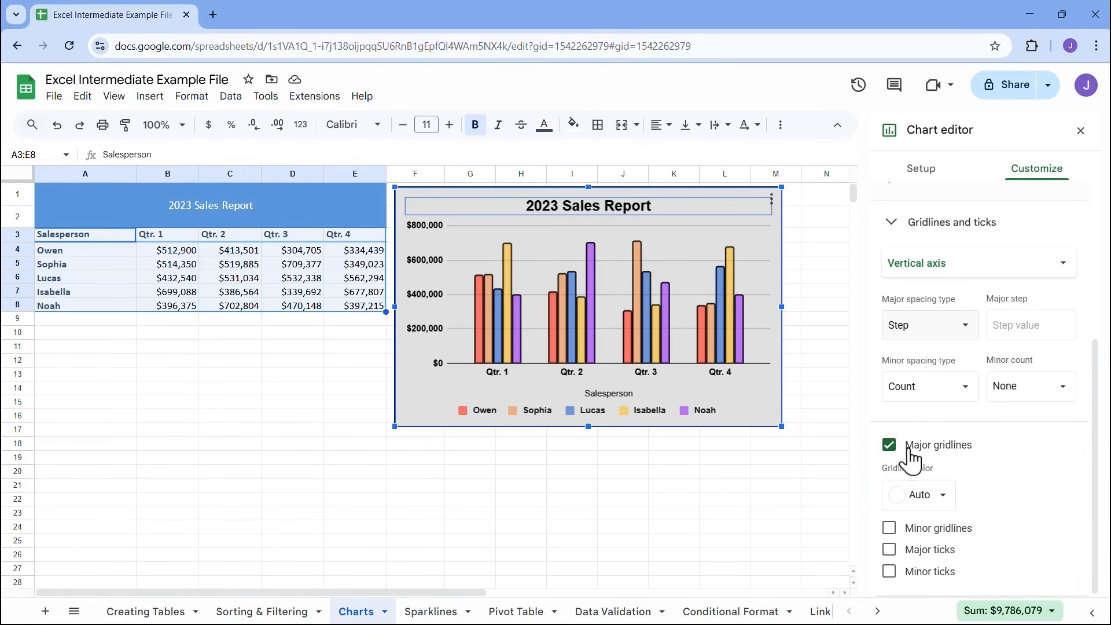
# Try black major gridlines and added minor gridlines on the vertical axis, and restore the default major gridlines
pyautogui.click(940, 496)
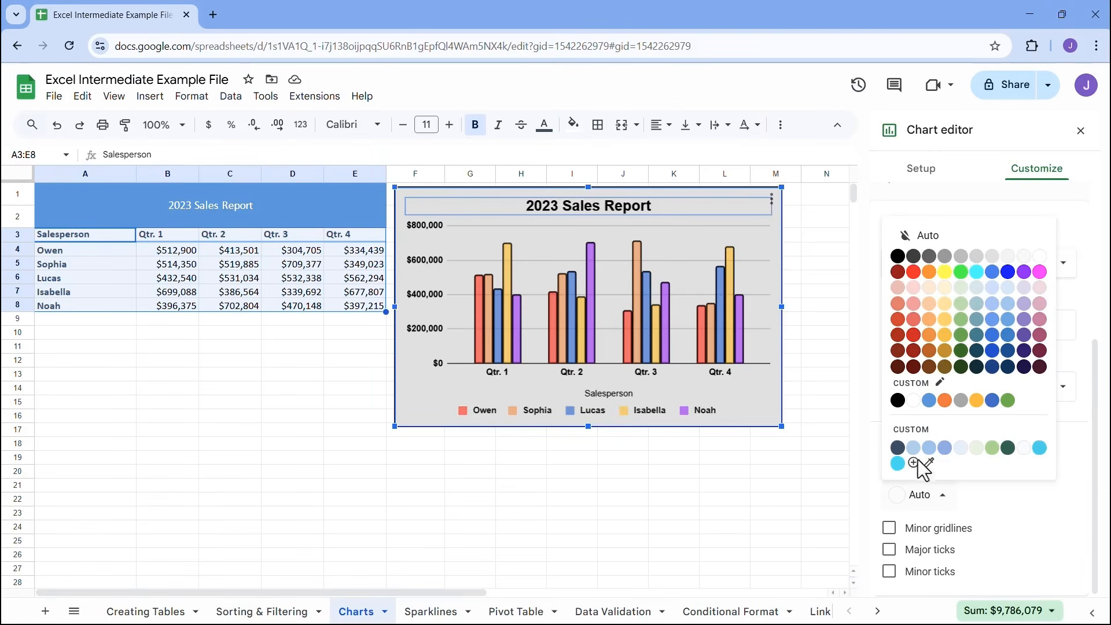
pyautogui.click(898, 256)
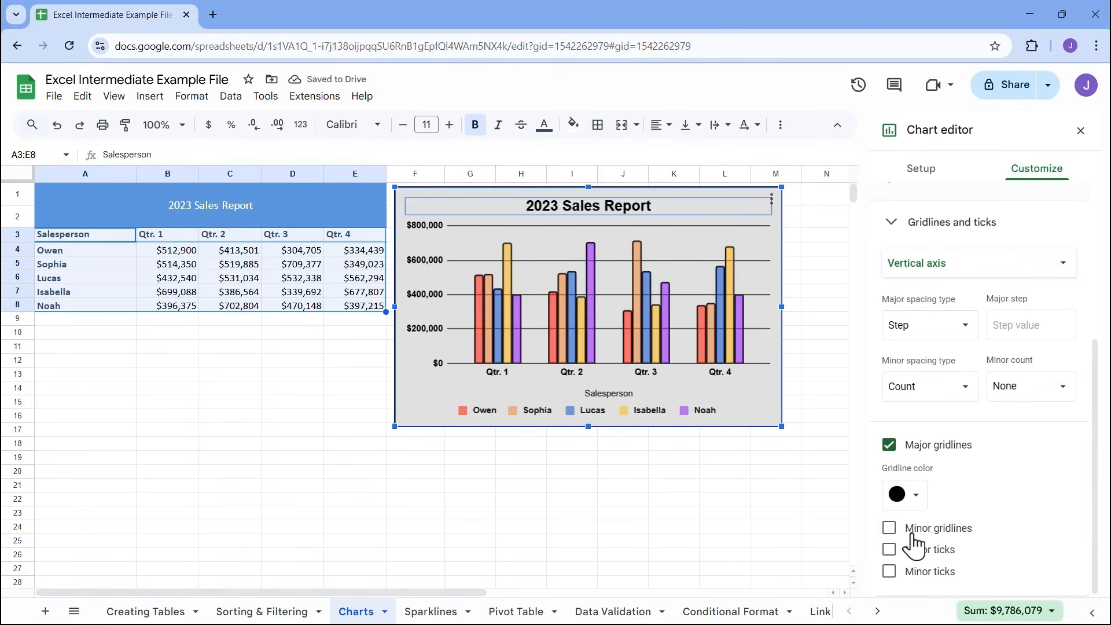
pyautogui.click(890, 528)
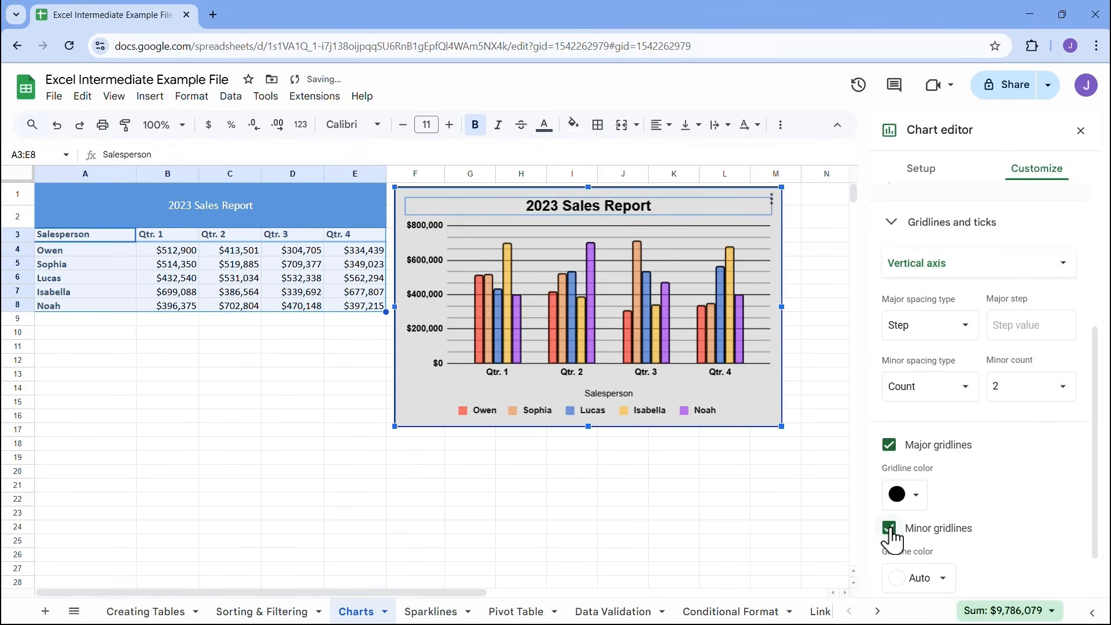
pyautogui.click(890, 528)
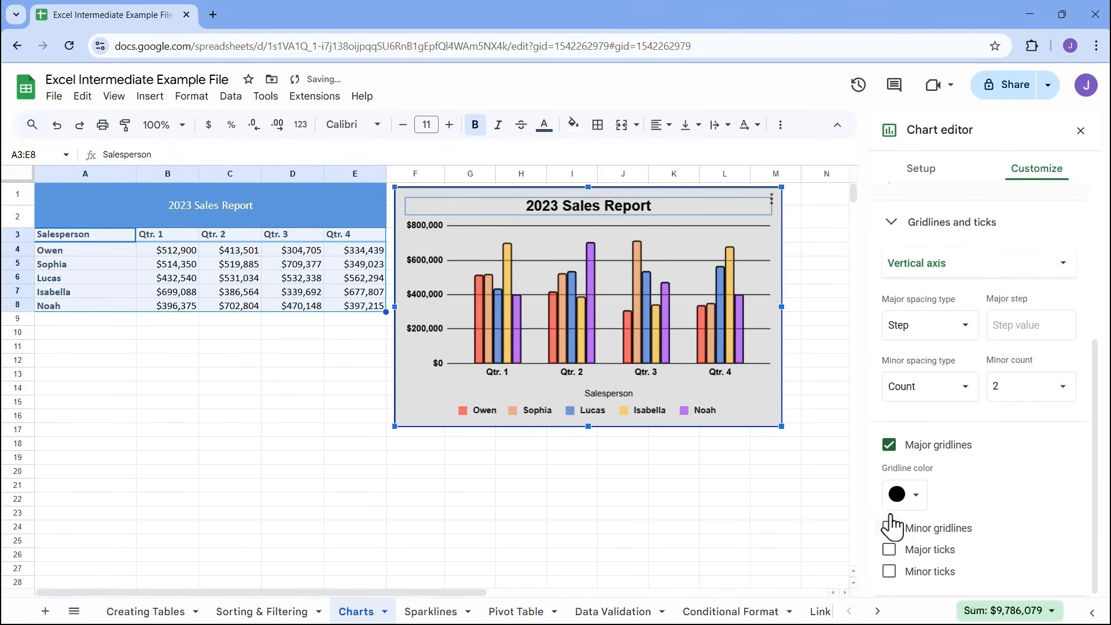
pyautogui.click(889, 445)
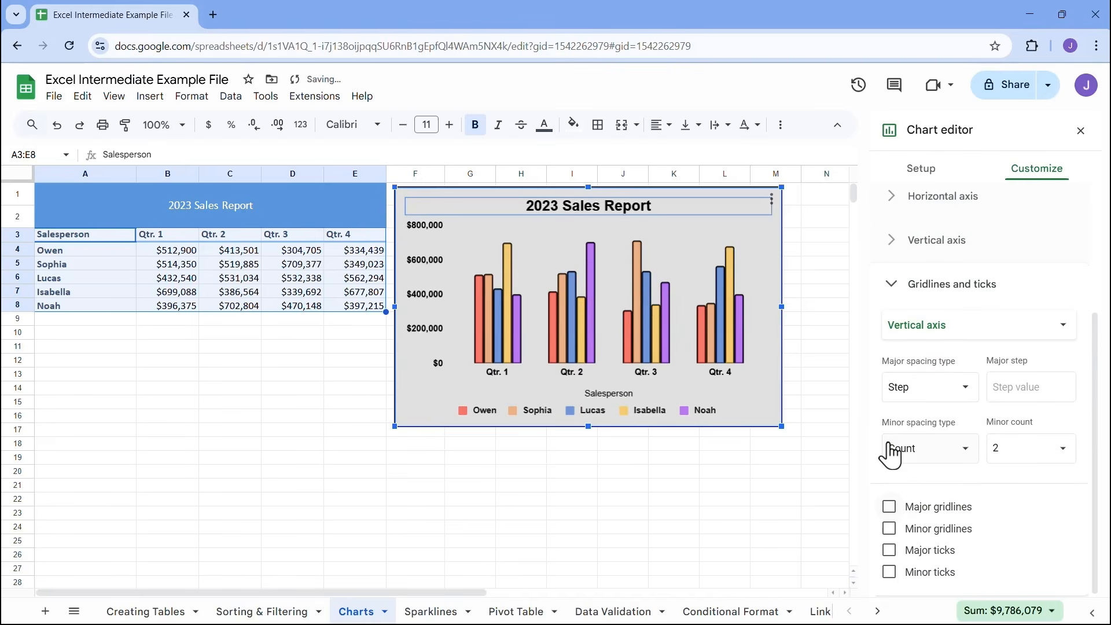
pyautogui.click(889, 506)
pyautogui.scroll(-1, 898, 564)
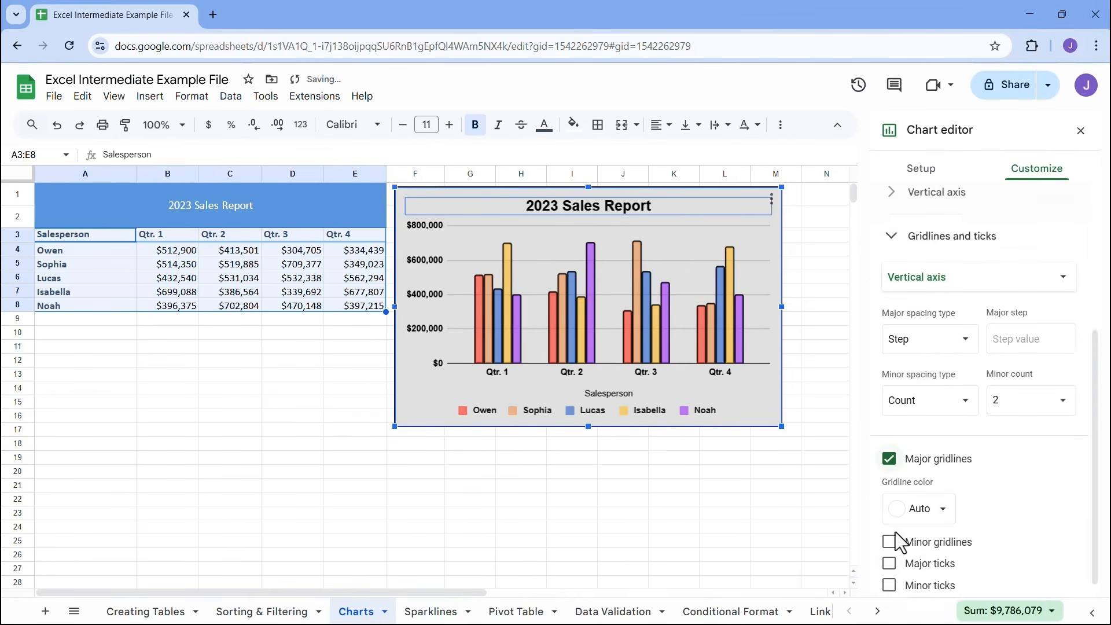
# Try major and minor ticks on the chart's vertical axis, then remove both and collapse the gridline settings
pyautogui.click(888, 550)
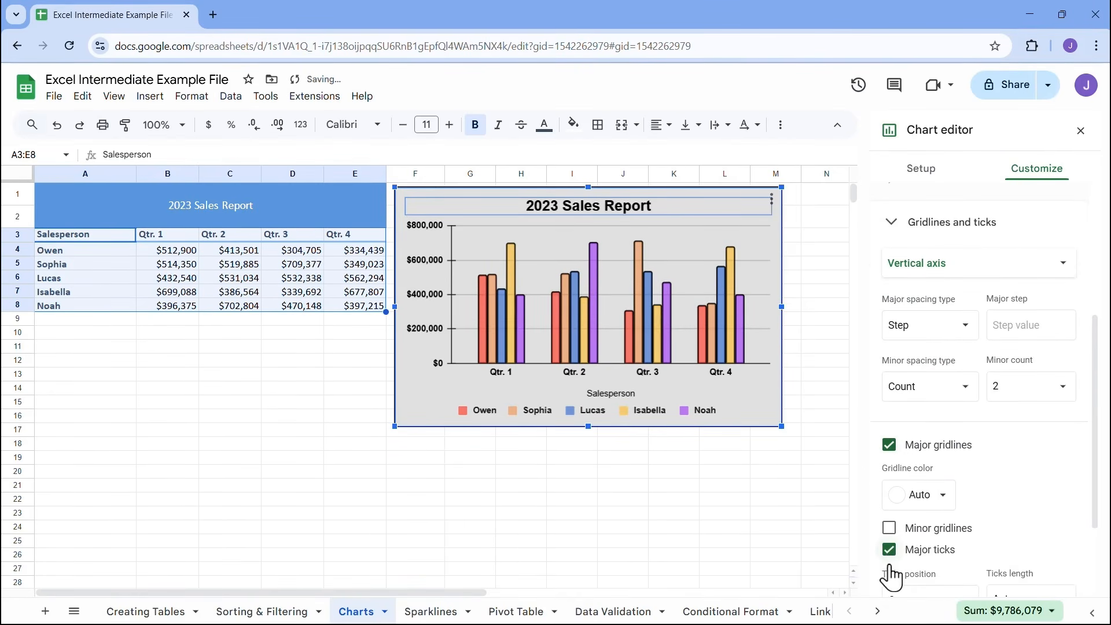
pyautogui.scroll(-2, 890, 567)
pyautogui.click(889, 571)
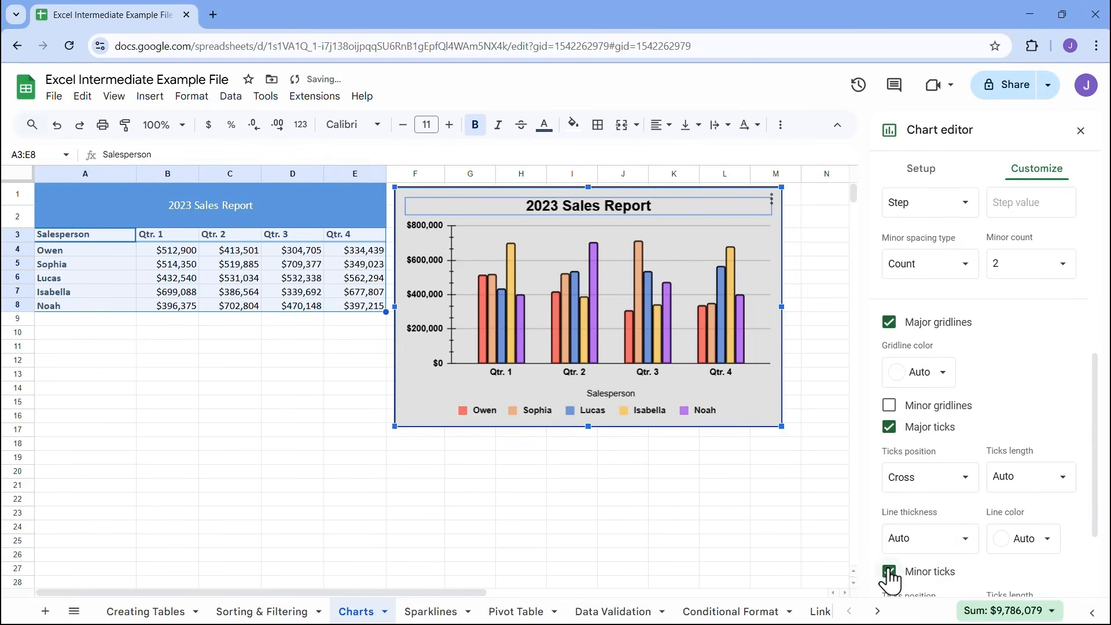
pyautogui.scroll(-2, 894, 515)
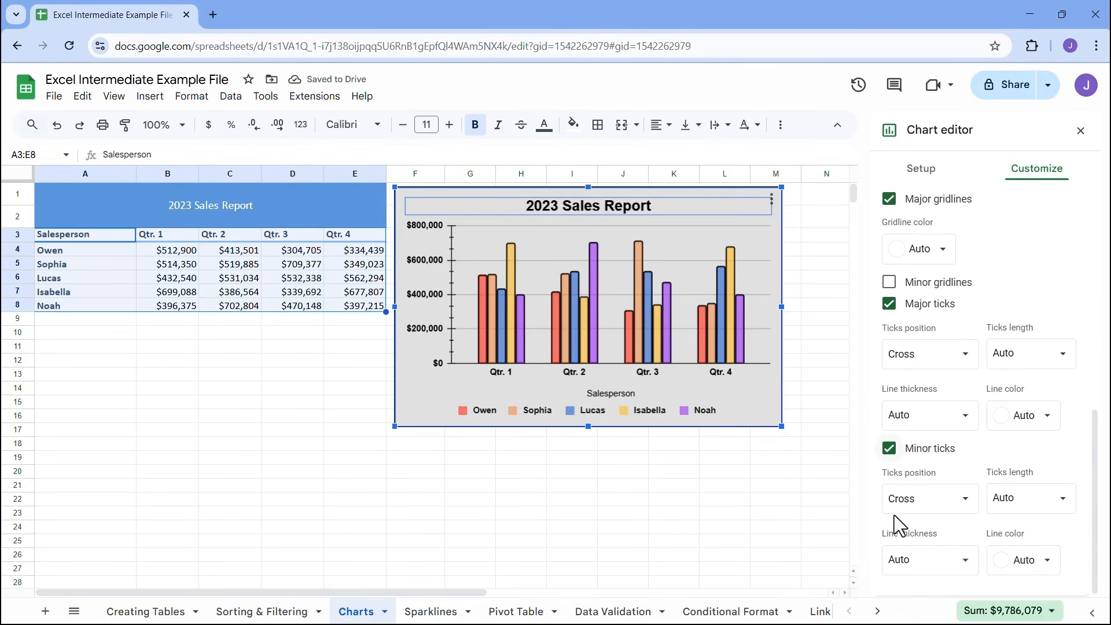
pyautogui.click(890, 449)
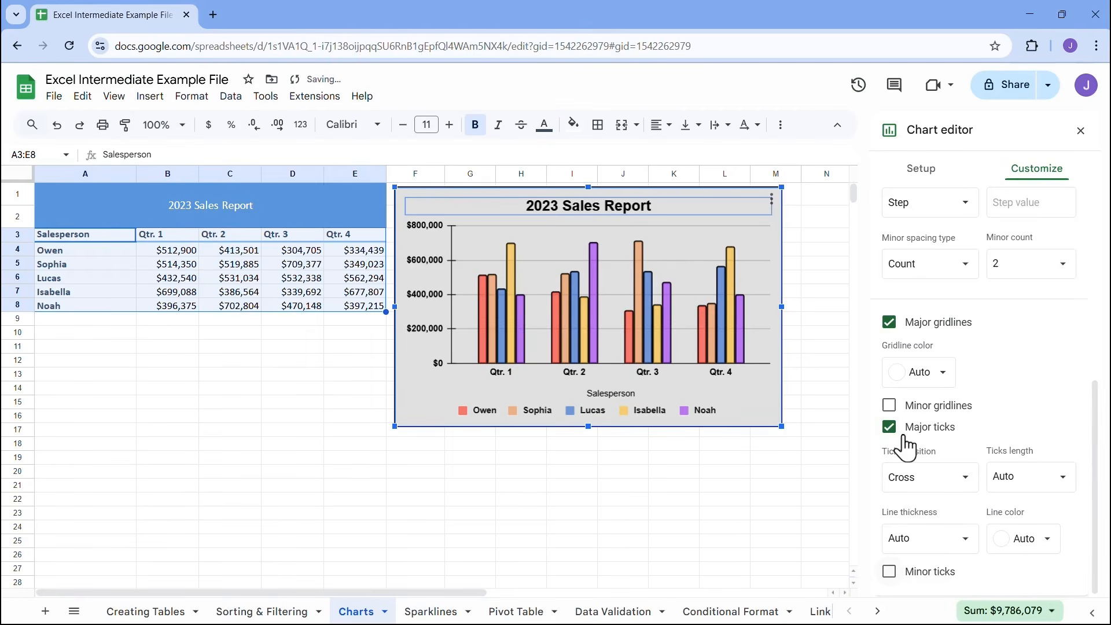
pyautogui.click(889, 428)
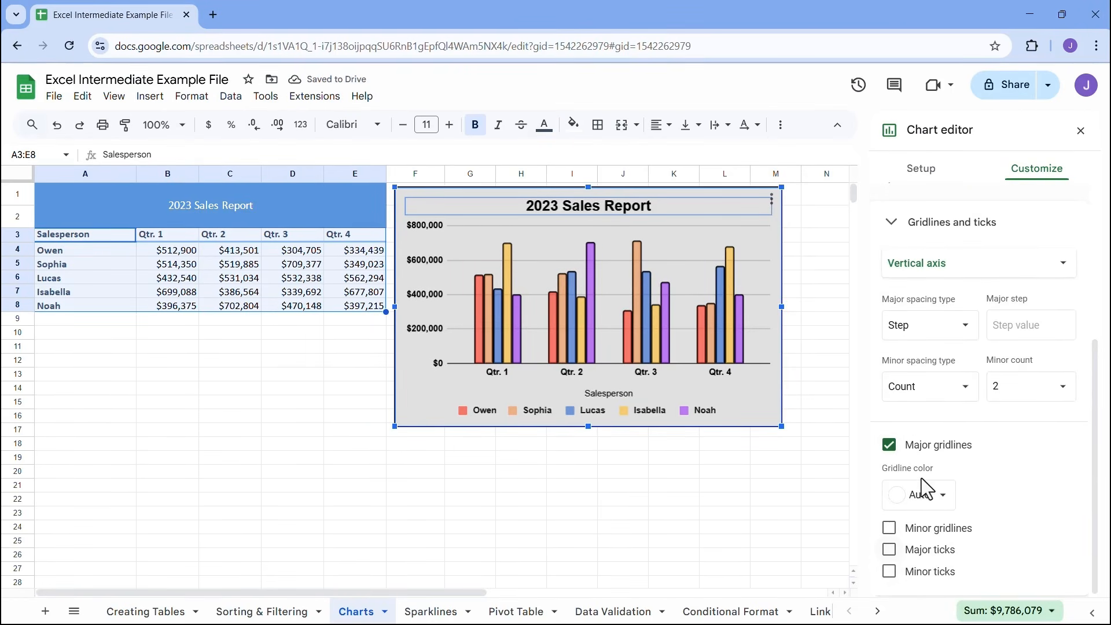
pyautogui.scroll(4, 921, 478)
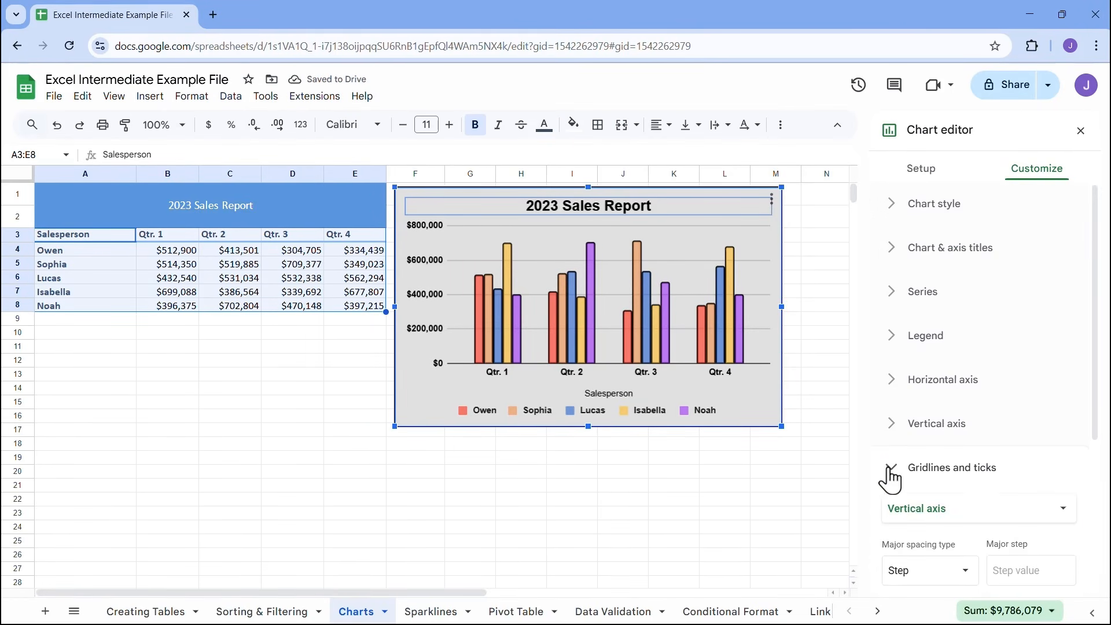
pyautogui.click(889, 471)
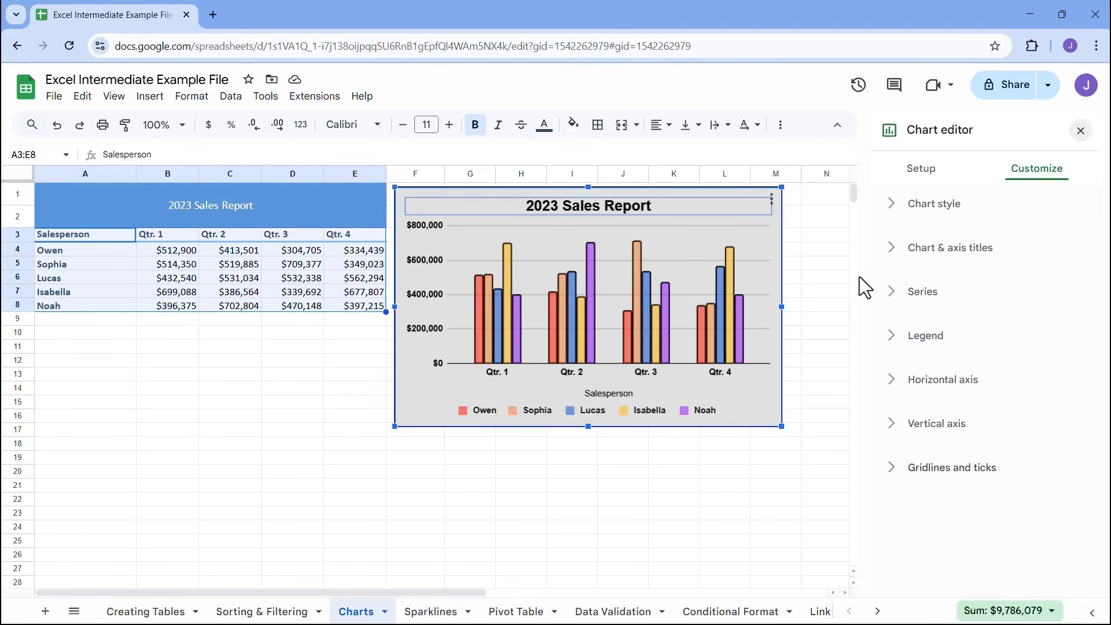
# Move the sales chart slightly away from the data table and enlarge it
pyautogui.click(668, 193)
pyautogui.moveTo(668, 194); pyautogui.dragTo(706, 228)
pyautogui.moveTo(807, 440); pyautogui.dragTo(926, 511)
pyautogui.moveTo(761, 228); pyautogui.dragTo(750, 218)
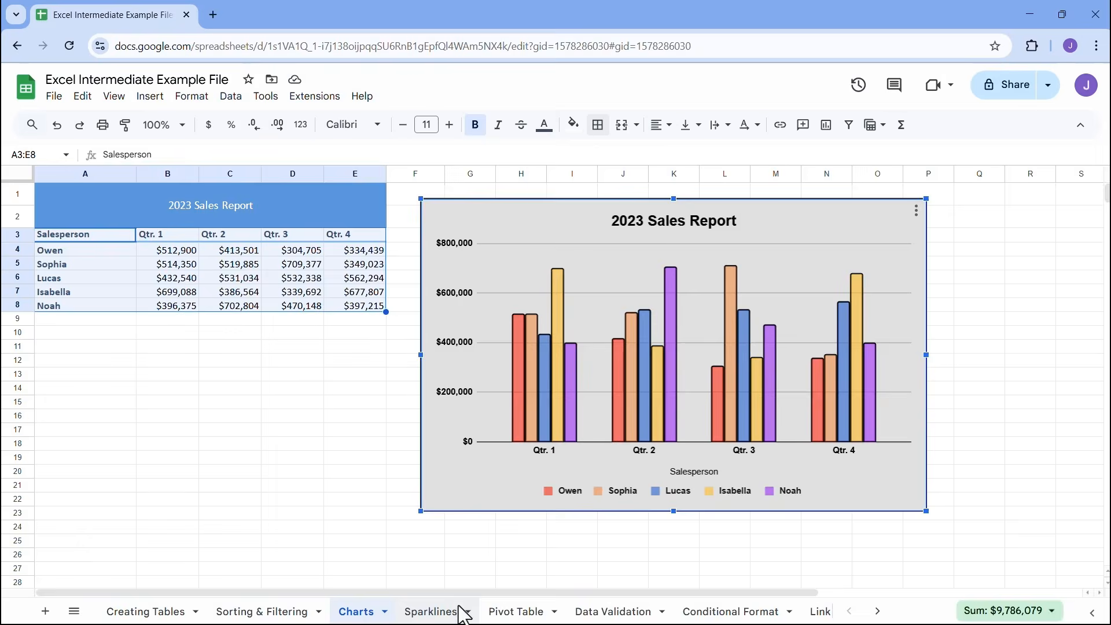
# On the Sparklines sheet, add the column header Trends in cell F4 beside Q4 Sales
pyautogui.click(483, 594)
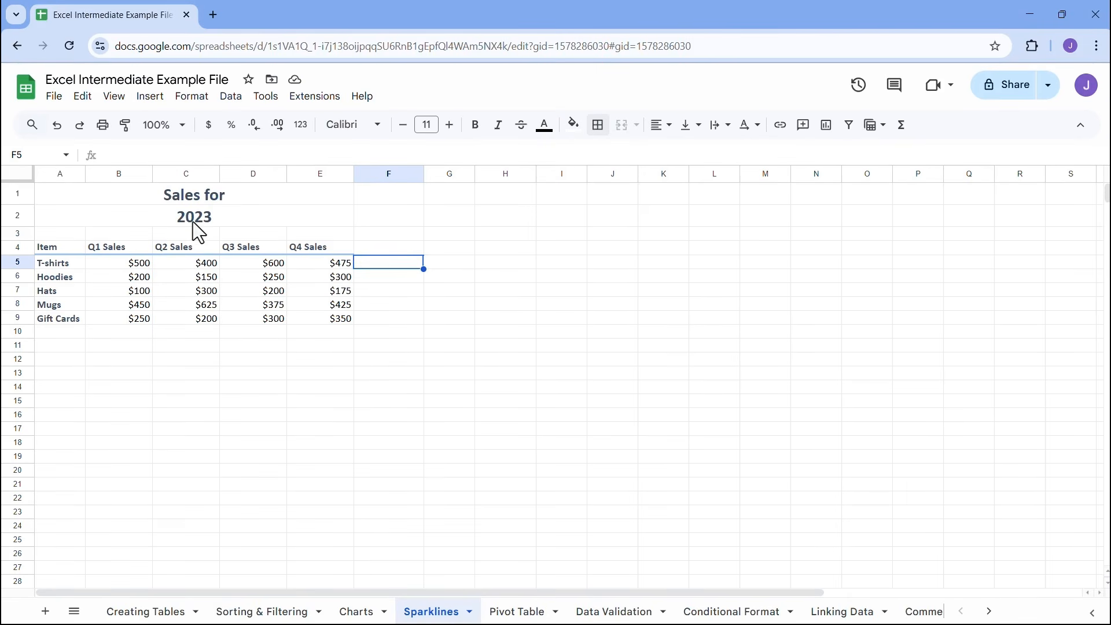
pyautogui.click(65, 263)
pyautogui.click(70, 276)
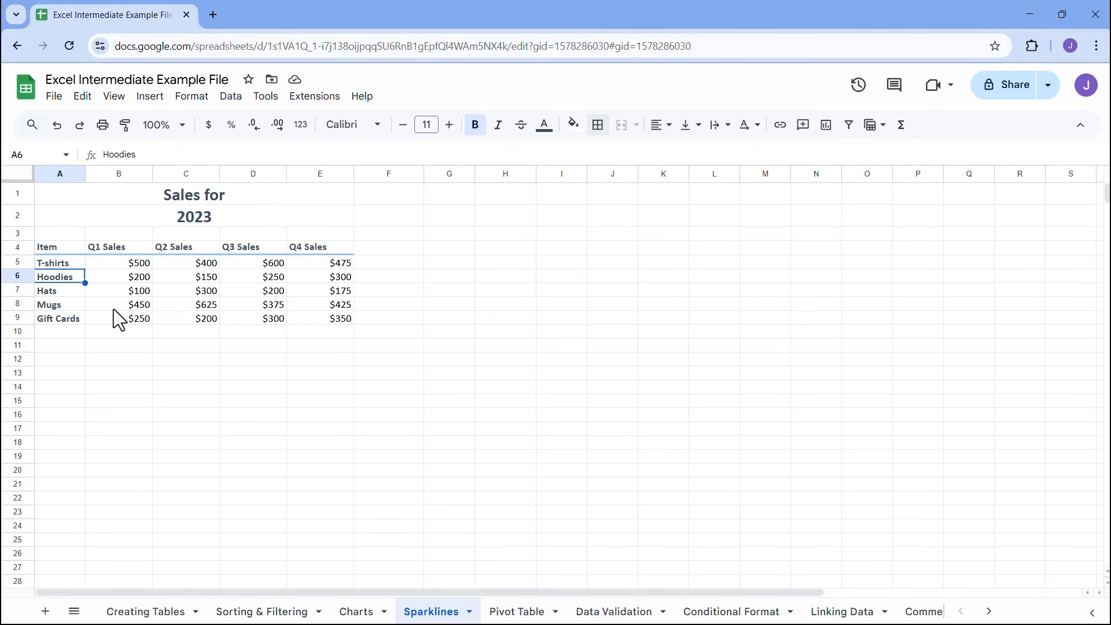
pyautogui.click(387, 249)
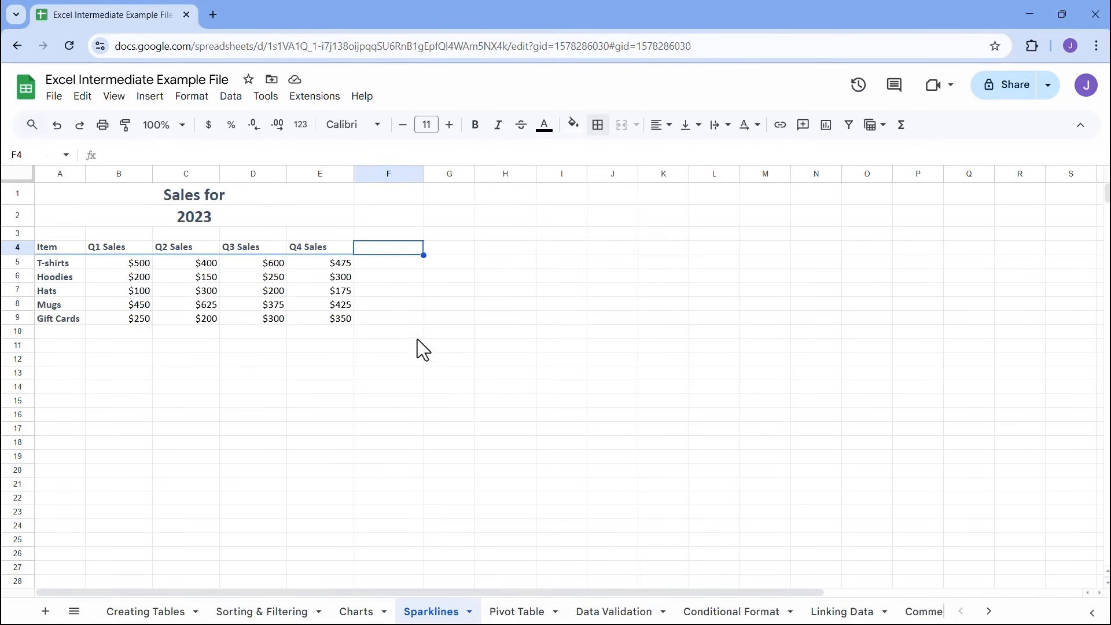
pyautogui.write('Trends')
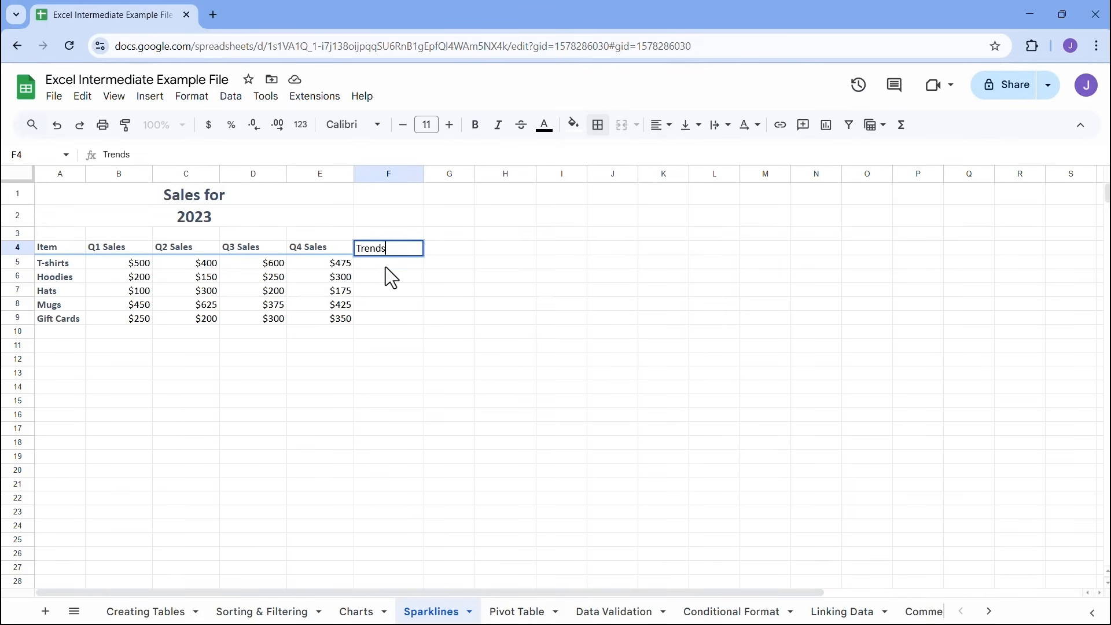
pyautogui.press('Return')
pyautogui.click(394, 319)
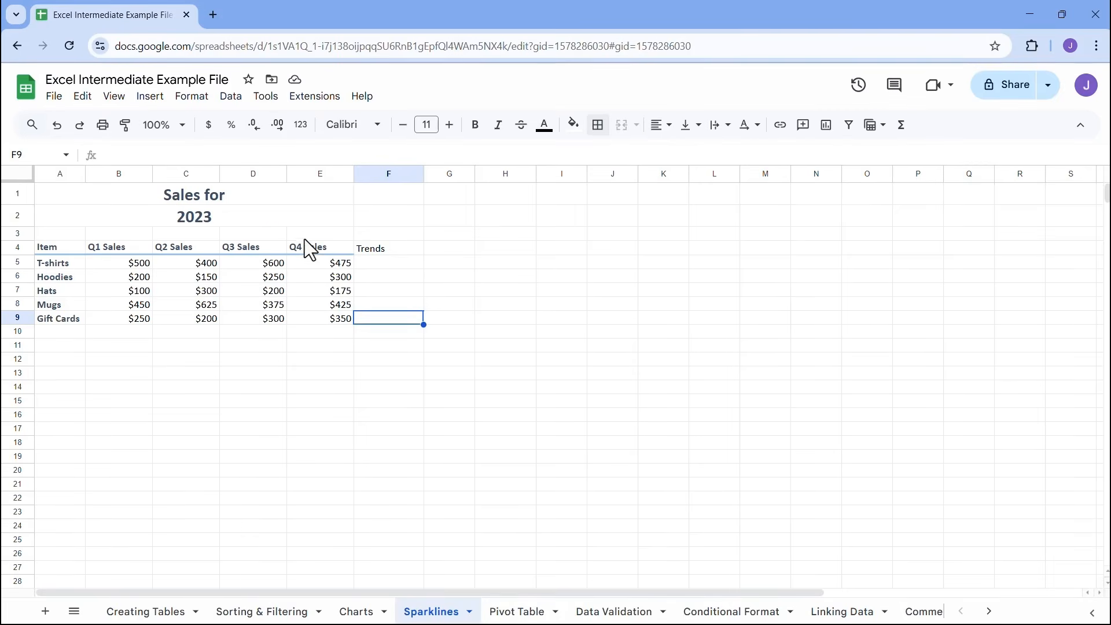
# Copy the formatting of the Q4 Sales header in E4 to the Trends header in F4
pyautogui.click(306, 247)
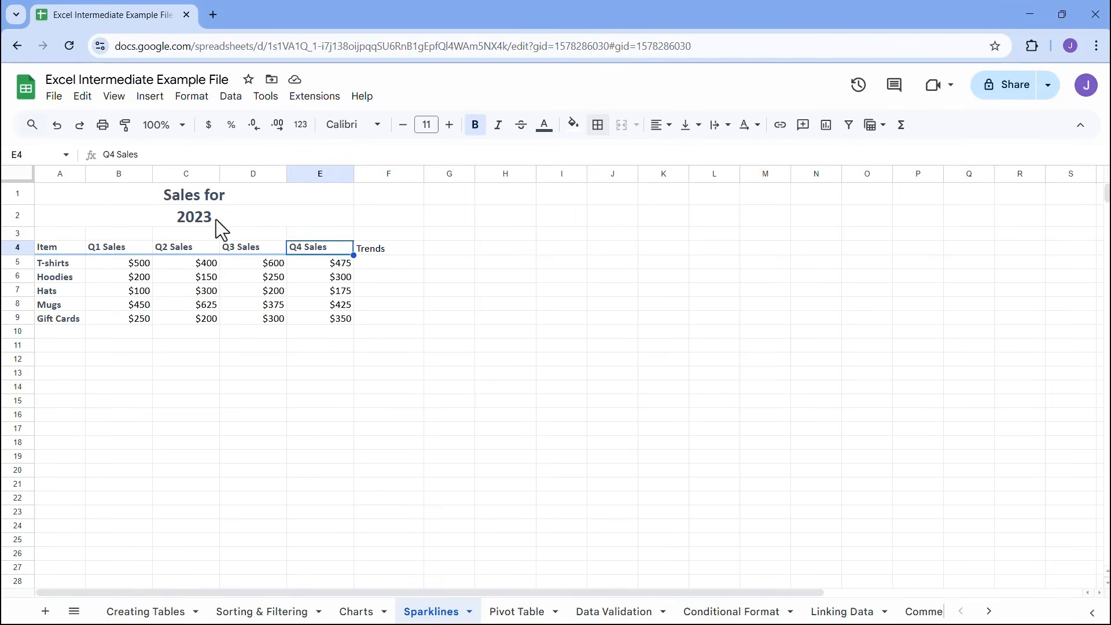
pyautogui.click(125, 125)
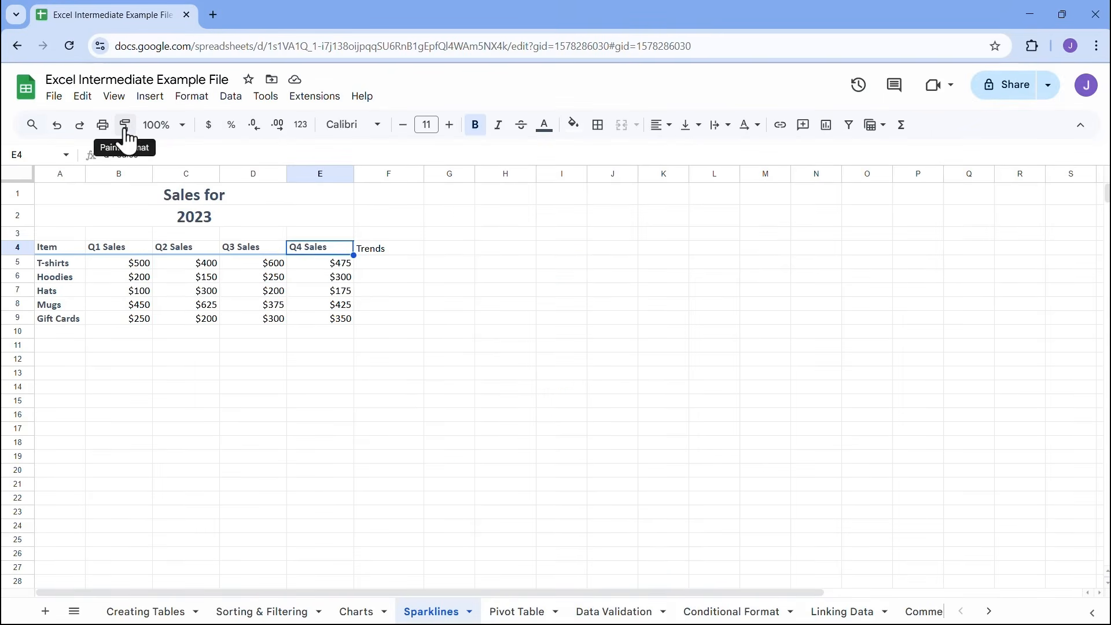
pyautogui.click(132, 125)
pyautogui.click(379, 259)
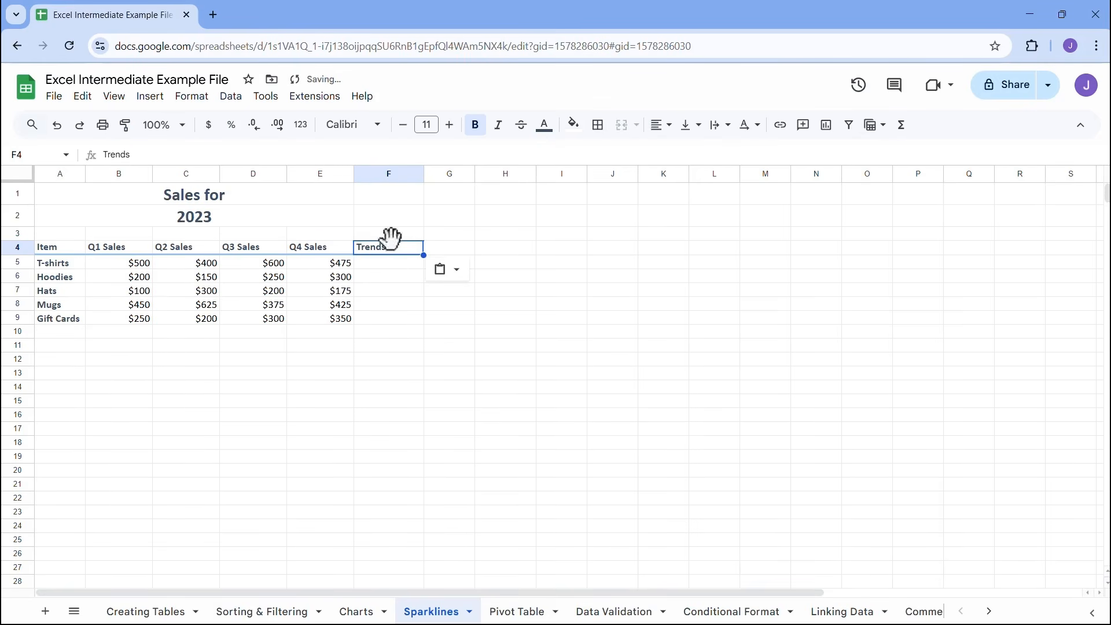
pyautogui.click(391, 263)
pyautogui.click(396, 290)
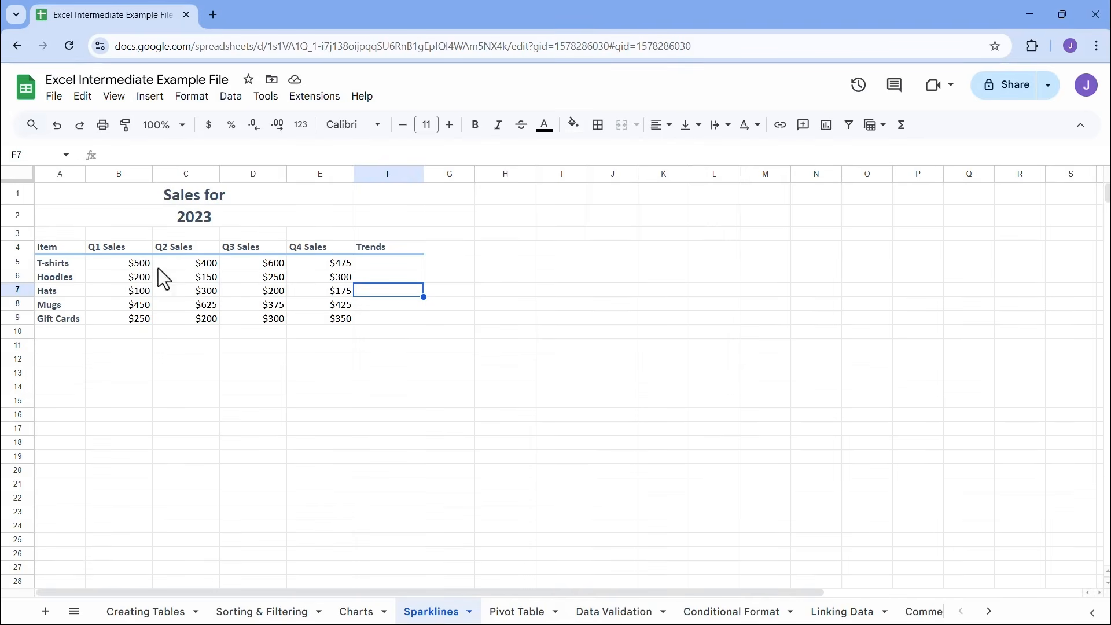
# Insert a sparkline in cell F5 with =SPARKLINE(B5:E5) to plot the T-shirts' quarterly sales
pyautogui.click(179, 126)
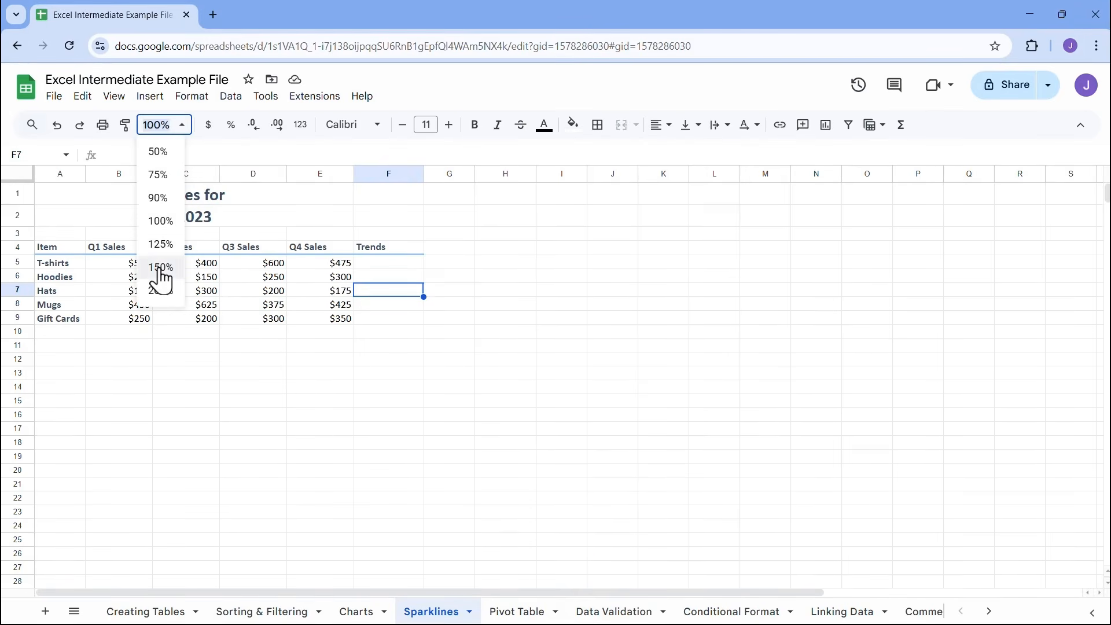
pyautogui.click(160, 268)
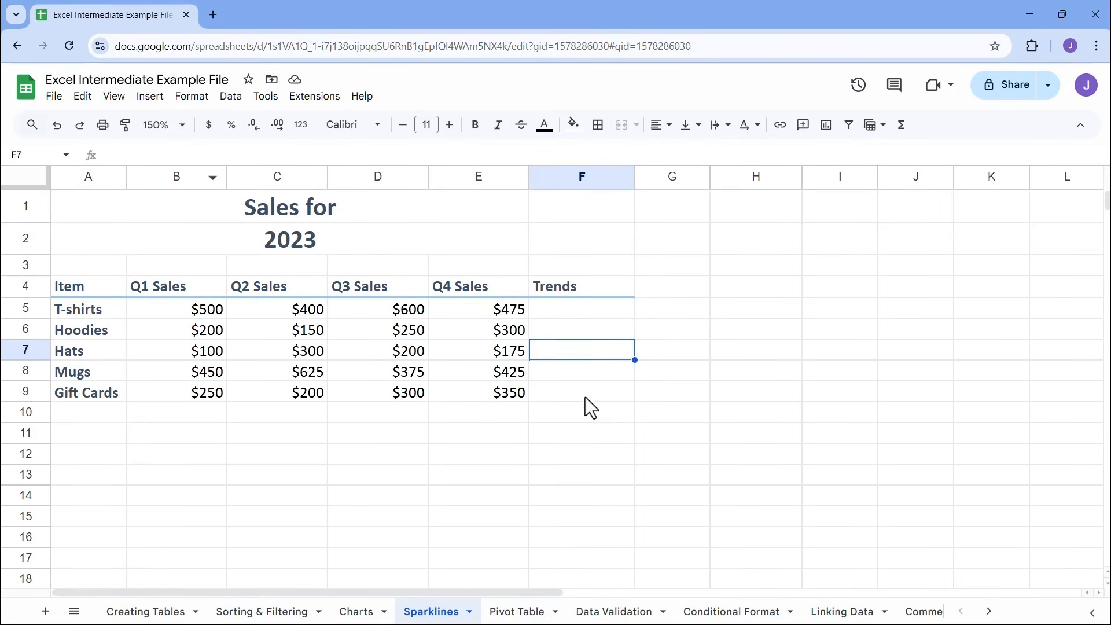
pyautogui.click(567, 314)
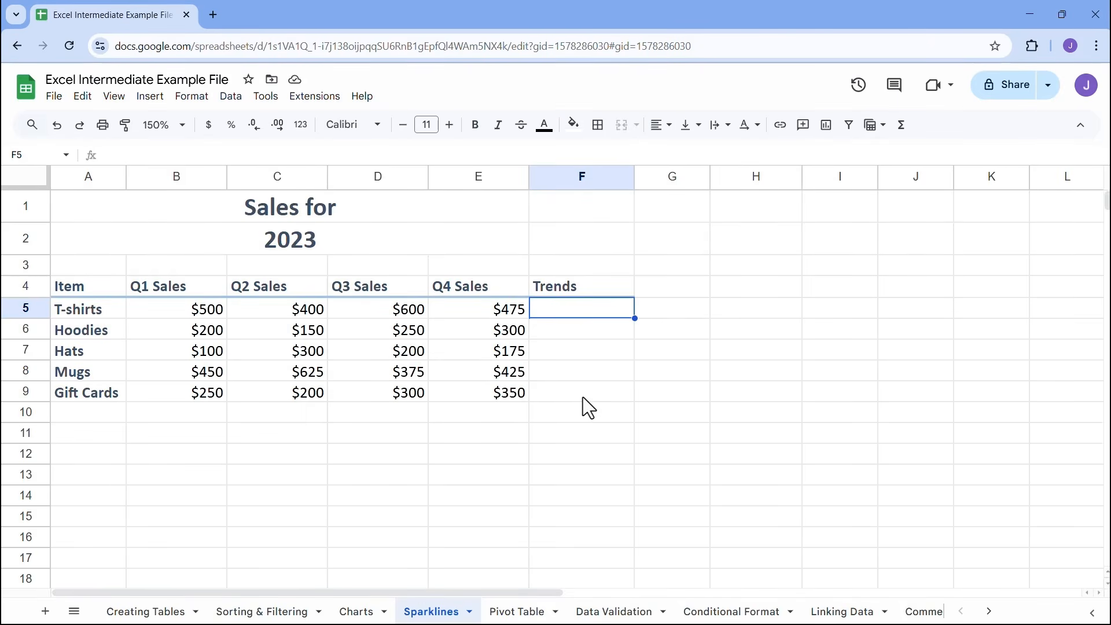
pyautogui.write('=')
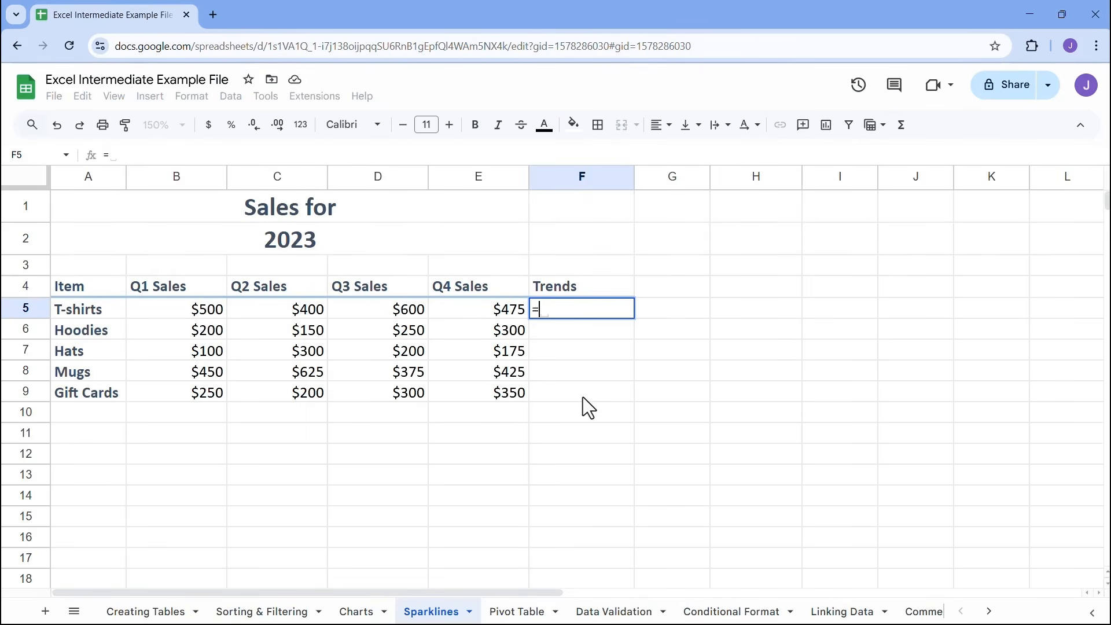
pyautogui.write('spar')
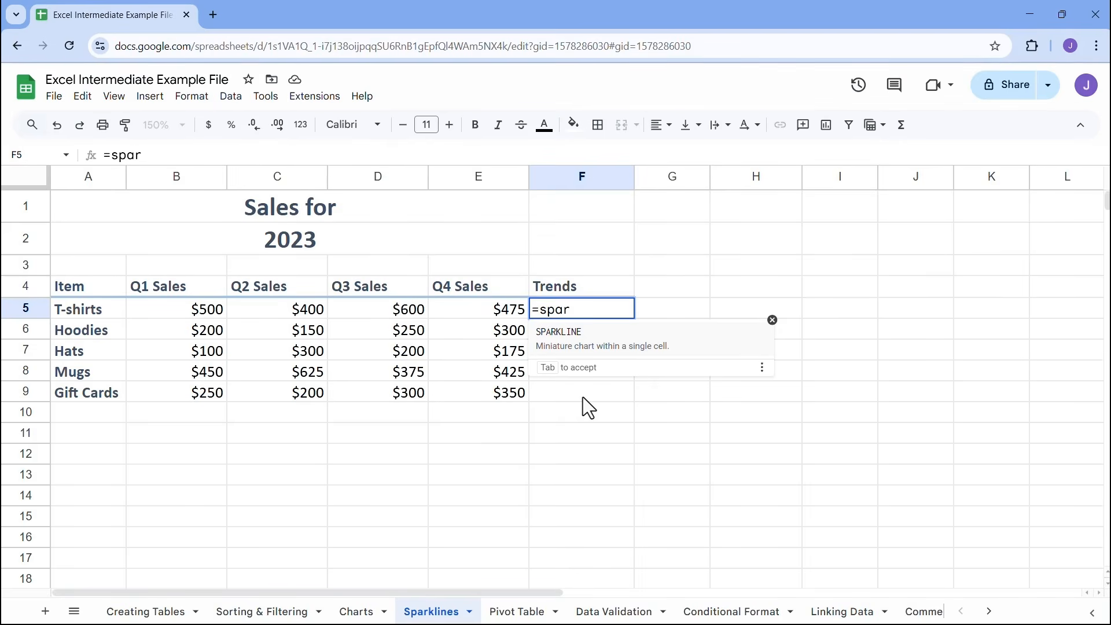
pyautogui.click(619, 346)
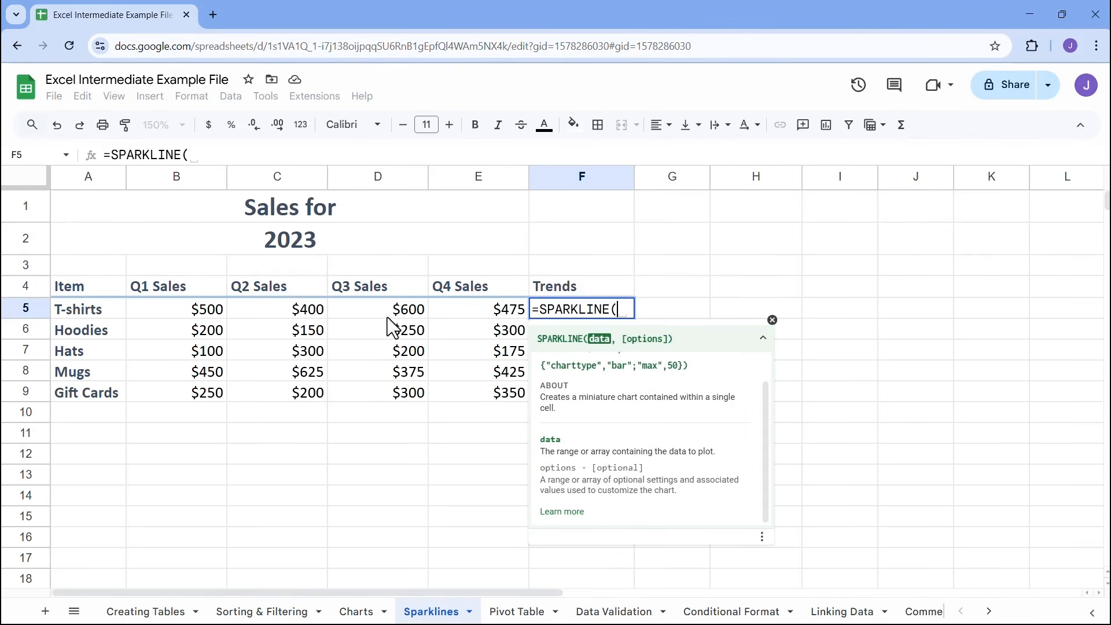
pyautogui.moveTo(186, 318); pyautogui.dragTo(463, 311)
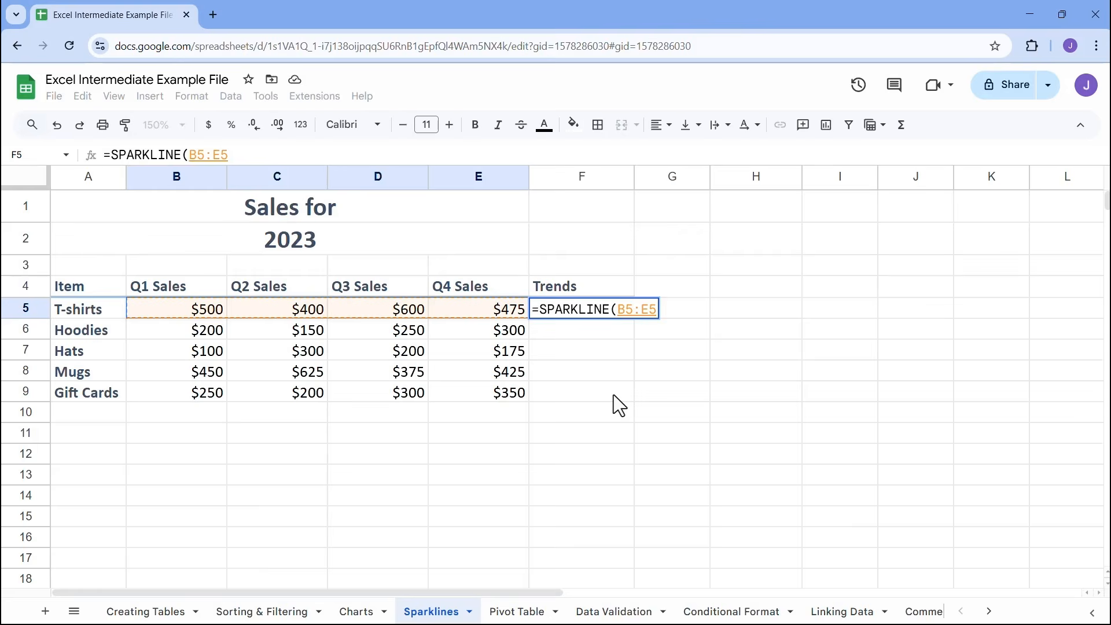
pyautogui.press('Return')
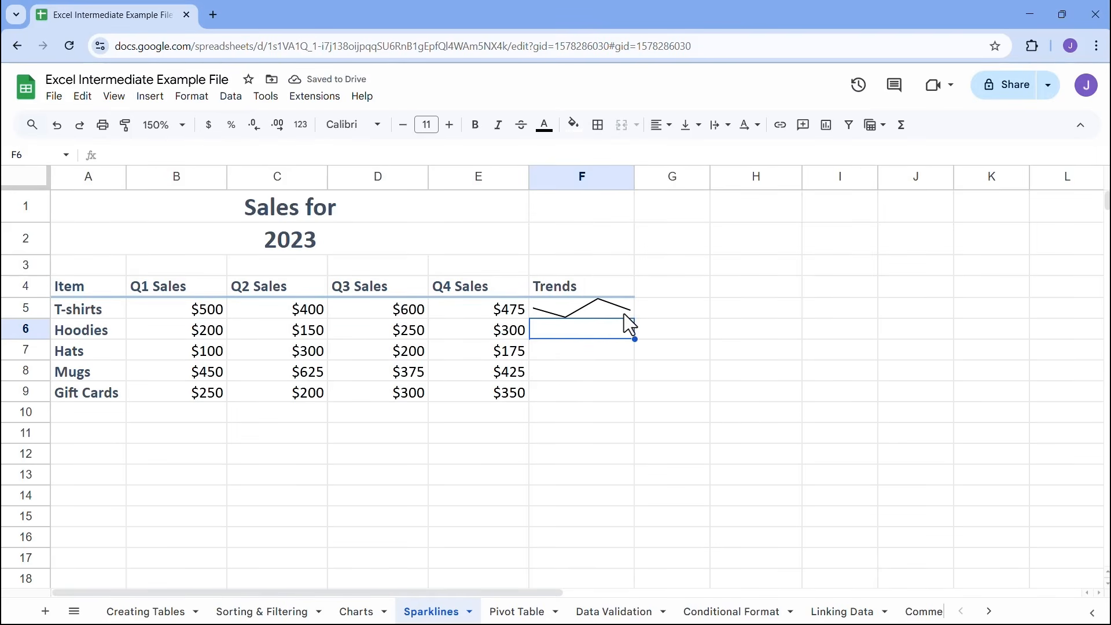
# Add the options {"charttype","line"} to the T-shirts sparkline formula in F5
pyautogui.doubleClick(602, 312)
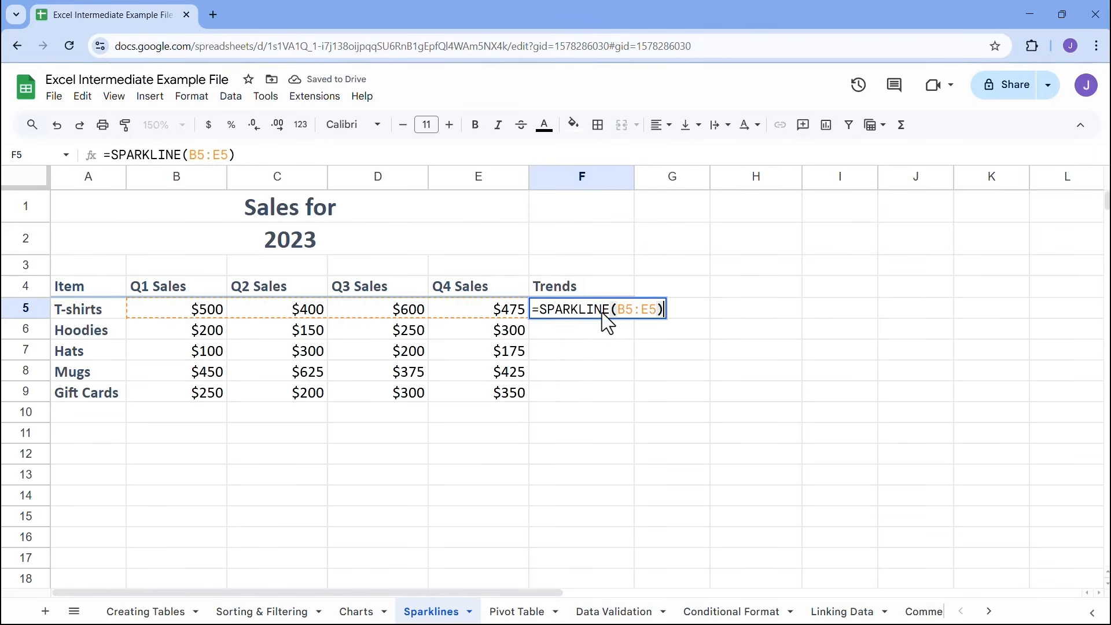
pyautogui.click(658, 309)
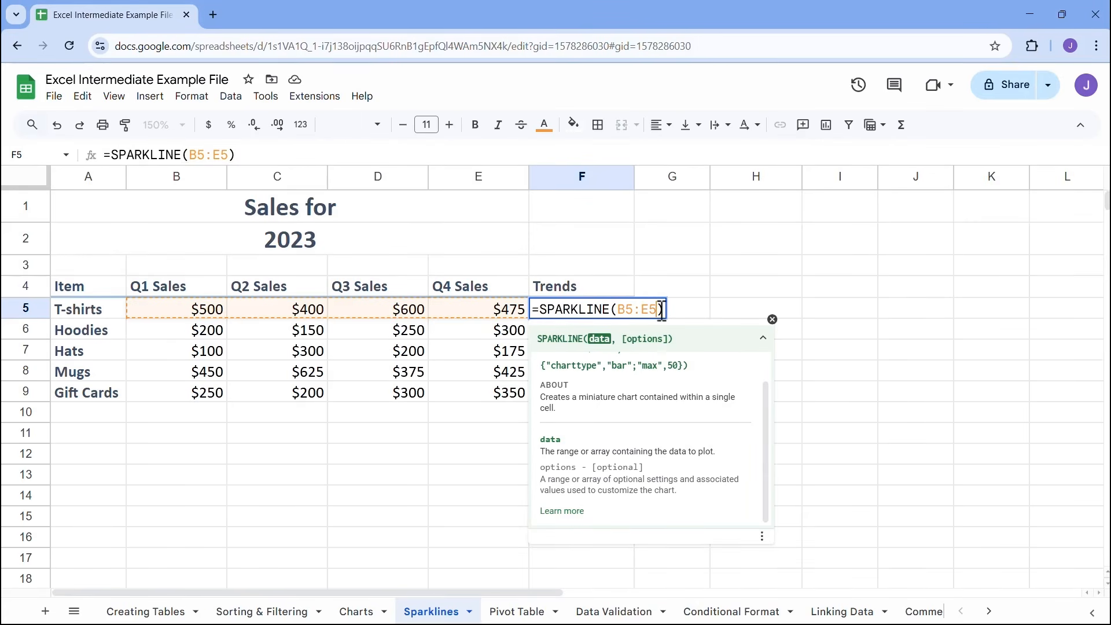
pyautogui.write(',')
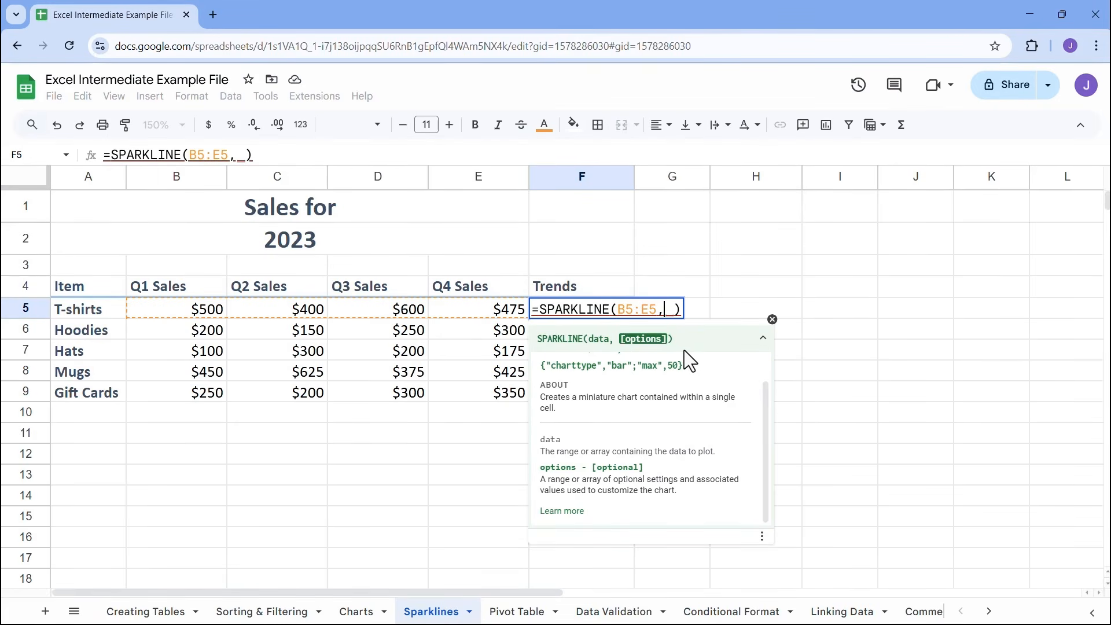
pyautogui.write('{')
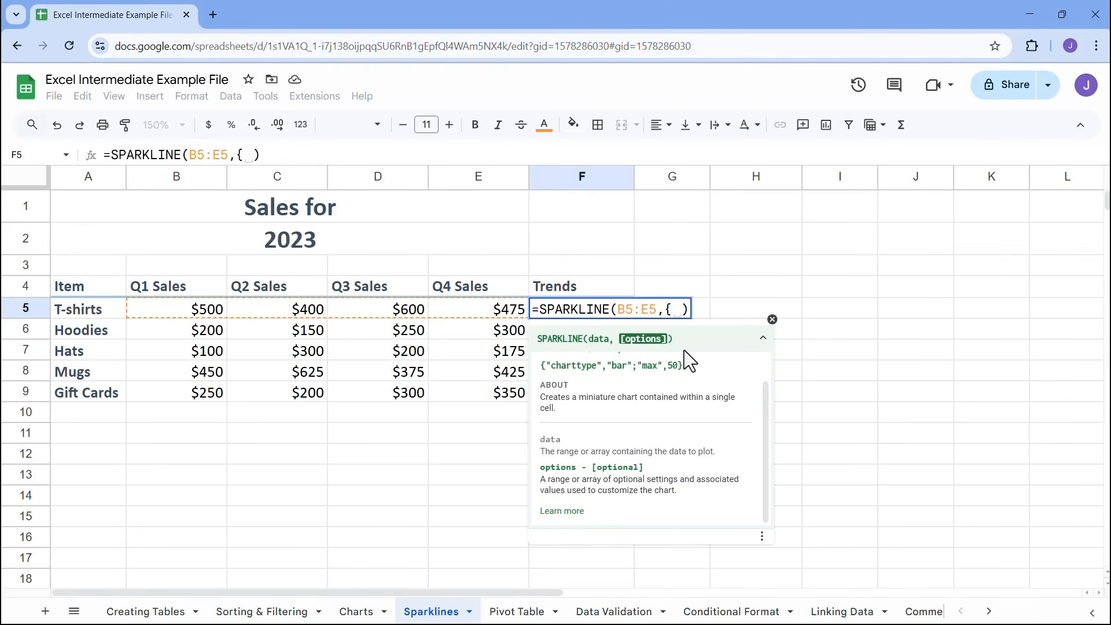
pyautogui.write('"Chart')
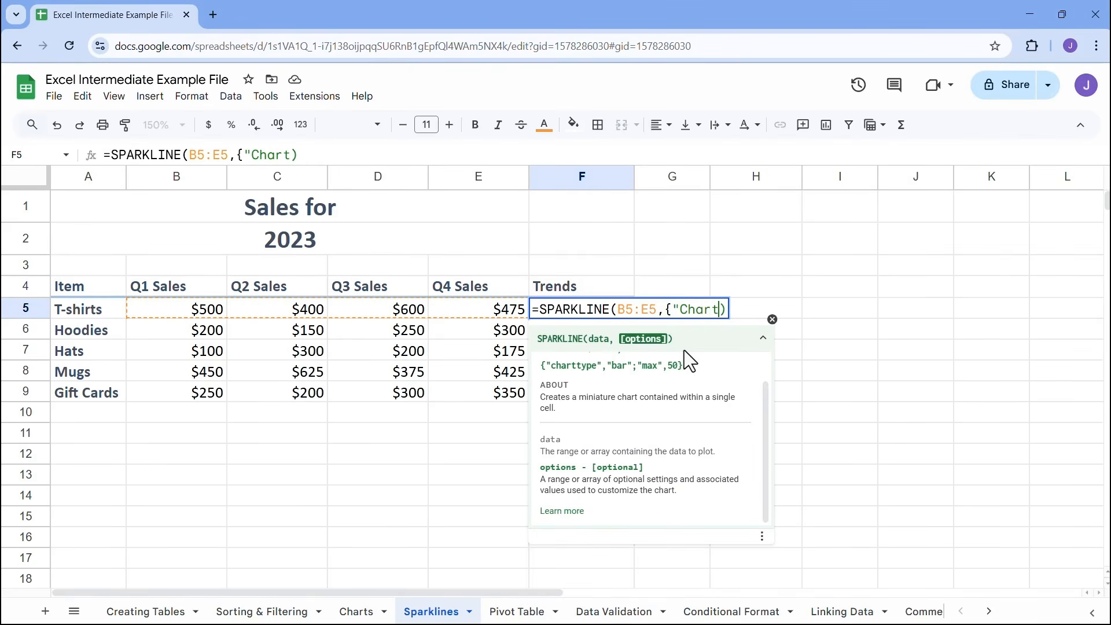
pyautogui.press('BackSpace')
pyautogui.press('BackSpace')
pyautogui.press('BackSpace')
pyautogui.press('BackSpace')
pyautogui.press('BackSpace')
pyautogui.write('charttype"')
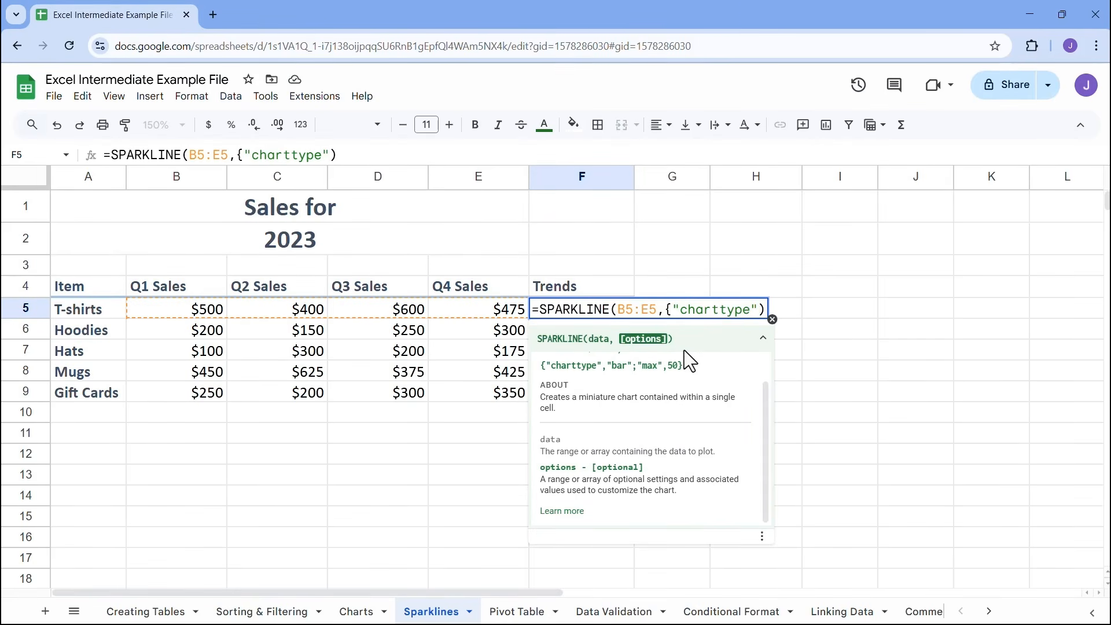
pyautogui.write(',')
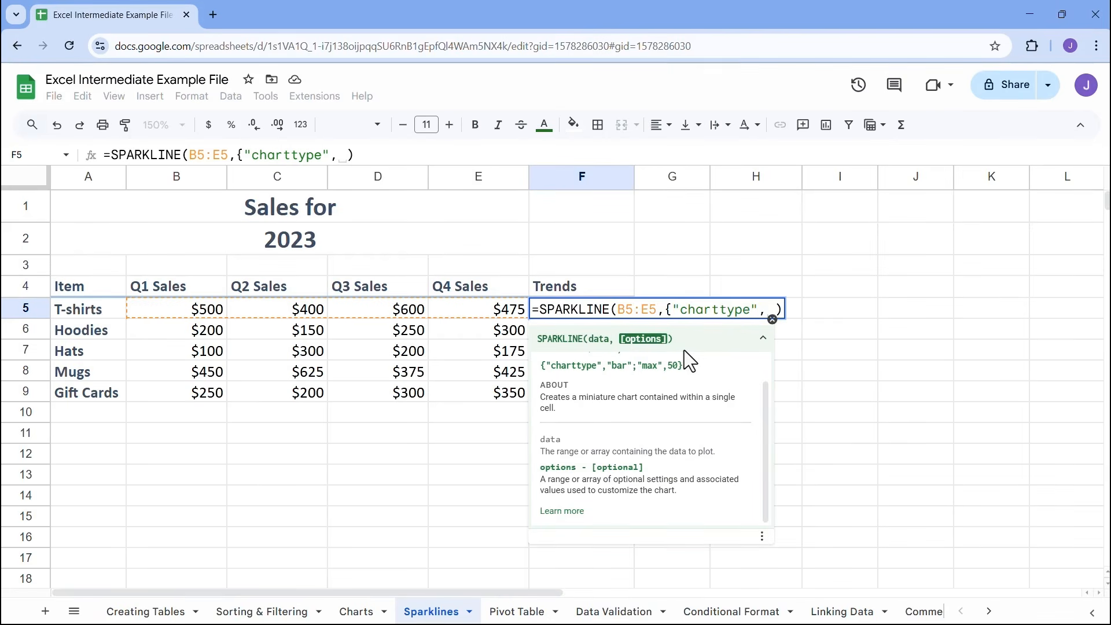
pyautogui.press('BackSpace')
pyautogui.write('"line"')
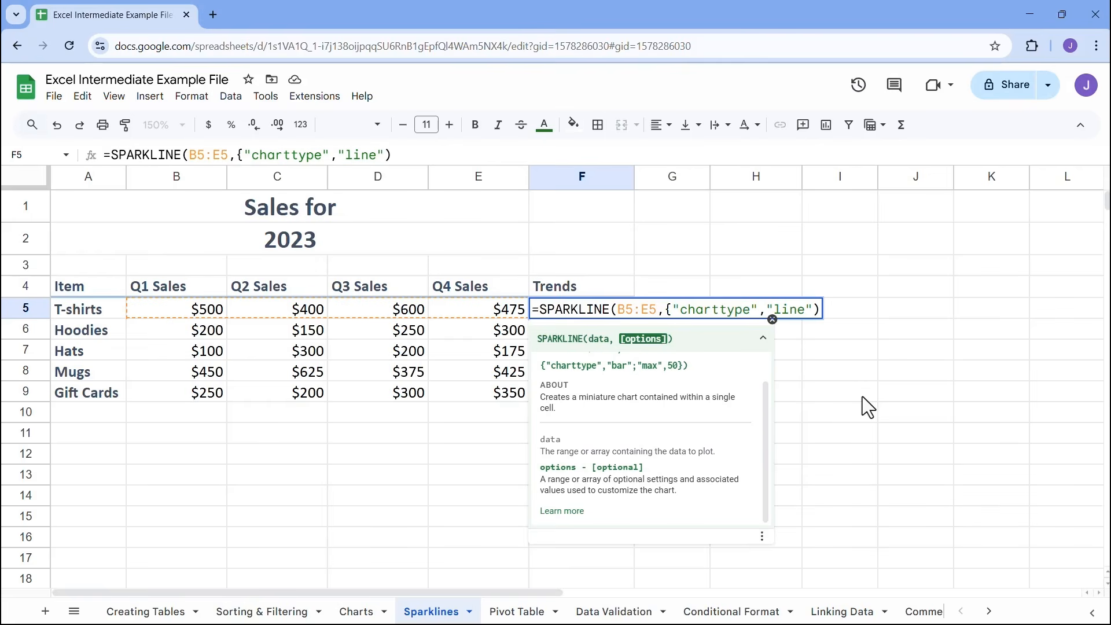
pyautogui.write('}')
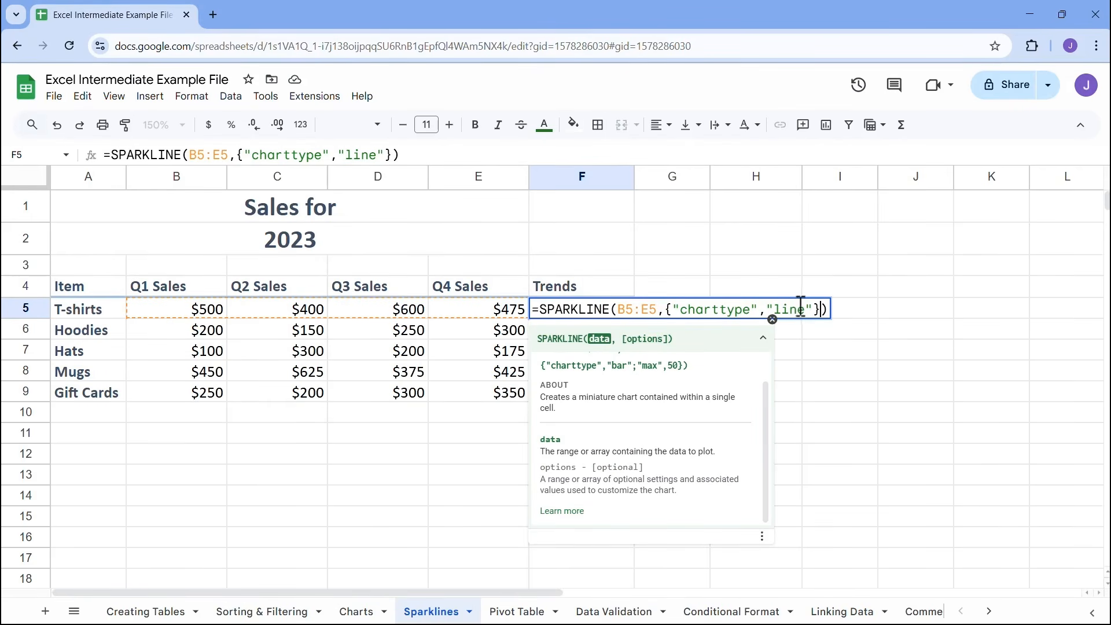
pyautogui.press('Return')
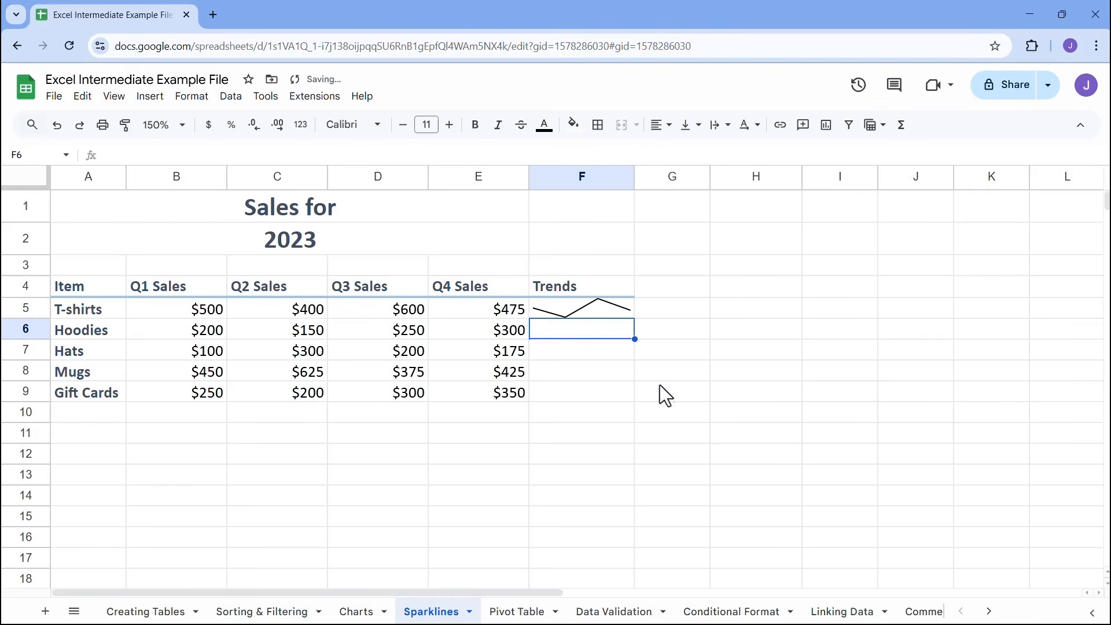
# Change the chart type of the T-shirts sparkline in F5 to "bar"
pyautogui.doubleClick(590, 313)
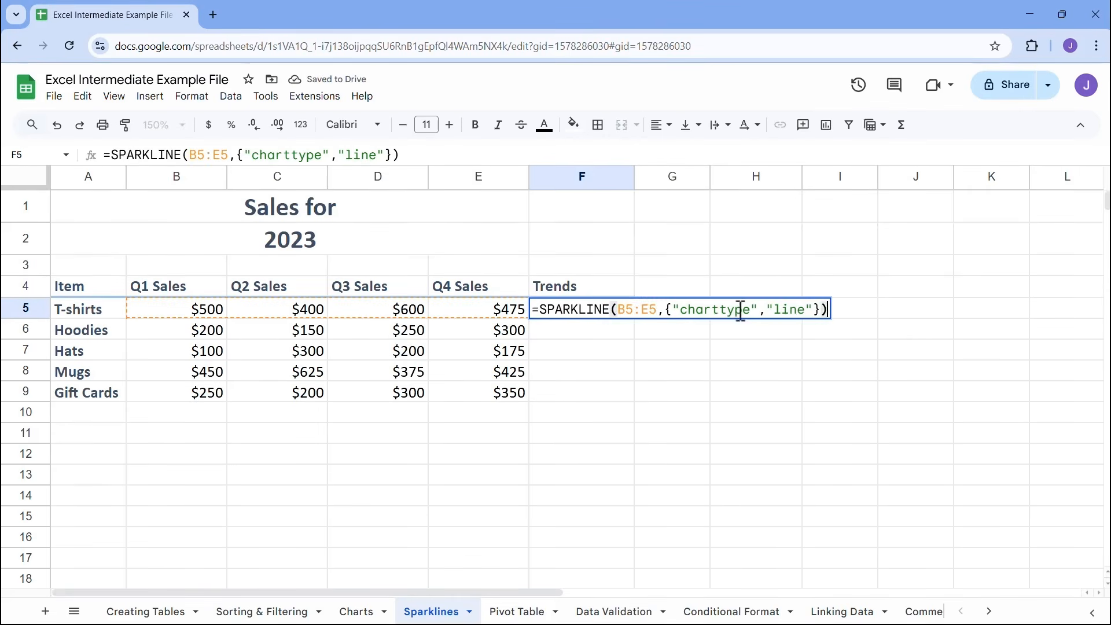
pyautogui.click(807, 310)
pyautogui.press('BackSpace')
pyautogui.press('BackSpace')
pyautogui.press('BackSpace')
pyautogui.press('BackSpace')
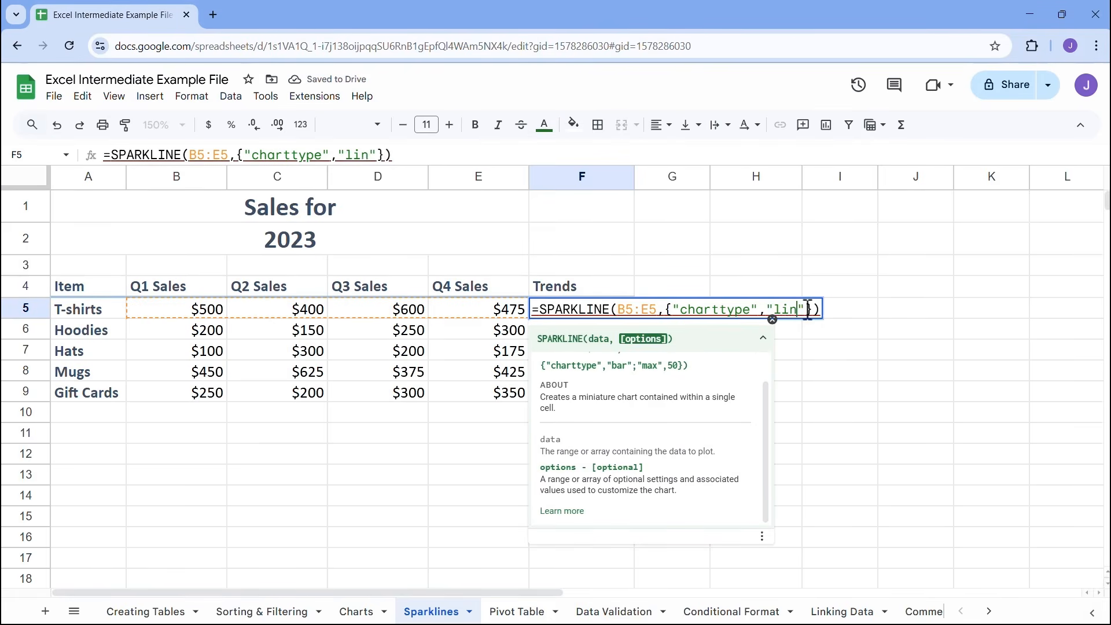
pyautogui.write('bar')
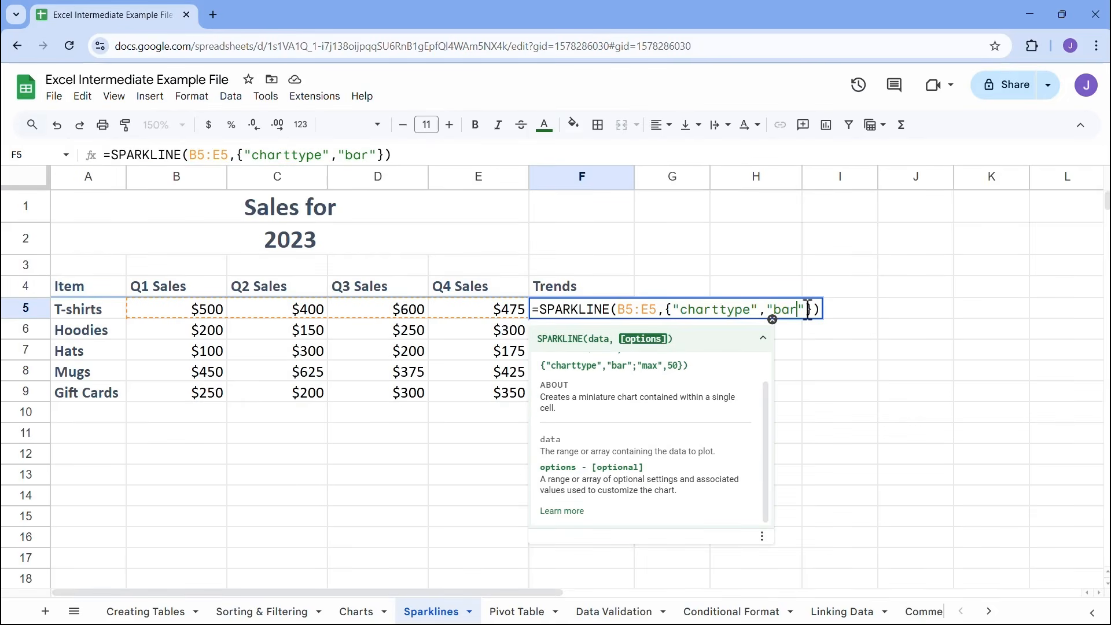
pyautogui.press('Return')
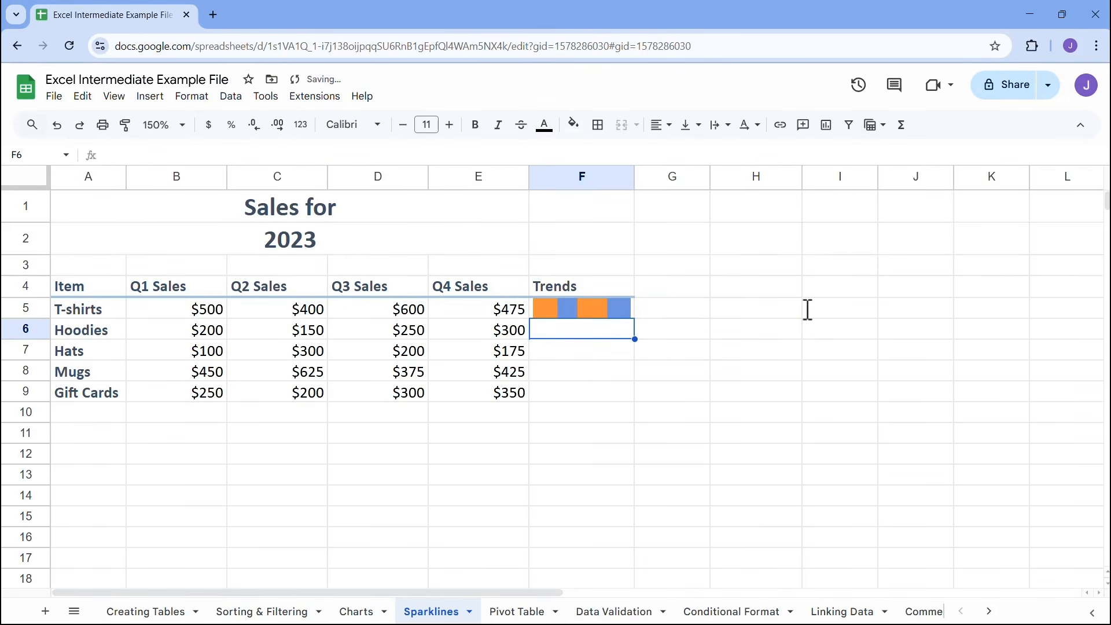
# Change the chart type of the T-shirts sparkline in F5 to "column"
pyautogui.click(595, 311)
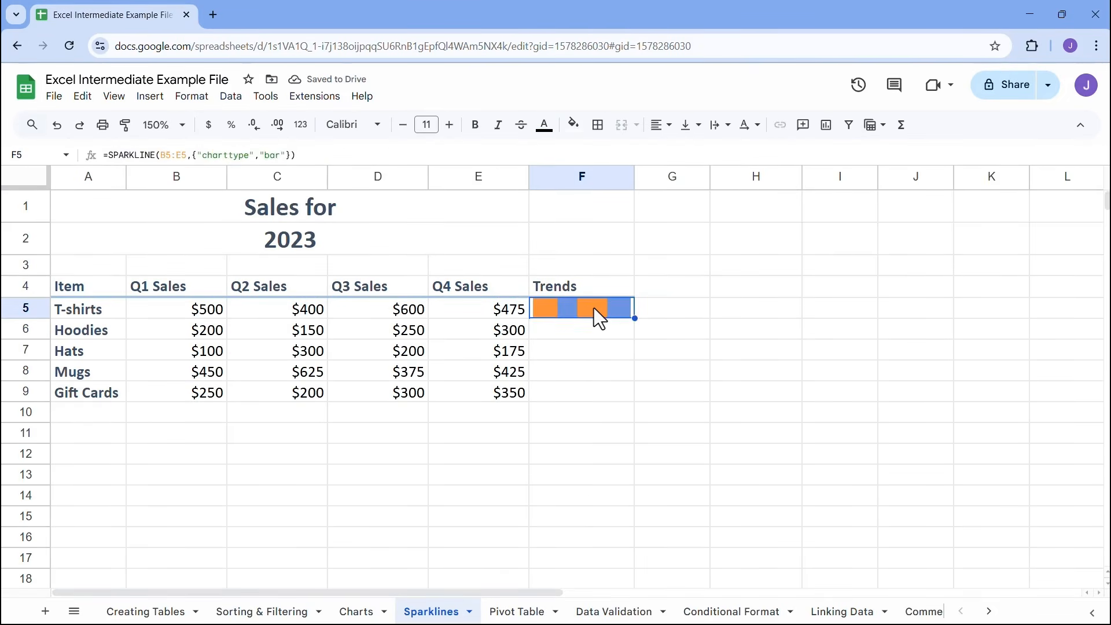
pyautogui.doubleClick(594, 308)
pyautogui.click(799, 308)
pyautogui.press('BackSpace')
pyautogui.press('BackSpace')
pyautogui.write('column')
pyautogui.press('Return')
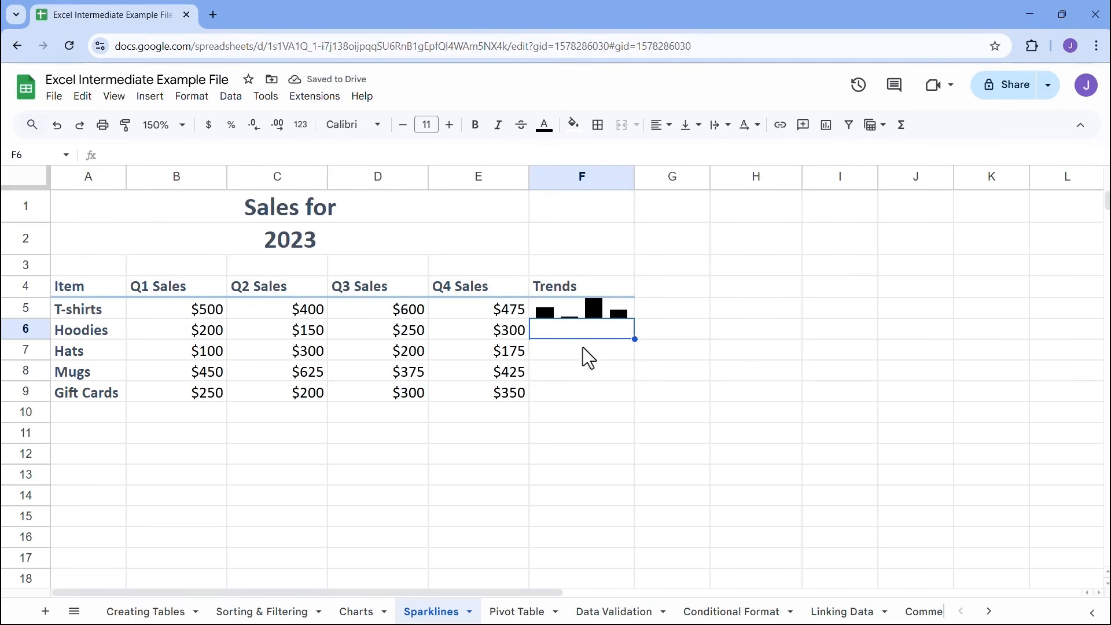
# Add the option "color","blue" to the F5 sparkline formula, separated from the chart type pair by a semicolon
pyautogui.doubleClick(585, 311)
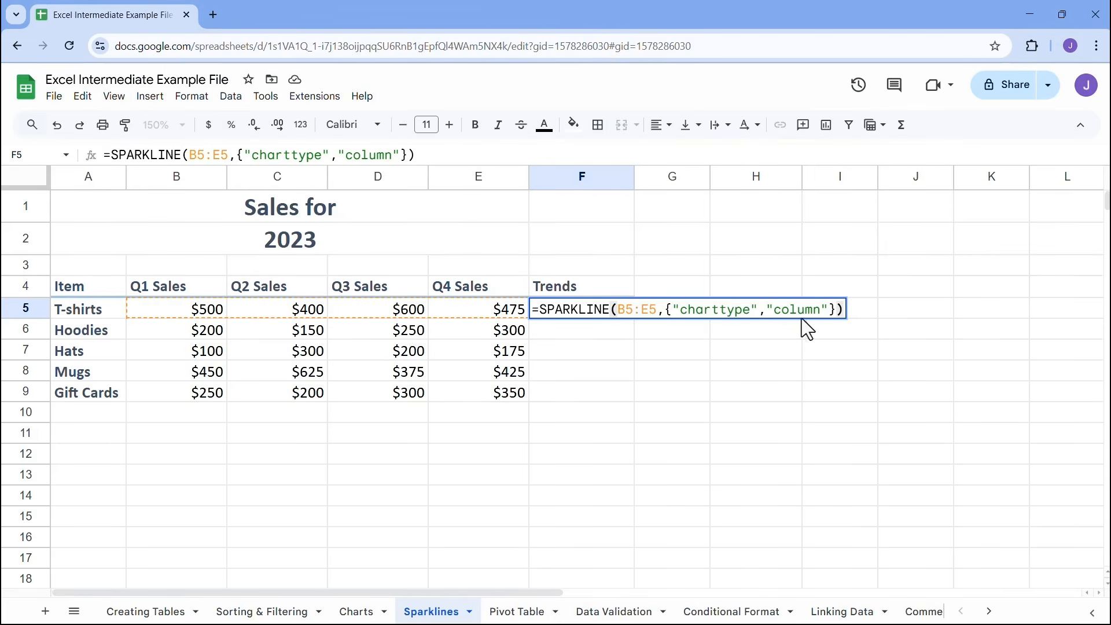
pyautogui.click(829, 309)
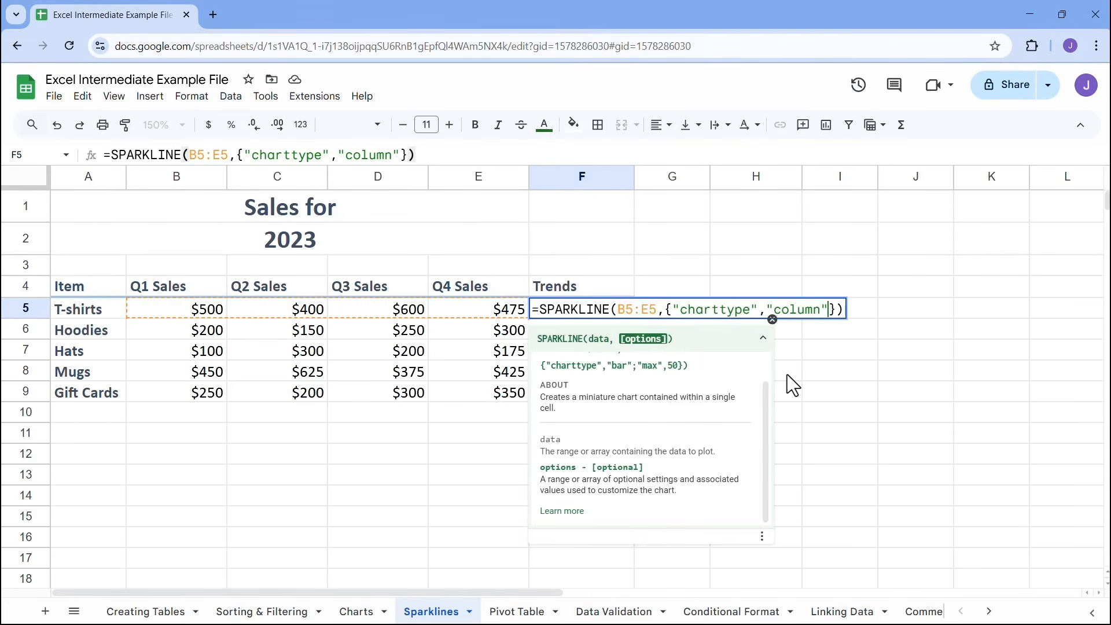
pyautogui.write(';')
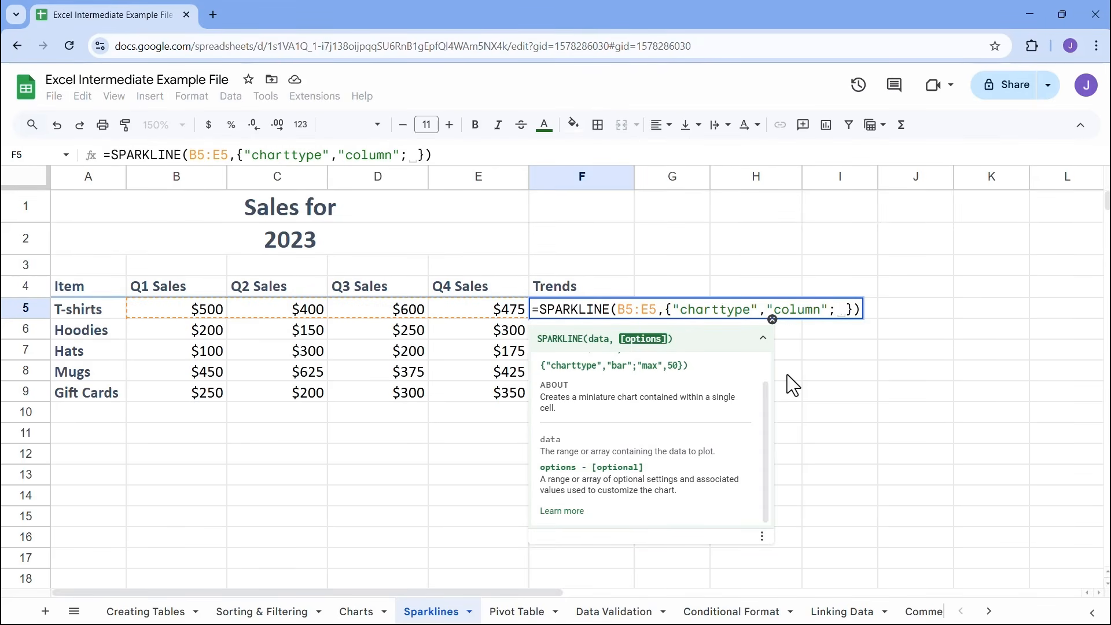
pyautogui.write('"color"')
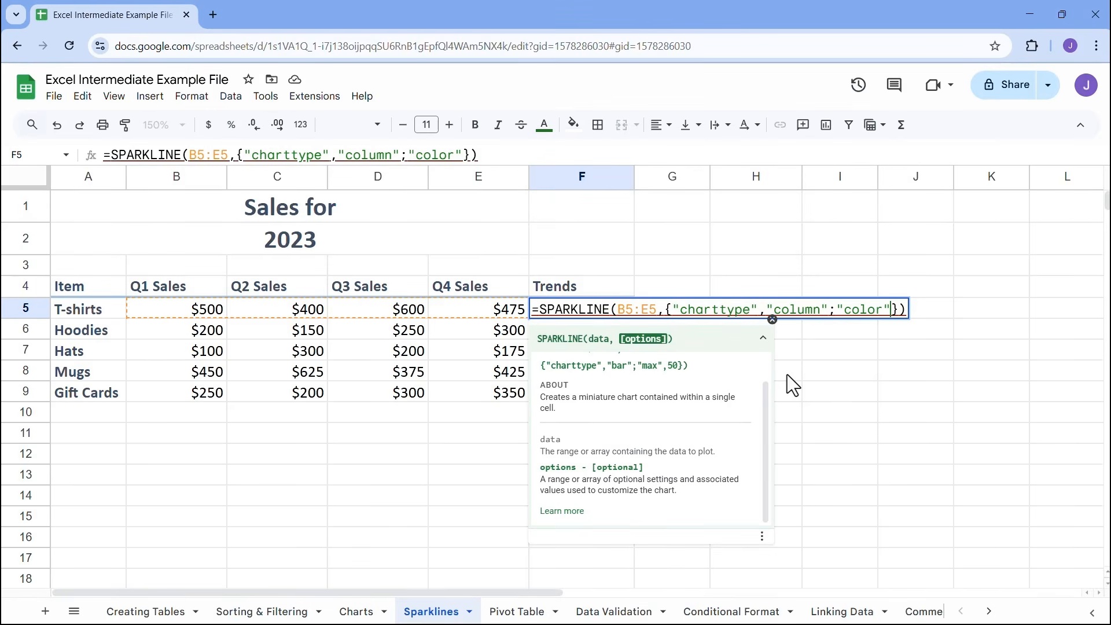
pyautogui.write(', ')
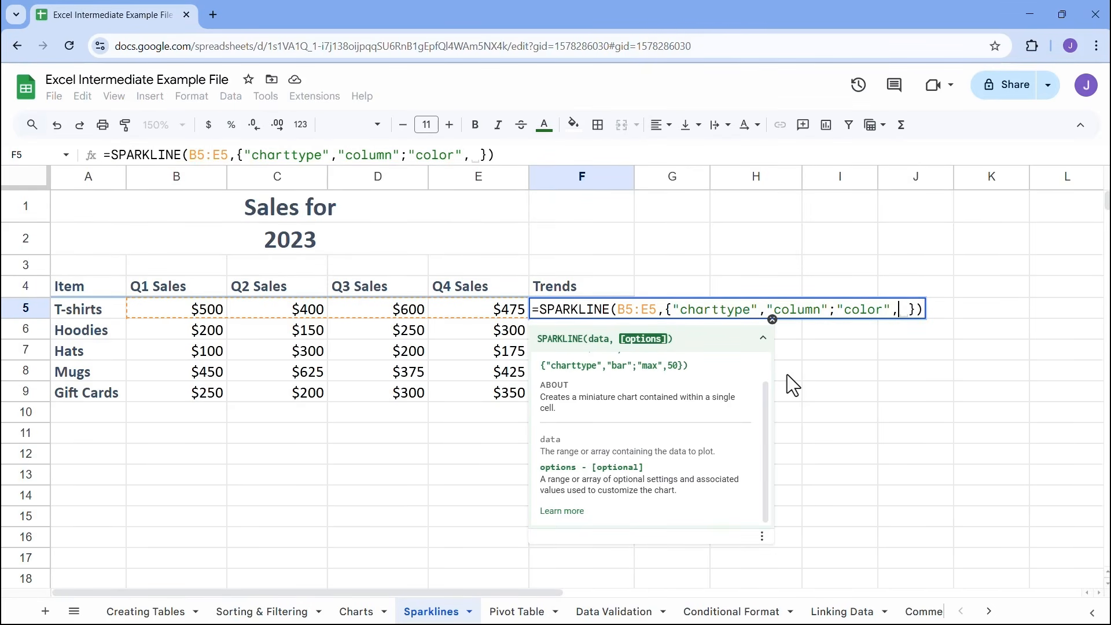
pyautogui.write('"blue"')
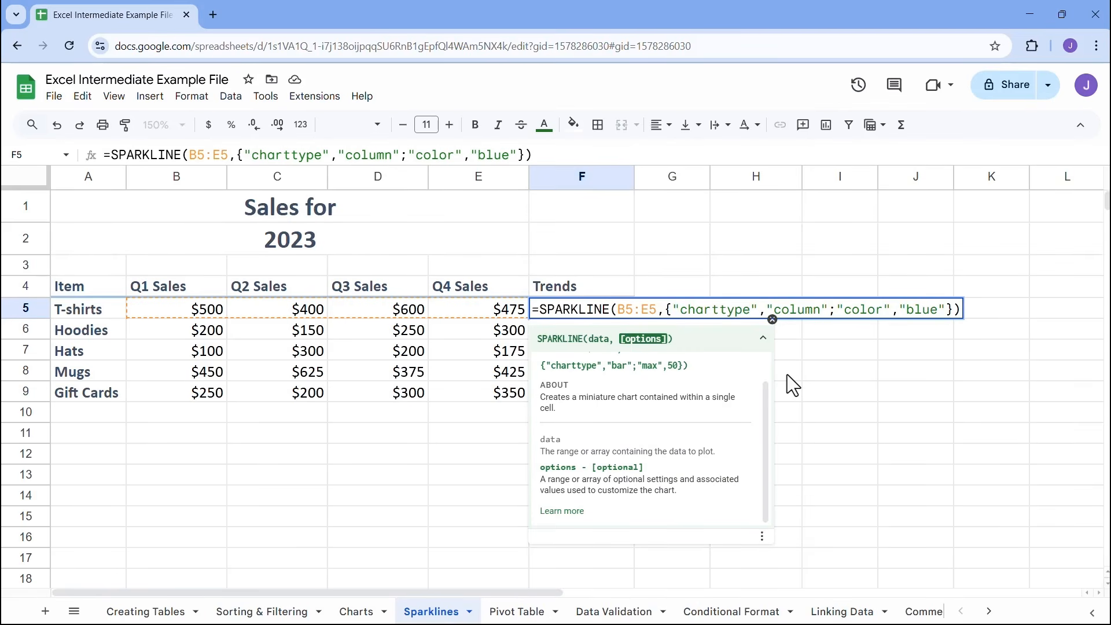
pyautogui.press('Return')
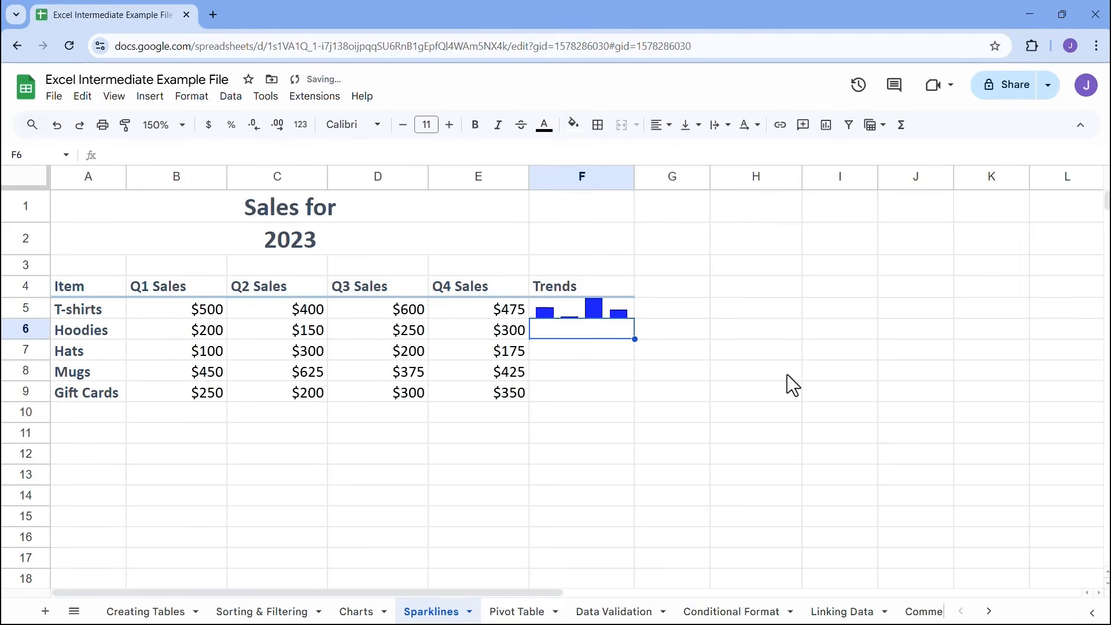
# Change the chart type in the F5 sparkline formula to "winloss", keeping the blue color option
pyautogui.doubleClick(588, 314)
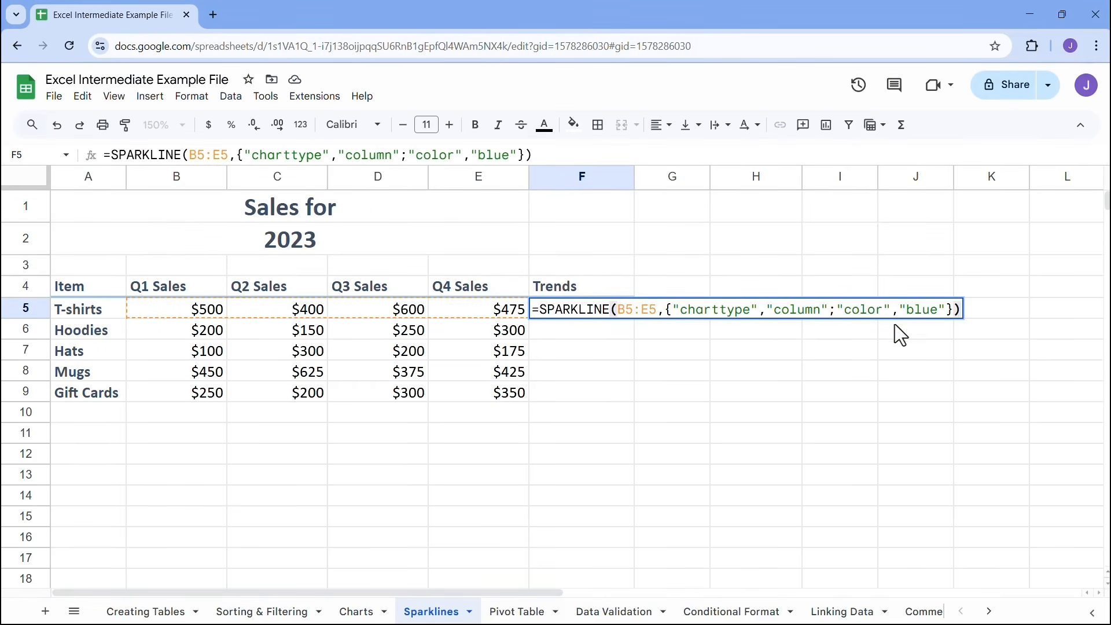
pyautogui.moveTo(823, 310); pyautogui.dragTo(774, 309)
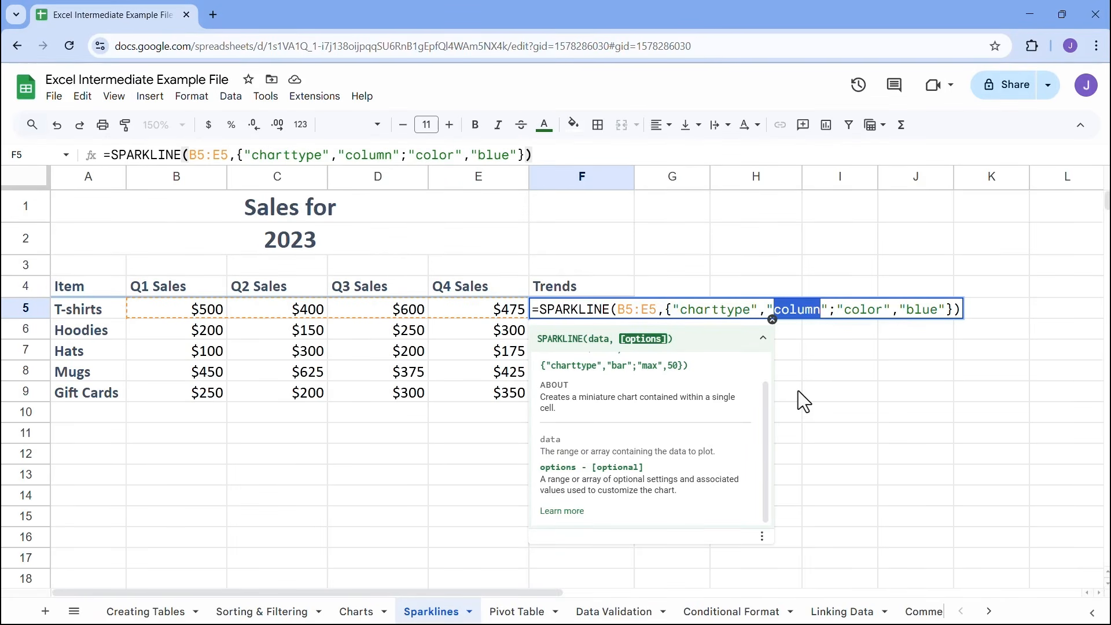
pyautogui.write('winloss')
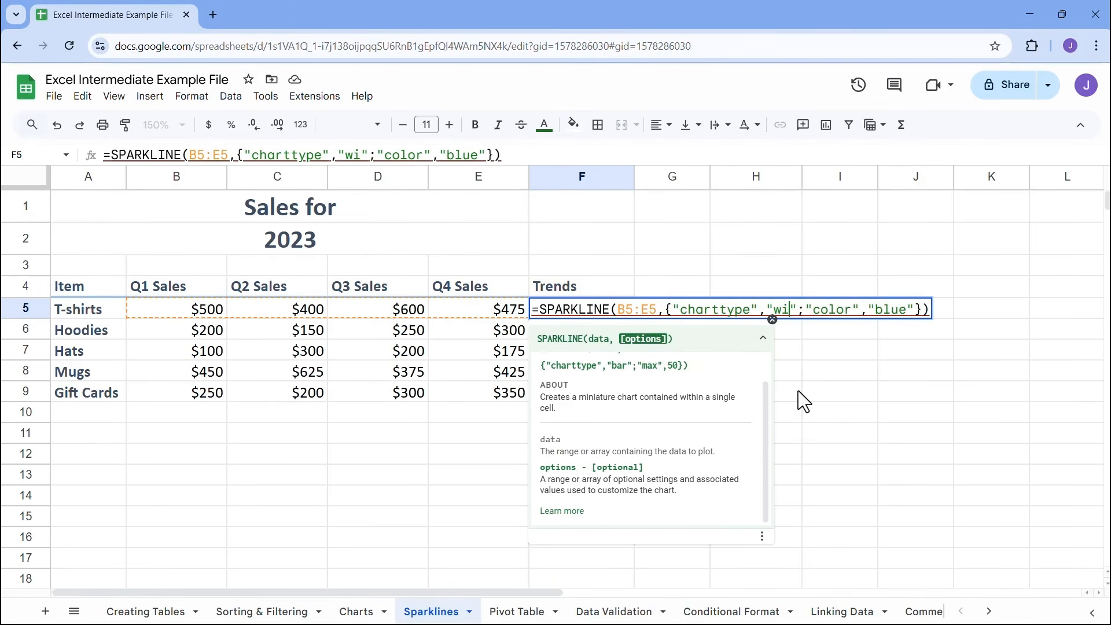
pyautogui.press('Return')
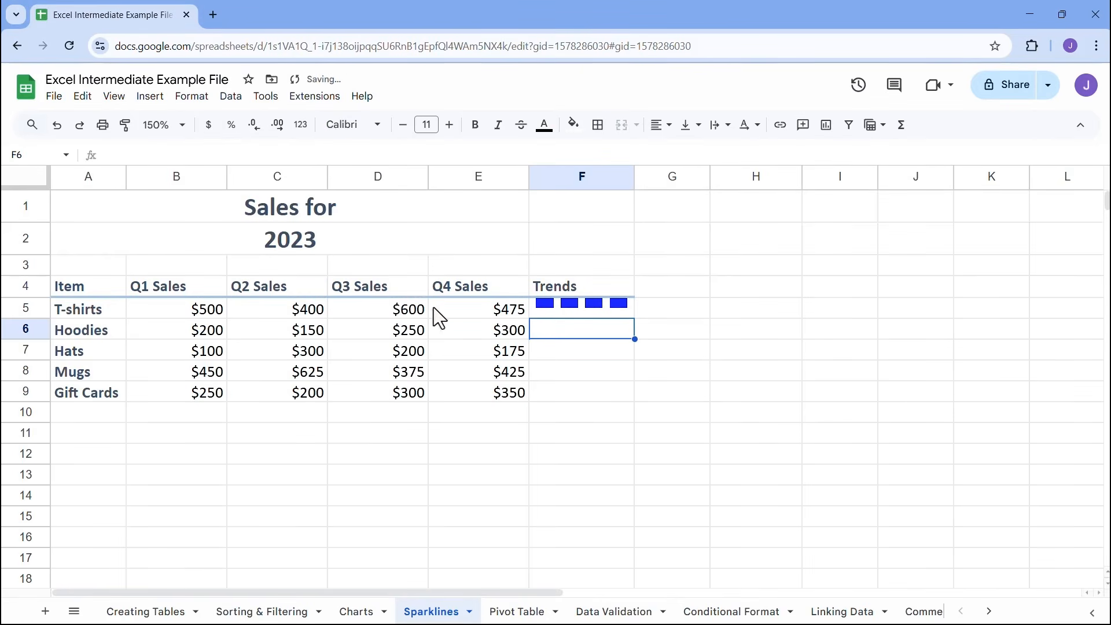
# Set the T-shirts' Q3 sales in D5 to -$600 to test the win/loss sparkline, and restore the value to 600
pyautogui.click(397, 310)
pyautogui.press('BackSpace')
pyautogui.write('-$600')
pyautogui.press('Return')
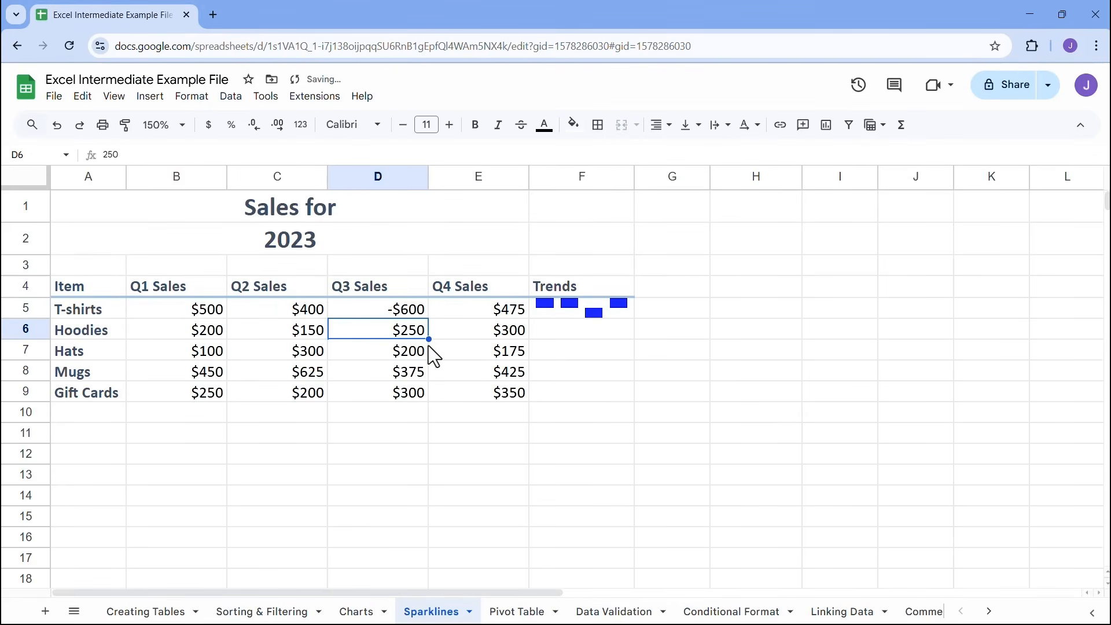
pyautogui.click(397, 317)
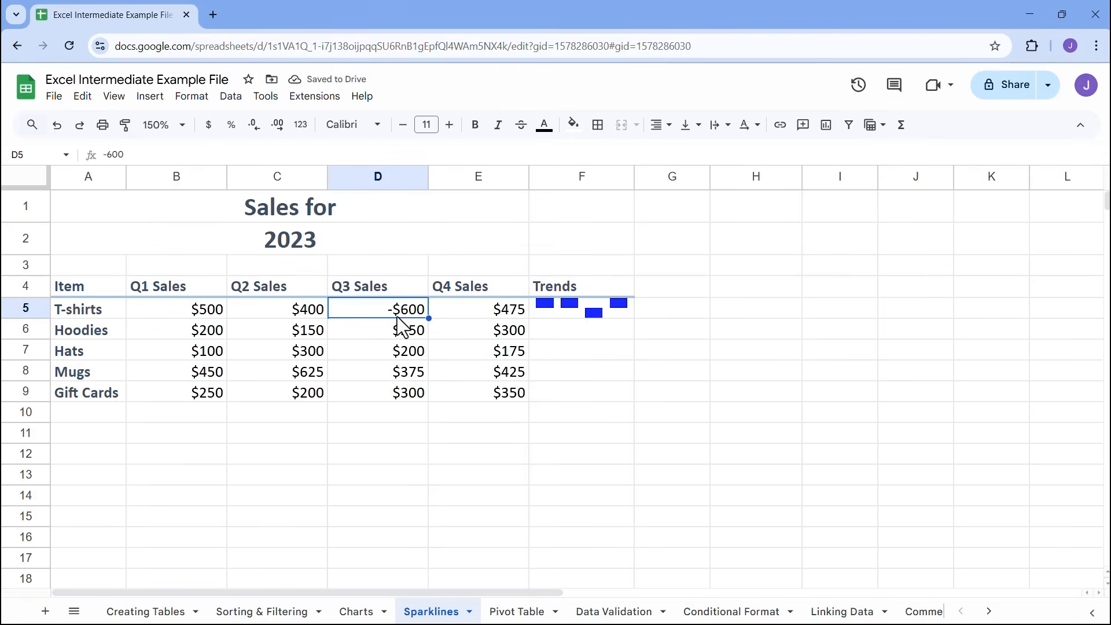
pyautogui.write('600')
pyautogui.press('Return')
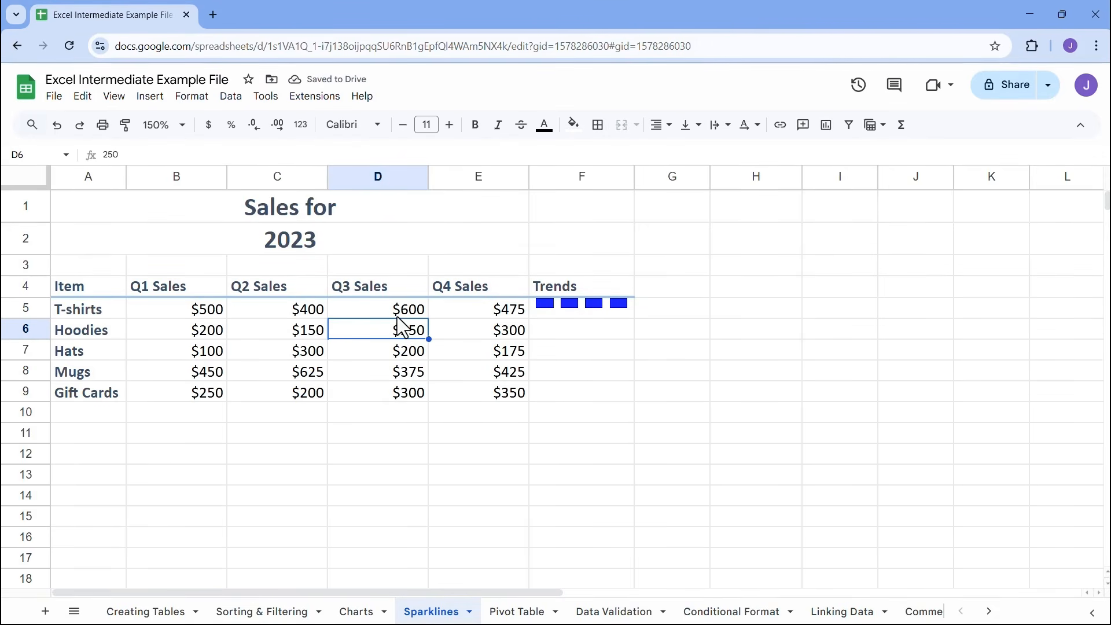
# Set the chart type of the T-shirts sparkline in F5 back to "line" and reselect the cell
pyautogui.doubleClick(602, 306)
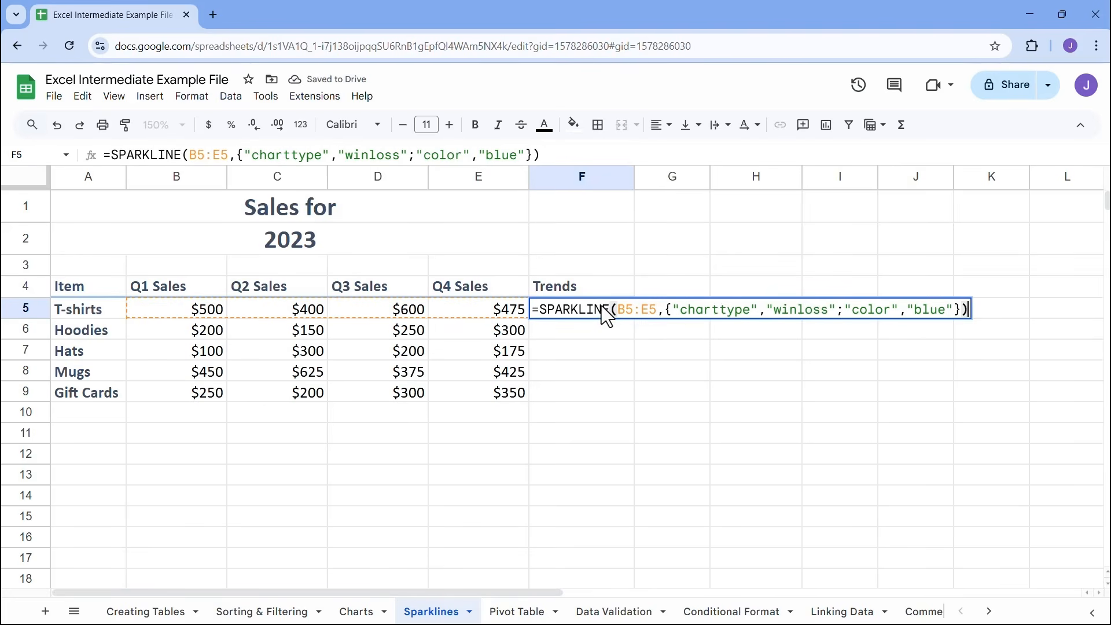
pyautogui.moveTo(831, 313); pyautogui.dragTo(775, 310)
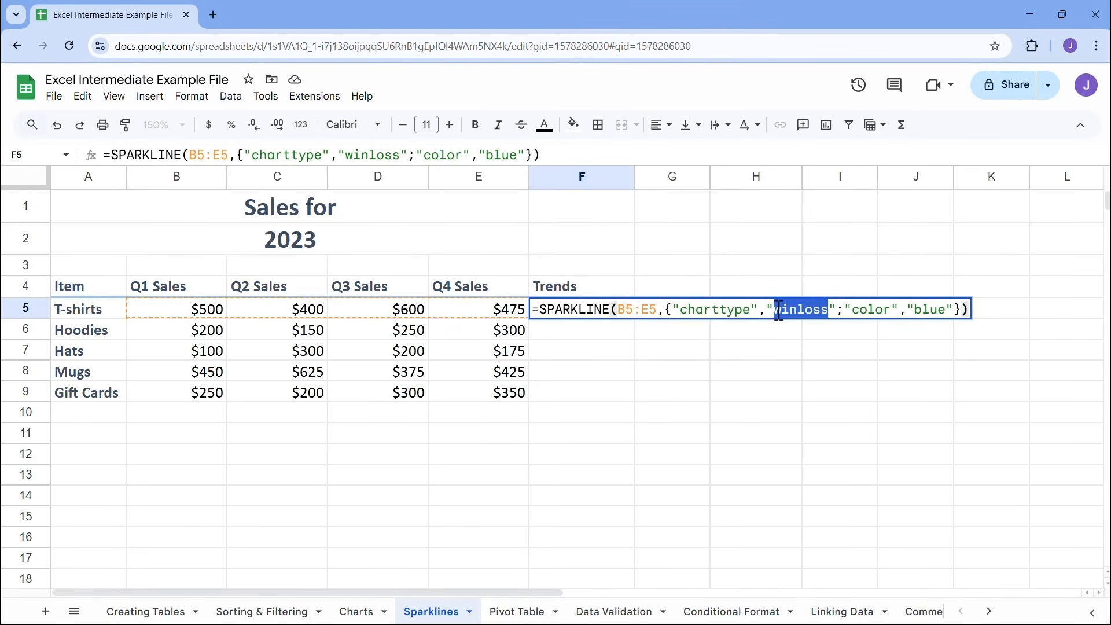
pyautogui.write('line')
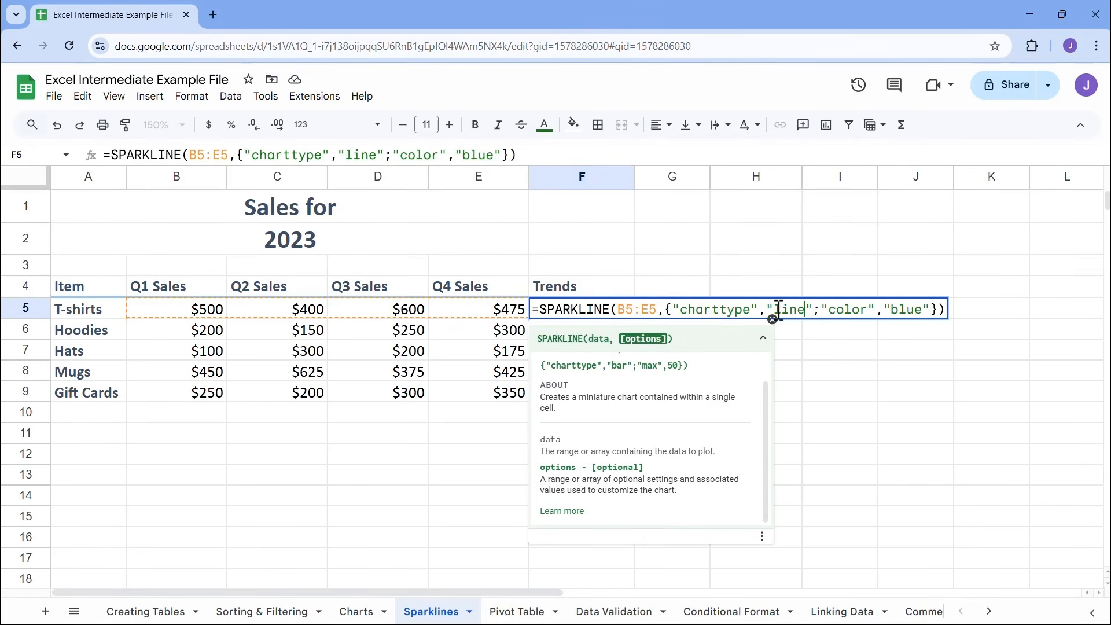
pyautogui.press('Return')
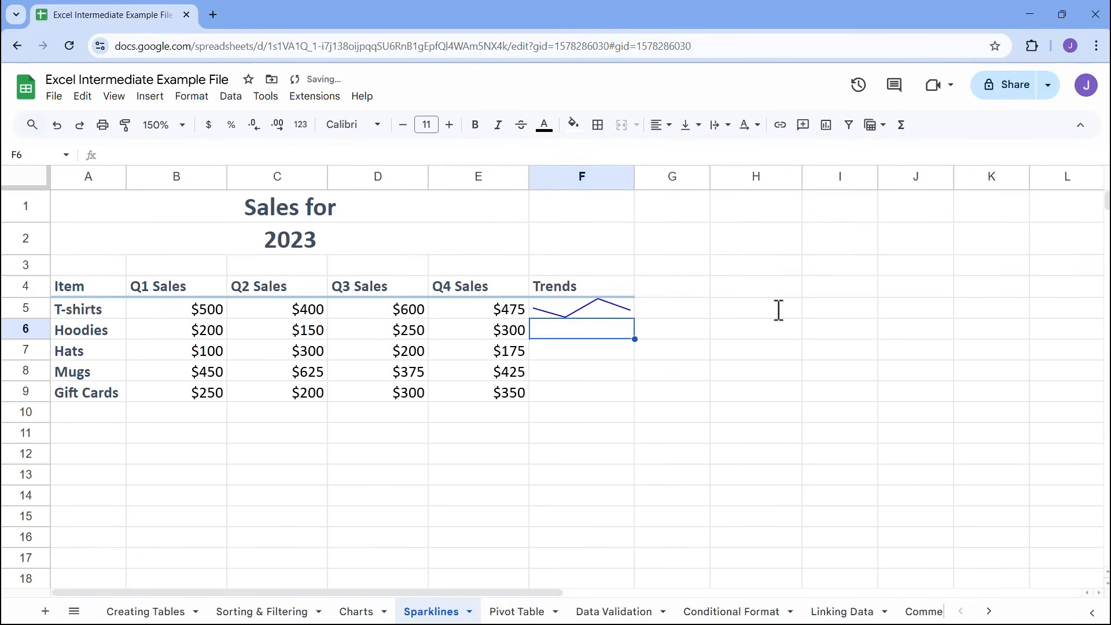
pyautogui.click(626, 311)
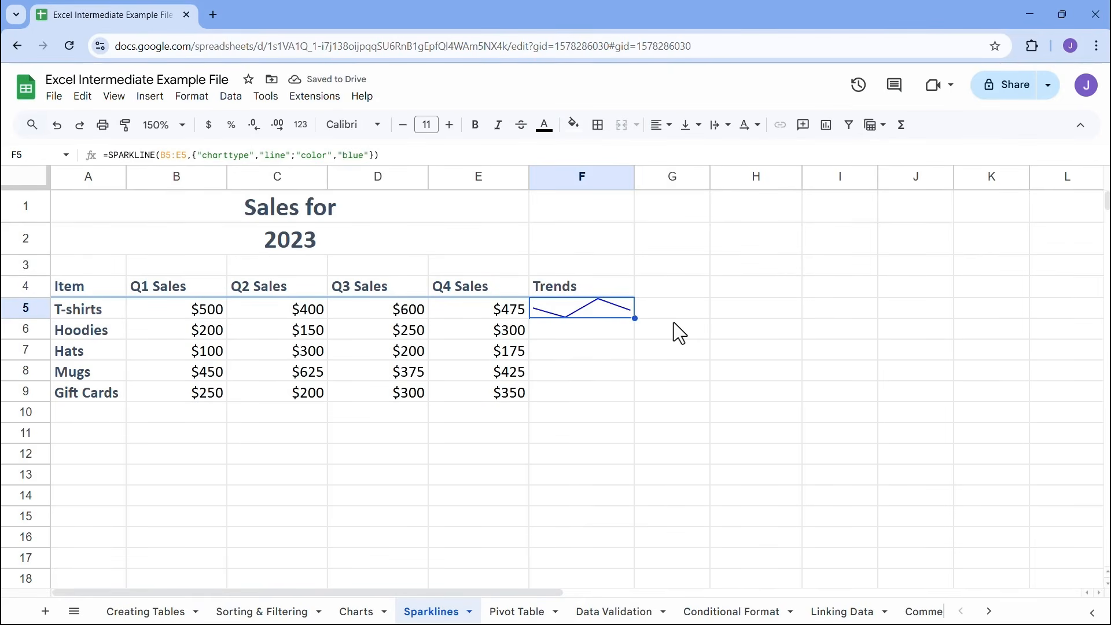
# Change the color option in the T-shirts sparkline formula in F5 to "red"
pyautogui.doubleClick(590, 310)
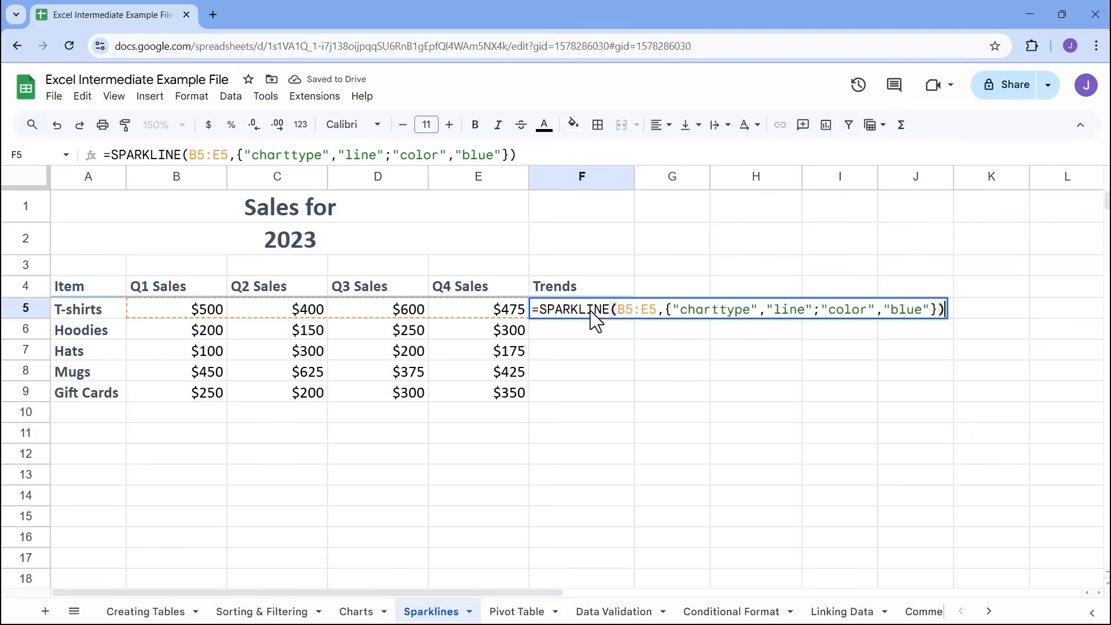
pyautogui.moveTo(924, 311); pyautogui.dragTo(911, 311)
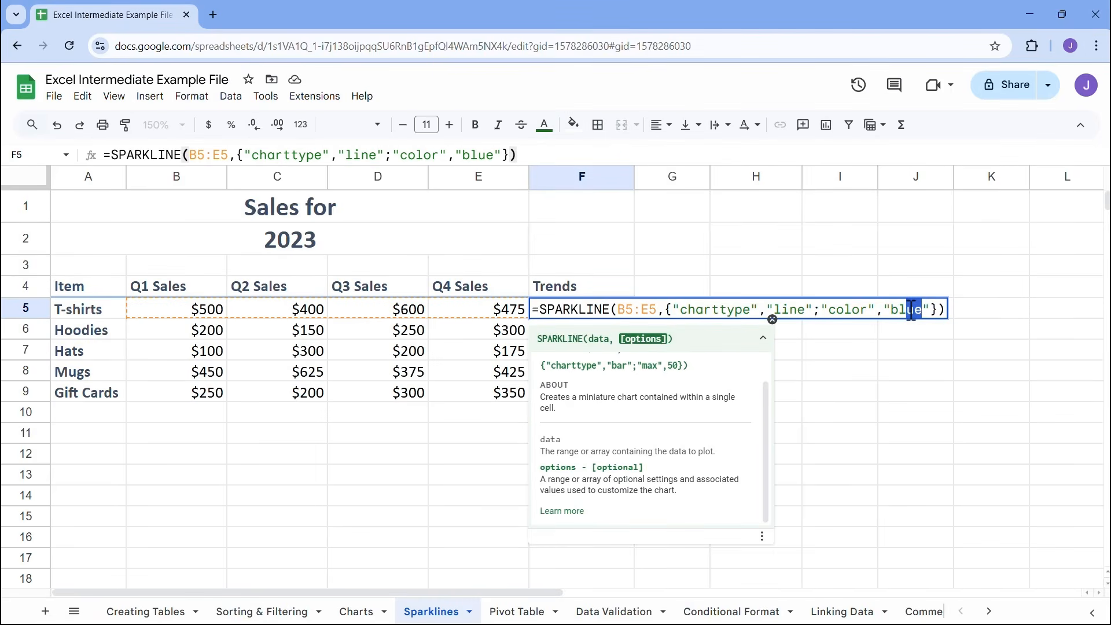
pyautogui.press('BackSpace')
pyautogui.press('BackSpace')
pyautogui.press('BackSpace')
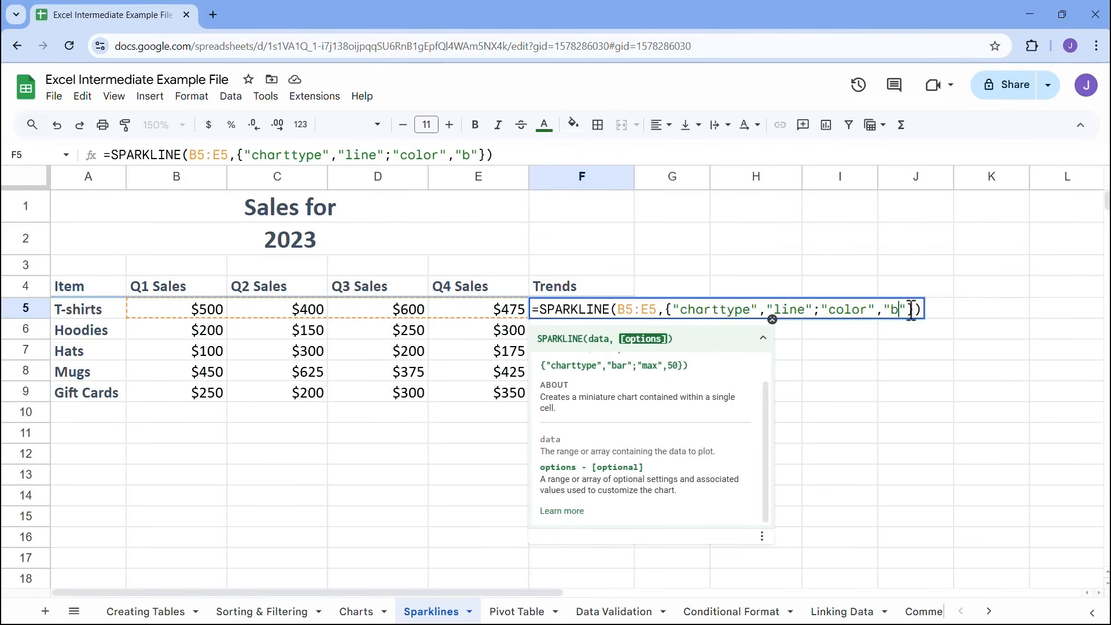
pyautogui.write('red')
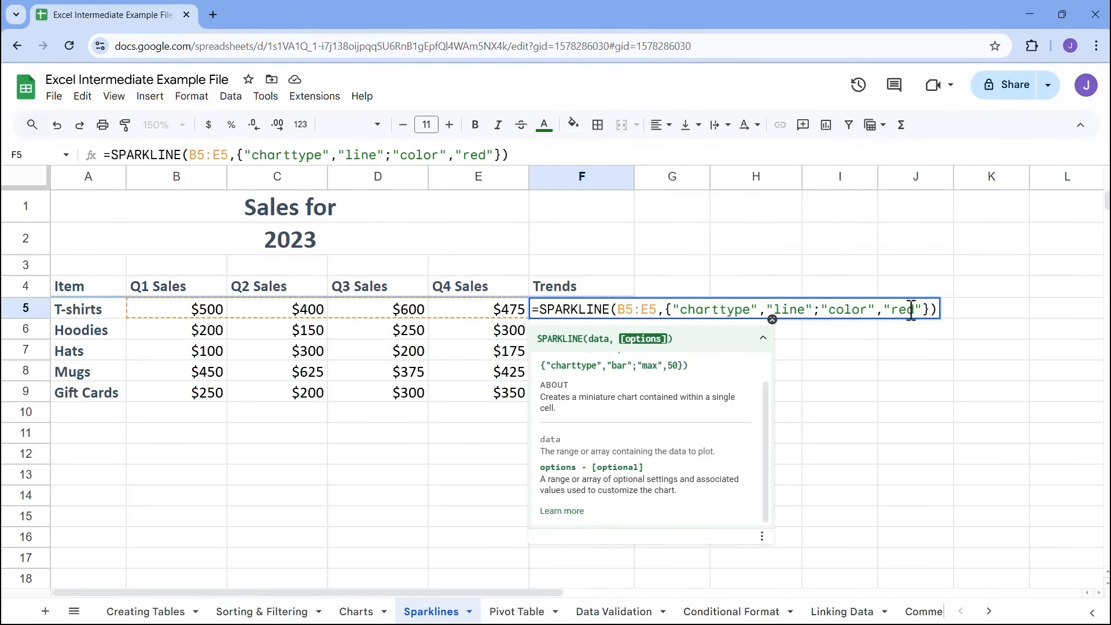
pyautogui.press('Return')
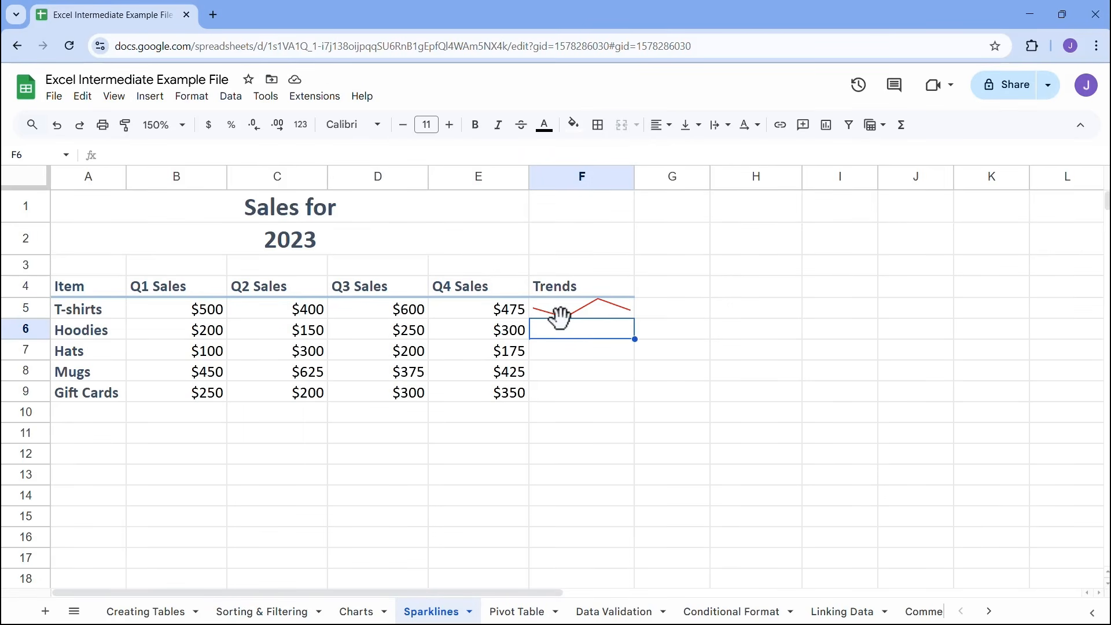
# Add the option "linewidth",5 to the F5 sparkline formula after the color pair, separated by a semicolon
pyautogui.doubleClick(598, 311)
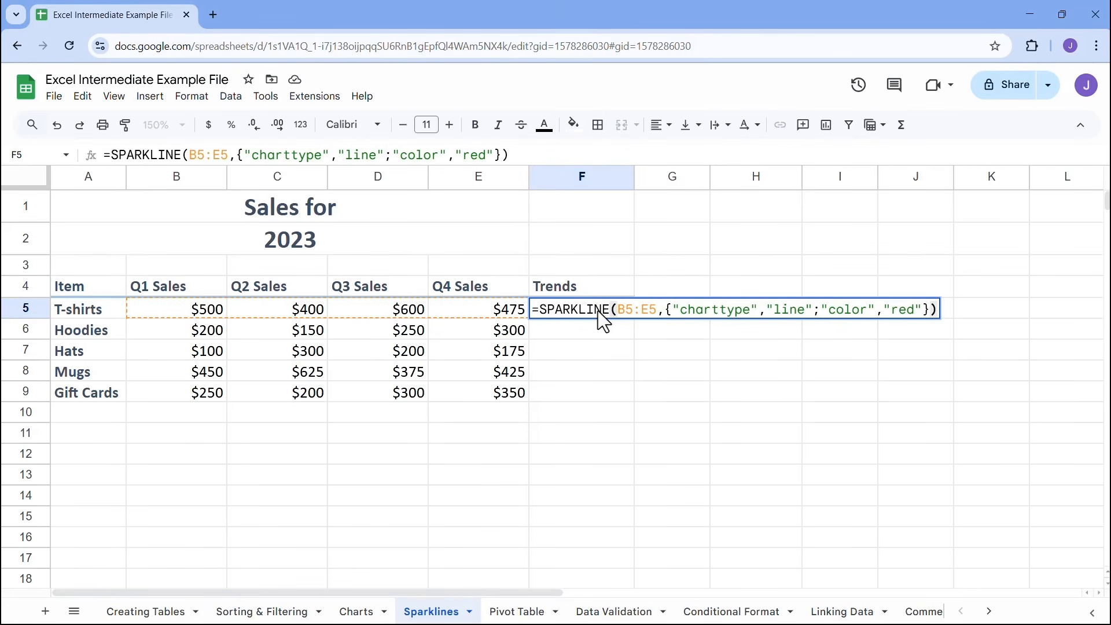
pyautogui.click(925, 310)
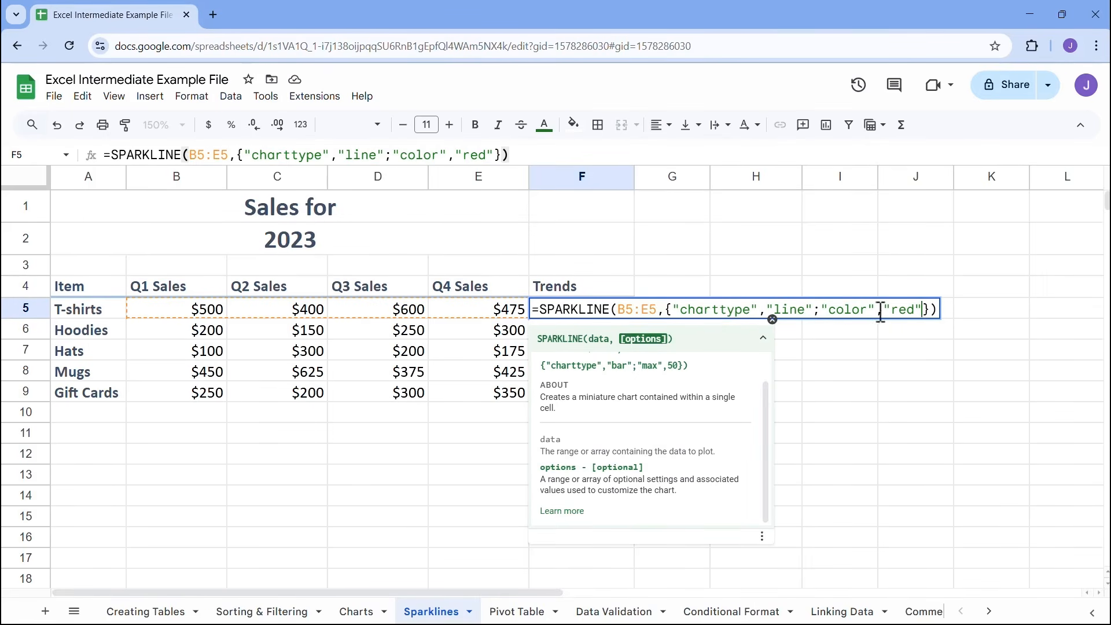
pyautogui.write(';')
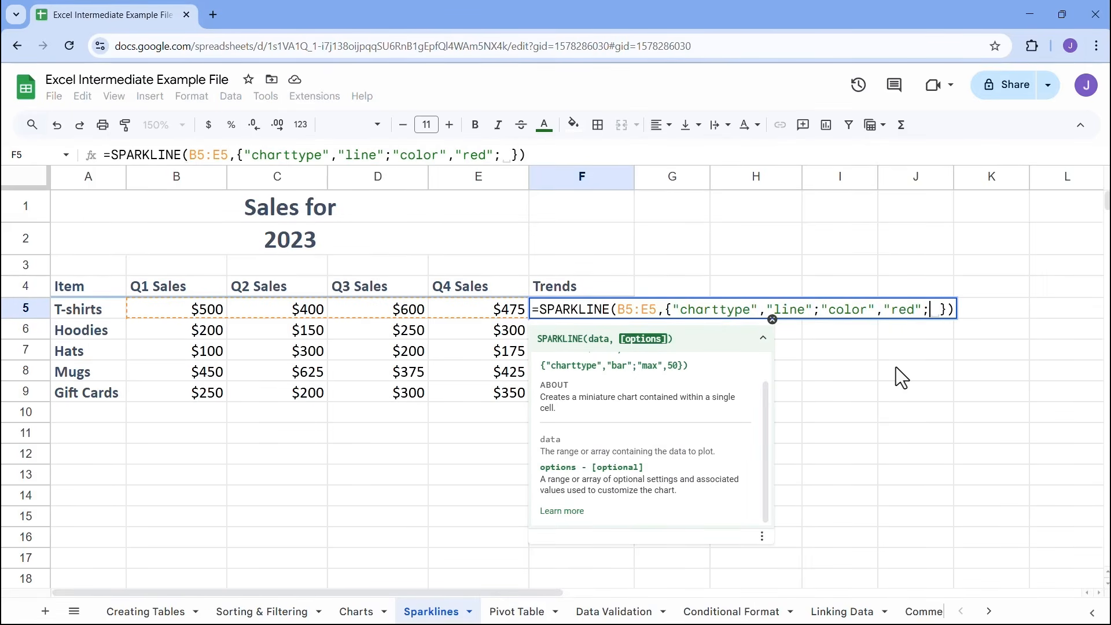
pyautogui.write('"linew')
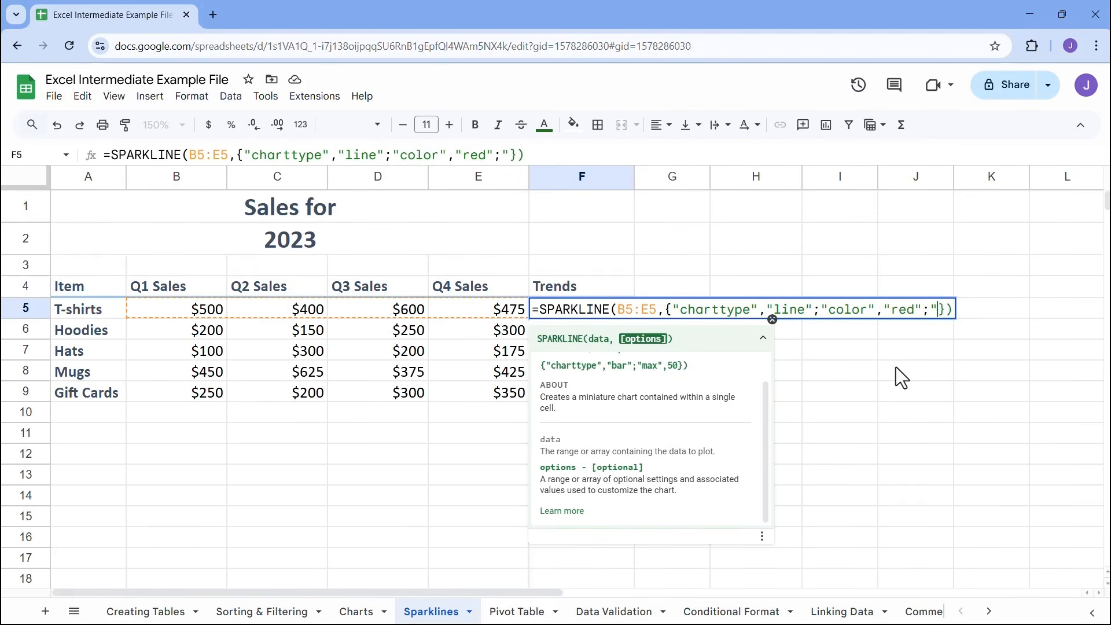
pyautogui.write('idth"')
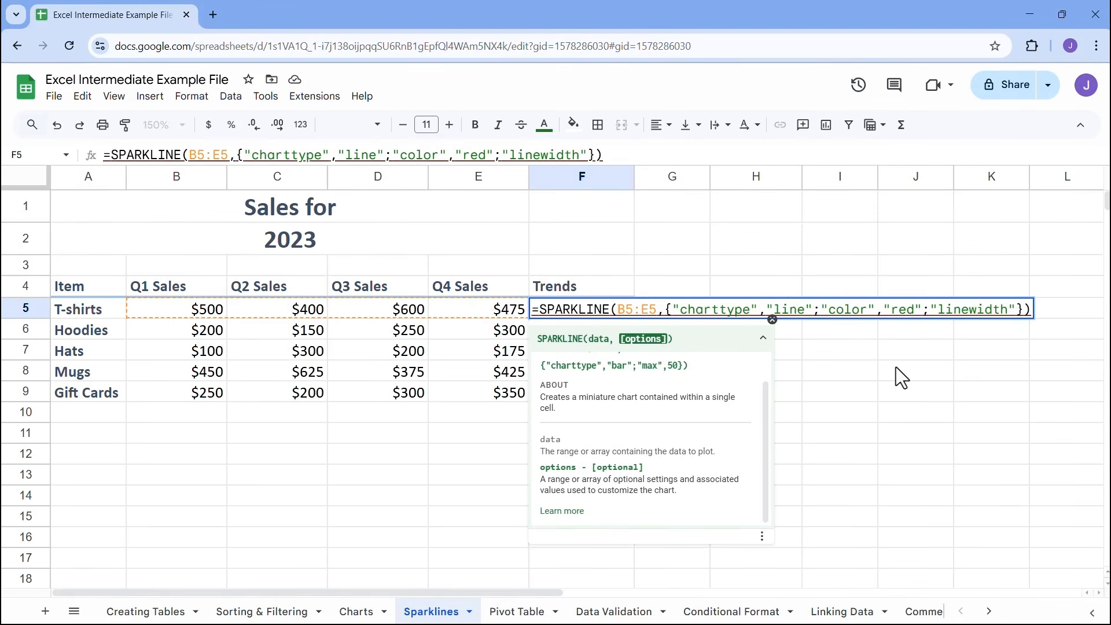
pyautogui.write(', ')
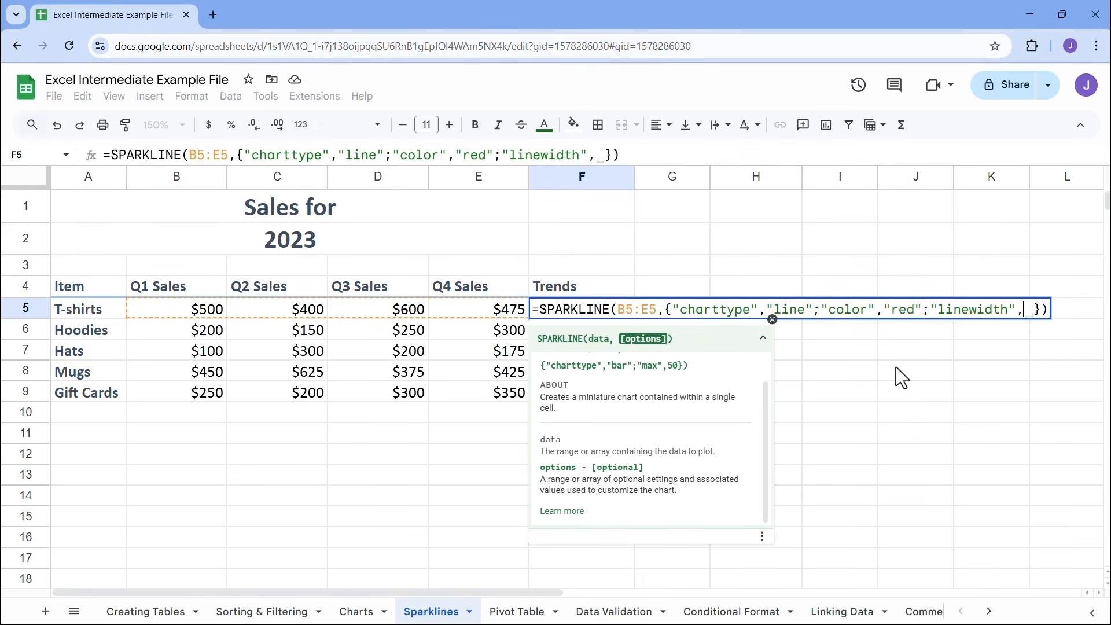
pyautogui.write('5')
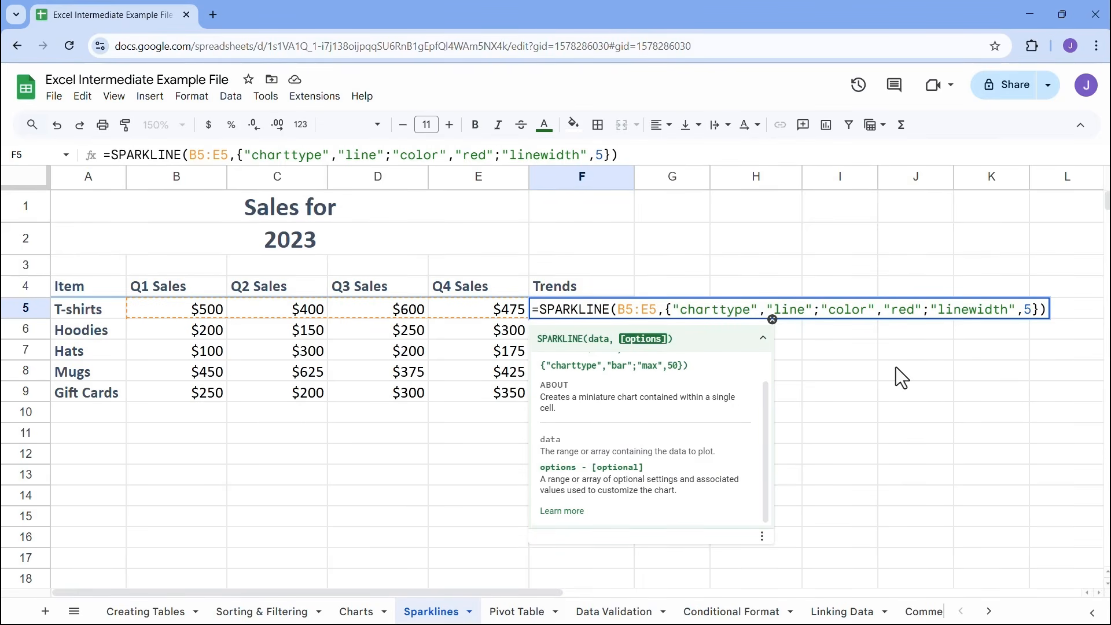
pyautogui.press('Return')
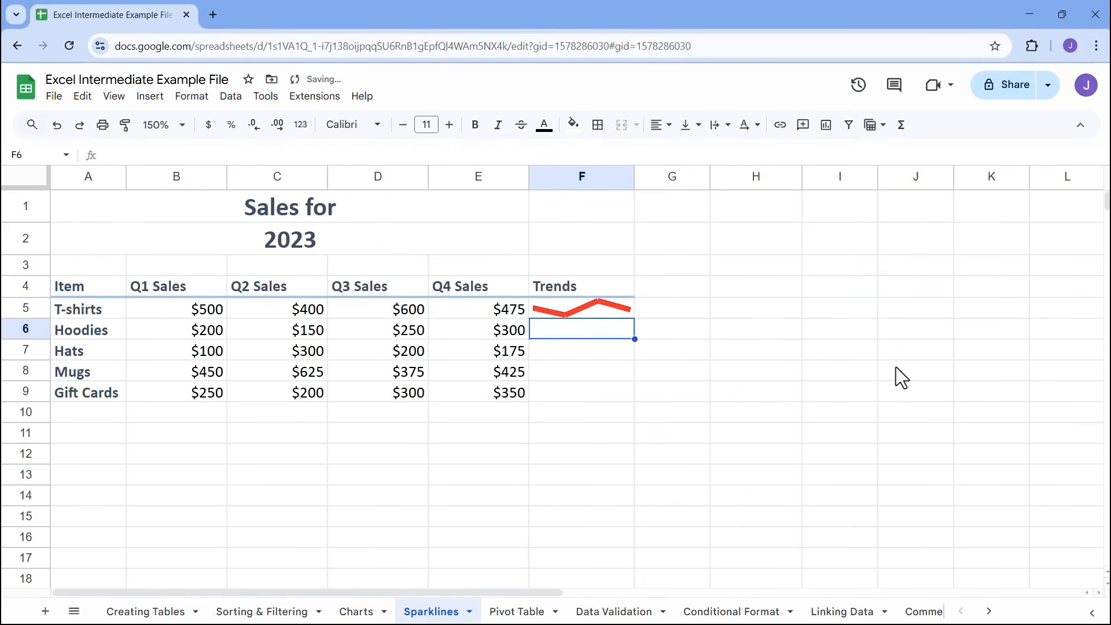
# Reduce the linewidth value in the F5 sparkline formula to 3
pyautogui.doubleClick(593, 311)
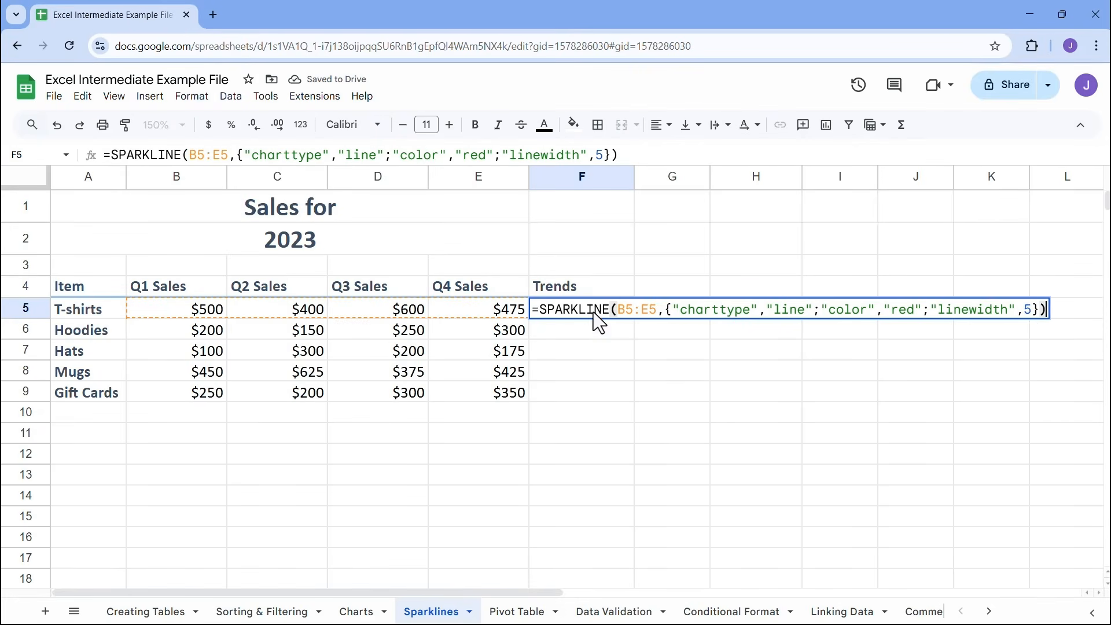
pyautogui.click(1033, 309)
pyautogui.press('BackSpace')
pyautogui.write('3')
pyautogui.press('Return')
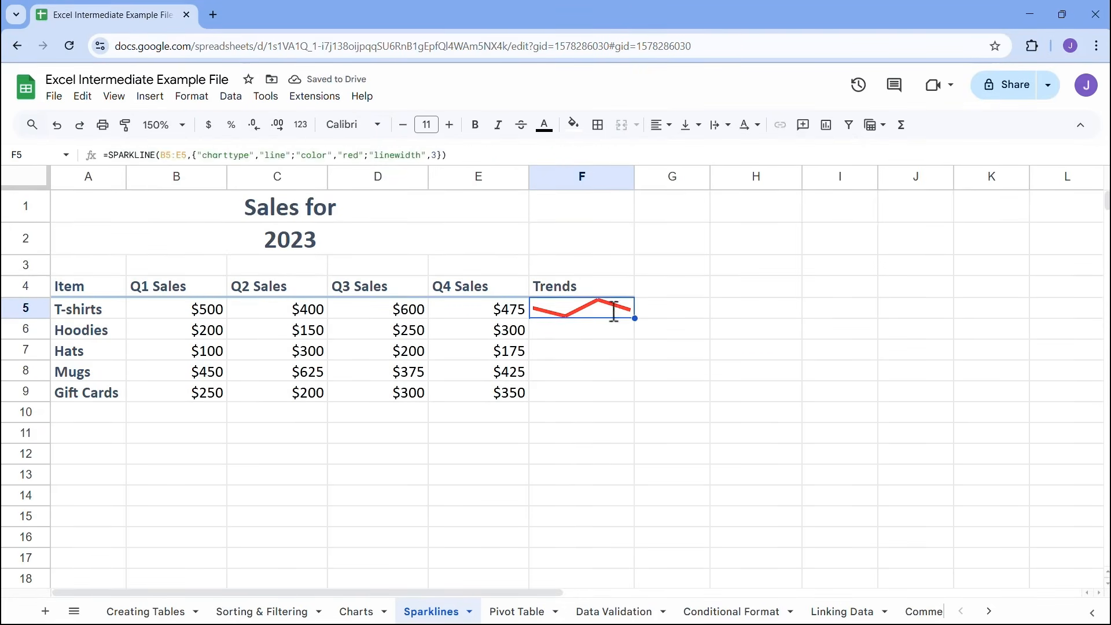
# Set the linewidth value in the F5 sparkline formula to 2
pyautogui.doubleClick(610, 311)
pyautogui.click(1034, 309)
pyautogui.press('BackSpace')
pyautogui.write('2')
pyautogui.press('Return')
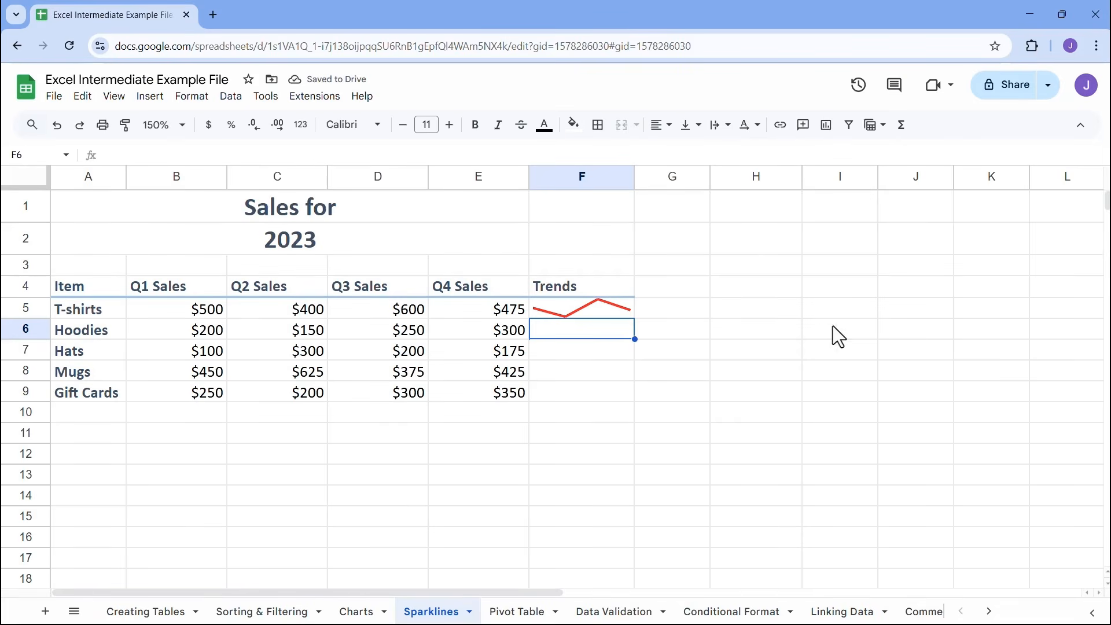
# Fill the sparkline formula from F5 down through F9 so every item has a trend line
pyautogui.click(609, 311)
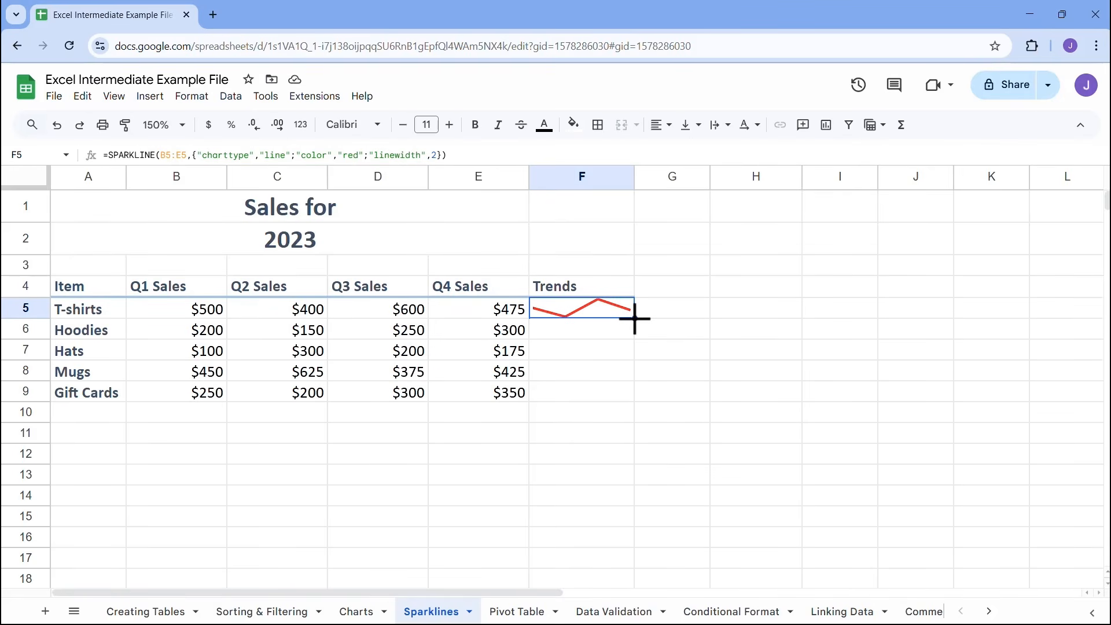
pyautogui.moveTo(634, 317); pyautogui.dragTo(630, 393)
pyautogui.click(567, 416)
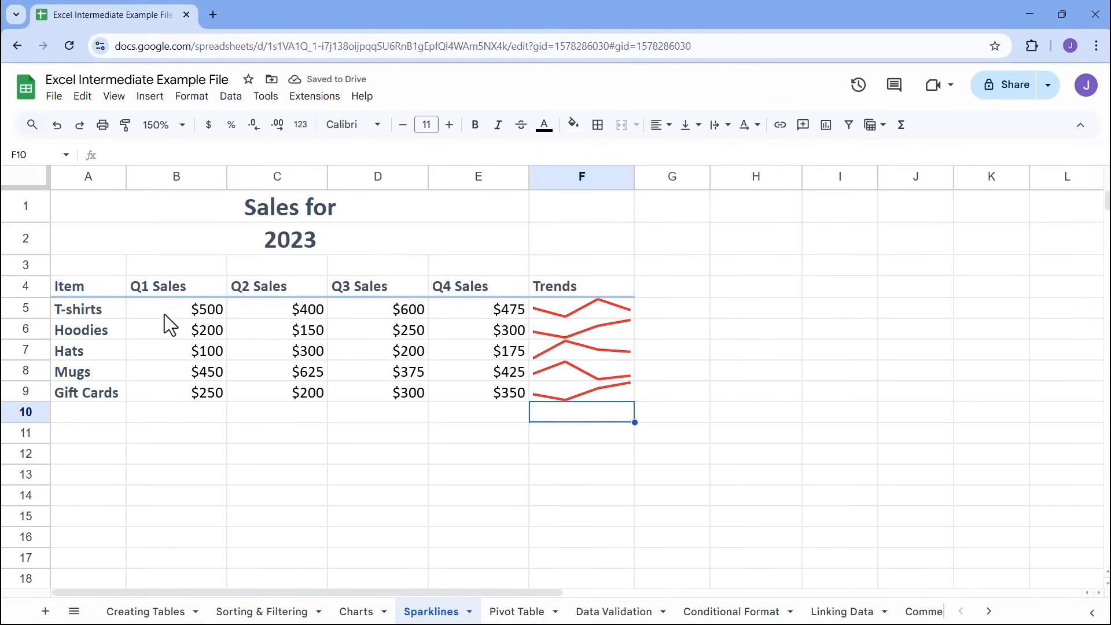
# Apply all borders to the item, sales and trend cells in A5:F9
pyautogui.moveTo(85, 307); pyautogui.dragTo(577, 392)
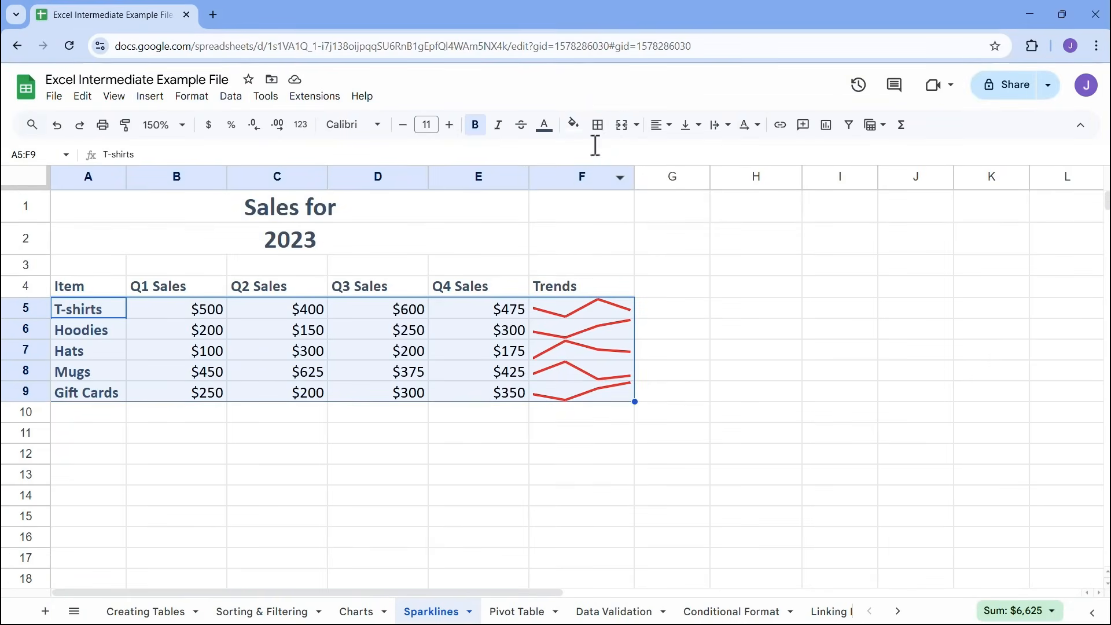
pyautogui.click(594, 136)
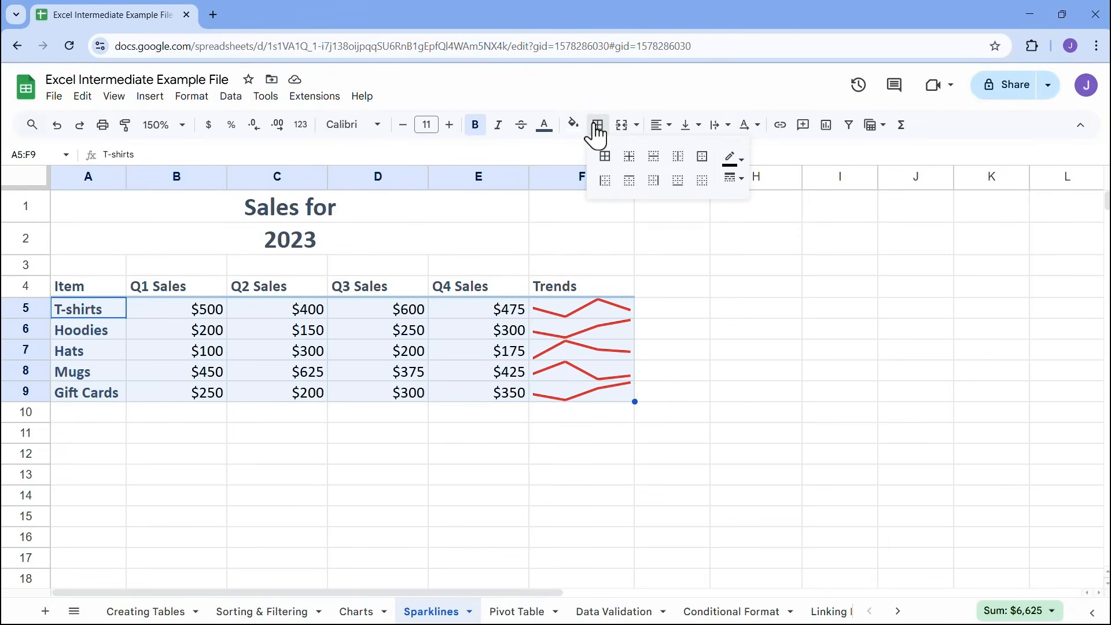
pyautogui.click(605, 157)
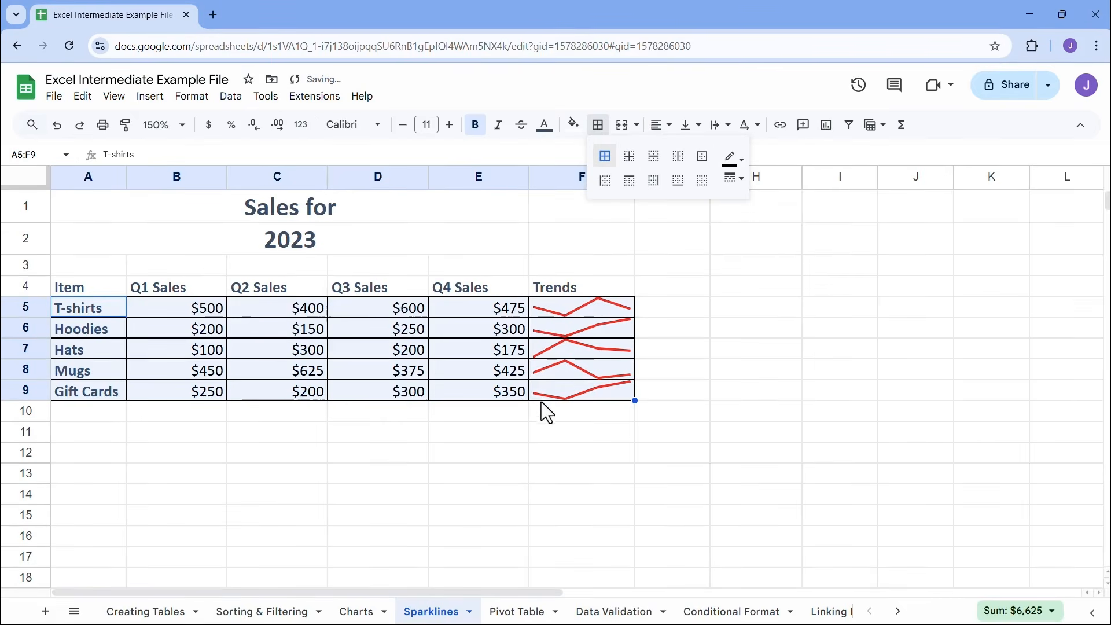
pyautogui.click(513, 479)
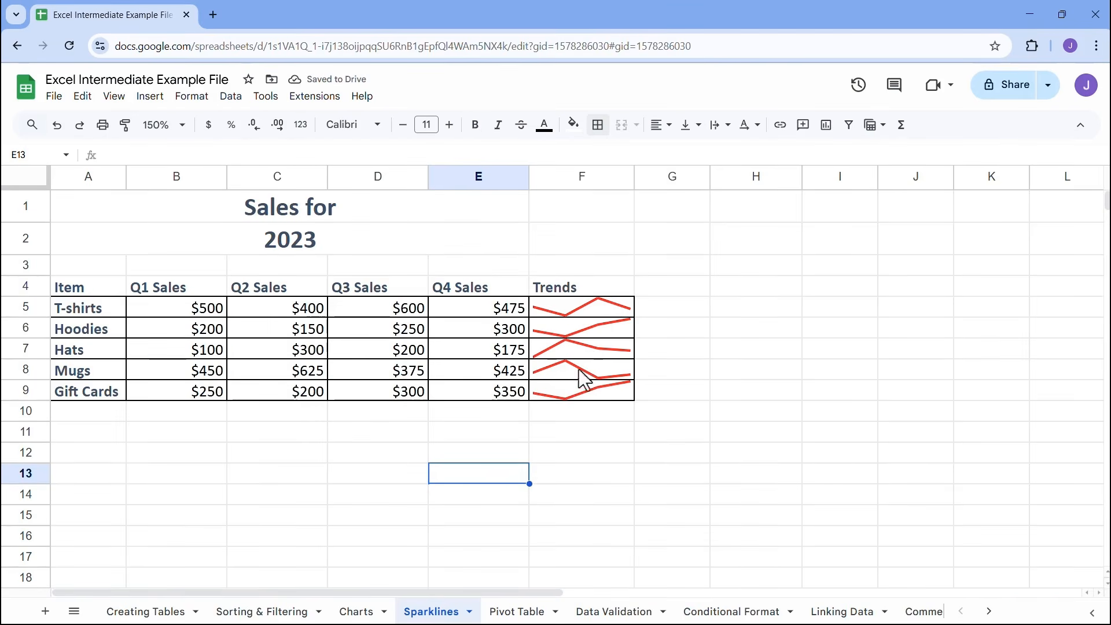
# Increase the height of rows 5 to 9 together to enlarge the sparklines, and deselect the rows
pyautogui.click(30, 318)
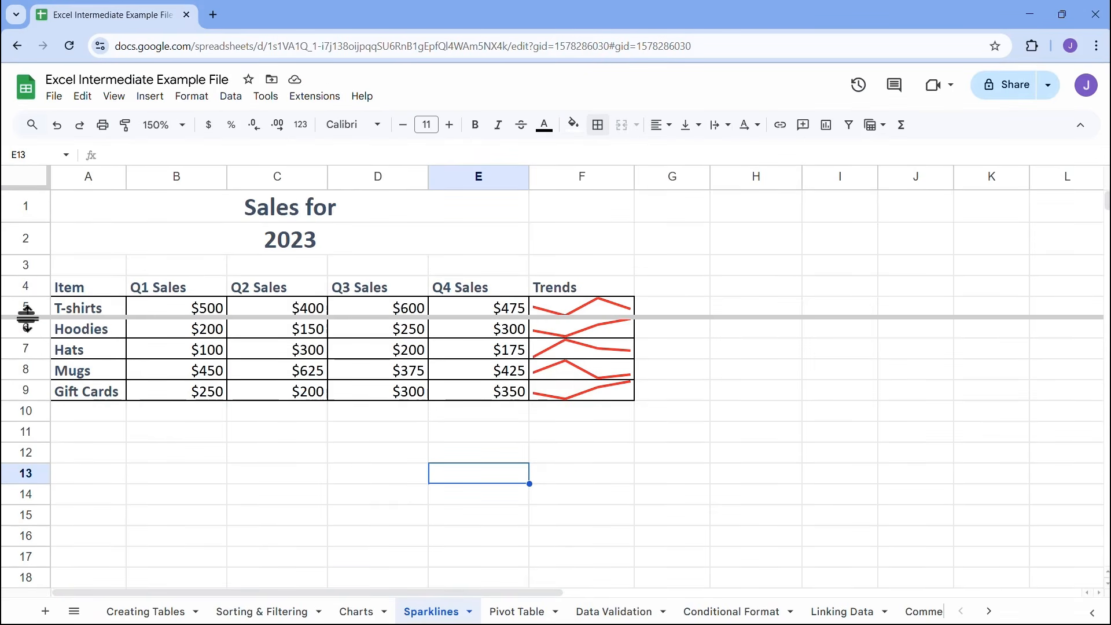
pyautogui.moveTo(35, 307); pyautogui.dragTo(27, 388)
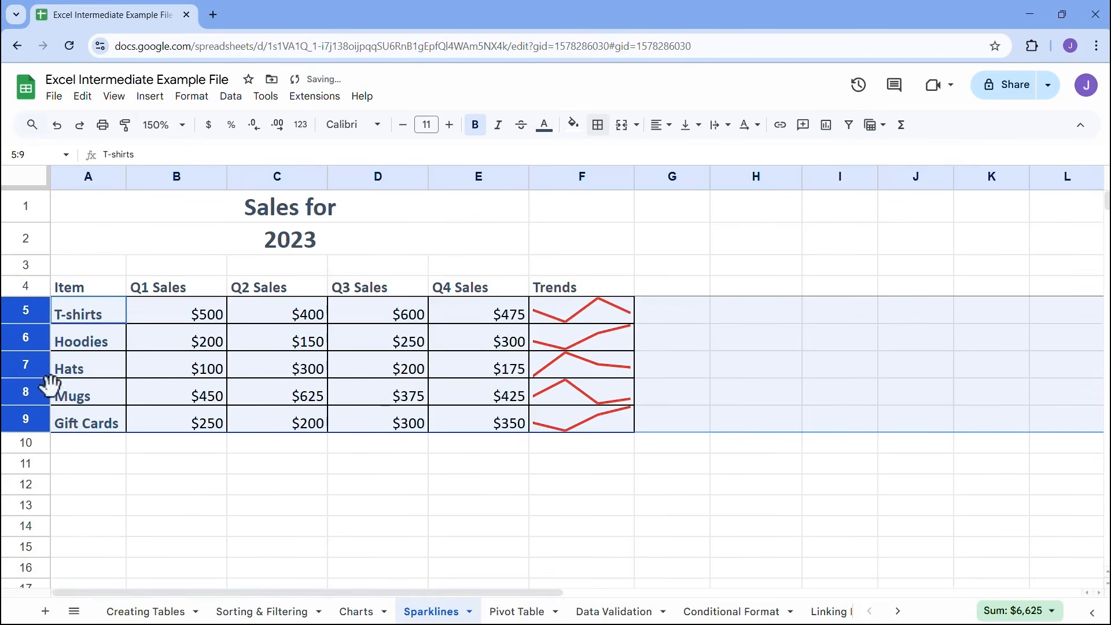
pyautogui.click(544, 468)
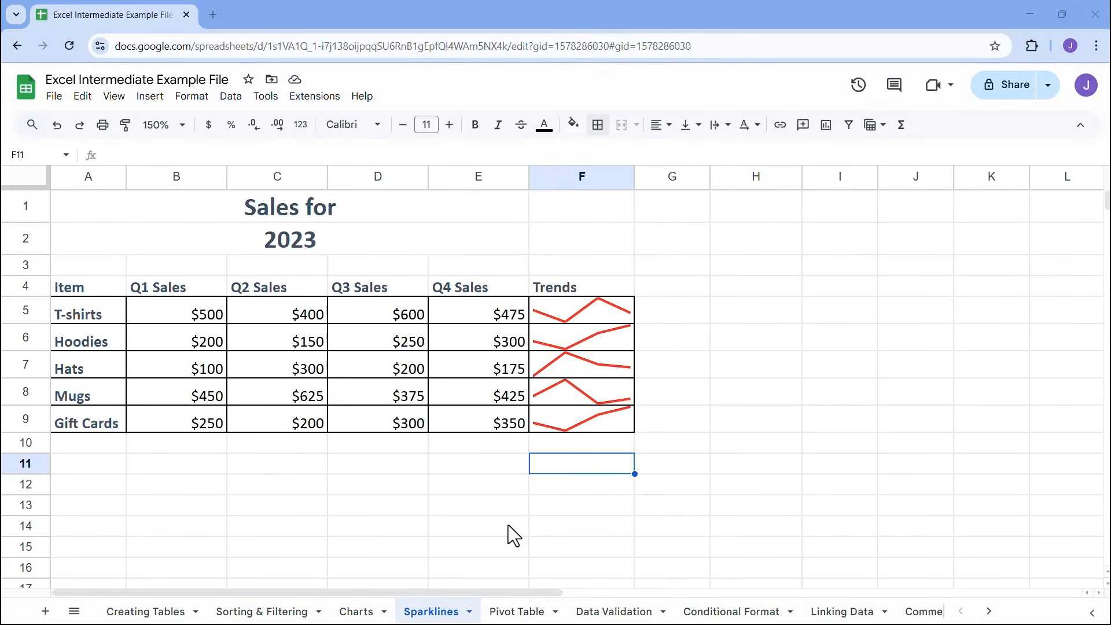
# Open the Pivot Table sheet, look through its sales data, and select the whole data range A4:G168
pyautogui.click(524, 614)
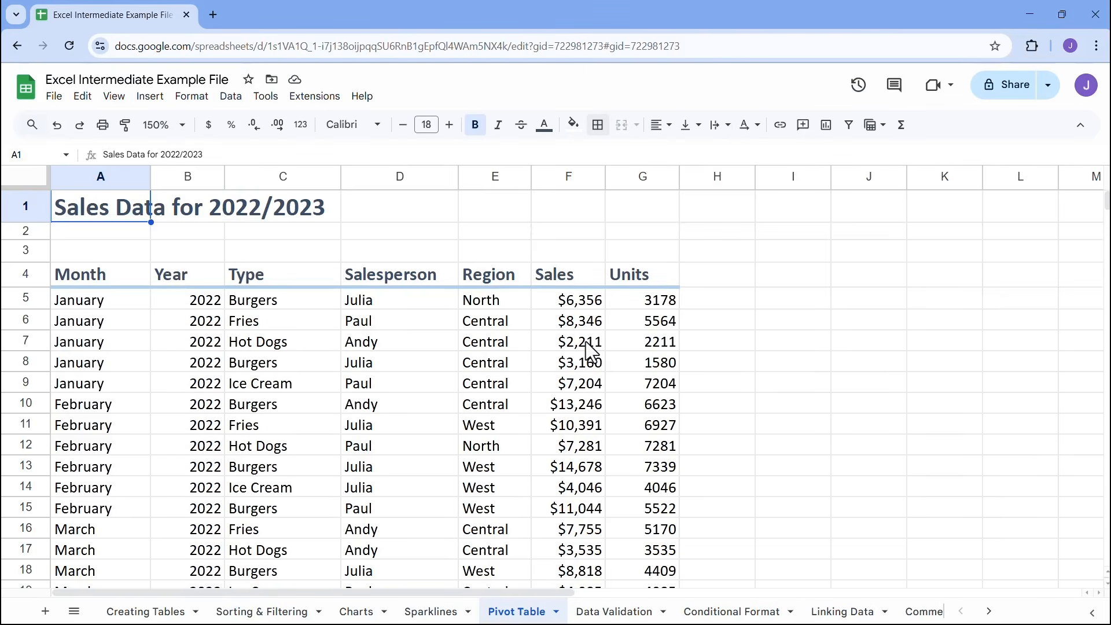
pyautogui.scroll(-20, 589, 350)
pyautogui.scroll(-12, 584, 345)
pyautogui.scroll(14, 580, 349)
pyautogui.scroll(20, 584, 360)
pyautogui.click(377, 349)
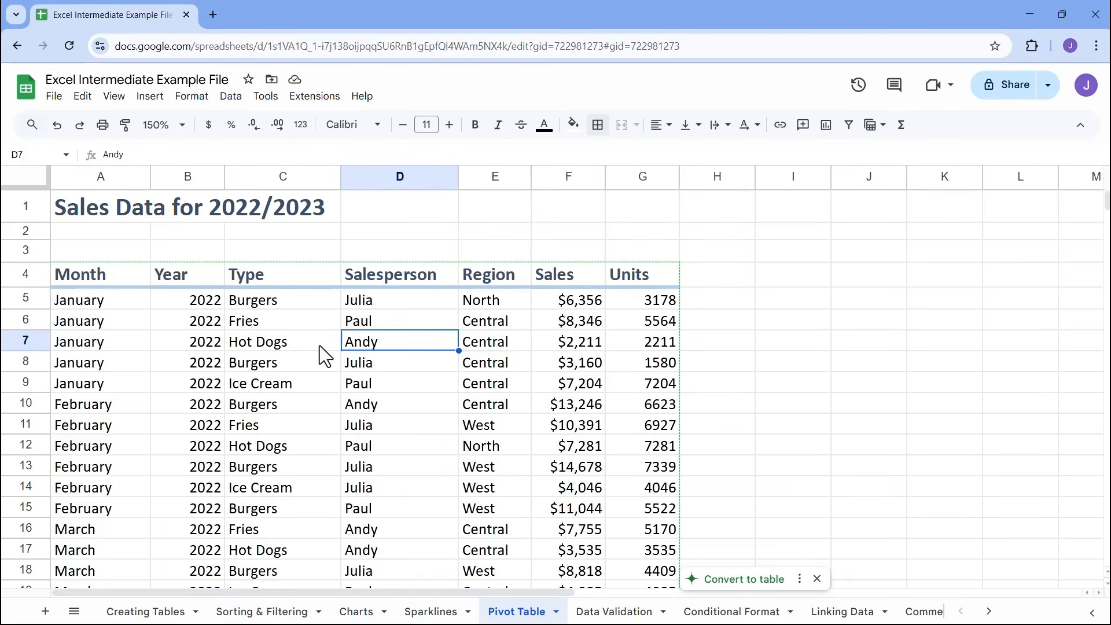
pyautogui.hotkey('ctrl', 'a')
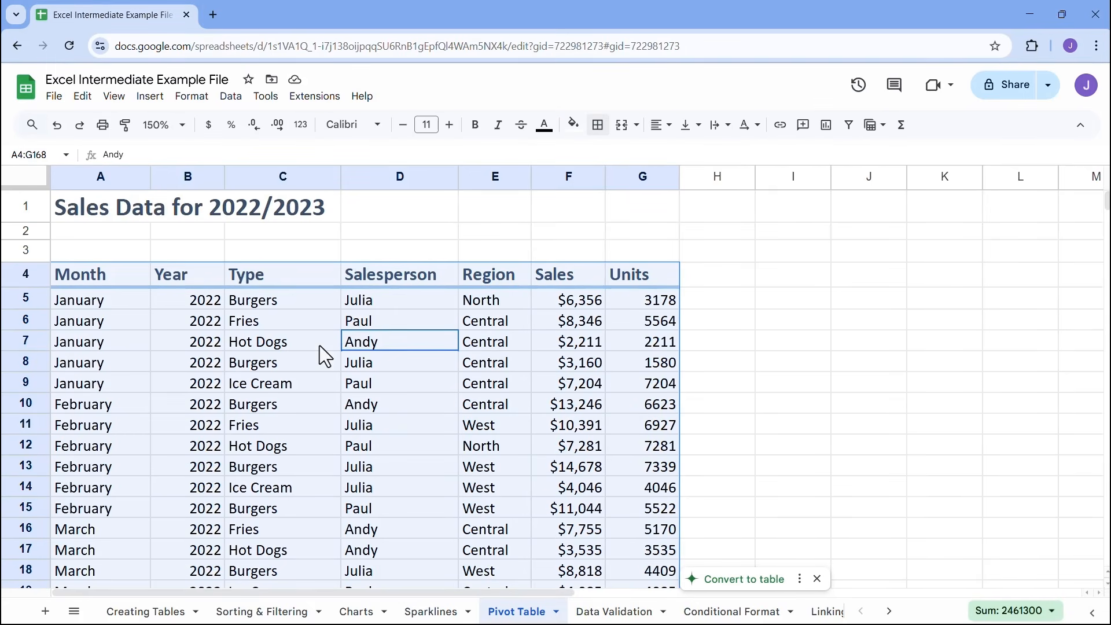
# Create a pivot table from the range 'Pivot Table'!A4:G168 in a new sheet
pyautogui.click(150, 96)
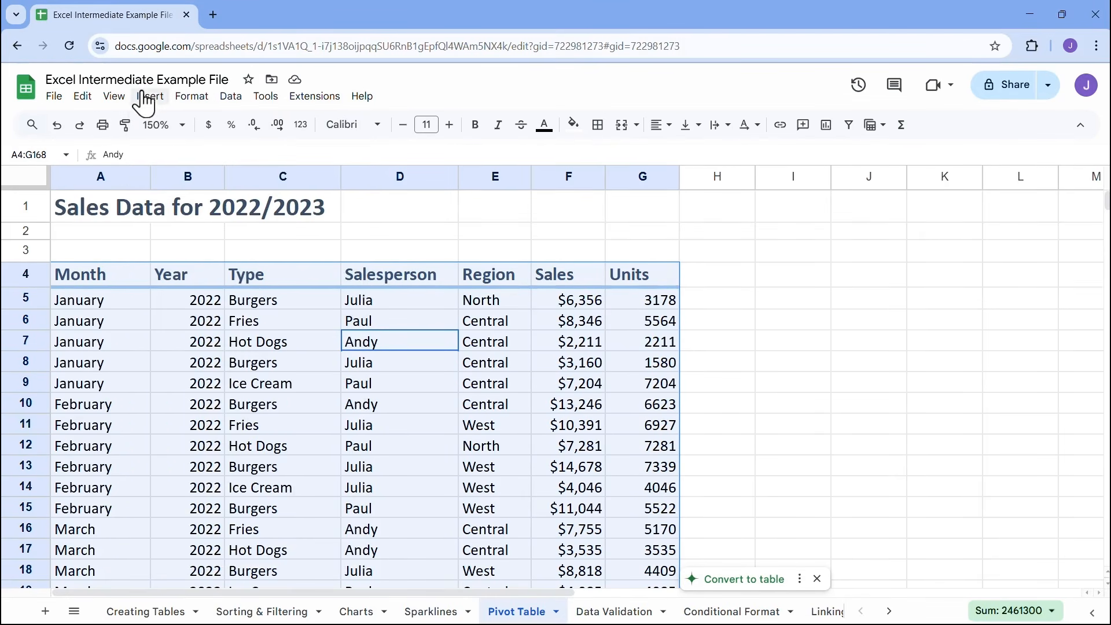
pyautogui.click(150, 96)
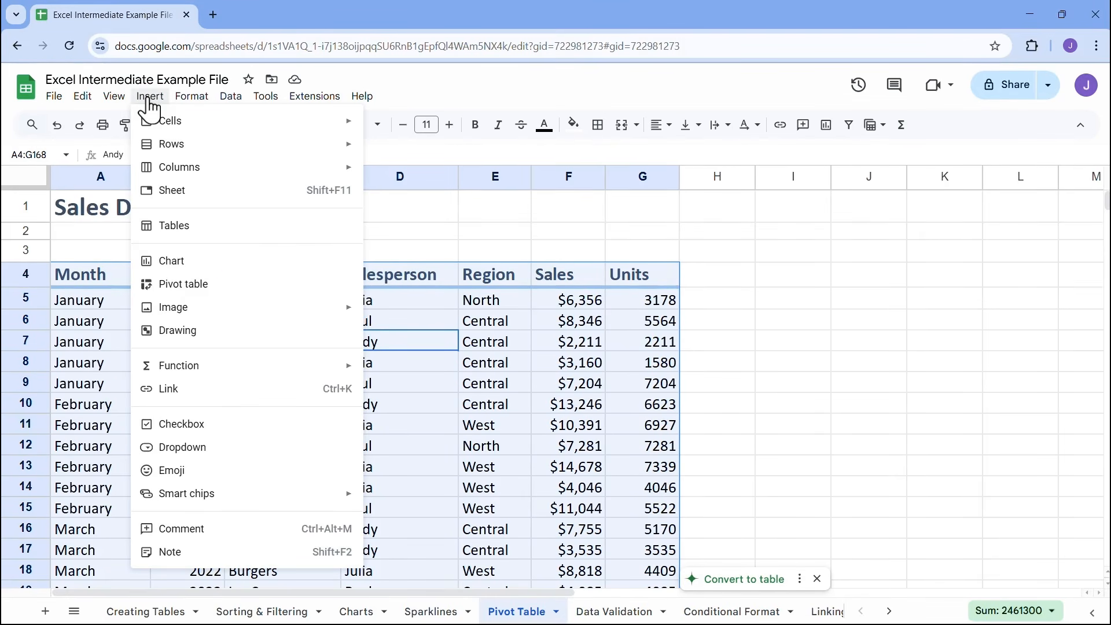
pyautogui.click(171, 286)
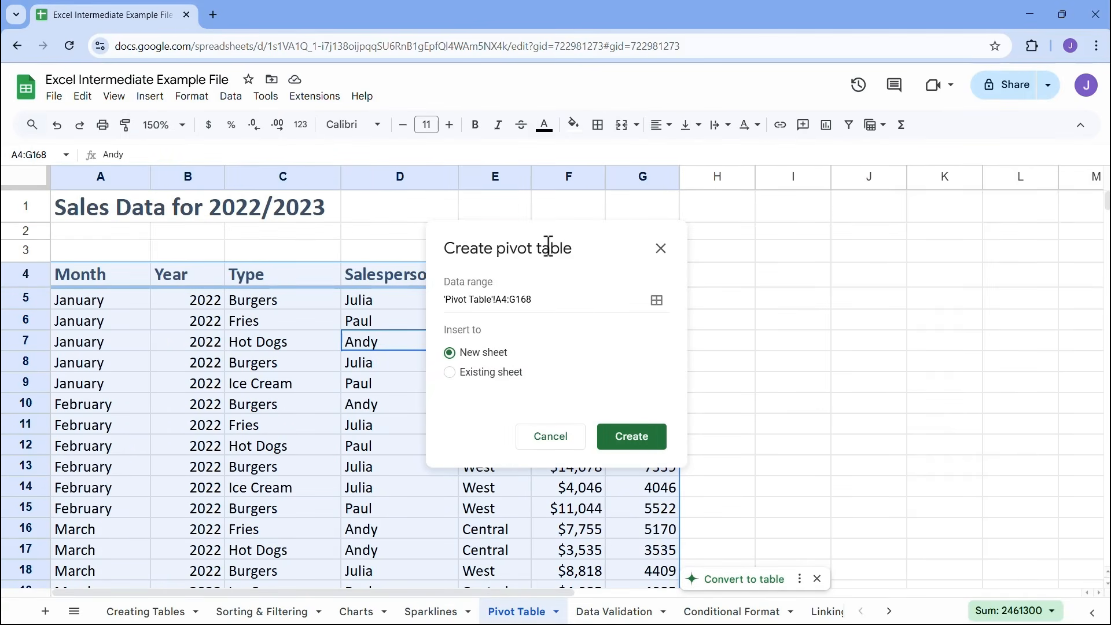
pyautogui.moveTo(475, 243); pyautogui.dragTo(745, 210)
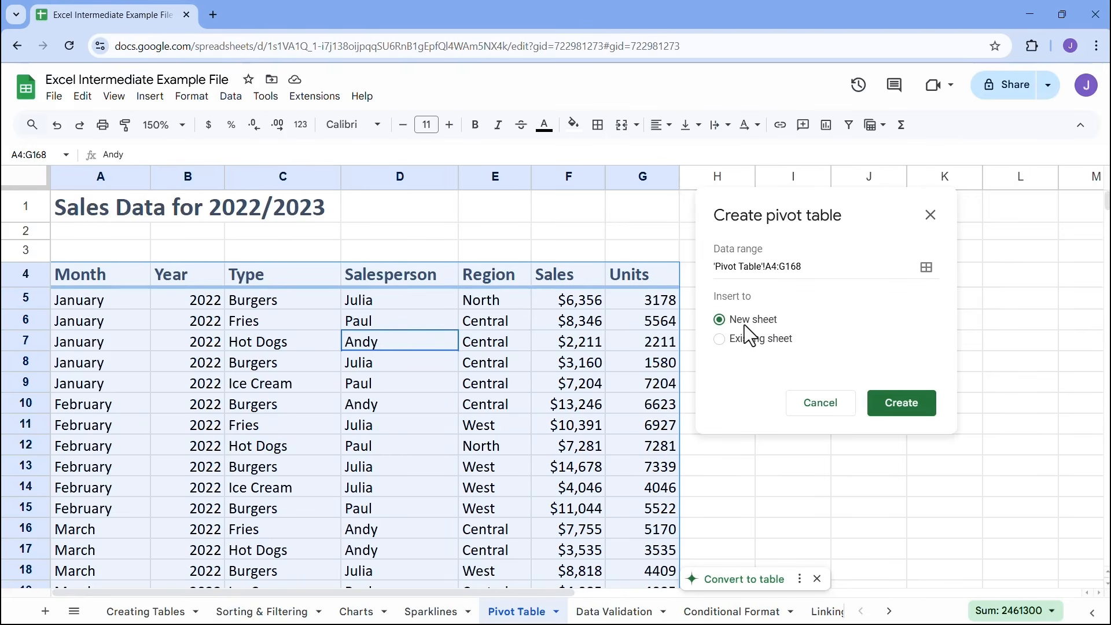
pyautogui.click(903, 408)
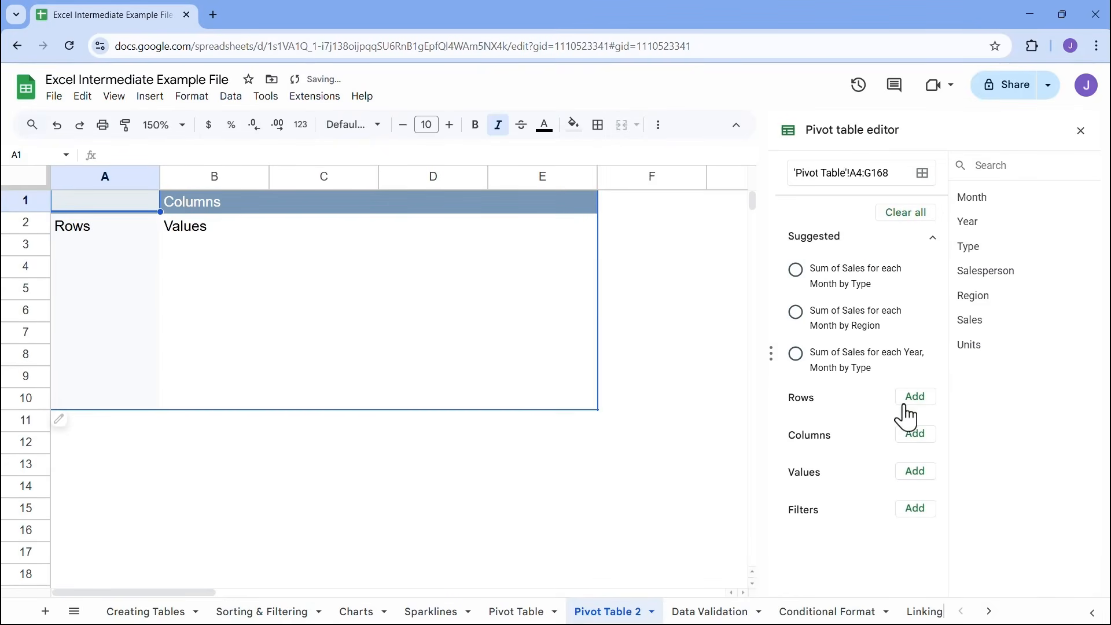
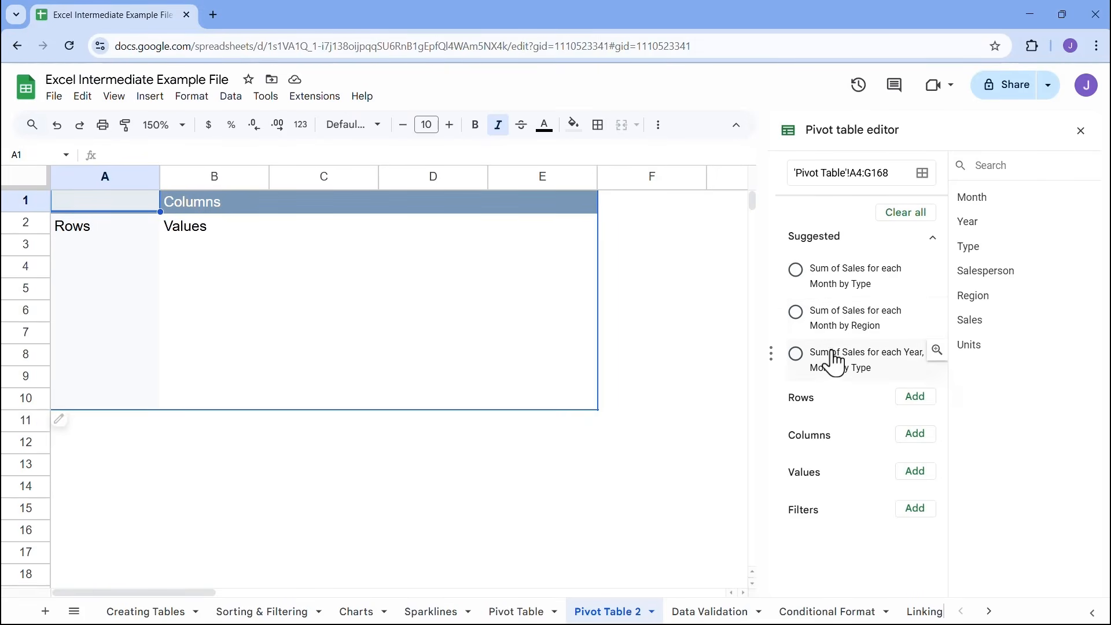
# Clear the pivot table layout, try Salesperson as the row field, and remove it again
pyautogui.click(904, 216)
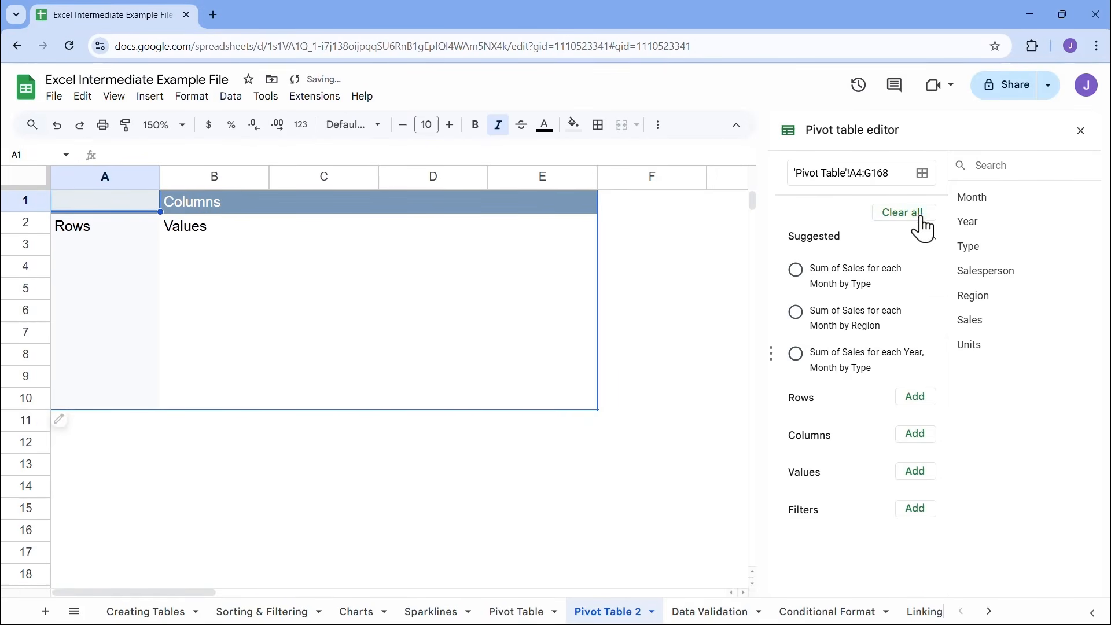
pyautogui.click(910, 218)
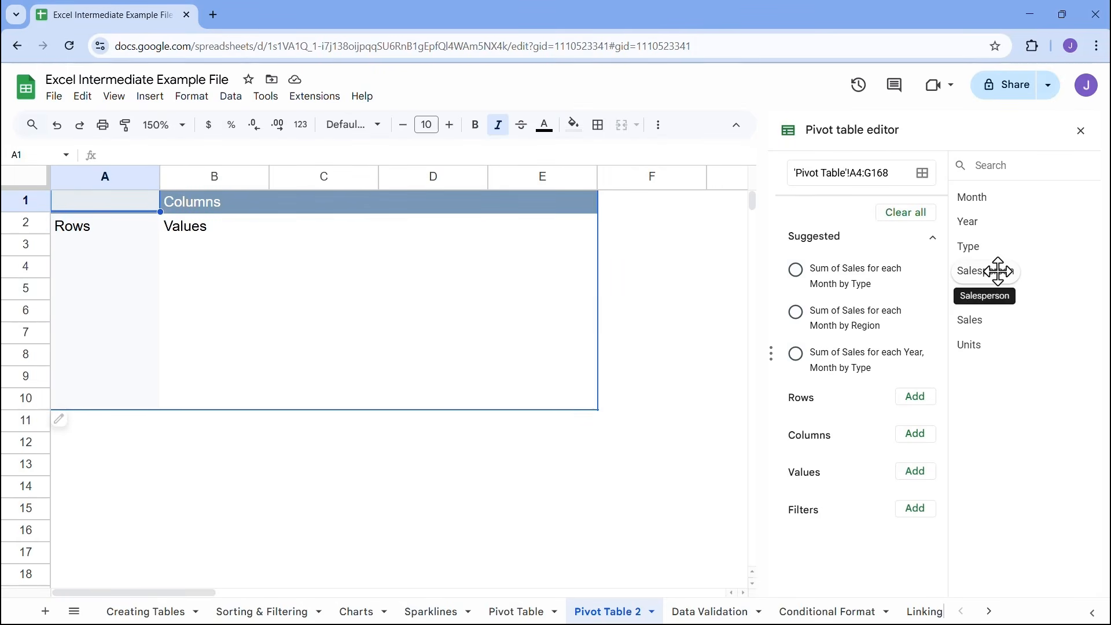
pyautogui.moveTo(998, 270); pyautogui.dragTo(843, 398)
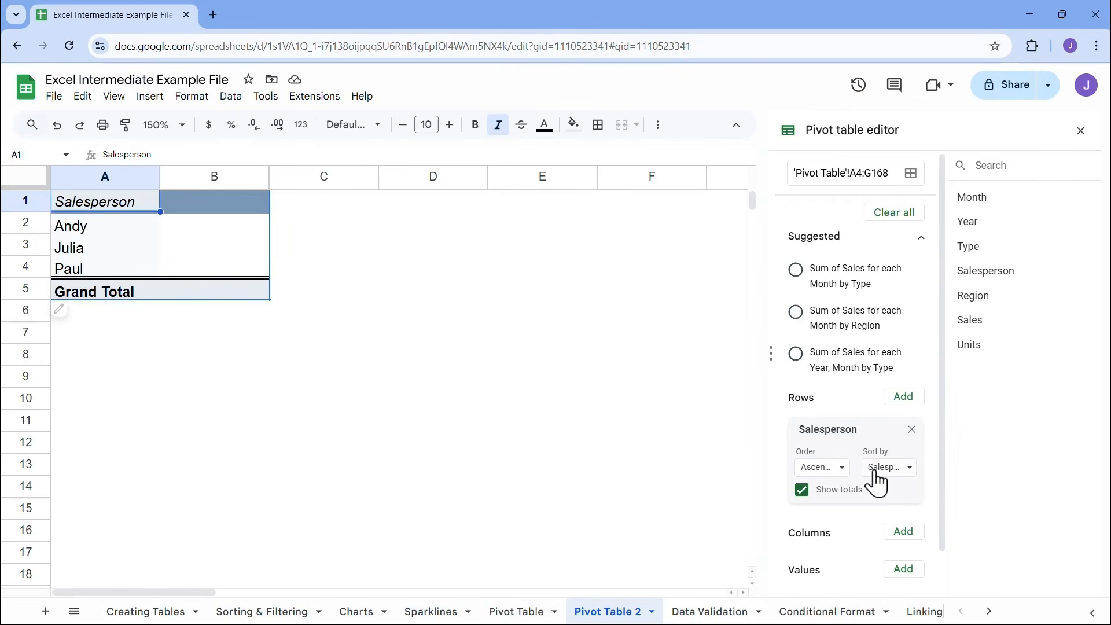
pyautogui.click(912, 429)
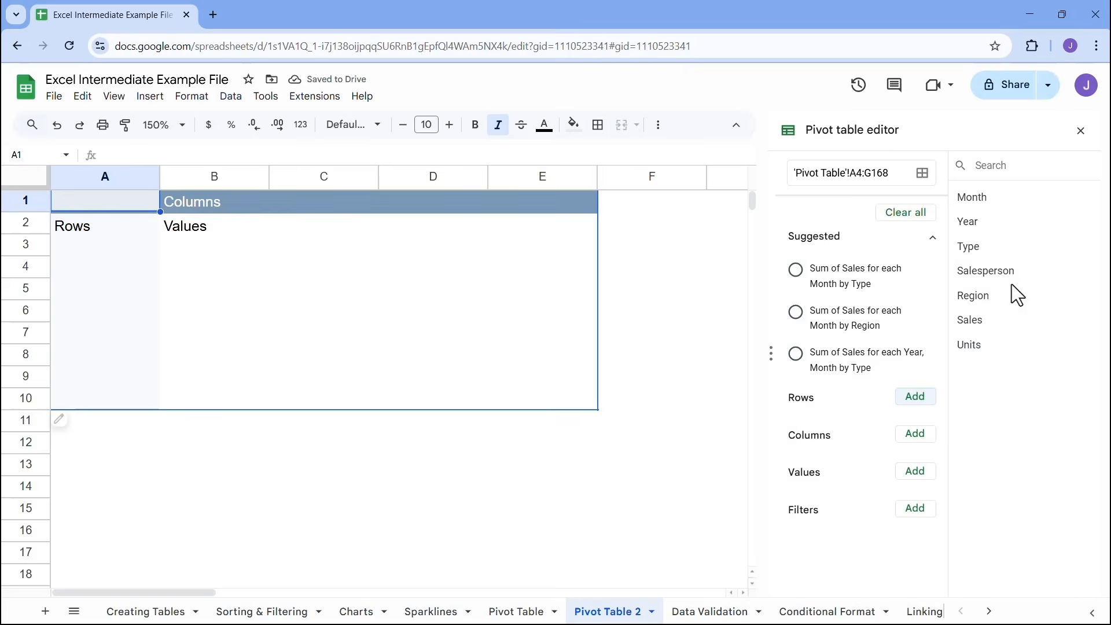
pyautogui.moveTo(1003, 274); pyautogui.dragTo(912, 434)
pyautogui.click(911, 430)
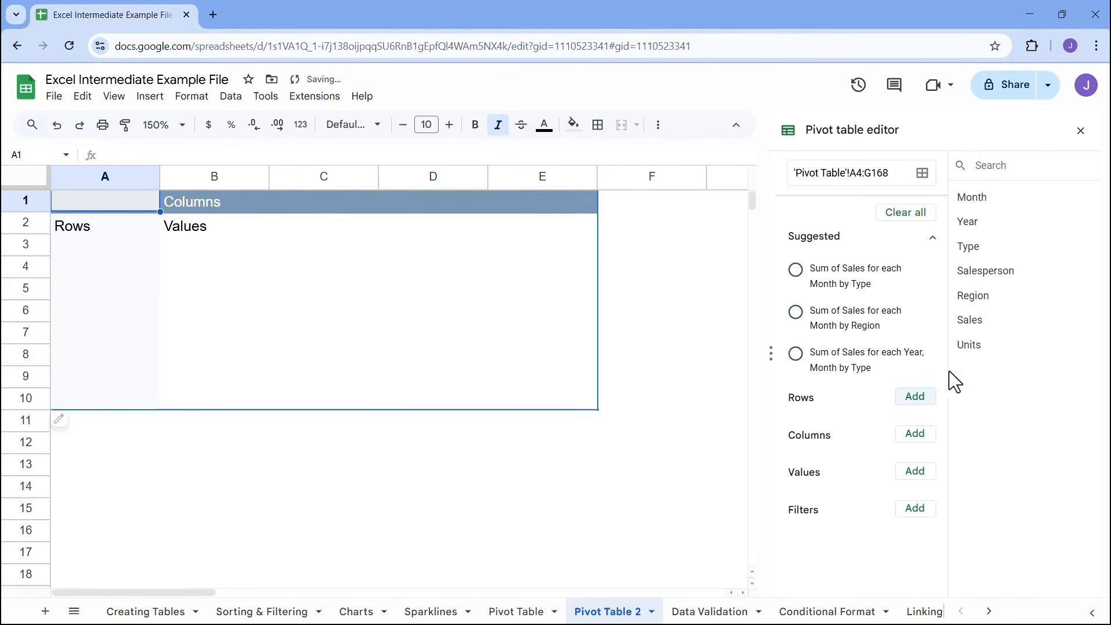
# Try Salesperson as the pivot table's column field, and move it to the values to examine its summary functions and result
pyautogui.moveTo(974, 272); pyautogui.dragTo(807, 475)
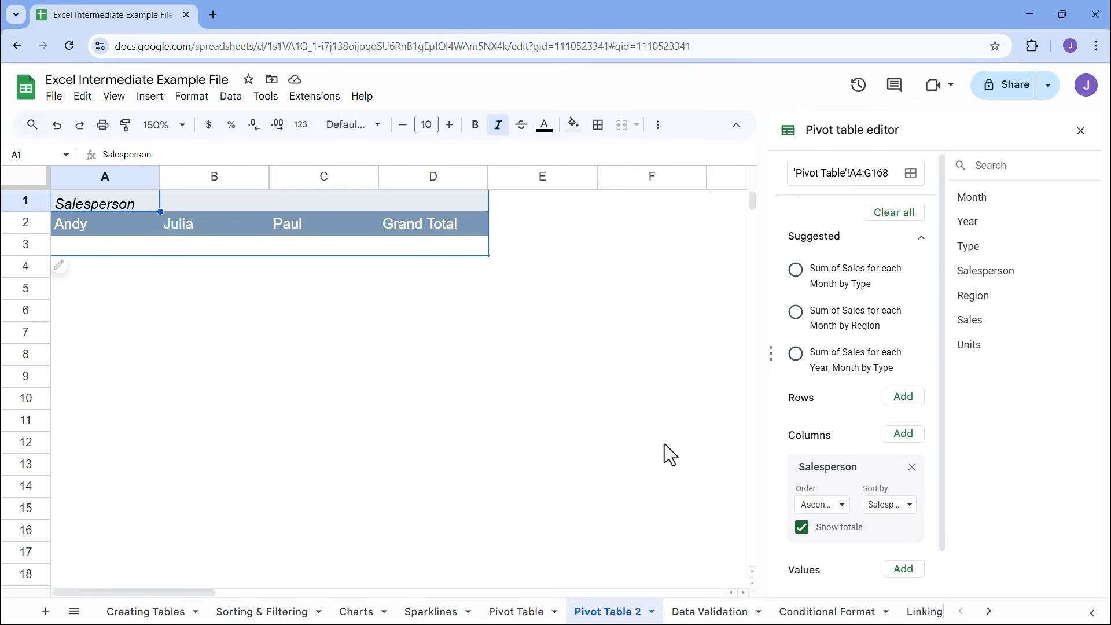
pyautogui.moveTo(843, 466)
pyautogui.mouseDown()
pyautogui.moveTo(834, 421)
pyautogui.moveTo(832, 483)
pyautogui.mouseUp()
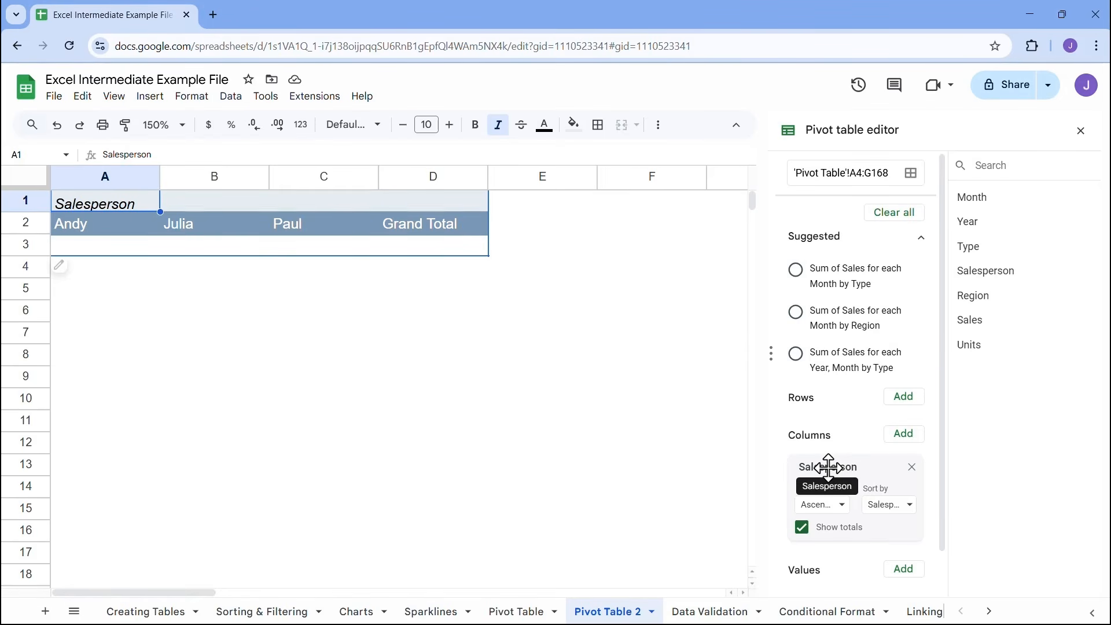
pyautogui.moveTo(829, 467); pyautogui.dragTo(841, 506)
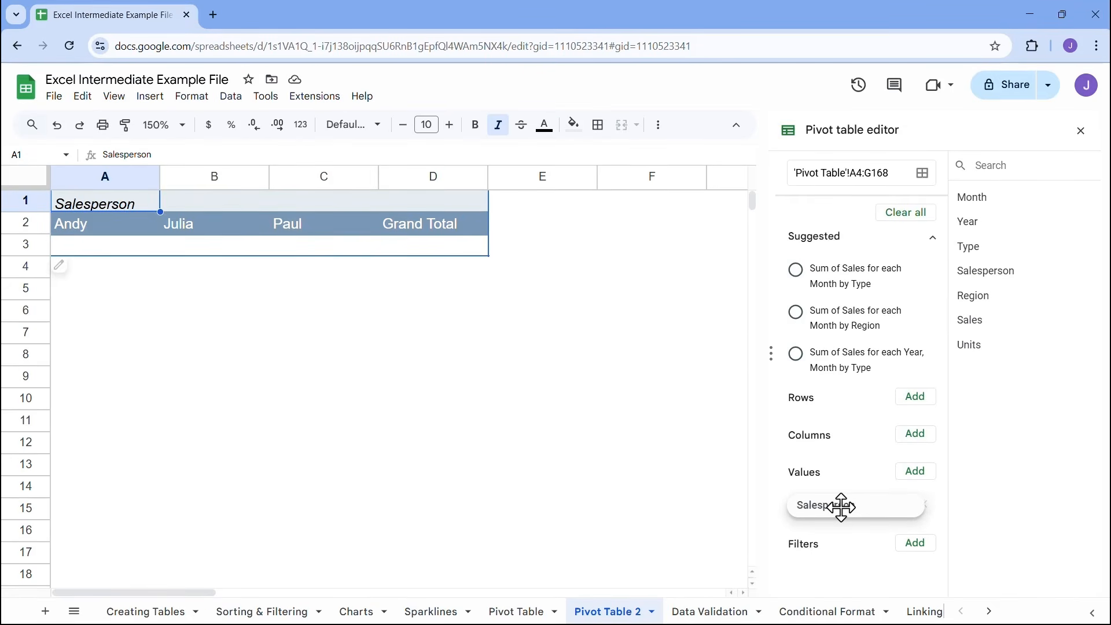
pyautogui.moveTo(842, 507); pyautogui.dragTo(841, 508)
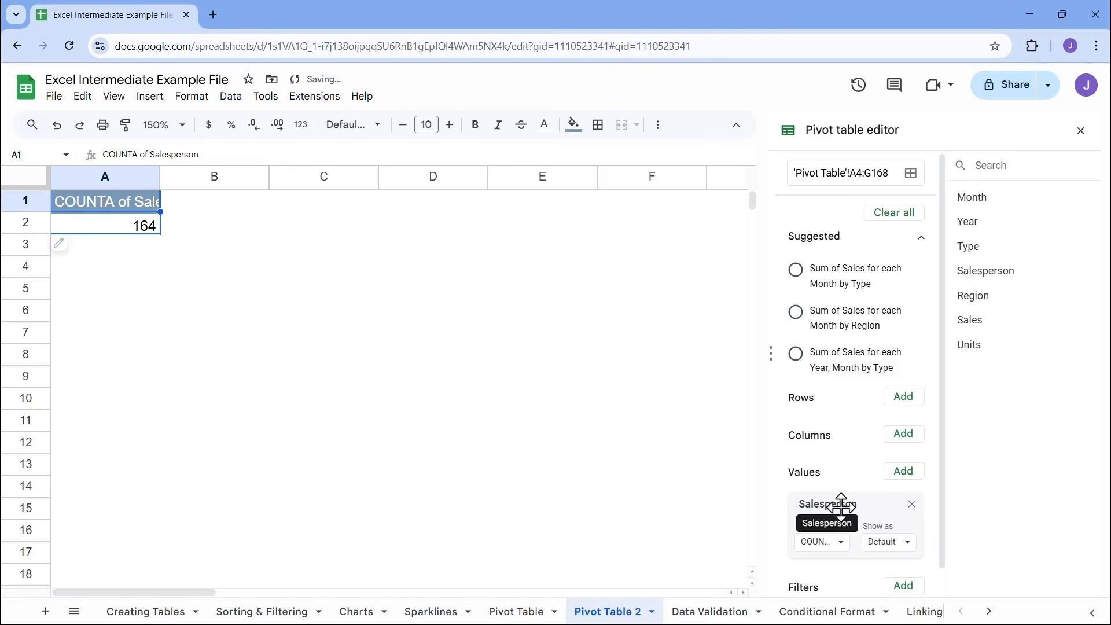
pyautogui.click(839, 544)
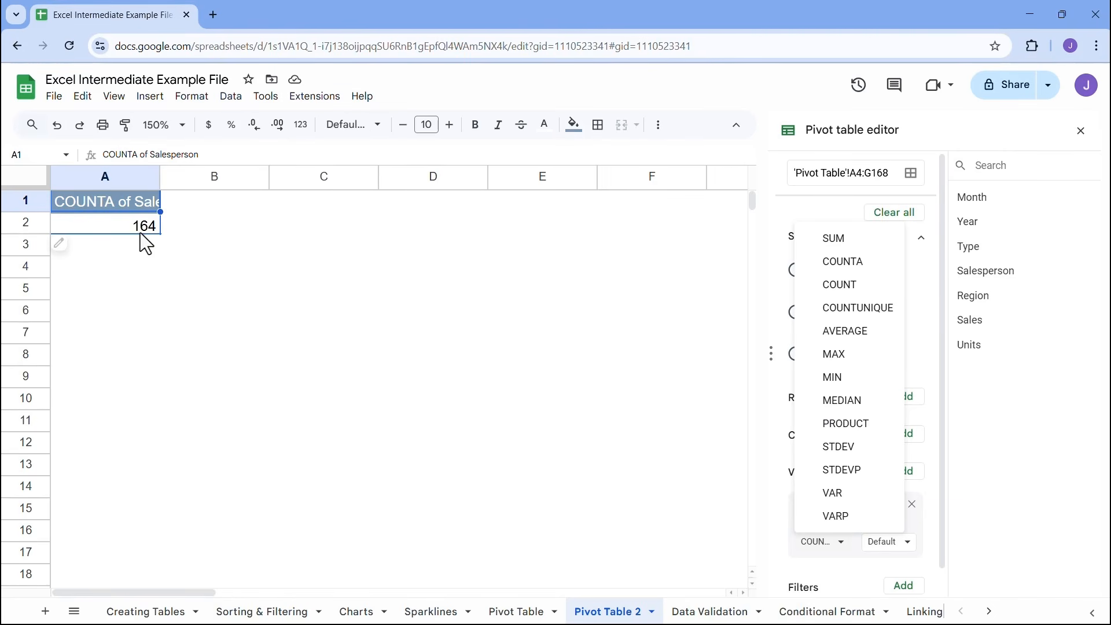
pyautogui.click(141, 229)
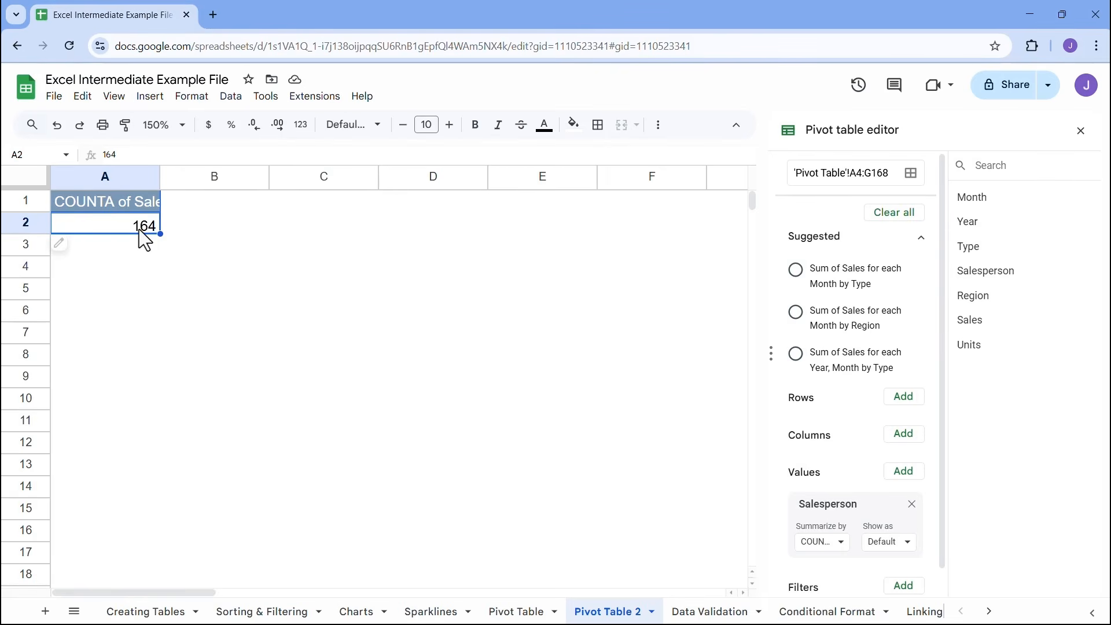
# Examine the Salesperson column in the source data on the Pivot Table sheet, and return to the Pivot Table 2 sheet
pyautogui.click(517, 611)
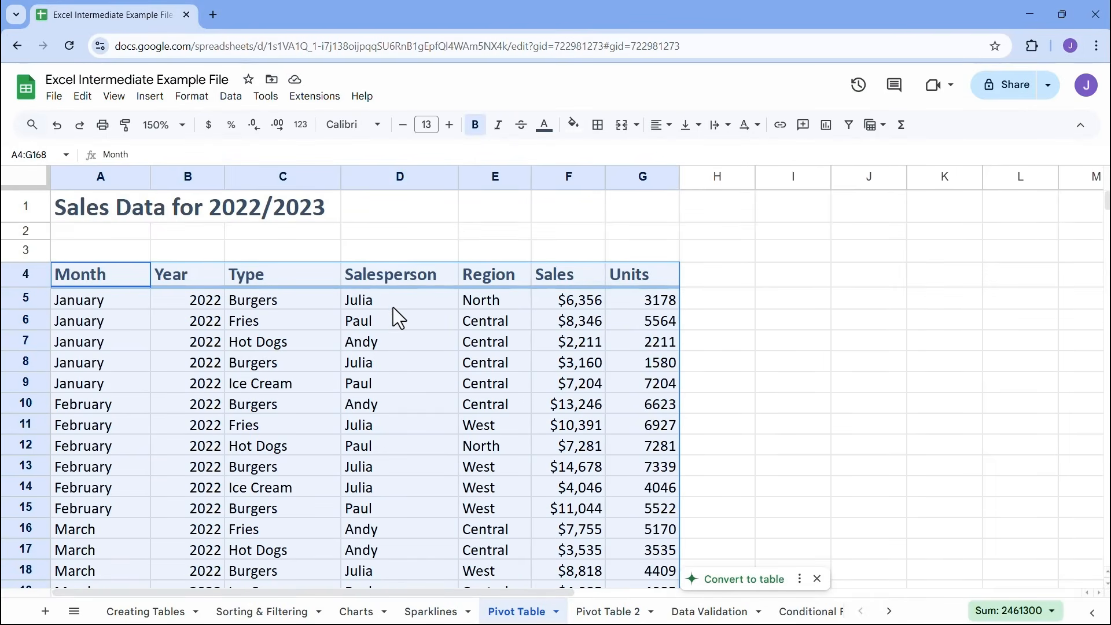
pyautogui.hotkey('ctrl', 'c')
pyautogui.click(373, 302)
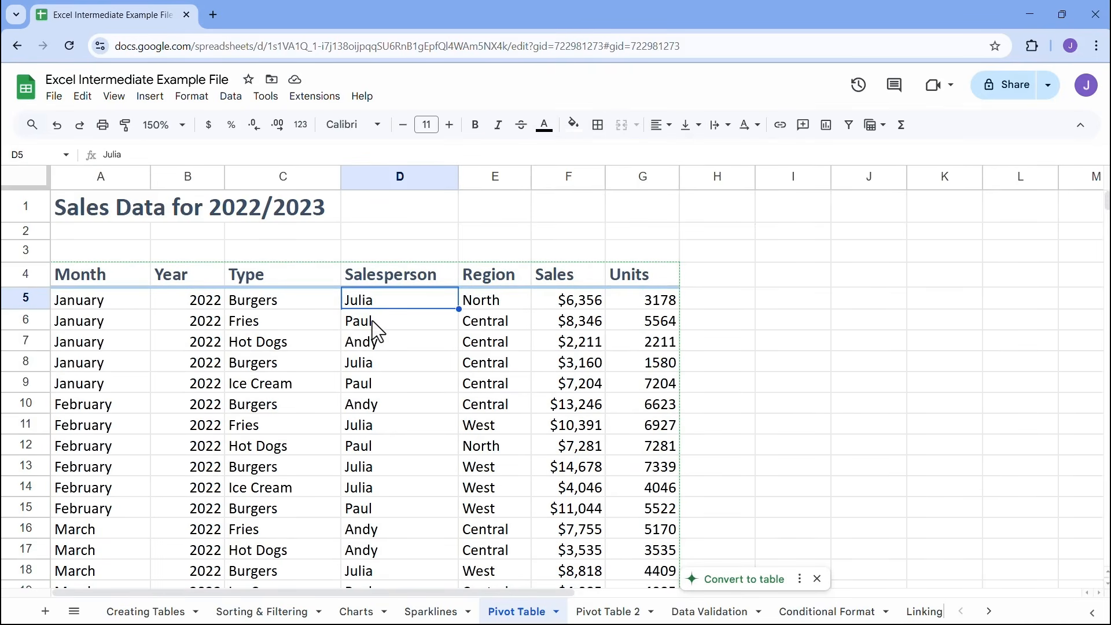
pyautogui.click(373, 320)
pyautogui.click(376, 342)
pyautogui.scroll(-15, 393, 373)
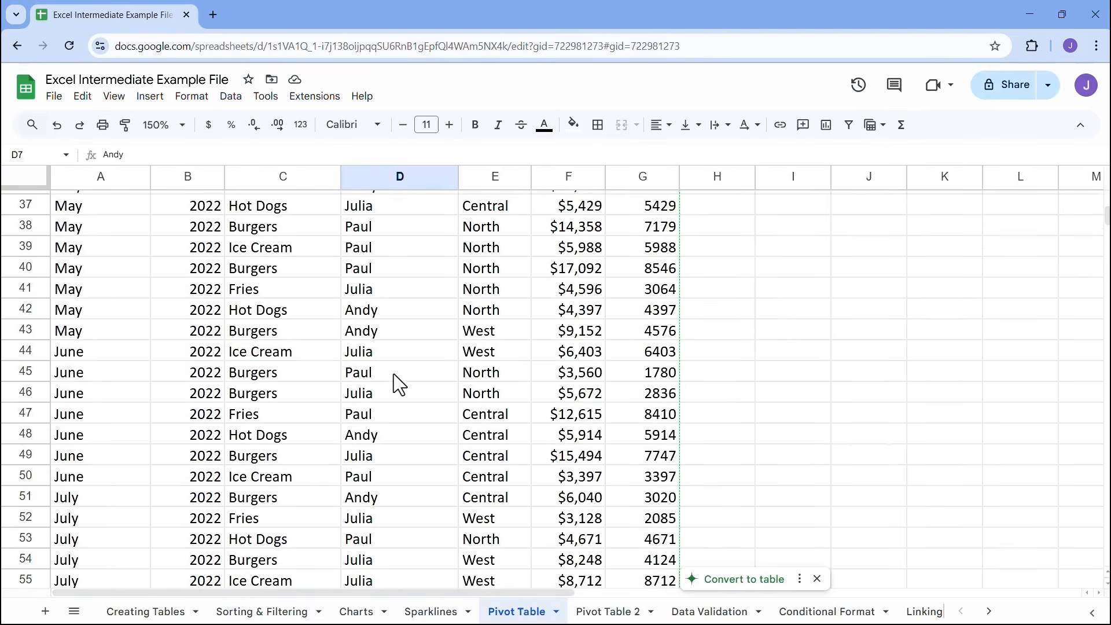
pyautogui.scroll(-5, 393, 376)
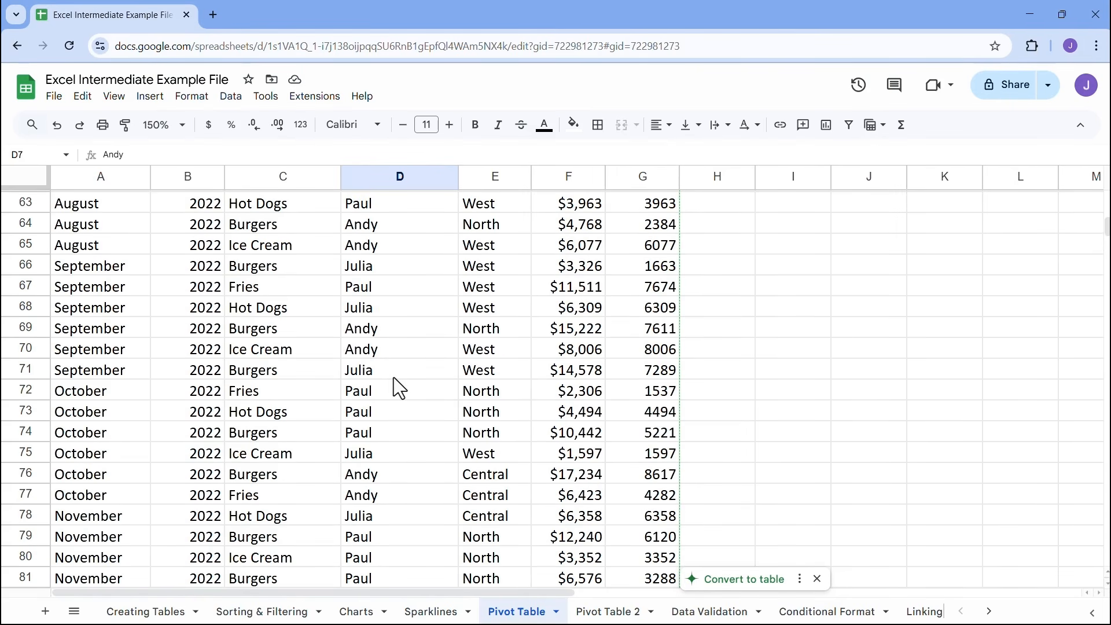
pyautogui.scroll(20, 398, 386)
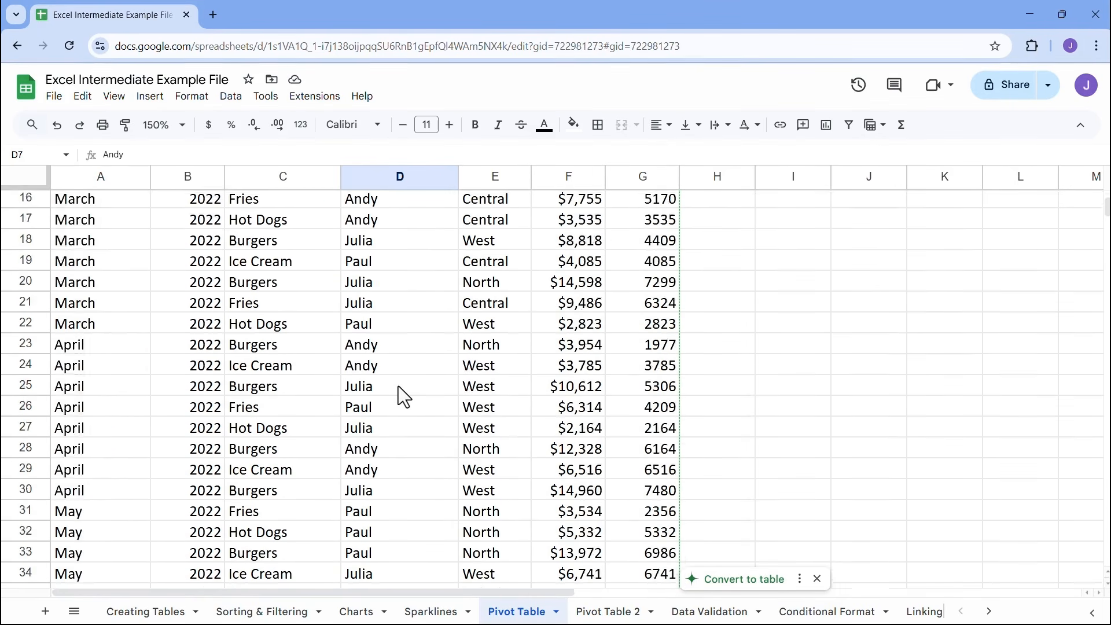
pyautogui.click(608, 612)
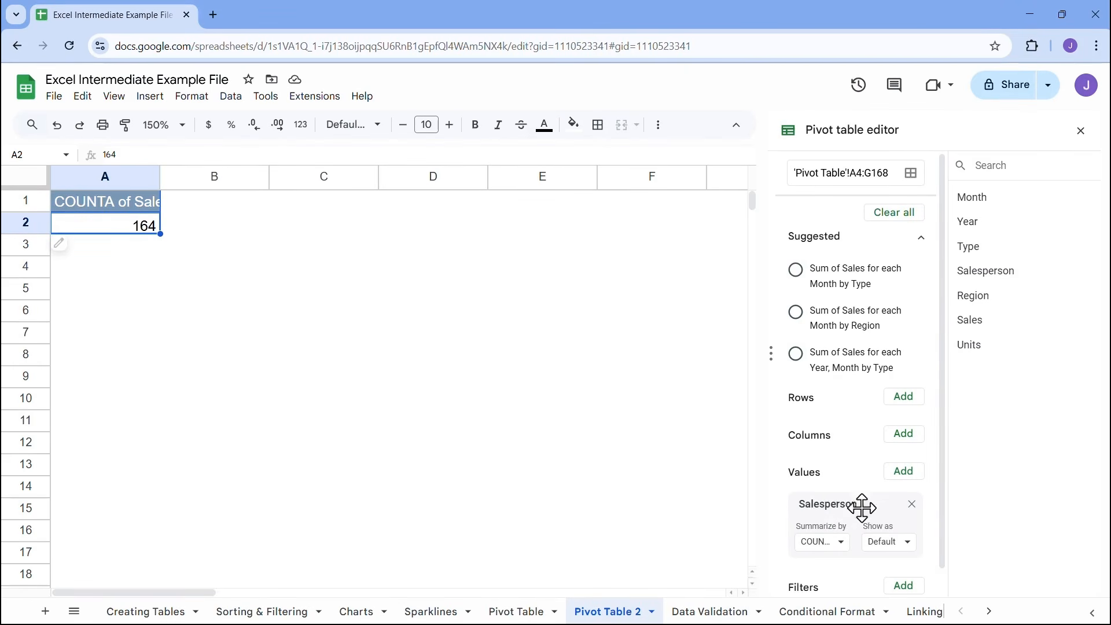
# Replace Salesperson with Sales as the pivot table's value field
pyautogui.click(912, 504)
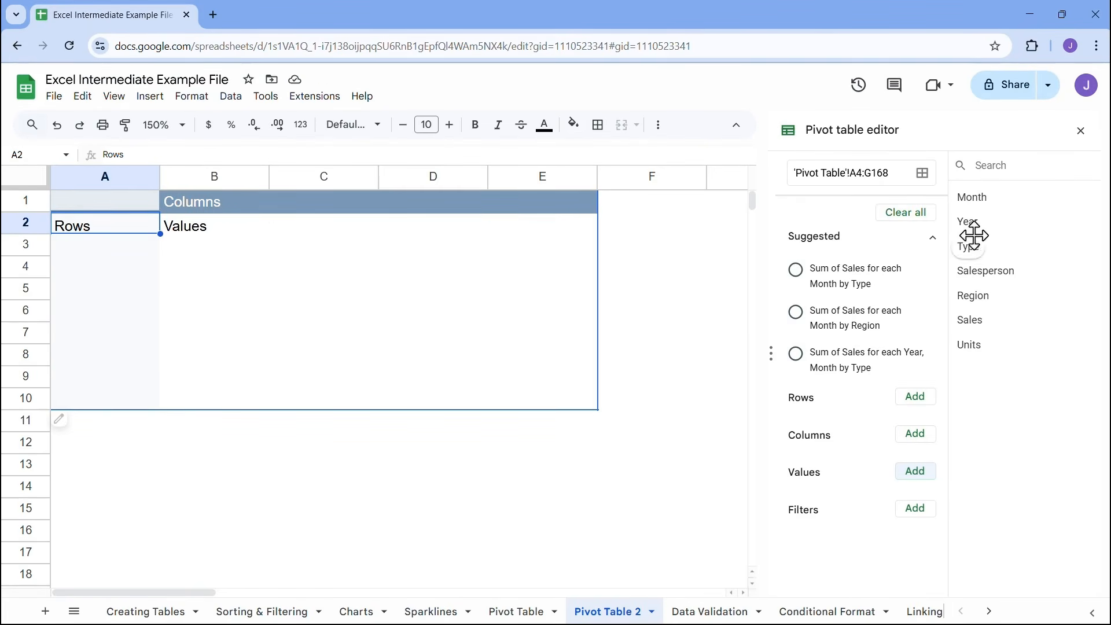
pyautogui.moveTo(971, 318); pyautogui.dragTo(858, 495)
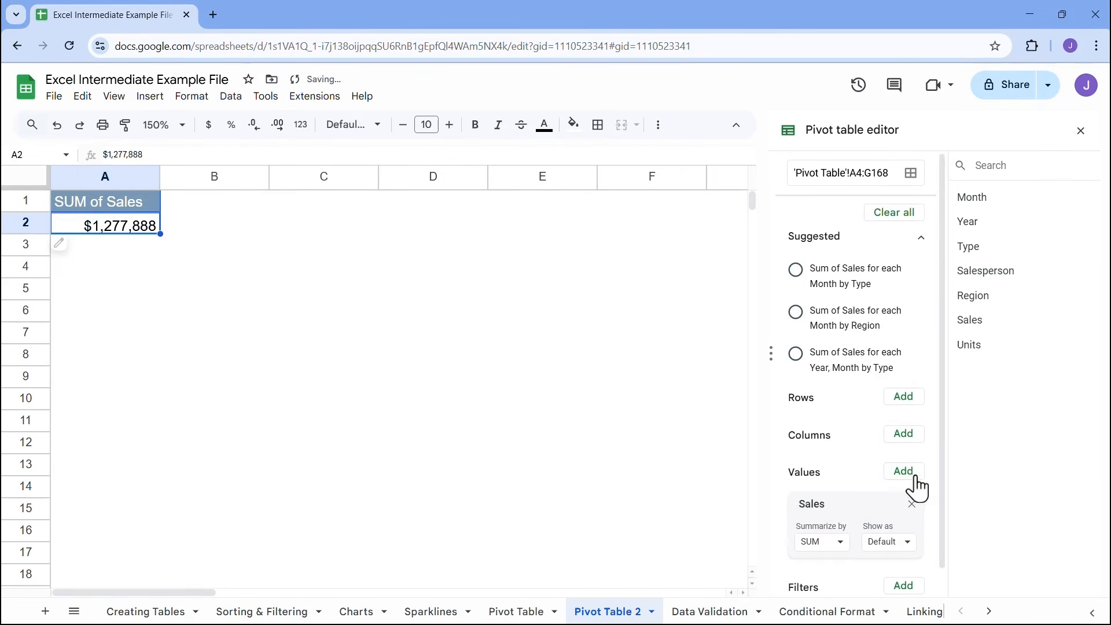
pyautogui.click(911, 505)
pyautogui.click(915, 476)
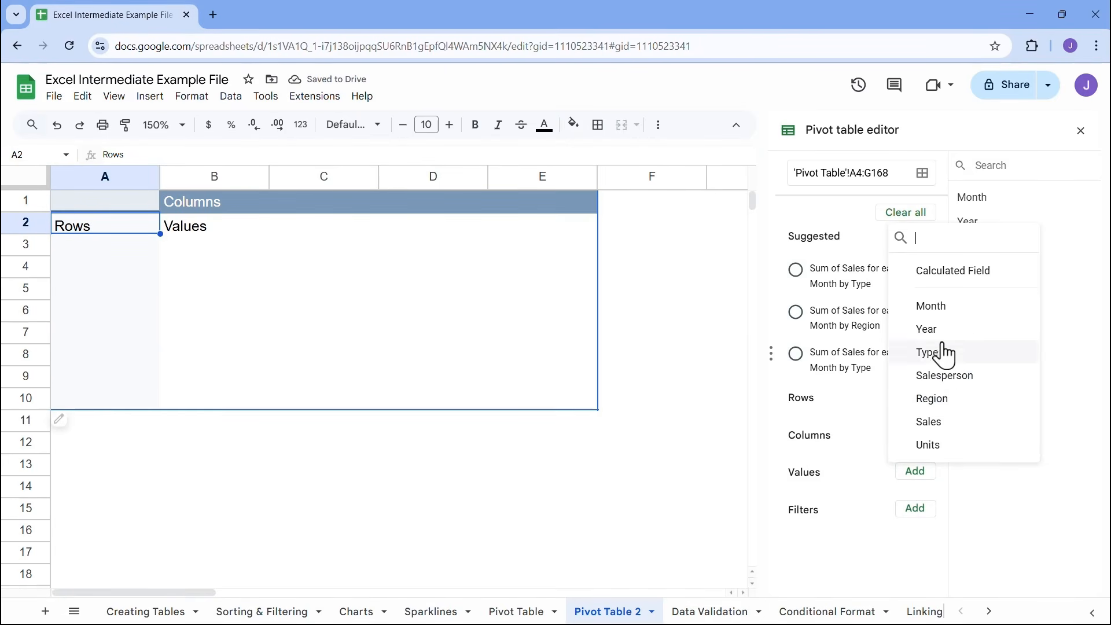
pyautogui.click(927, 422)
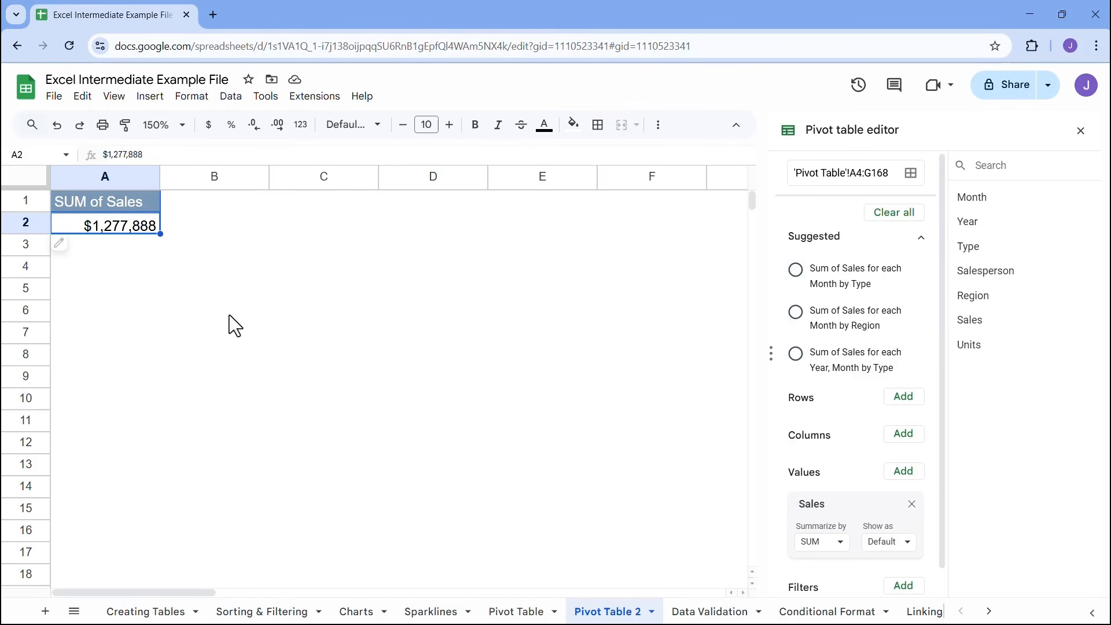
# Try summarizing the Sales values by AVERAGE, MIN, MAX and COUNT, and set the function back to SUM
pyautogui.click(838, 543)
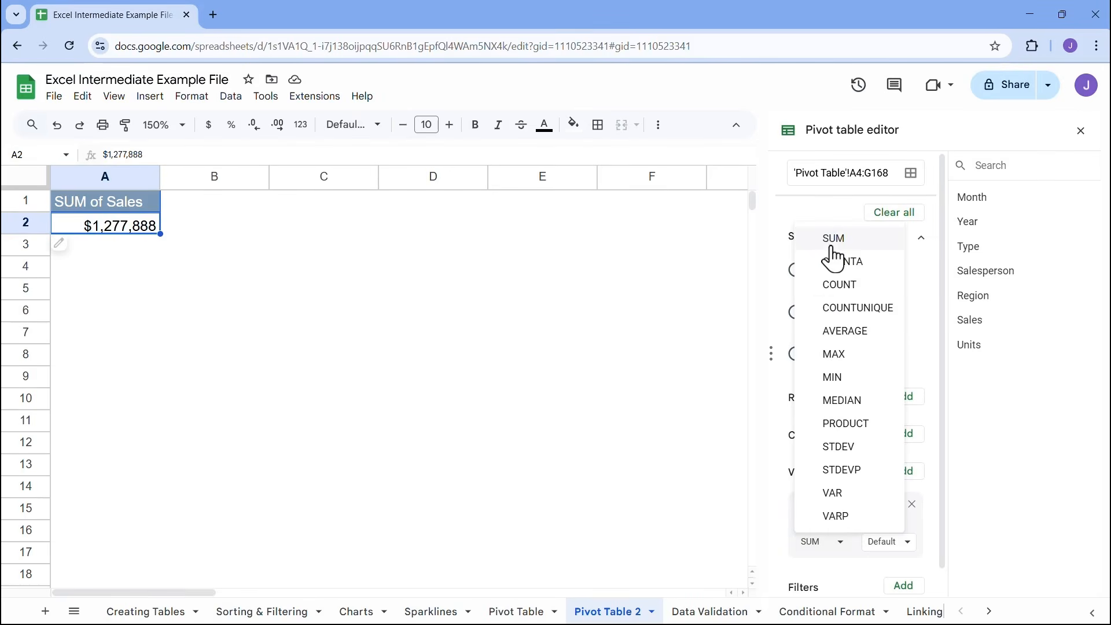
pyautogui.click(843, 330)
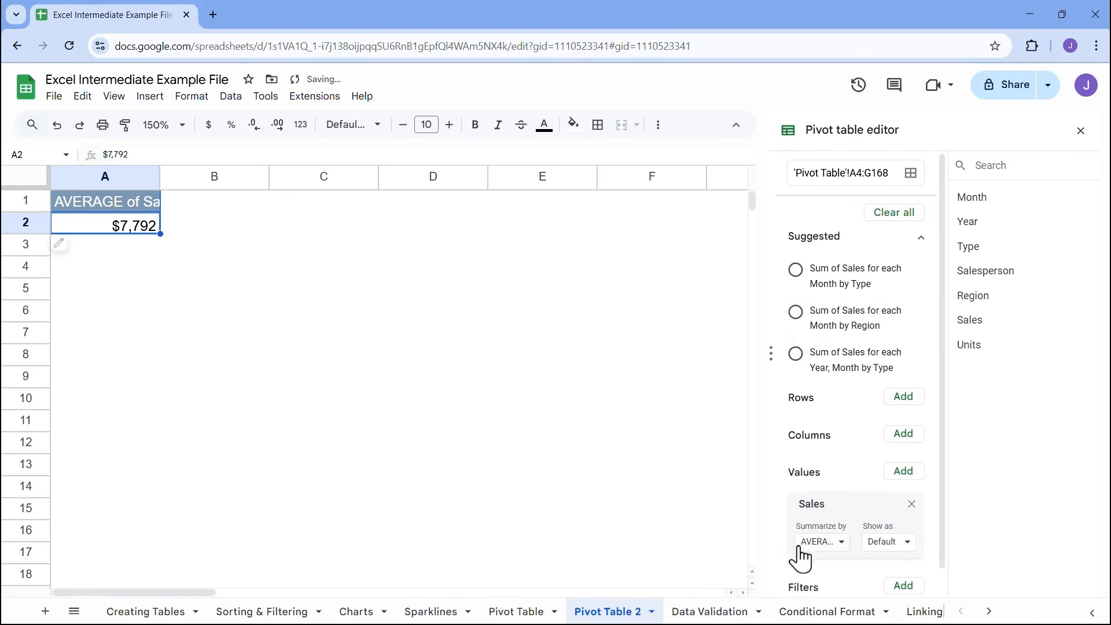
pyautogui.click(831, 543)
pyautogui.click(853, 381)
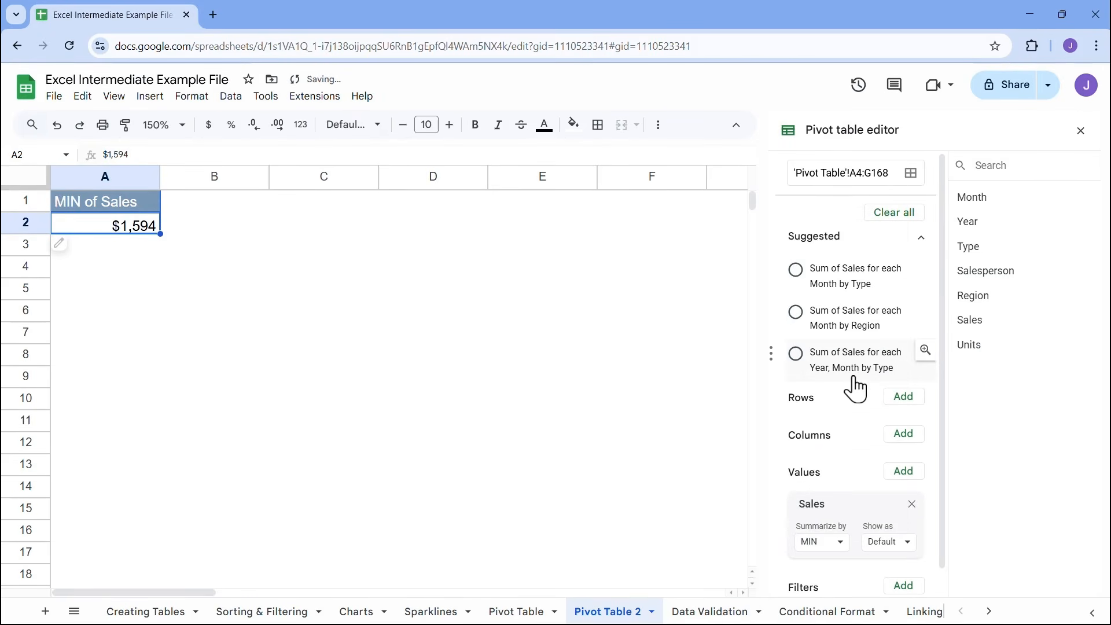
pyautogui.click(836, 542)
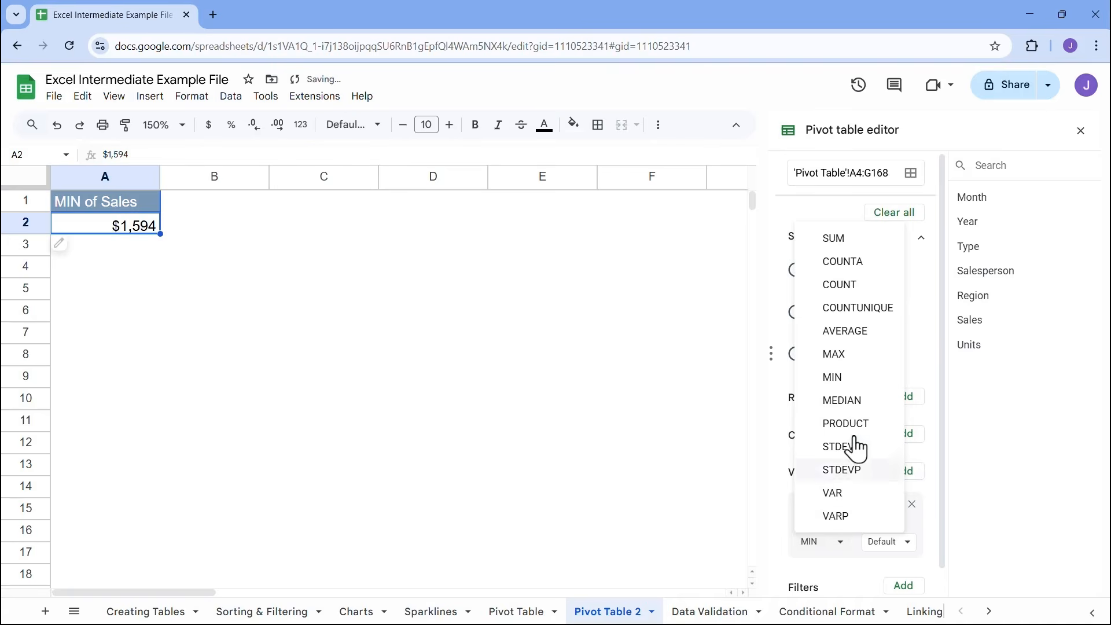
pyautogui.click(850, 355)
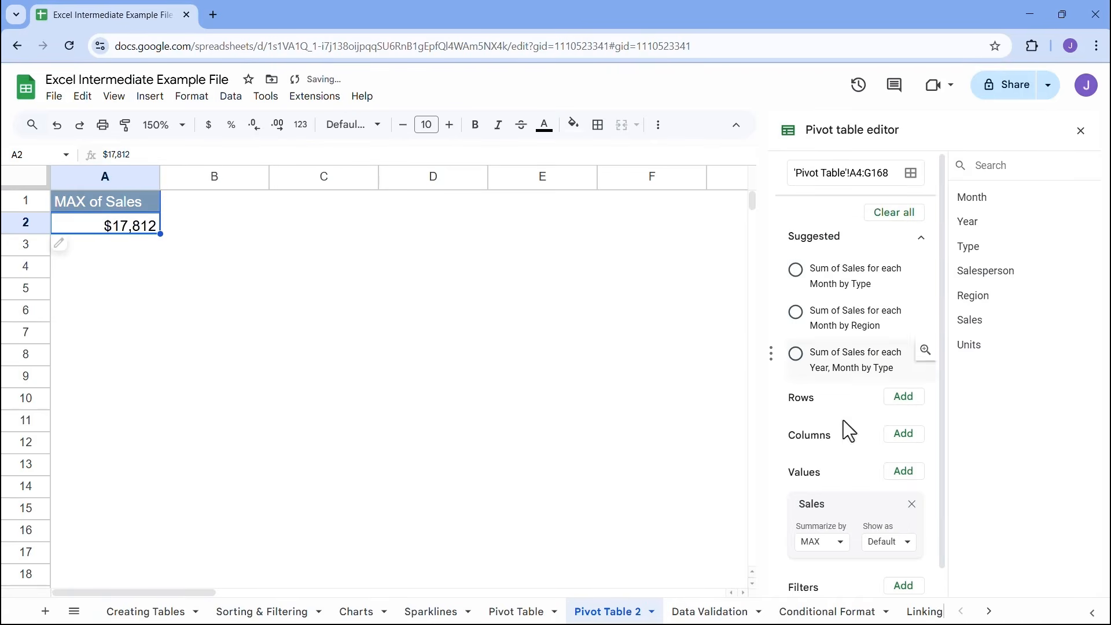
pyautogui.click(839, 542)
pyautogui.click(852, 285)
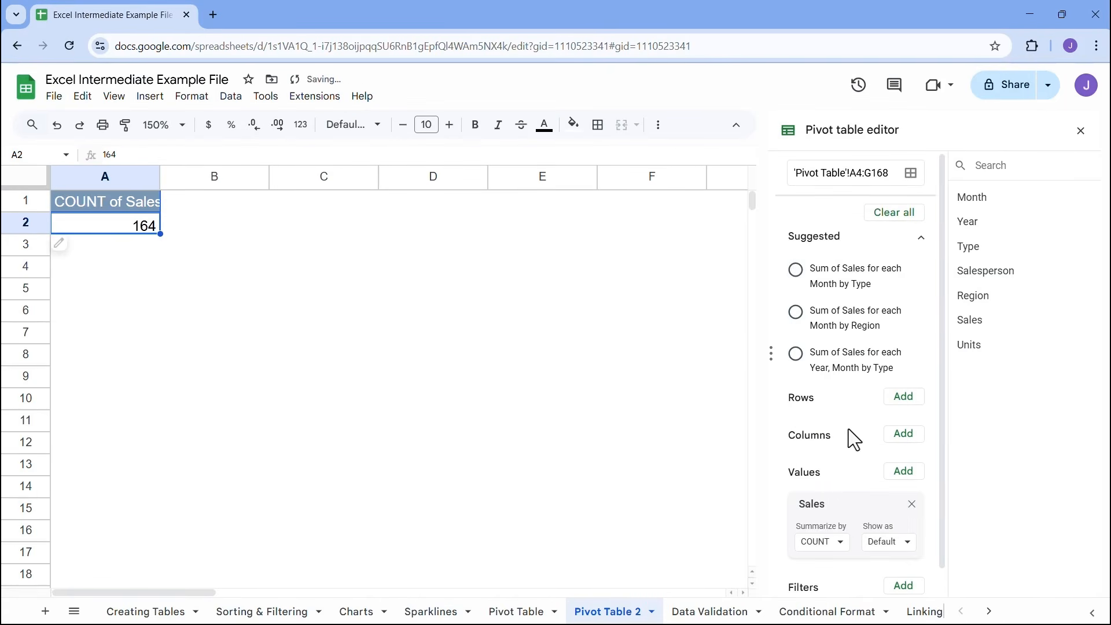
pyautogui.click(836, 543)
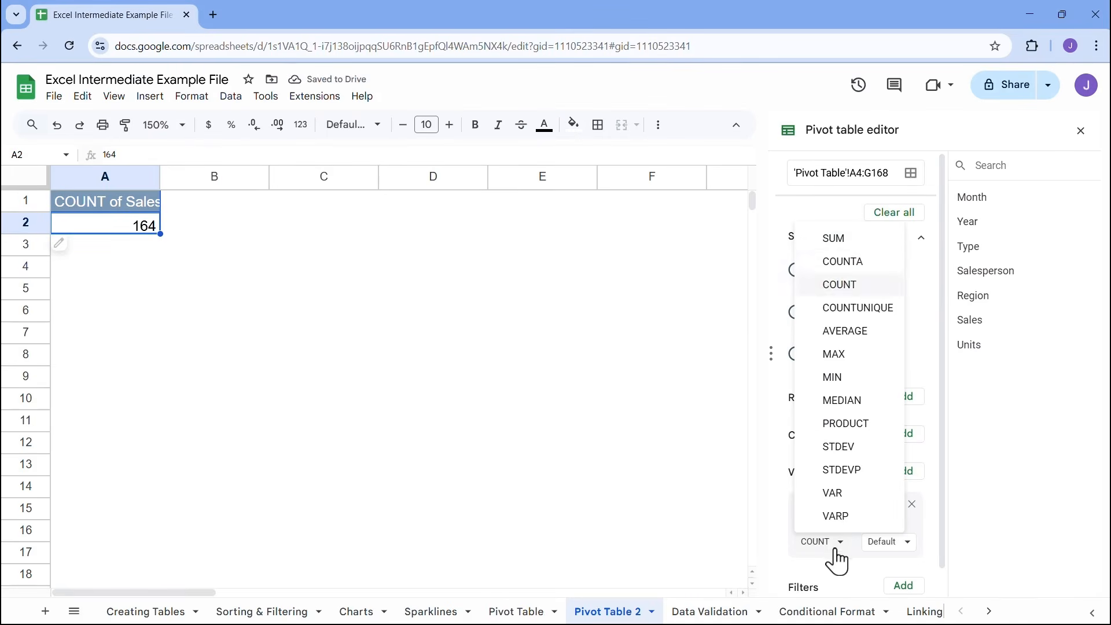
pyautogui.click(834, 239)
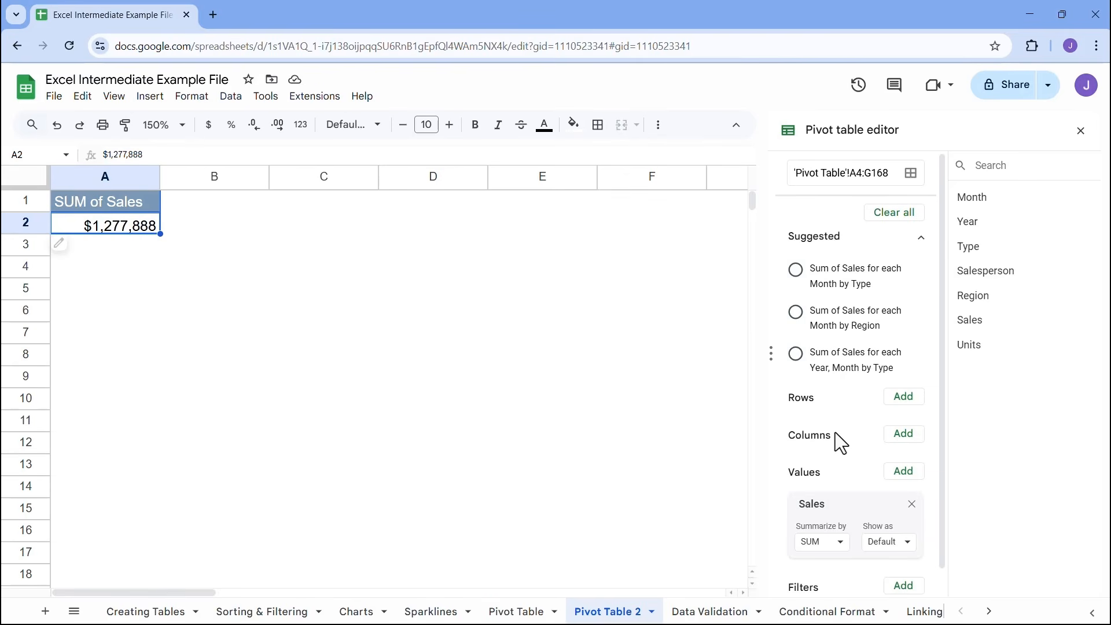
# Try Salesperson as the row field and check each salesperson's sales total
pyautogui.moveTo(1015, 267); pyautogui.dragTo(804, 405)
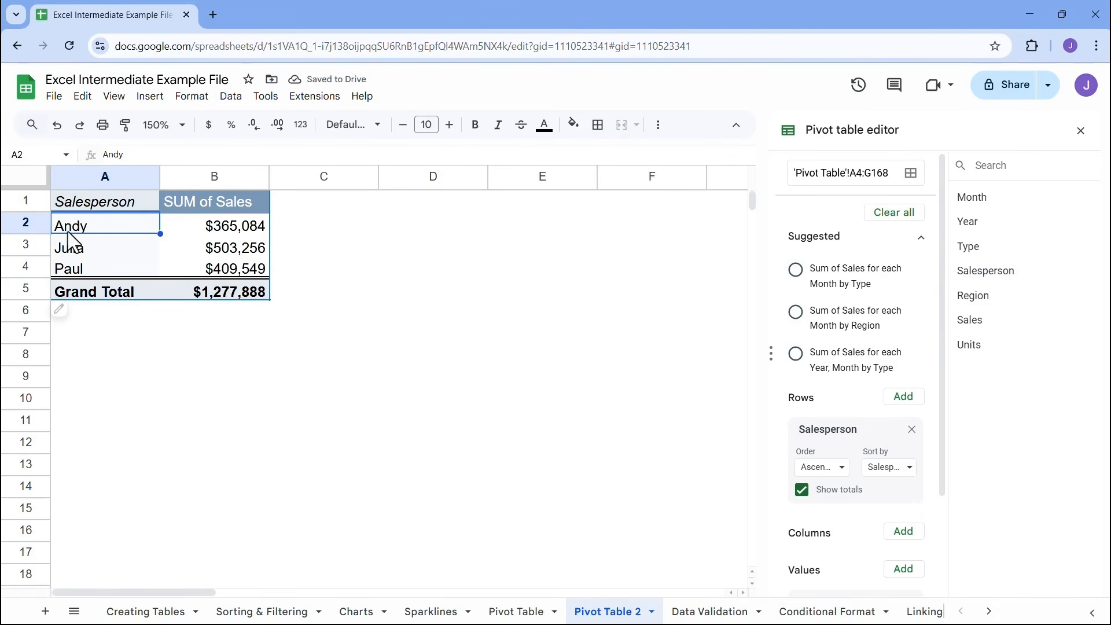
pyautogui.click(241, 231)
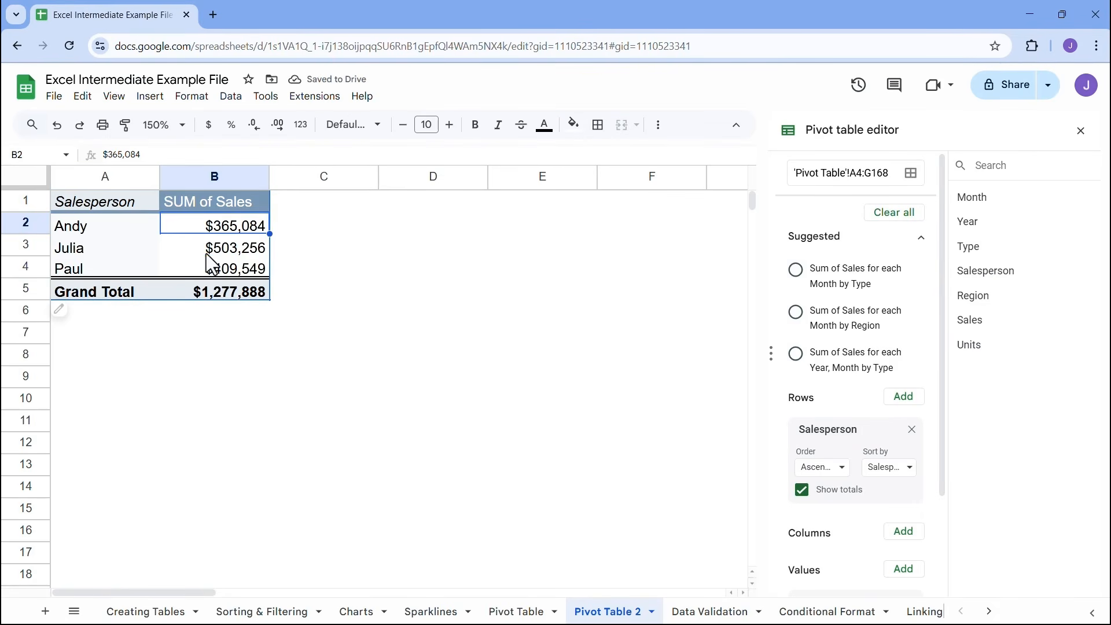
pyautogui.click(186, 249)
pyautogui.click(185, 266)
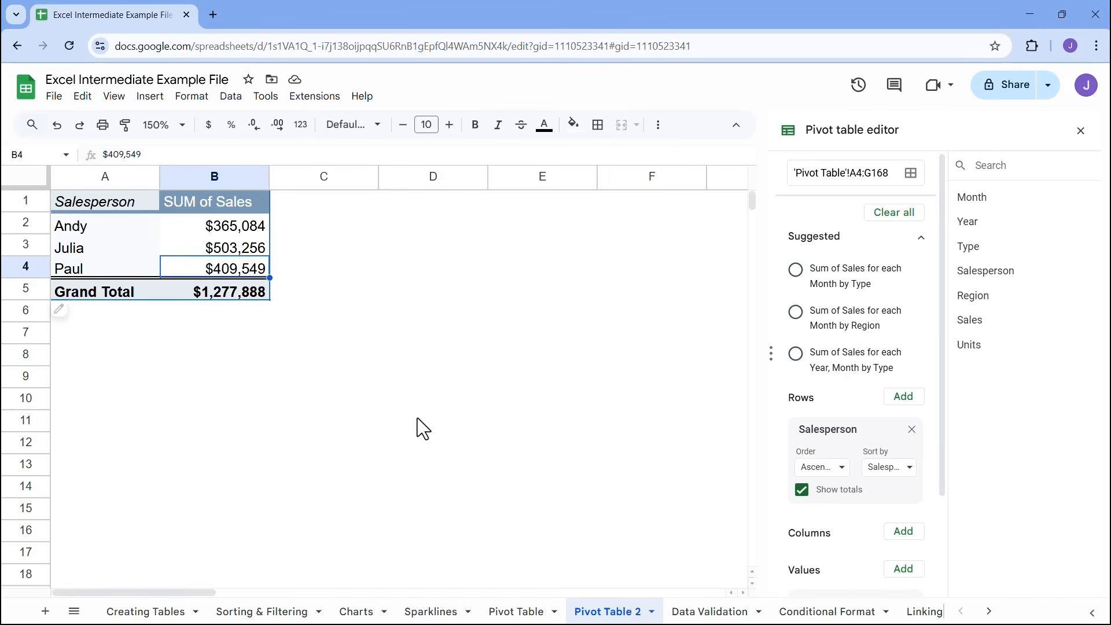
# Remove Salesperson from the rows, add it as the column field instead, and check the individual sales totals
pyautogui.click(911, 429)
pyautogui.click(906, 435)
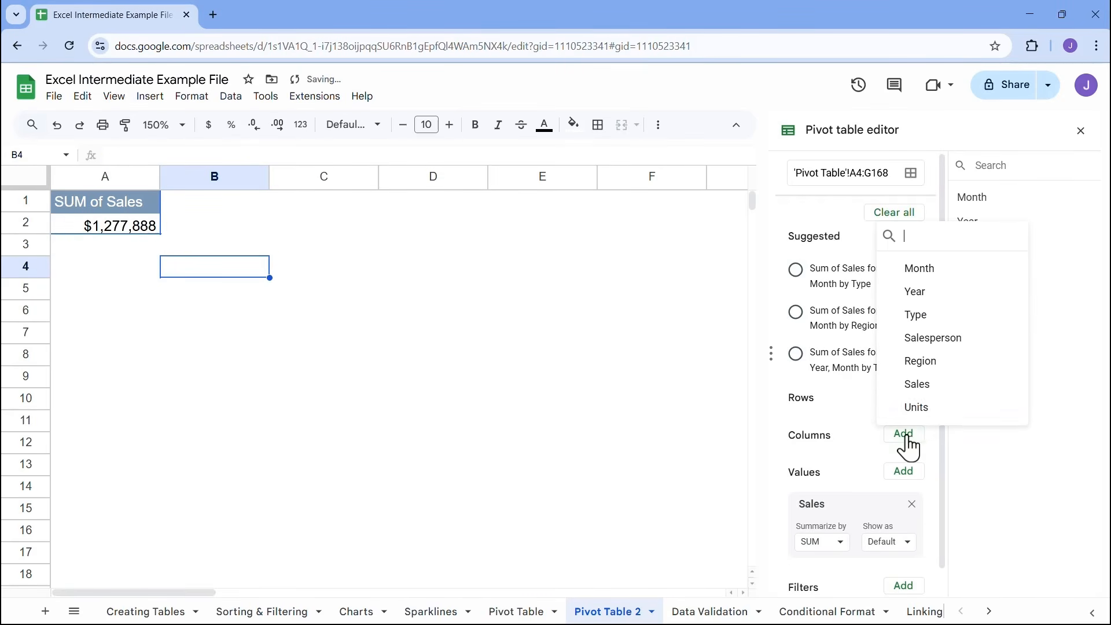
pyautogui.click(934, 338)
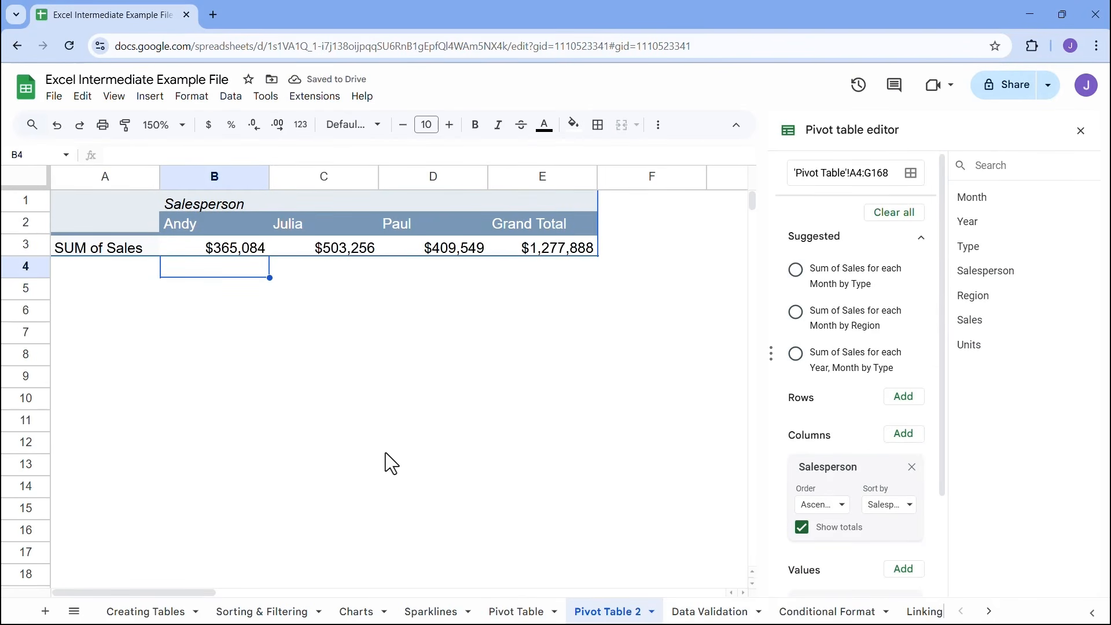
pyautogui.click(224, 247)
pyautogui.click(336, 248)
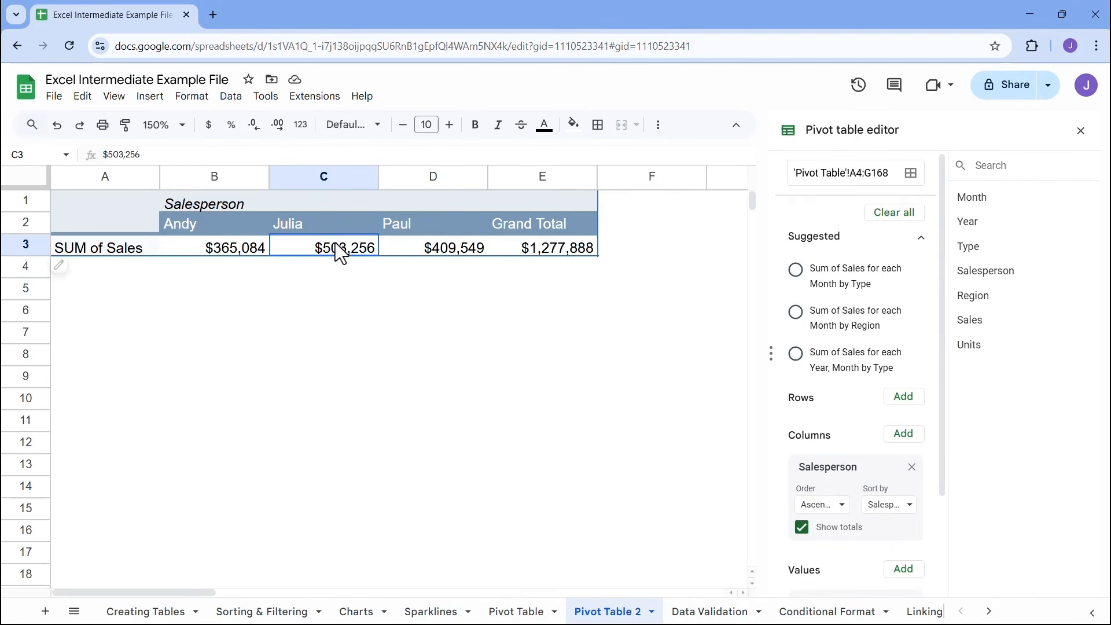
# Move Salesperson from the columns to the rows of the pivot table and check each salesperson's sales total
pyautogui.click(479, 250)
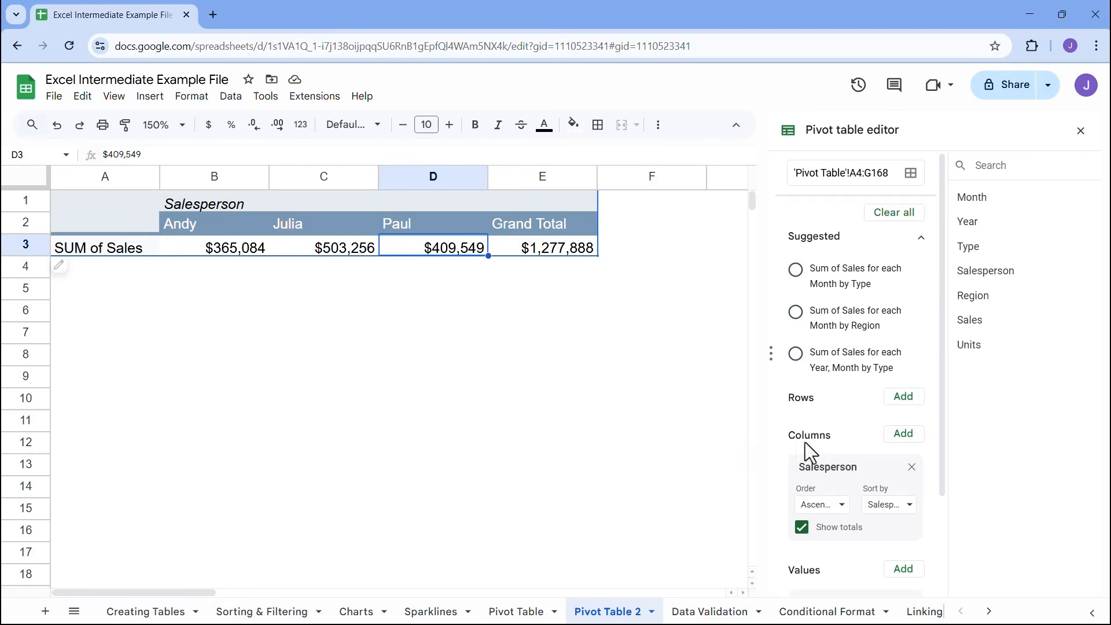
pyautogui.moveTo(875, 466); pyautogui.dragTo(835, 417)
pyautogui.click(259, 228)
pyautogui.click(258, 249)
pyautogui.click(258, 270)
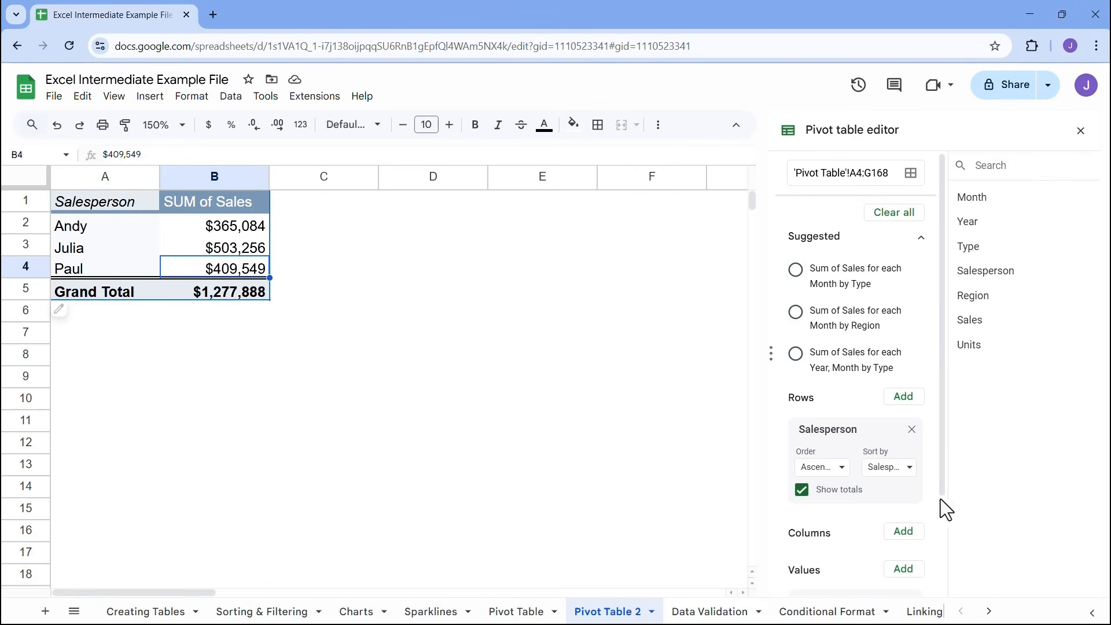
# Add Region as the column field and check the salespeople's sales in the Central region
pyautogui.click(912, 539)
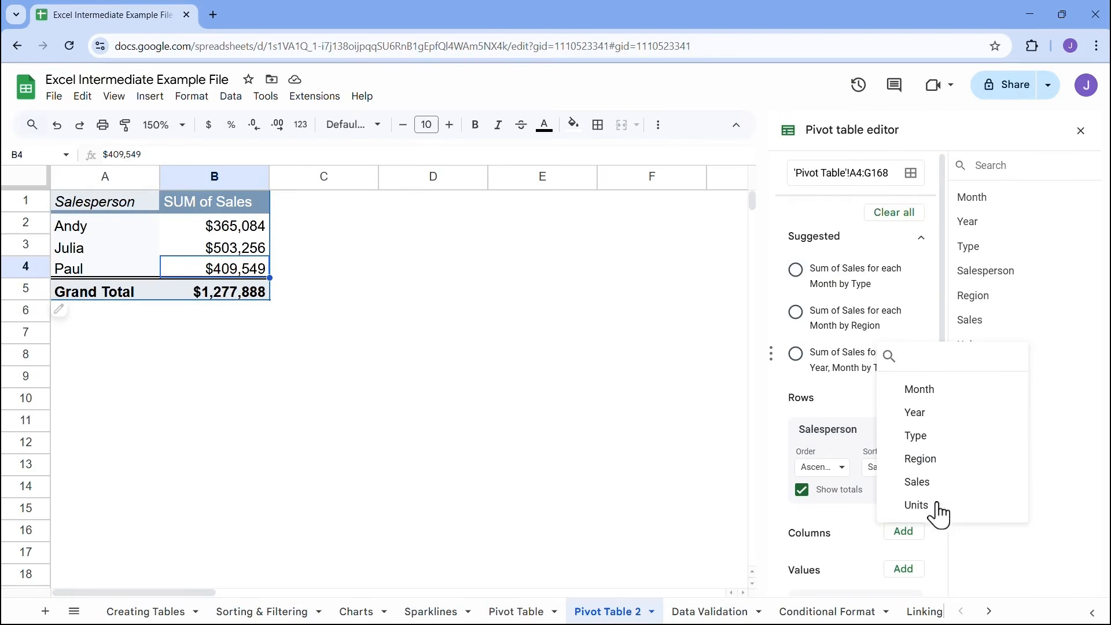
pyautogui.click(954, 462)
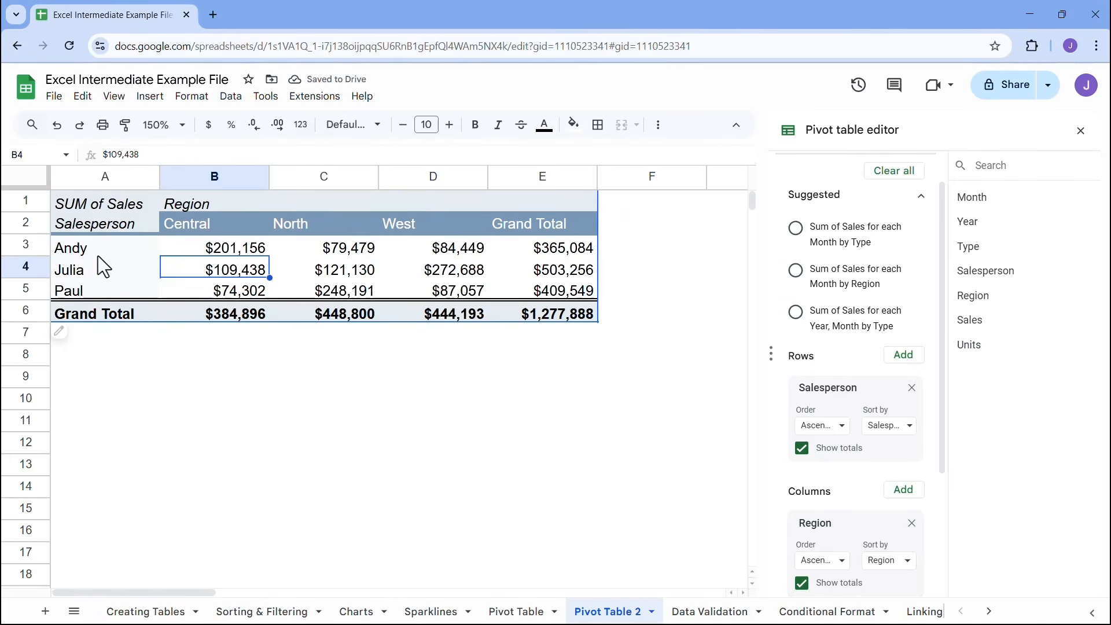
pyautogui.click(229, 248)
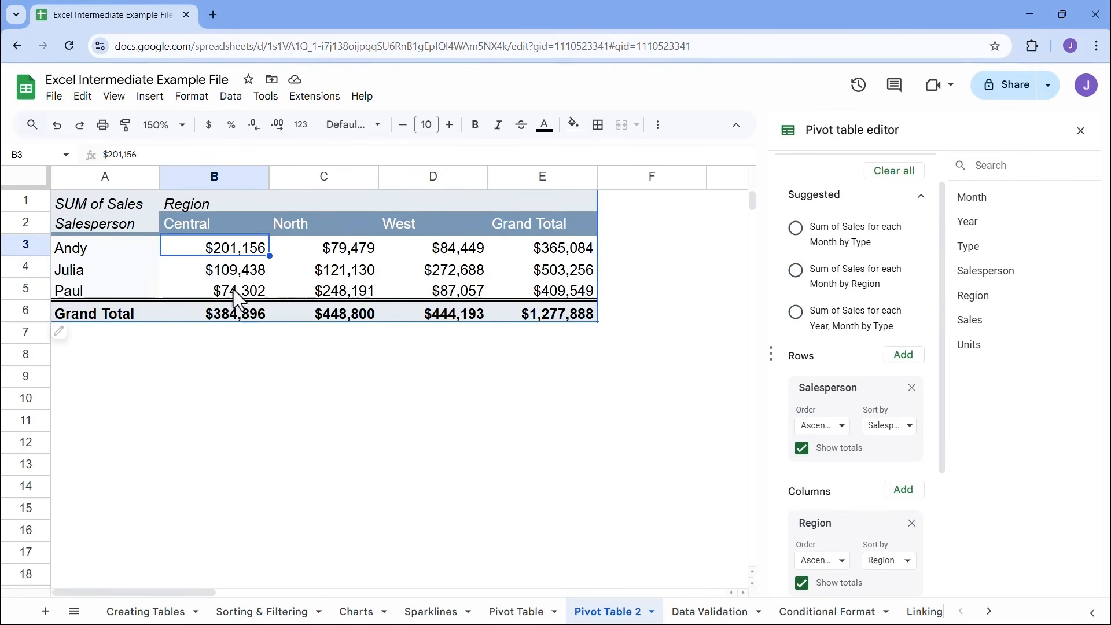
pyautogui.click(238, 270)
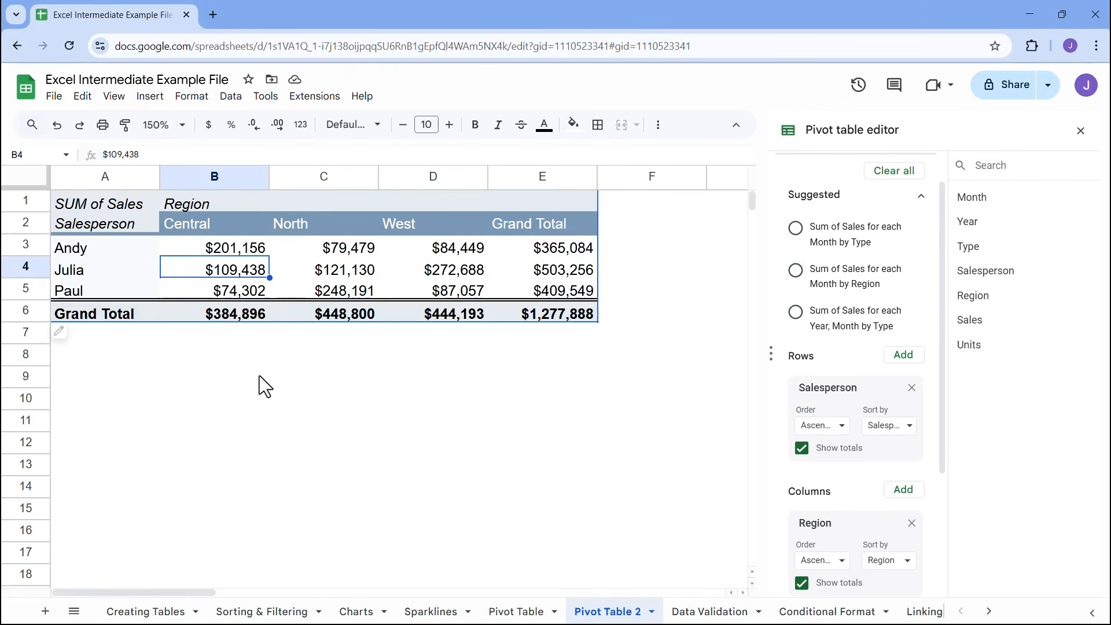
pyautogui.click(238, 249)
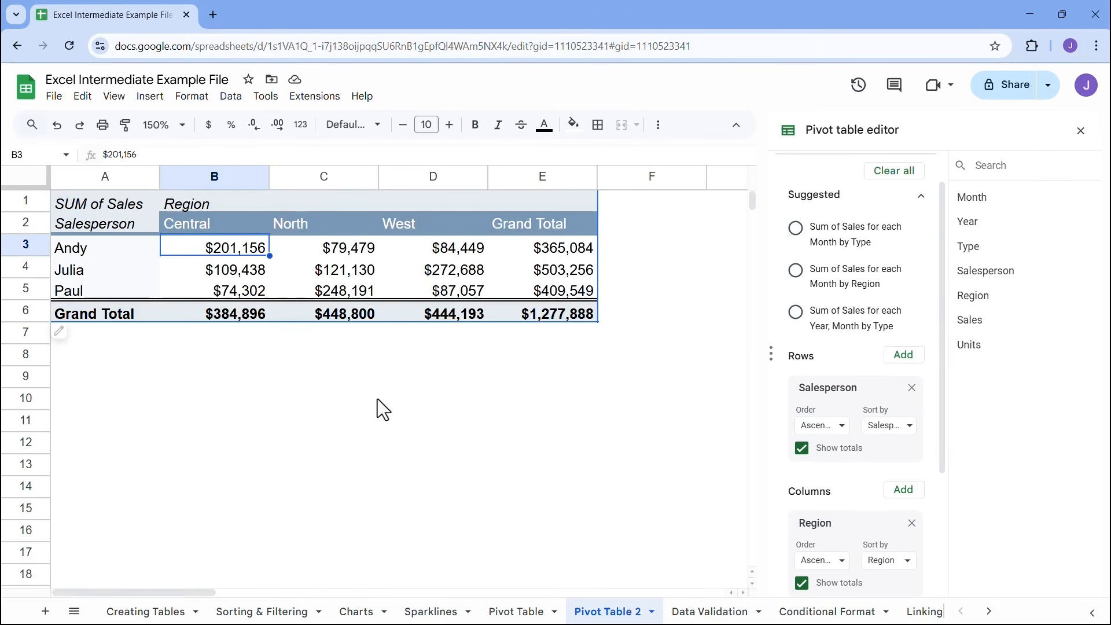
# Move Region into the rows below Salesperson and check the first salesperson's Central sales
pyautogui.moveTo(825, 525); pyautogui.dragTo(828, 467)
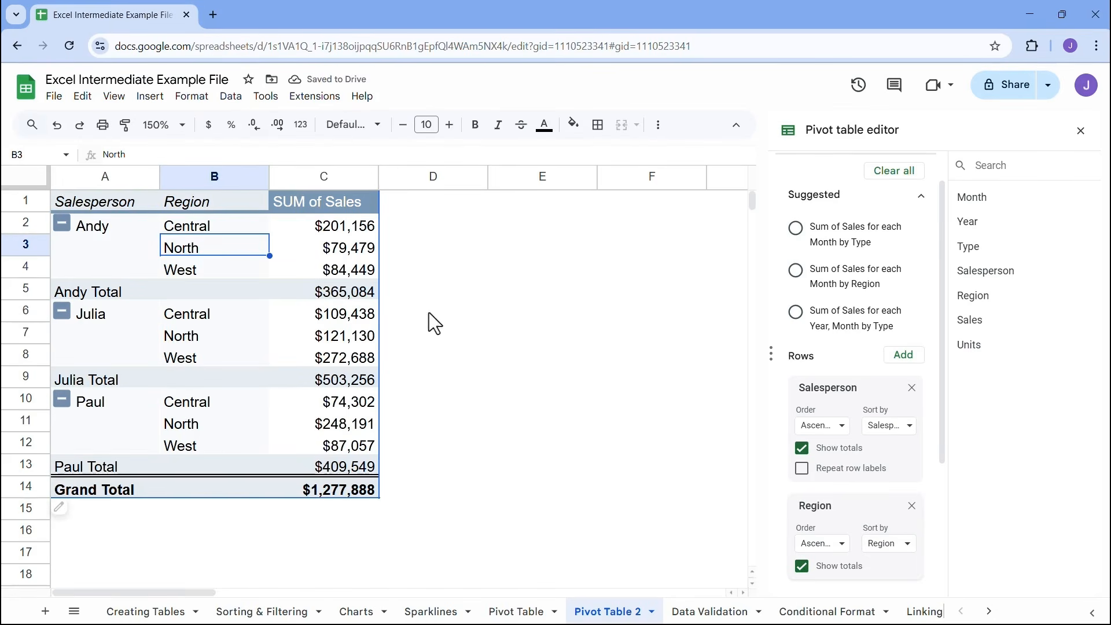
pyautogui.click(103, 231)
pyautogui.click(195, 233)
pyautogui.click(319, 232)
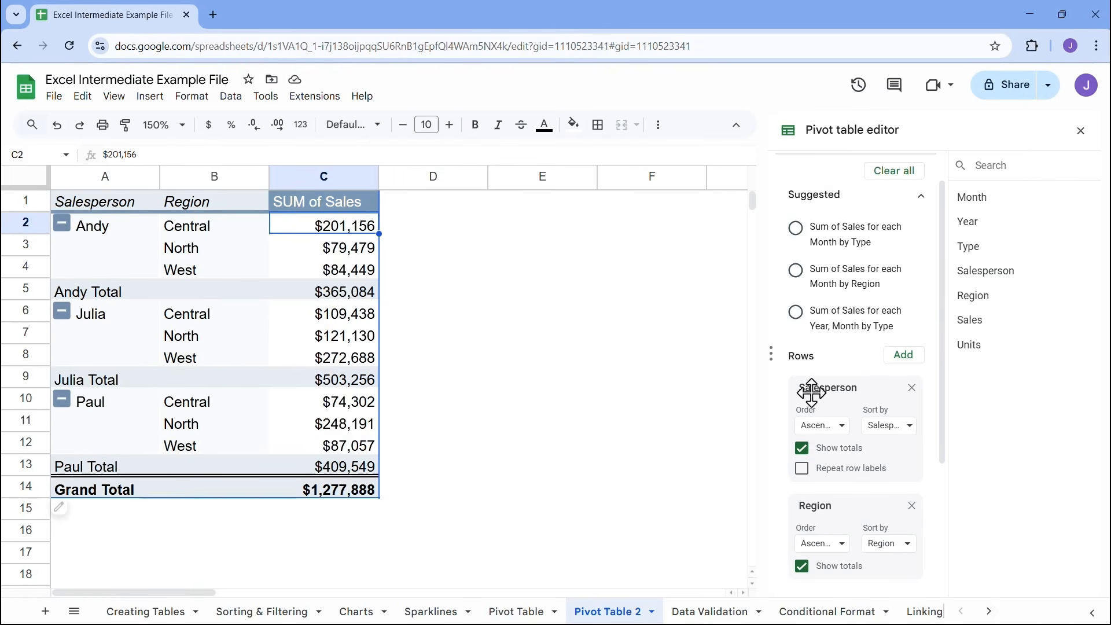
# Move both Region and Salesperson into the columns, with Salesperson nested under Region, and check the first salesperson's Central sales
pyautogui.scroll(-2, 891, 458)
pyautogui.moveTo(891, 459); pyautogui.dragTo(838, 404)
pyautogui.moveTo(835, 249); pyautogui.dragTo(839, 419)
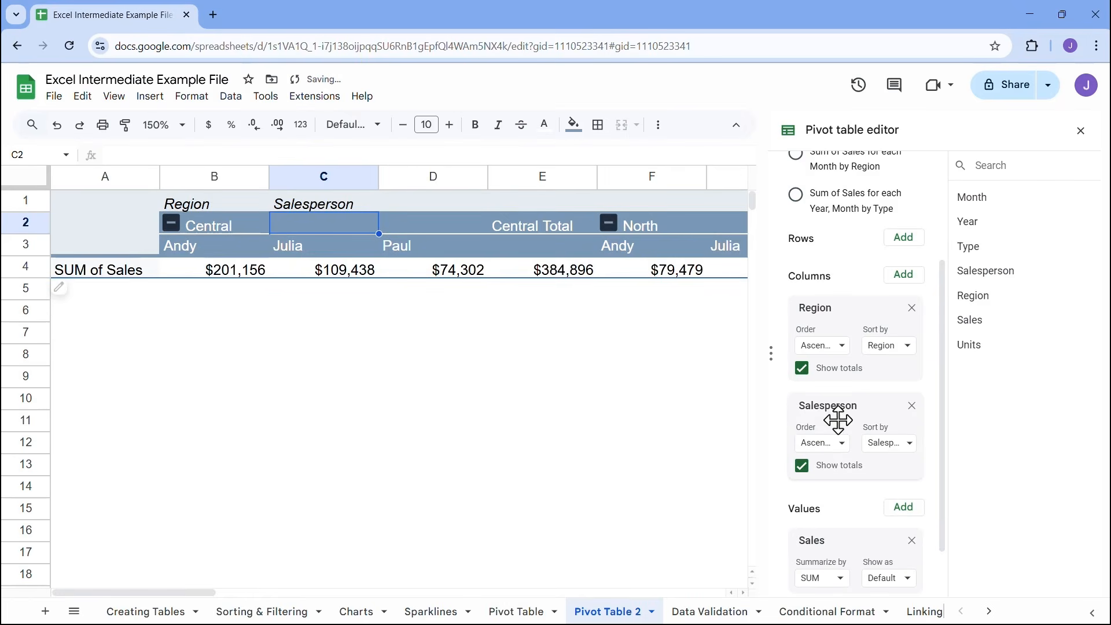
pyautogui.moveTo(209, 597); pyautogui.dragTo(199, 500)
pyautogui.press('Left')
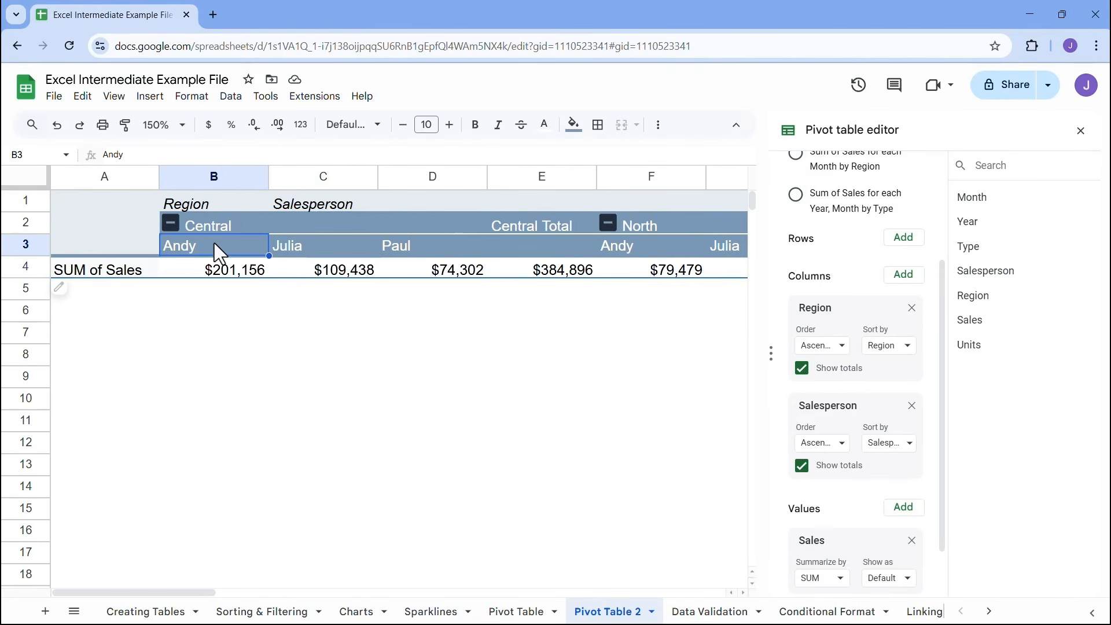
pyautogui.click(223, 272)
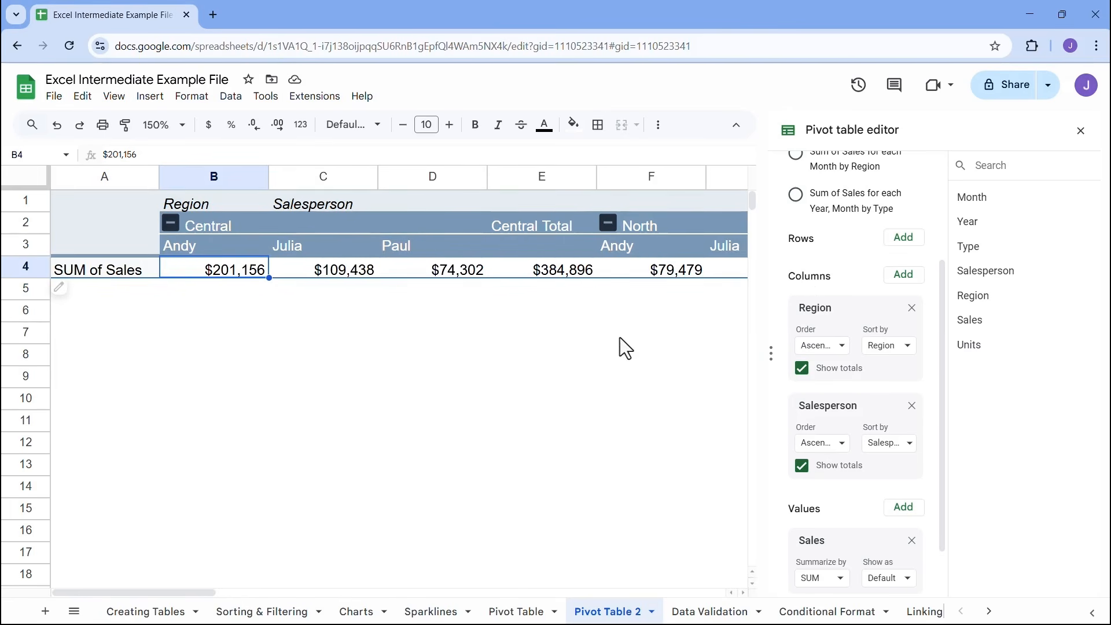
# Try Sales as the row field, return it to the values, and move Salesperson into the rows
pyautogui.moveTo(811, 540); pyautogui.dragTo(821, 259)
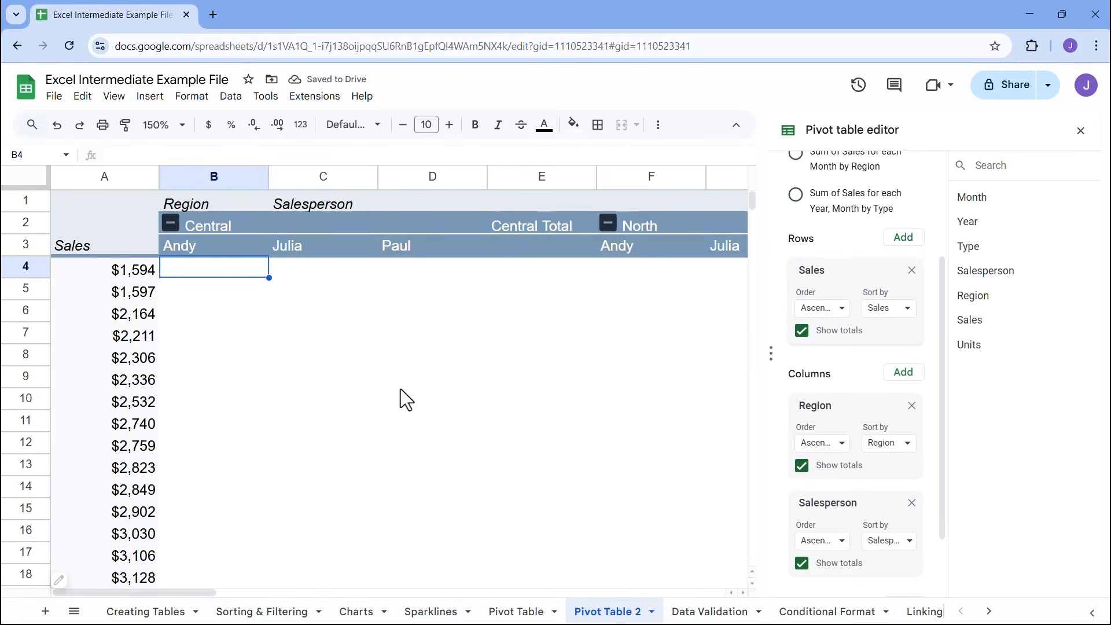
pyautogui.moveTo(818, 278); pyautogui.dragTo(857, 549)
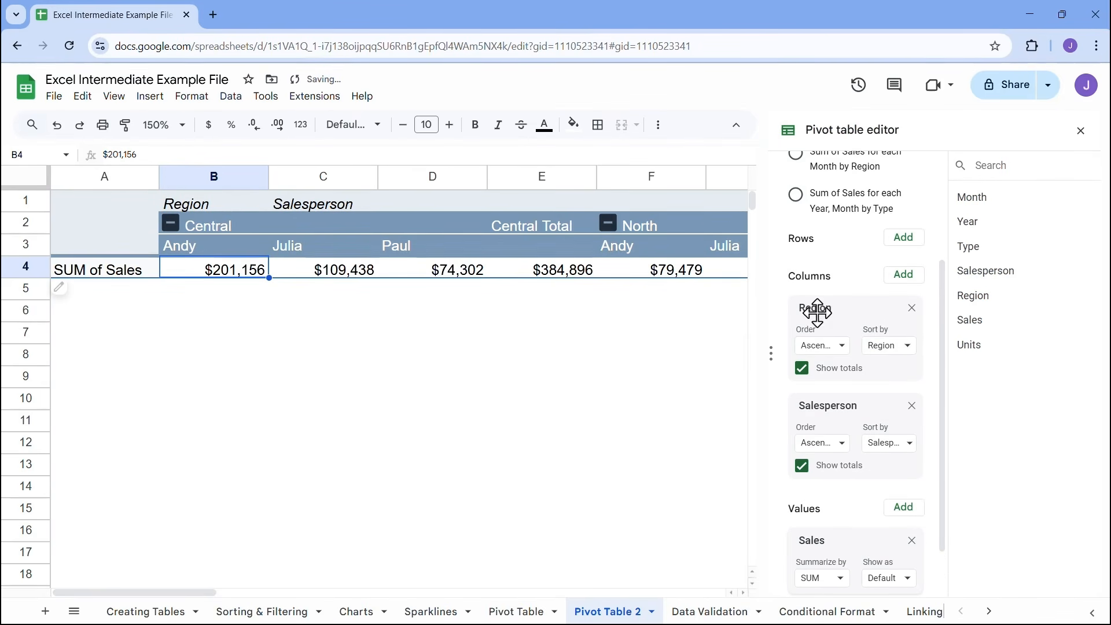
pyautogui.moveTo(823, 398); pyautogui.dragTo(806, 271)
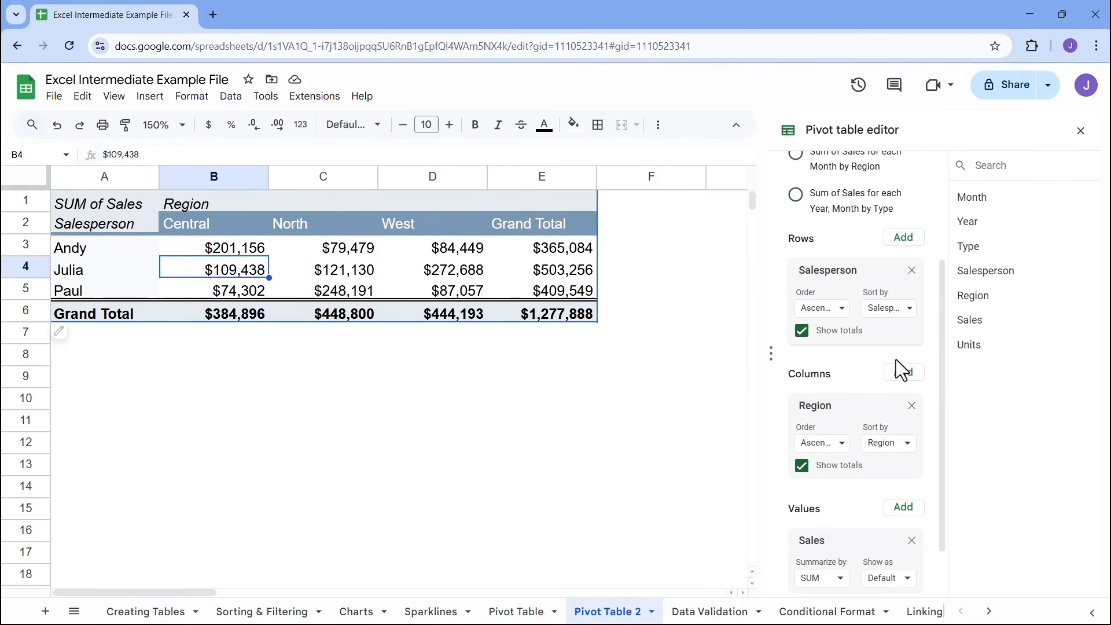
# Clear all pivot table fields, apply the suggested Sum of Sales for each Month by Type, and check monthly Burgers and Fries sales
pyautogui.scroll(3, 901, 367)
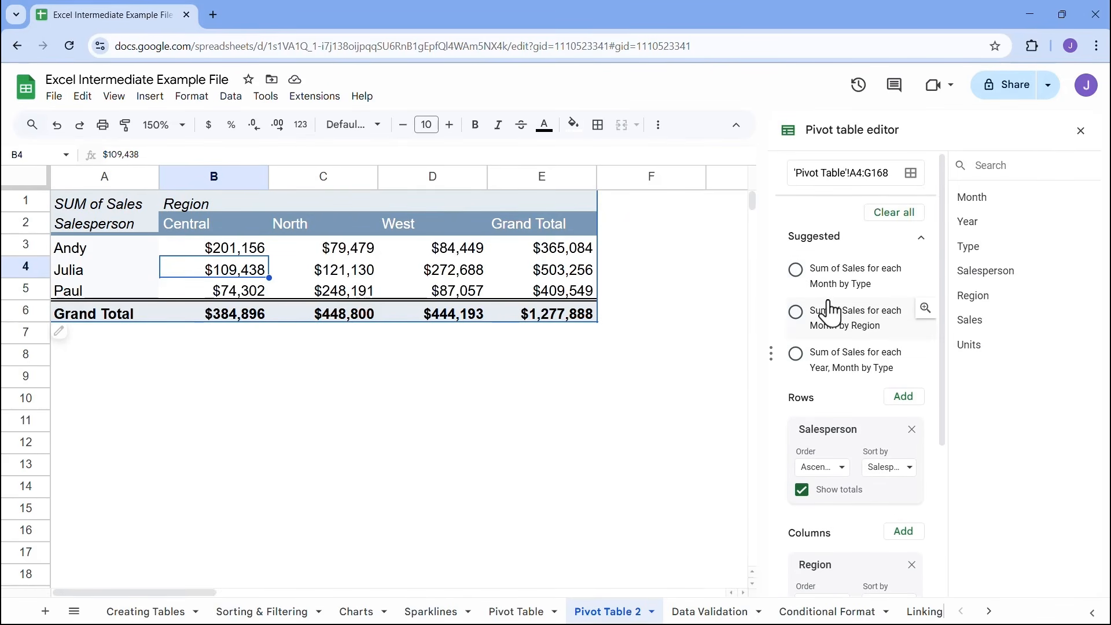
pyautogui.click(902, 219)
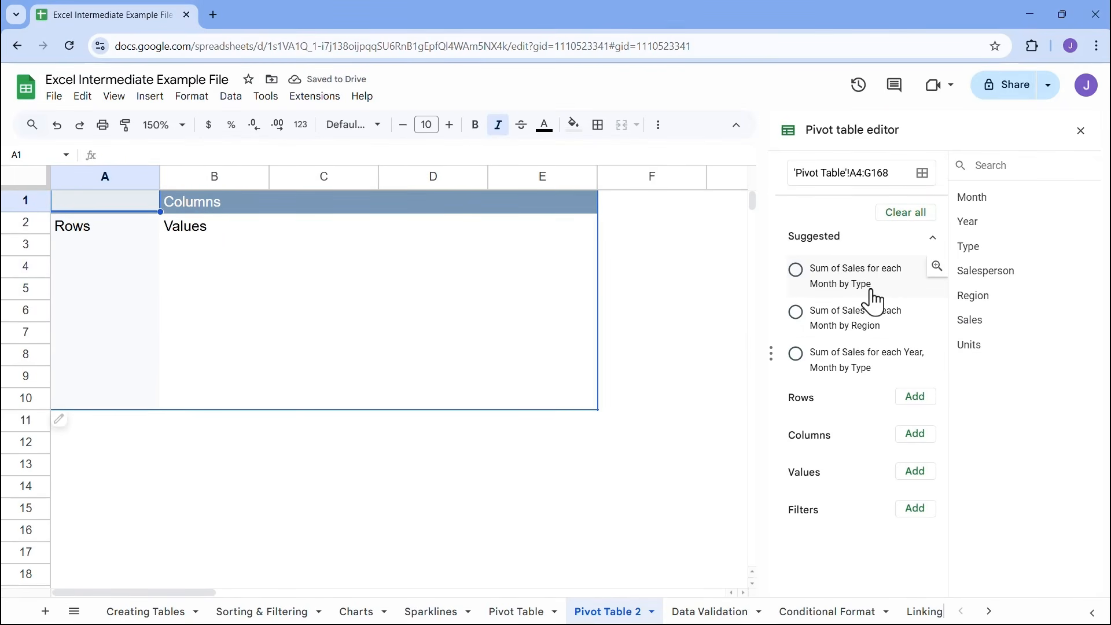
pyautogui.click(796, 270)
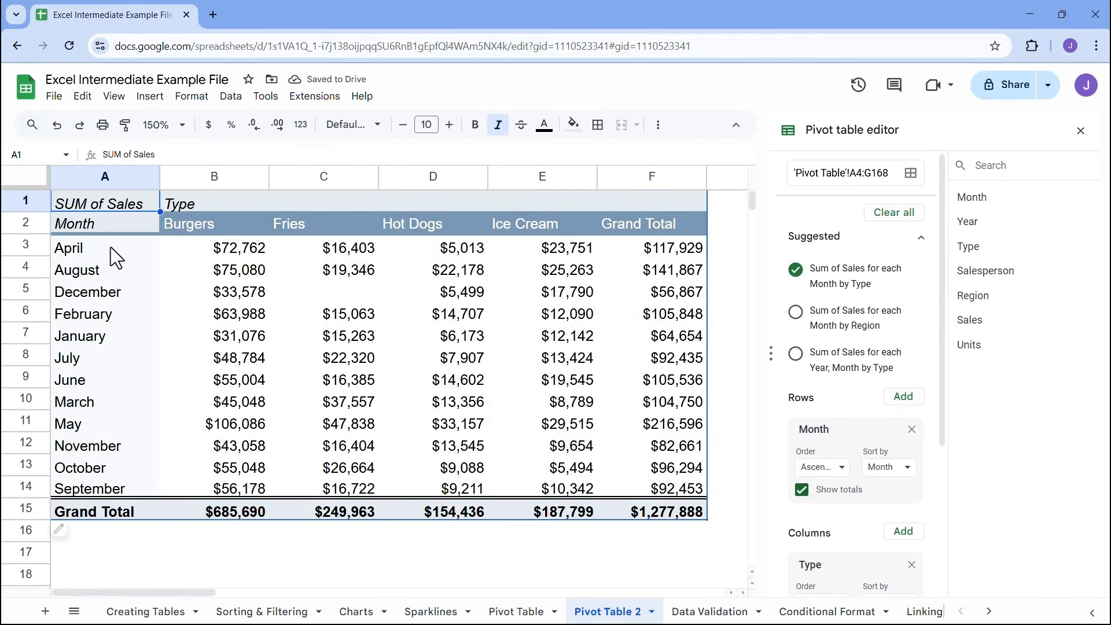
pyautogui.click(224, 250)
pyautogui.click(226, 270)
pyautogui.click(230, 292)
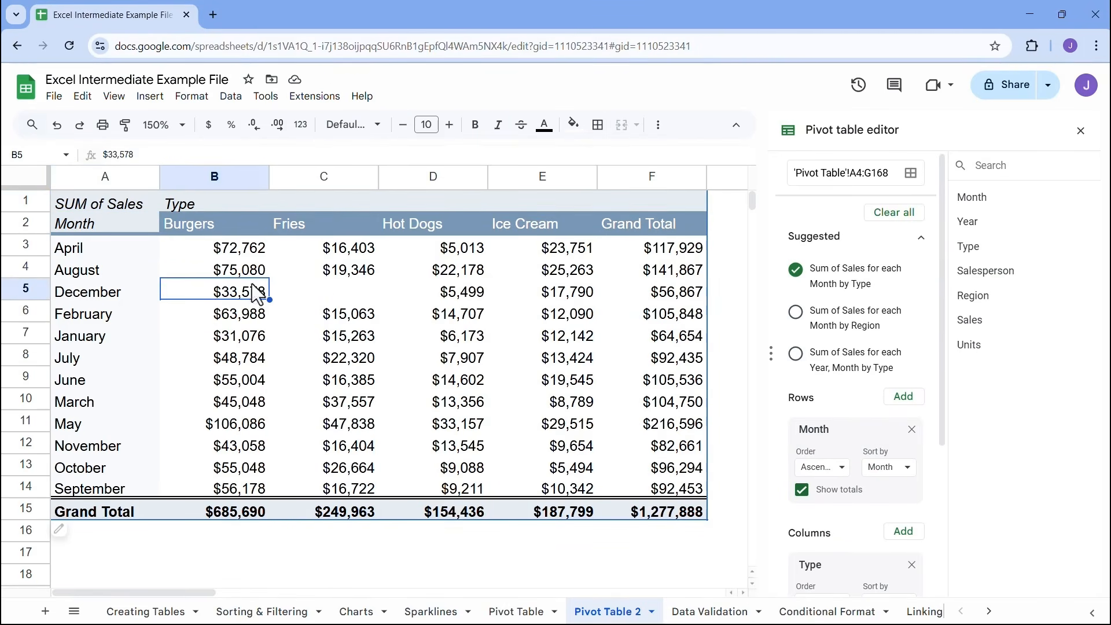
pyautogui.click(348, 248)
pyautogui.click(349, 270)
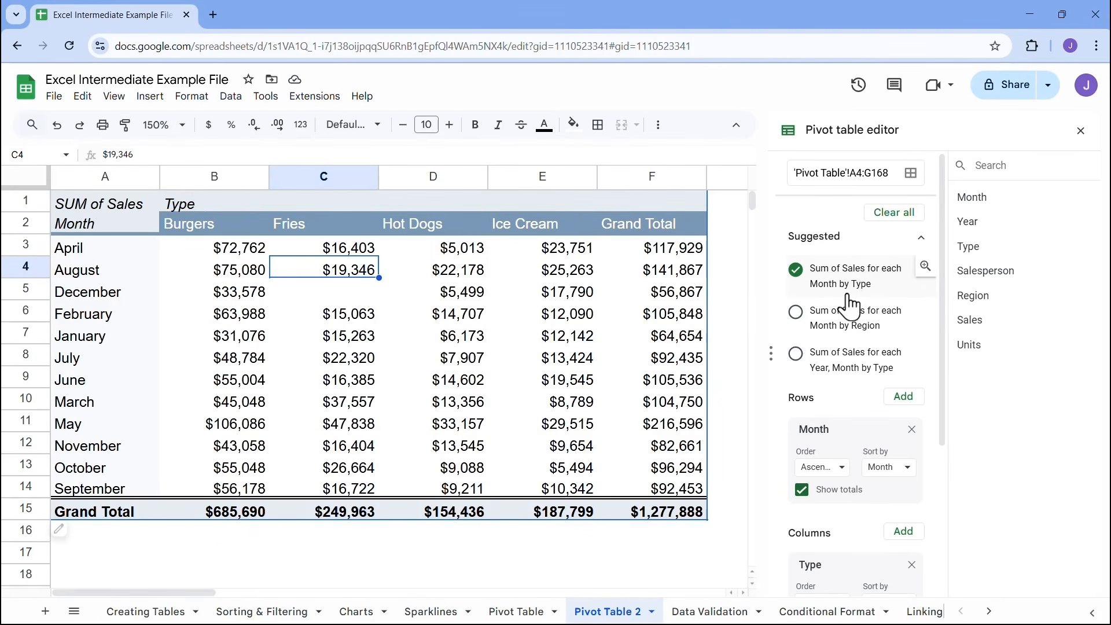
# Try the suggested summaries Sum of Sales for each Month by Region and for each Year, Month by Type
pyautogui.click(799, 316)
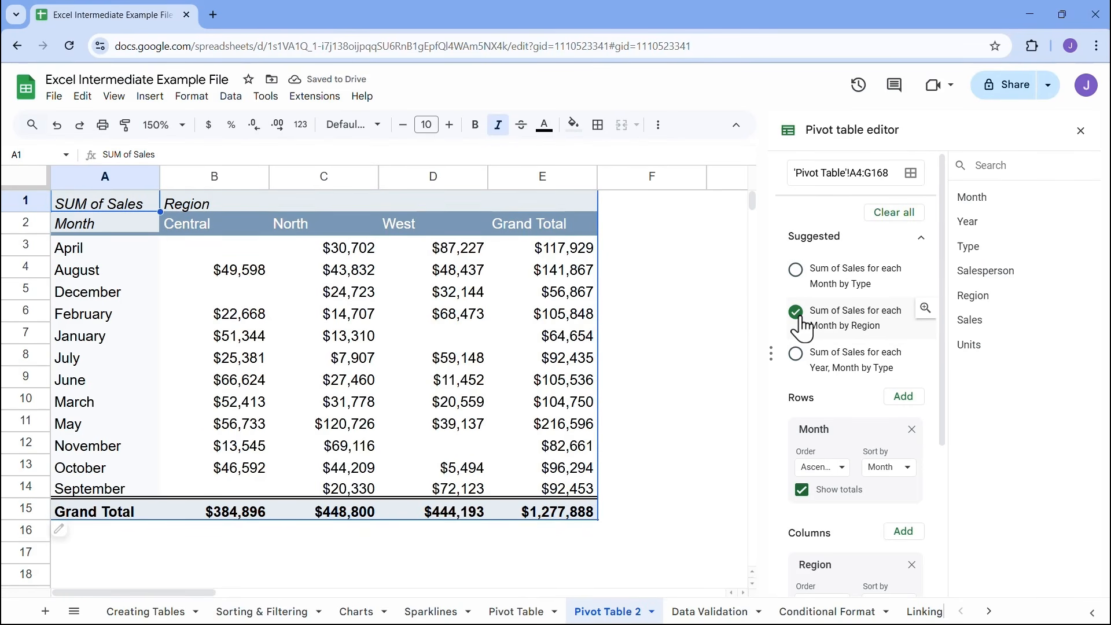
pyautogui.click(801, 360)
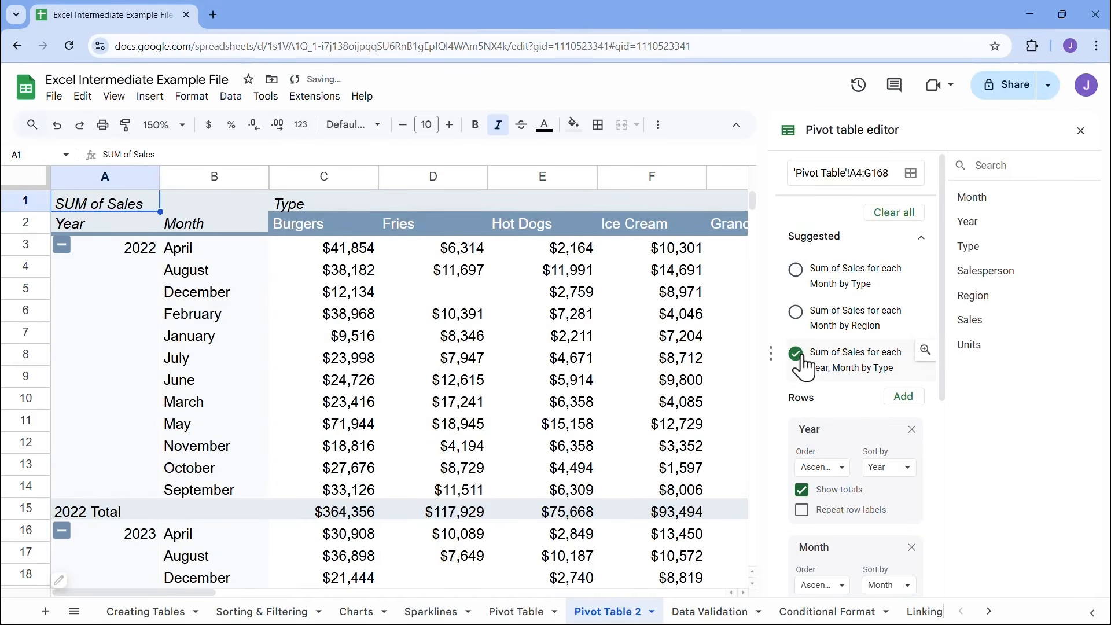
# Clear the pivot table and rebuild it with Salesperson as rows, Sales as summed values and Region as columns
pyautogui.click(898, 213)
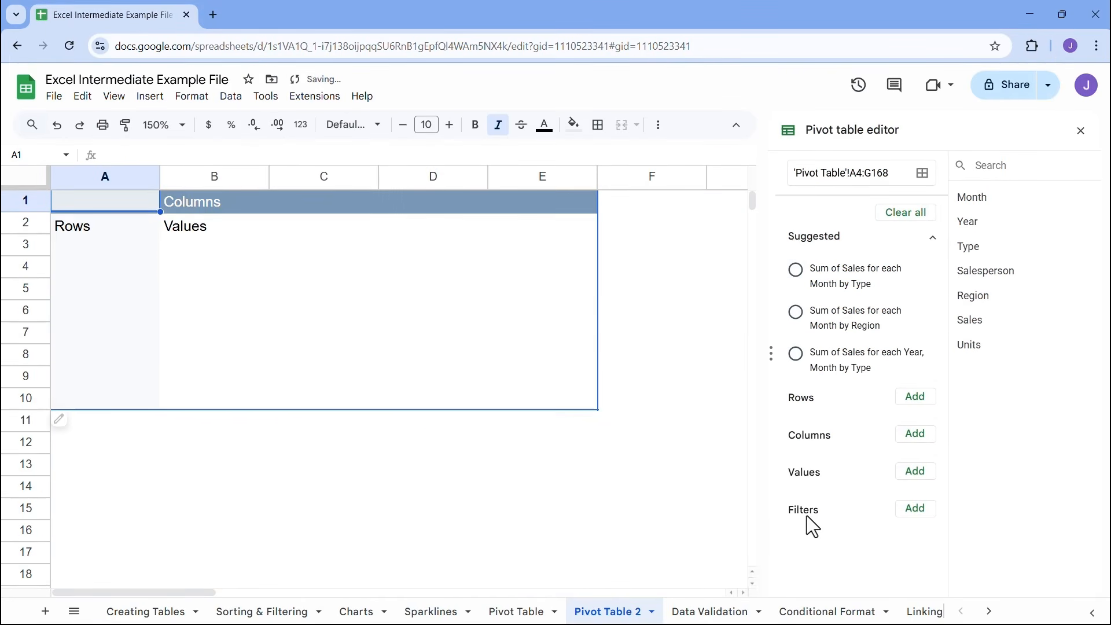
pyautogui.moveTo(998, 270); pyautogui.dragTo(839, 404)
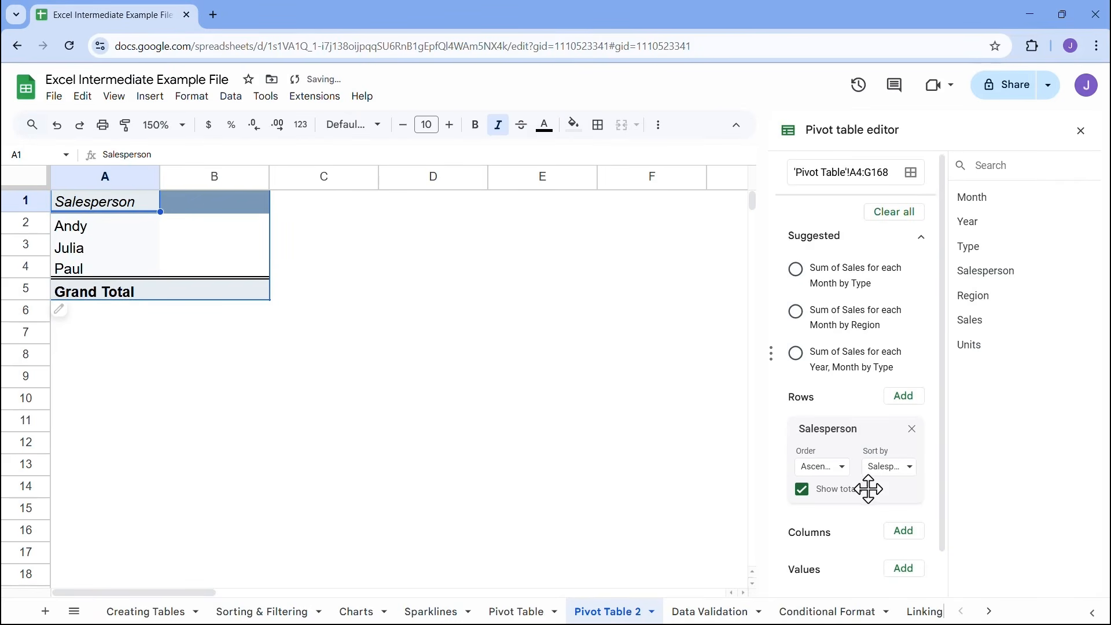
pyautogui.scroll(-1, 885, 510)
pyautogui.click(904, 523)
pyautogui.click(925, 478)
pyautogui.click(907, 474)
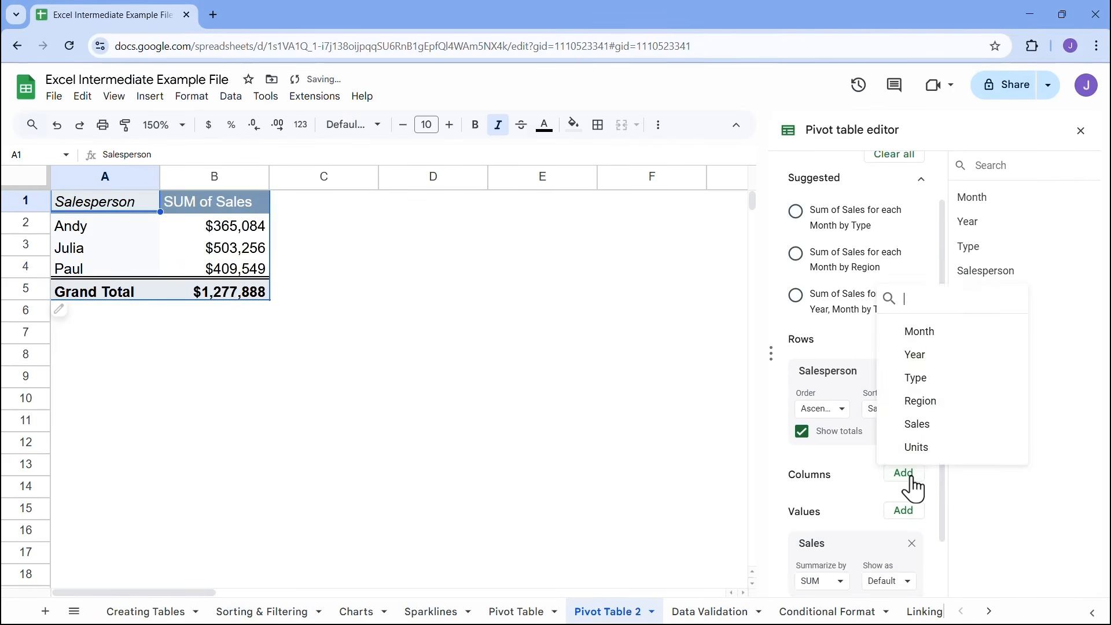
pyautogui.click(937, 409)
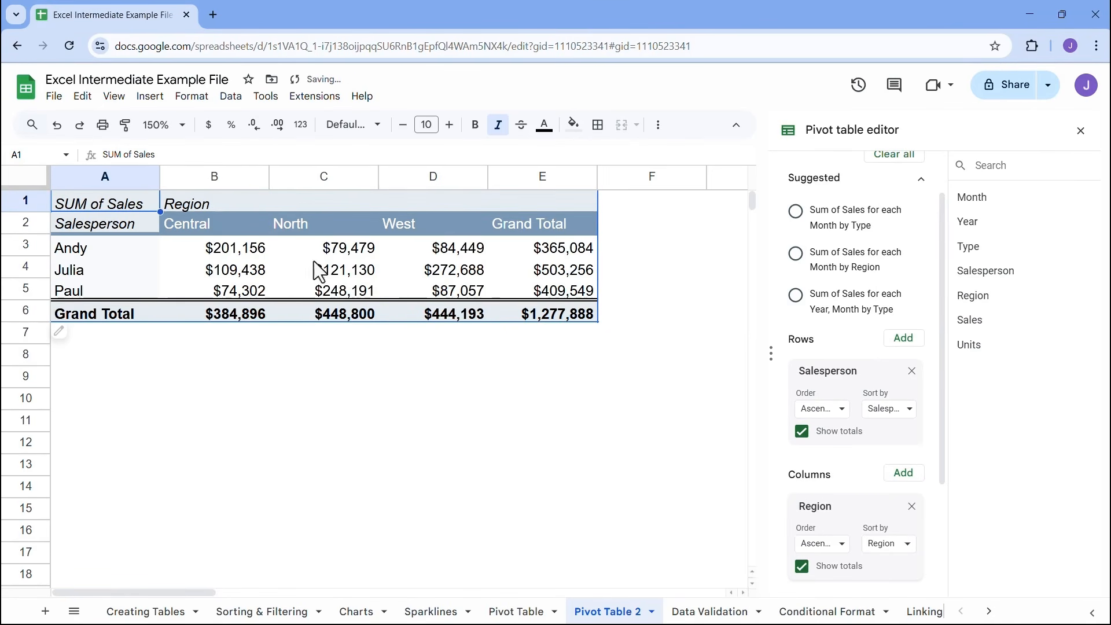
# Add Month as a filter field to the pivot table
pyautogui.scroll(-3, 819, 382)
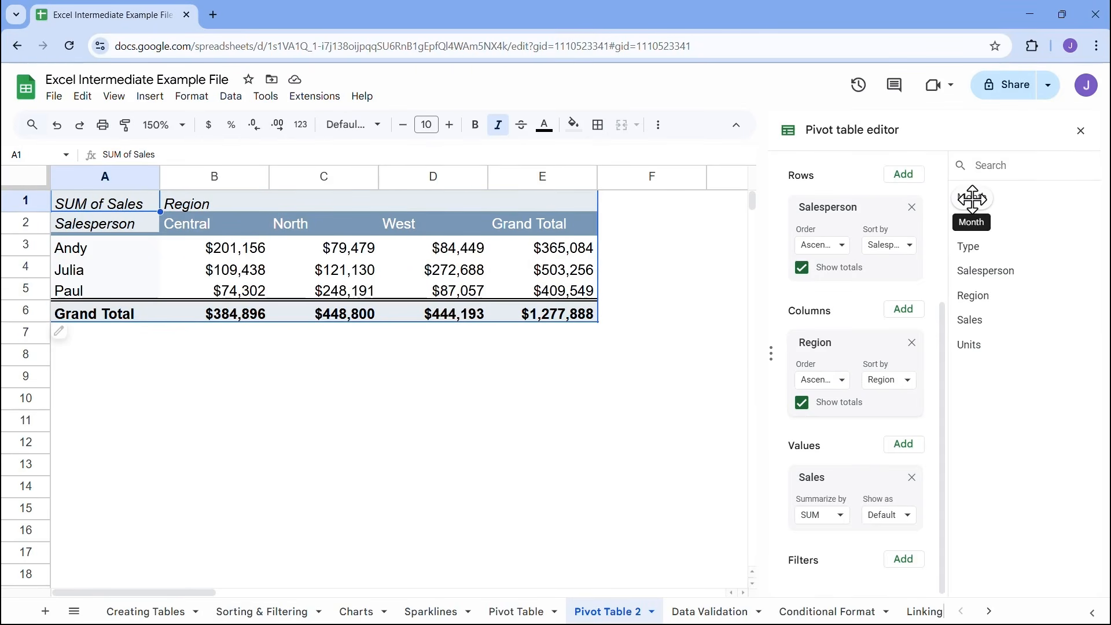
pyautogui.click(904, 559)
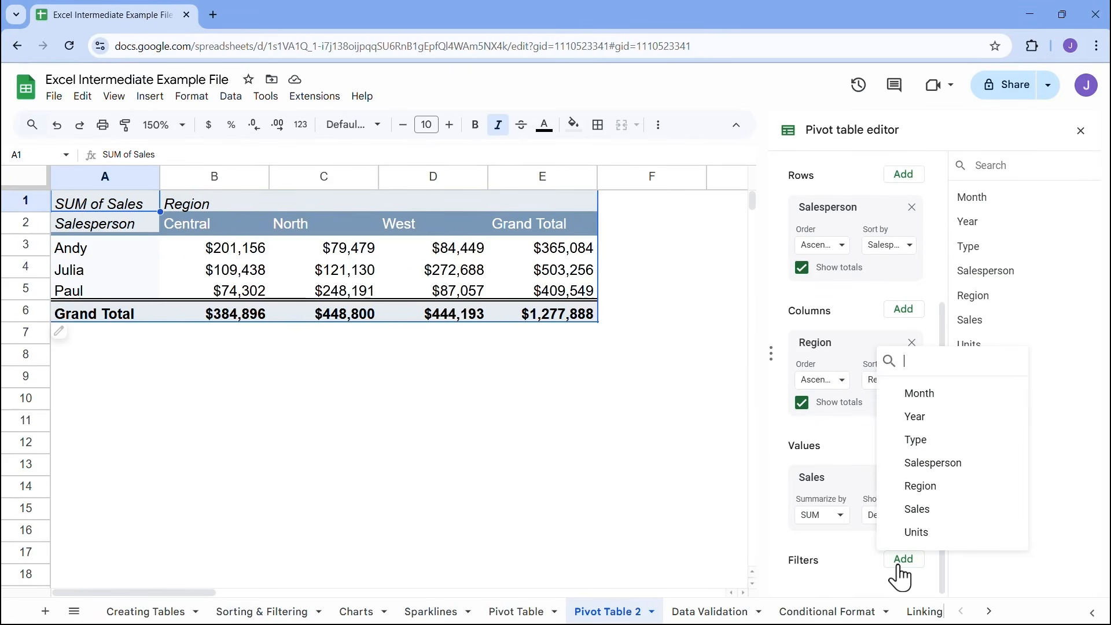
pyautogui.click(940, 399)
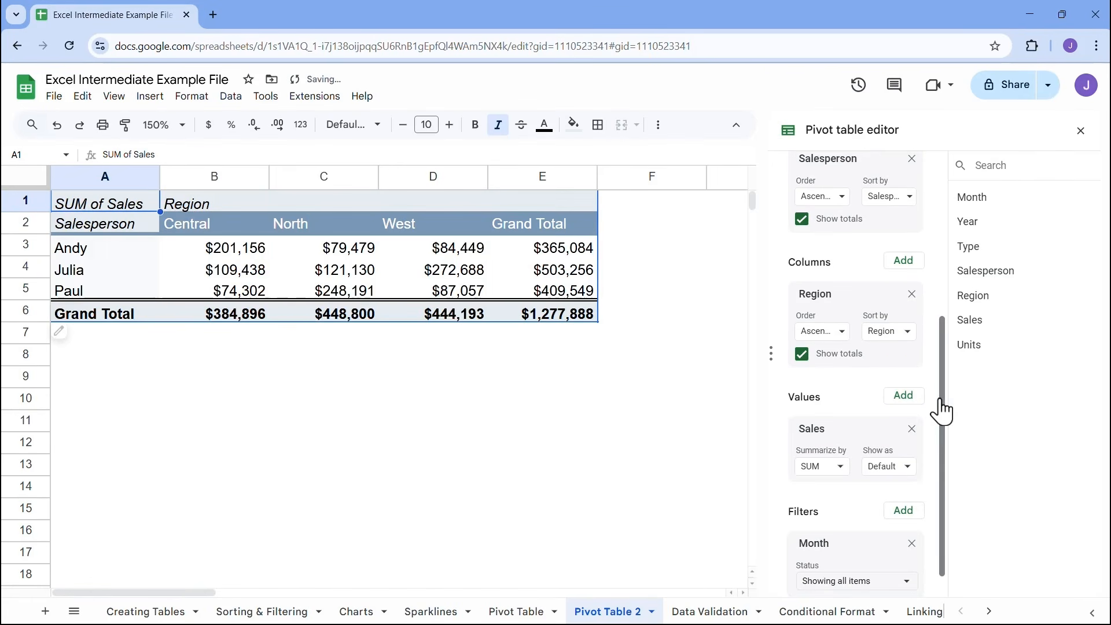
pyautogui.scroll(-1, 758, 523)
pyautogui.scroll(-2, 752, 514)
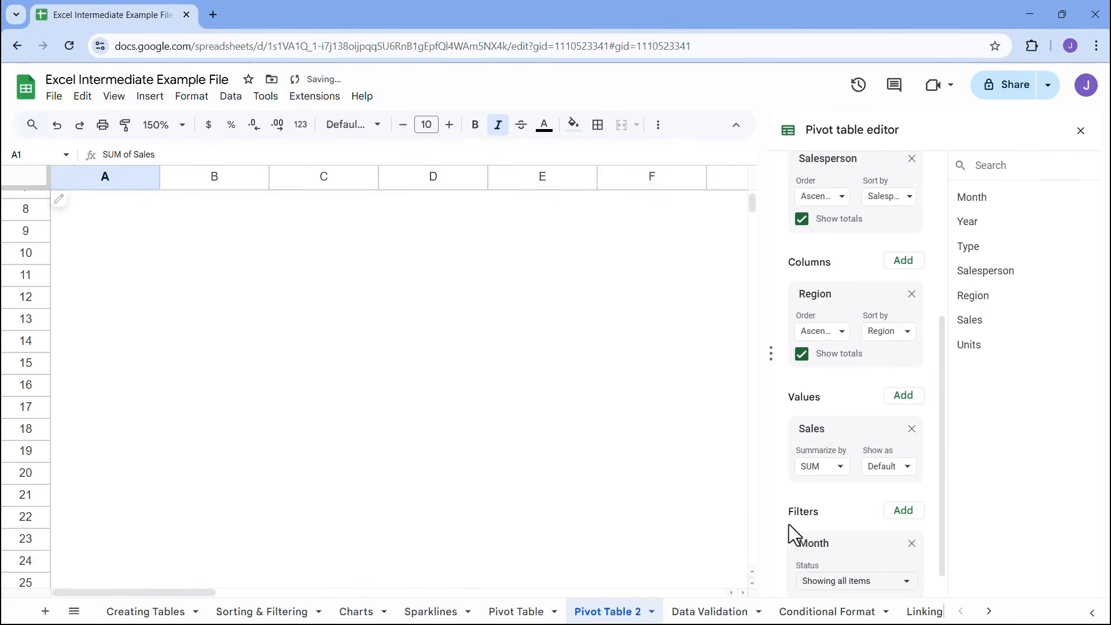
pyautogui.scroll(5, 802, 525)
pyautogui.scroll(3, 584, 445)
pyautogui.scroll(-1, 849, 395)
pyautogui.scroll(-5, 873, 573)
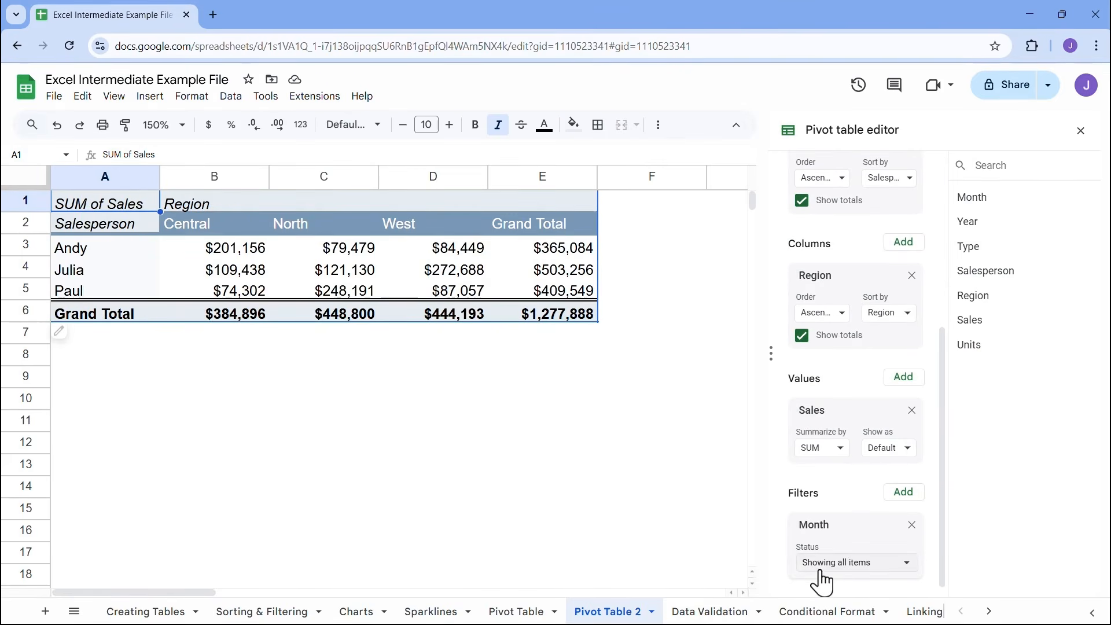
# Filter the pivot table's Month field so that only March is included
pyautogui.click(828, 566)
pyautogui.click(859, 483)
pyautogui.scroll(-3, 943, 523)
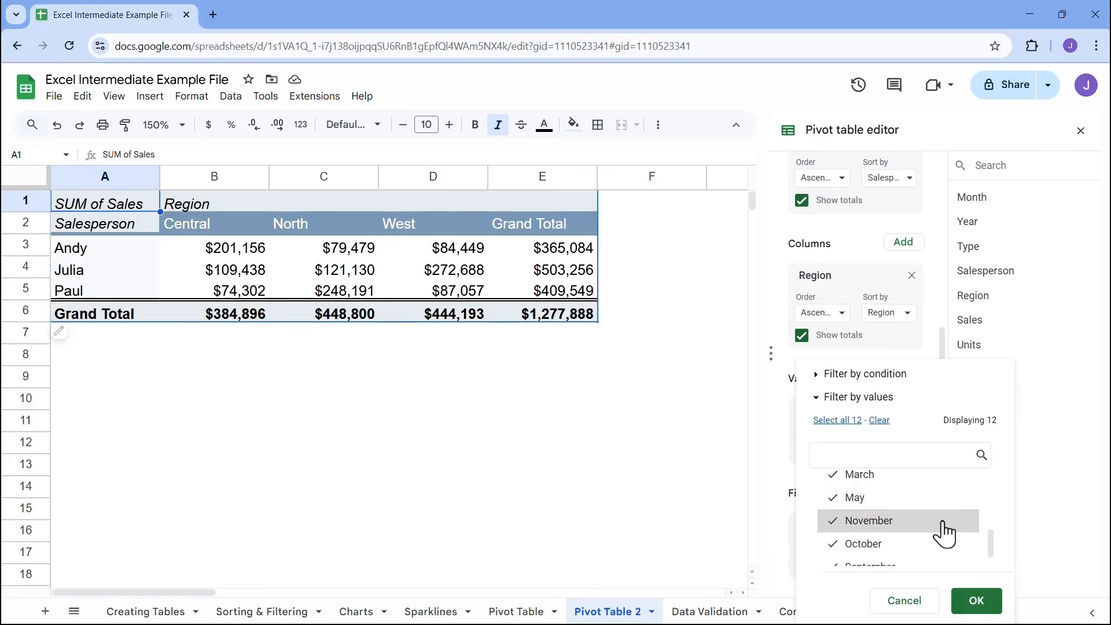
pyautogui.scroll(3, 945, 544)
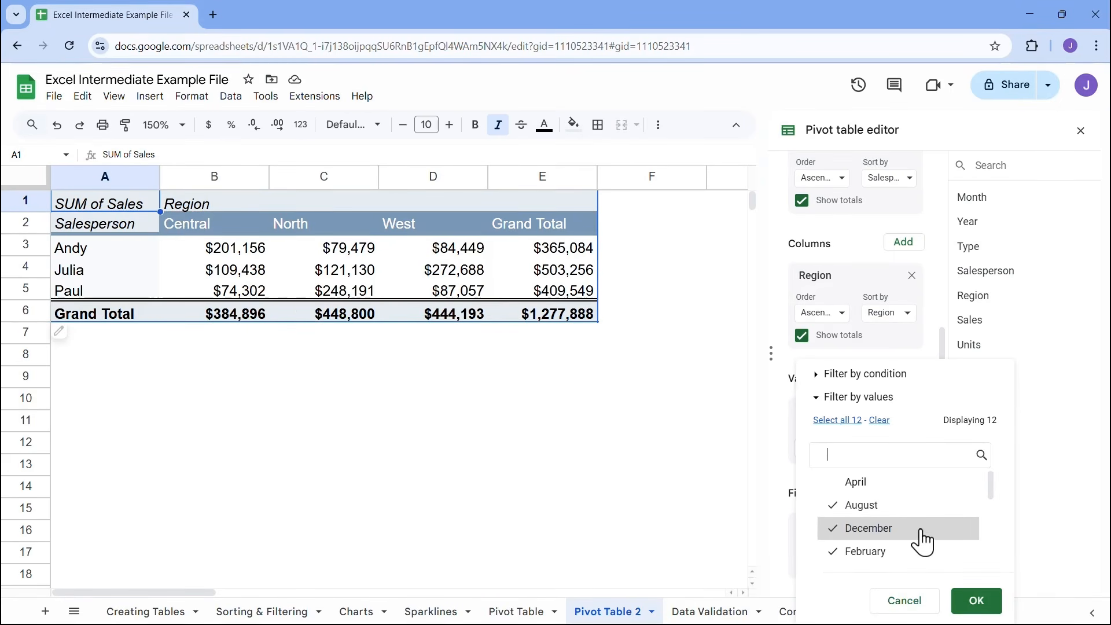
pyautogui.scroll(-4, 923, 543)
pyautogui.scroll(4, 922, 542)
pyautogui.scroll(-4, 923, 543)
pyautogui.scroll(4, 922, 542)
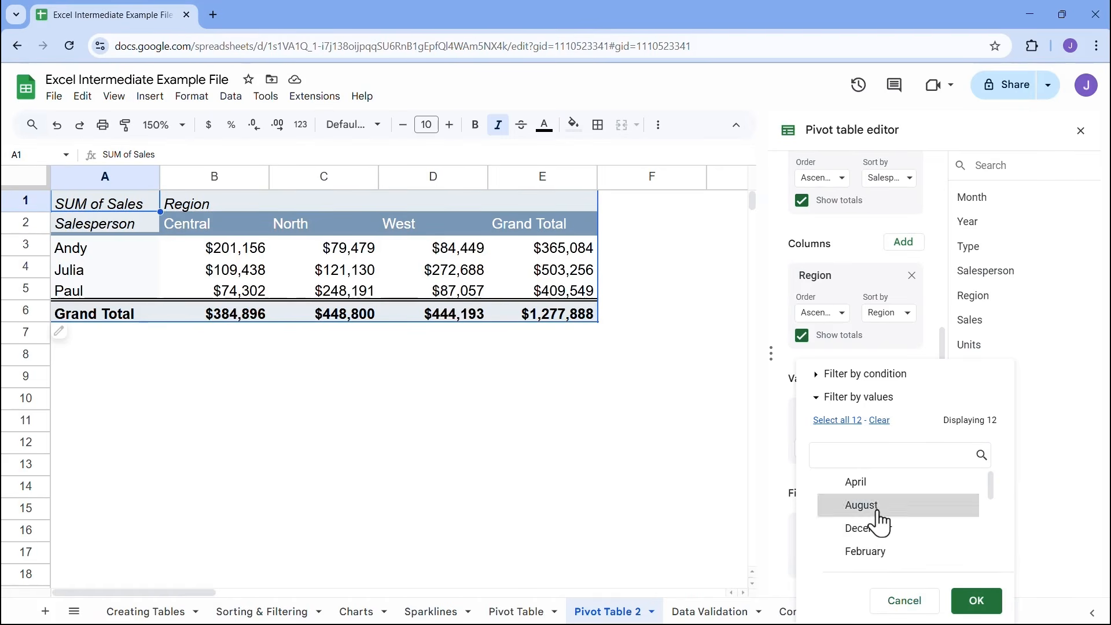
pyautogui.scroll(-3, 880, 521)
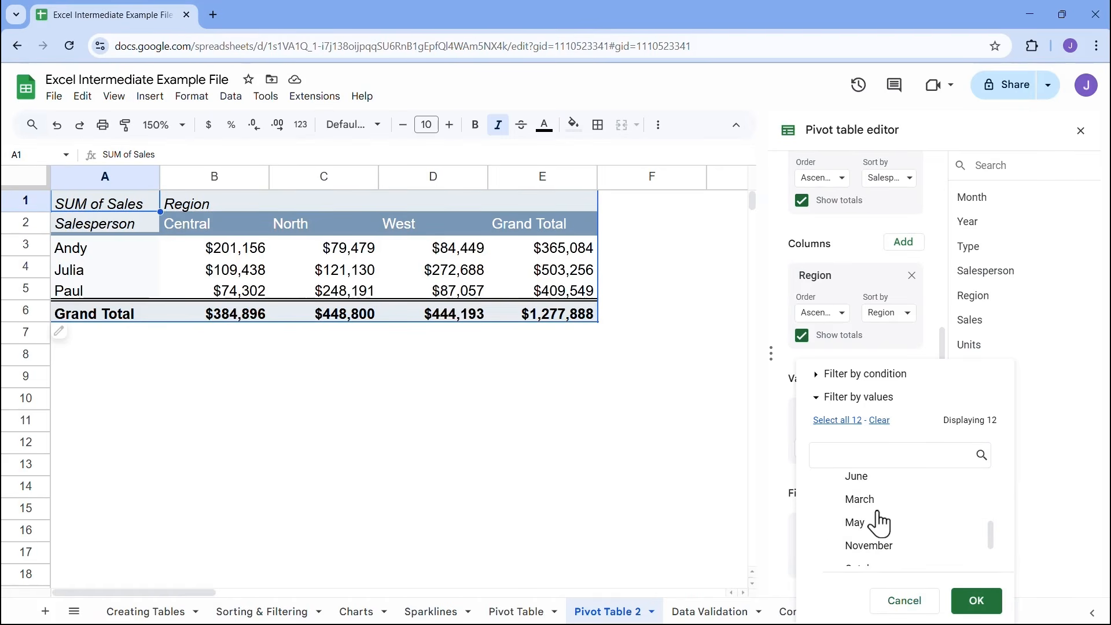
pyautogui.click(976, 600)
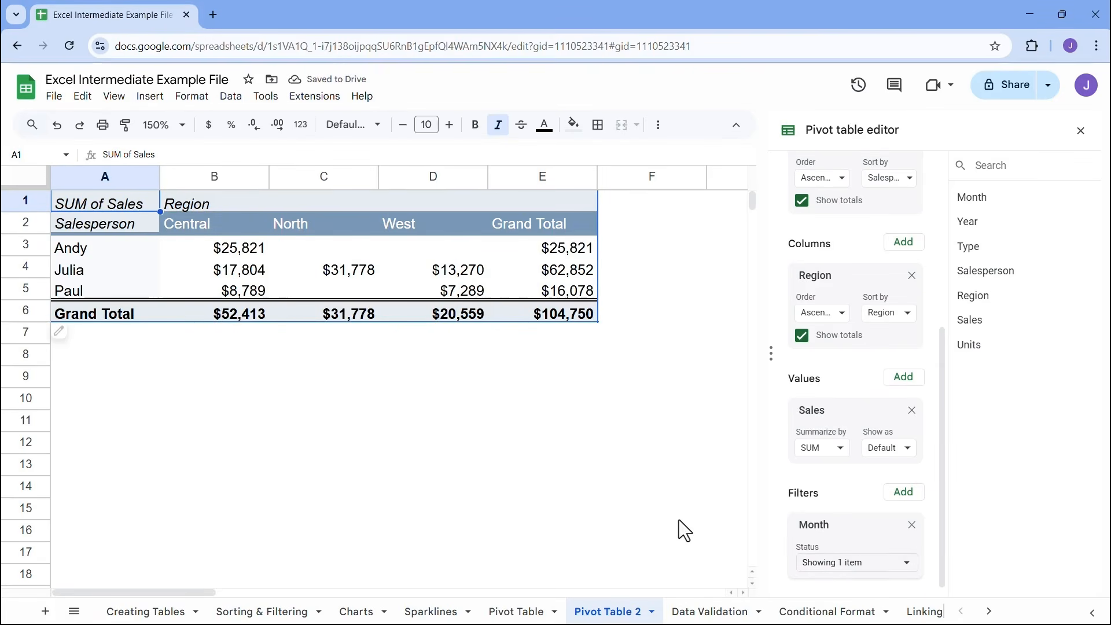
# Include May along with March in the Month filter, and remove the Month filter from the pivot table
pyautogui.click(818, 564)
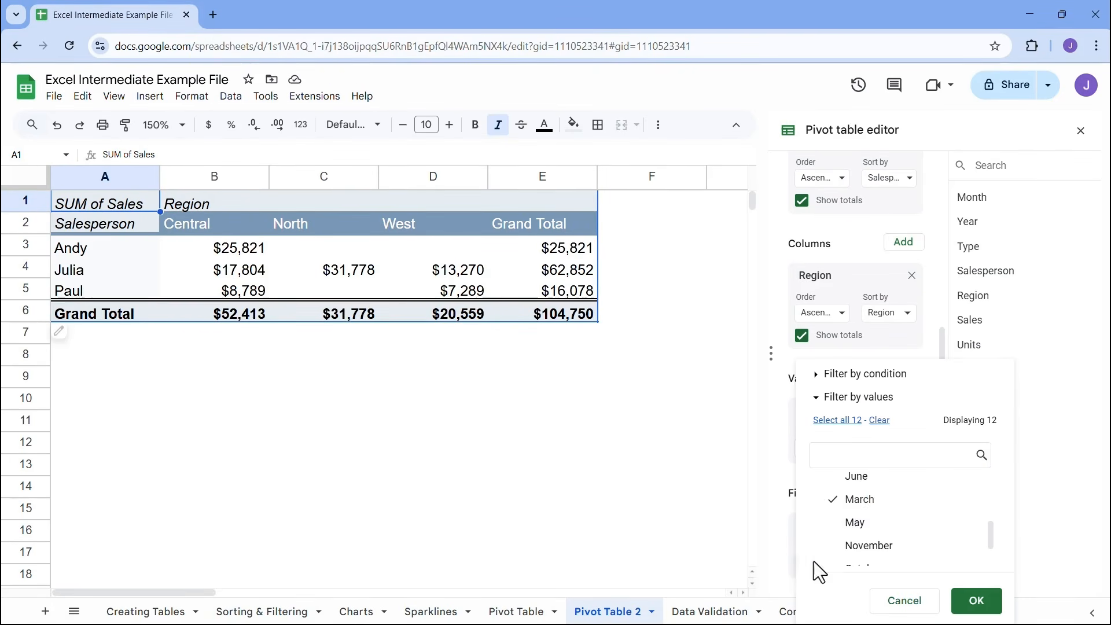
pyautogui.click(861, 524)
pyautogui.click(977, 608)
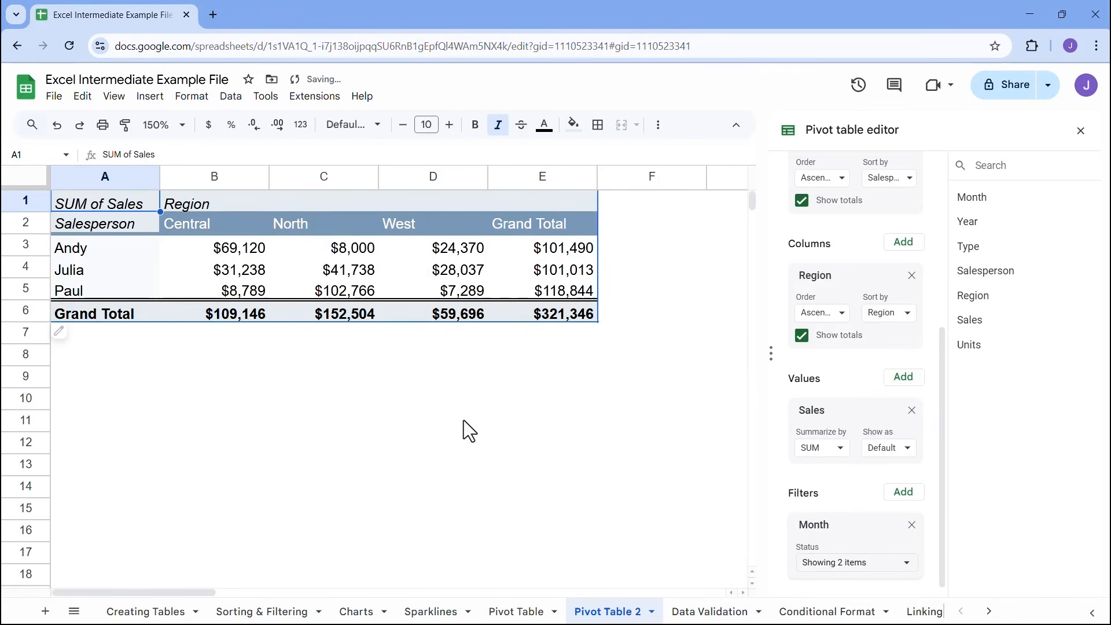
pyautogui.click(911, 525)
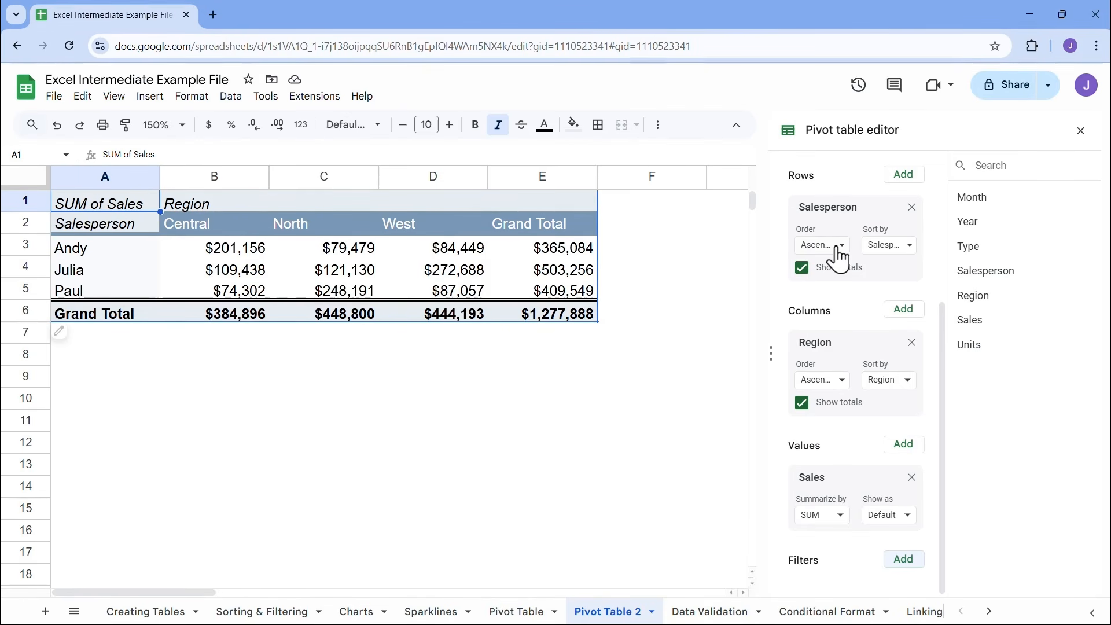
# Switch the pivot table's Region columns to descending order and back to ascending
pyautogui.click(841, 382)
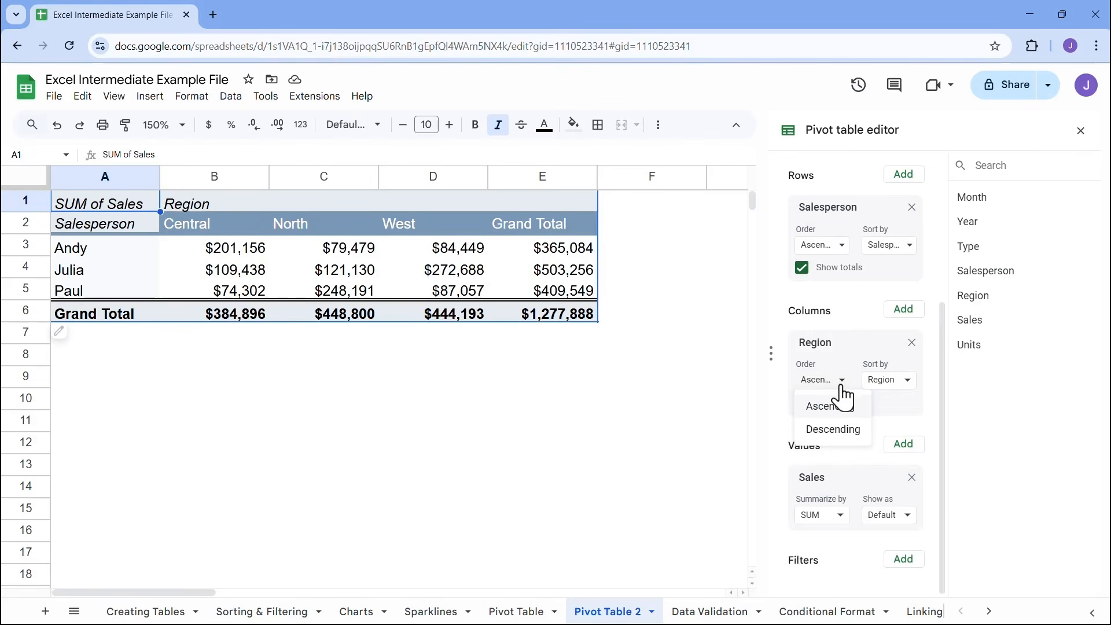
pyautogui.click(832, 435)
pyautogui.click(840, 381)
pyautogui.click(840, 406)
# Try sorting the Region columns by SUM of Sales using the Grand Total, and restore sorting by Region
pyautogui.click(906, 381)
pyautogui.click(900, 431)
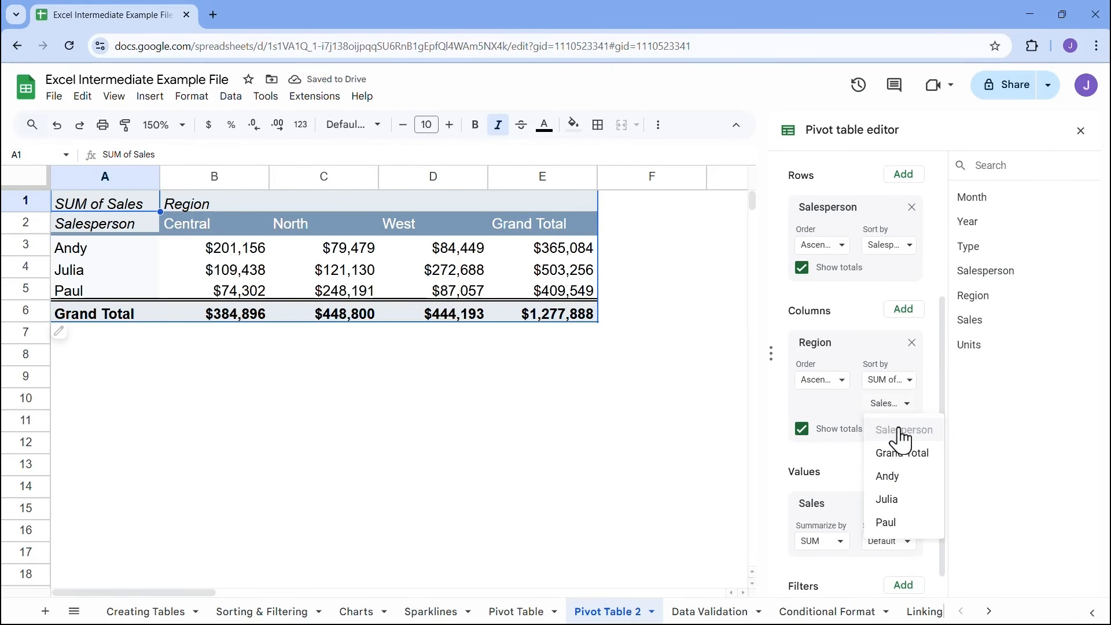
pyautogui.click(902, 453)
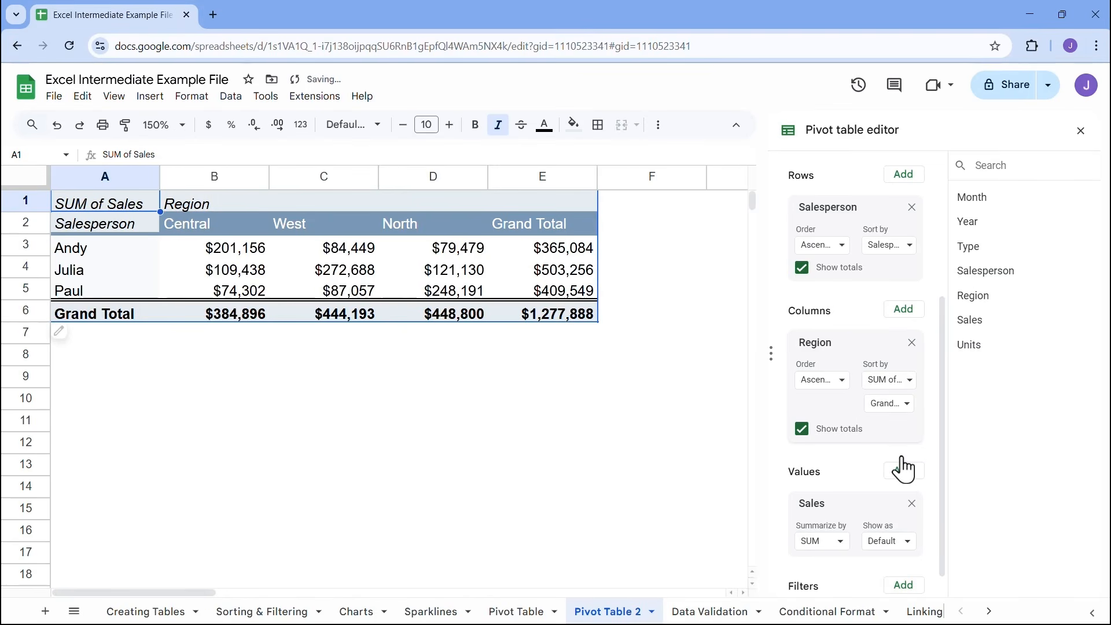
pyautogui.click(906, 381)
pyautogui.click(906, 429)
pyautogui.click(905, 382)
pyautogui.click(898, 408)
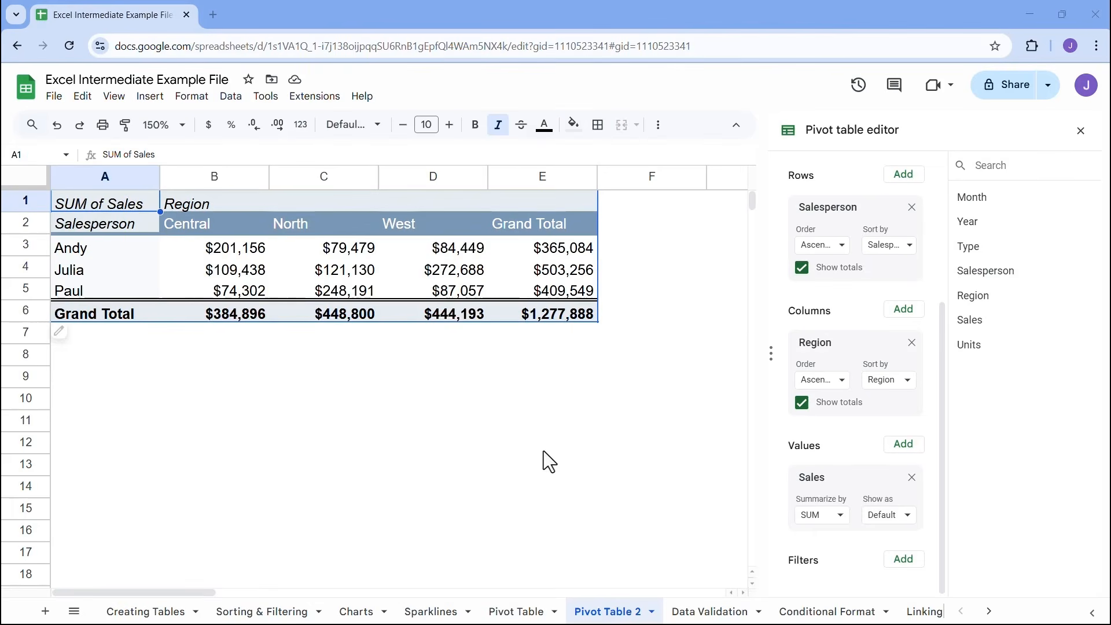
# Open the Data Validation sheet and enter a credit score of 1000 for the first customer in B6
pyautogui.click(718, 613)
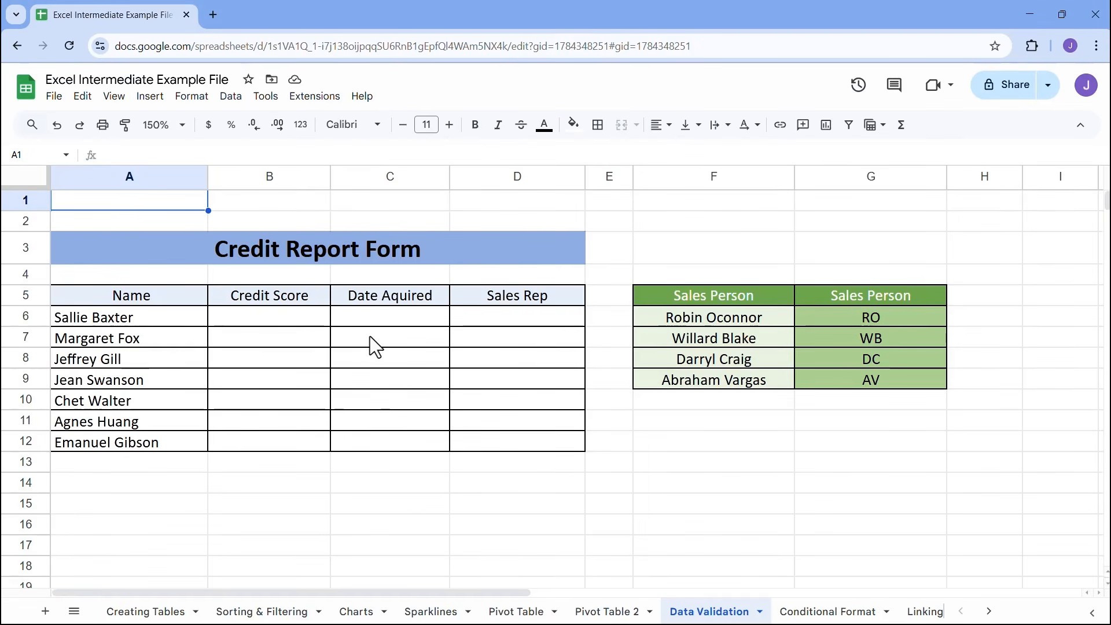
pyautogui.click(161, 317)
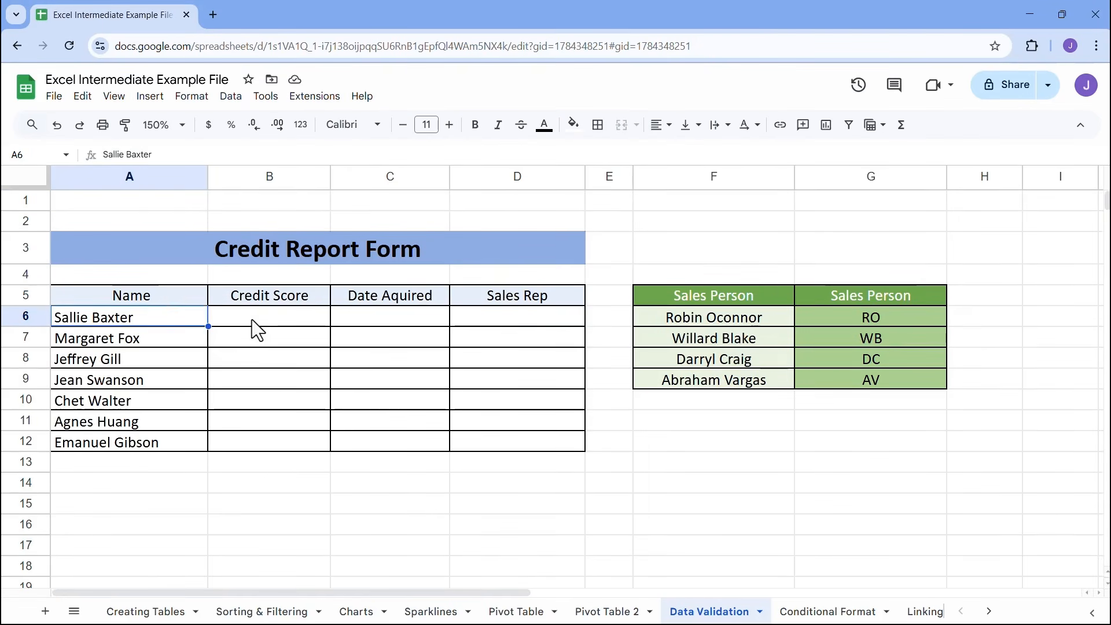
pyautogui.click(251, 320)
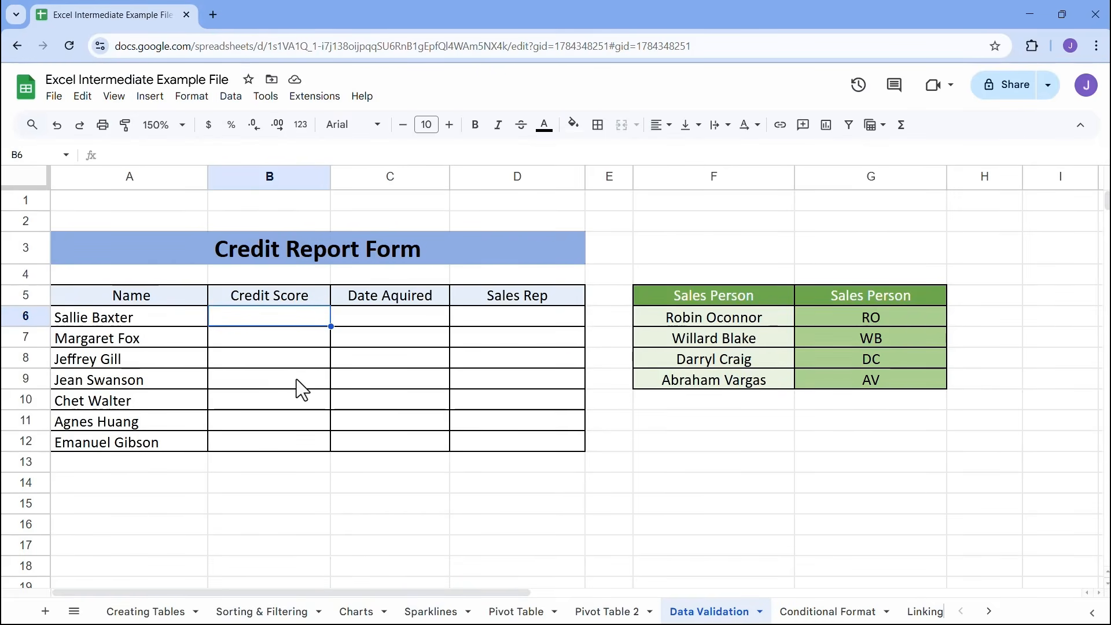
pyautogui.write('1000')
pyautogui.press('Tab')
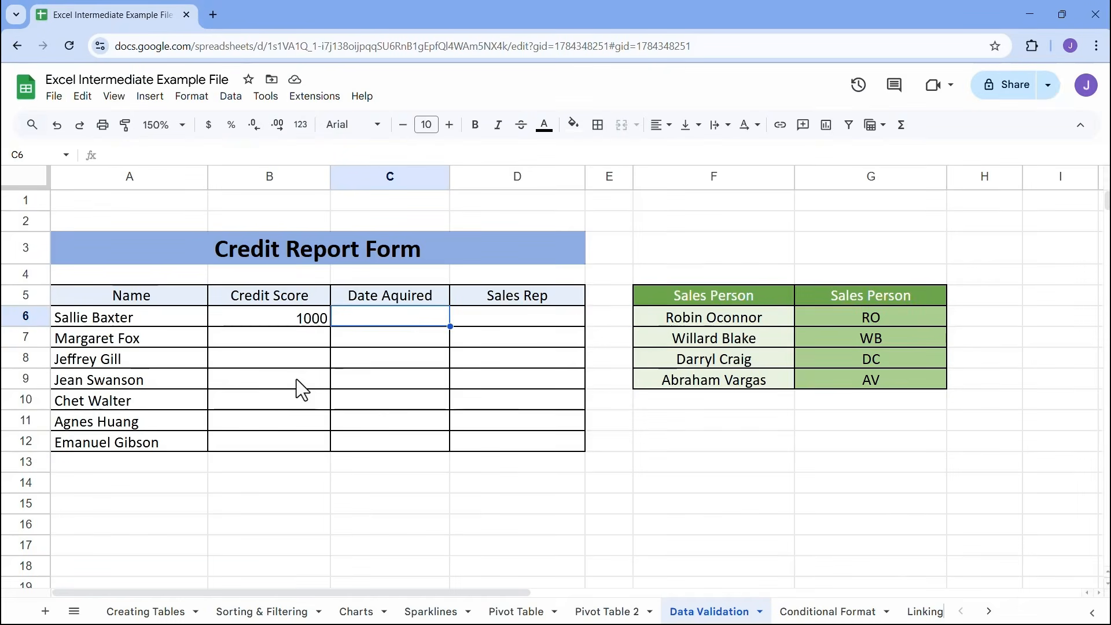
# Enter the date 2/5/2025 in C6 and a shortened sales rep name in D6 of the credit report form
pyautogui.write('2/')
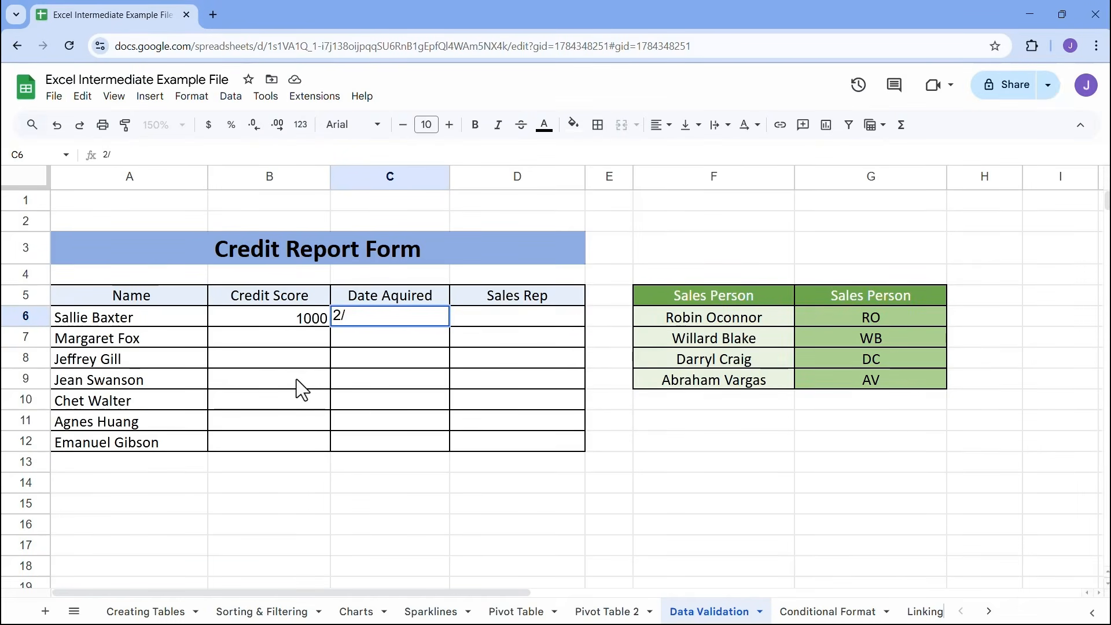
pyautogui.write('5/2025')
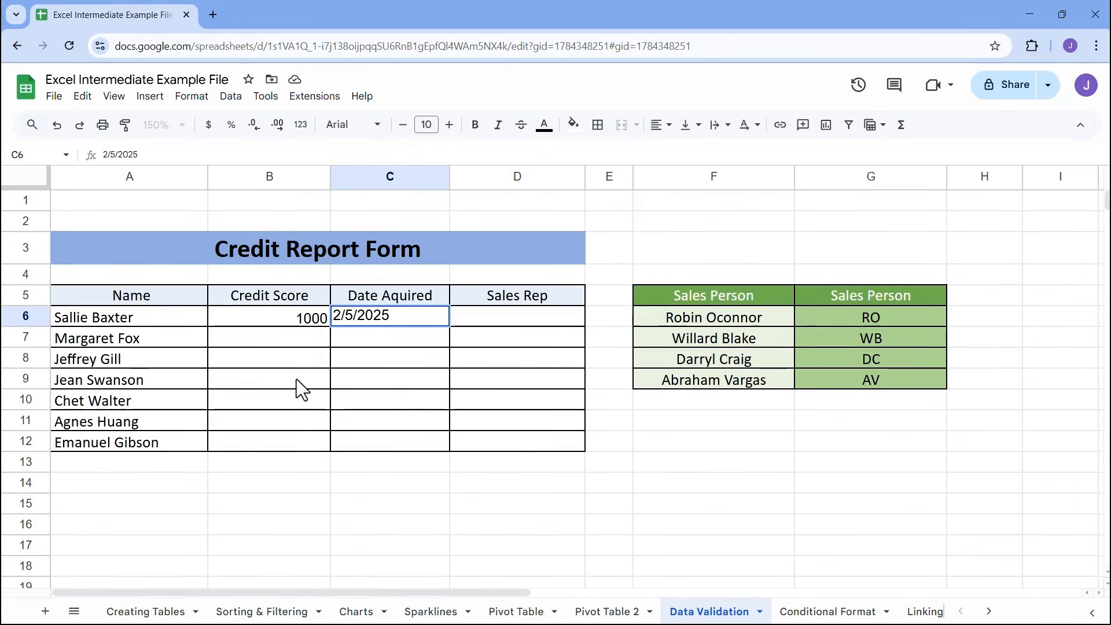
pyautogui.press('Tab')
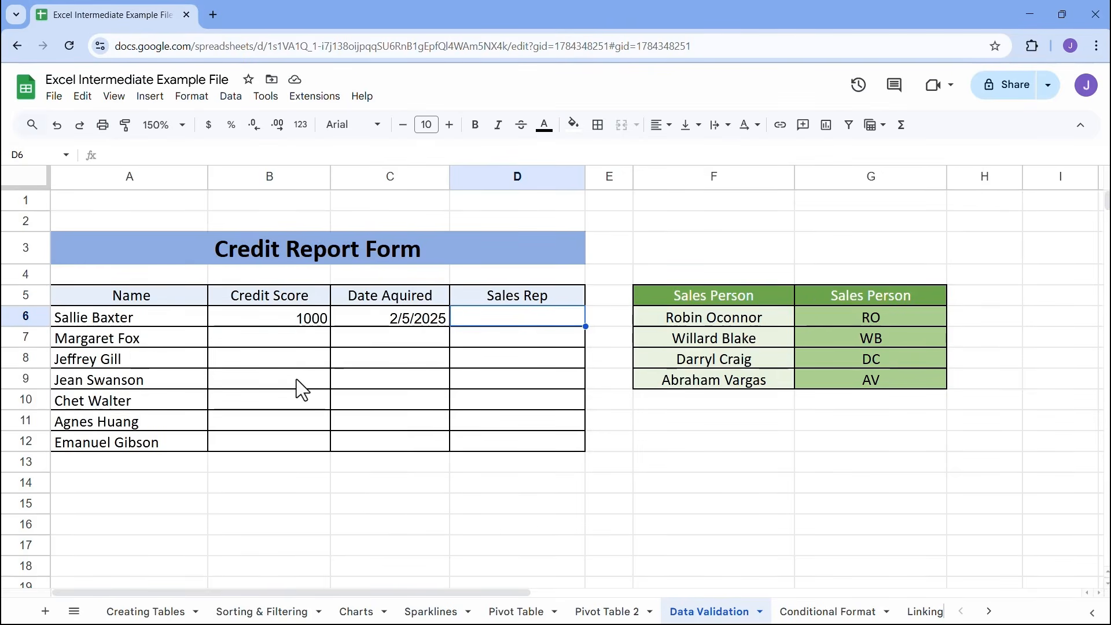
pyautogui.write('Rob')
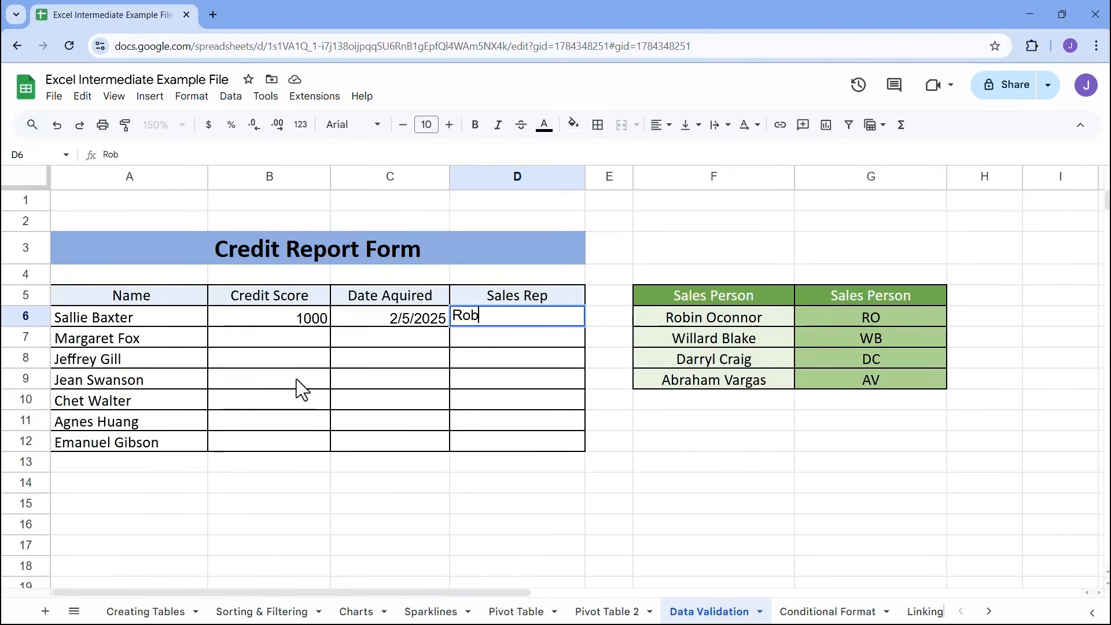
pyautogui.click(376, 378)
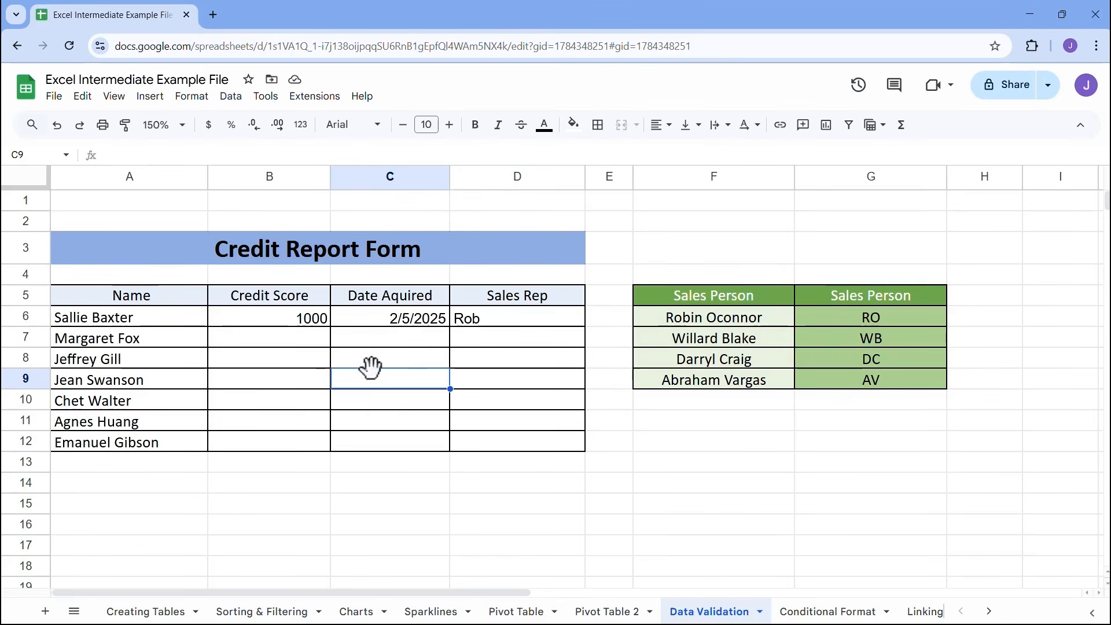
# Review the sample credit score, date and sales rep entries, and clear them from B6:D6
pyautogui.click(301, 326)
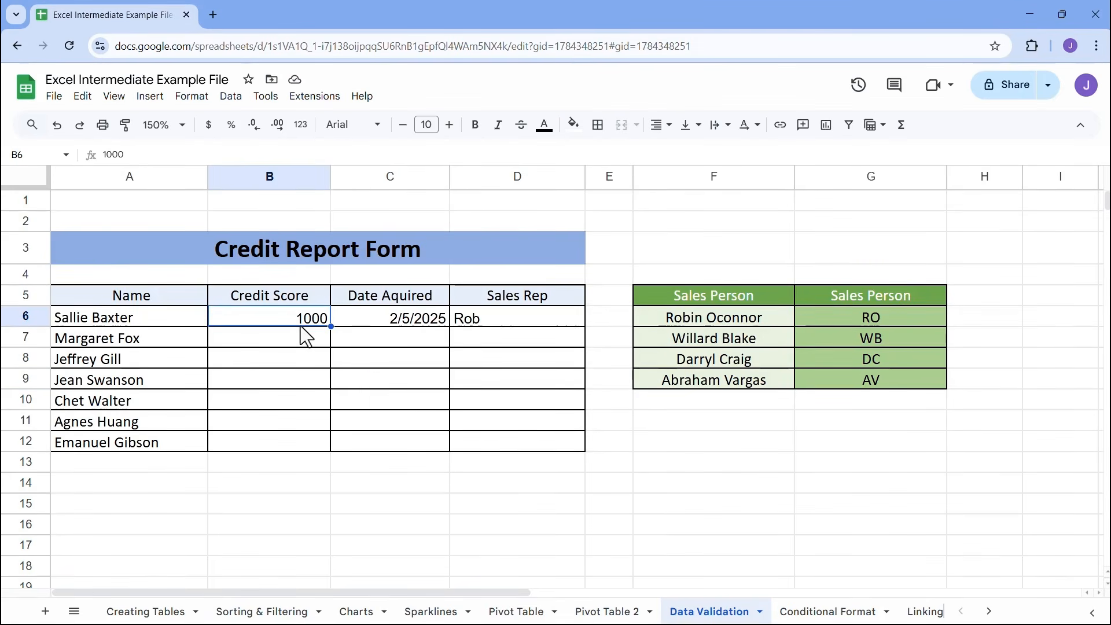
pyautogui.click(405, 322)
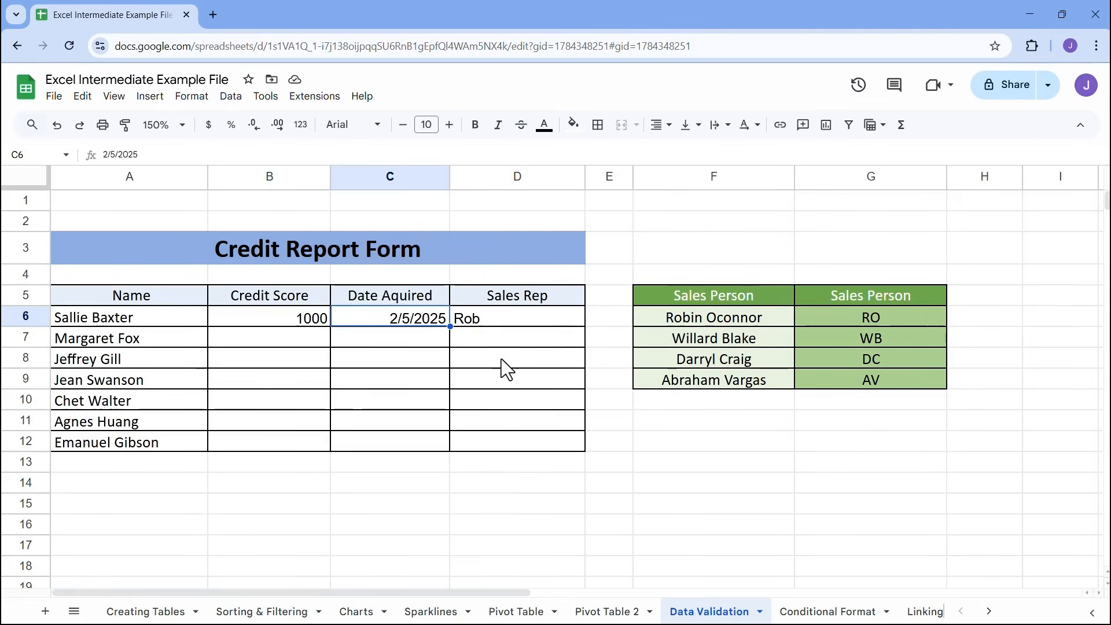
pyautogui.click(522, 318)
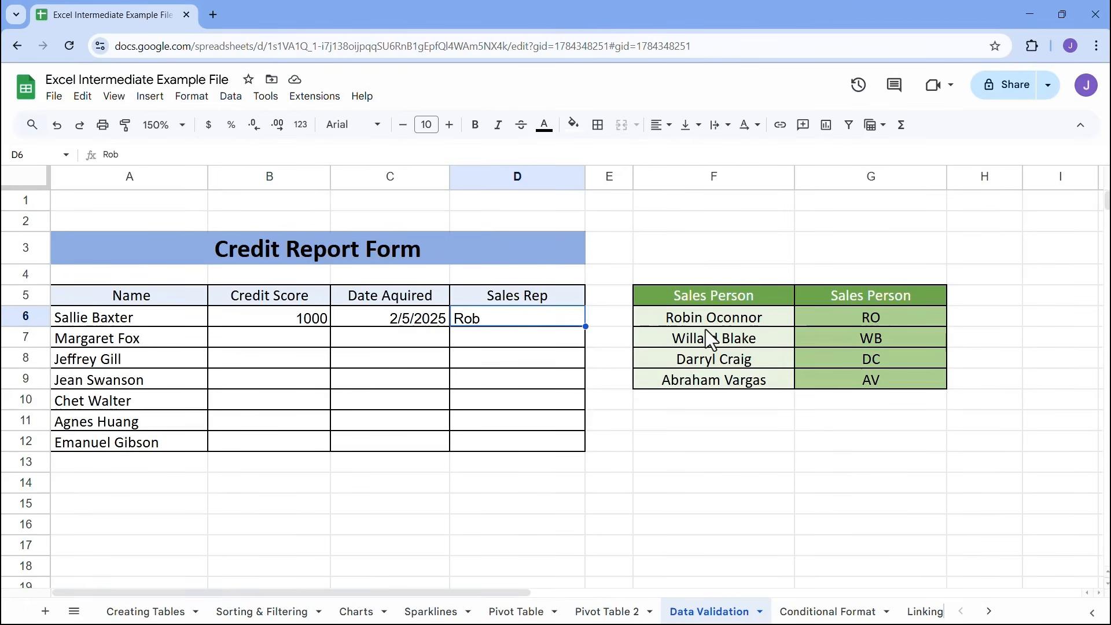
pyautogui.moveTo(281, 314); pyautogui.dragTo(487, 317)
pyautogui.press('Delete')
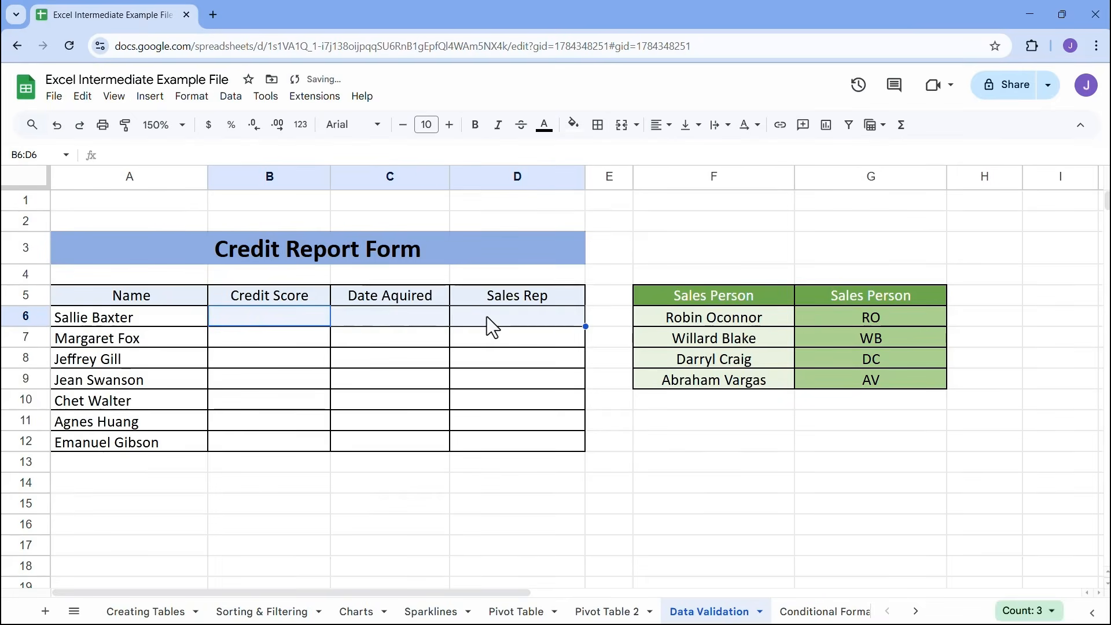
# Add a new data validation rule to the Credit Score cells B6:B12
pyautogui.click(256, 315)
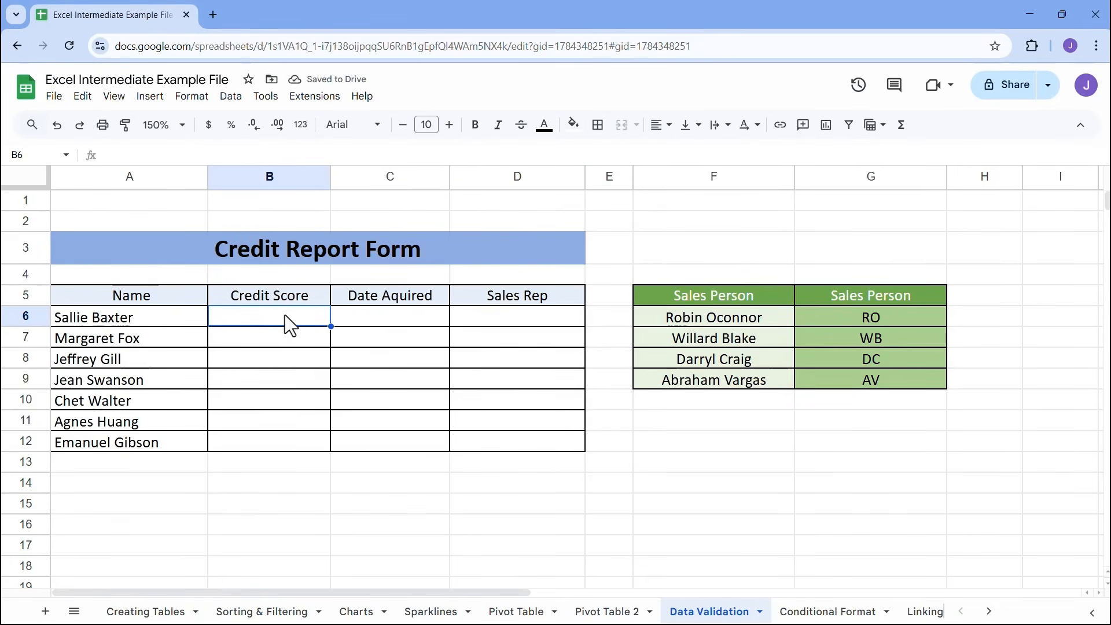
pyautogui.moveTo(286, 315); pyautogui.dragTo(280, 439)
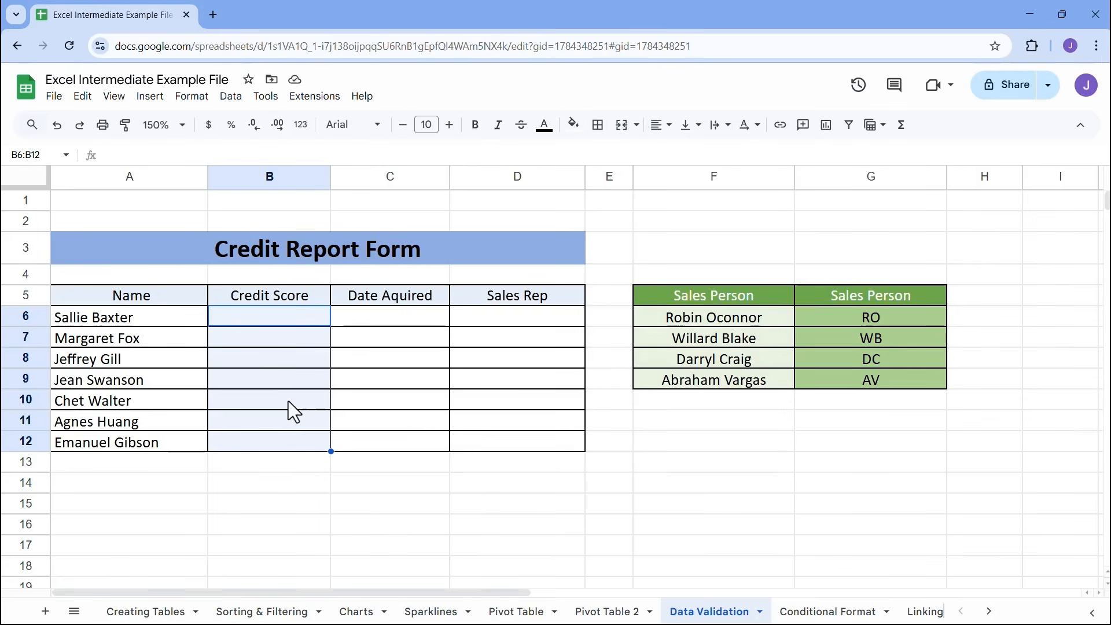
pyautogui.click(231, 97)
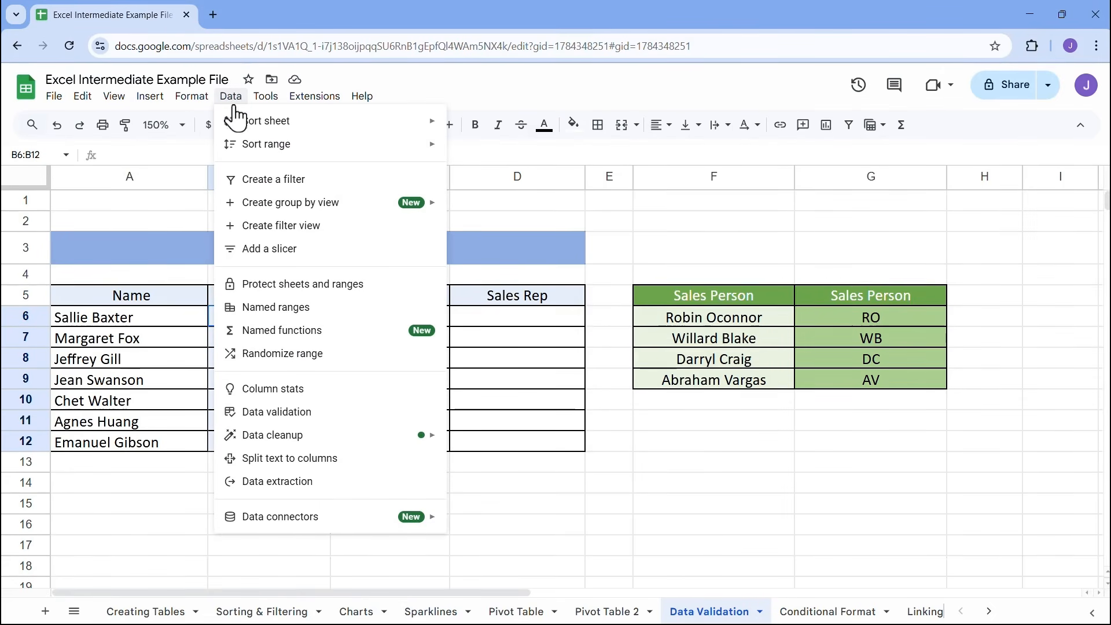
pyautogui.click(246, 410)
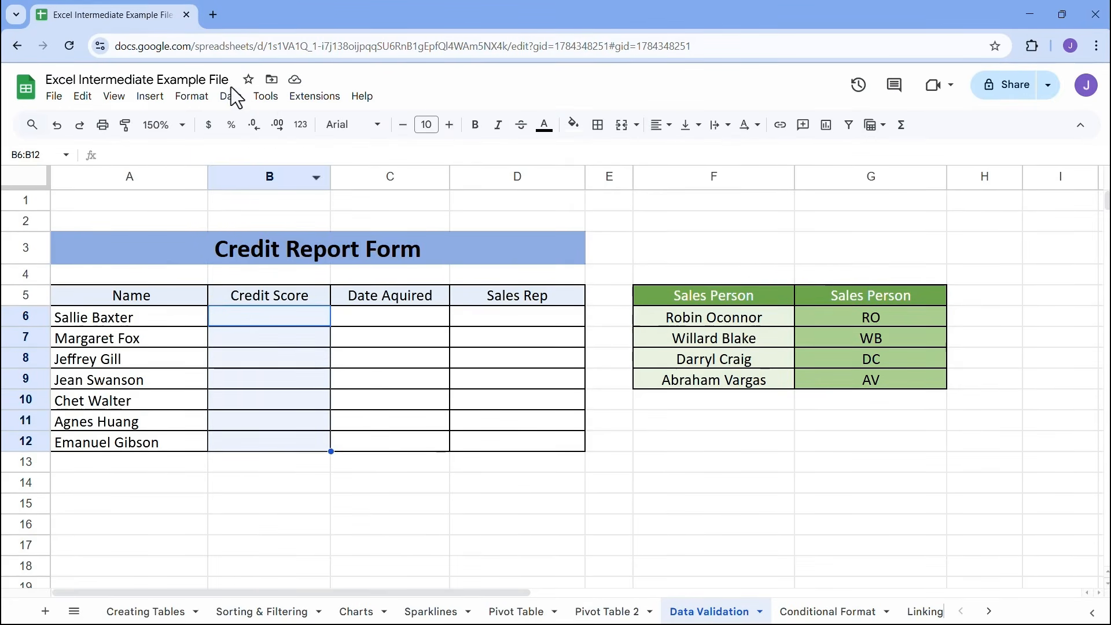
pyautogui.click(230, 101)
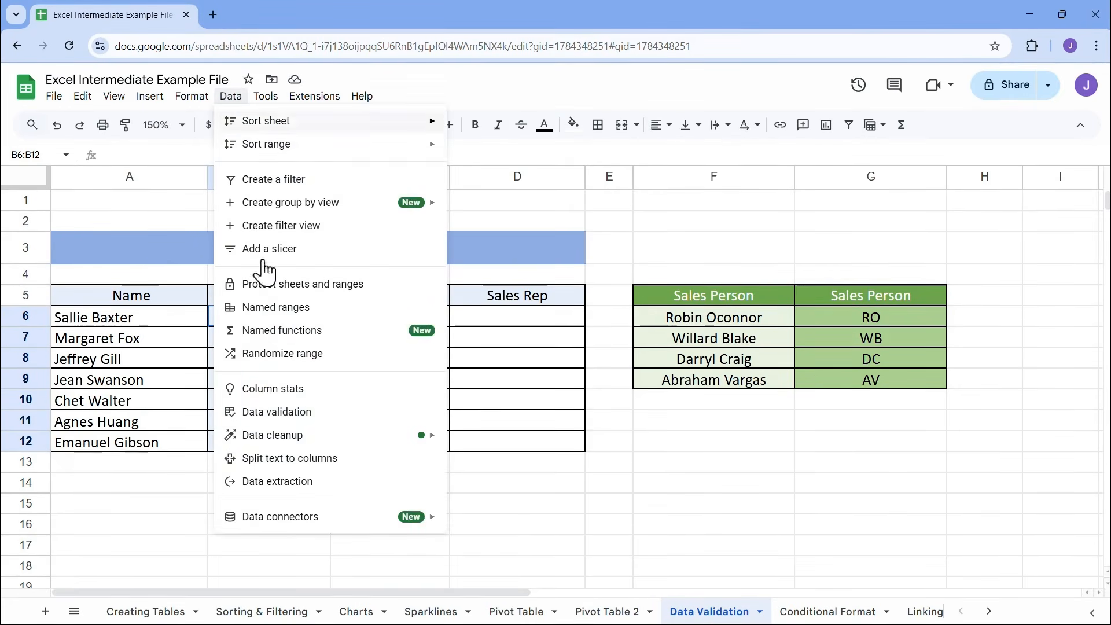
pyautogui.click(266, 414)
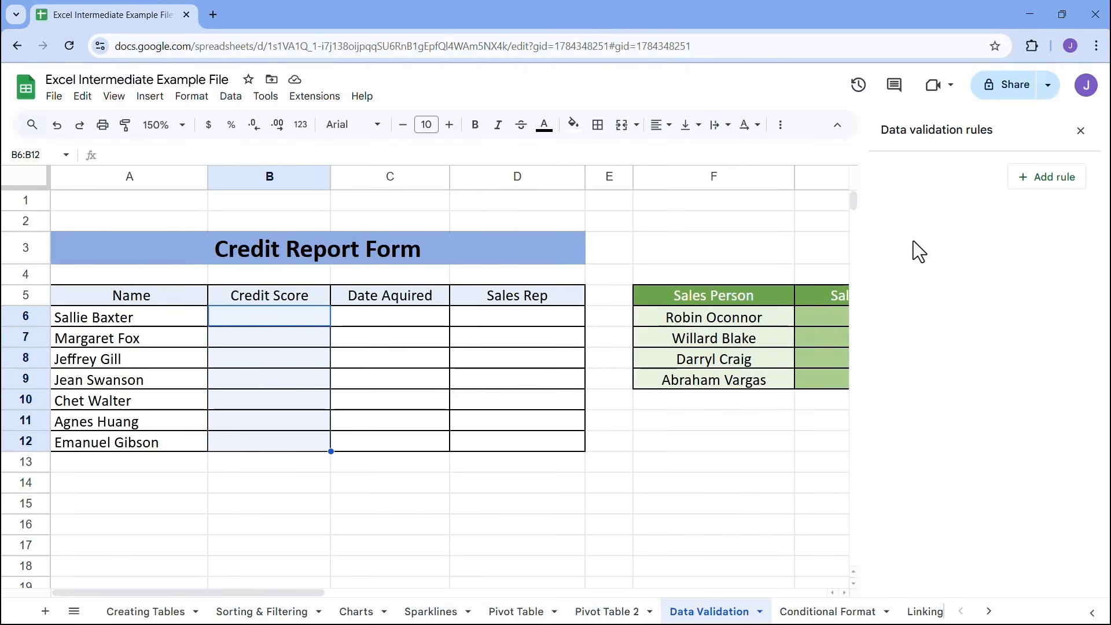
pyautogui.click(1049, 177)
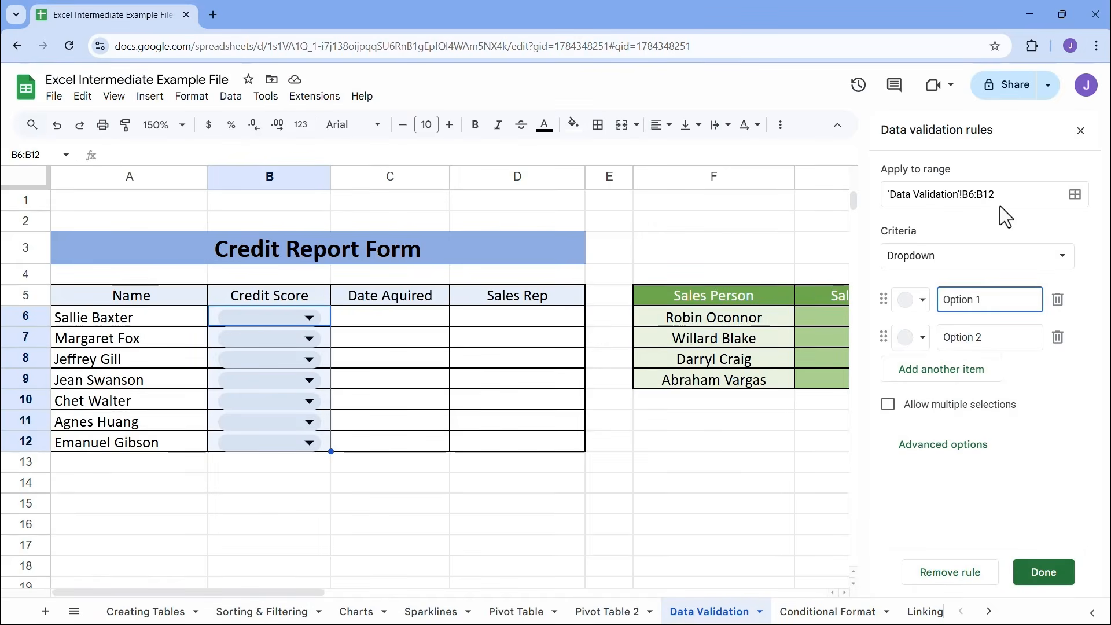
# Review the available criteria types for the Credit Score validation rule
pyautogui.click(1061, 258)
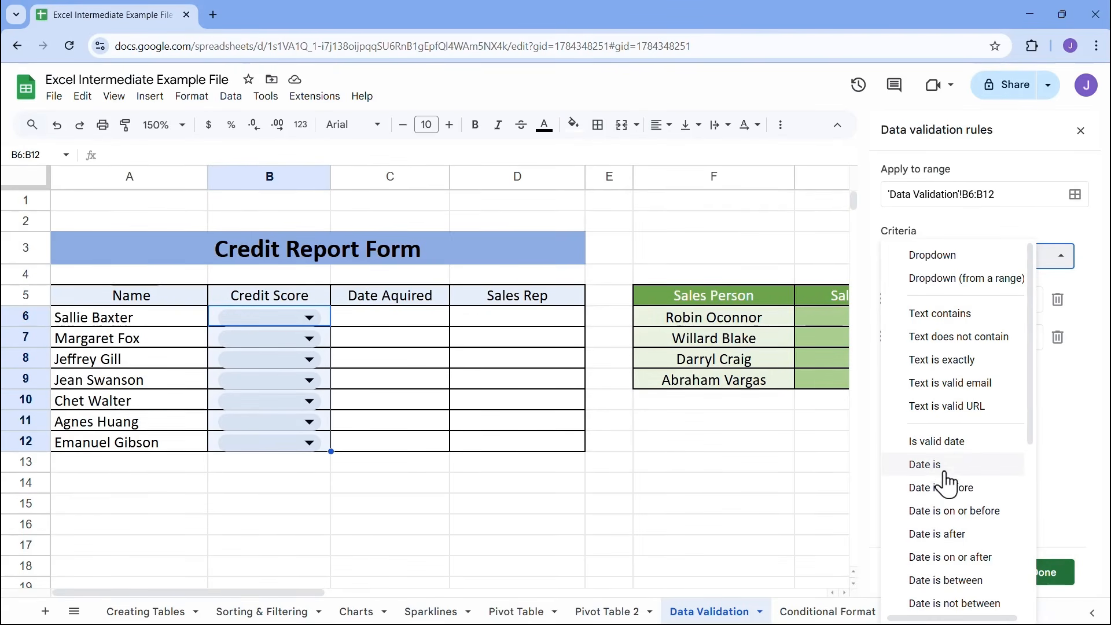
pyautogui.scroll(-1, 949, 499)
pyautogui.scroll(-2, 947, 498)
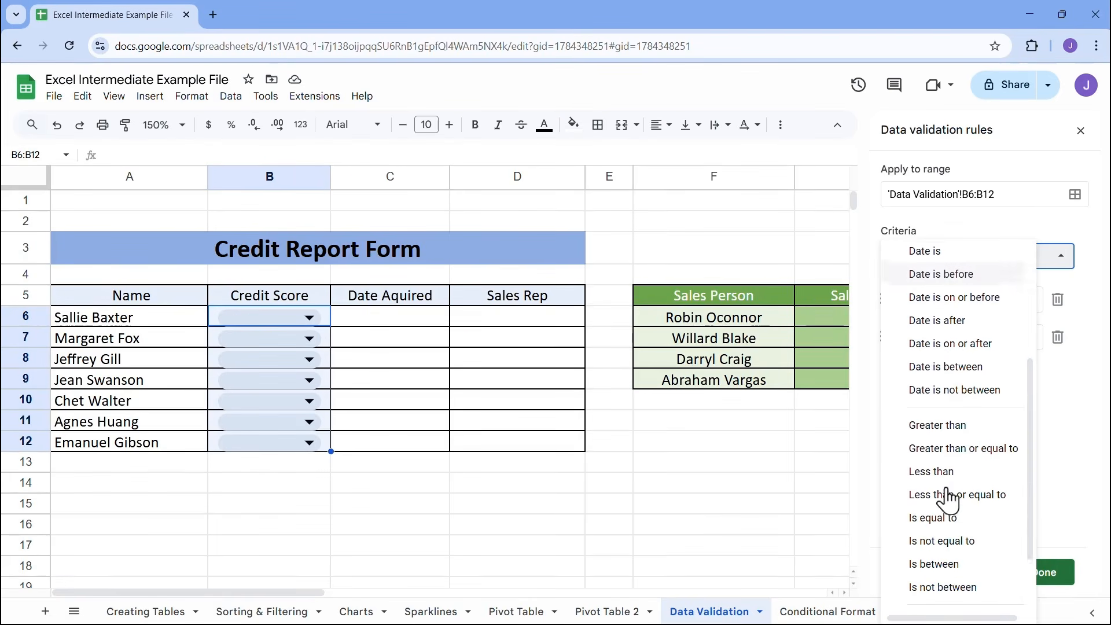
pyautogui.scroll(-1, 949, 495)
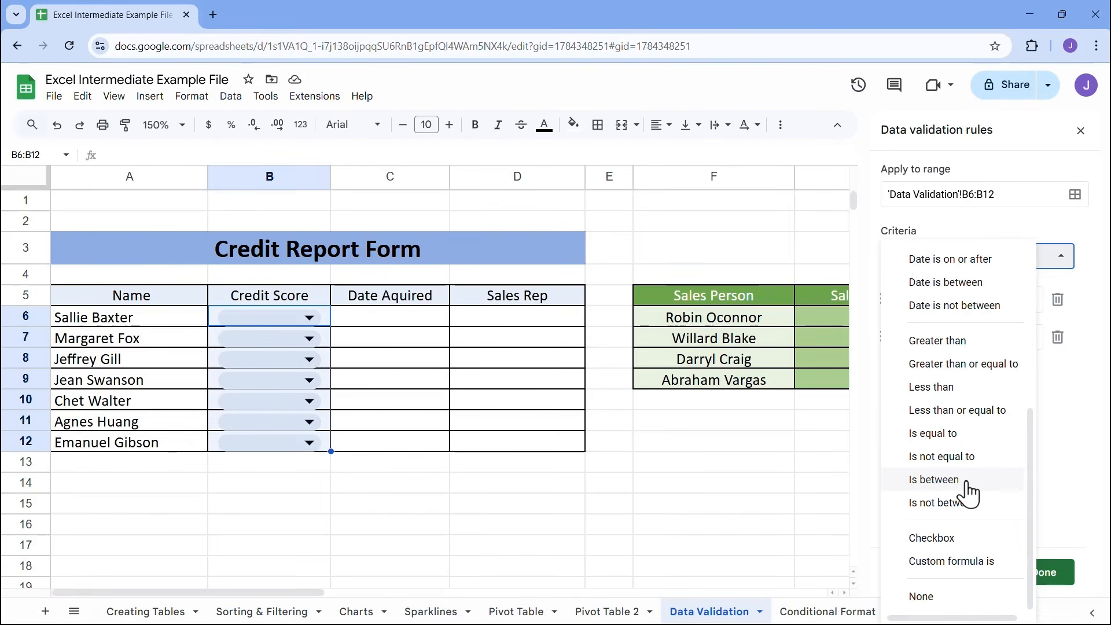
pyautogui.scroll(3, 966, 491)
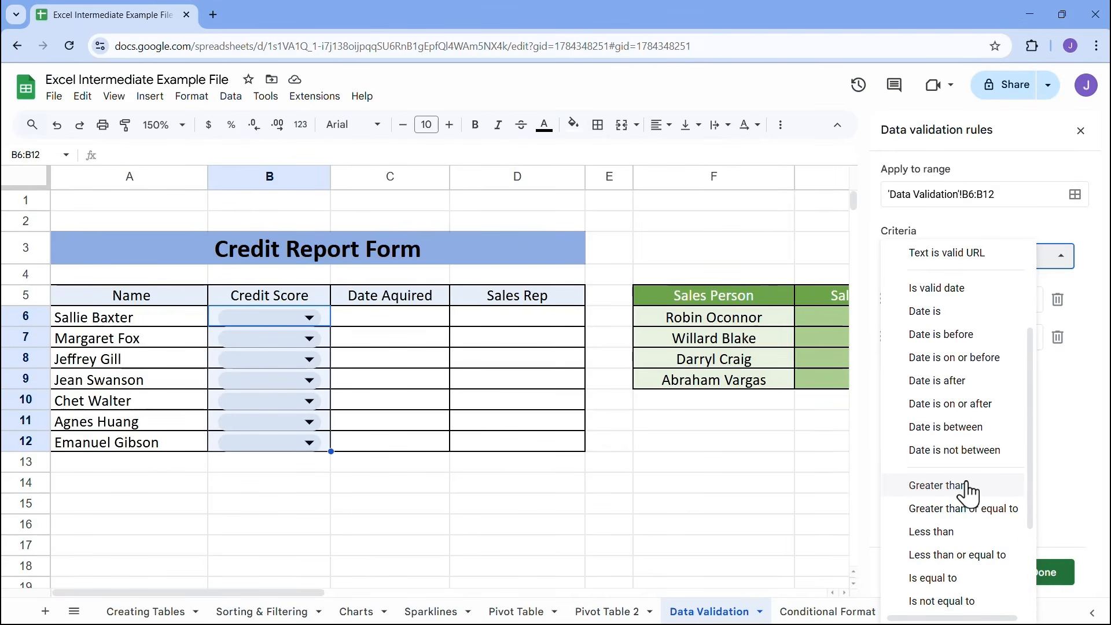
pyautogui.scroll(-3, 966, 492)
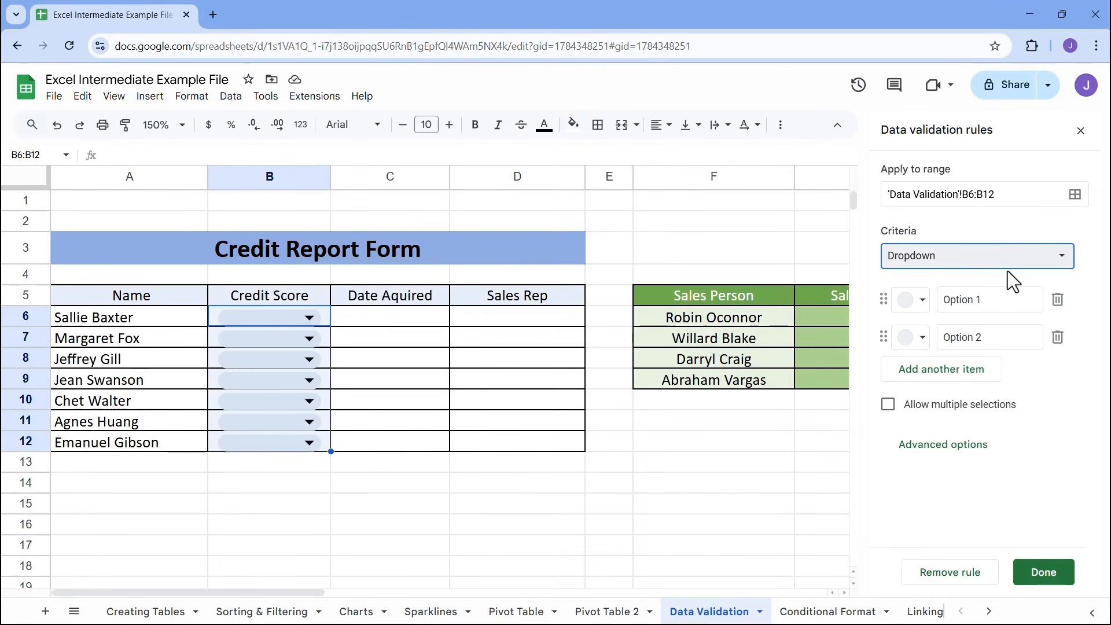
# Set the Credit Score rule's criterion to Is between, with limits of 350 and 850
pyautogui.click(1010, 268)
pyautogui.scroll(-5, 969, 550)
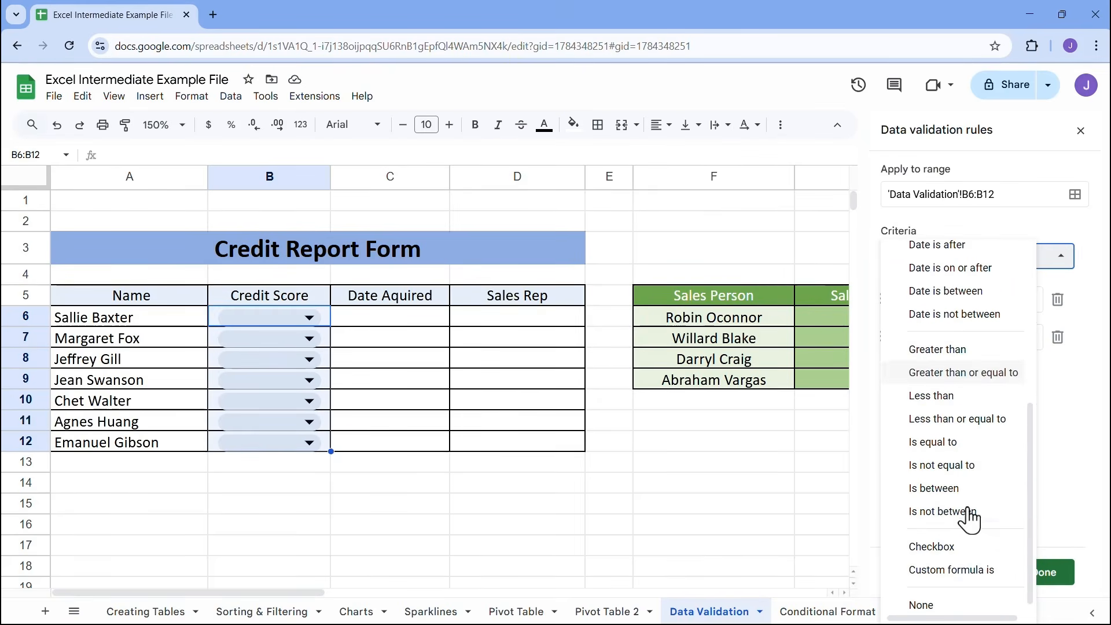
pyautogui.click(955, 489)
pyautogui.click(944, 300)
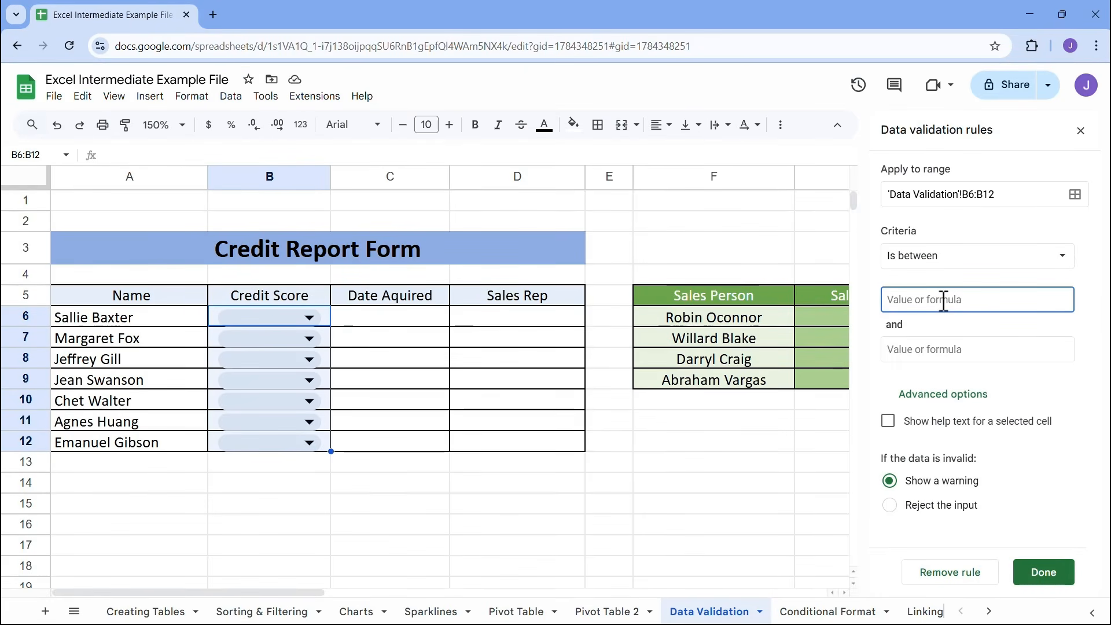
pyautogui.write('350')
pyautogui.press('Tab')
pyautogui.click(935, 350)
pyautogui.write('850')
pyautogui.click(971, 374)
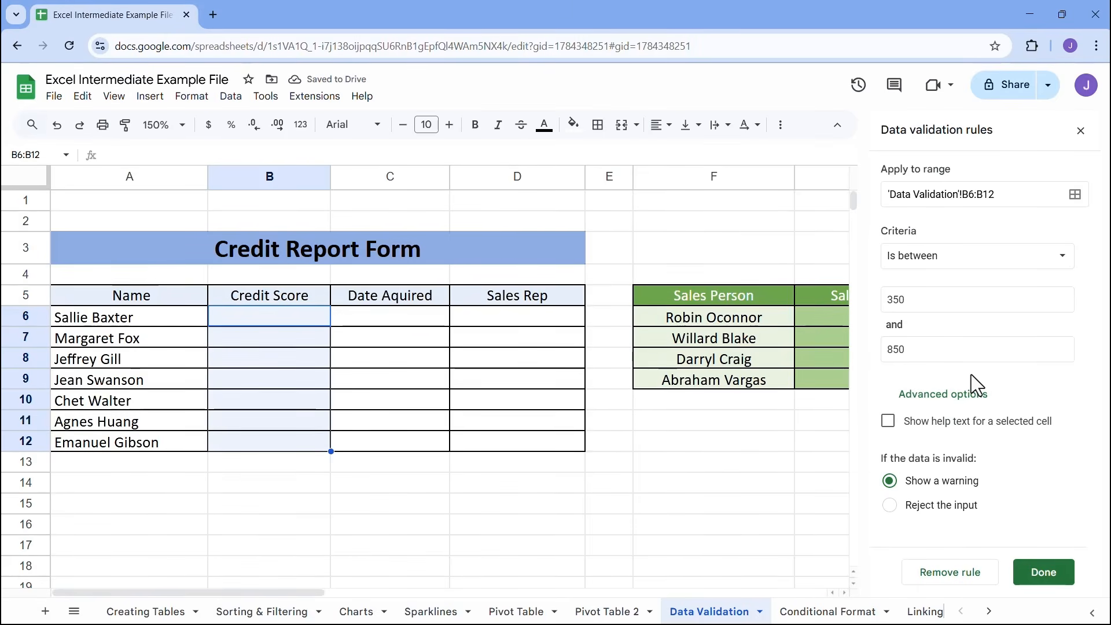
# Show the default help text for selected Credit Score cells, reject invalid input, and save the rule
pyautogui.click(889, 421)
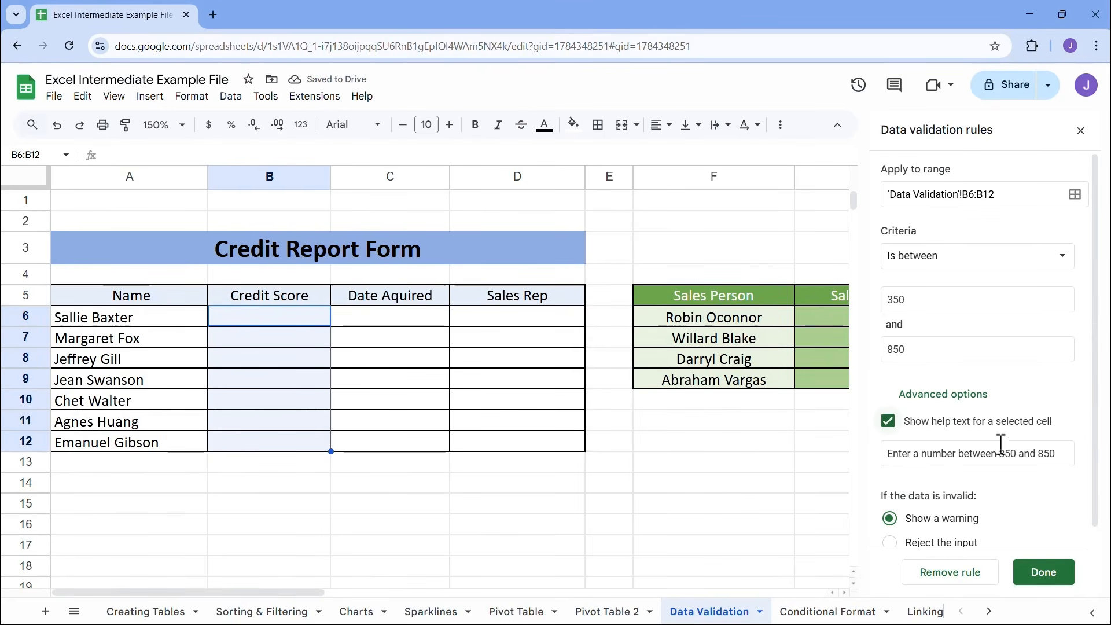
pyautogui.scroll(-1, 963, 421)
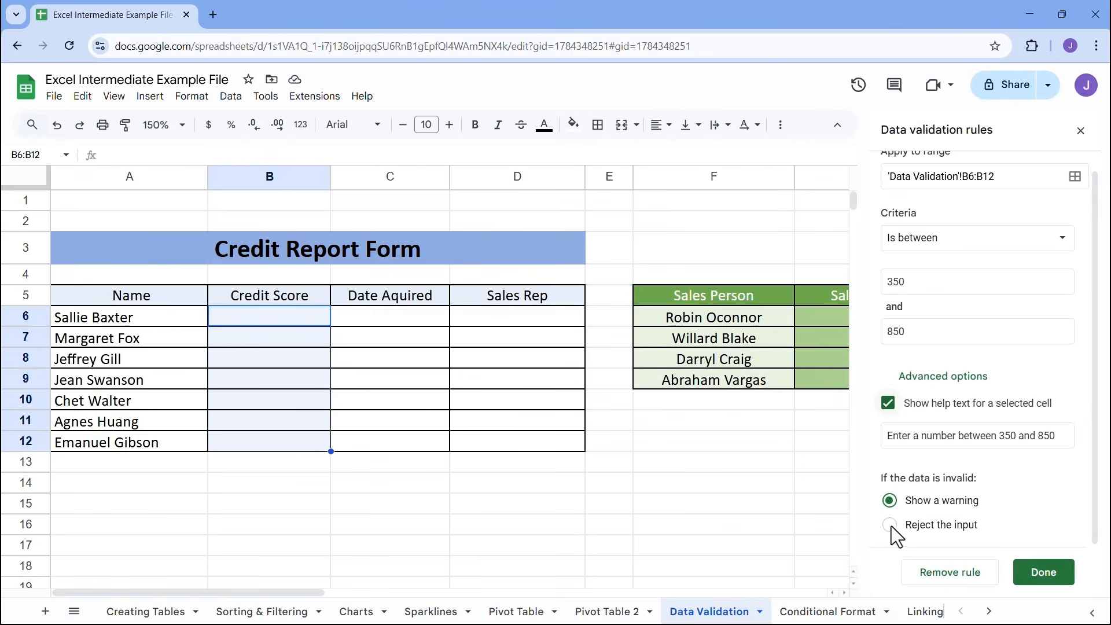
pyautogui.click(890, 526)
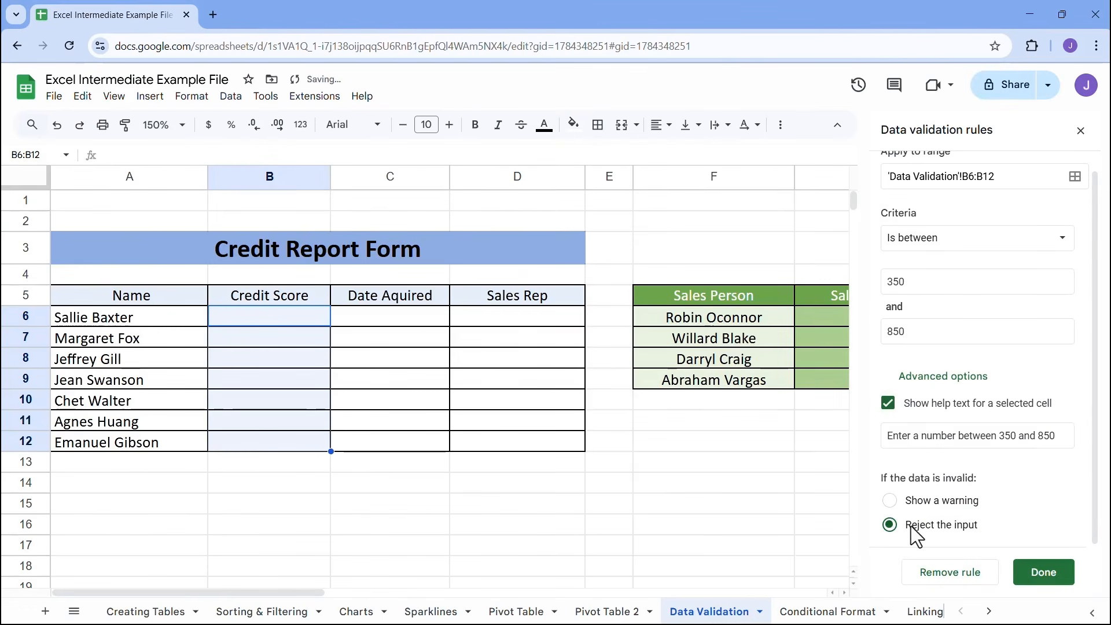
pyautogui.click(1029, 579)
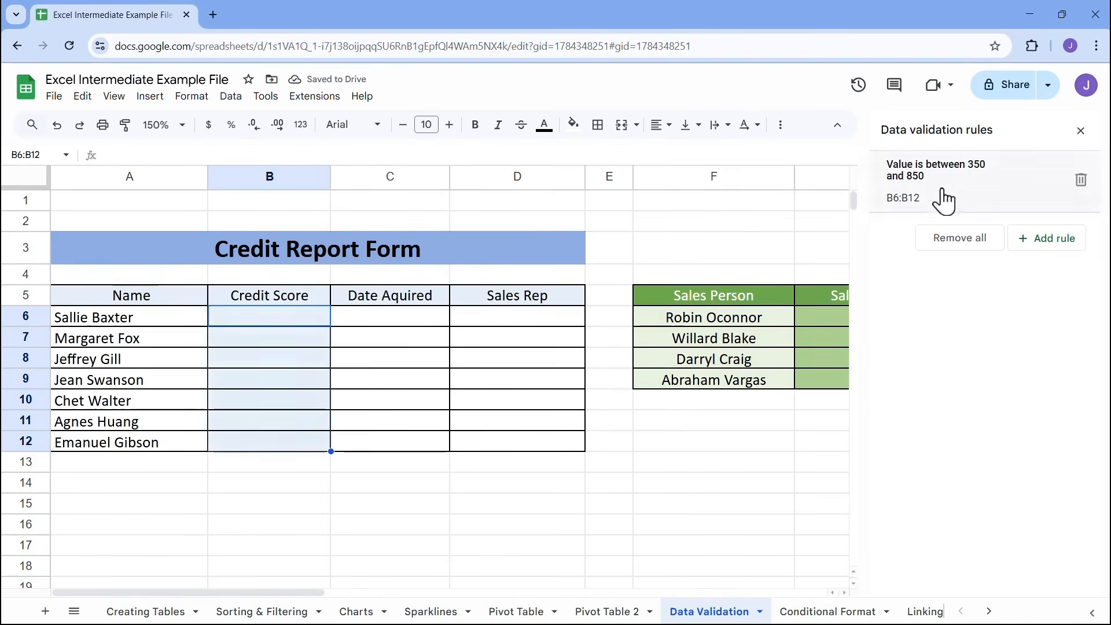
# Test the rule with a credit score of 1000 in B6, and enter 725 there as the first customer's score
pyautogui.click(272, 315)
pyautogui.write('1000')
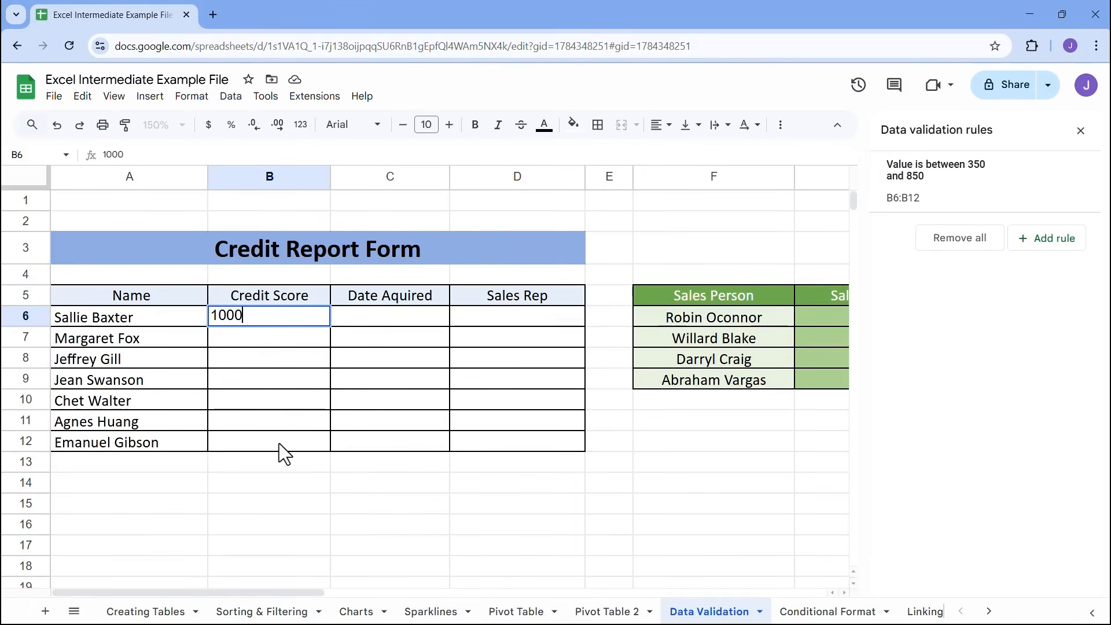
pyautogui.press('Return')
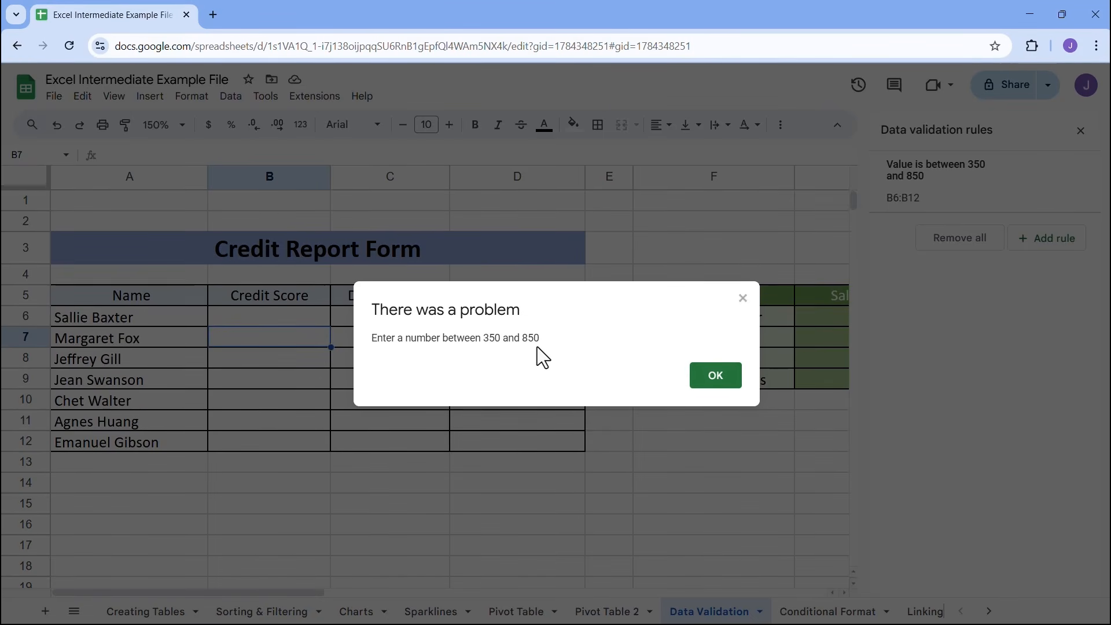
pyautogui.click(715, 383)
pyautogui.write('725')
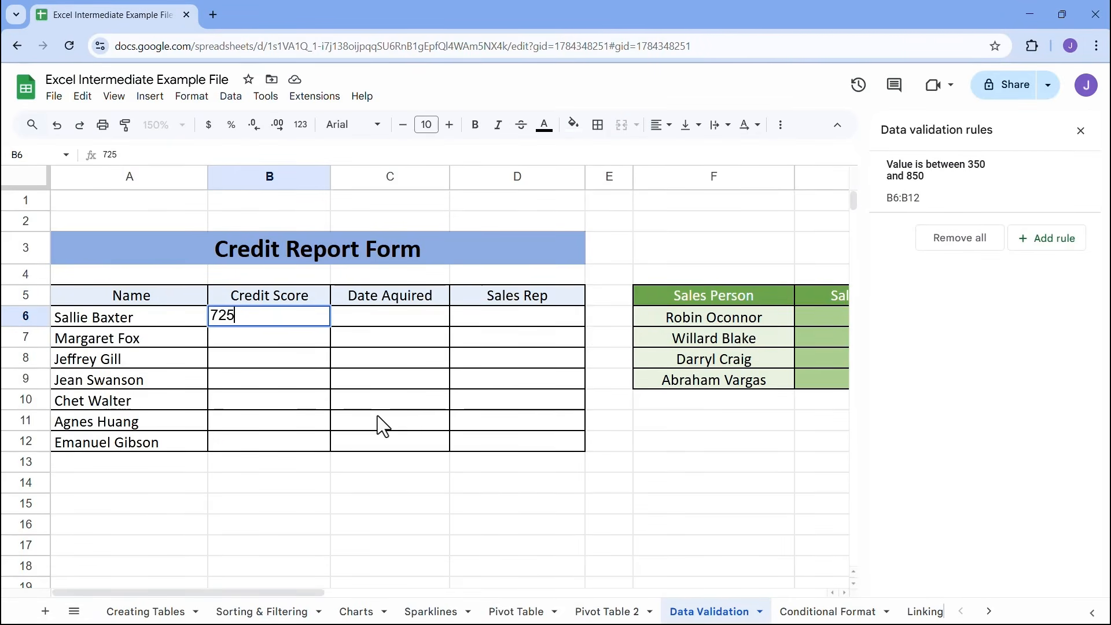
pyautogui.press('Return')
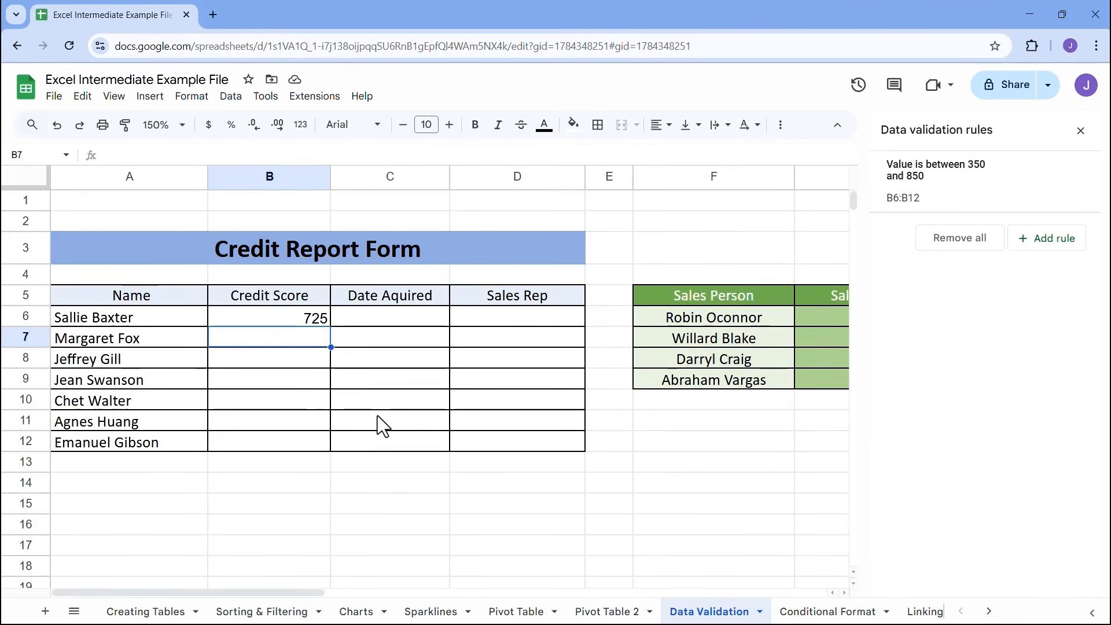
# Add a data validation rule with the Is valid date criterion to the Date Aquired cells C6:C12
pyautogui.click(415, 315)
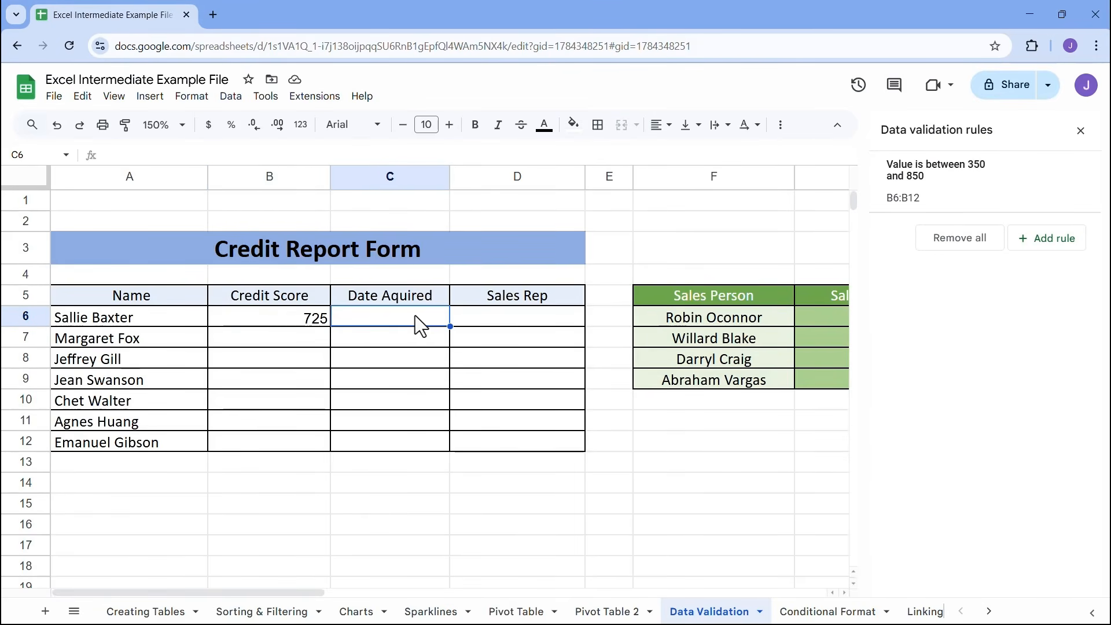
pyautogui.moveTo(414, 326); pyautogui.dragTo(404, 435)
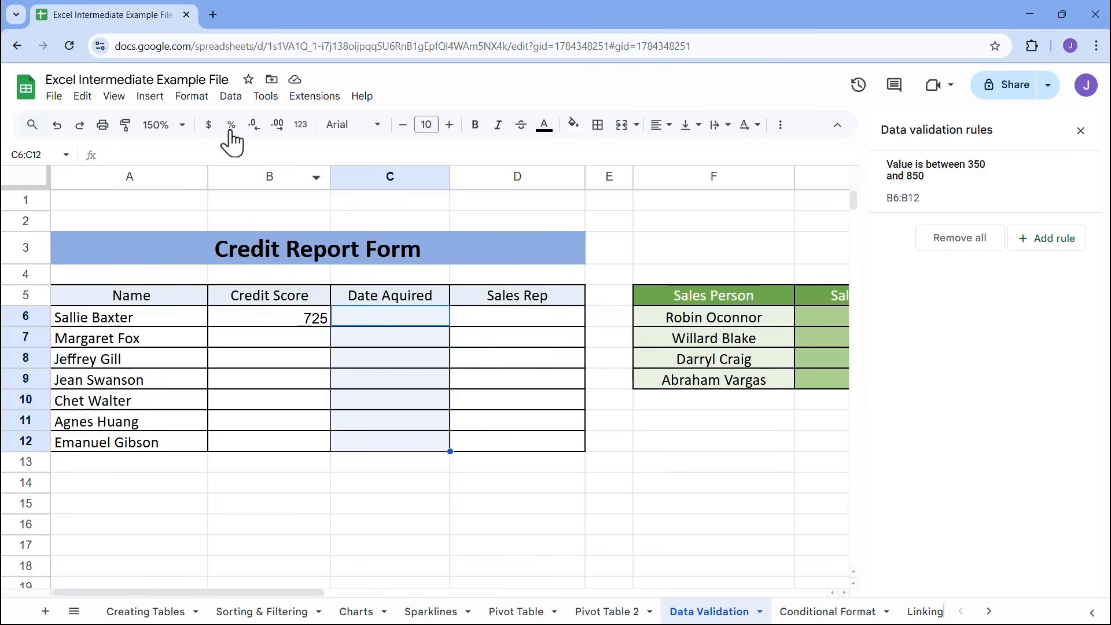
pyautogui.click(231, 96)
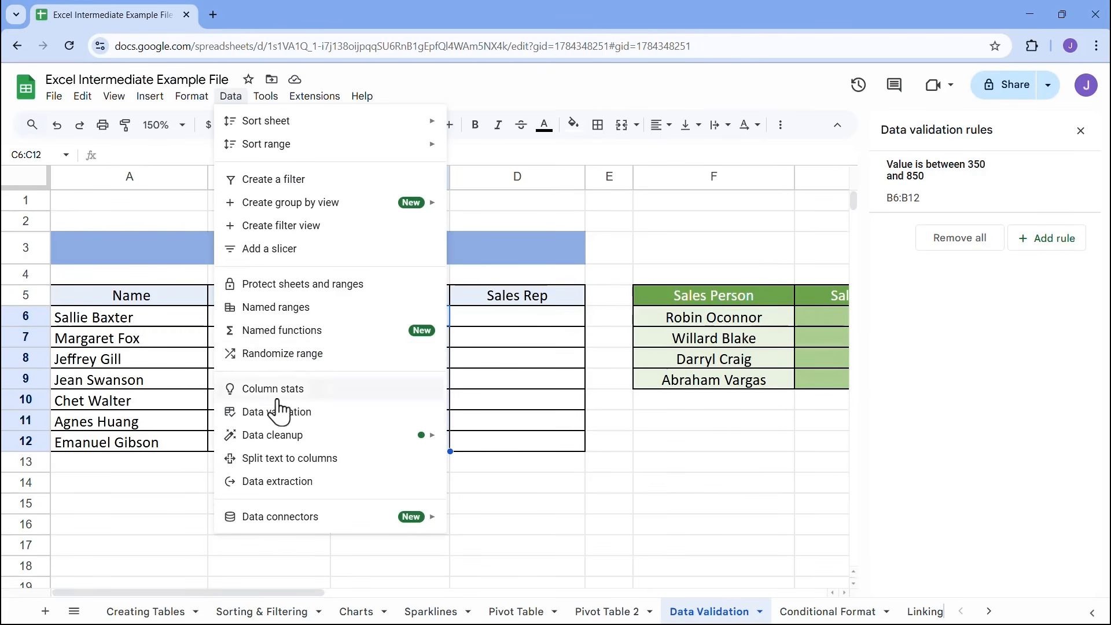
pyautogui.click(1020, 294)
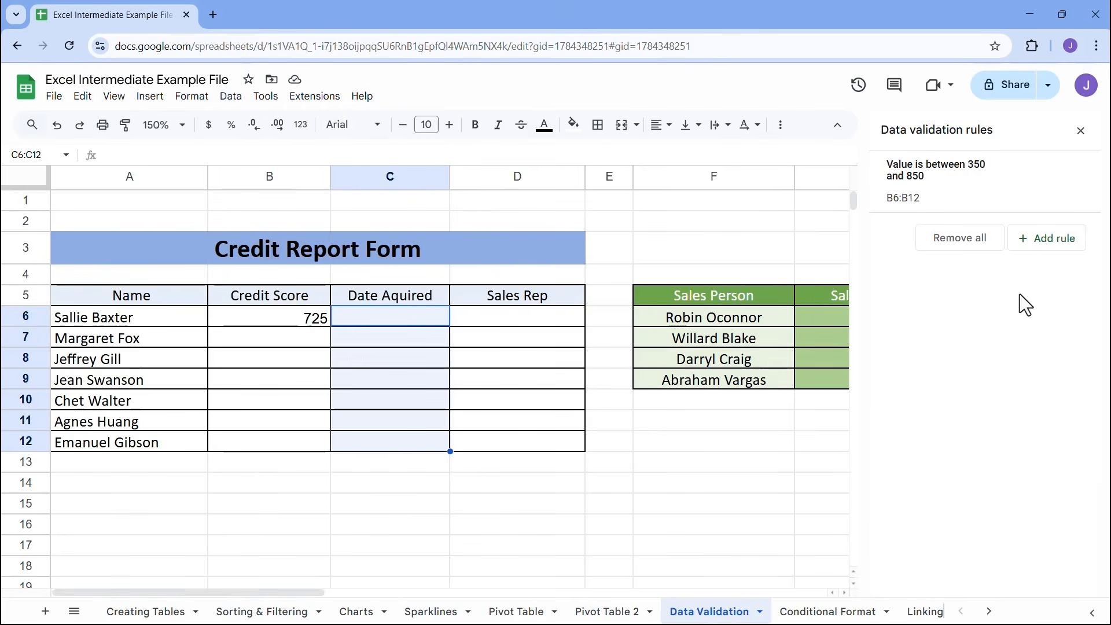
pyautogui.click(1060, 252)
pyautogui.click(1066, 260)
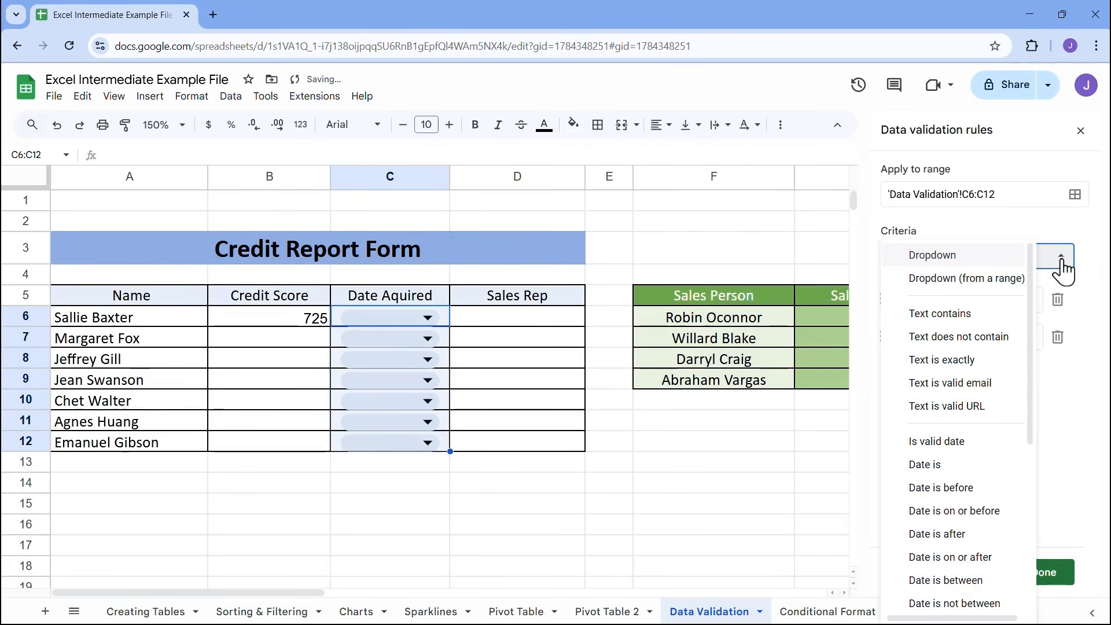
pyautogui.moveTo(1029, 265); pyautogui.dragTo(1019, 321)
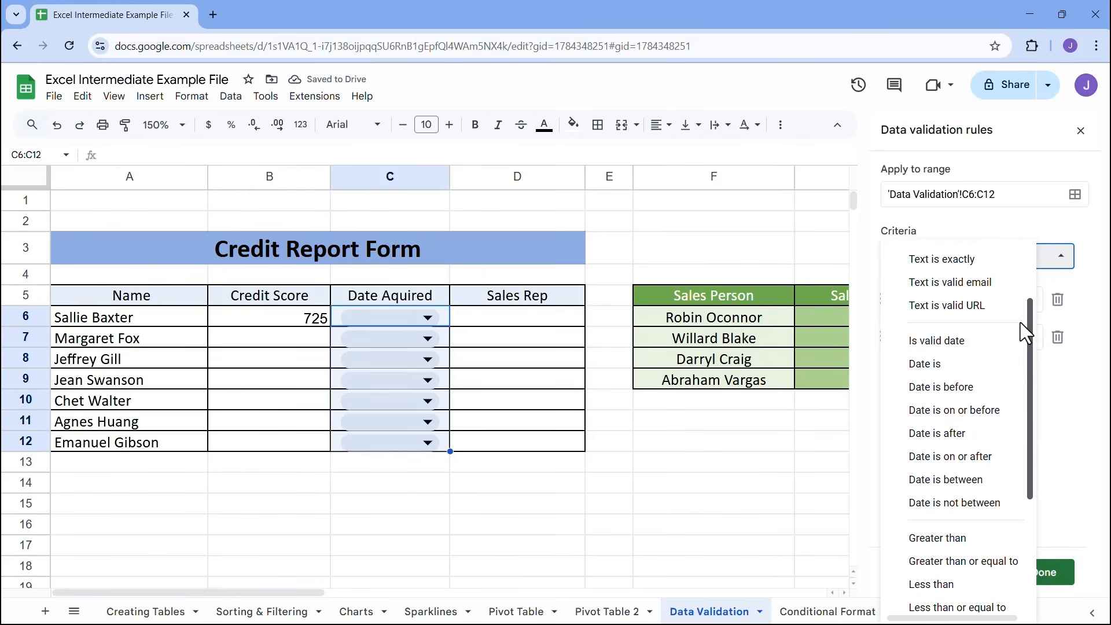
pyautogui.click(951, 336)
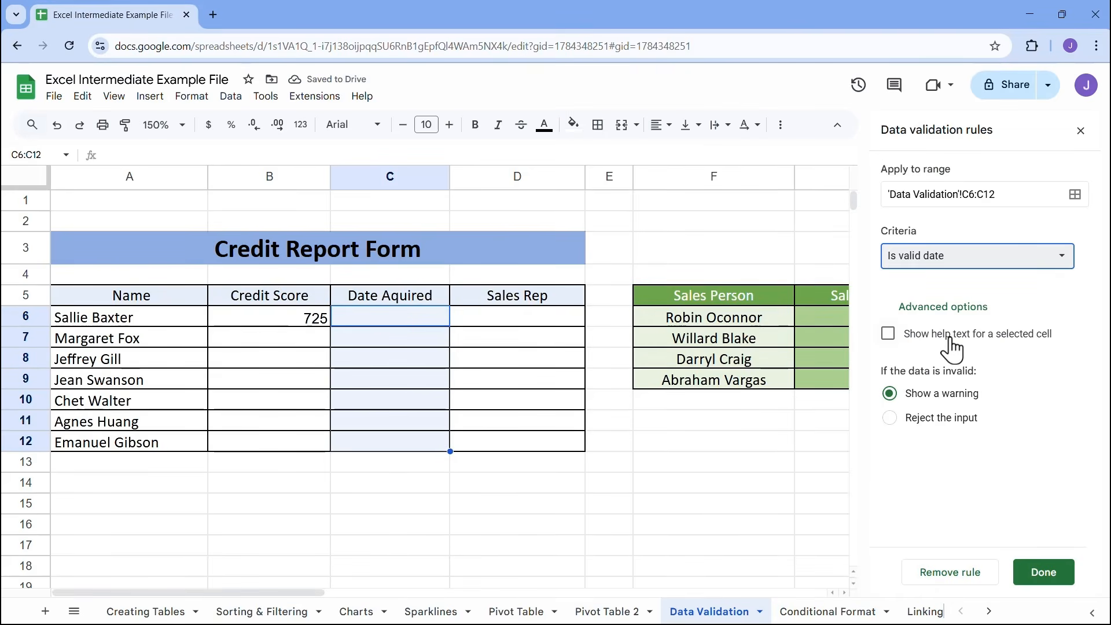
# Change the Date Aquired rule's criterion to Date is on or before, with today as the limit
pyautogui.click(1024, 263)
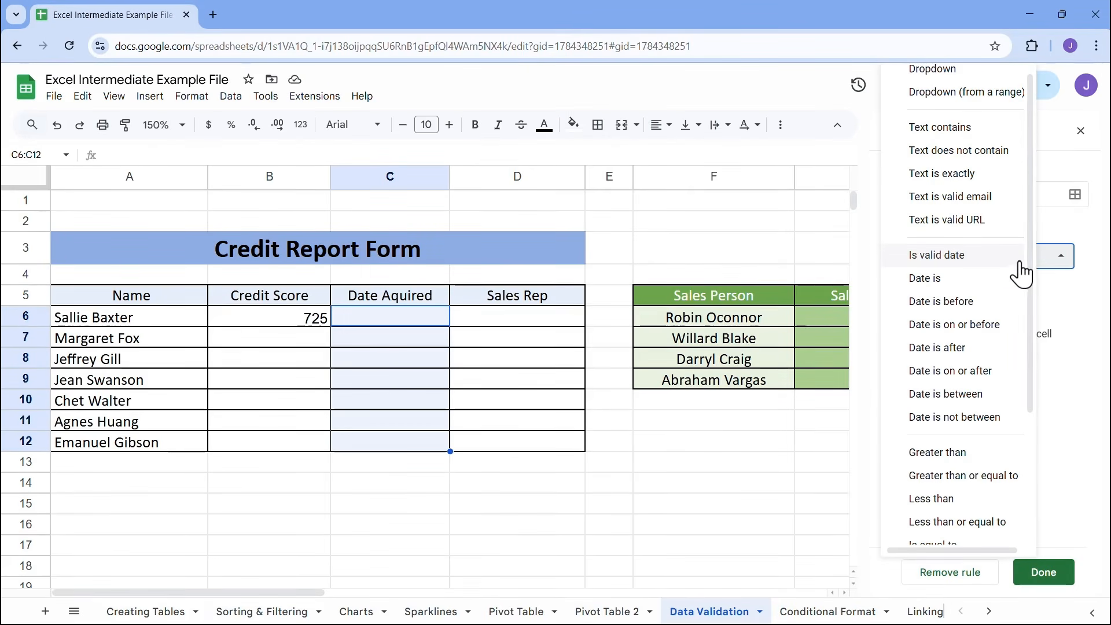
pyautogui.click(976, 326)
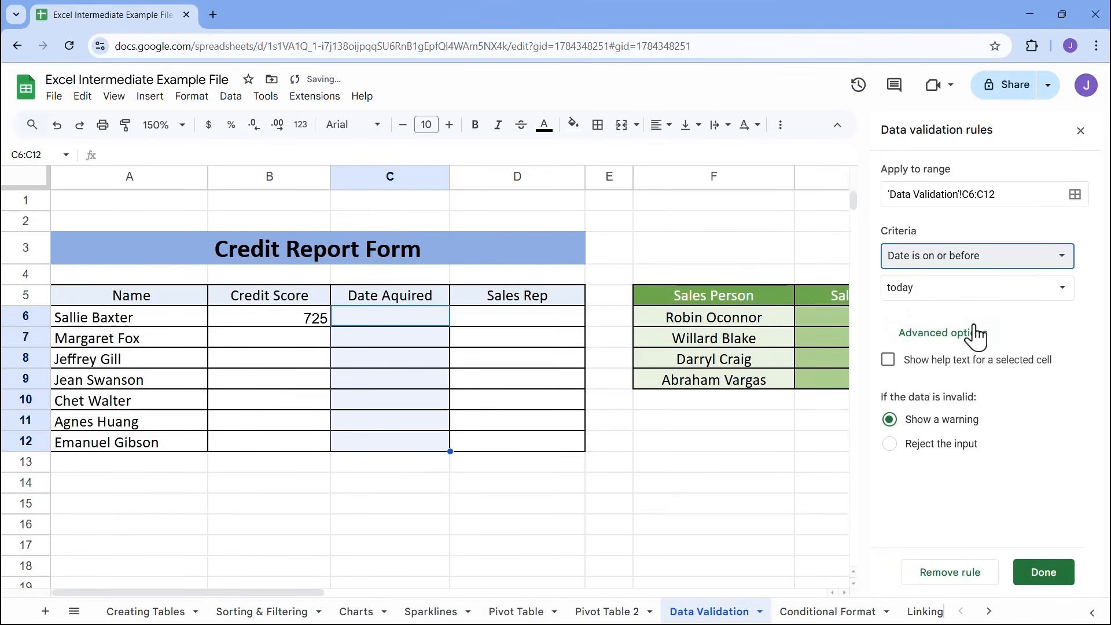
pyautogui.click(955, 285)
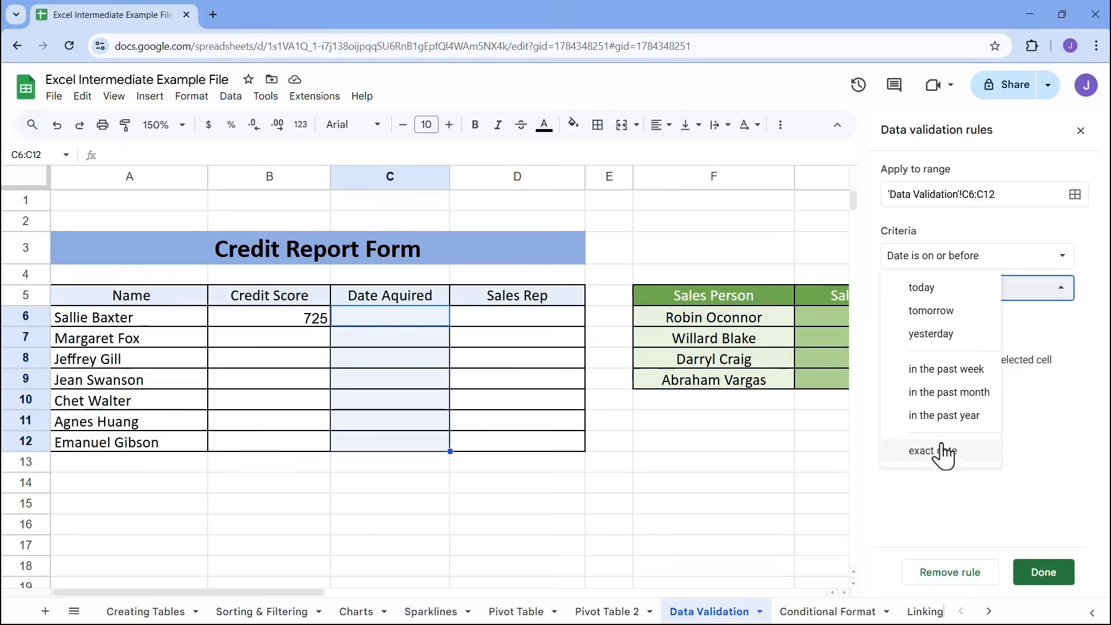
pyautogui.click(950, 296)
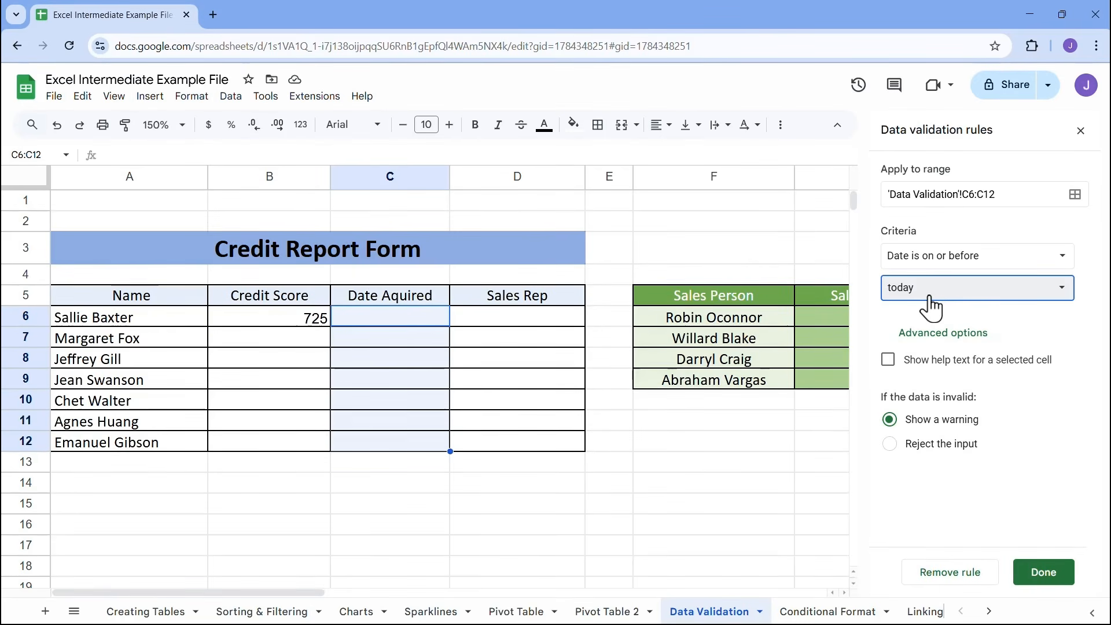
# Show the default help text for the Date Aquired cells, reject invalid input, and save the rule
pyautogui.click(887, 360)
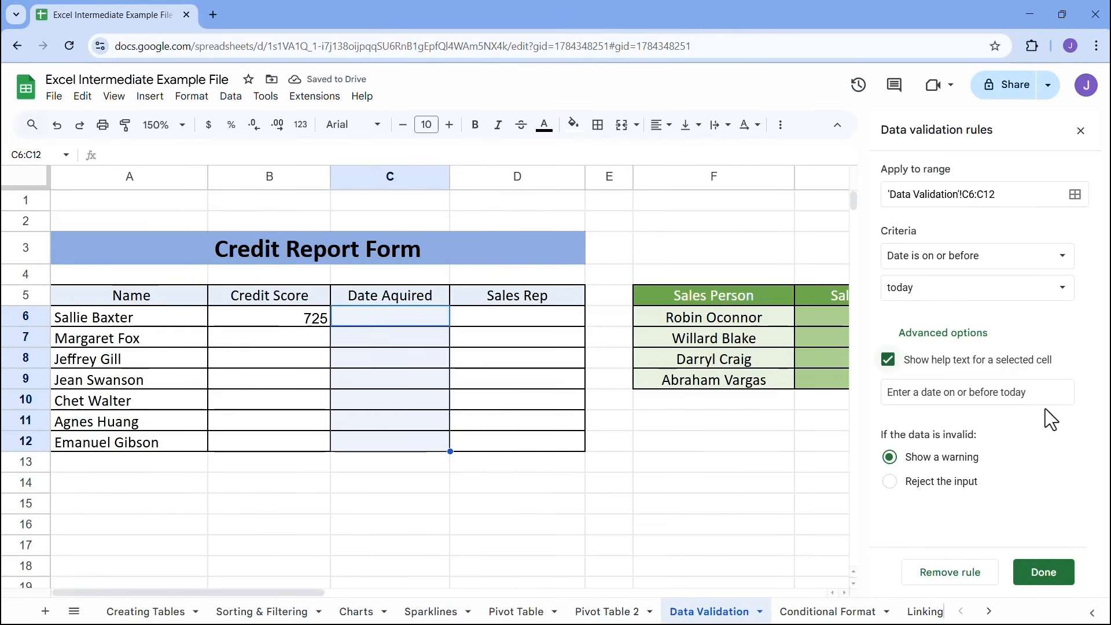
pyautogui.click(890, 482)
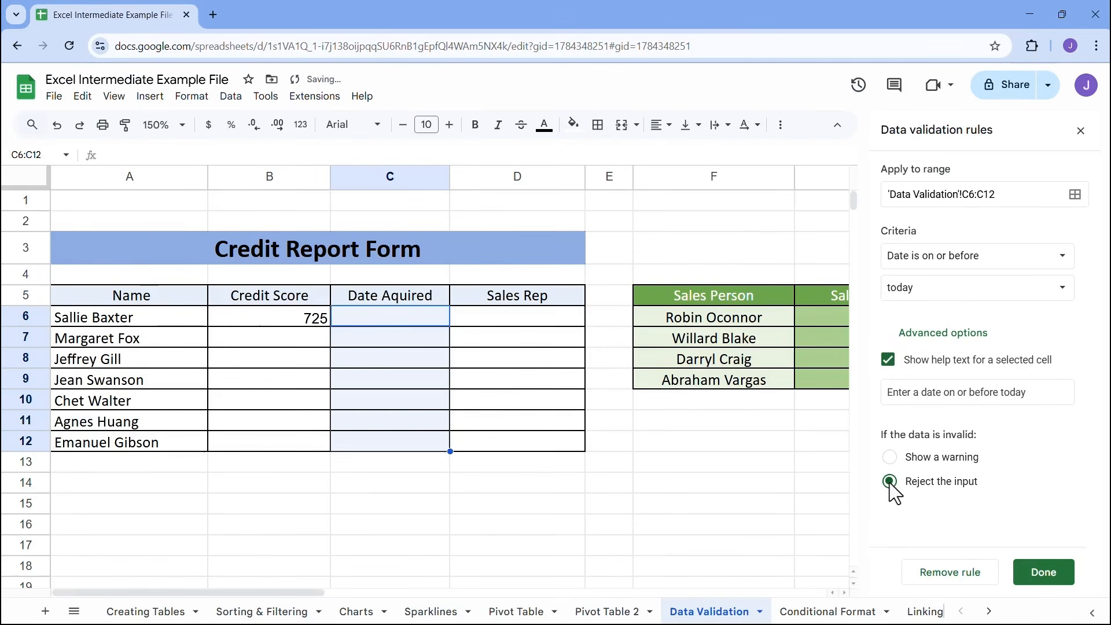
pyautogui.click(1045, 574)
# Test the date rule with 2/9/2025 in C6, and enter 2/3/2025 there as the first customer's date
pyautogui.click(423, 315)
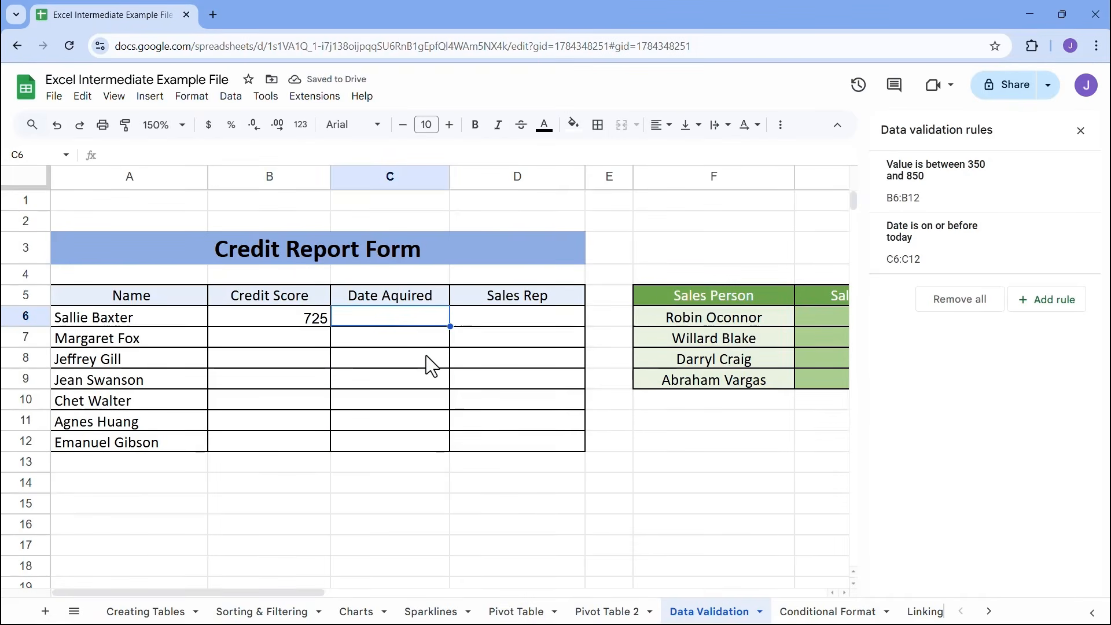
pyautogui.write('2/9/2025')
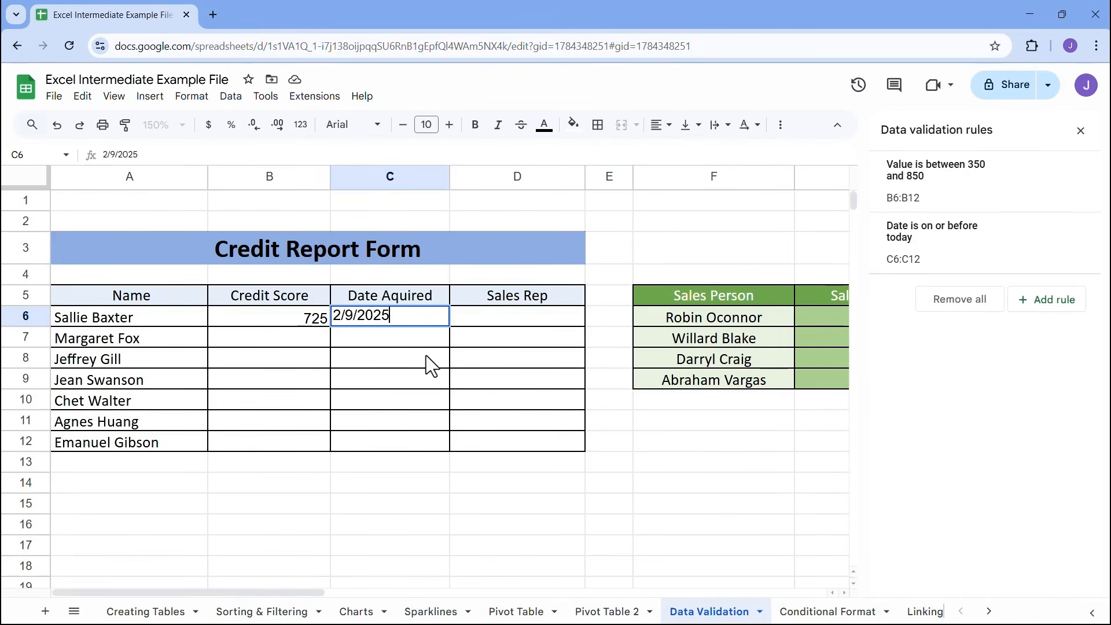
pyautogui.press('Return')
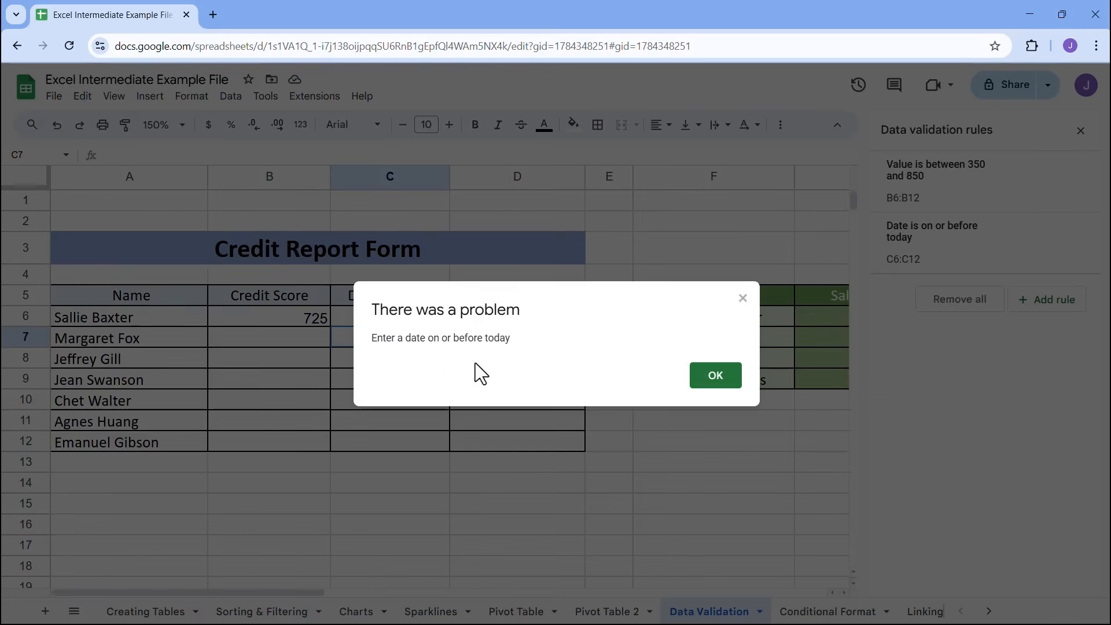
pyautogui.click(716, 376)
pyautogui.click(427, 316)
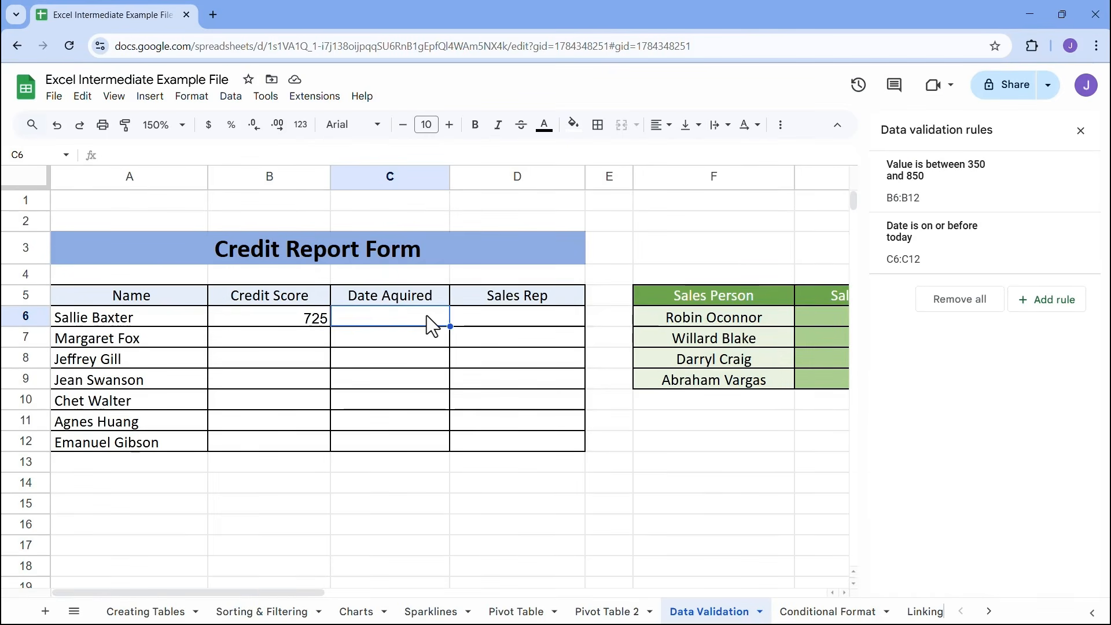
pyautogui.write('2/3/2025')
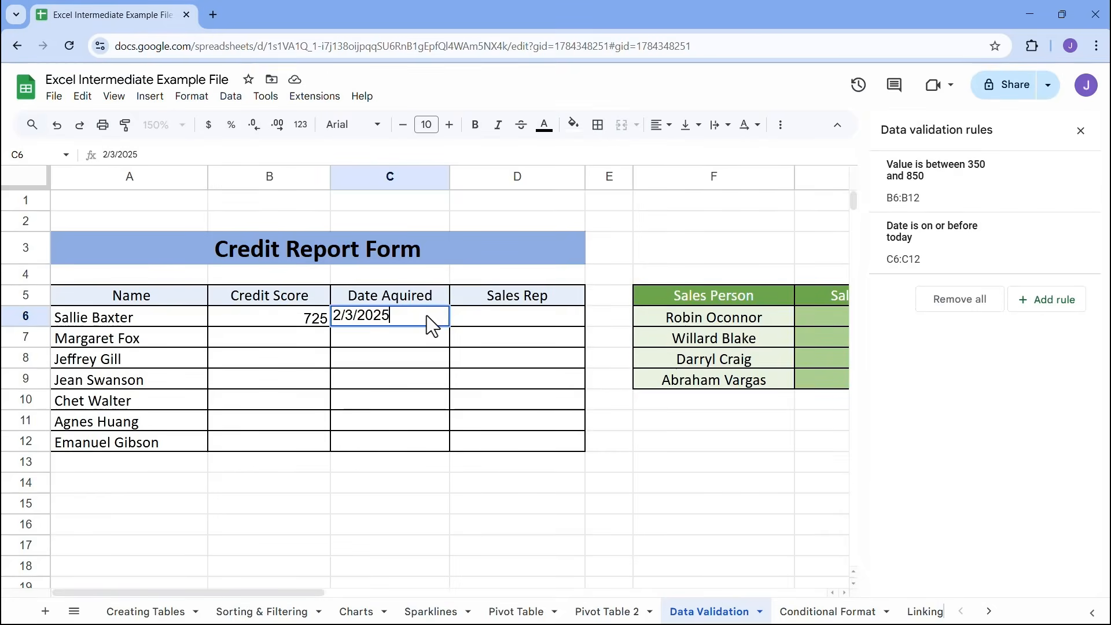
pyautogui.press('Return')
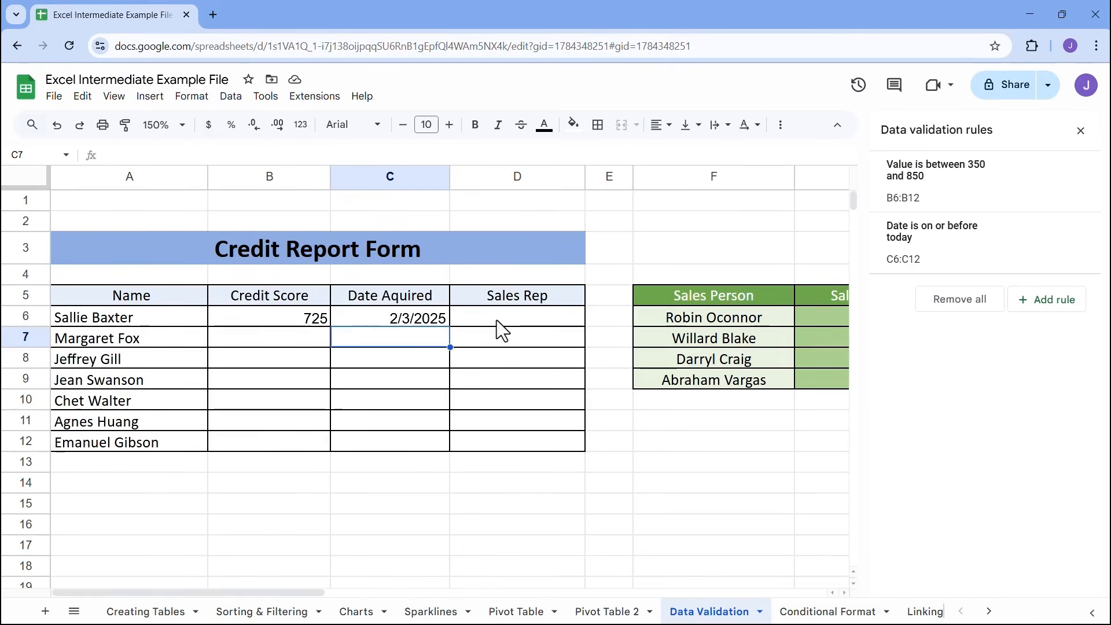
# Add a data validation rule with the Dropdown criterion to the Sales Rep cells D6:D12
pyautogui.click(497, 321)
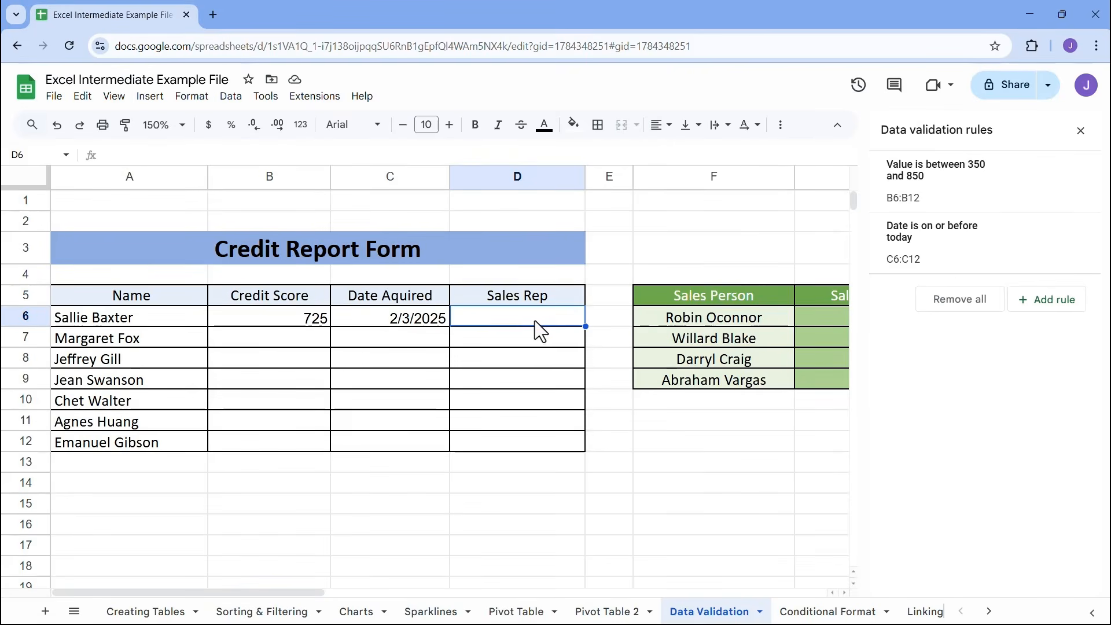
pyautogui.moveTo(546, 336); pyautogui.dragTo(563, 435)
pyautogui.click(1076, 302)
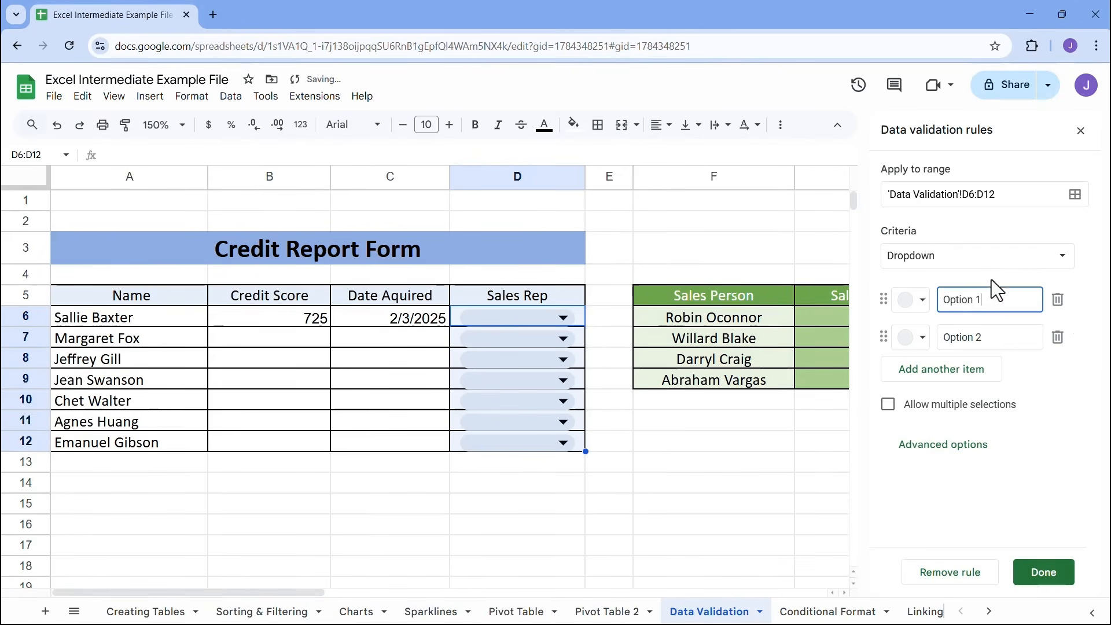
pyautogui.click(922, 259)
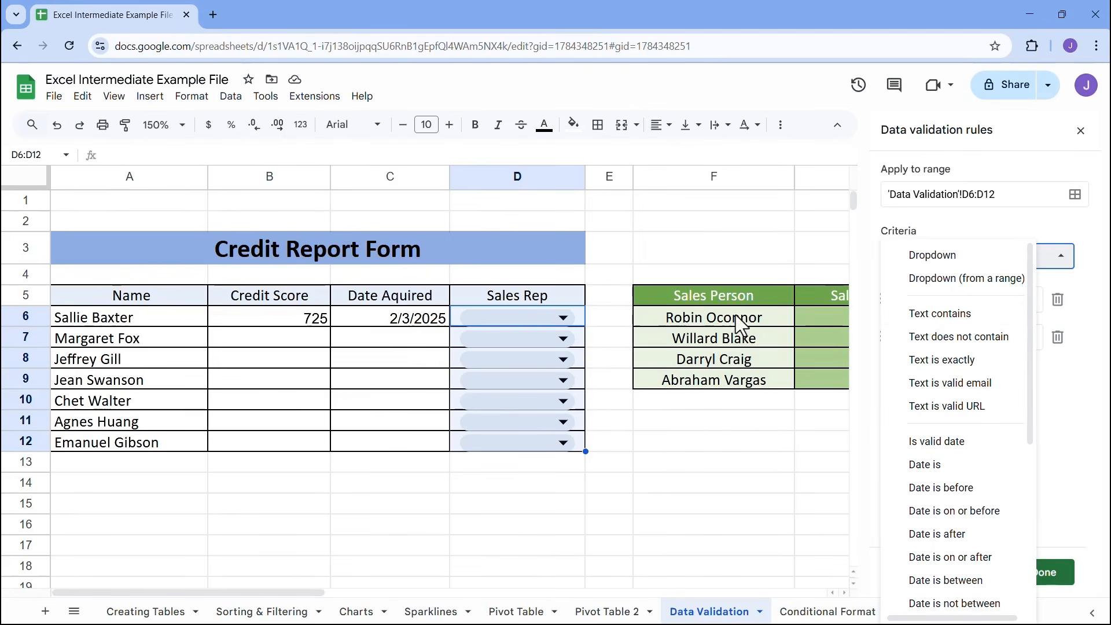
pyautogui.click(926, 255)
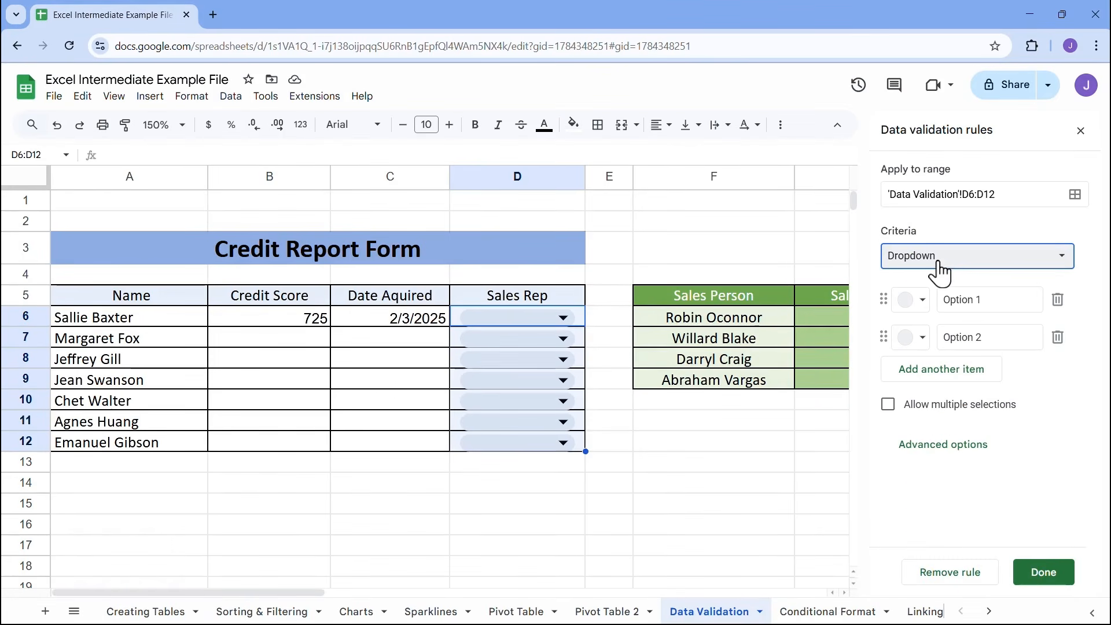
pyautogui.click(977, 301)
pyautogui.click(681, 319)
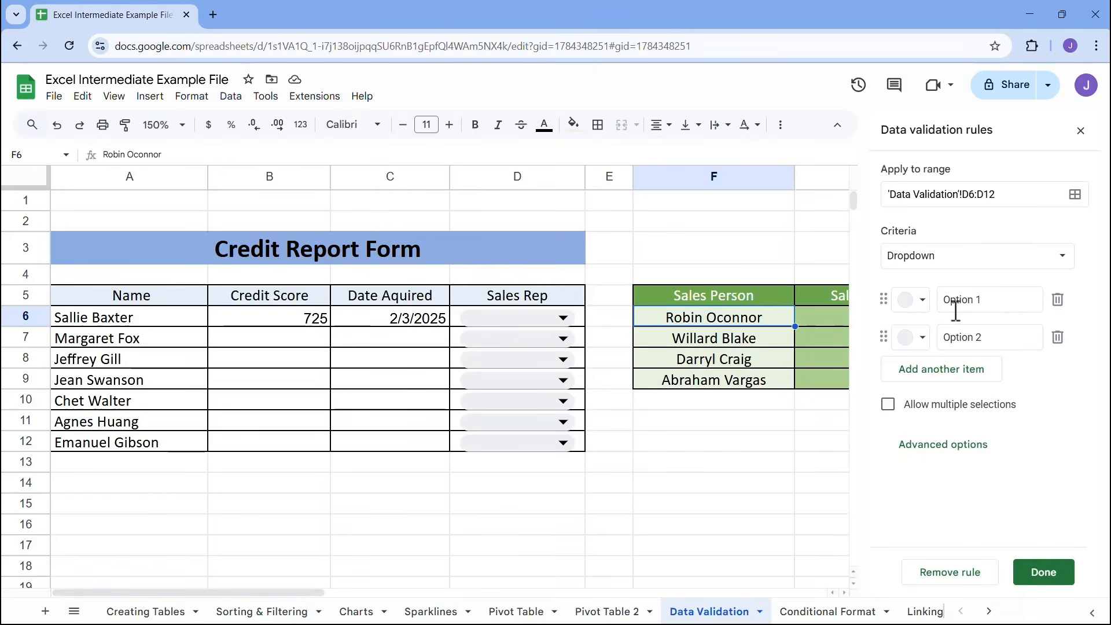
# Change the Sales Rep rule's criterion to Dropdown (from a range), using the sales person cells F6:F9 as the source
pyautogui.click(949, 261)
pyautogui.click(949, 279)
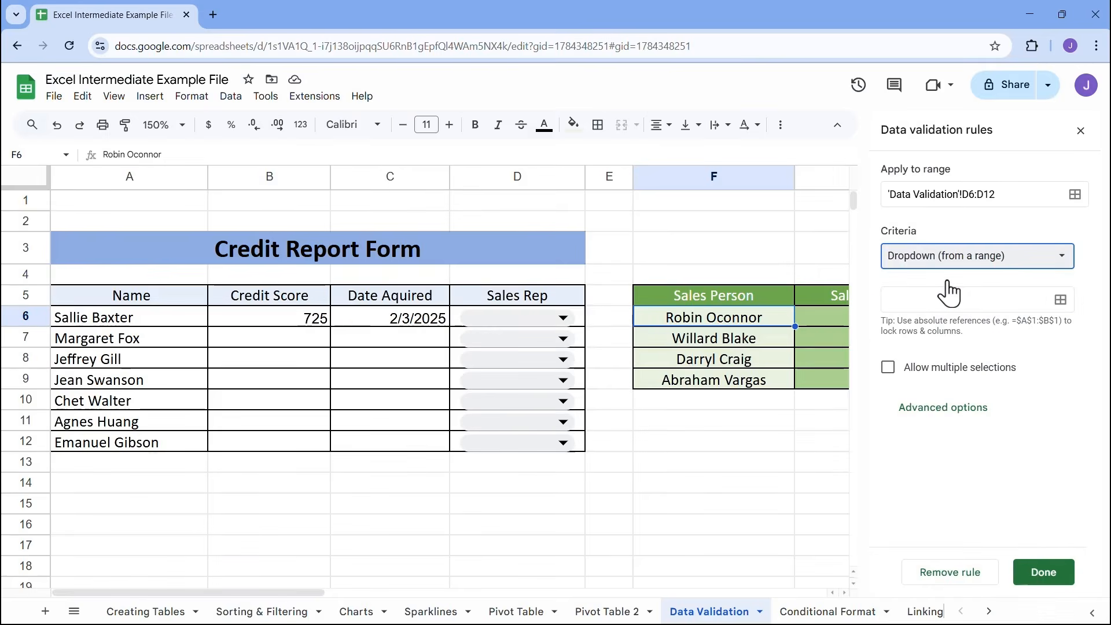
pyautogui.click(938, 297)
pyautogui.moveTo(721, 318); pyautogui.dragTo(728, 385)
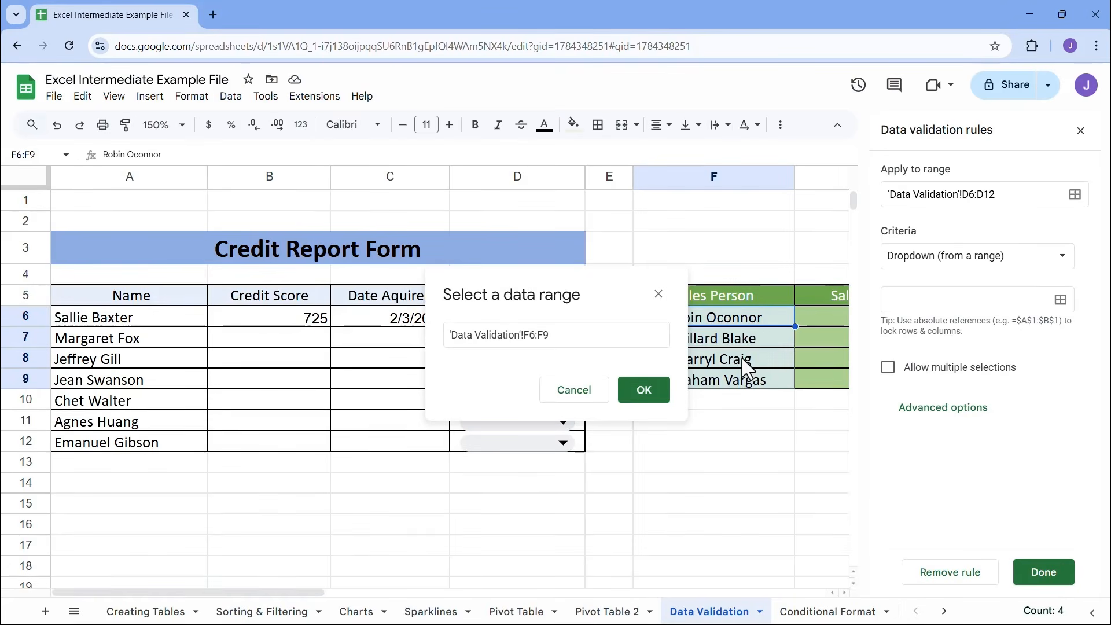
pyautogui.click(643, 391)
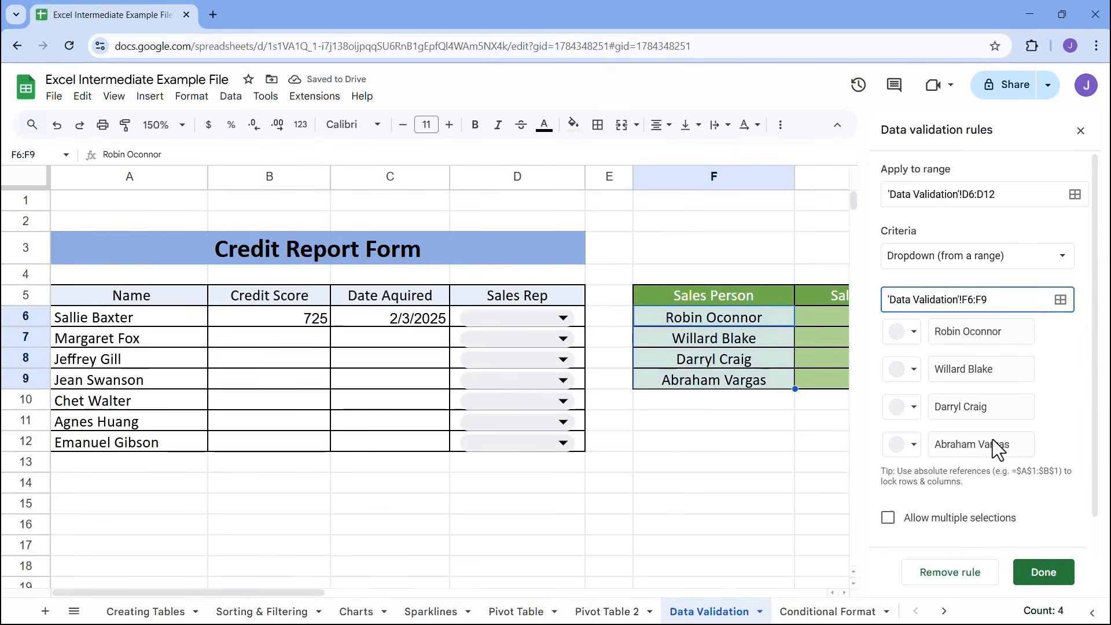
# Try the plain Dropdown criterion on the Sales Rep rule, and return it to Dropdown (from a range)
pyautogui.click(944, 267)
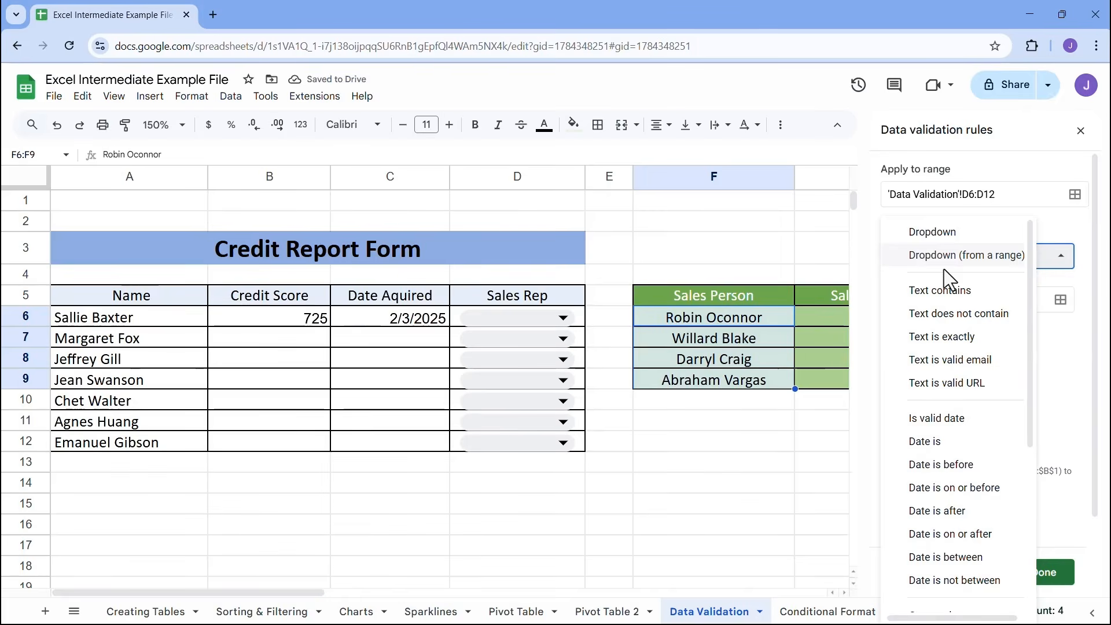
pyautogui.click(937, 236)
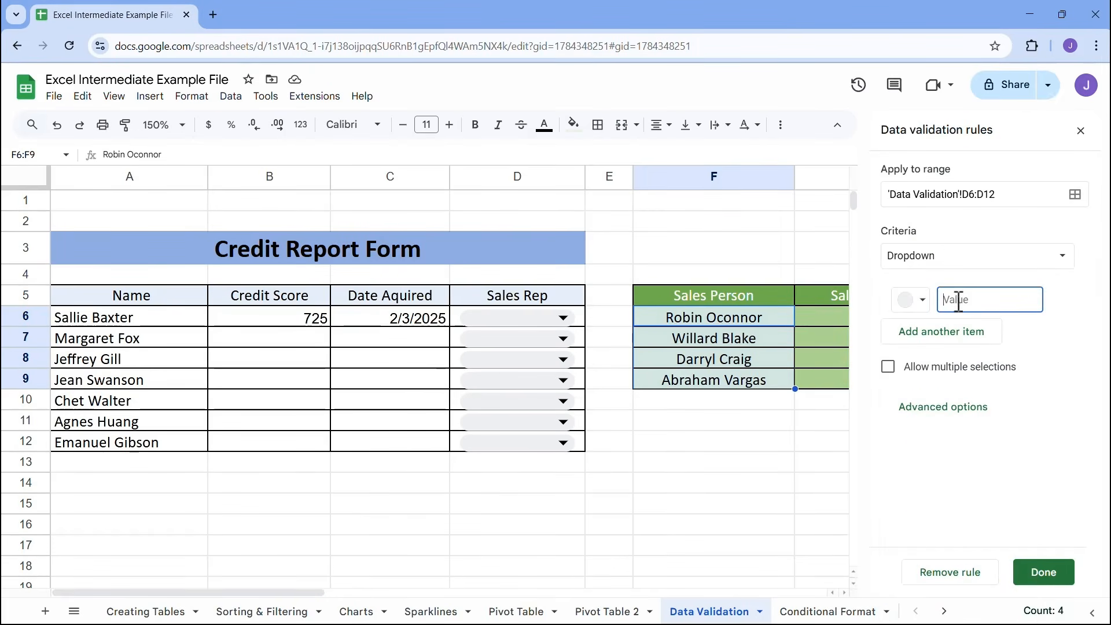
pyautogui.click(944, 261)
pyautogui.click(949, 280)
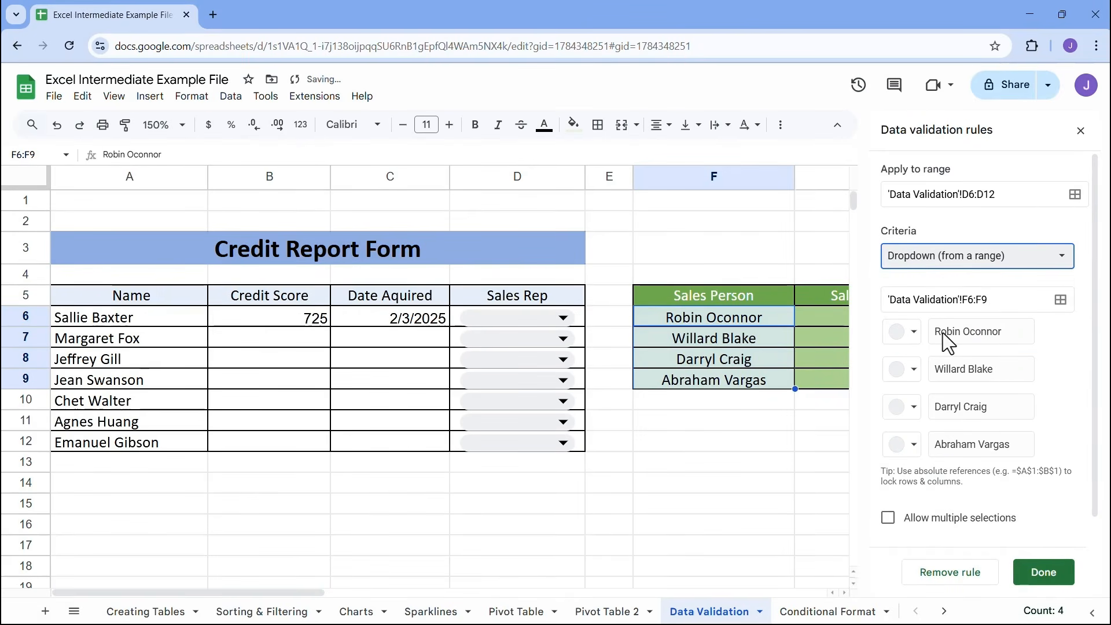
# Color the four dropdown items, in list order, light blue, light green, light purple and light yellow
pyautogui.click(907, 331)
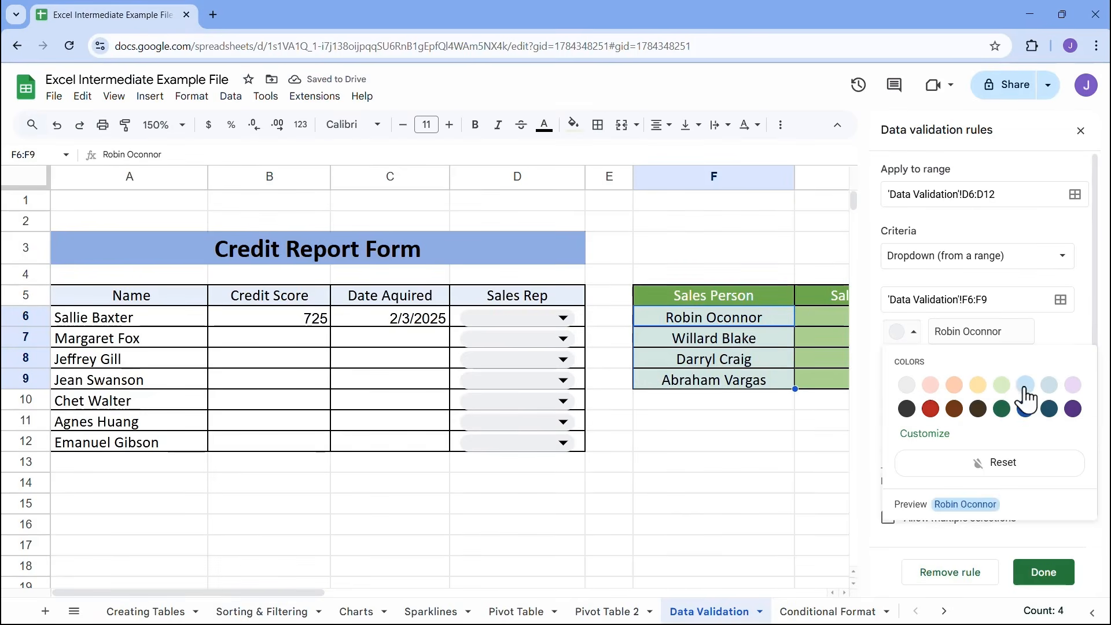
pyautogui.click(1026, 389)
pyautogui.click(908, 370)
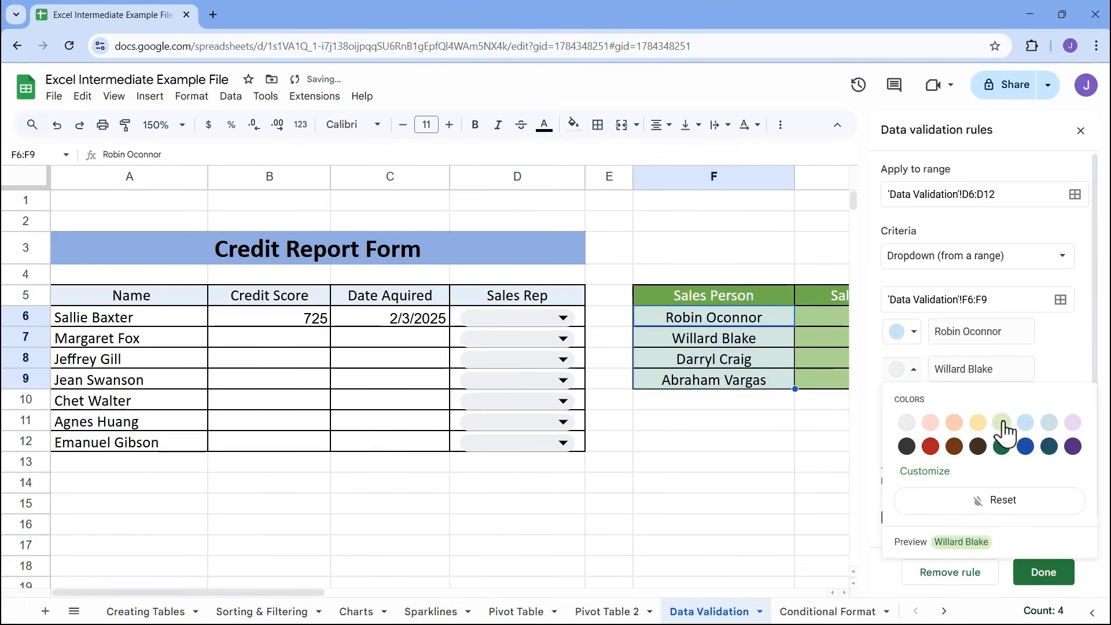
pyautogui.click(1001, 423)
pyautogui.click(905, 408)
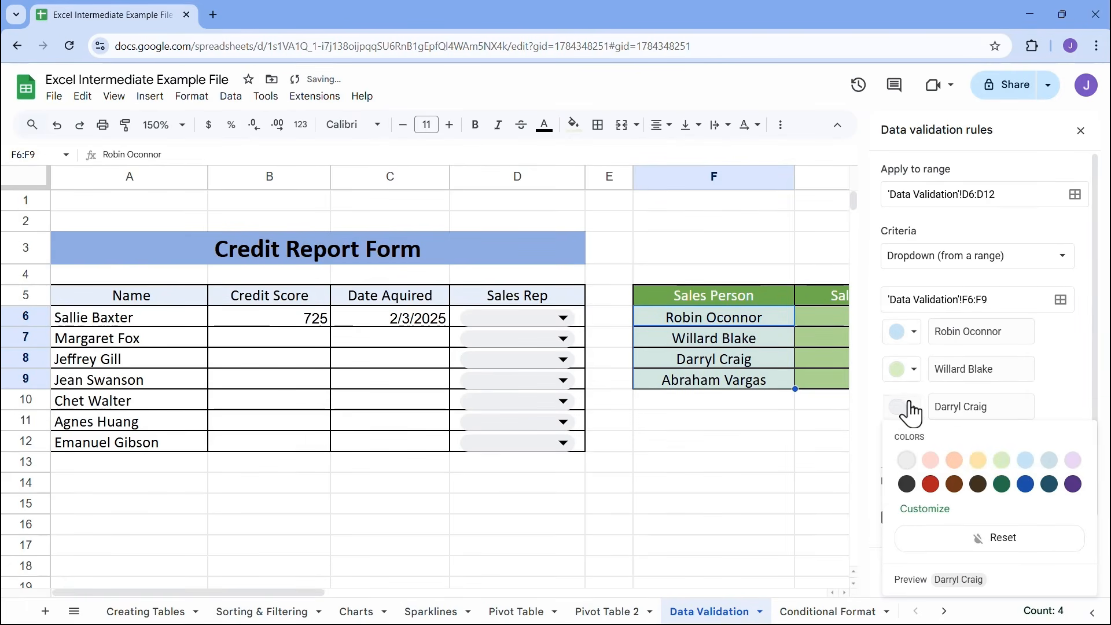
pyautogui.click(1072, 460)
pyautogui.click(903, 445)
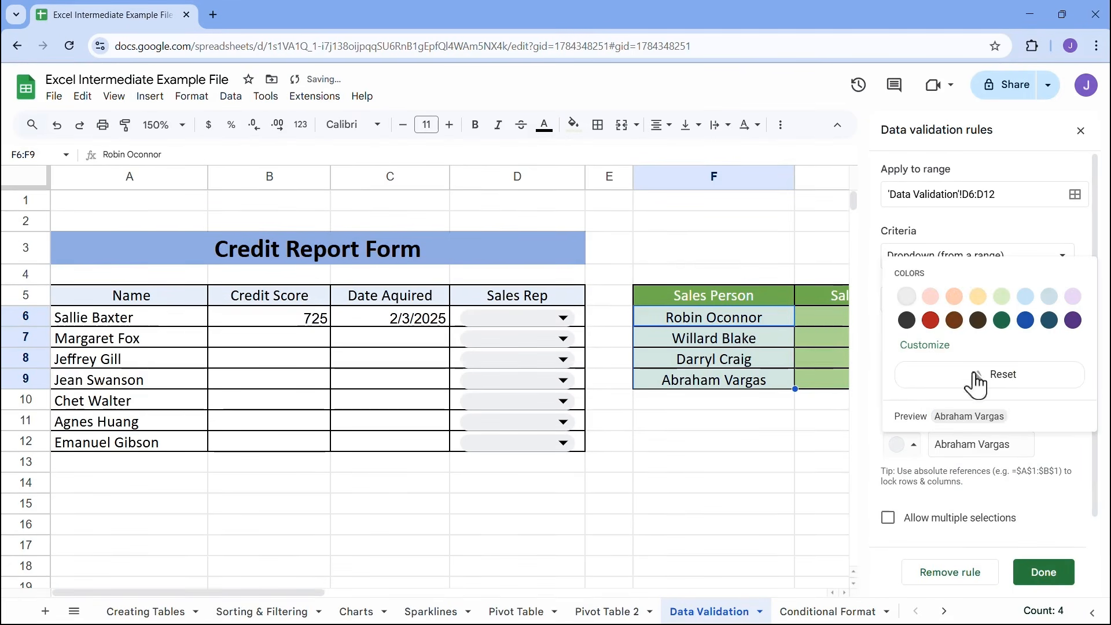
pyautogui.click(978, 297)
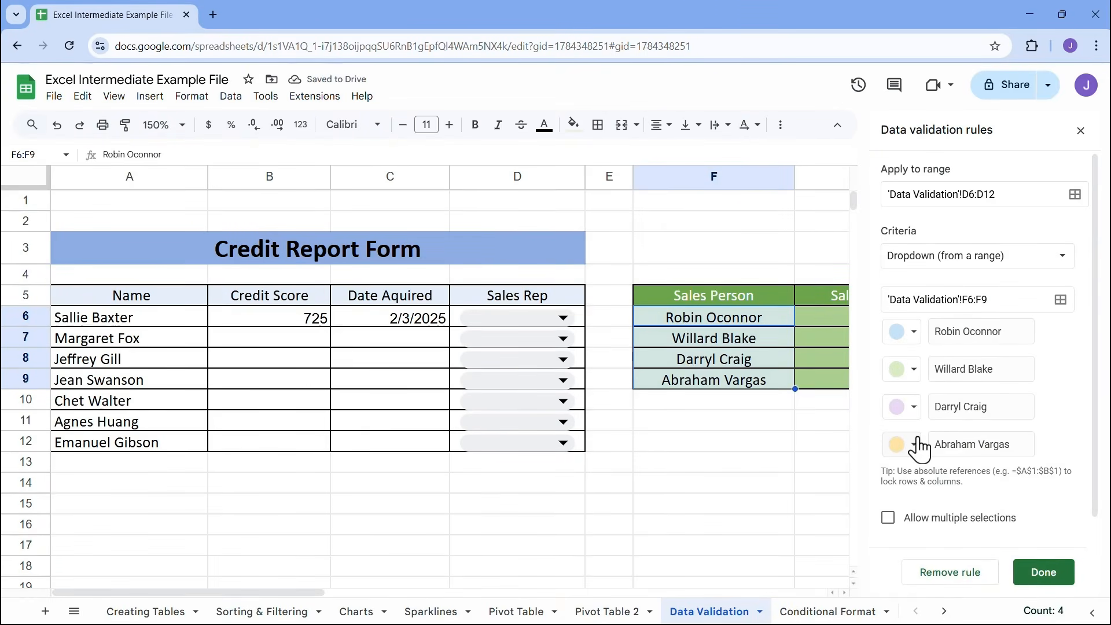
# Turn on the default help text for selected Sales Rep cells in the rule's advanced options
pyautogui.scroll(-1, 922, 429)
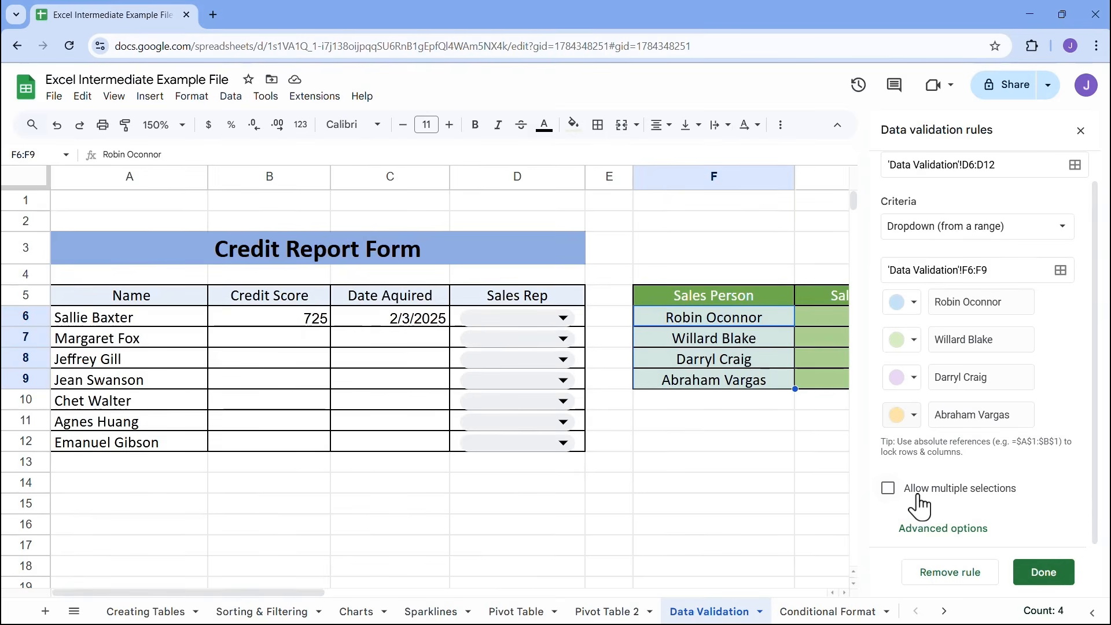
pyautogui.click(944, 529)
pyautogui.scroll(-2, 949, 471)
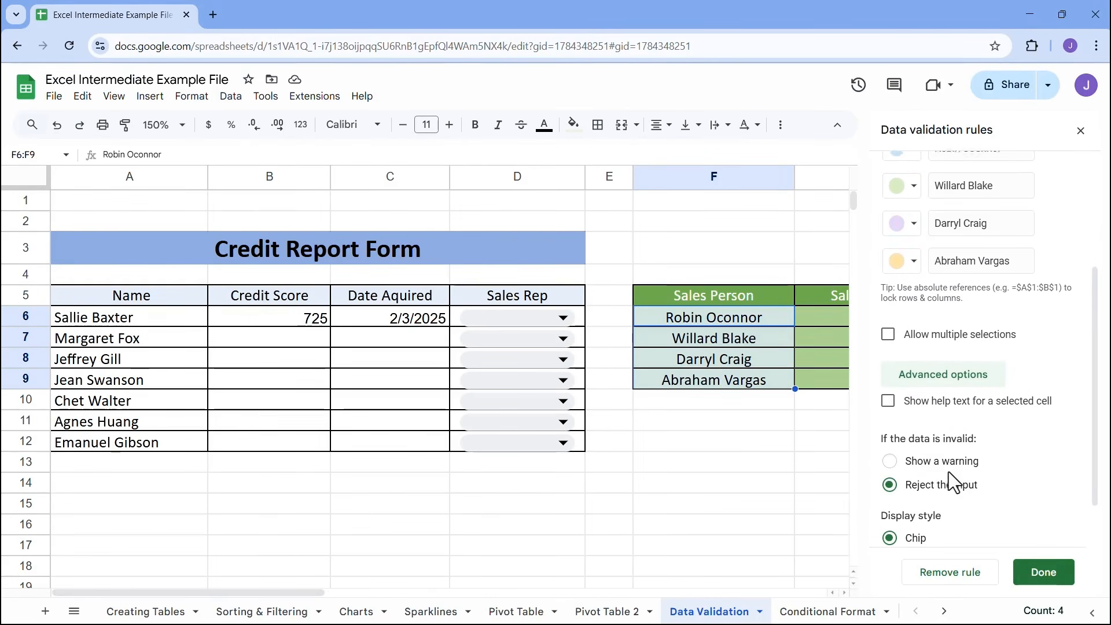
pyautogui.click(888, 342)
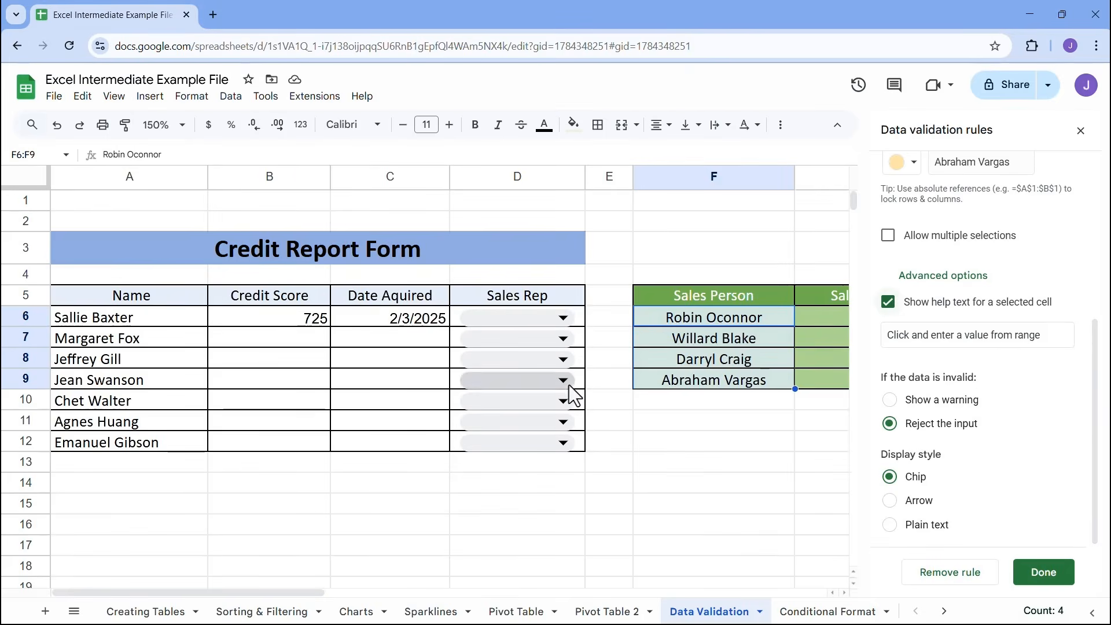
# Try the Arrow and Plain text display styles for the Sales Rep dropdowns, and return to Chip
pyautogui.click(889, 501)
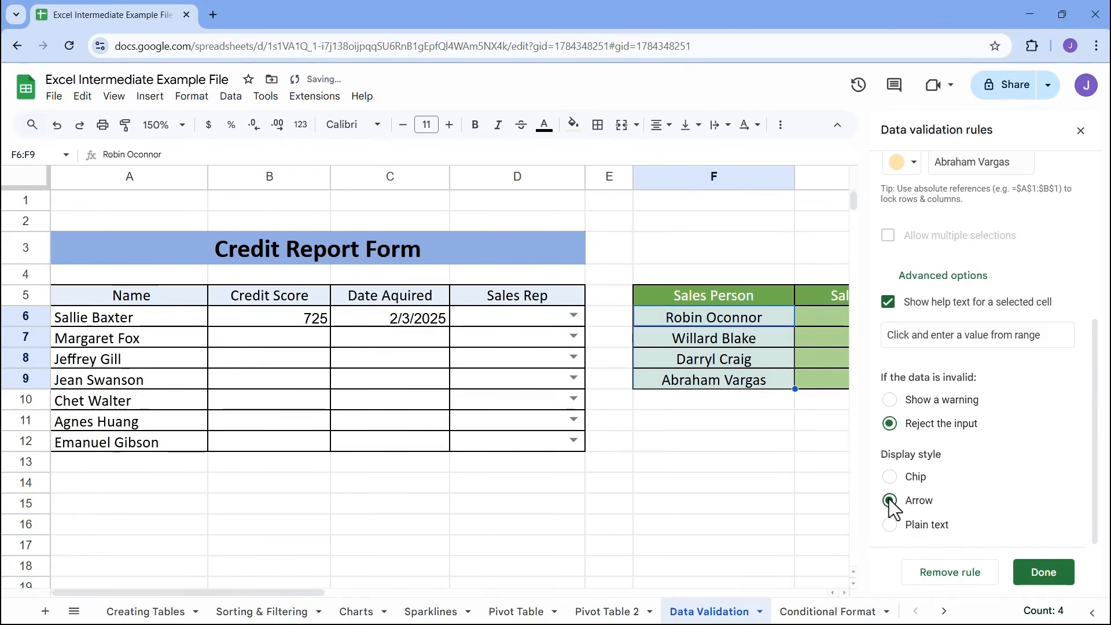
pyautogui.click(890, 525)
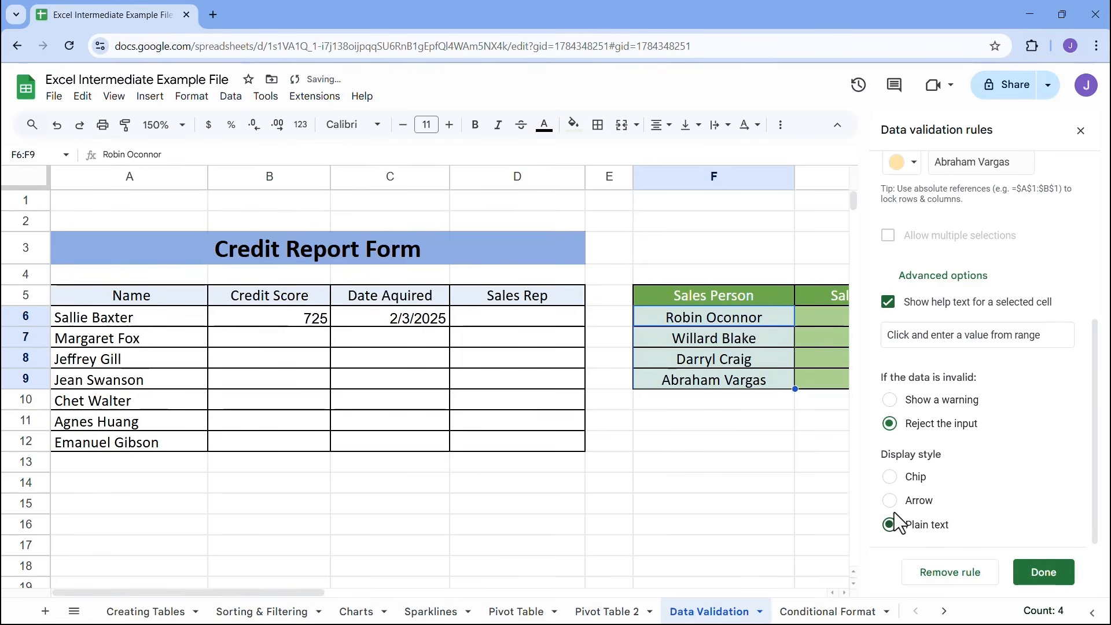
pyautogui.click(889, 477)
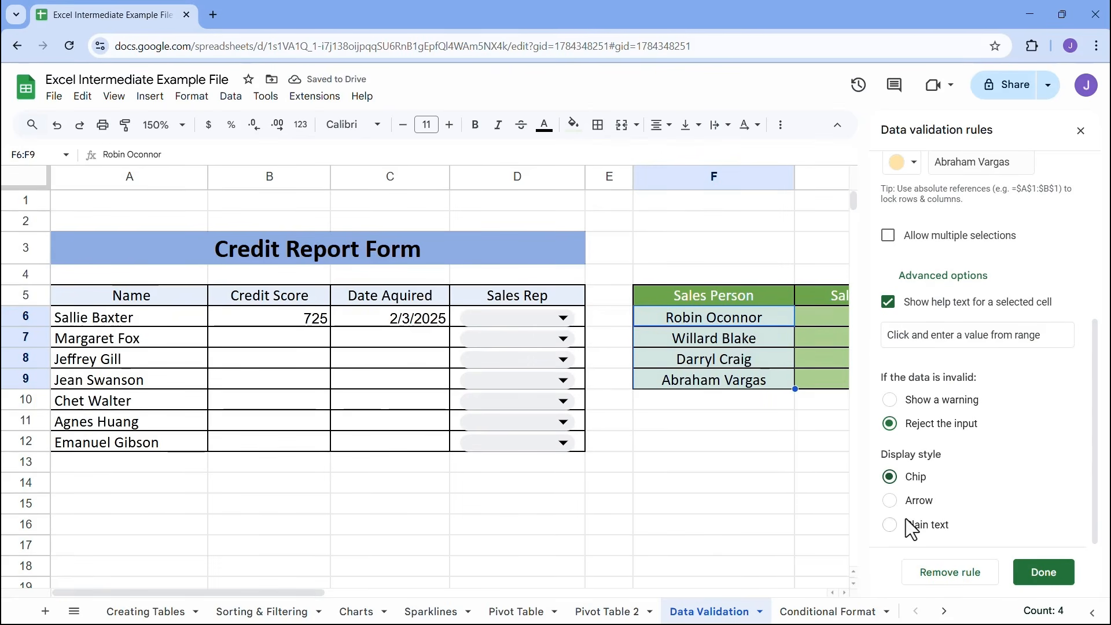
pyautogui.click(889, 500)
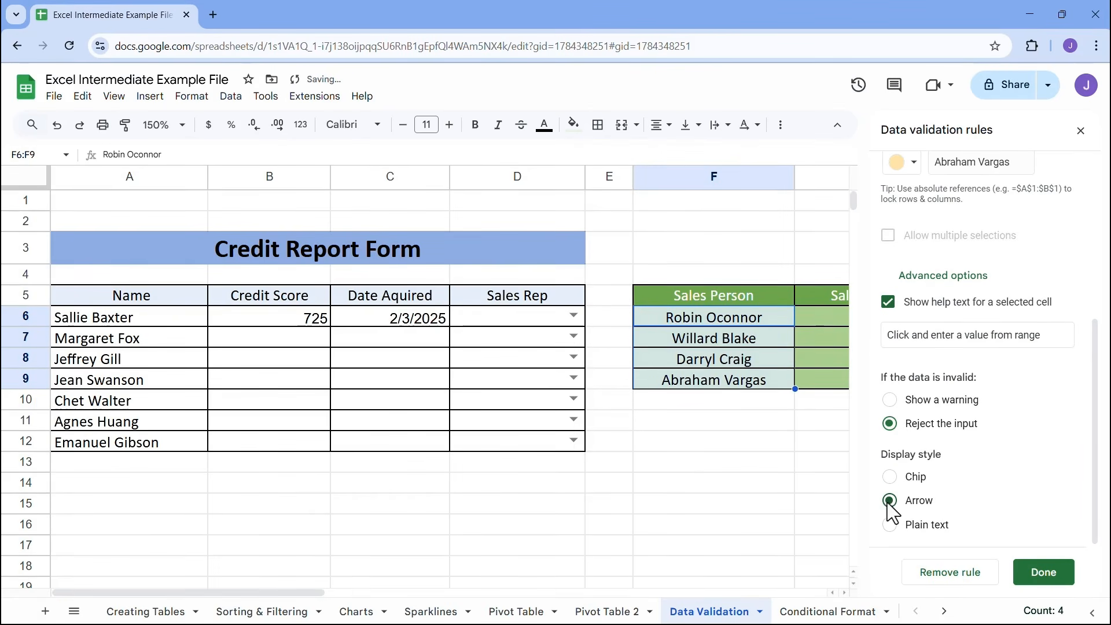
pyautogui.click(890, 477)
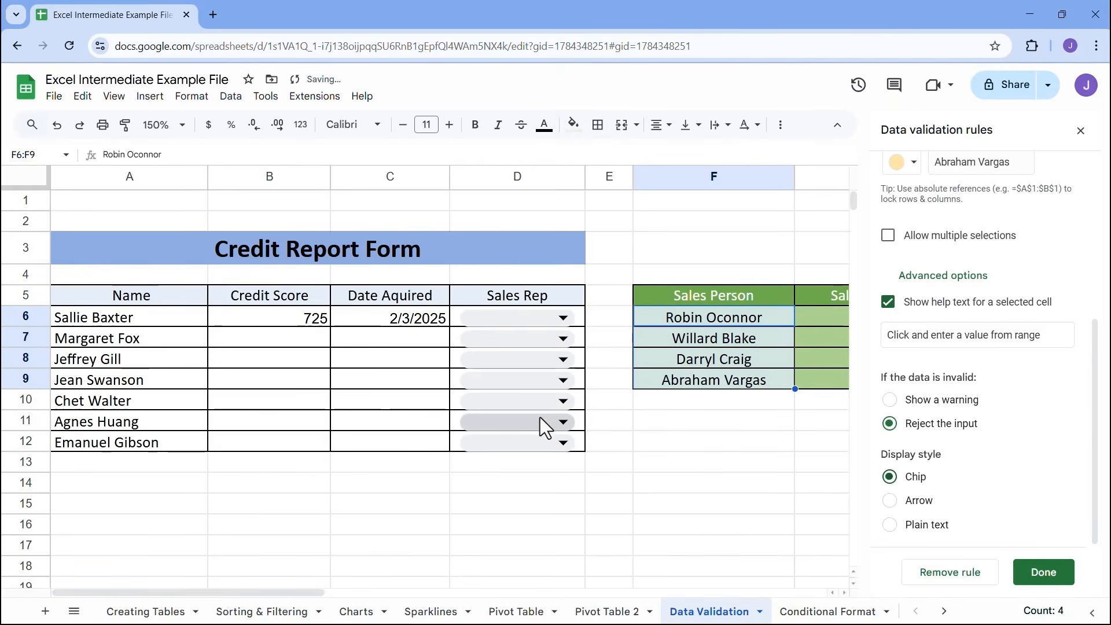
# Save the Sales Rep dropdown rule and close the data validation rules
pyautogui.click(1043, 575)
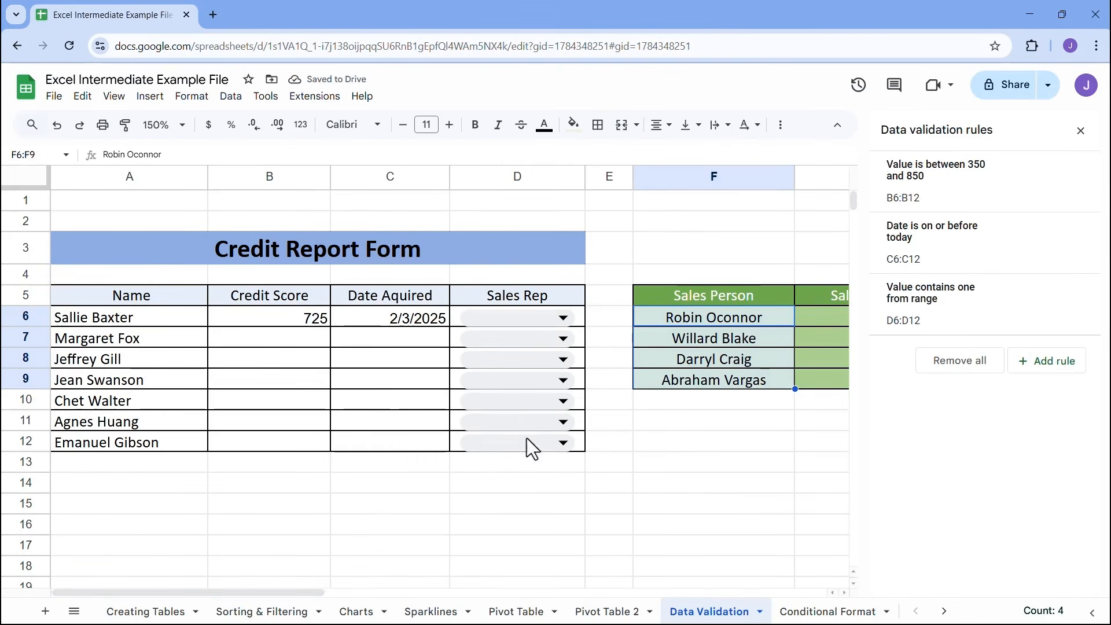
pyautogui.moveTo(25, 316); pyautogui.dragTo(35, 460)
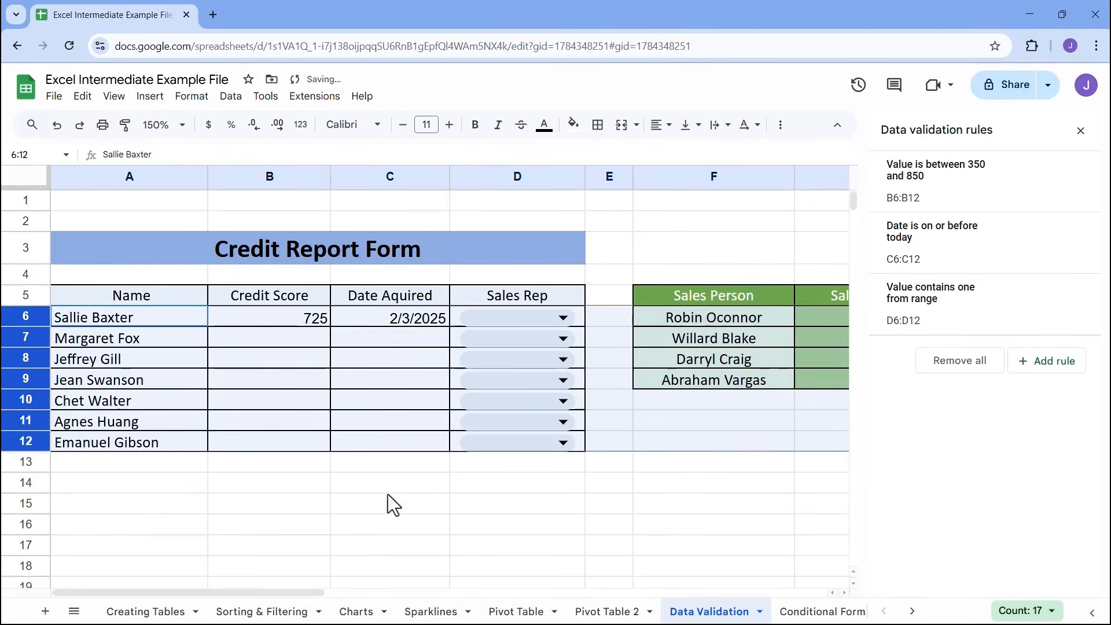
pyautogui.click(732, 424)
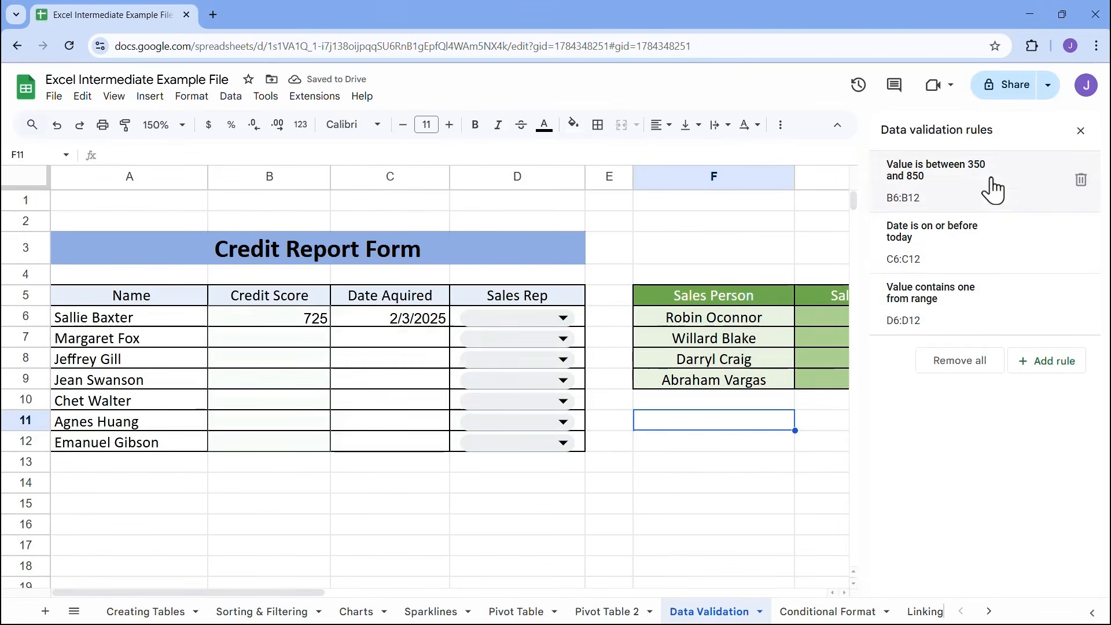
pyautogui.click(1080, 132)
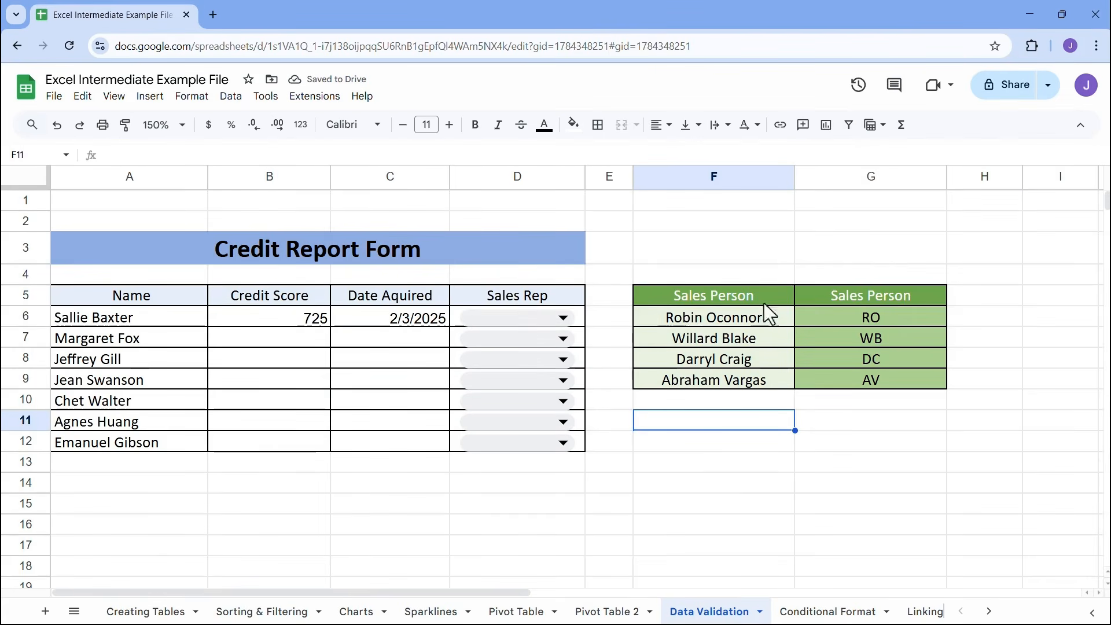
# Choose the first sales person in the D6 dropdown, and widen column D to fit the full name
pyautogui.click(570, 318)
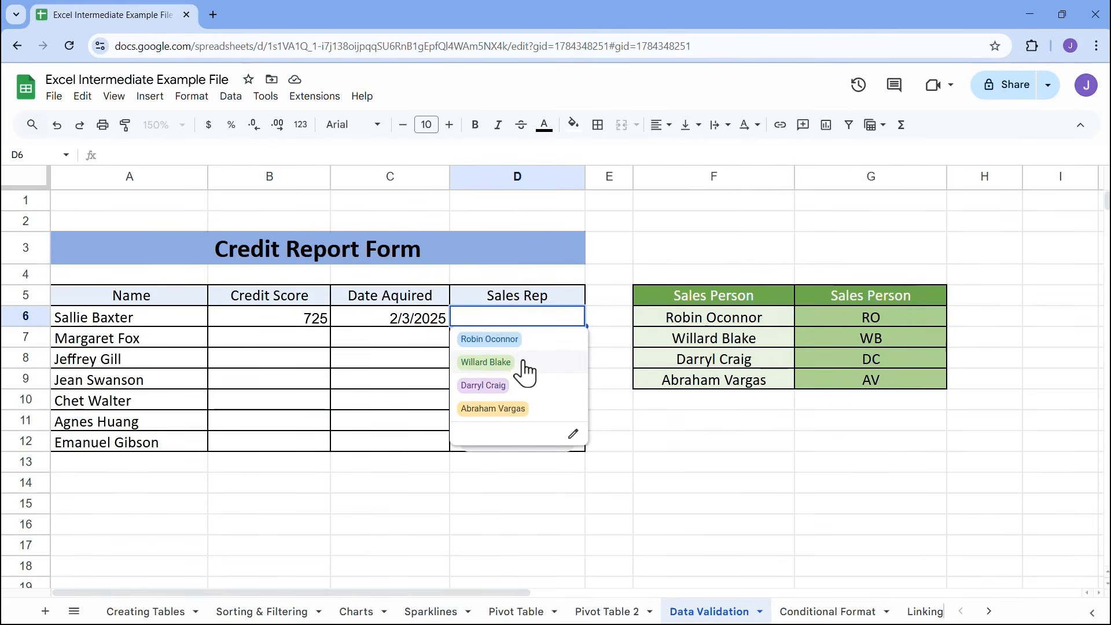
pyautogui.click(499, 346)
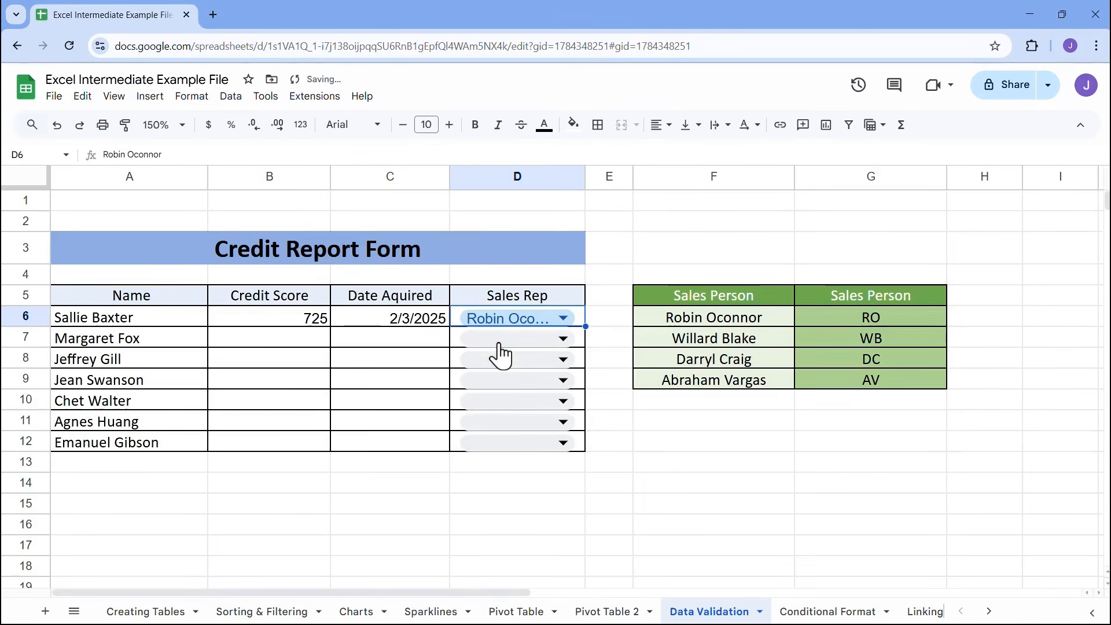
pyautogui.moveTo(585, 176); pyautogui.dragTo(620, 173)
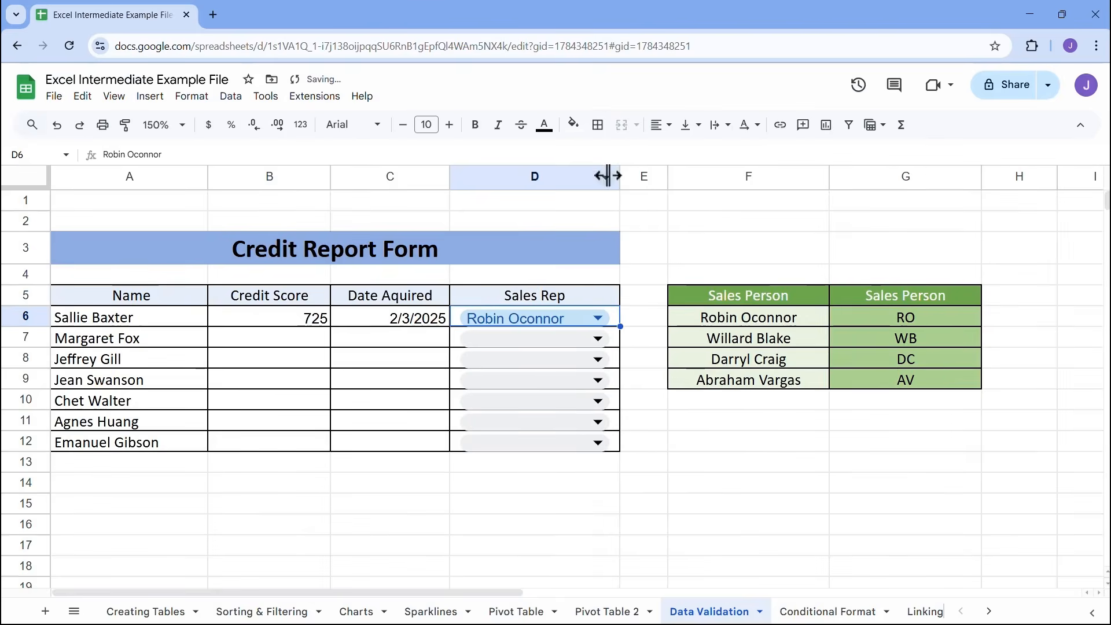
pyautogui.doubleClick(556, 318)
pyautogui.press('Return')
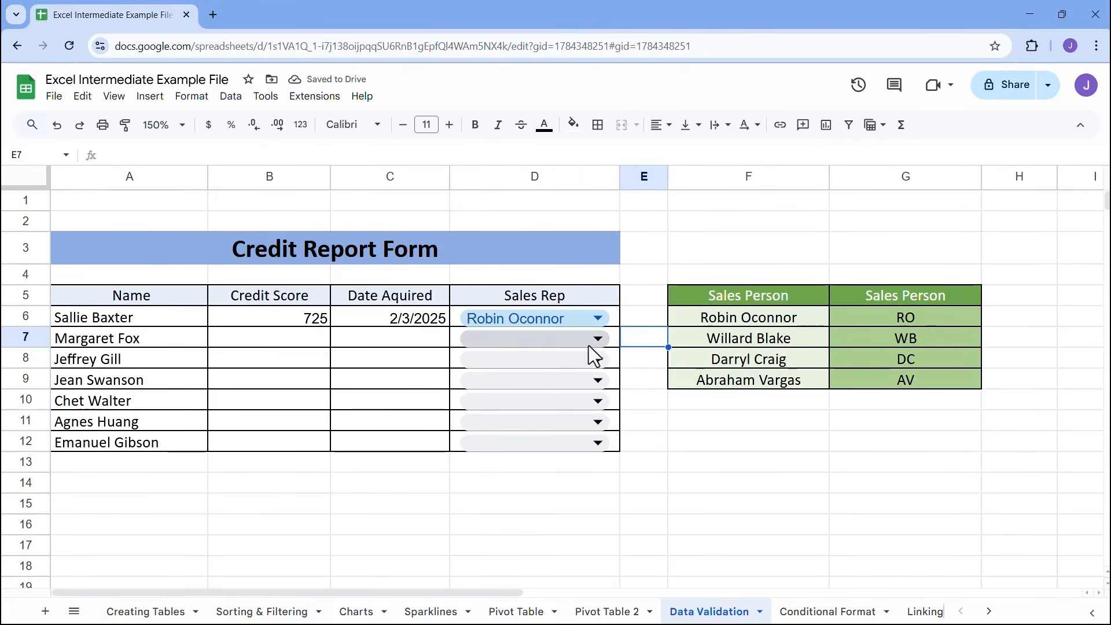
# Filter the D7 dropdown with "da" and choose the sales person listed in F8
pyautogui.click(613, 340)
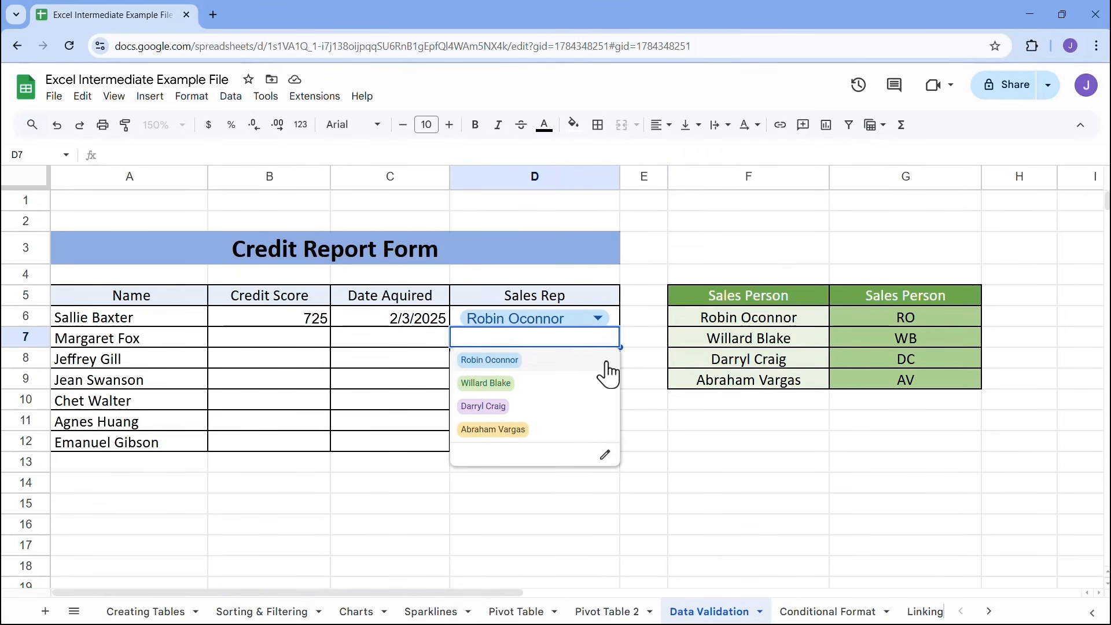
pyautogui.write('da')
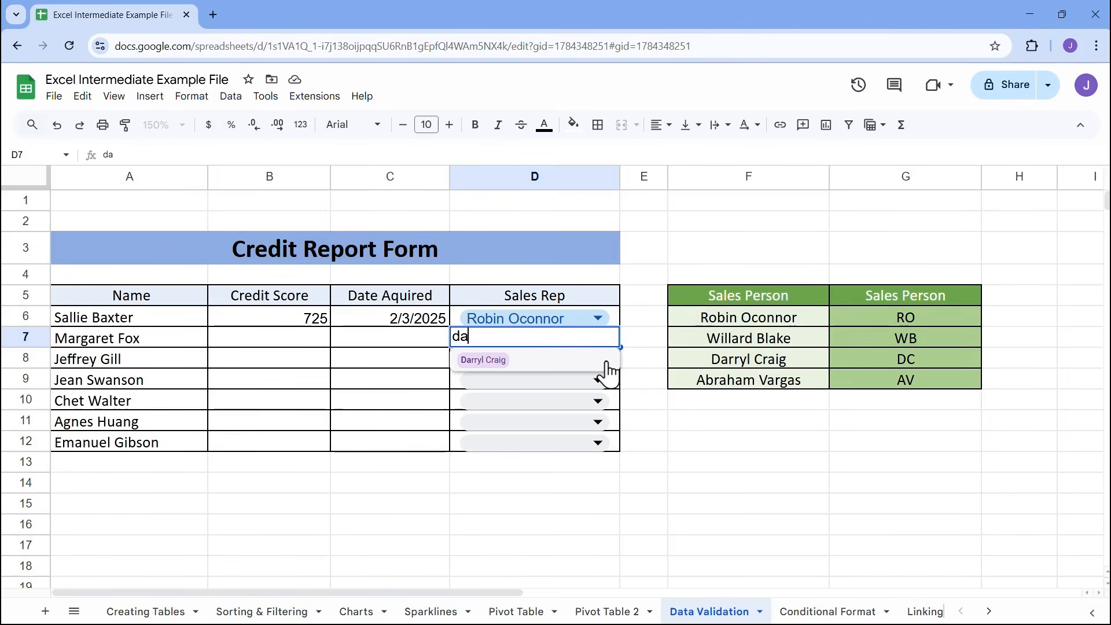
pyautogui.click(513, 362)
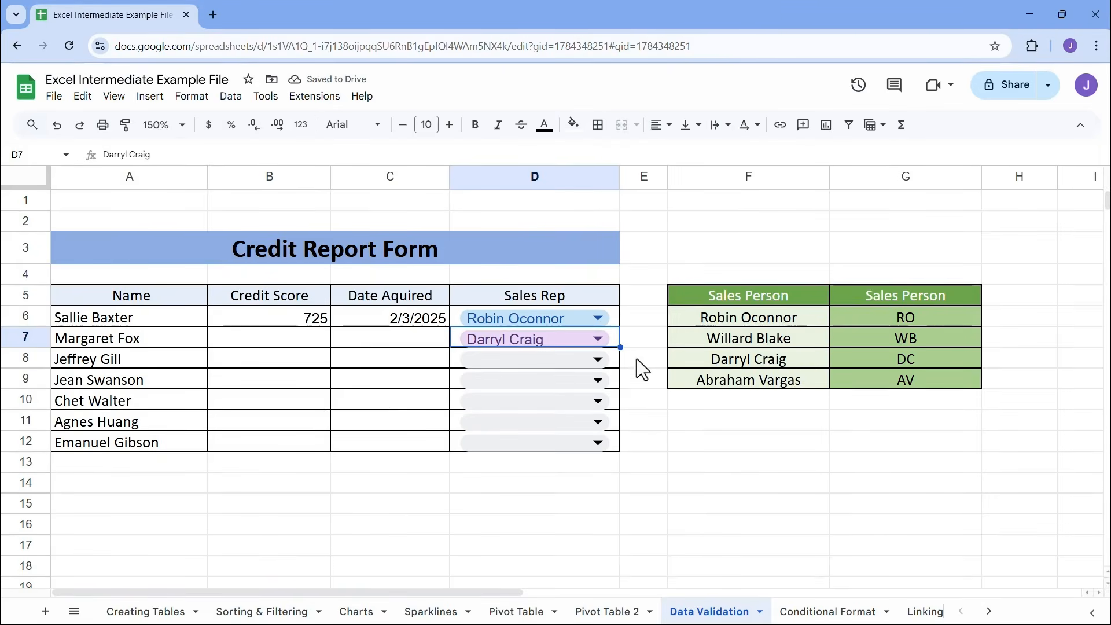
# Open the Conditional Format sheet and go to the first value in the Bathrooms column
pyautogui.click(644, 339)
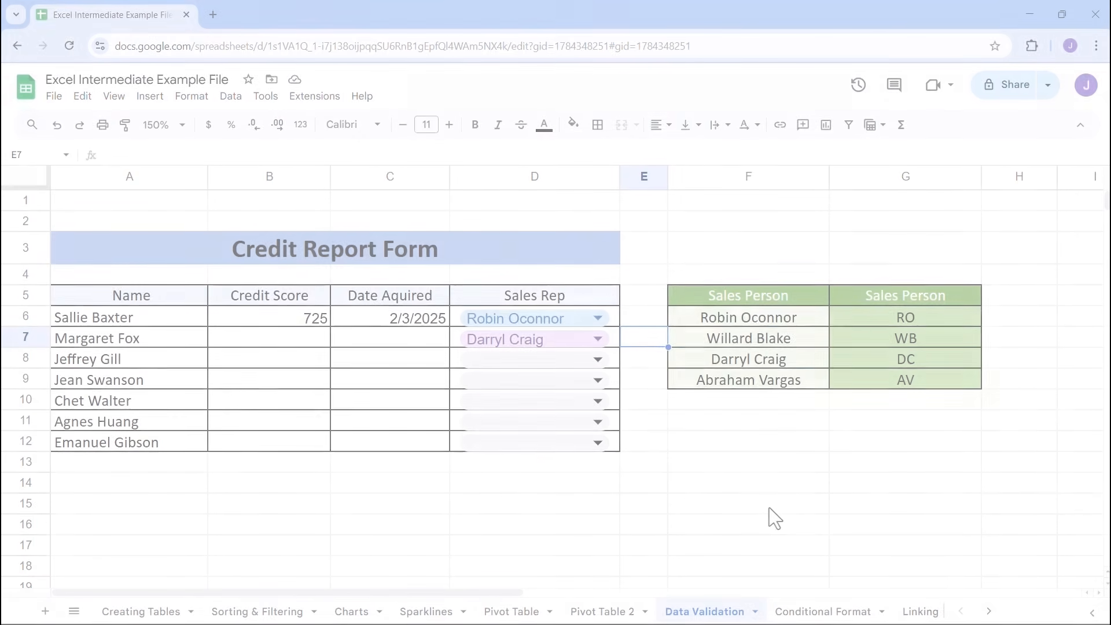
pyautogui.click(825, 605)
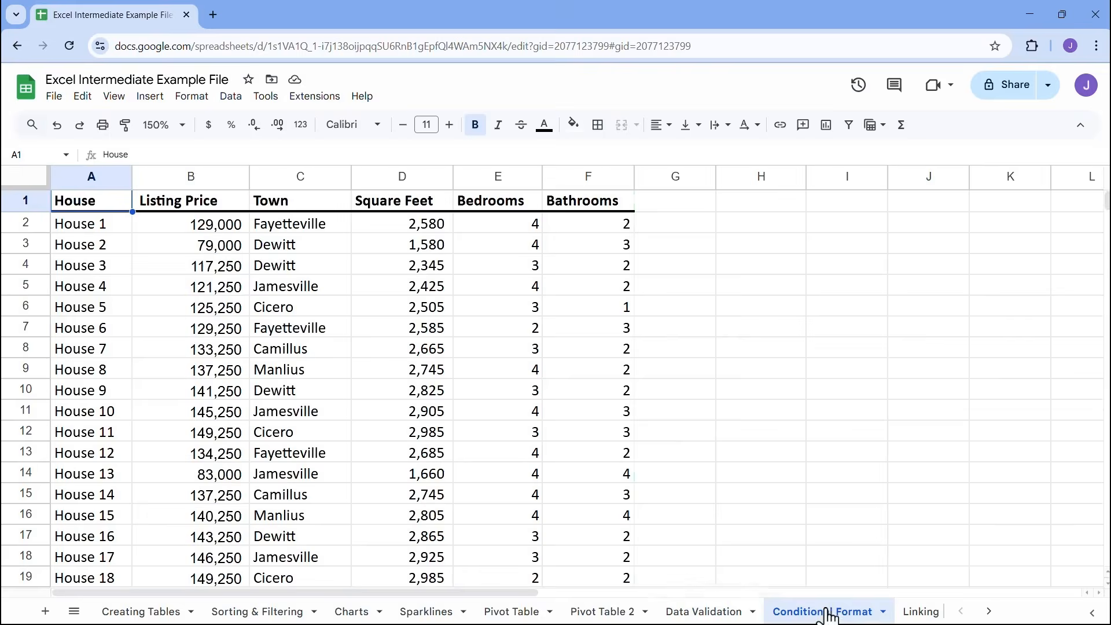
pyautogui.click(400, 247)
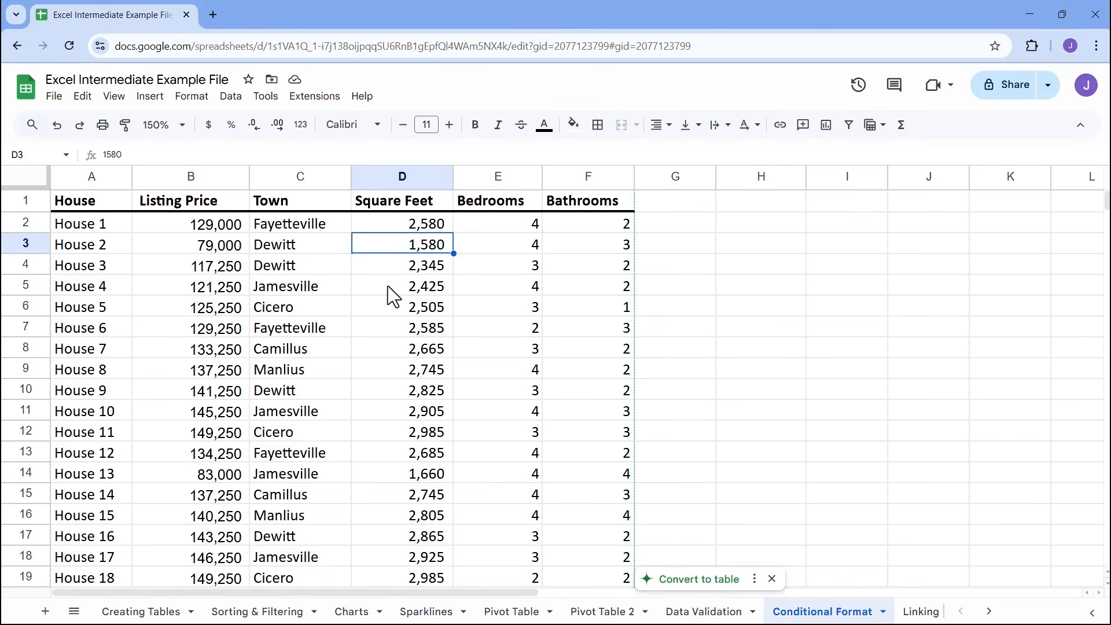
pyautogui.click(613, 226)
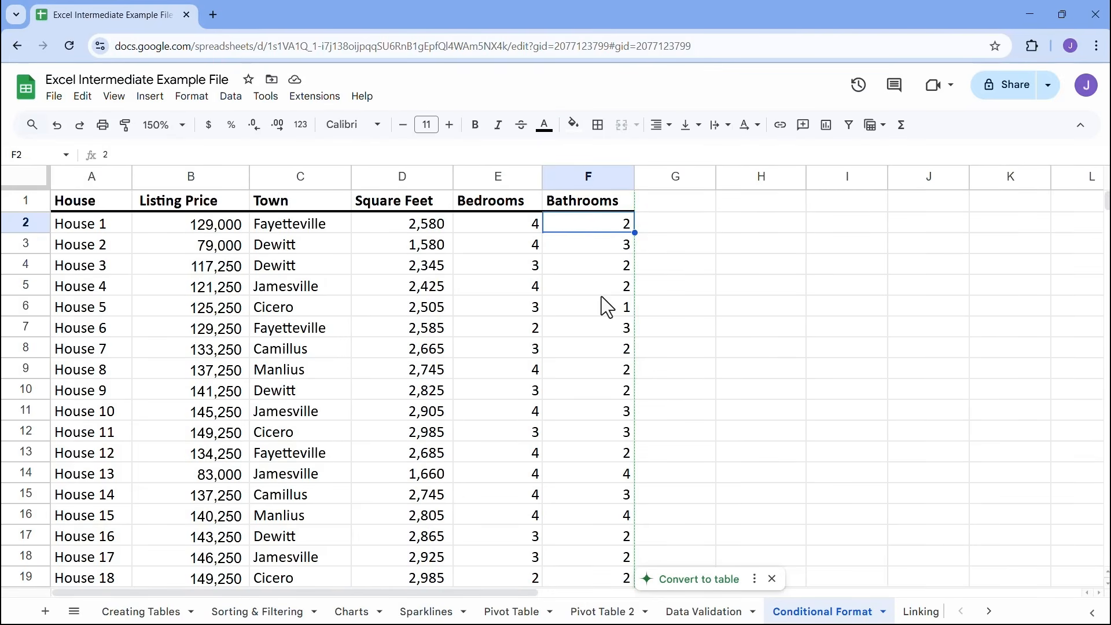
pyautogui.moveTo(602, 221); pyautogui.dragTo(612, 340)
pyautogui.hotkey('ctrl', '2')
pyautogui.write('tct')
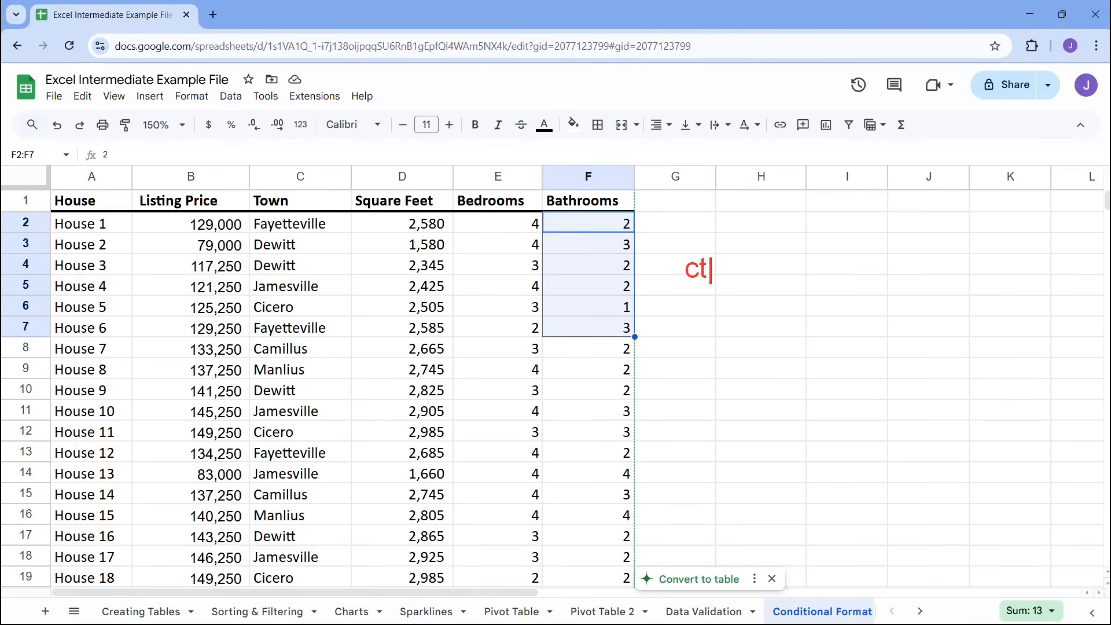
pyautogui.write('rl + shift +')
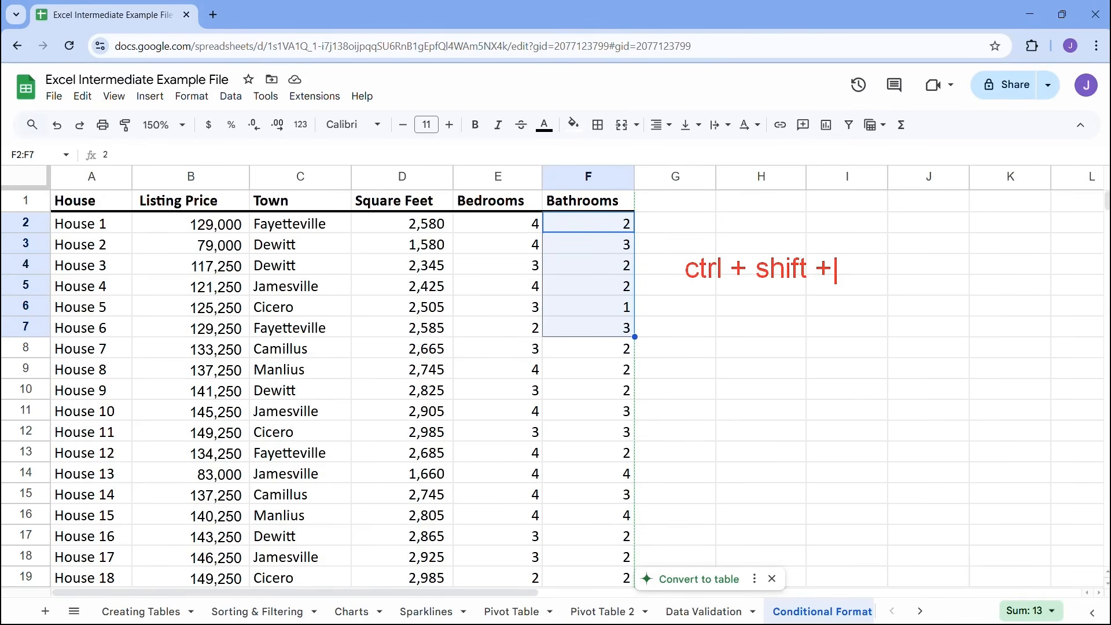
pyautogui.write(' down a')
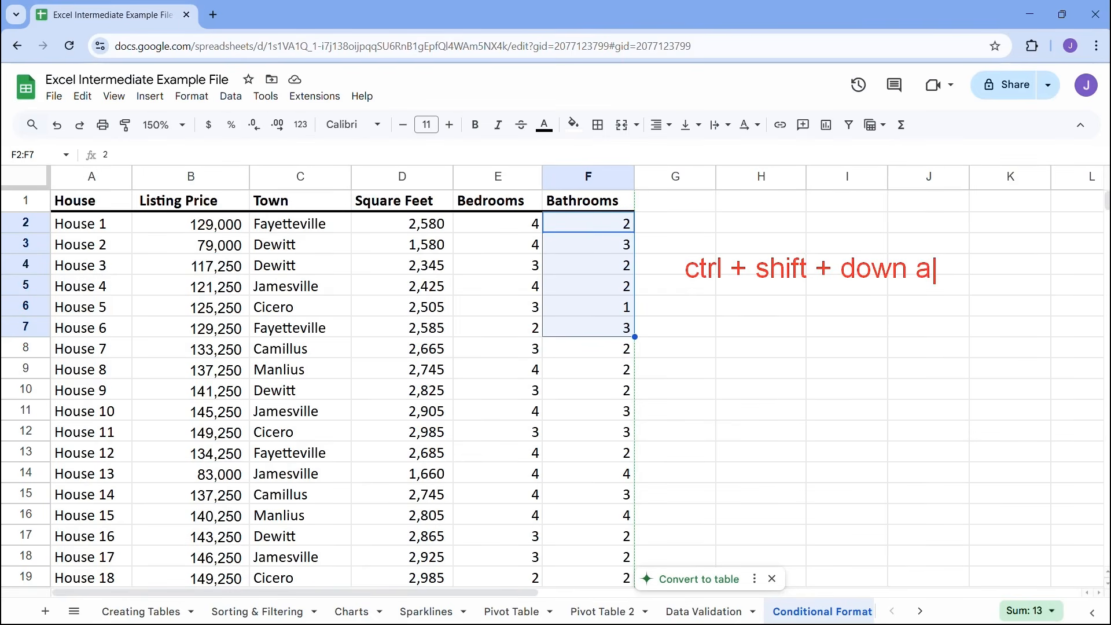
pyautogui.write('rrow')
pyautogui.press('Escape')
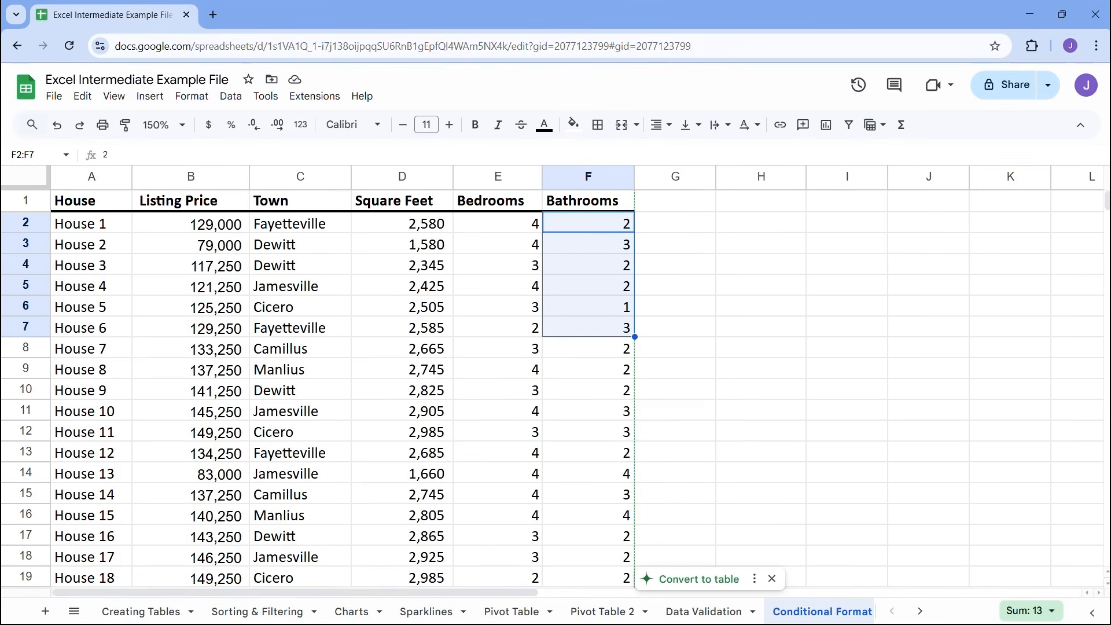
# Select all Bathrooms values in F2:F133 and dismiss the suggestion to convert the data to a table
pyautogui.click(612, 222)
pyautogui.hotkey('ctrl', 'shift', 'Down')
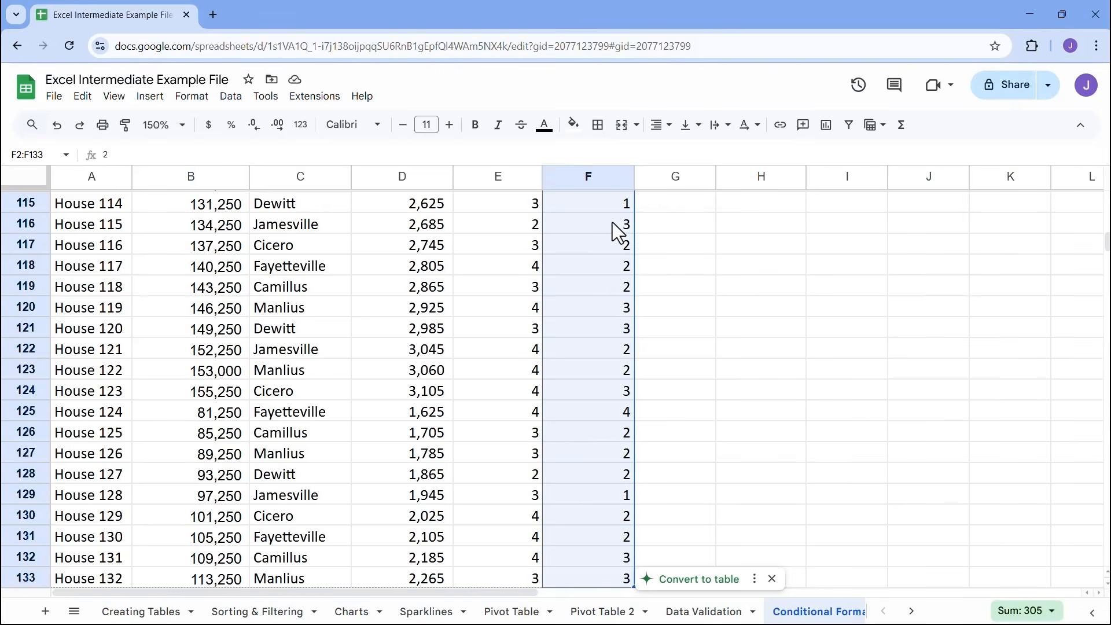
pyautogui.scroll(-3, 622, 317)
pyautogui.scroll(20, 622, 317)
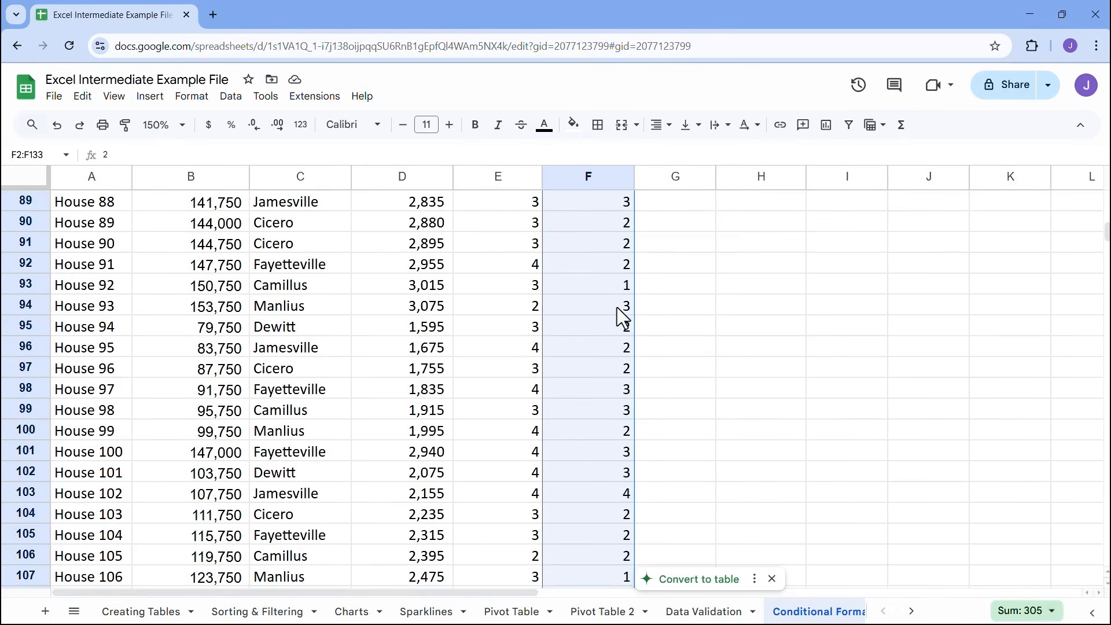
pyautogui.scroll(10, 621, 316)
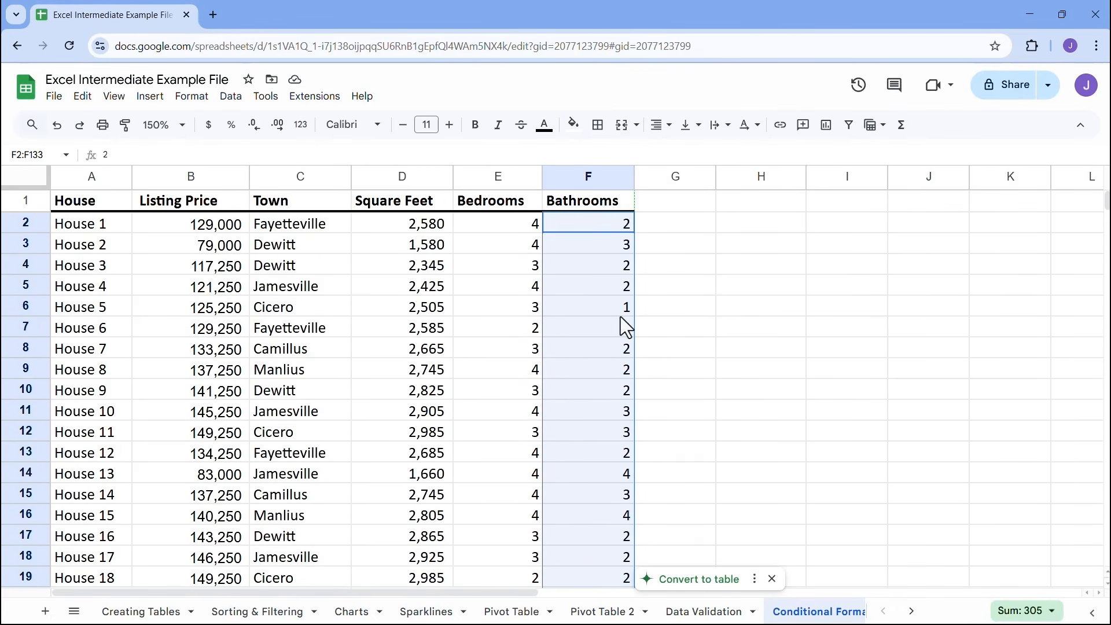
pyautogui.click(772, 579)
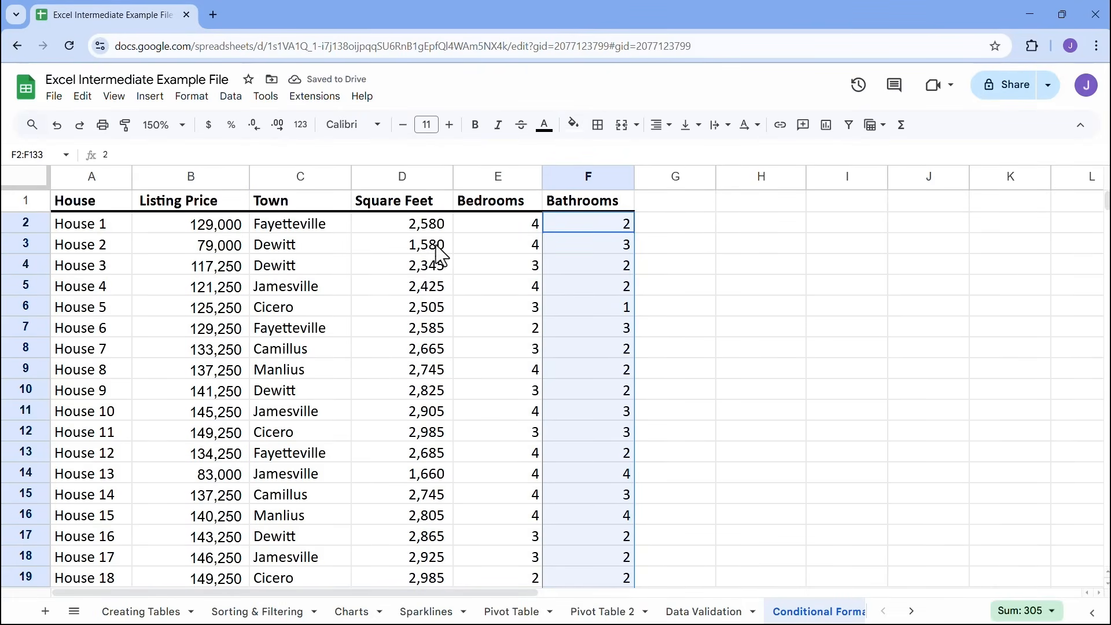
# Add a single color conditional format rule to F2:F133 for cells that are equal to 2
pyautogui.click(191, 96)
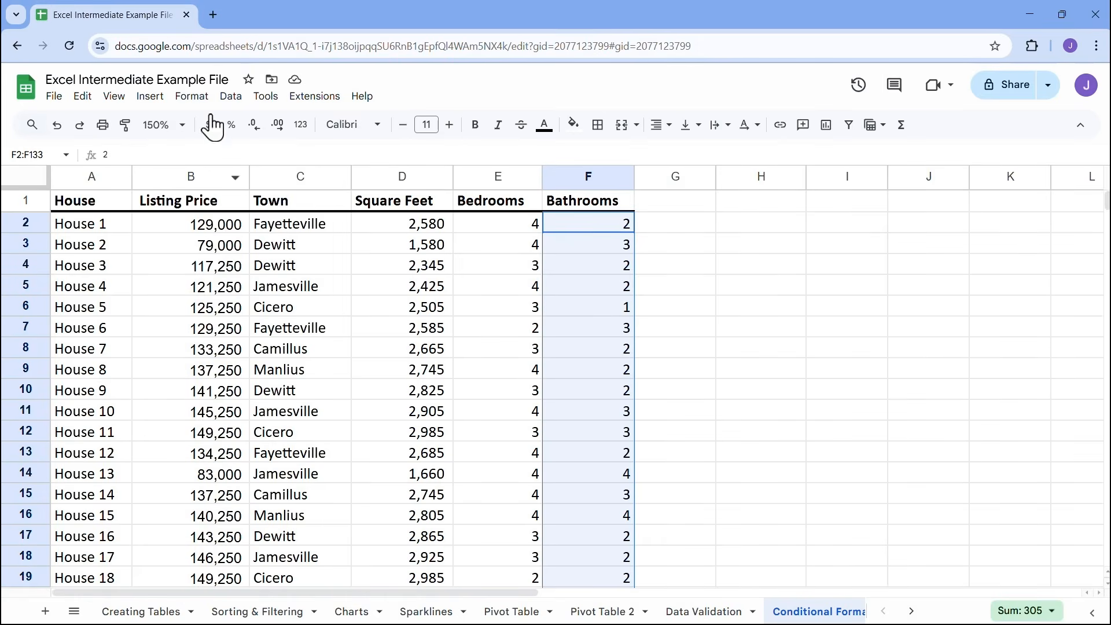
pyautogui.click(202, 98)
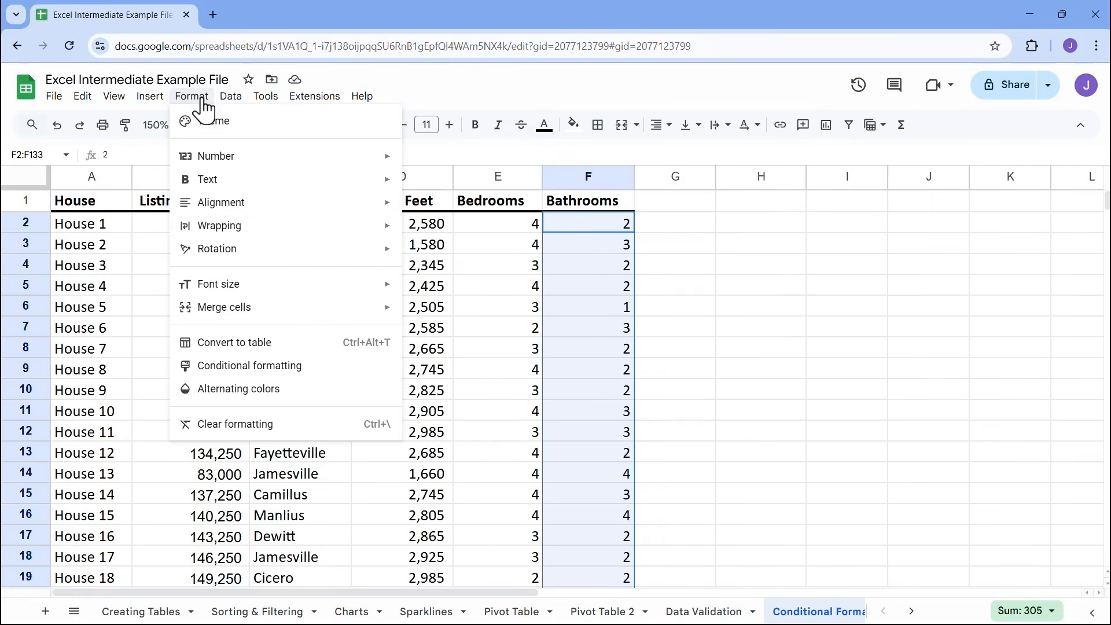
pyautogui.moveTo(277, 306)
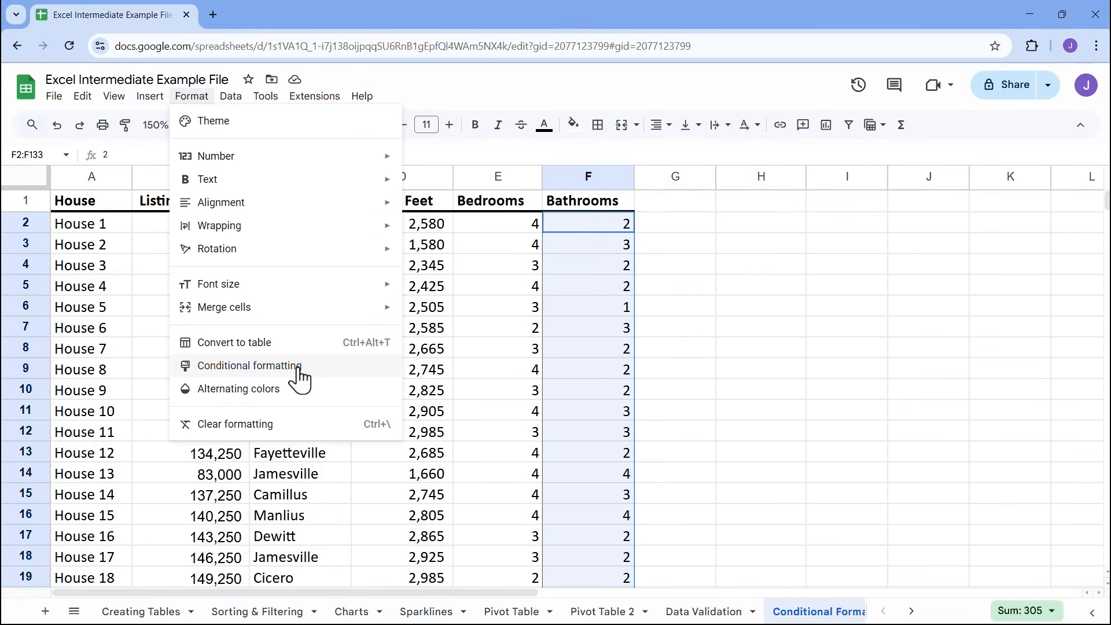
pyautogui.click(249, 365)
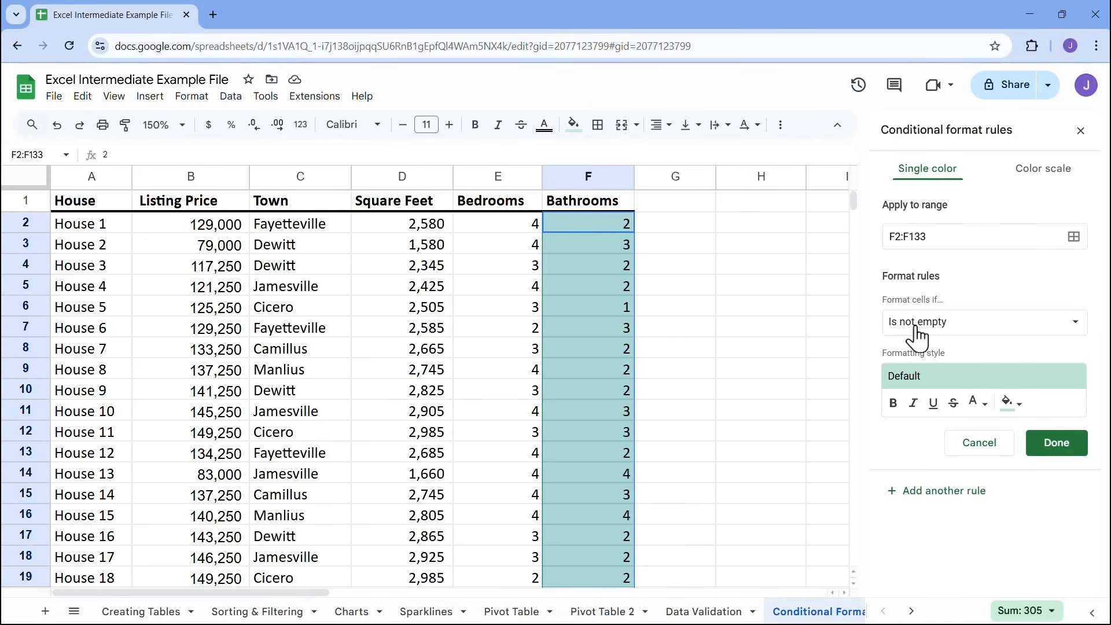
pyautogui.click(949, 338)
pyautogui.moveTo(1023, 321); pyautogui.dragTo(1023, 470)
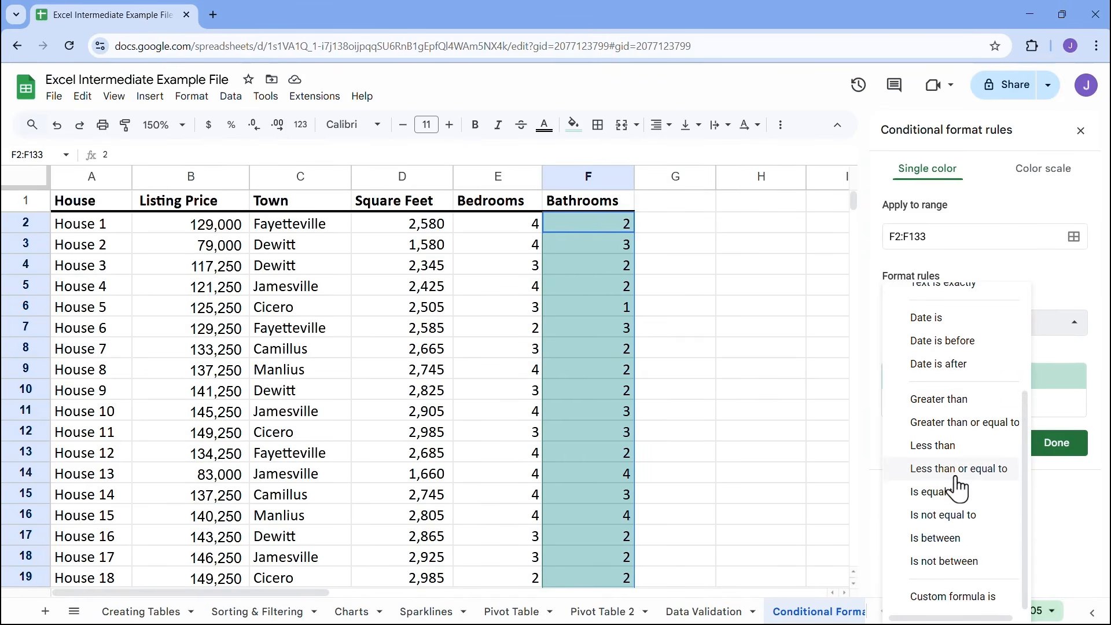
pyautogui.click(934, 493)
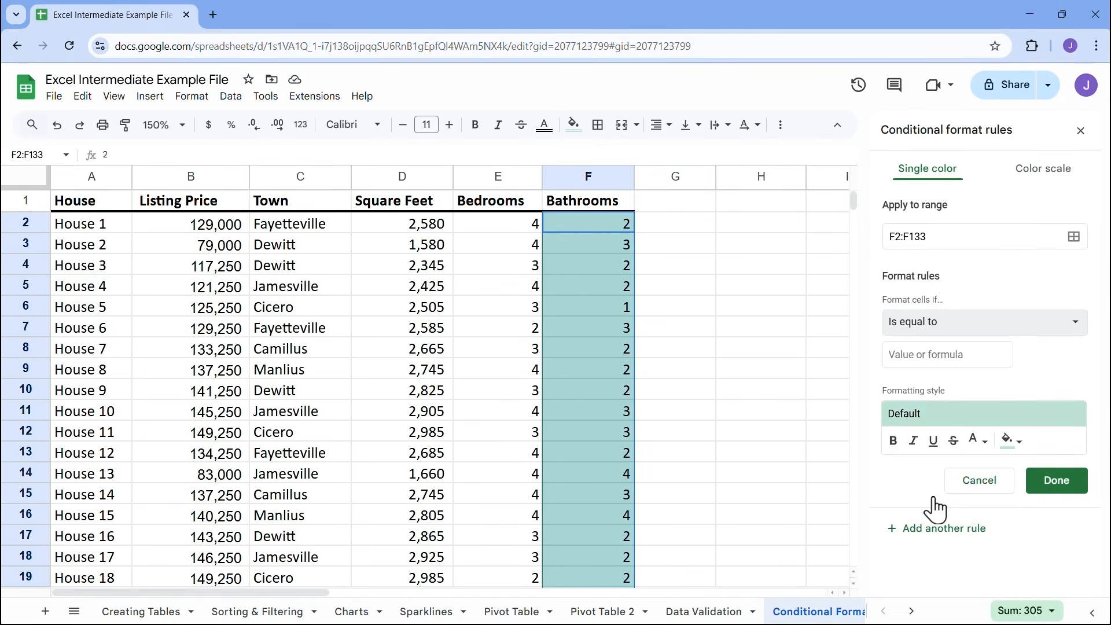
pyautogui.click(933, 357)
pyautogui.write('2')
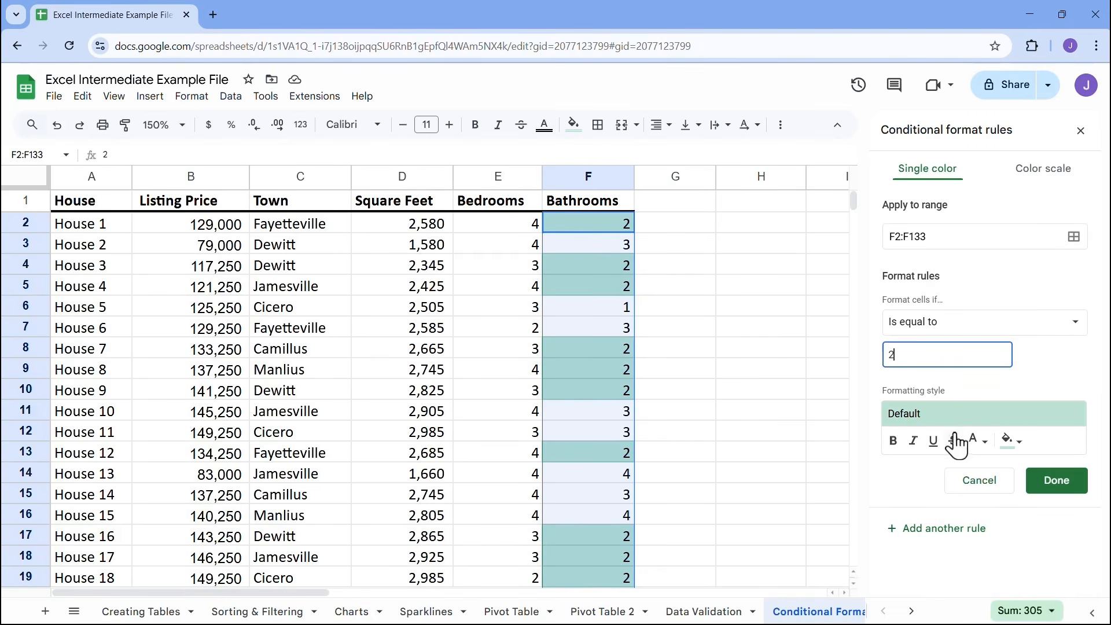
# Try a bright blue fill and a custom light blue fill for the rule's formatting style
pyautogui.click(1017, 447)
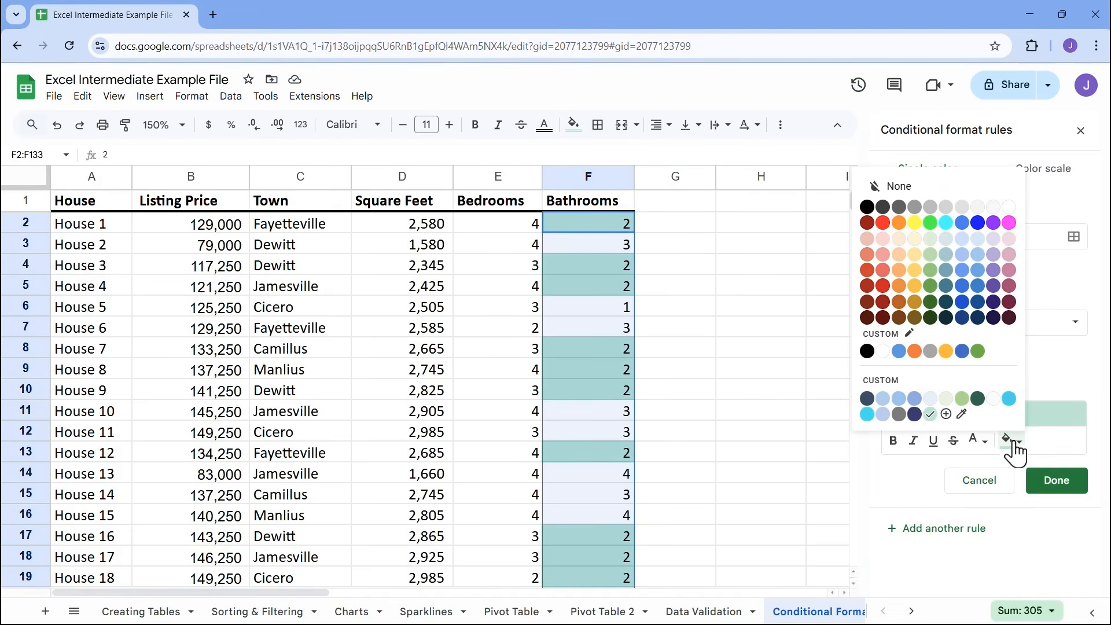
pyautogui.click(977, 224)
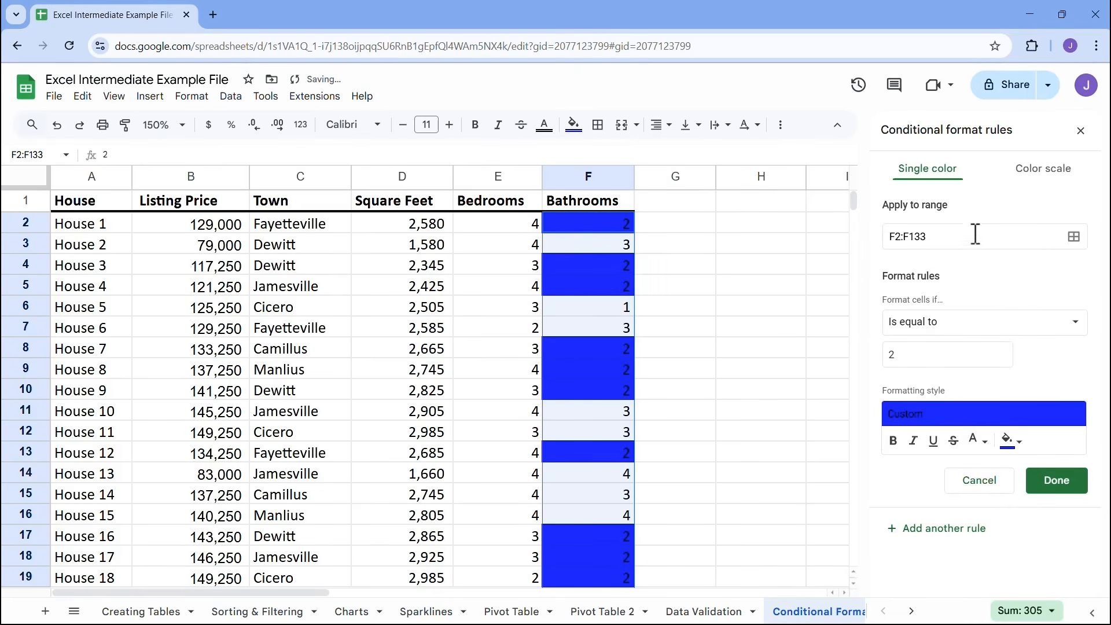
pyautogui.click(1015, 445)
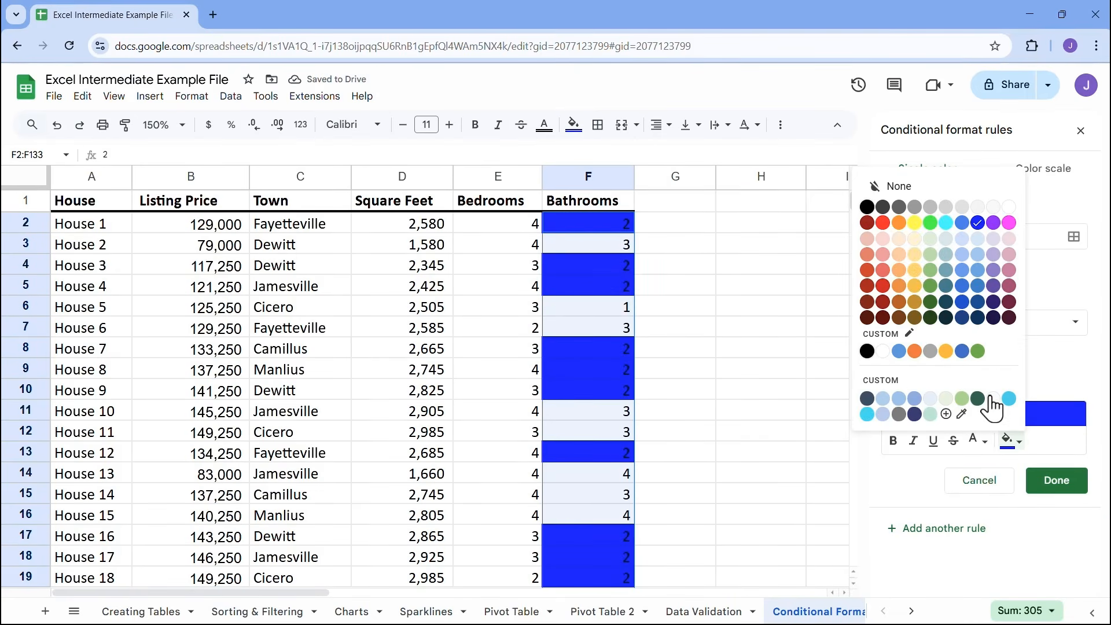
pyautogui.click(914, 399)
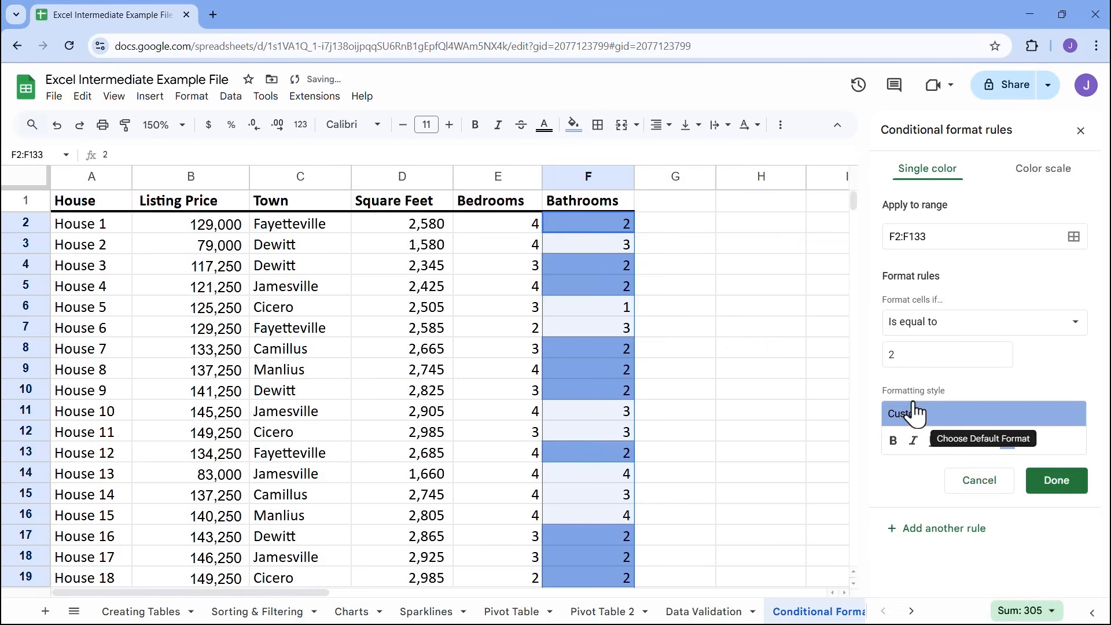
# Try the custom cyan as the text color of the rule's formatting style
pyautogui.click(1012, 443)
pyautogui.click(982, 437)
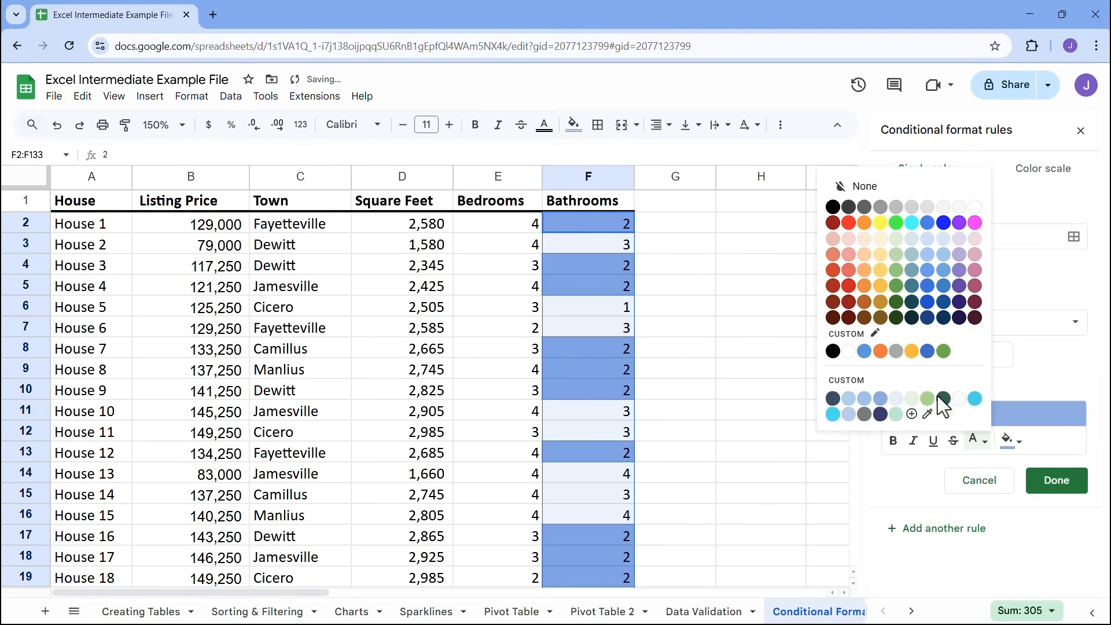
pyautogui.click(973, 398)
pyautogui.click(1008, 441)
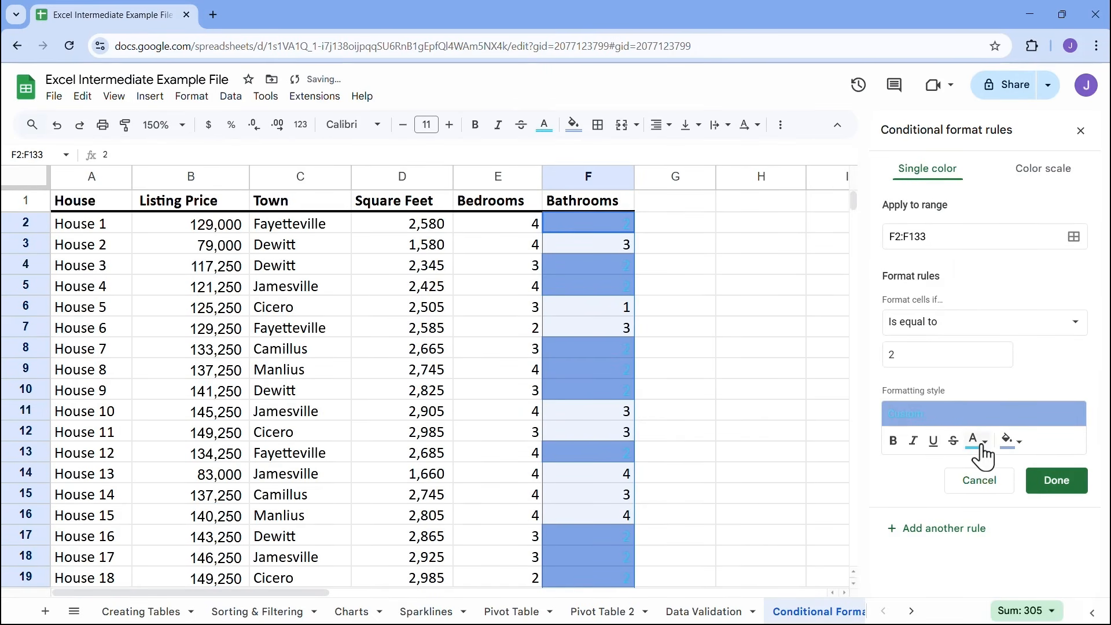
pyautogui.click(1008, 443)
# Give the rule's formatting style the custom cyan fill and black text
pyautogui.click(1008, 443)
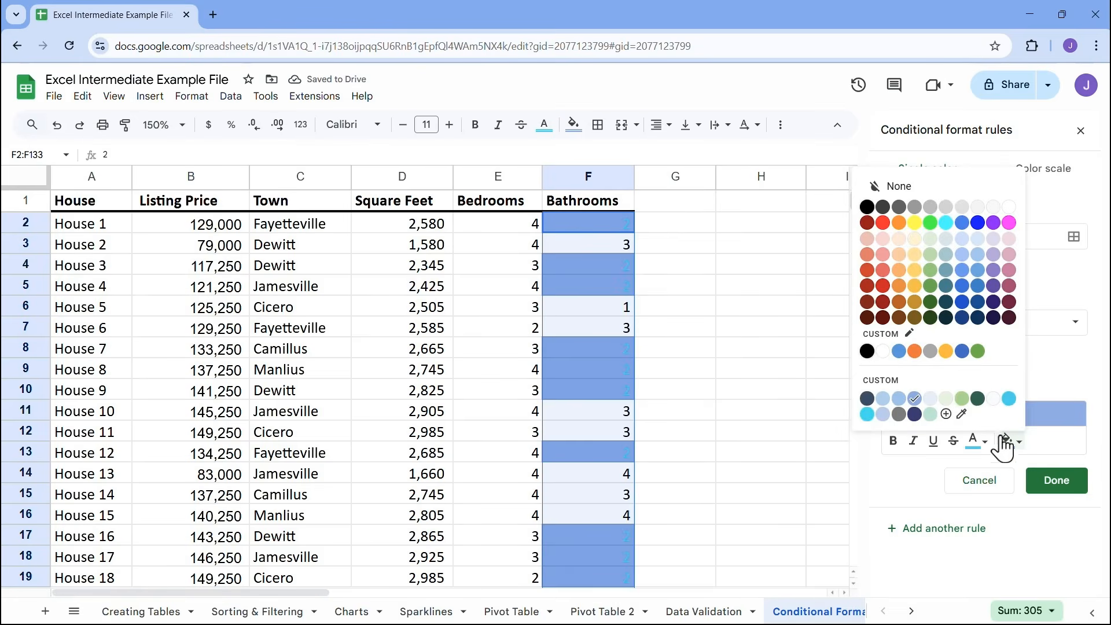
pyautogui.click(1003, 400)
pyautogui.click(977, 442)
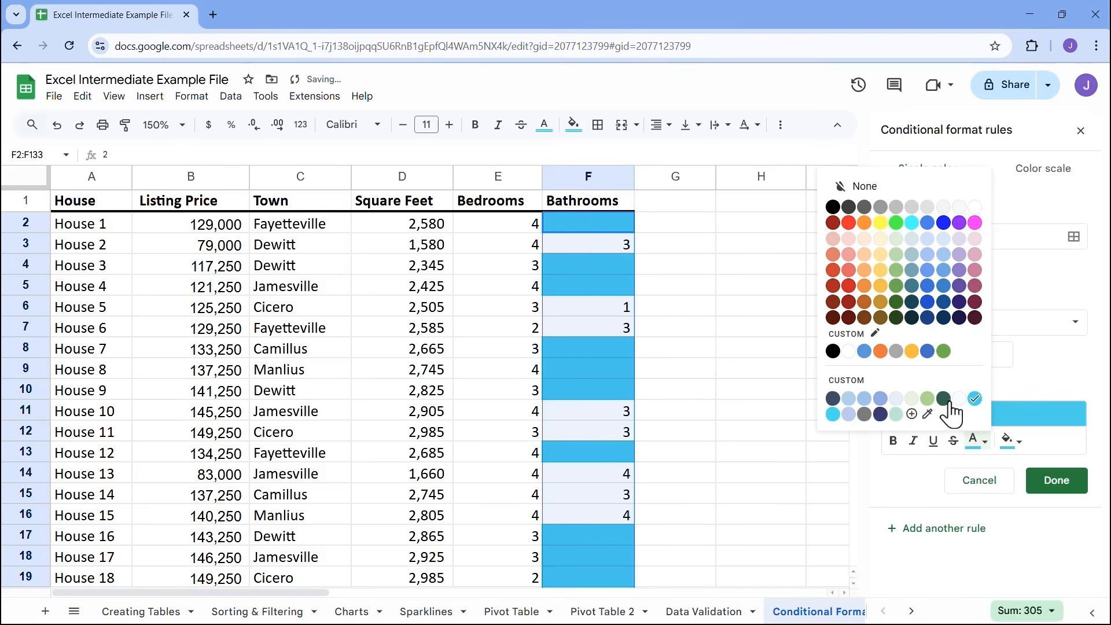
pyautogui.click(833, 351)
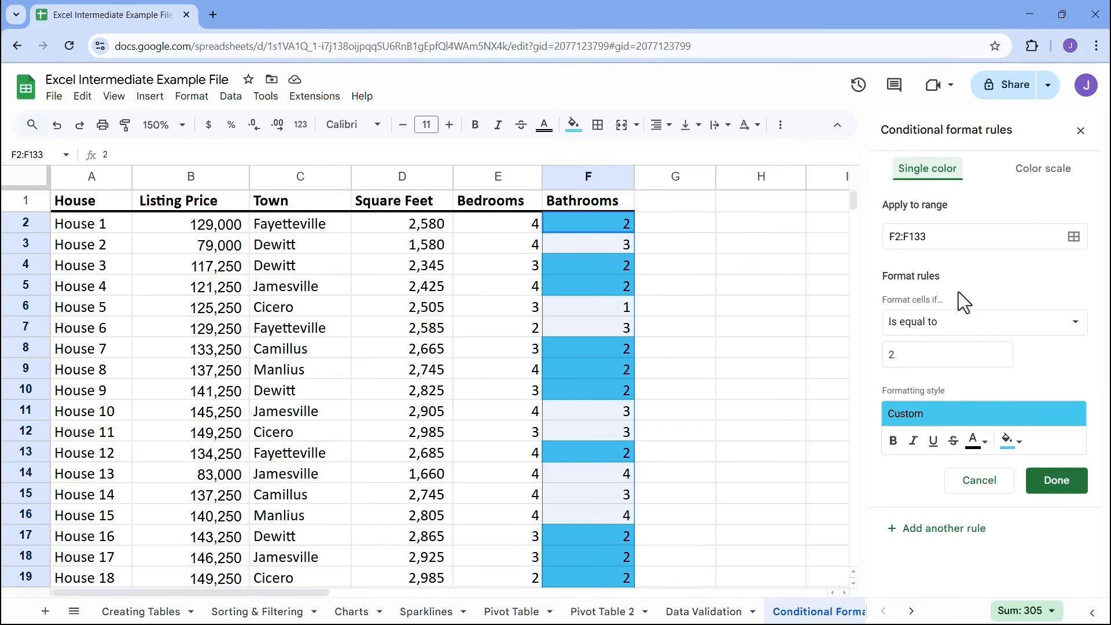
# Switch the formatting of F2:F133 to a color scale and try Number as the minpoint type
pyautogui.click(1047, 176)
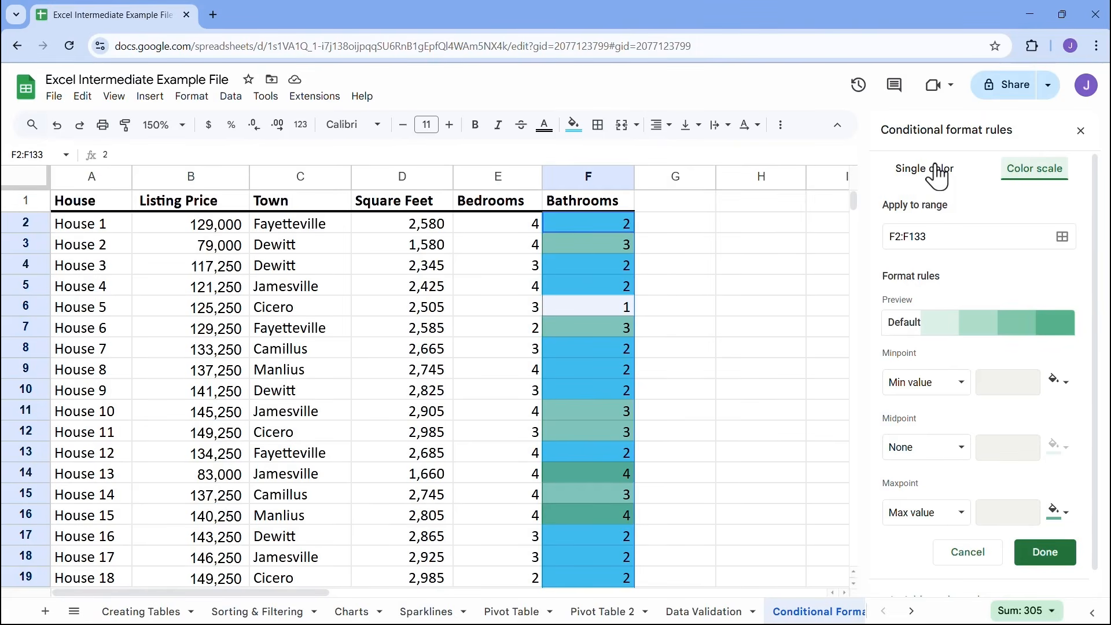
pyautogui.click(959, 396)
pyautogui.click(925, 383)
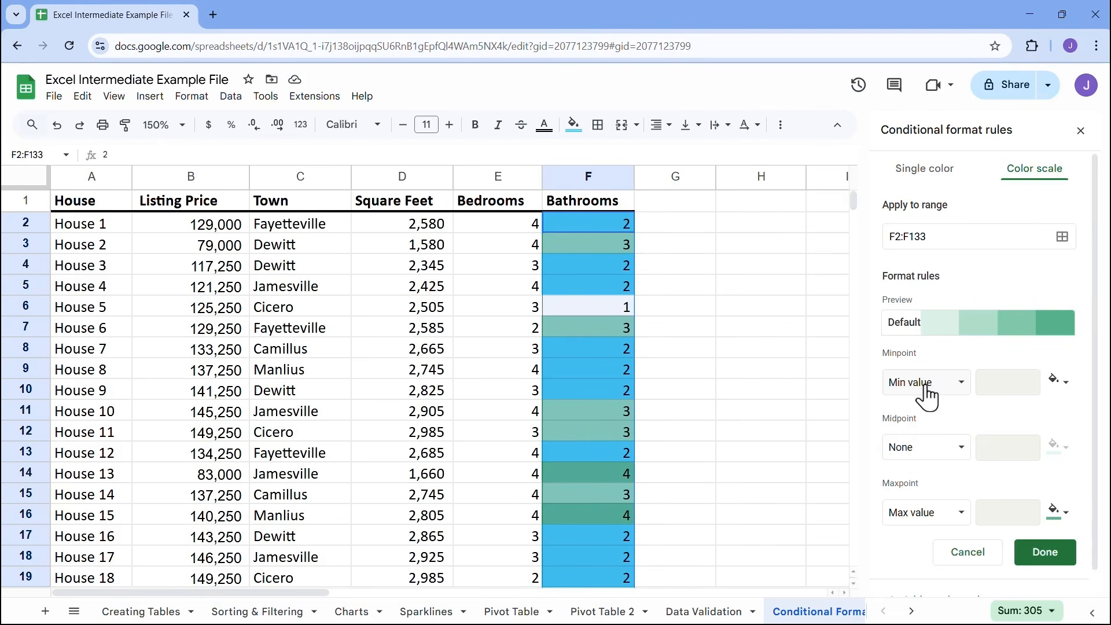
pyautogui.click(950, 385)
pyautogui.click(925, 405)
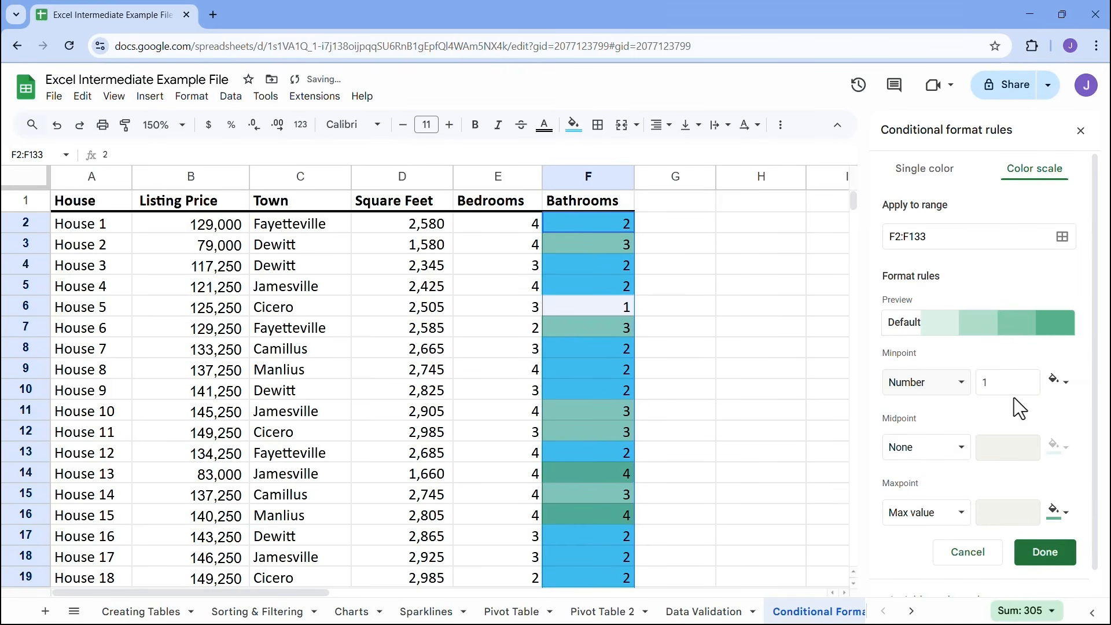
# Set the color scale's minpoint type to Min value and give it a light red color
pyautogui.scroll(-1, 962, 457)
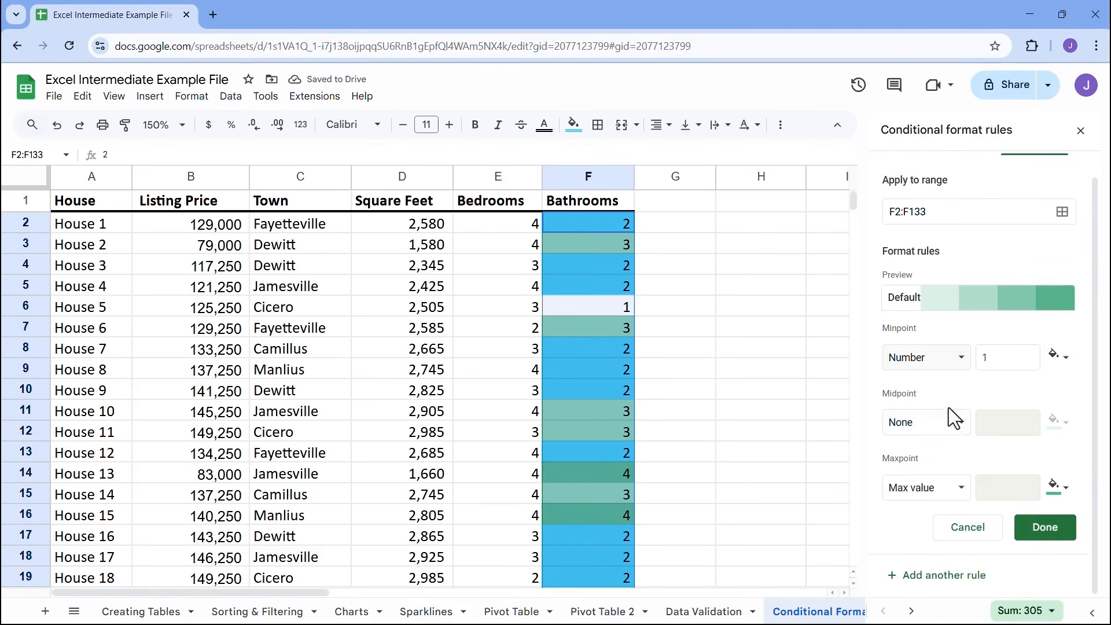
pyautogui.click(931, 428)
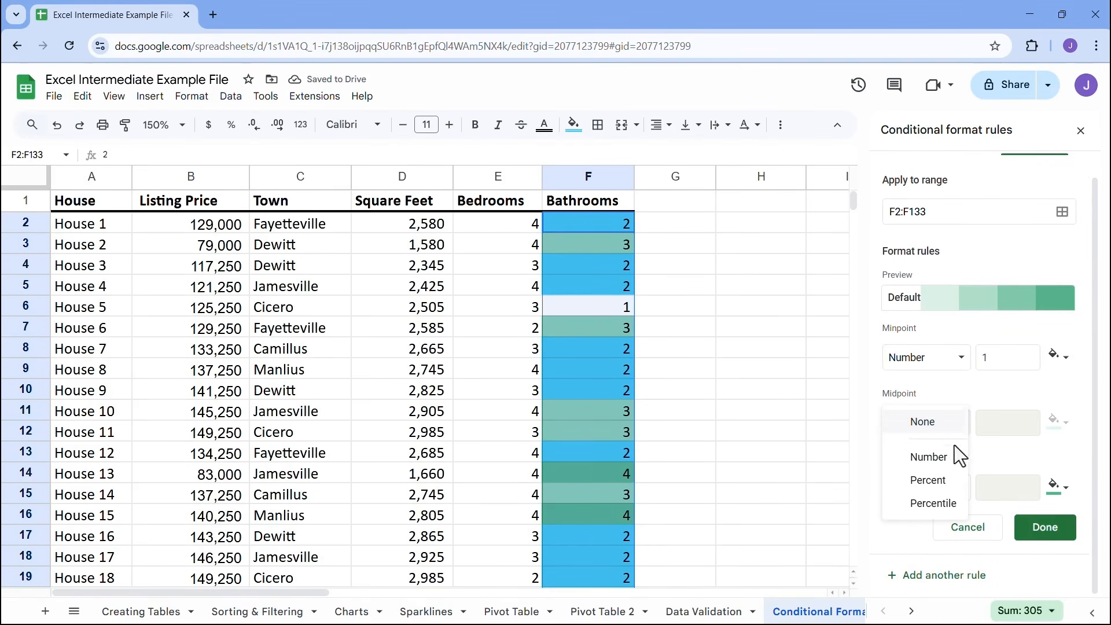
pyautogui.click(949, 365)
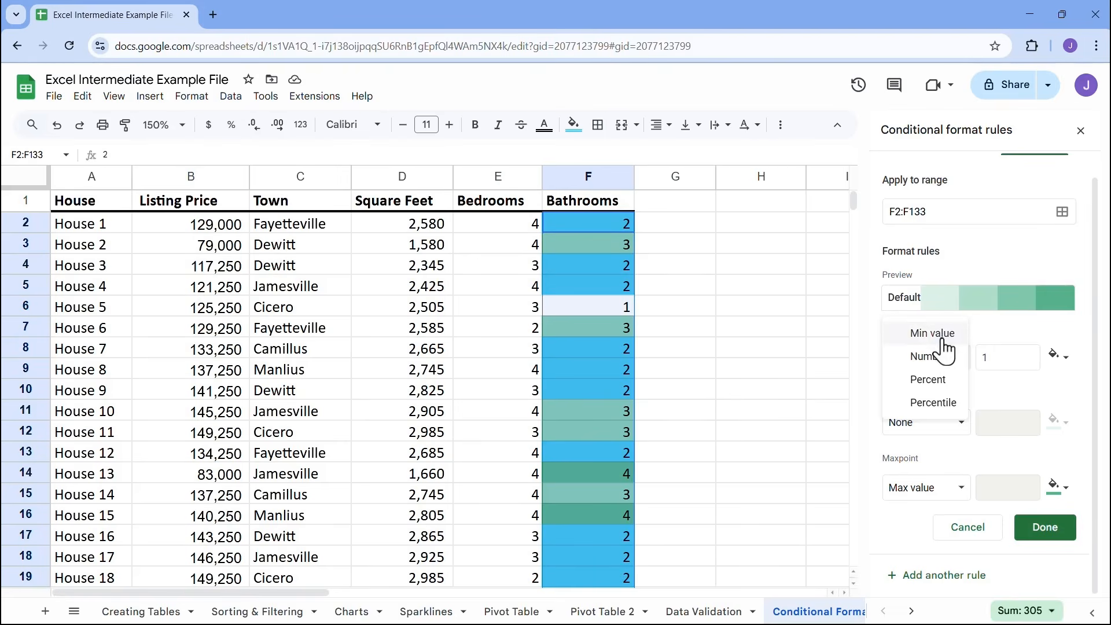
pyautogui.click(942, 335)
pyautogui.click(1057, 357)
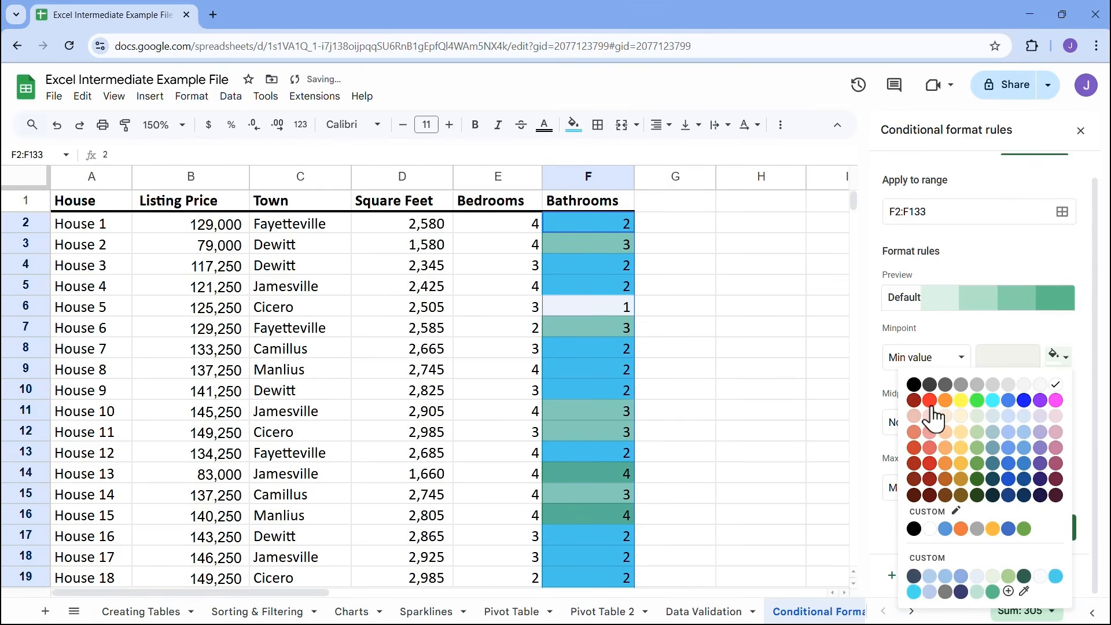
pyautogui.click(930, 448)
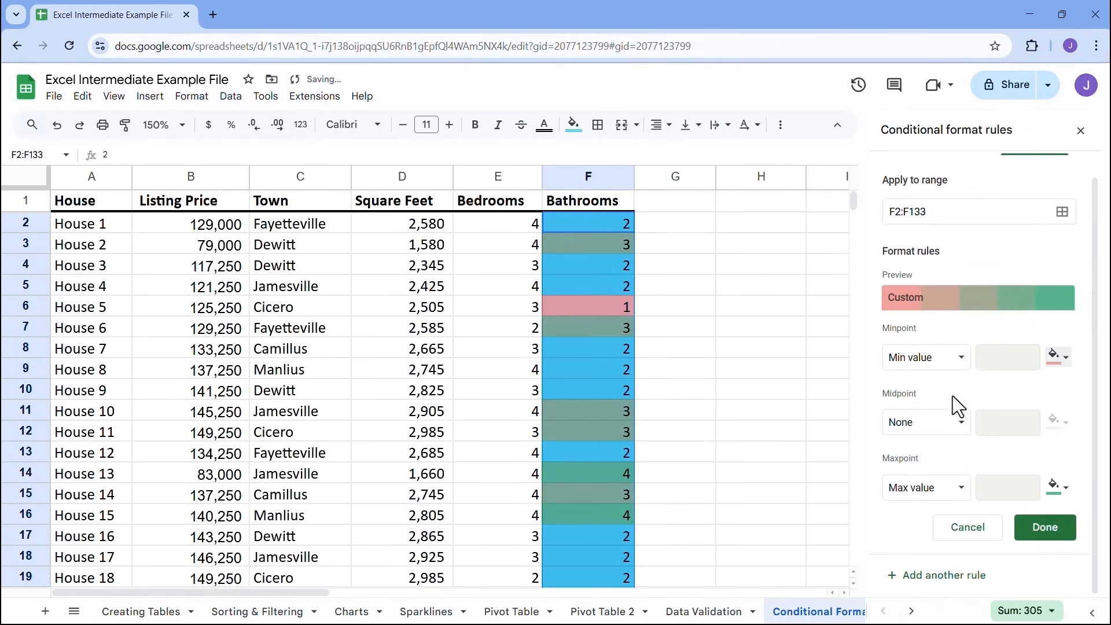
# Set the color scale's midpoint to the number 2 with a light yellow color
pyautogui.click(953, 429)
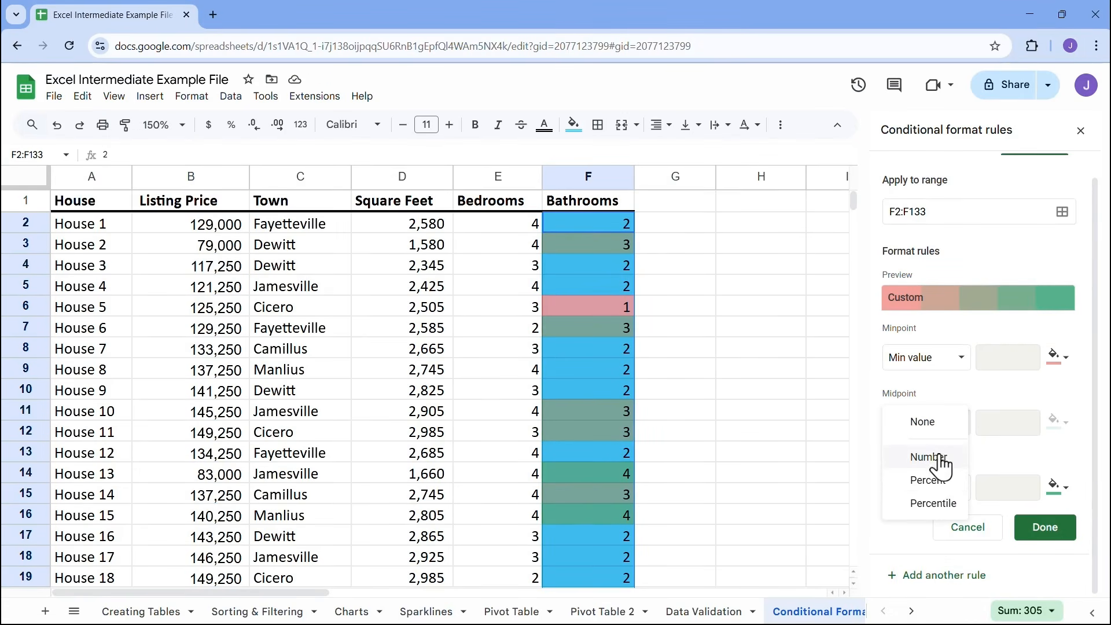
pyautogui.click(991, 415)
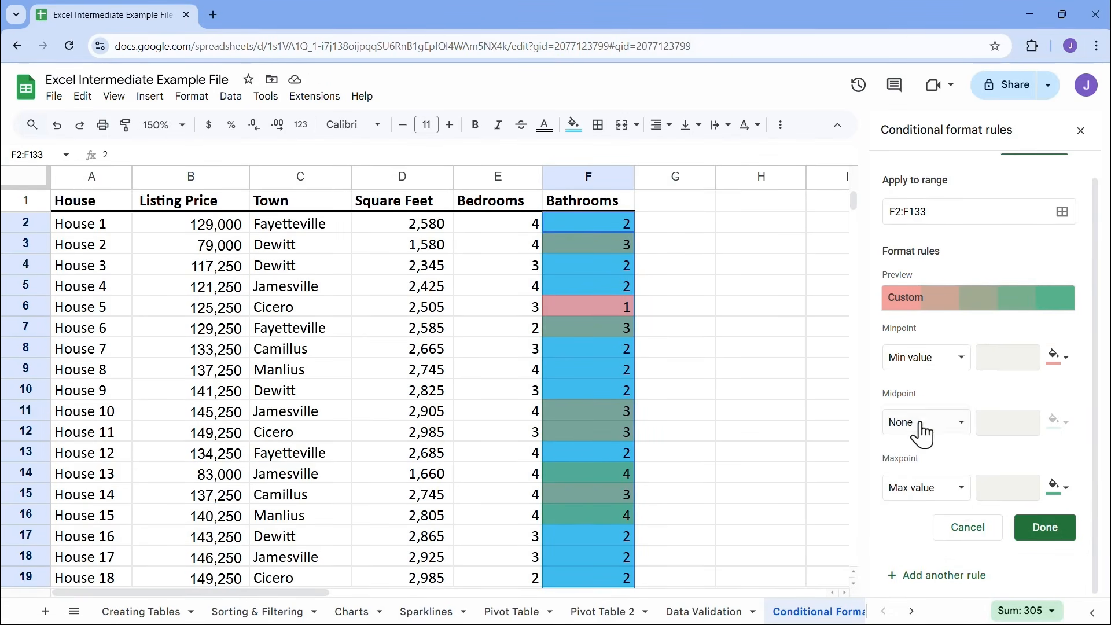
pyautogui.click(923, 426)
pyautogui.click(928, 457)
pyautogui.click(1007, 423)
pyautogui.write('2')
pyautogui.click(1058, 424)
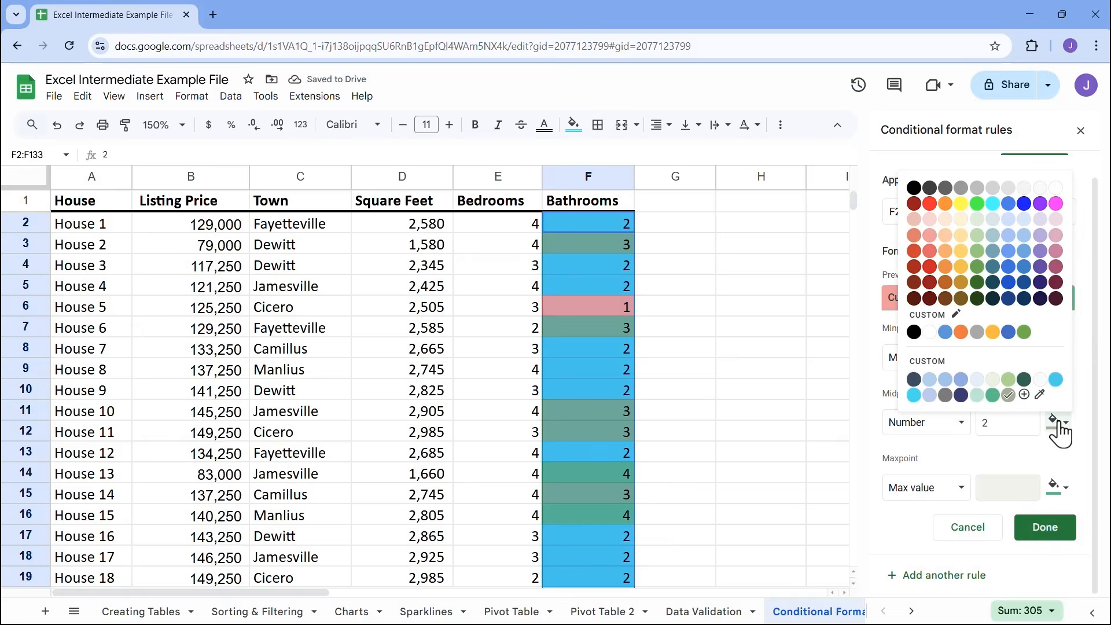
pyautogui.click(961, 251)
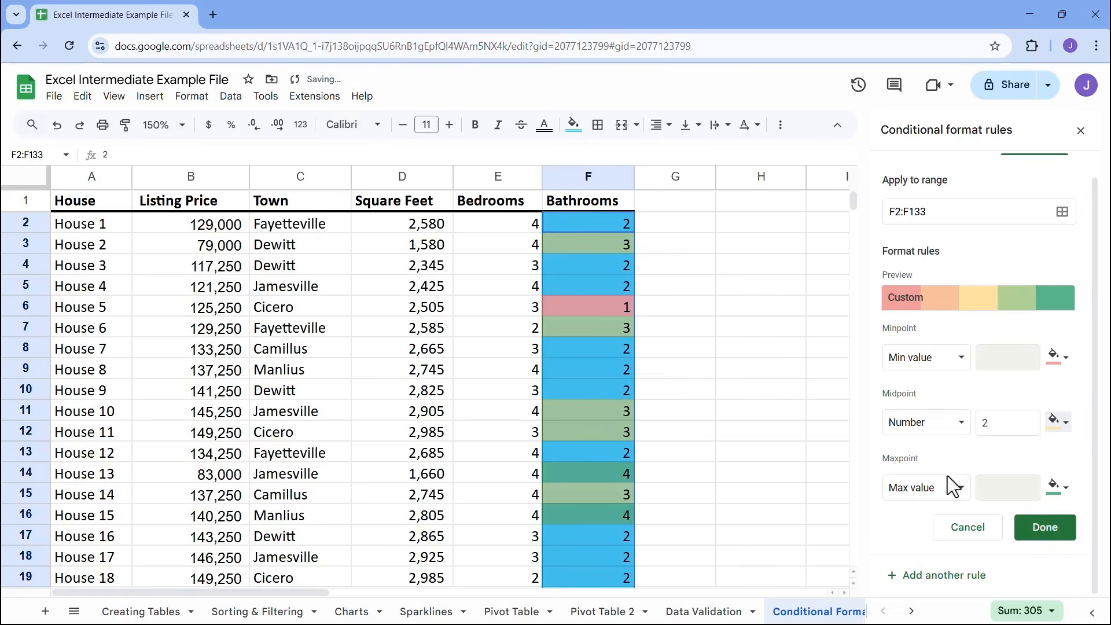
# Keep Max value as the maxpoint type, color it green, and save the color scale rule
pyautogui.click(889, 493)
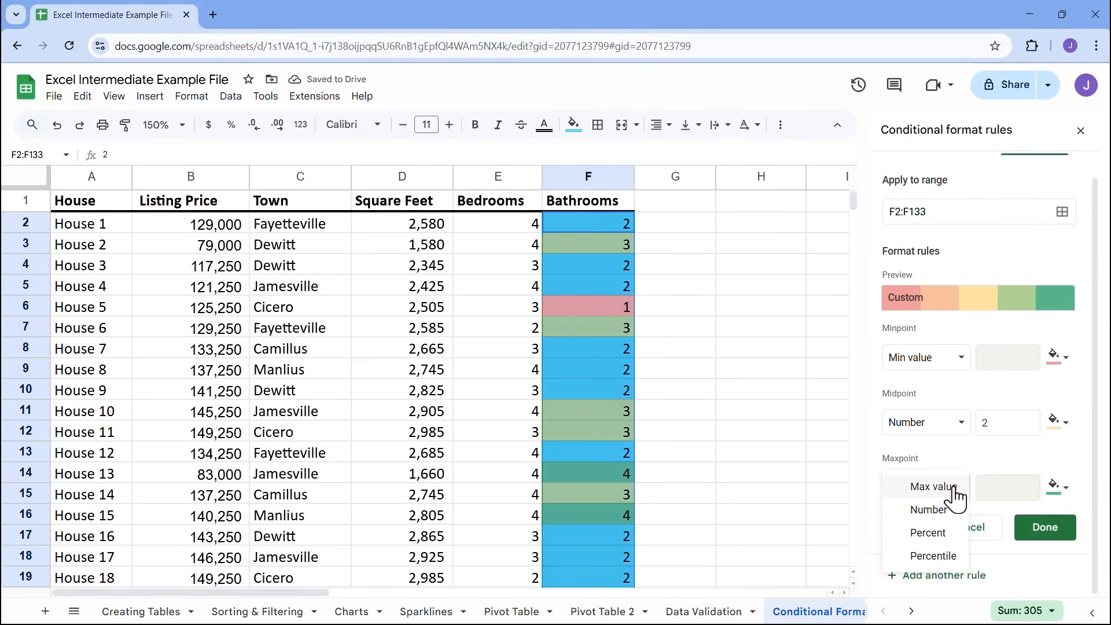
pyautogui.click(937, 487)
pyautogui.click(1059, 486)
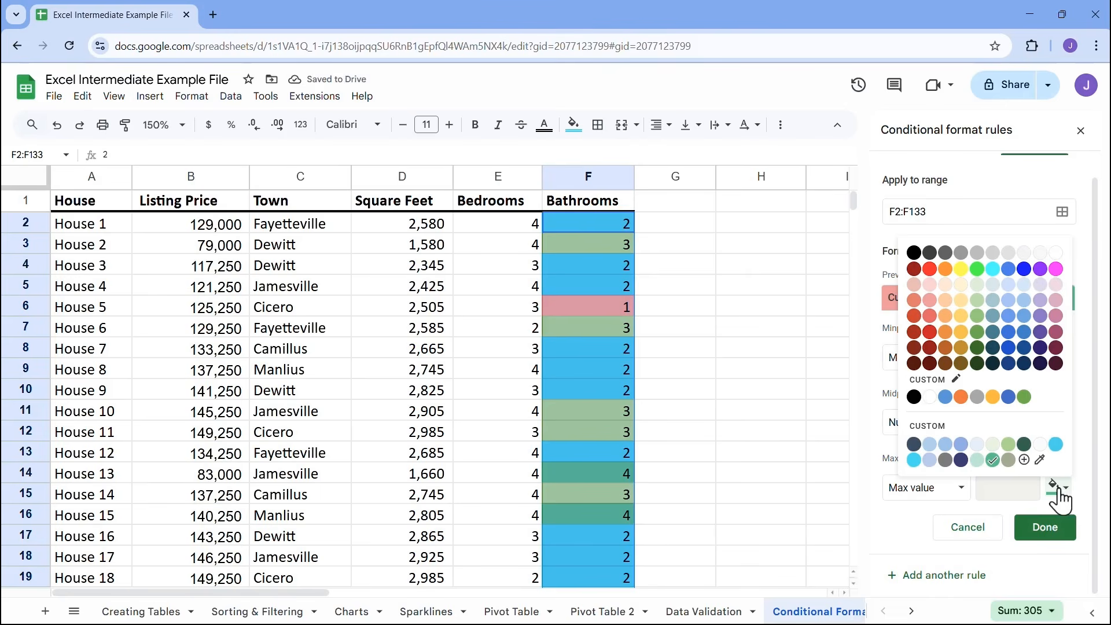
pyautogui.click(1024, 397)
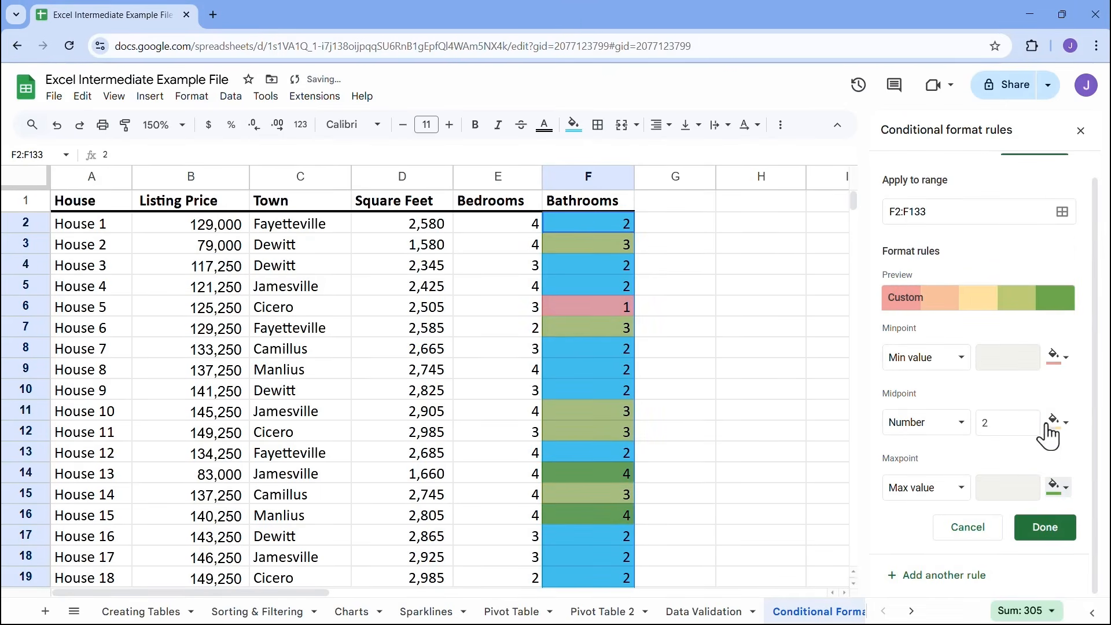
pyautogui.click(1044, 527)
# Delete the "Value is equal to 2" rule and check the color scale on Bathrooms cells F6 and F14
pyautogui.moveTo(965, 198)
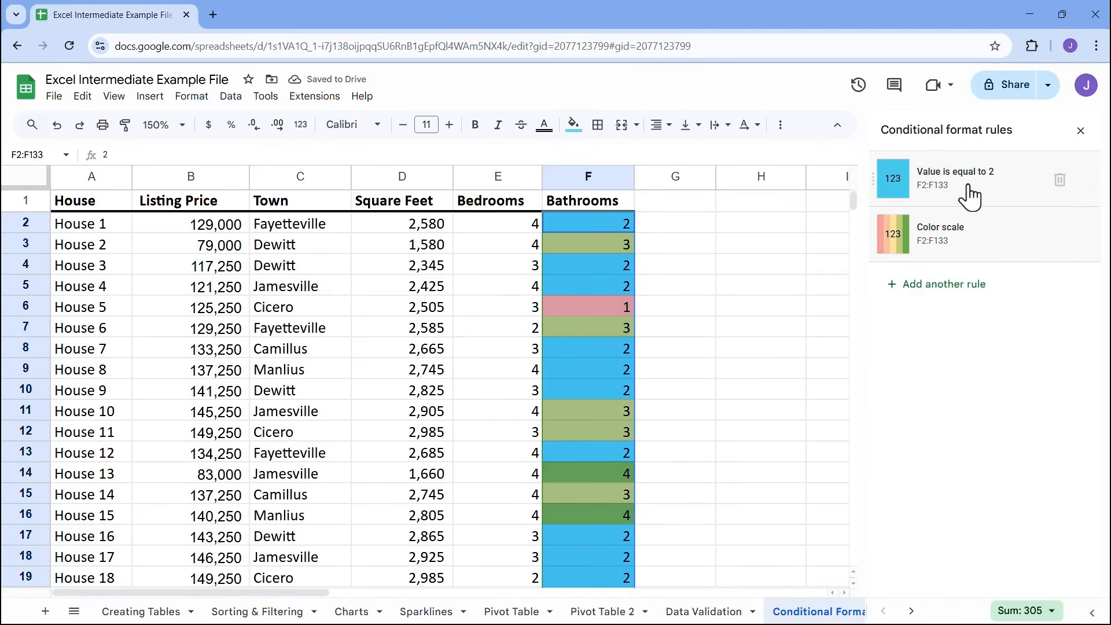
pyautogui.click(1059, 185)
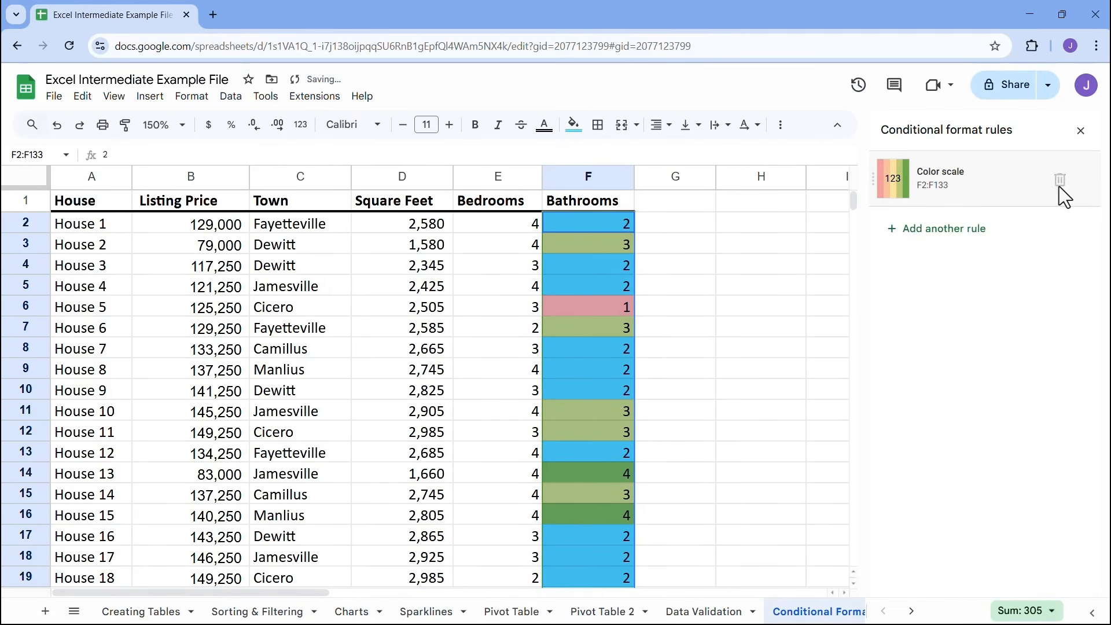
pyautogui.click(677, 273)
pyautogui.click(623, 308)
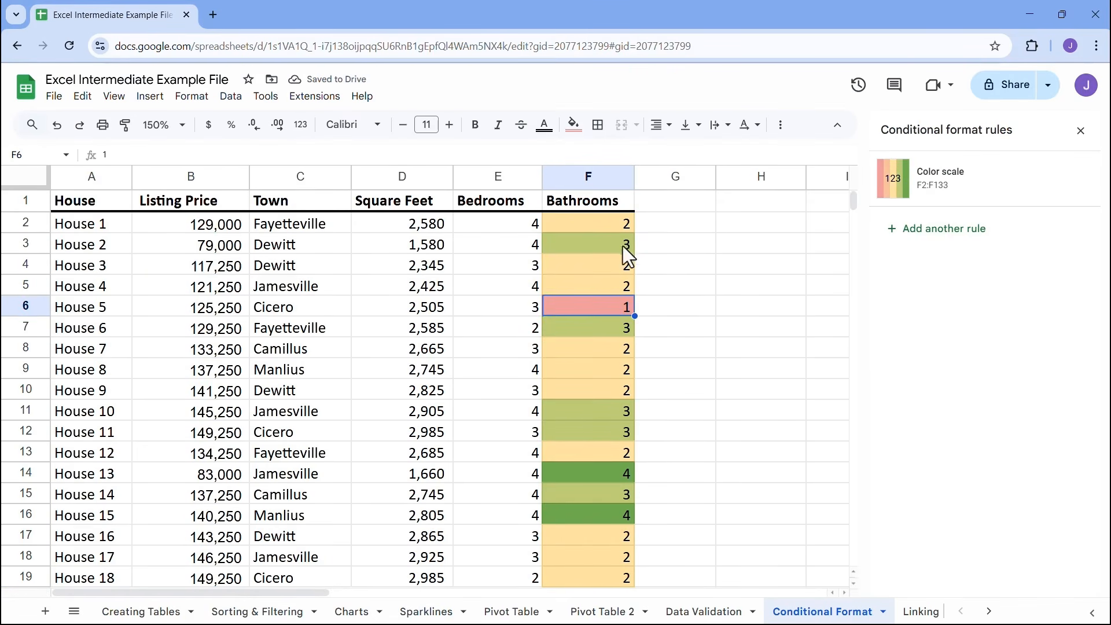
pyautogui.click(619, 478)
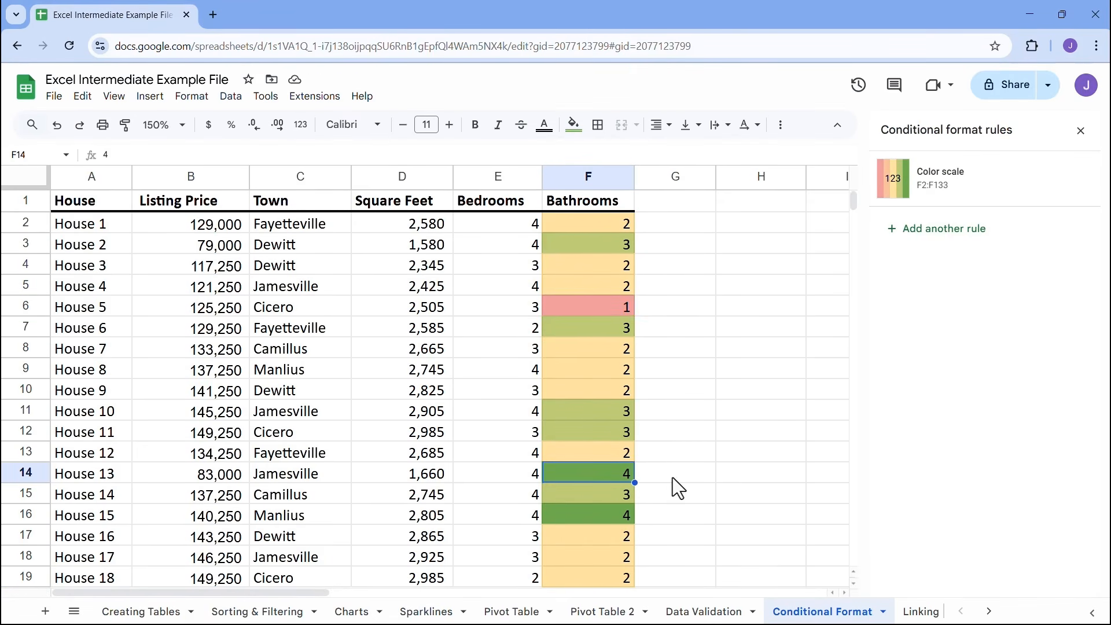
# Remove the color scale rule from F2:F133 and close the conditional format rules
pyautogui.moveTo(1068, 187)
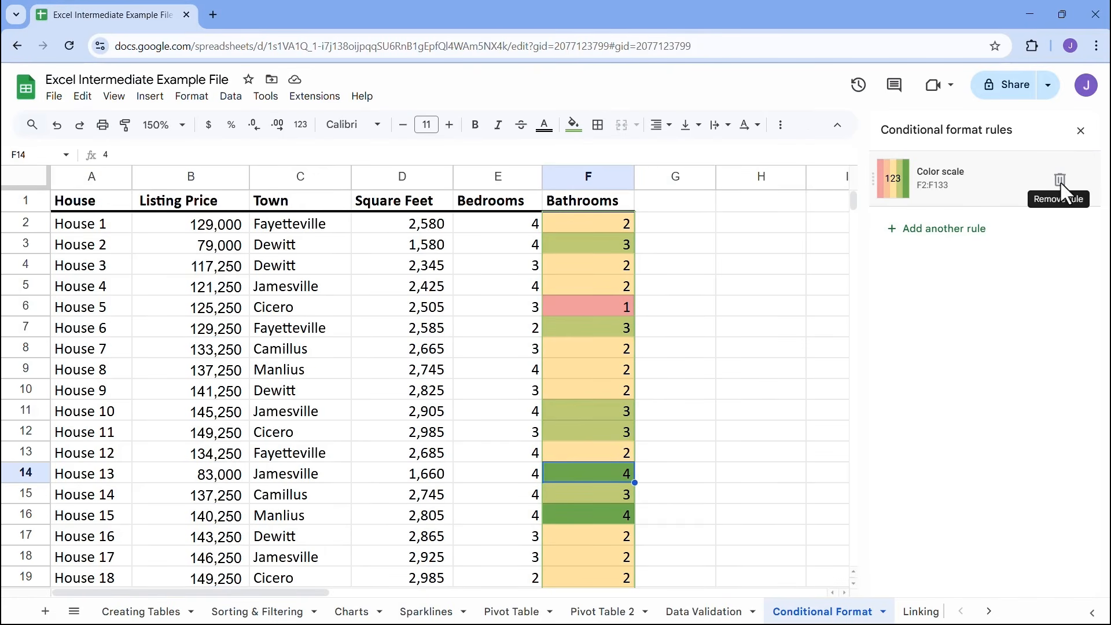
pyautogui.click(1060, 181)
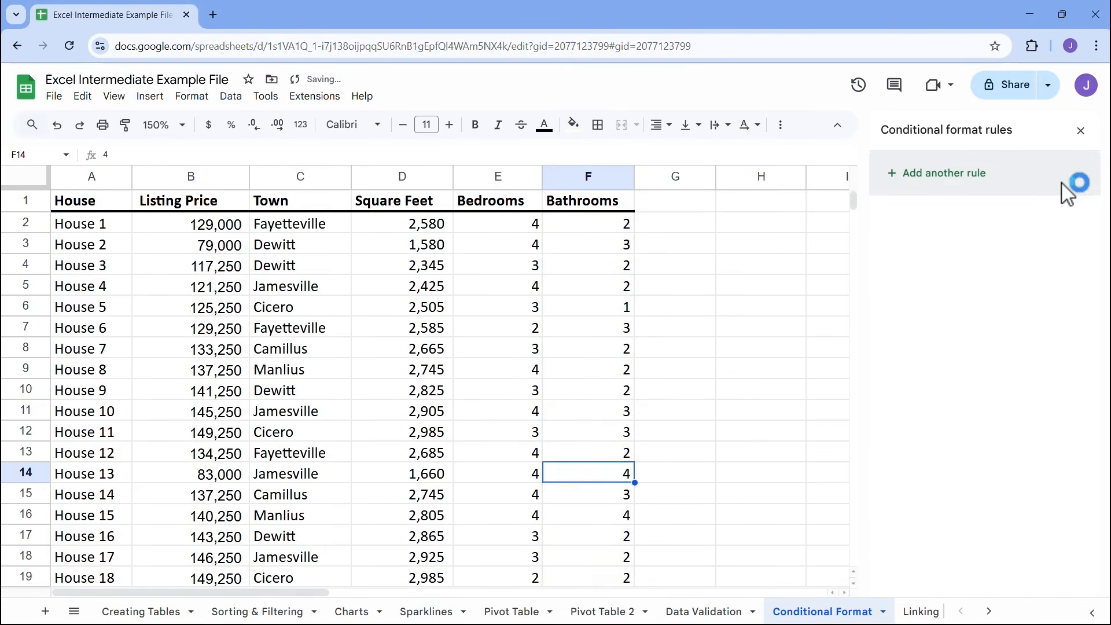
pyautogui.click(1080, 131)
pyautogui.click(700, 286)
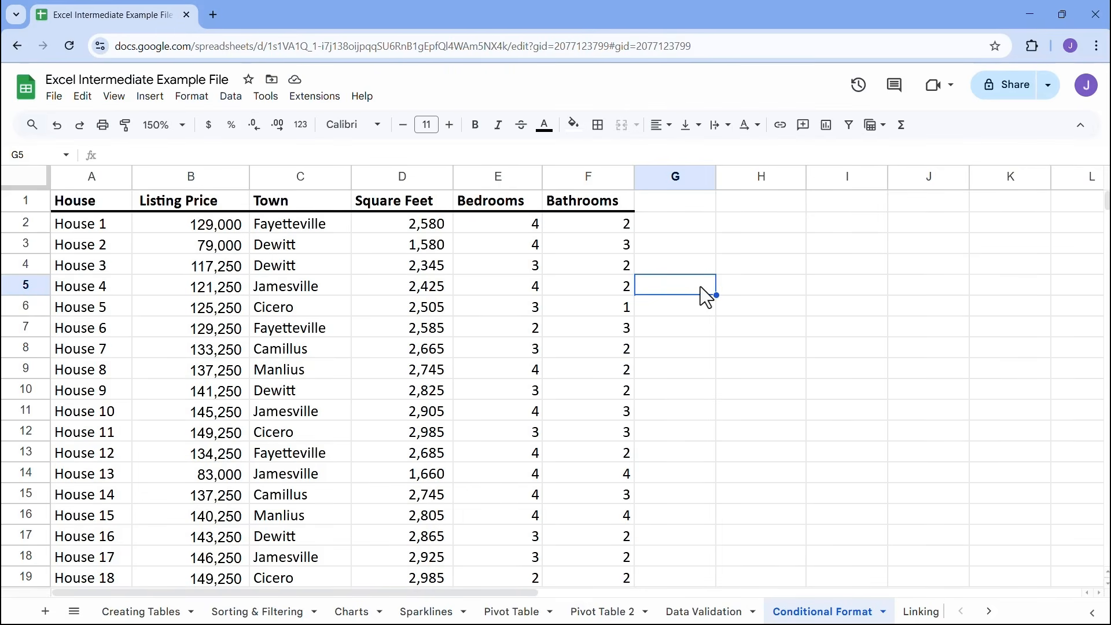
# Start a conditional formatting rule for the Town entries in C2:C133 and dismiss the dropdown chips suggestion
pyautogui.click(298, 225)
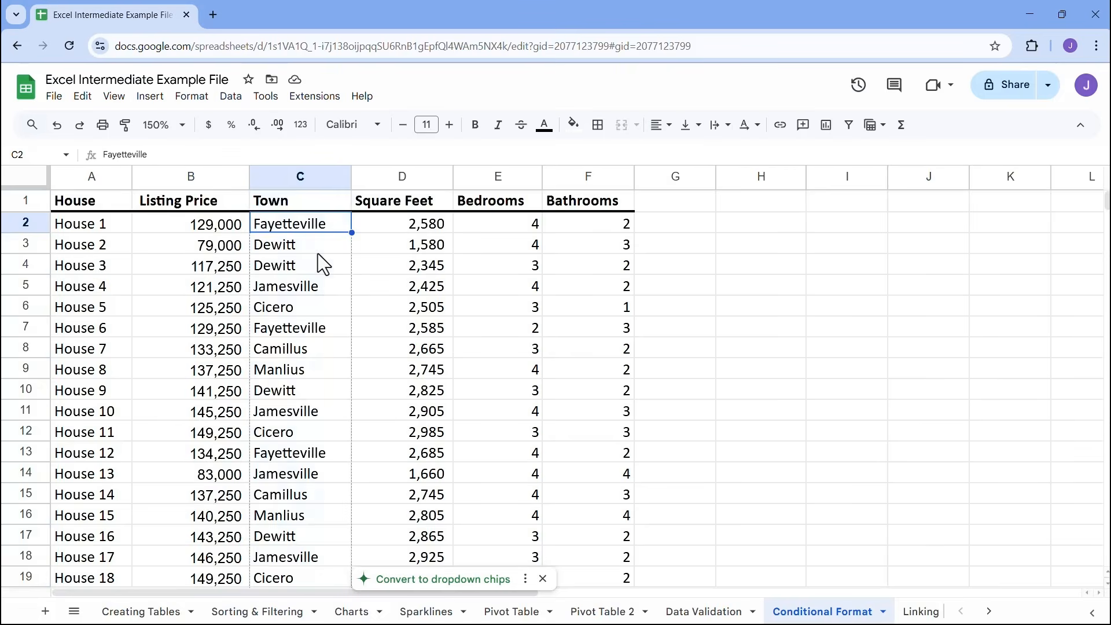
pyautogui.hotkey('ctrl', 'shift', 'Down')
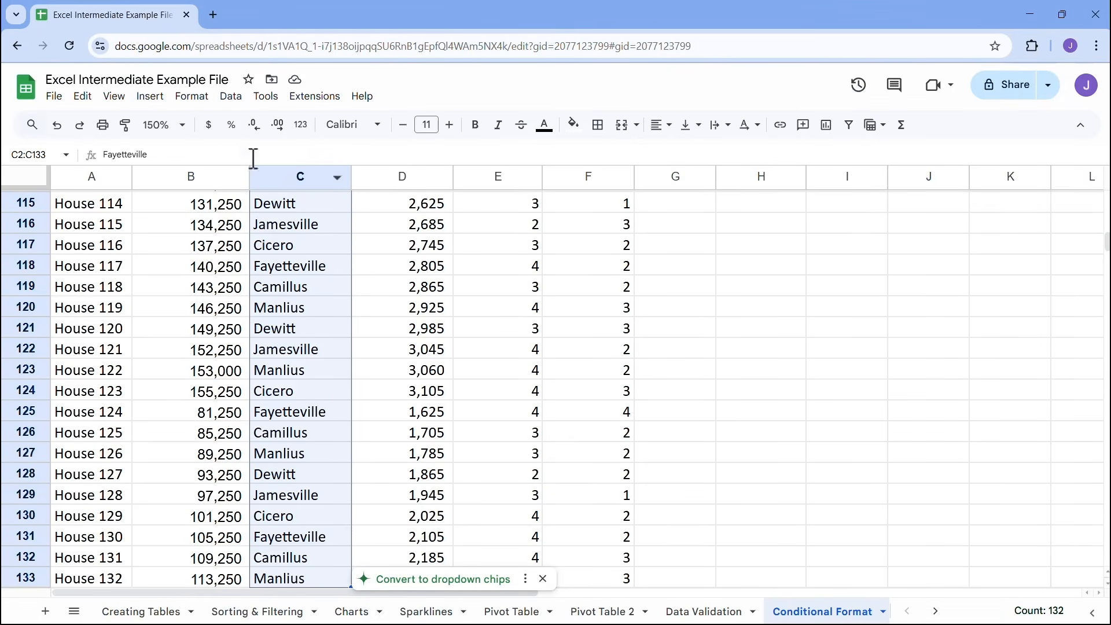
pyautogui.click(197, 99)
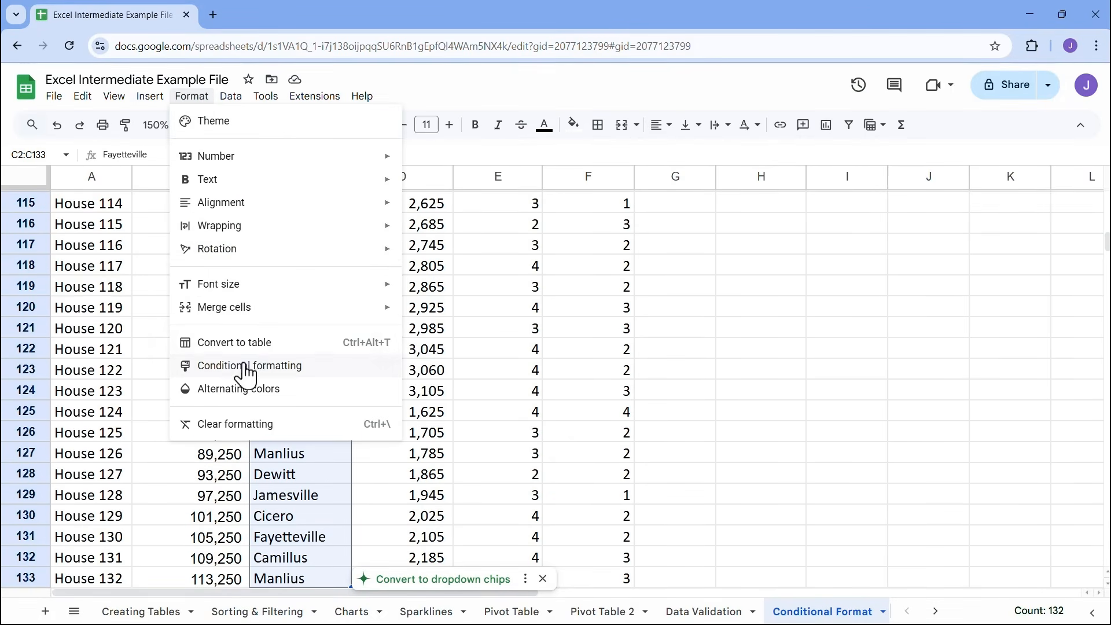
pyautogui.click(277, 371)
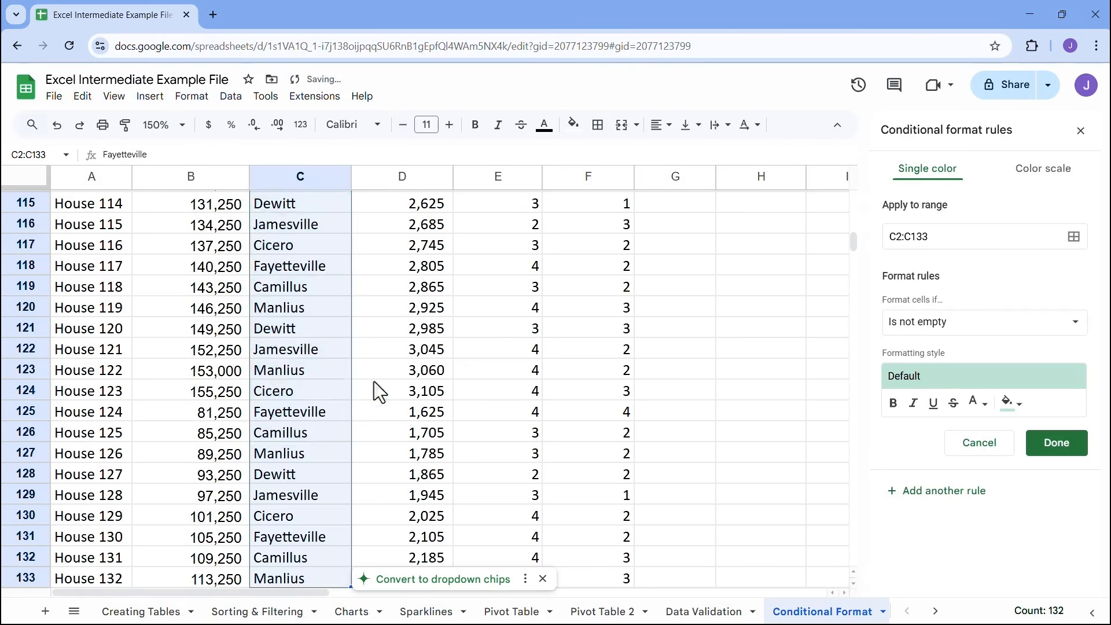
pyautogui.click(542, 578)
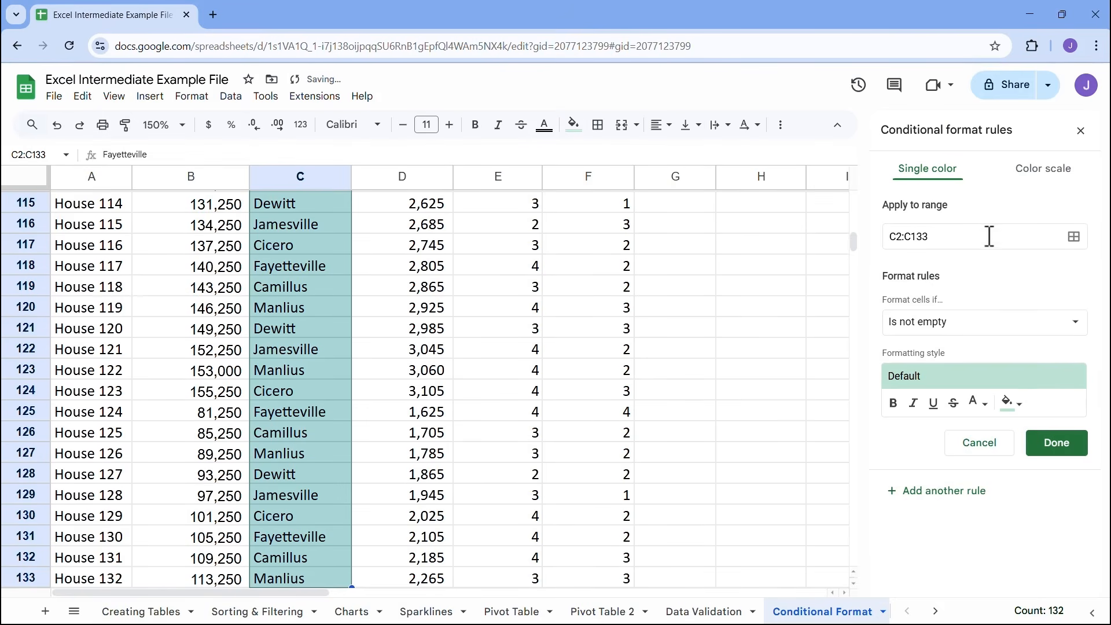
# Set the rule's condition to Text is exactly "Jamesville"
pyautogui.click(929, 330)
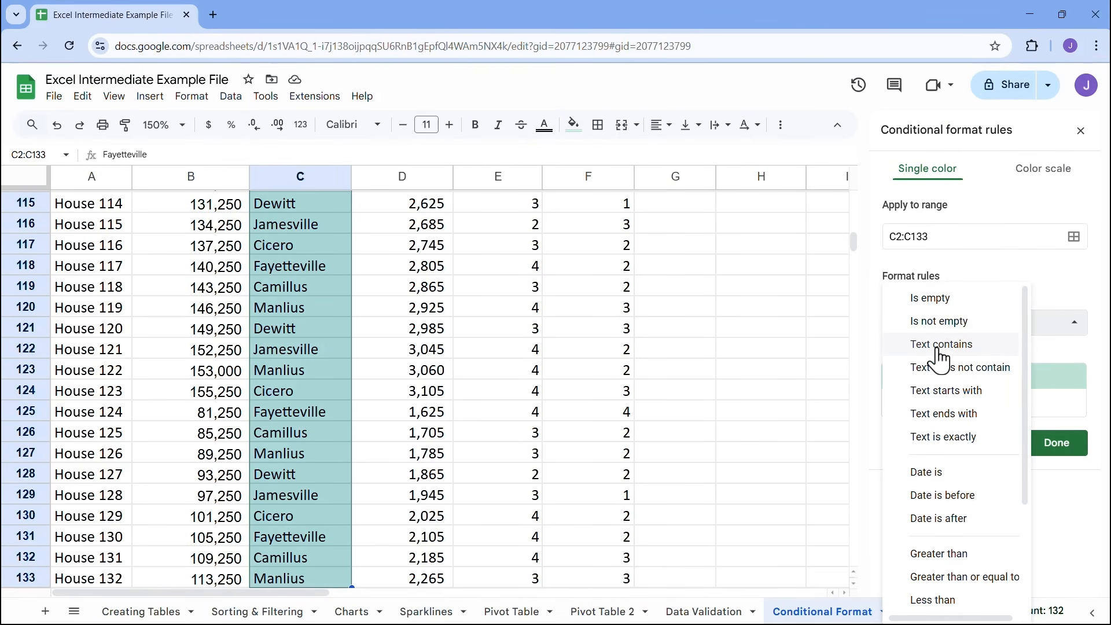
pyautogui.scroll(-3, 948, 459)
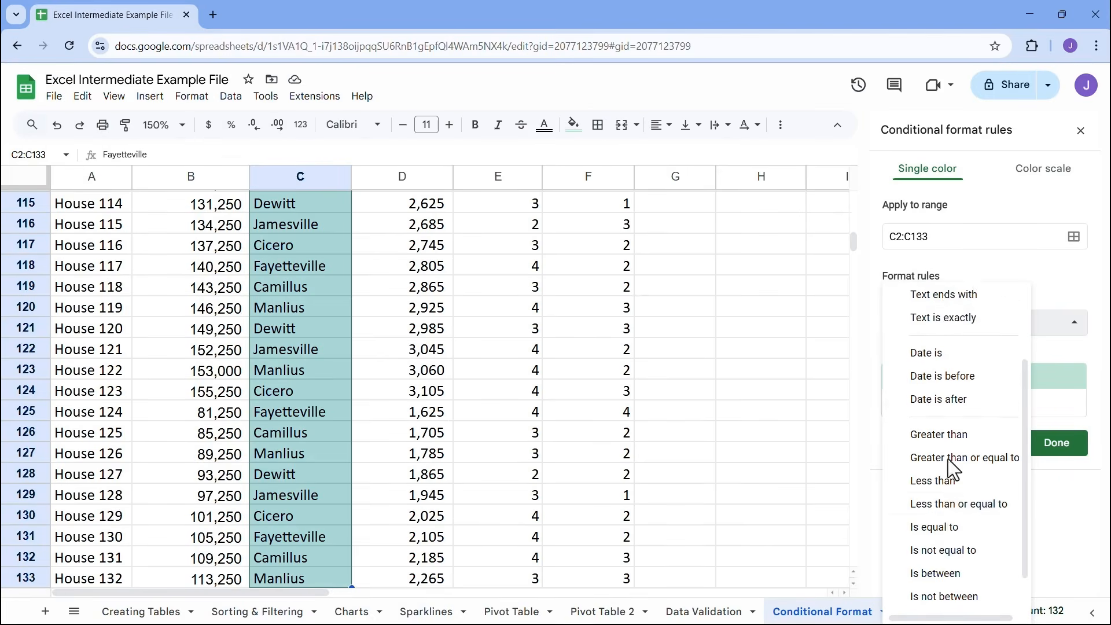
pyautogui.scroll(3, 949, 497)
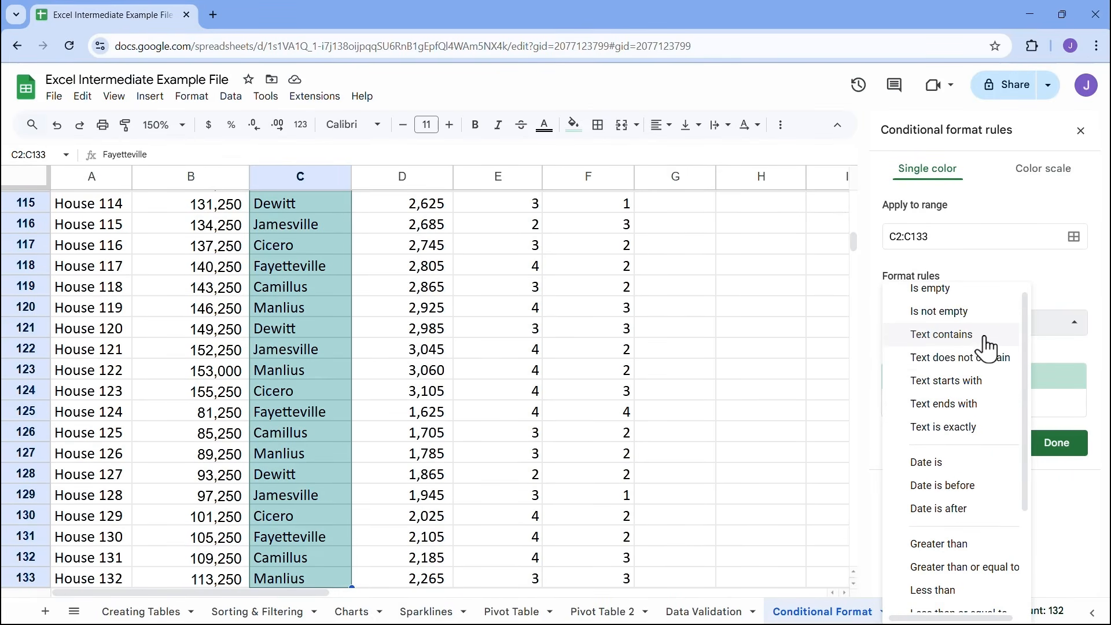
pyautogui.click(943, 427)
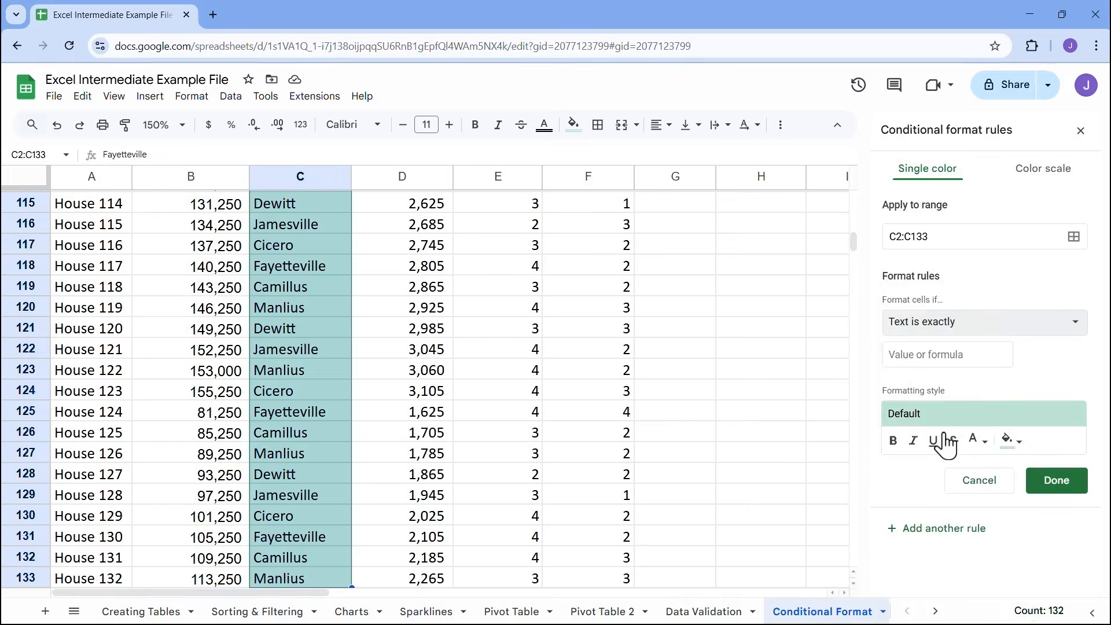
pyautogui.click(925, 355)
pyautogui.write('Jamesville')
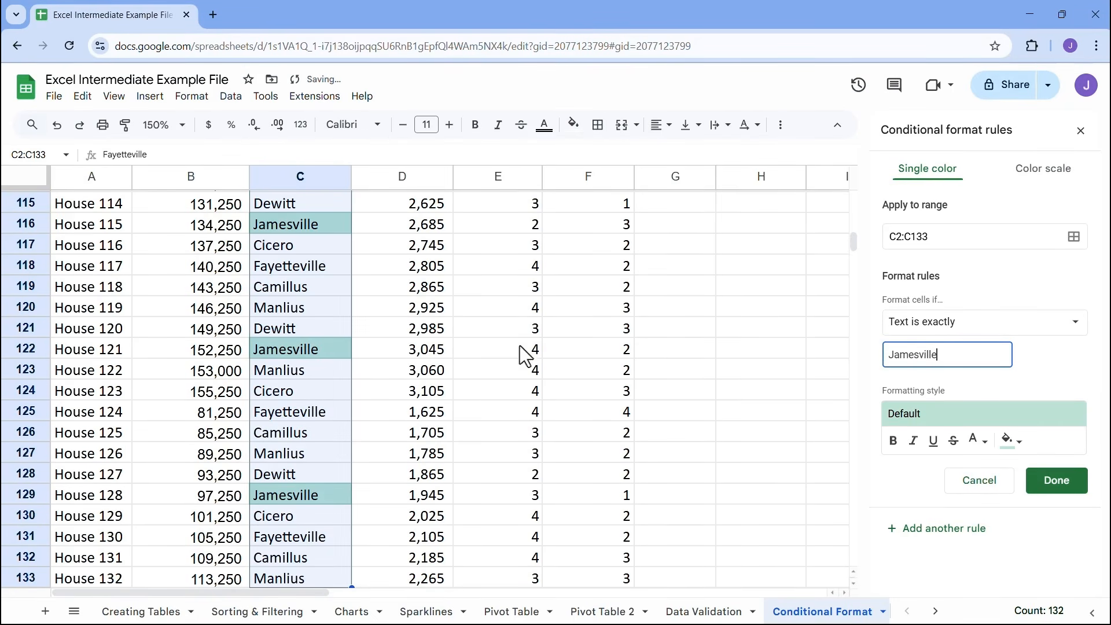
# Give the Jamesville rule a green fill with bold text and save it
pyautogui.click(1012, 443)
pyautogui.click(977, 351)
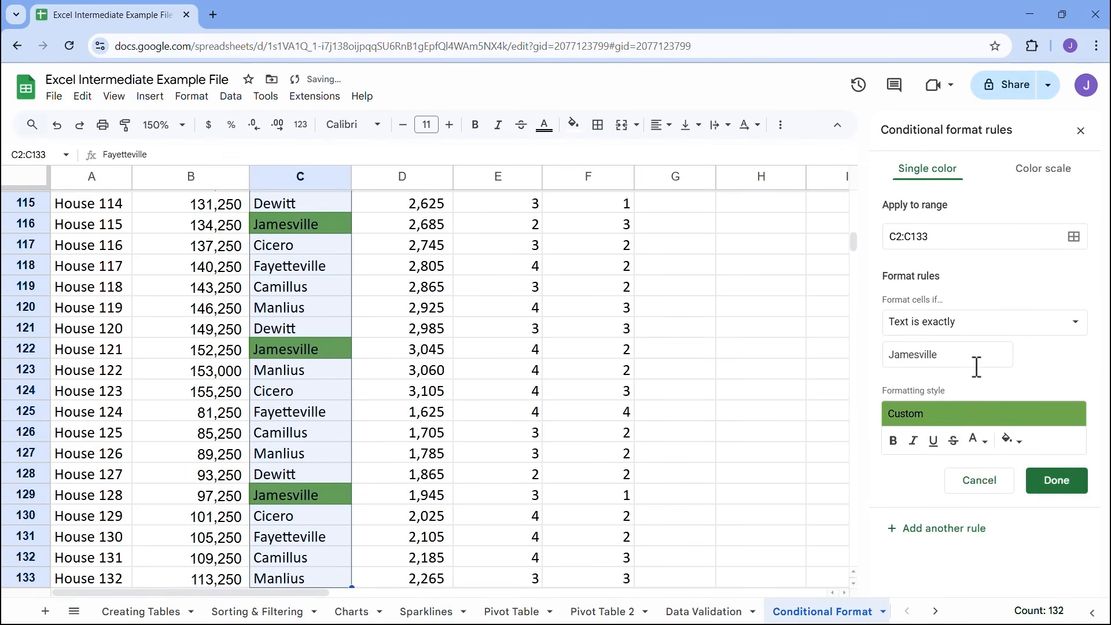
pyautogui.click(894, 441)
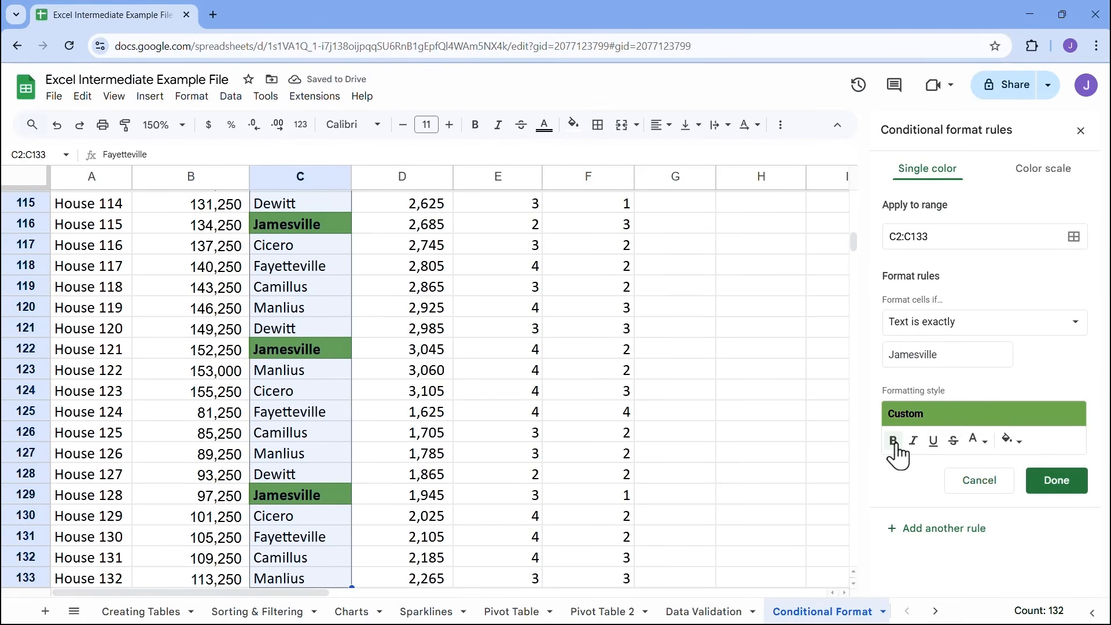
pyautogui.click(1052, 486)
# Review the Jamesville highlighting from the start of the list and compare it with the full House 4 row, A5:F5
pyautogui.click(677, 266)
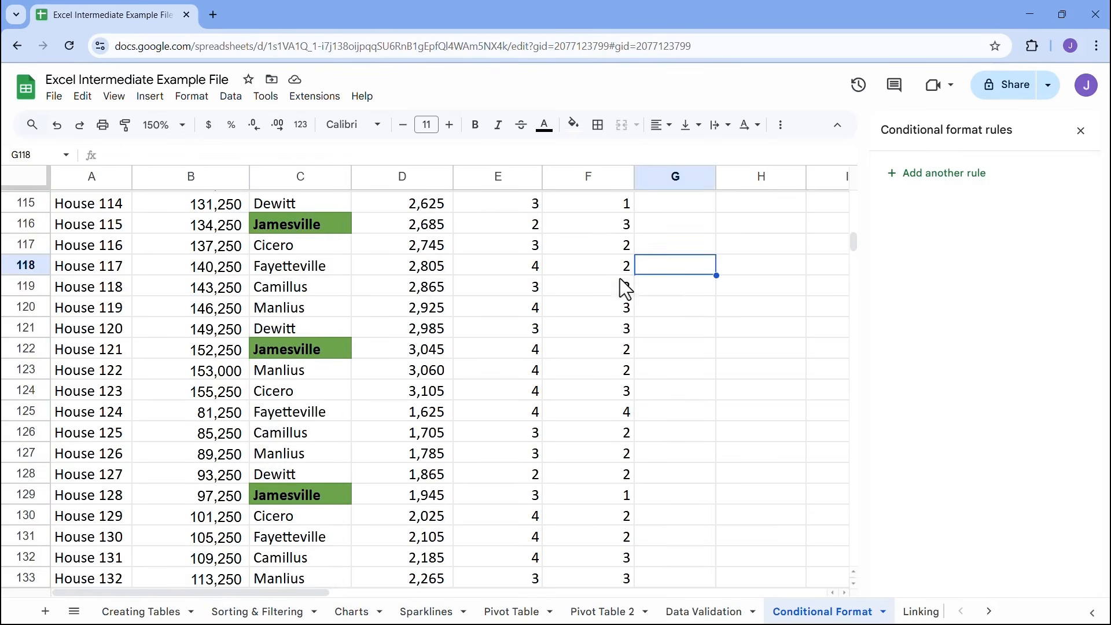
pyautogui.scroll(20, 291, 384)
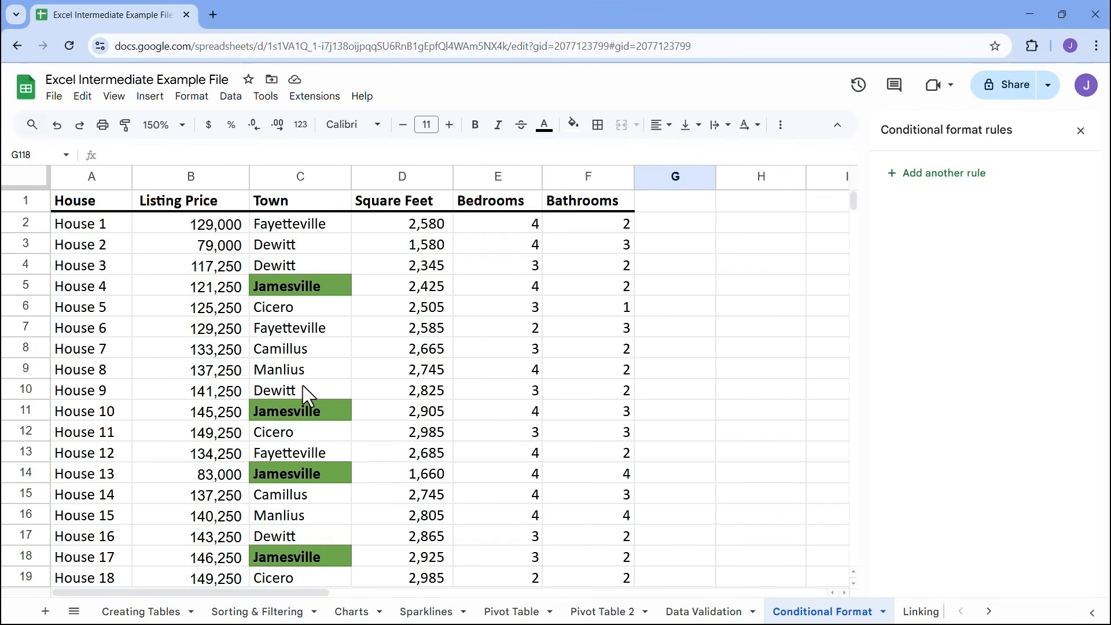
pyautogui.moveTo(102, 290); pyautogui.dragTo(577, 287)
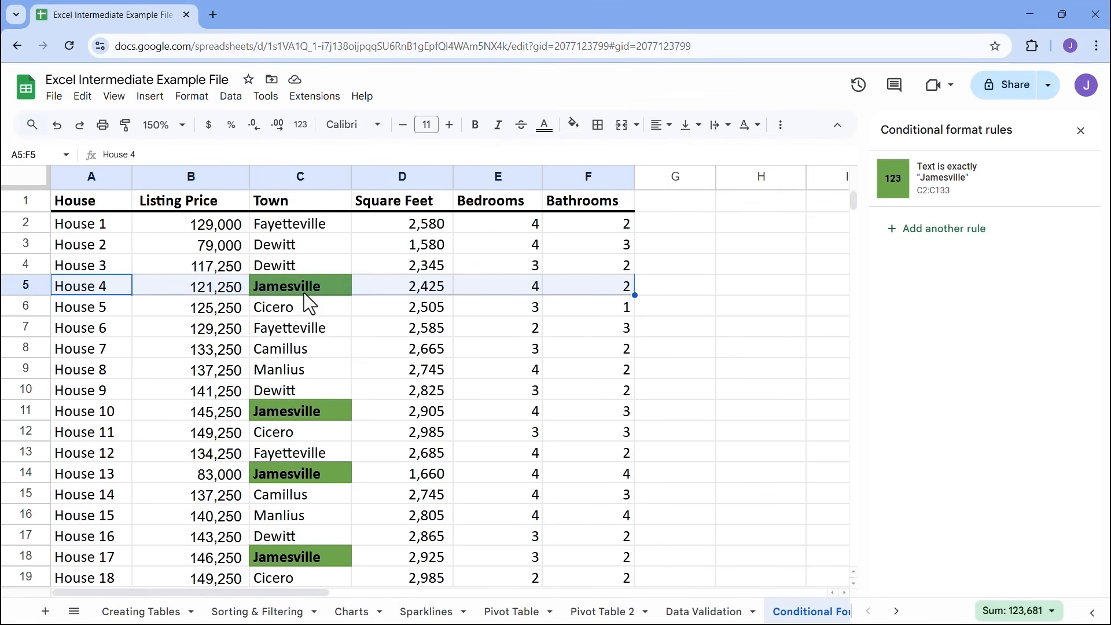
pyautogui.click(557, 283)
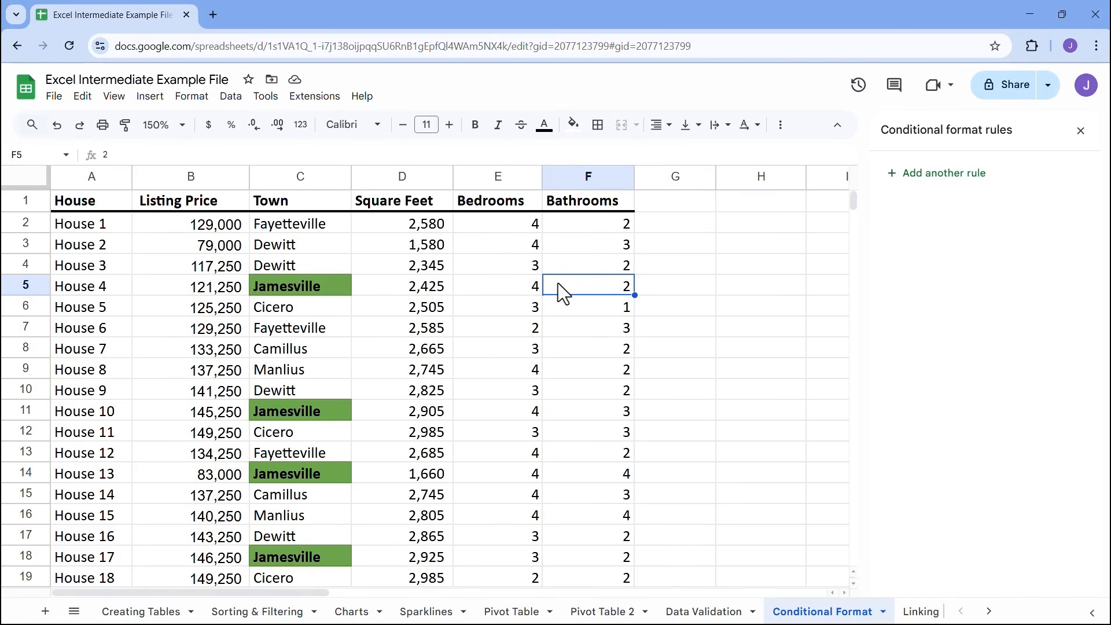
# Remove the "Jamesville" text rule from the Town column and select the full House 4 row, A5:F5
pyautogui.click(338, 285)
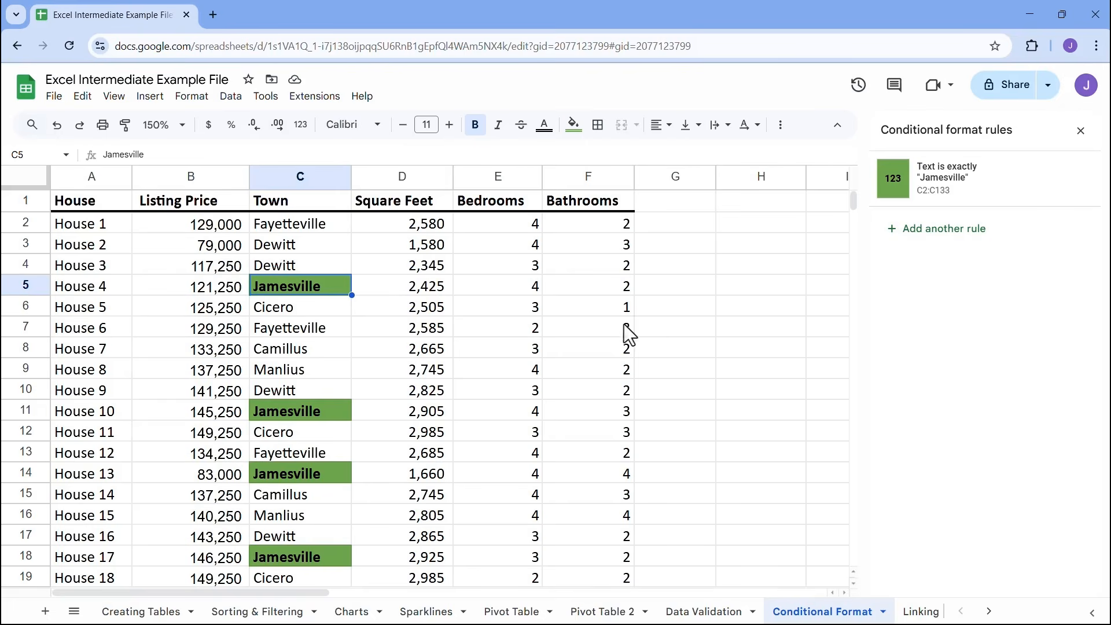
pyautogui.moveTo(1061, 192)
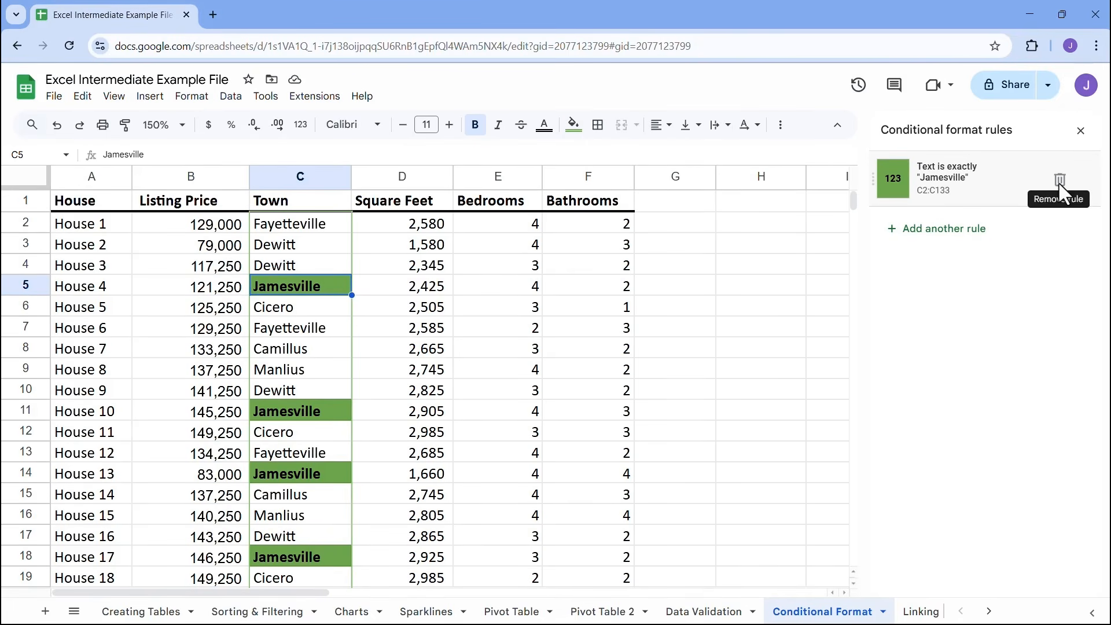
pyautogui.moveTo(64, 286); pyautogui.dragTo(570, 285)
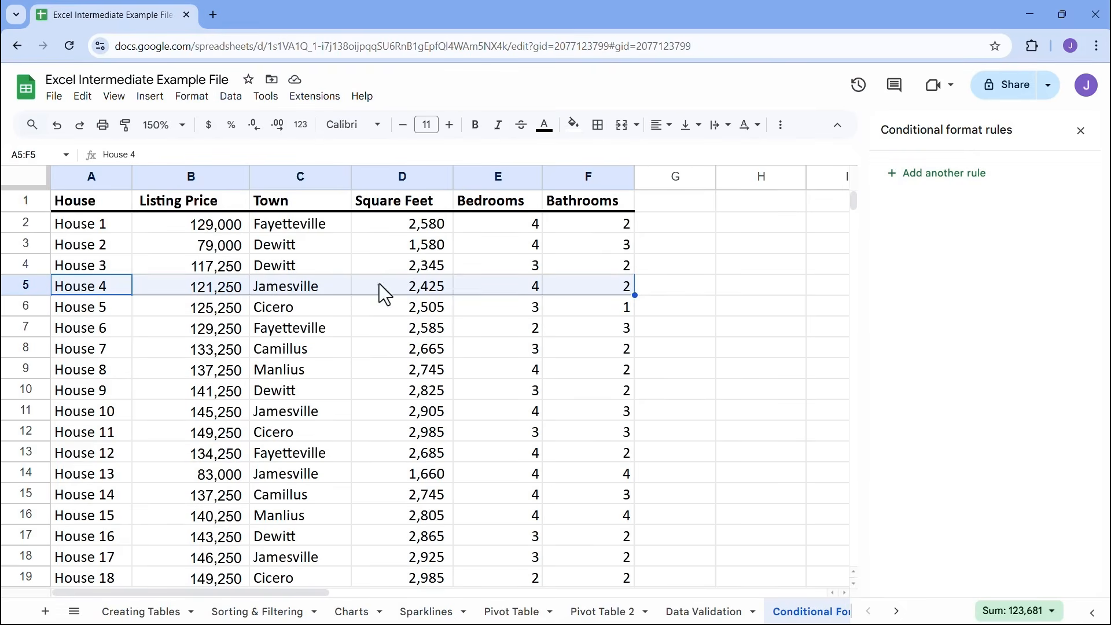
# Start a conditional formatting rule for the whole house listing without its header row, A2:F133
pyautogui.click(95, 230)
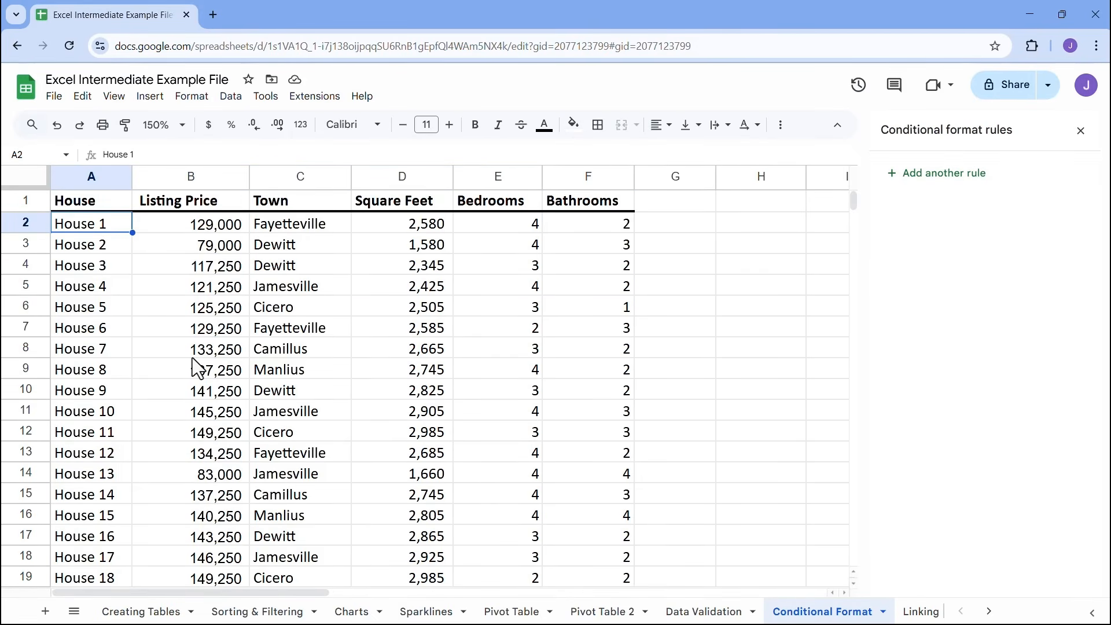
pyautogui.hotkey('ctrl', 'shift', 'Right')
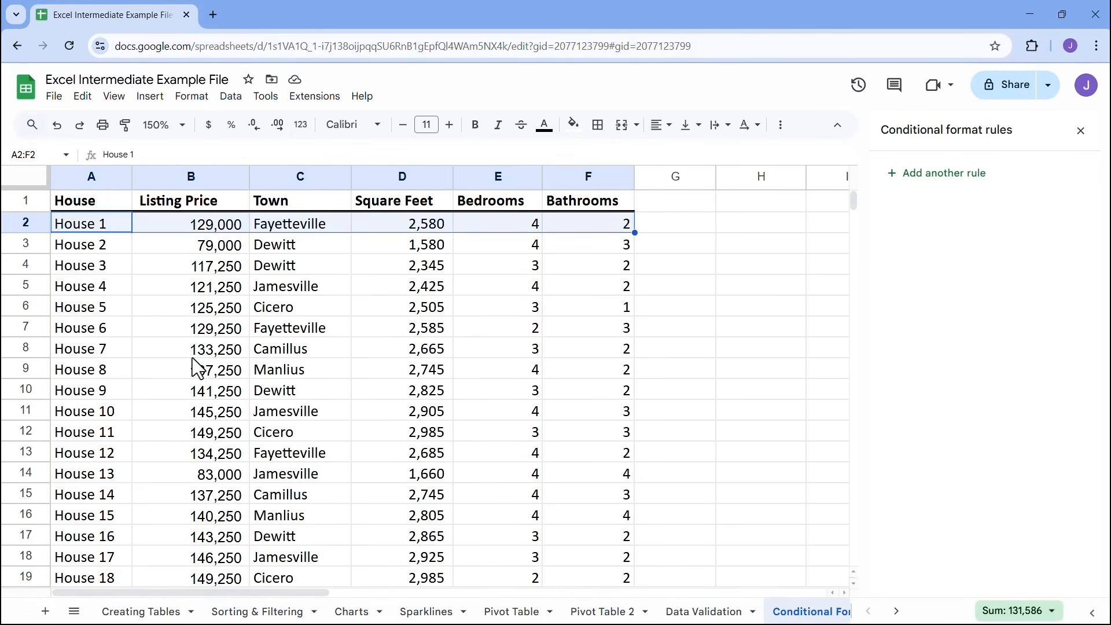
pyautogui.hotkey('ctrl', 'shift', 'Down')
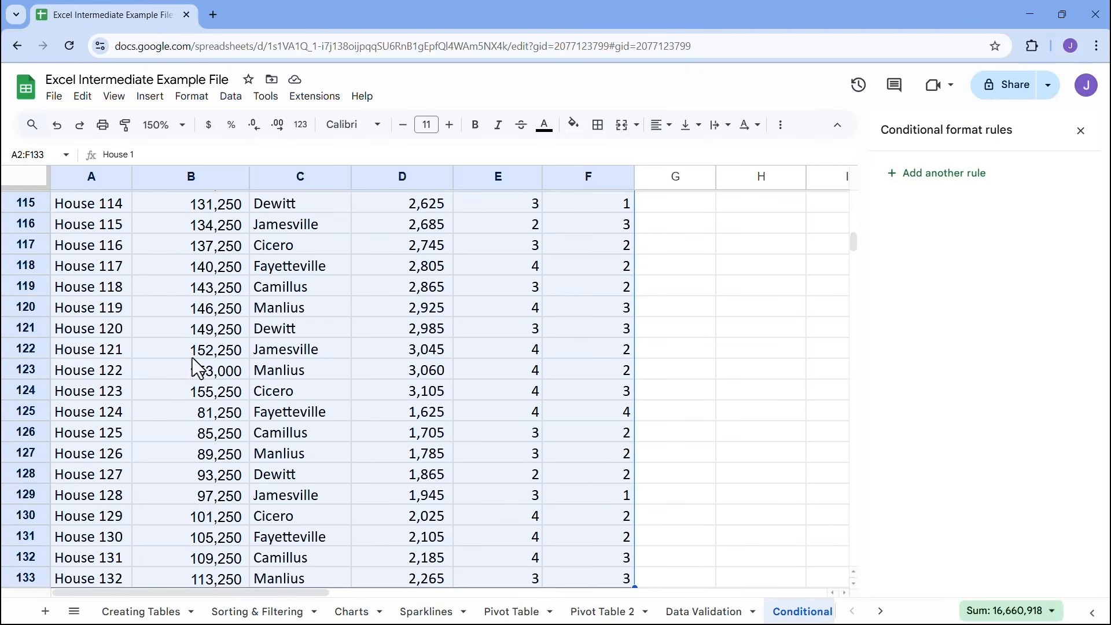
pyautogui.scroll(10, 477, 464)
pyautogui.scroll(15, 478, 464)
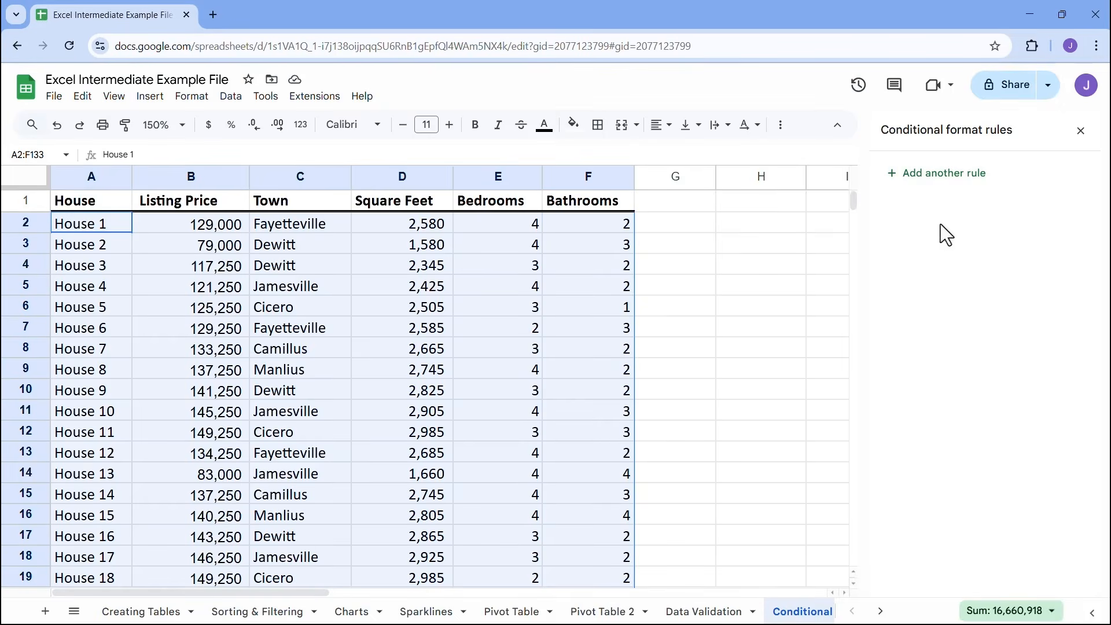
pyautogui.click(950, 183)
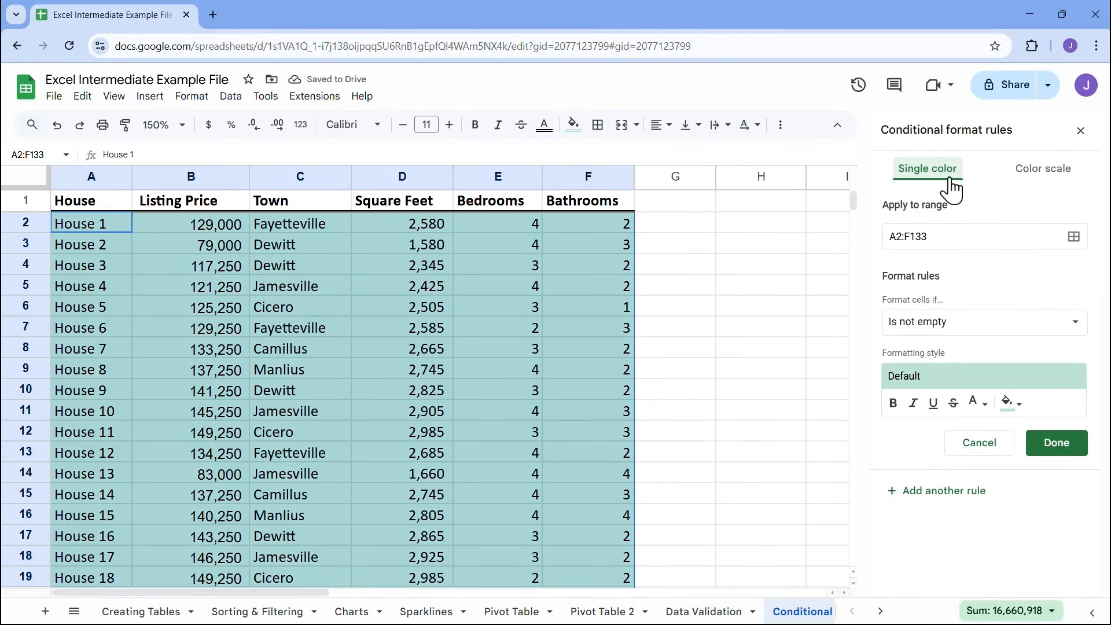
# Set the rule's condition to "Custom formula is"
pyautogui.click(919, 323)
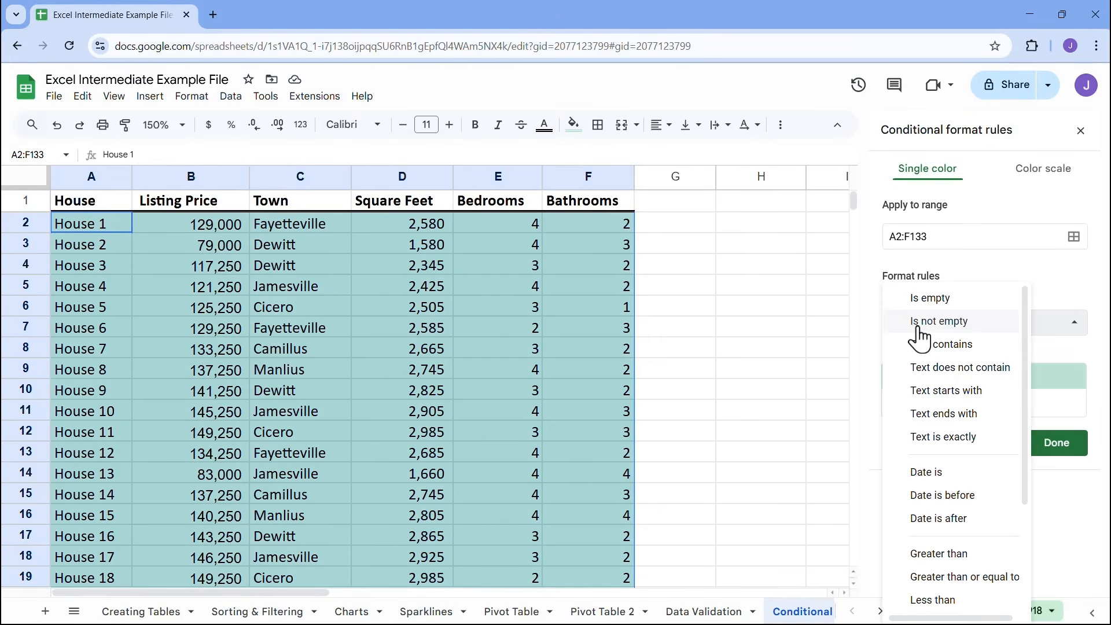
pyautogui.scroll(-3, 932, 405)
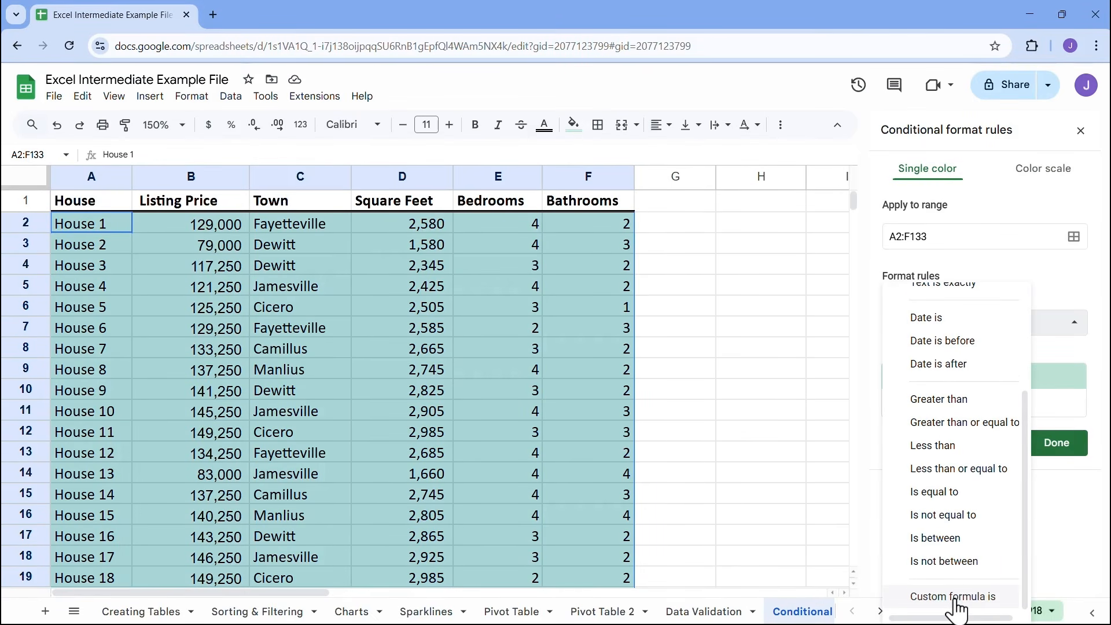
pyautogui.scroll(3, 954, 462)
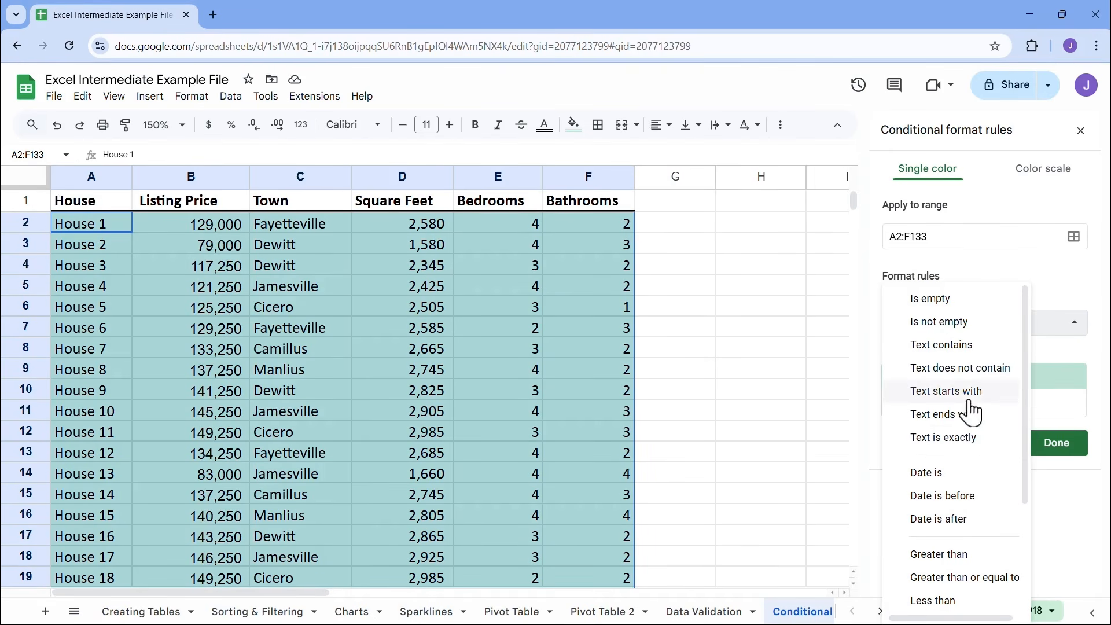
pyautogui.scroll(-3, 970, 510)
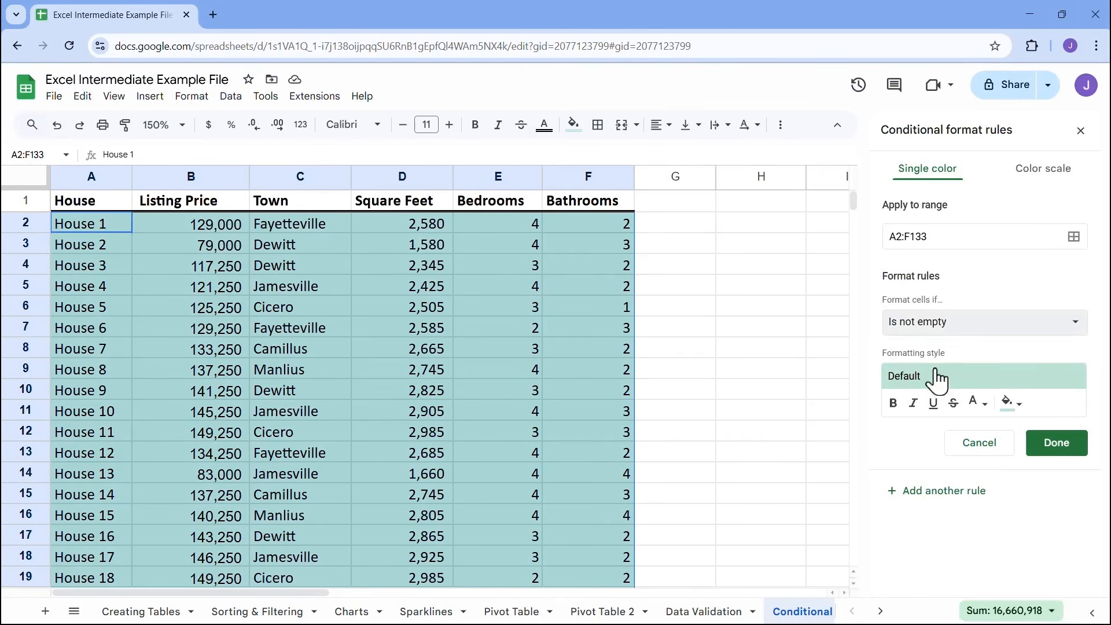
pyautogui.click(932, 321)
pyautogui.scroll(-4, 937, 501)
pyautogui.click(951, 595)
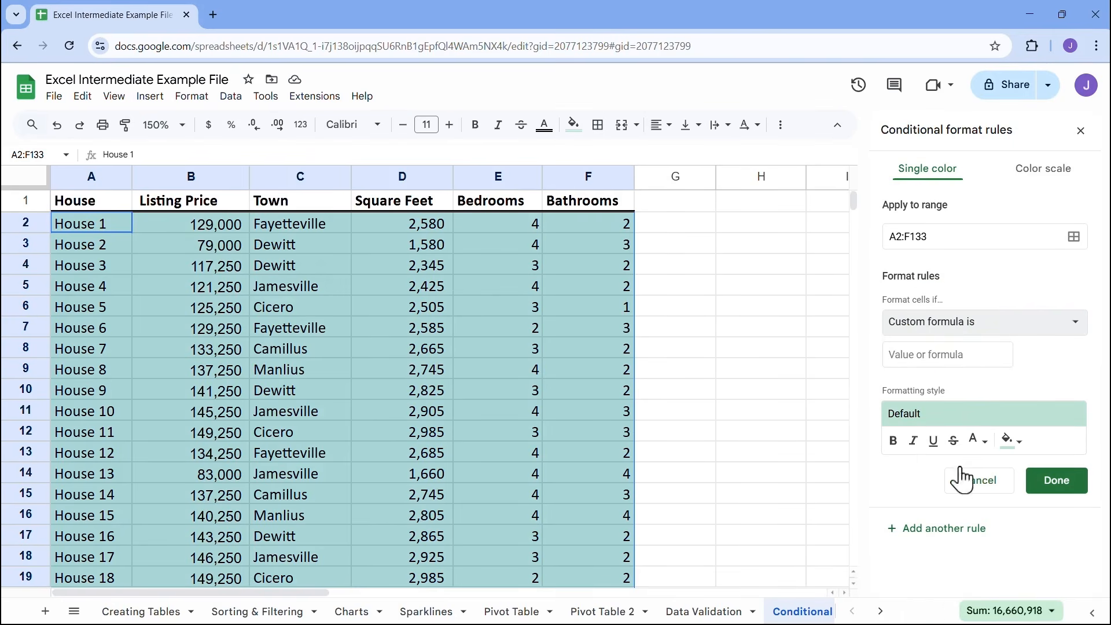
# Begin the custom formula with a fully absolute reference to the first Town entry, =$C$2
pyautogui.click(923, 359)
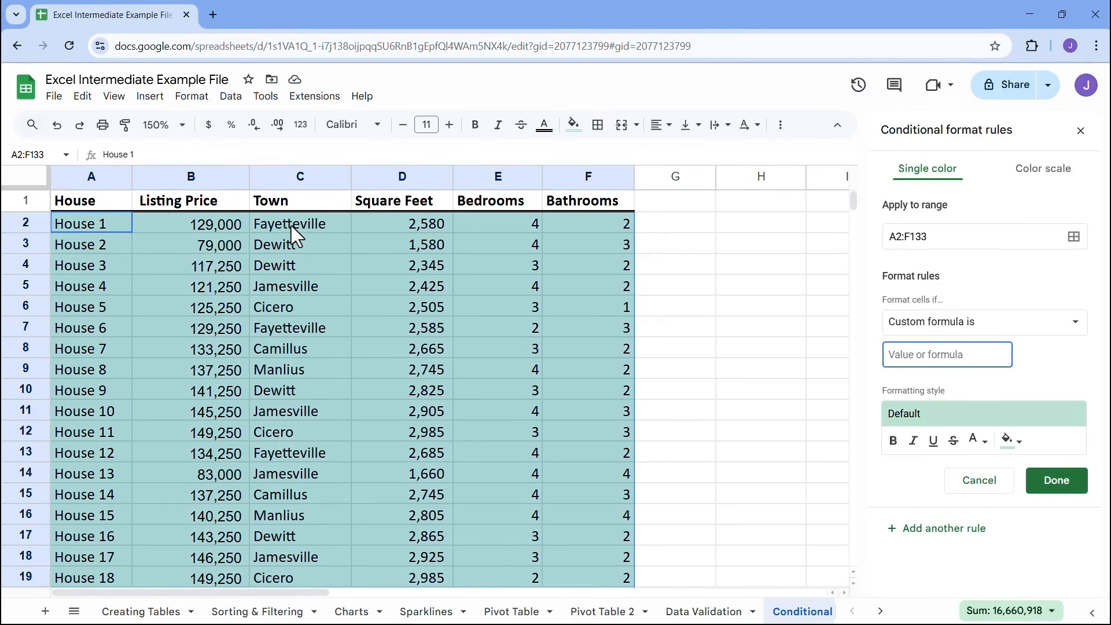
pyautogui.click(292, 226)
pyautogui.click(922, 356)
pyautogui.write('=')
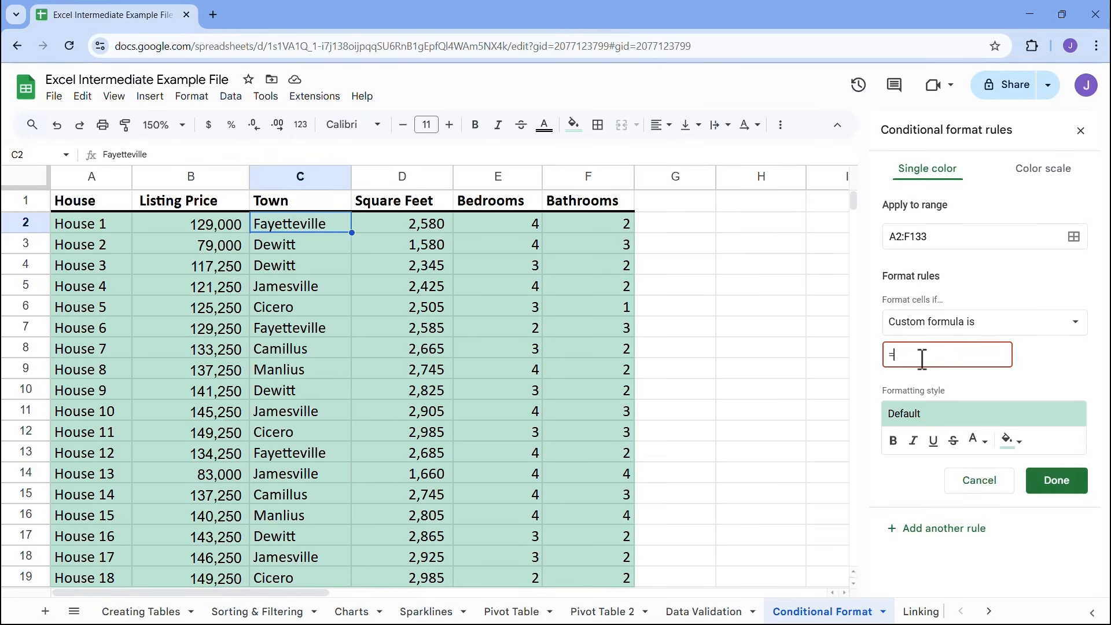
pyautogui.write('$C$2')
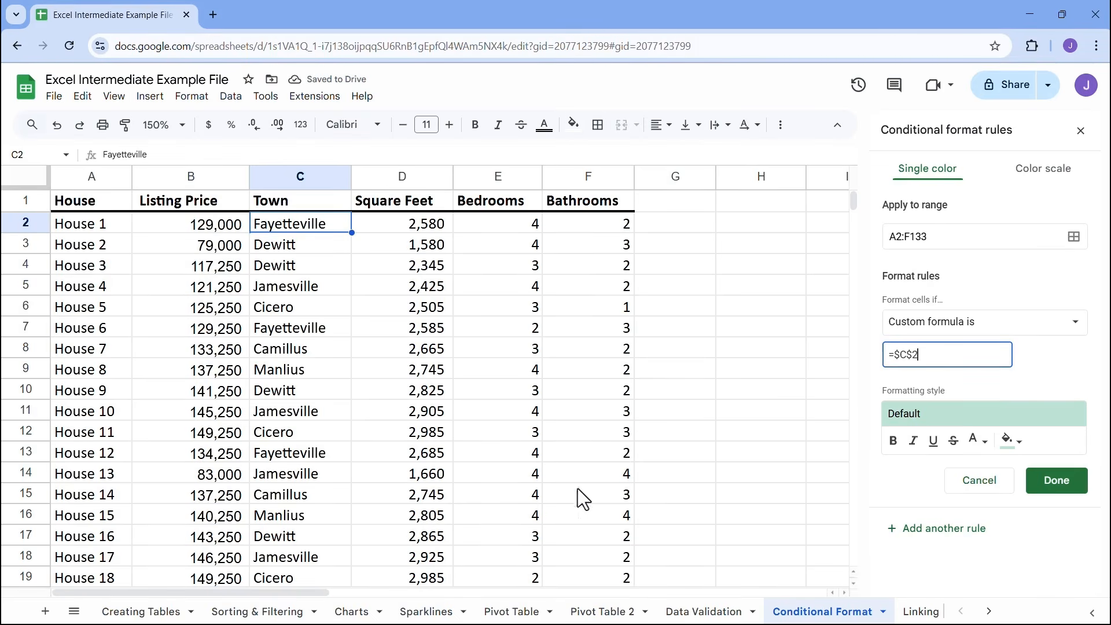
# Change the formula's reference to =$C2 so that only the column is locked
pyautogui.click(927, 354)
pyautogui.press('BackSpace')
pyautogui.press('BackSpace')
pyautogui.write('2')
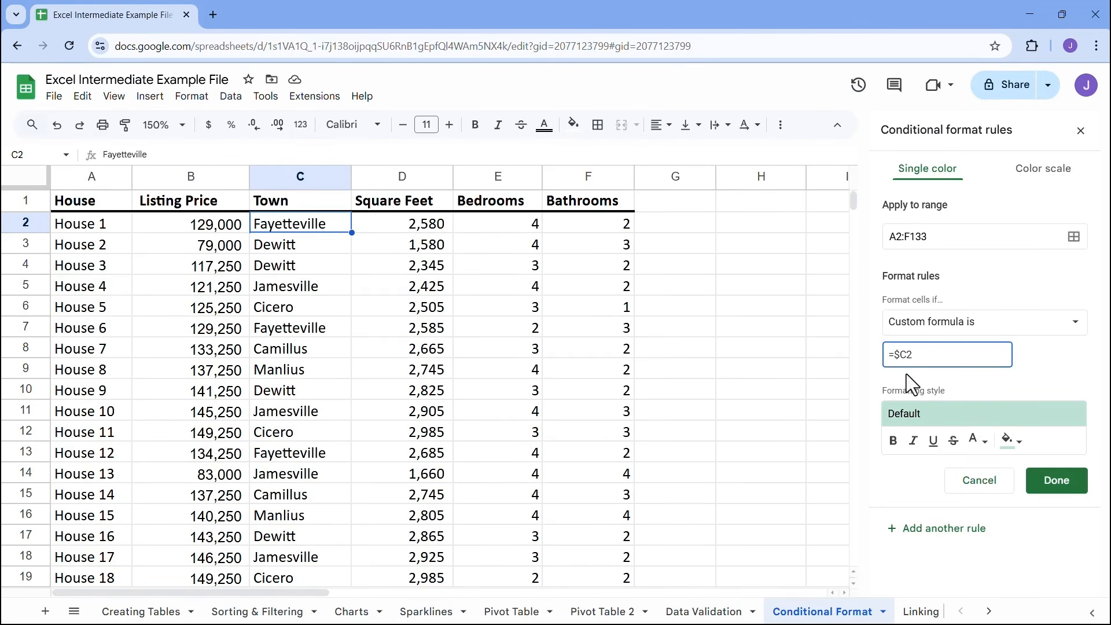
# Complete the rule's custom formula as =$C2="Jamesville" to match every row whose town is Jamesville
pyautogui.write('="James')
pyautogui.write('ville"')
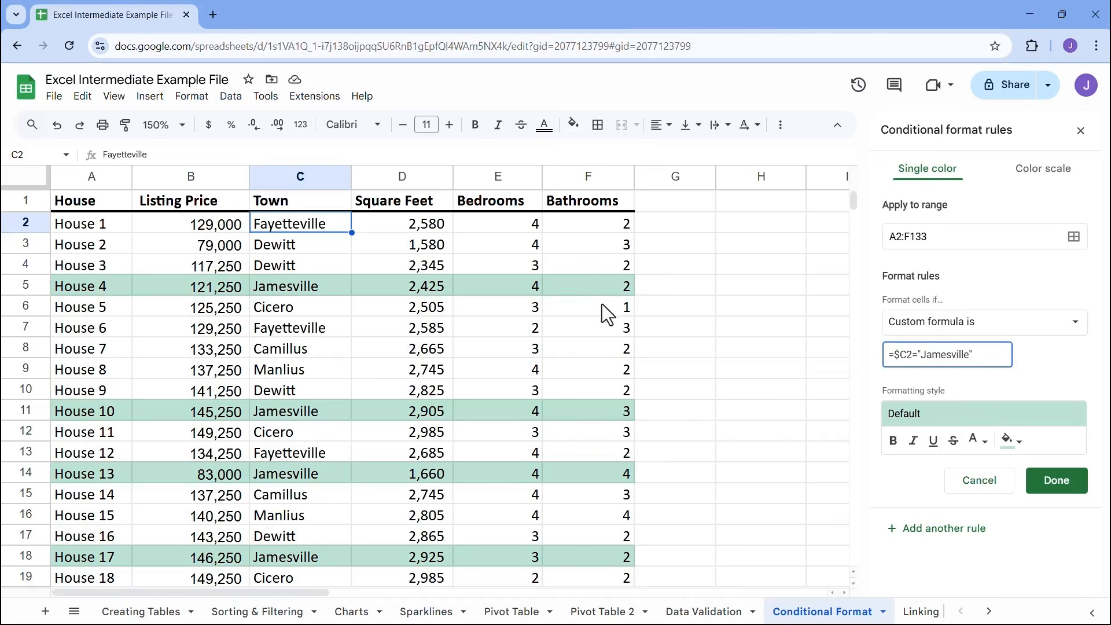
# Format the matching rows with a light blue 1 fill and bold text, and finish the conditional formatting rule
pyautogui.click(1014, 441)
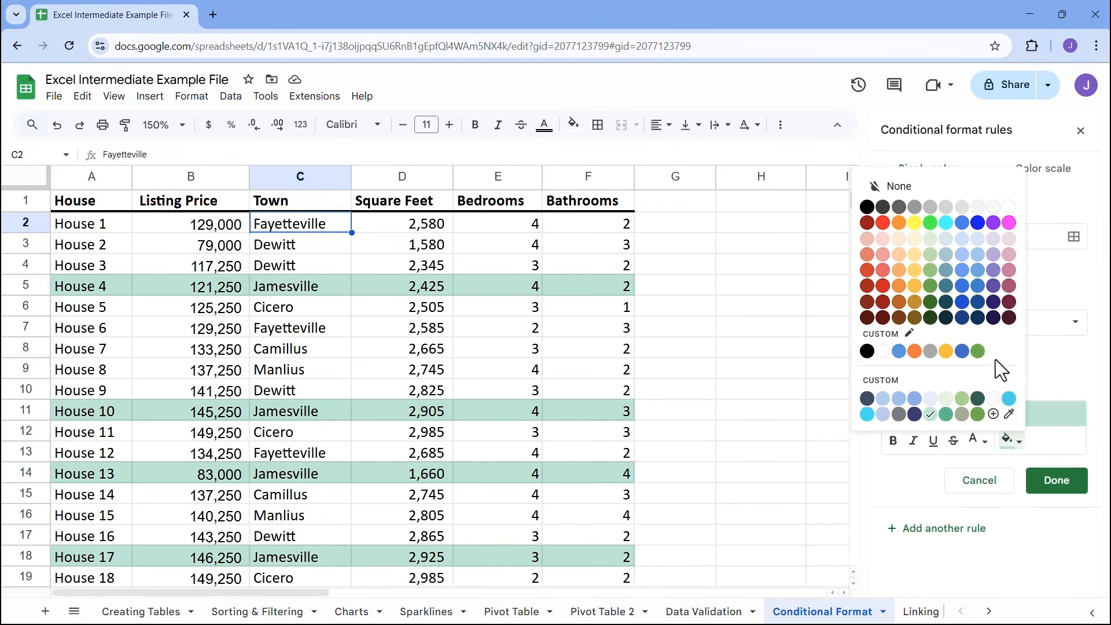
pyautogui.click(978, 270)
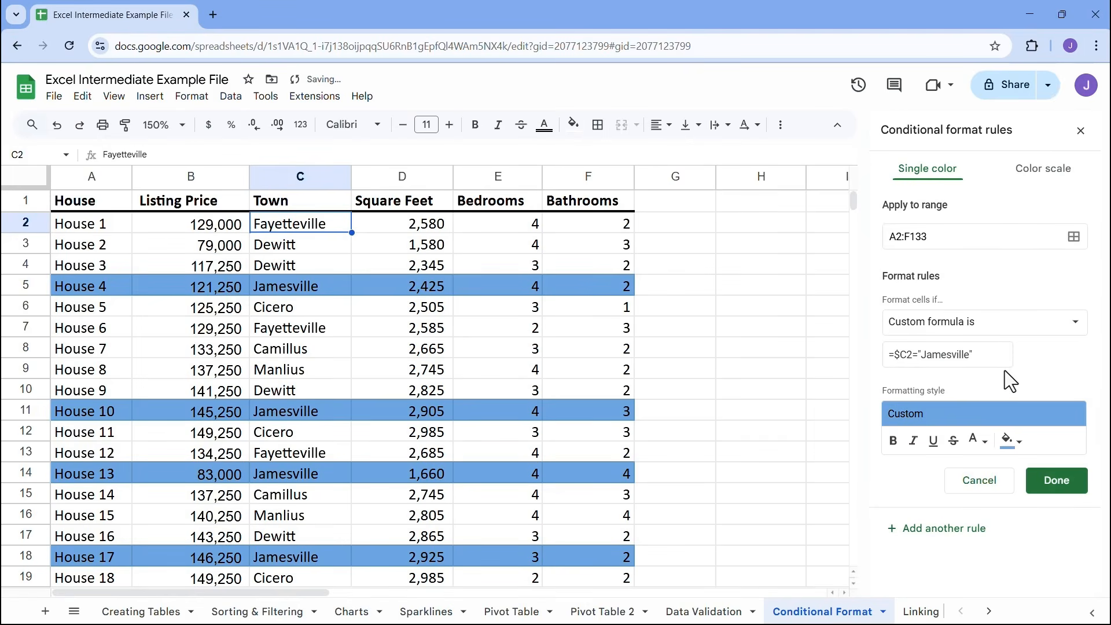
pyautogui.click(893, 441)
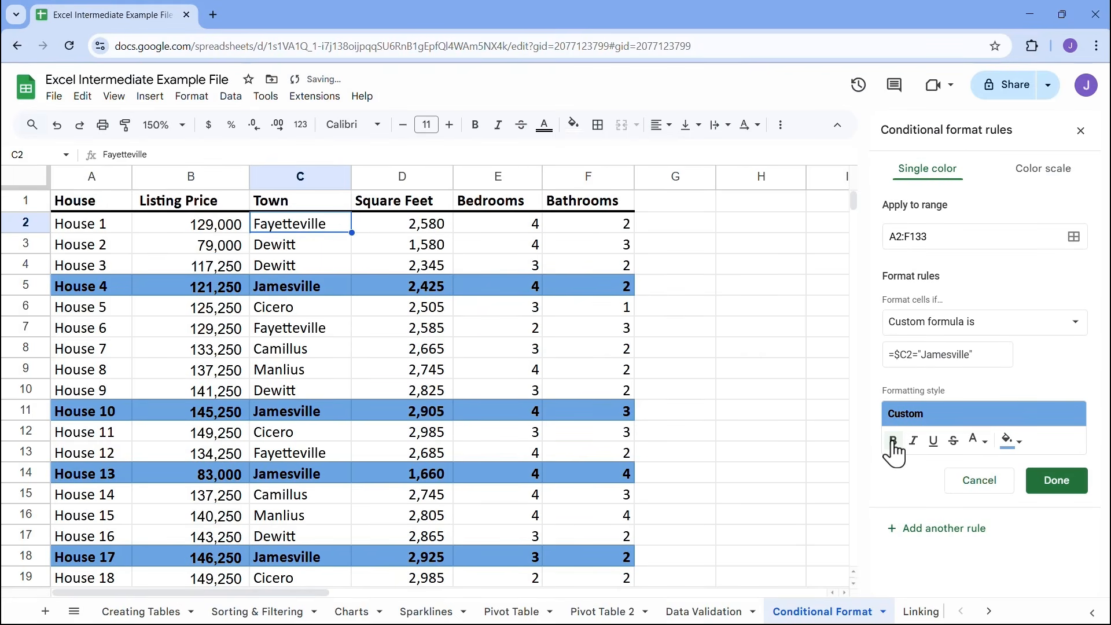
pyautogui.click(1046, 484)
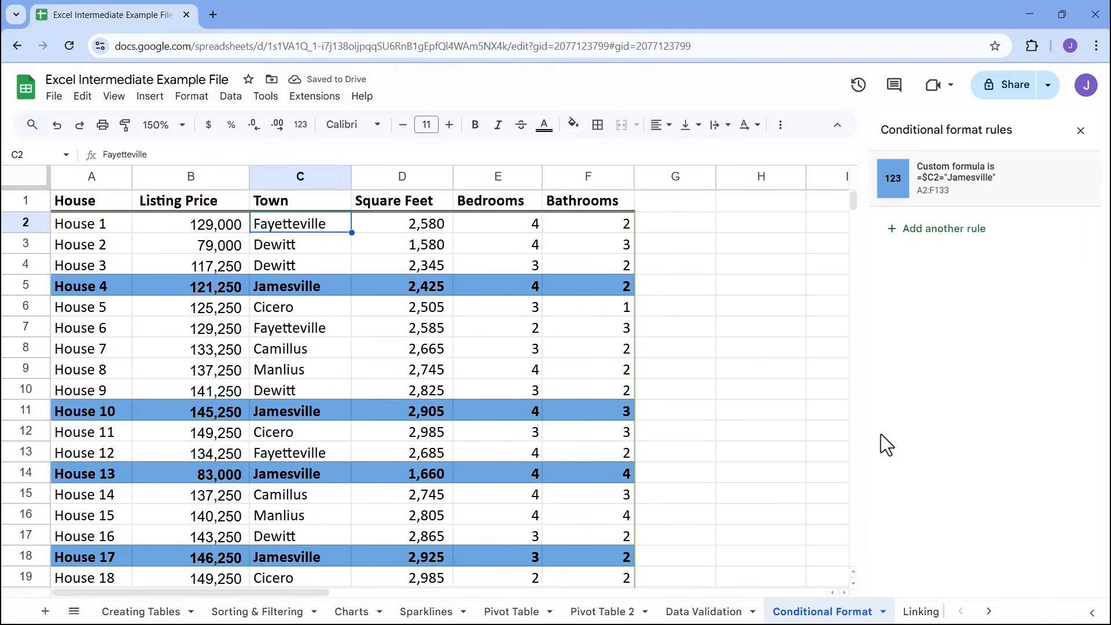
pyautogui.click(1079, 133)
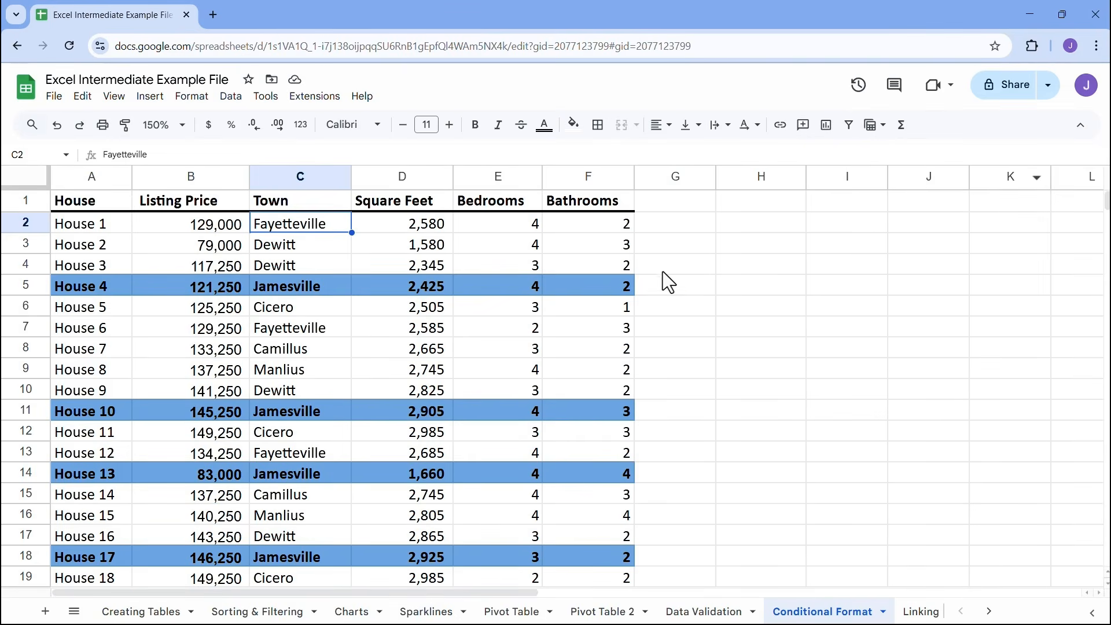
pyautogui.click(691, 268)
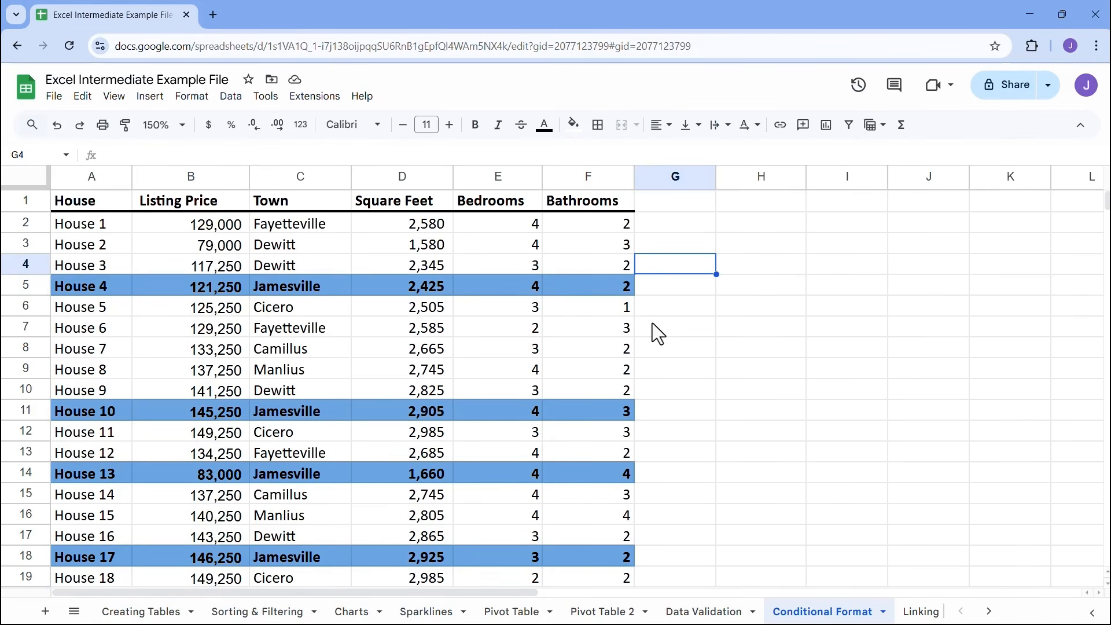
# Create a filter on the house listing's header row
pyautogui.click(320, 251)
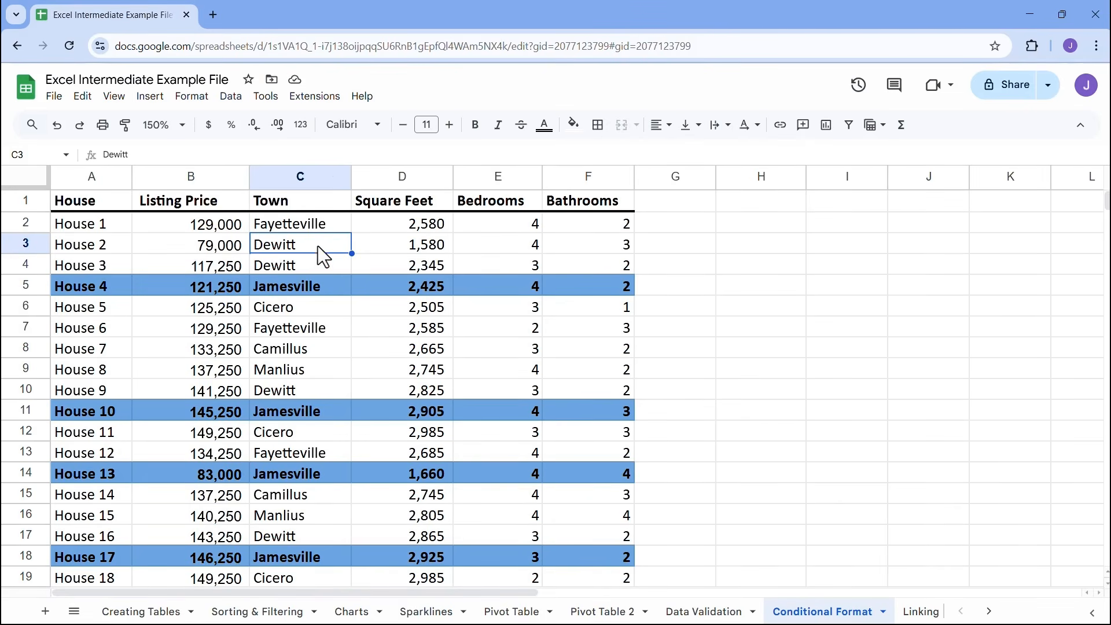
pyautogui.click(232, 99)
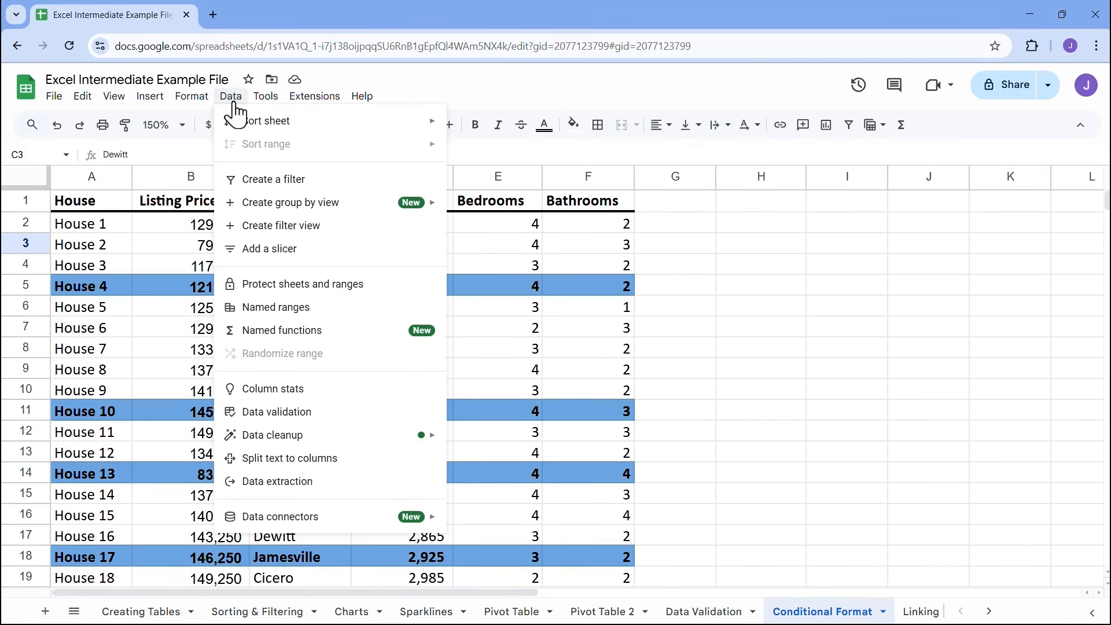
pyautogui.moveTo(279, 204)
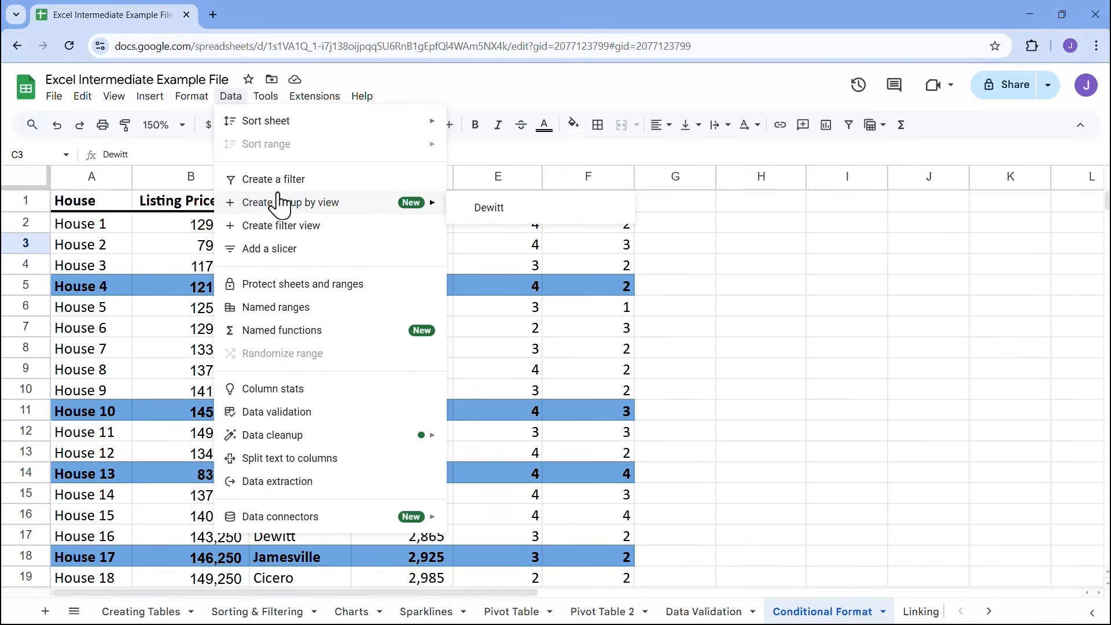
pyautogui.click(850, 126)
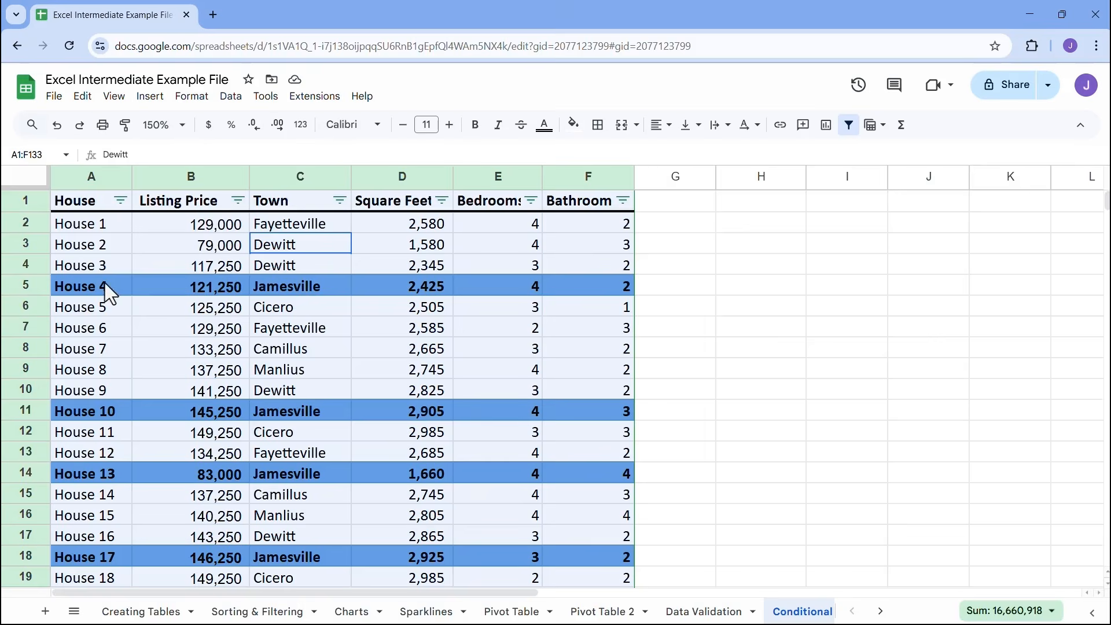
# Filter the Town column by the fill color light blue 1
pyautogui.click(341, 200)
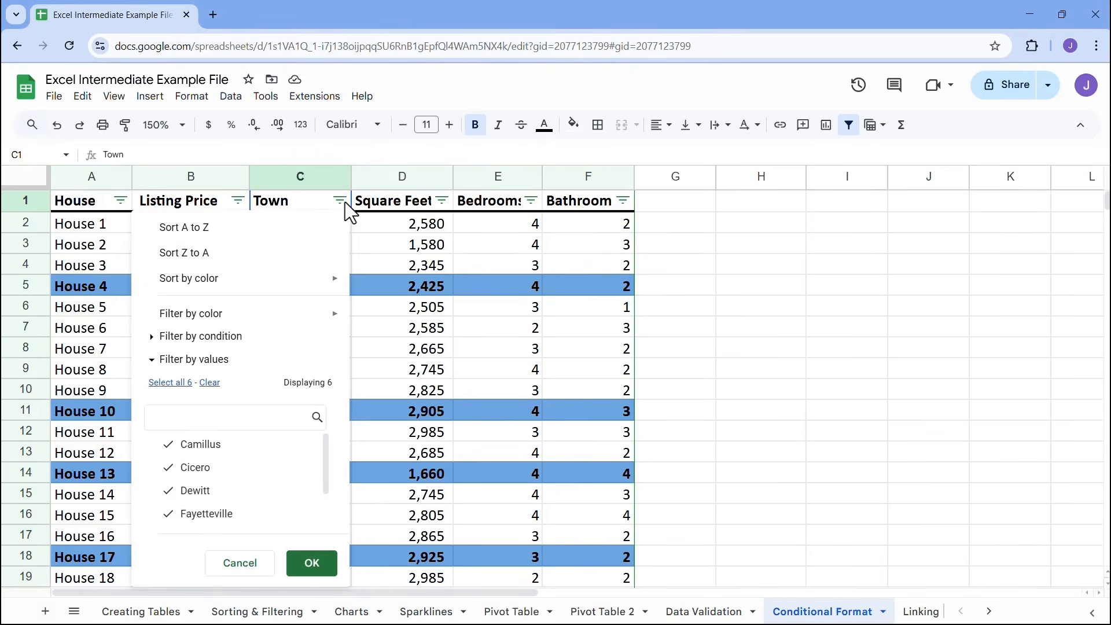
pyautogui.moveTo(196, 315)
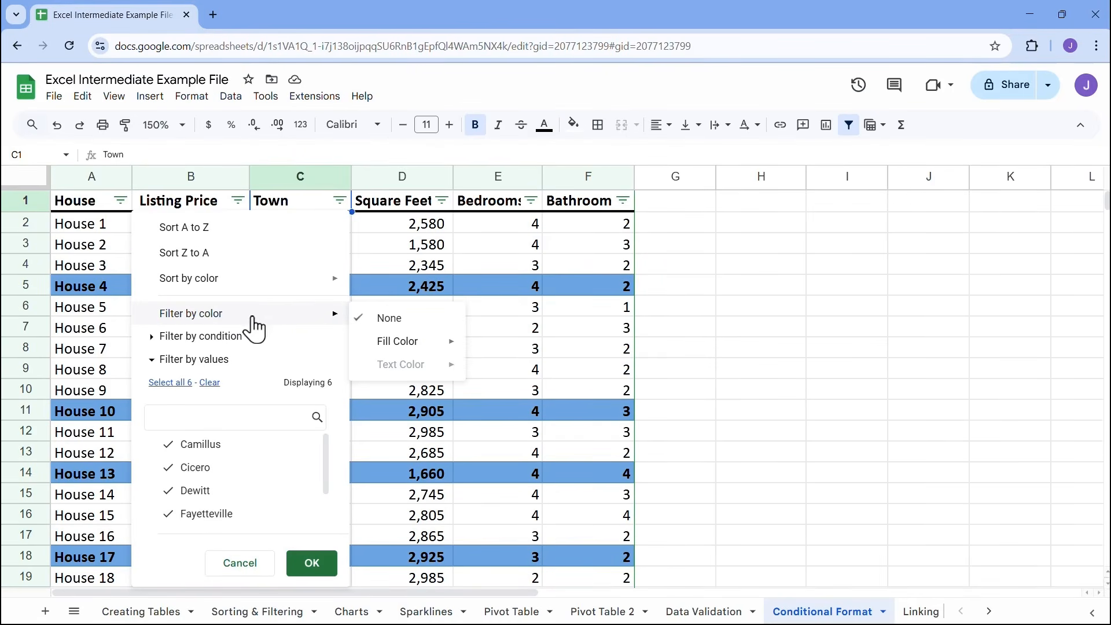
pyautogui.moveTo(408, 346)
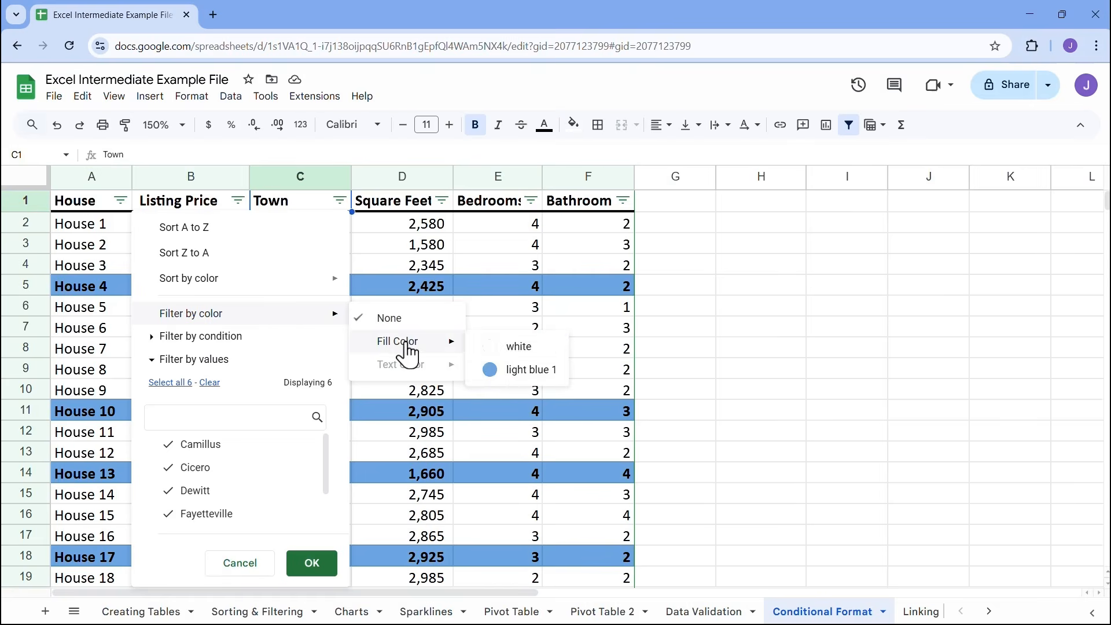
pyautogui.click(527, 370)
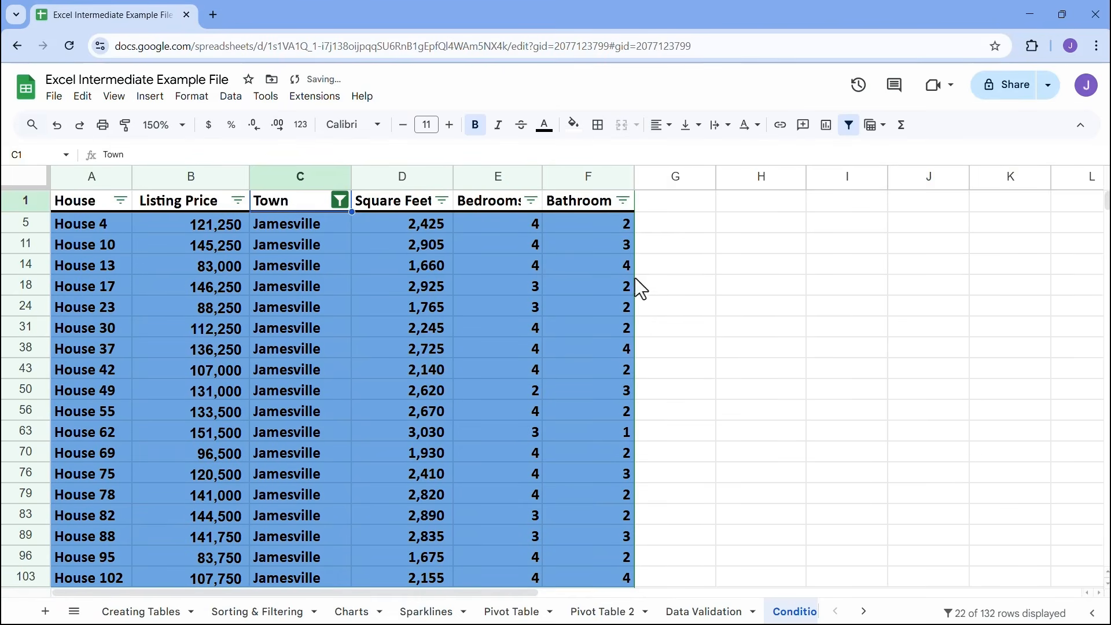
# Look through the filtered house rows down the listing
pyautogui.click(649, 245)
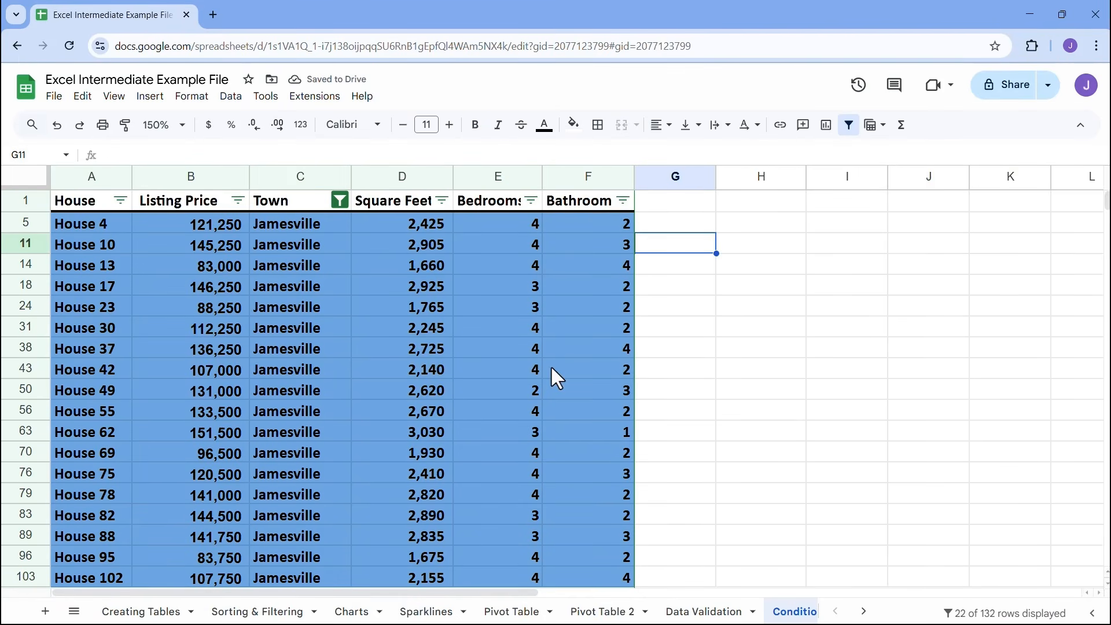
pyautogui.scroll(-4, 387, 308)
pyautogui.scroll(6, 387, 308)
pyautogui.scroll(-2, 387, 308)
pyautogui.scroll(2, 387, 308)
pyautogui.scroll(-4, 387, 307)
pyautogui.scroll(4, 388, 307)
pyautogui.click(339, 200)
pyautogui.click(209, 382)
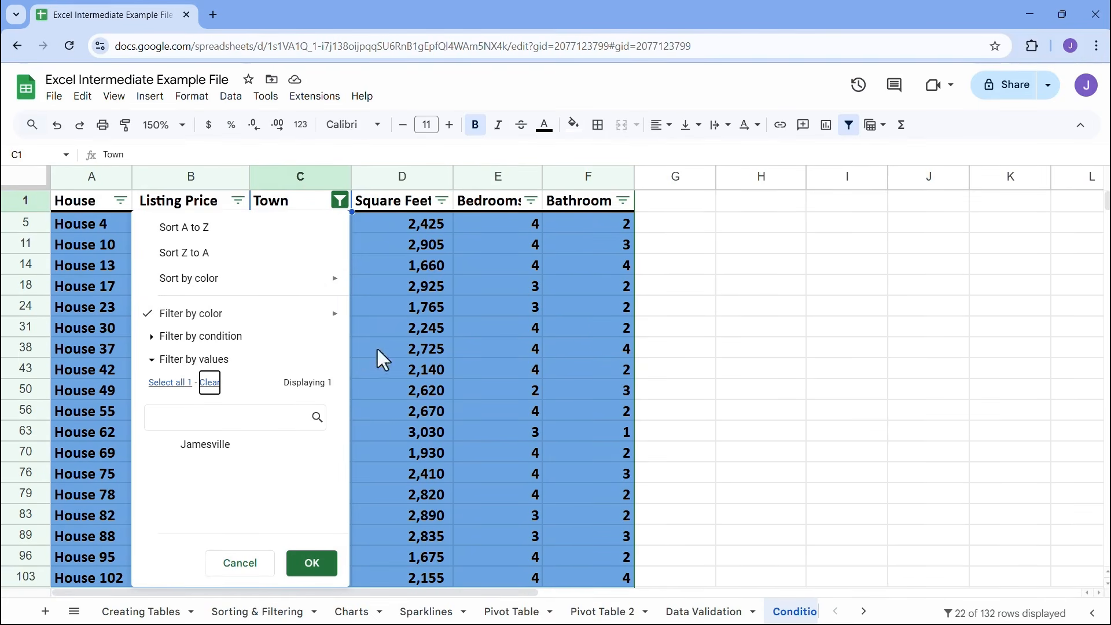
pyautogui.click(687, 230)
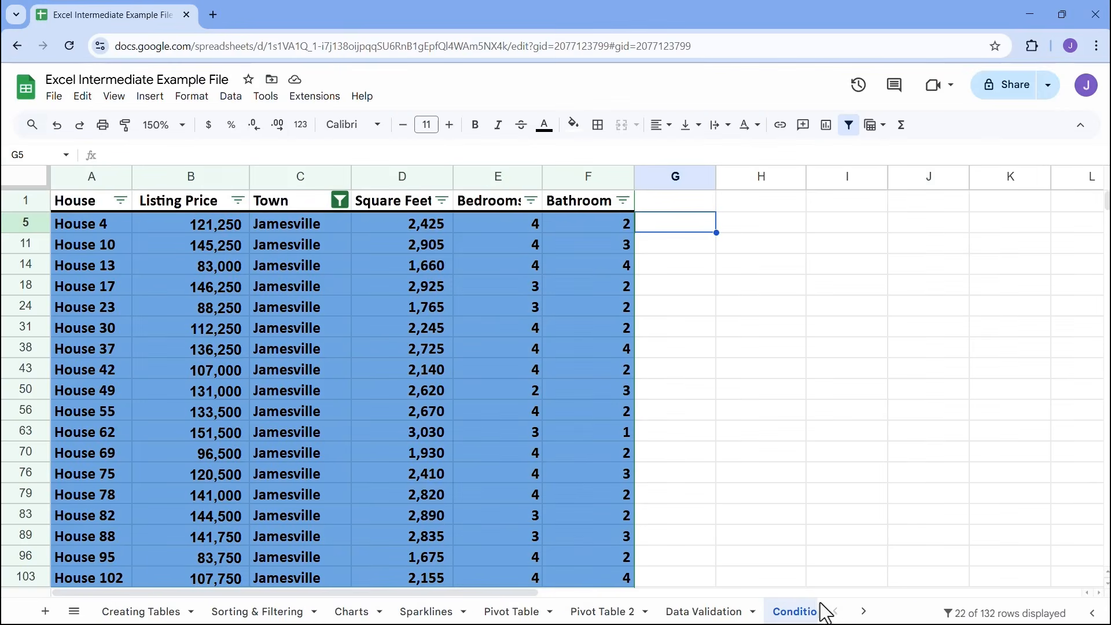
# On the Linking Data sheet, link cell B5 to the sentence in A3 with the formula =A3
pyautogui.click(863, 612)
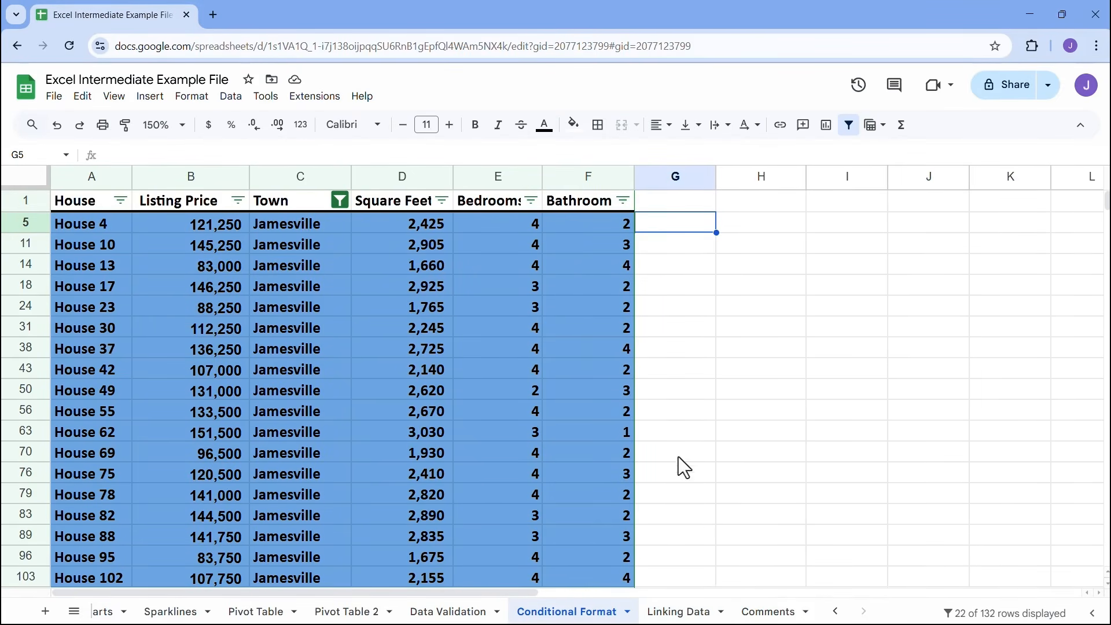
pyautogui.click(694, 610)
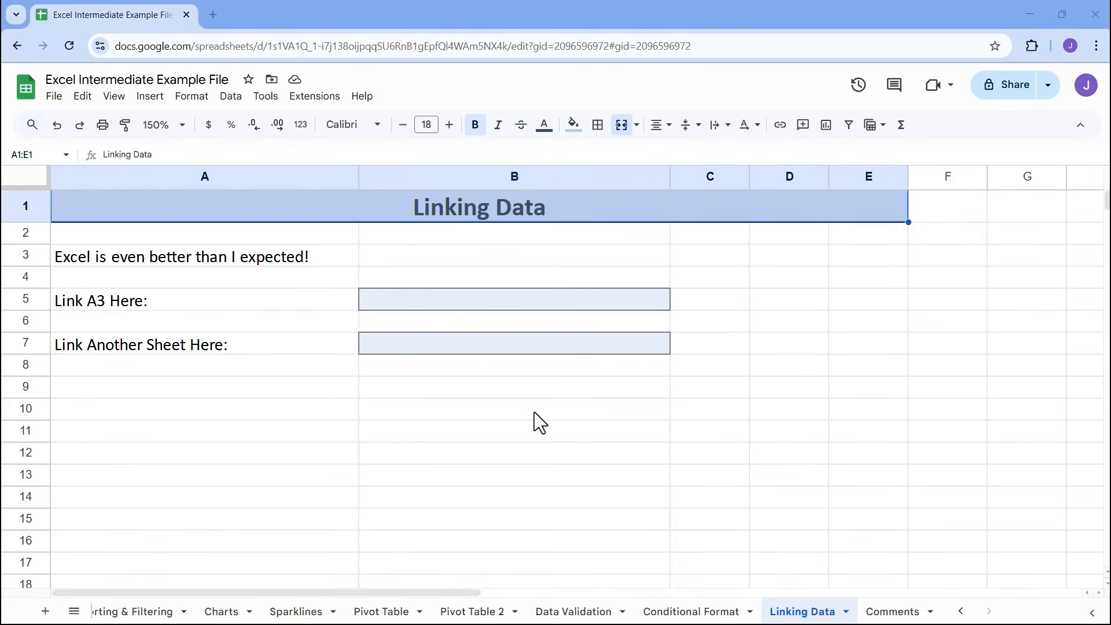
pyautogui.click(197, 262)
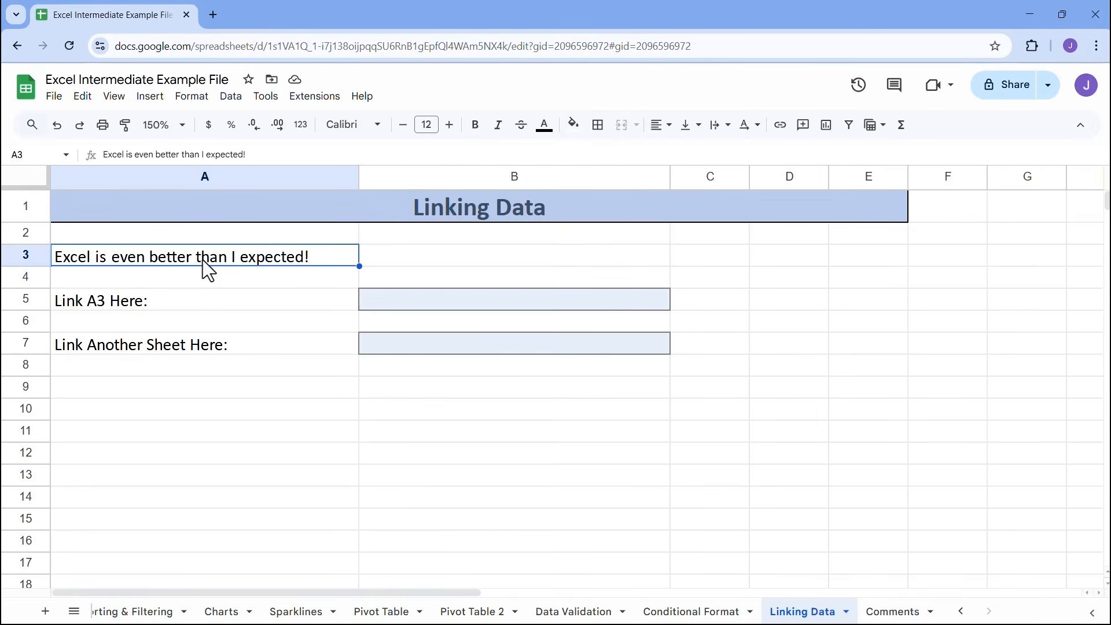
pyautogui.click(488, 307)
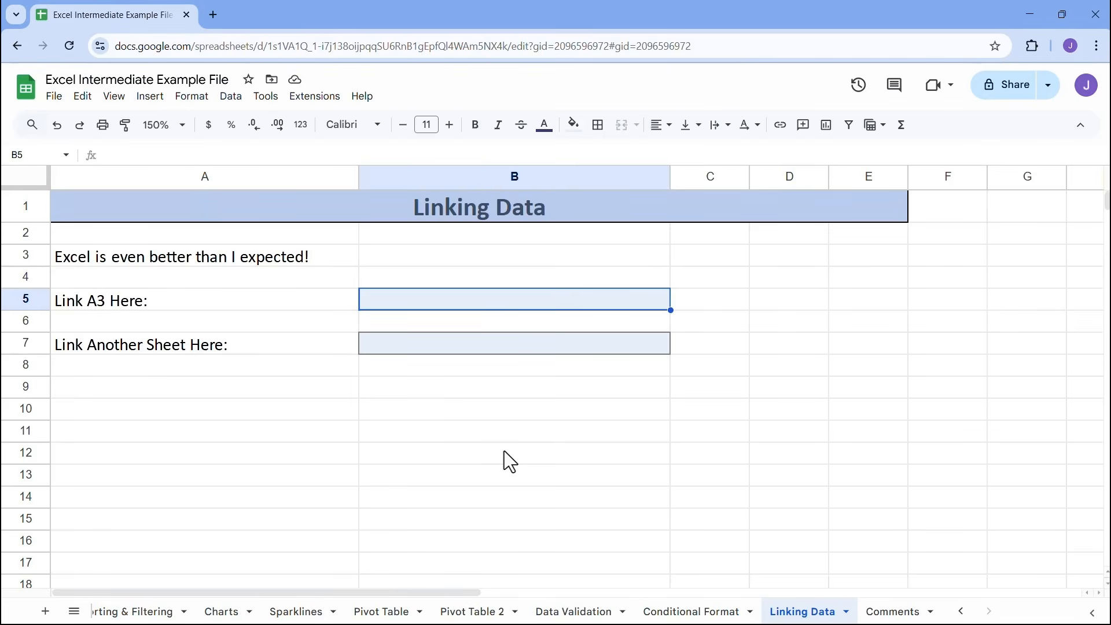
pyautogui.write('=')
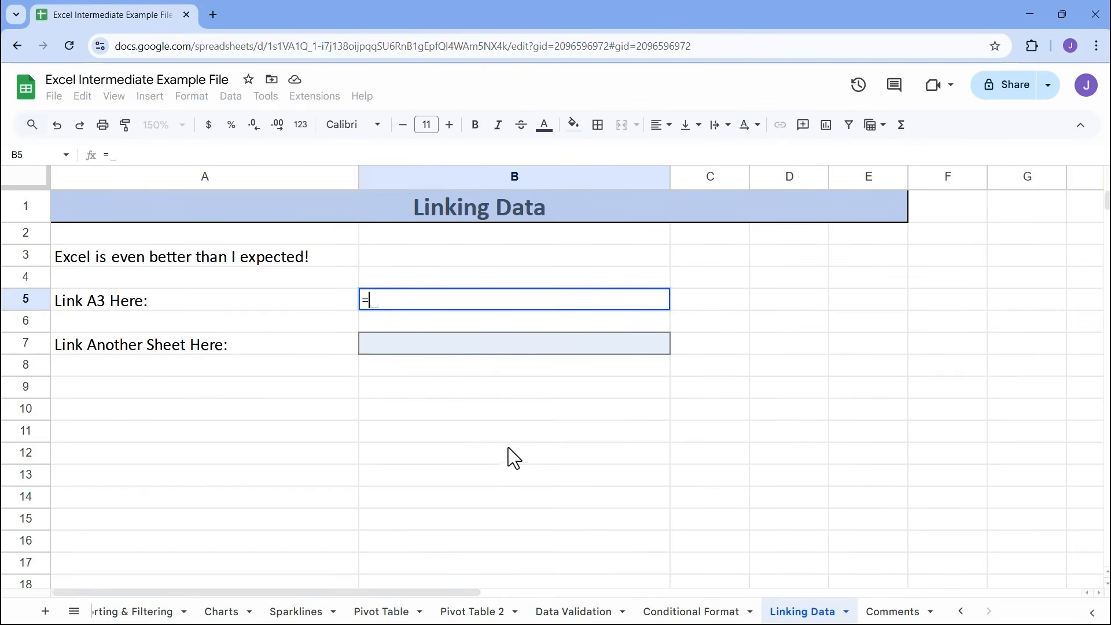
pyautogui.click(258, 261)
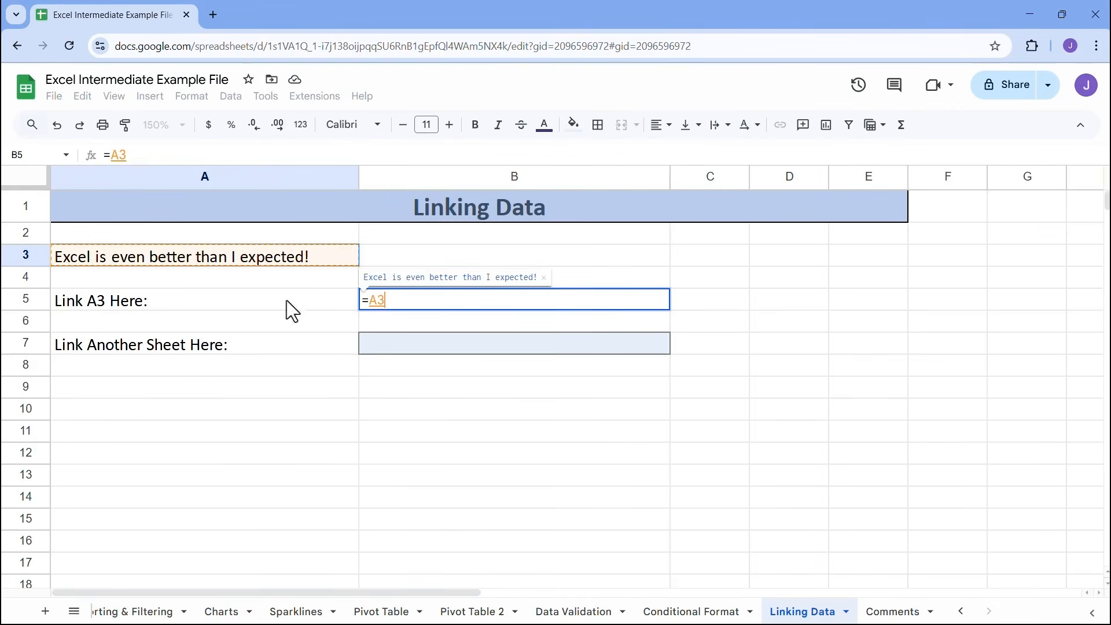
pyautogui.press('Return')
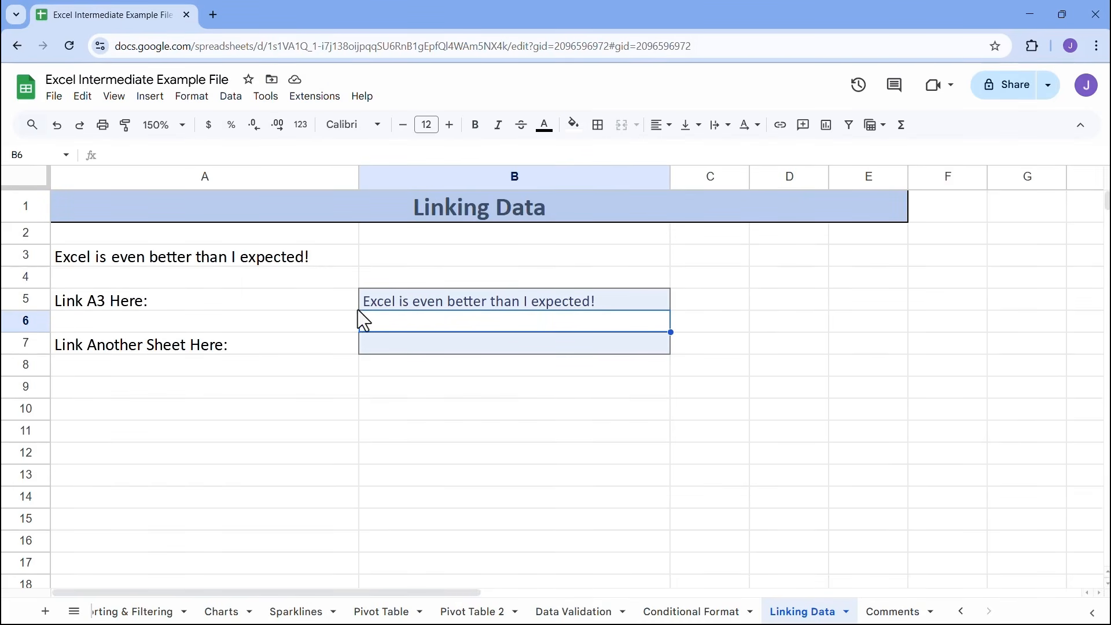
# Replace the word "Excel" with "Google Sheets" in the sentence in A3
pyautogui.click(196, 258)
pyautogui.doubleClick(89, 264)
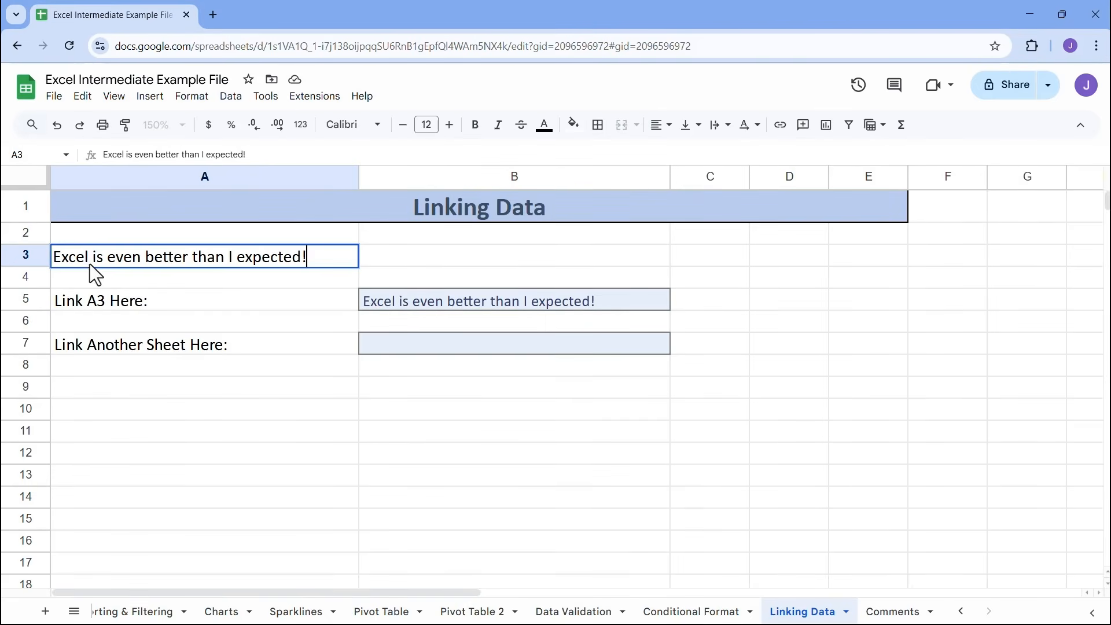
pyautogui.moveTo(89, 260); pyautogui.dragTo(59, 262)
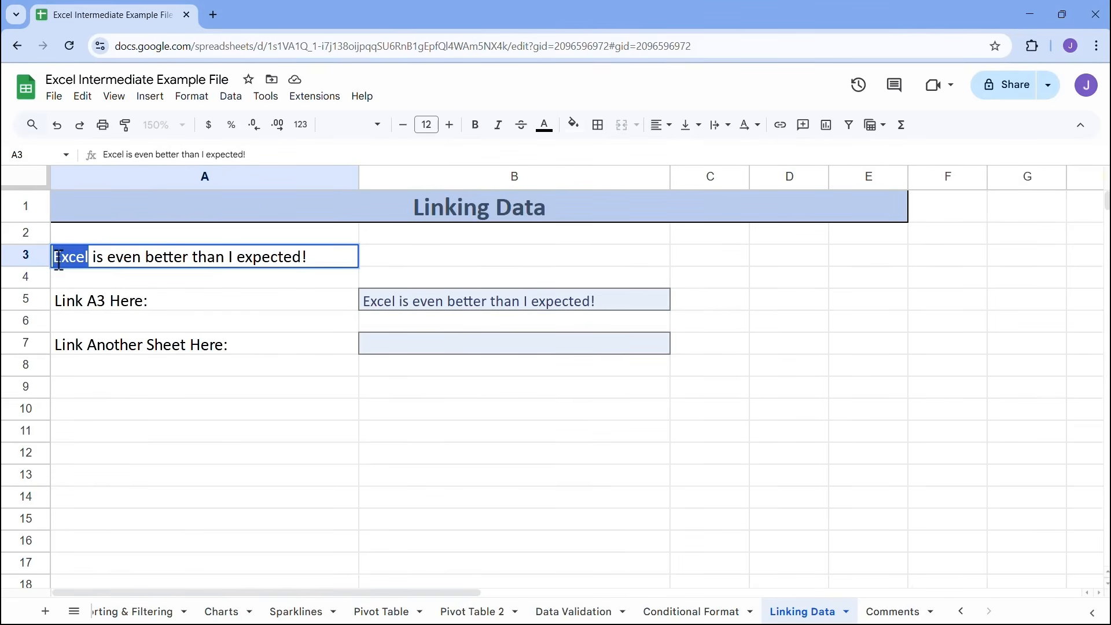
pyautogui.write('Google Sh')
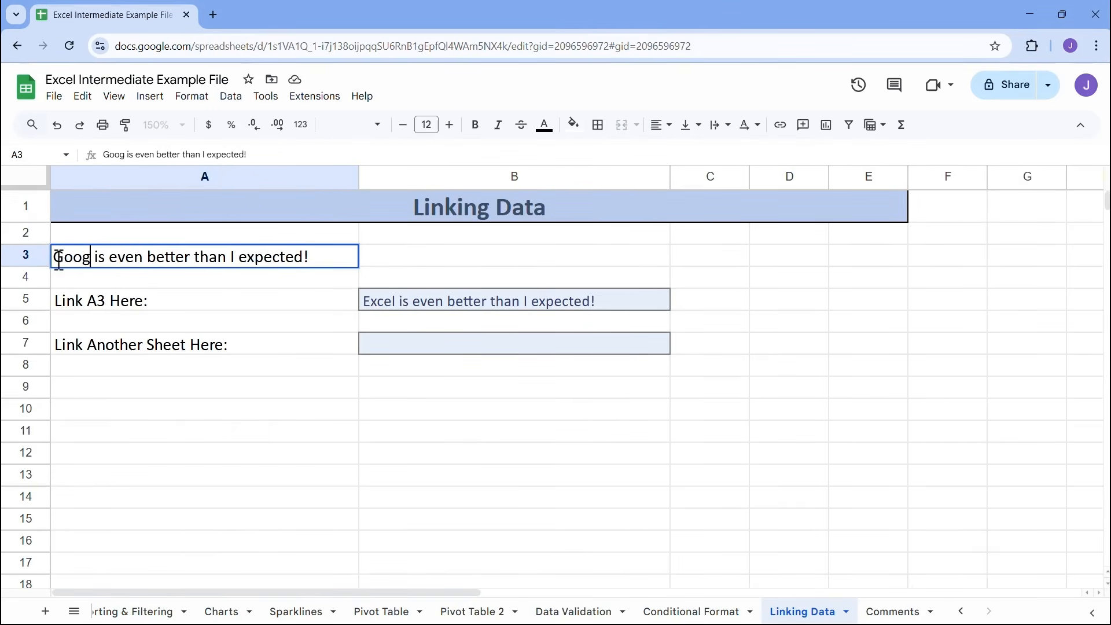
pyautogui.write('eets')
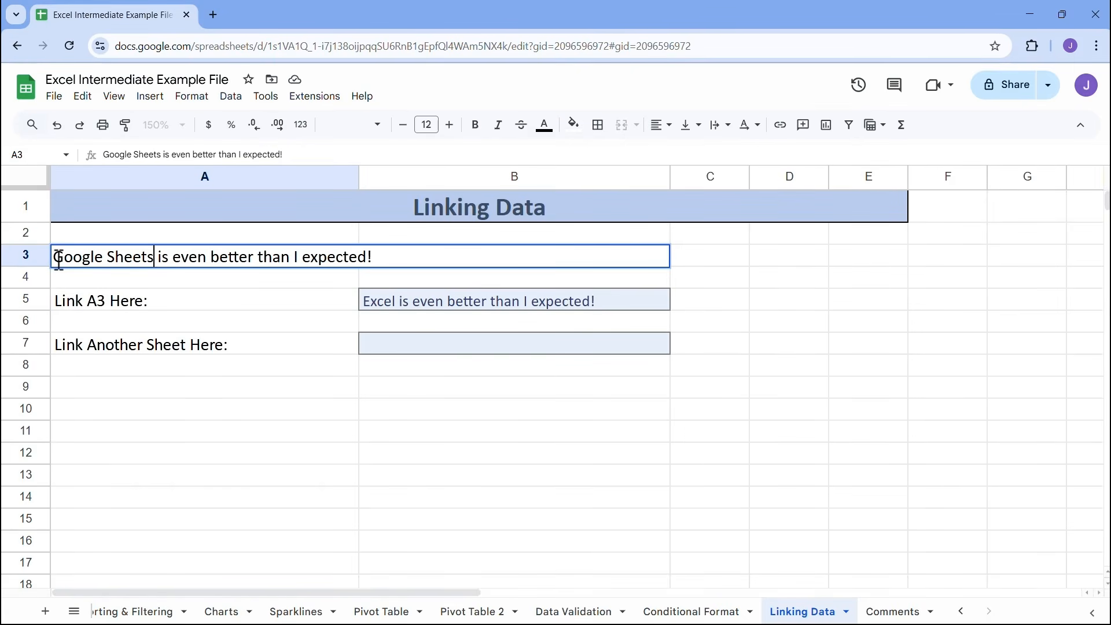
pyautogui.press('Return')
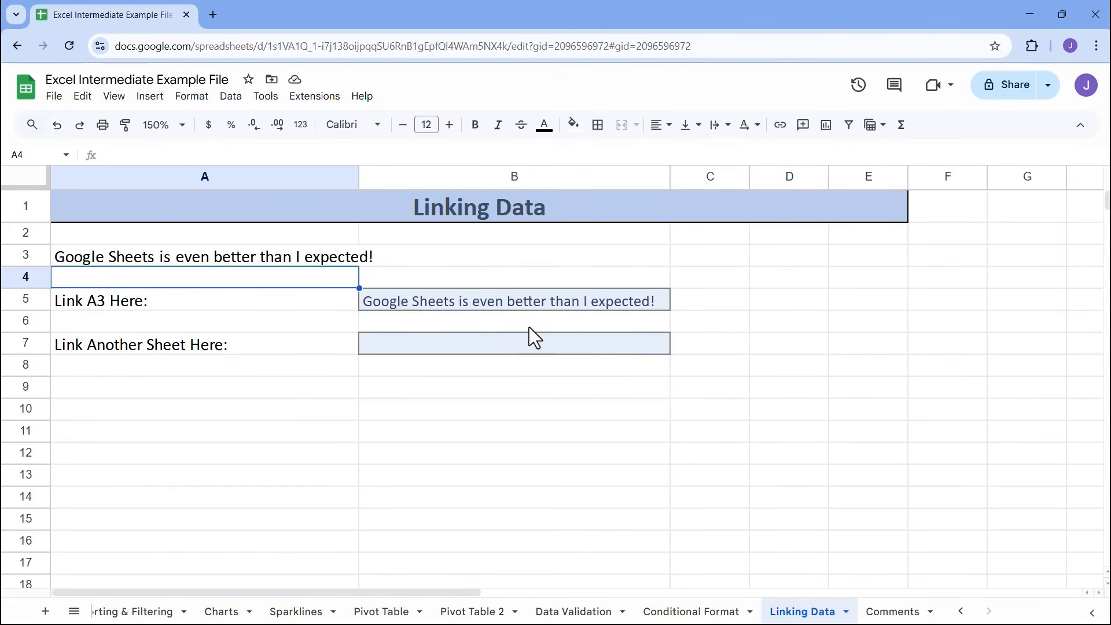
# Enter the month headings July in D4 and August in E4
pyautogui.click(778, 279)
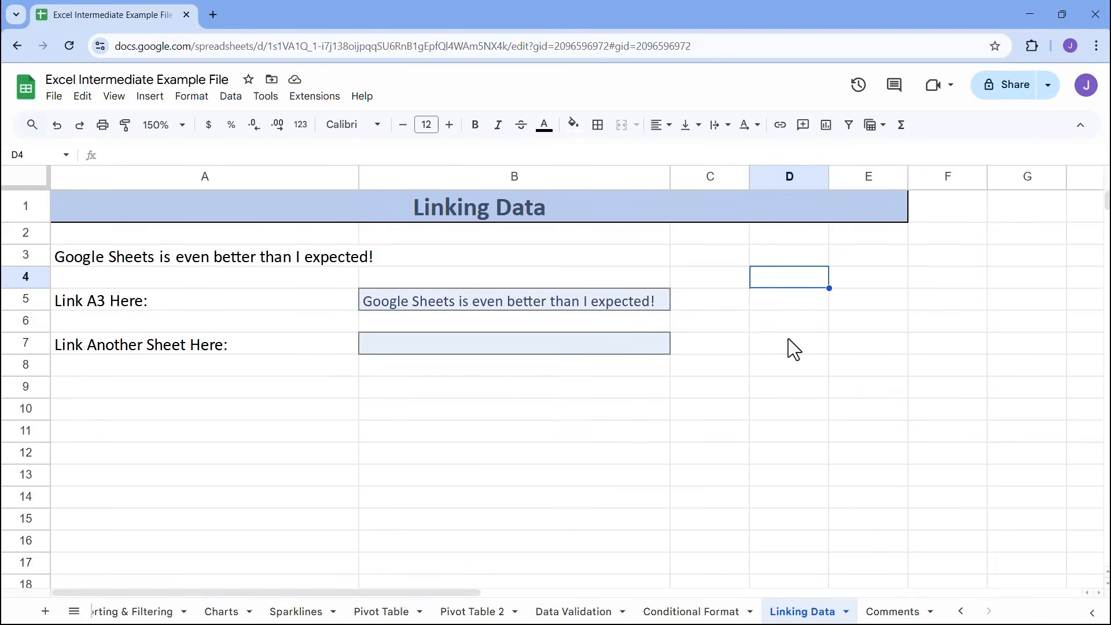
pyautogui.write('July')
pyautogui.press('Tab')
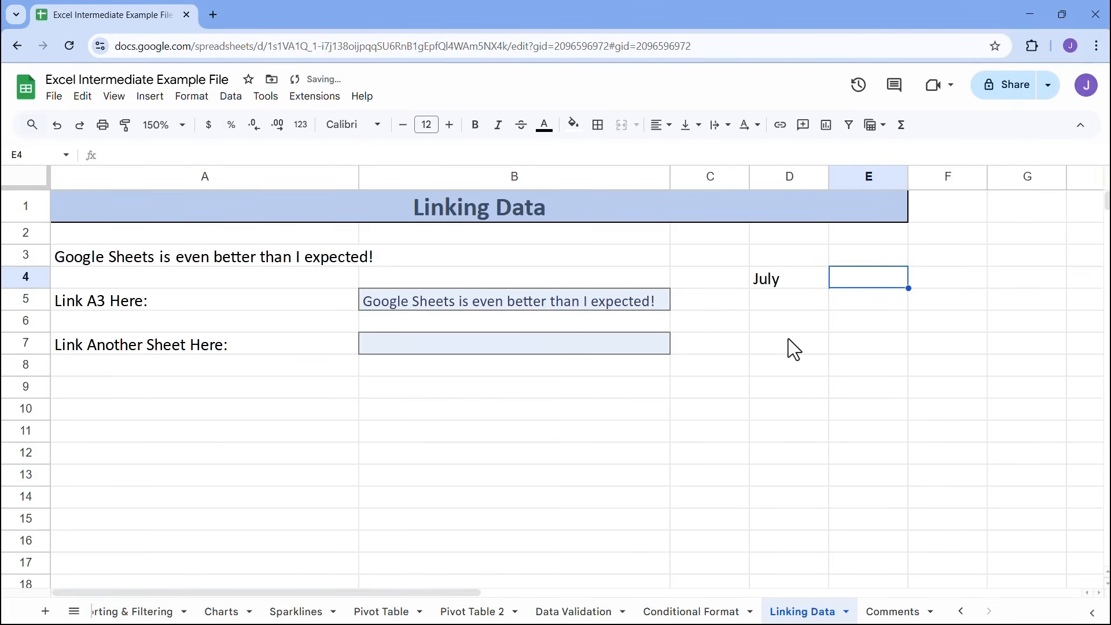
pyautogui.write('August')
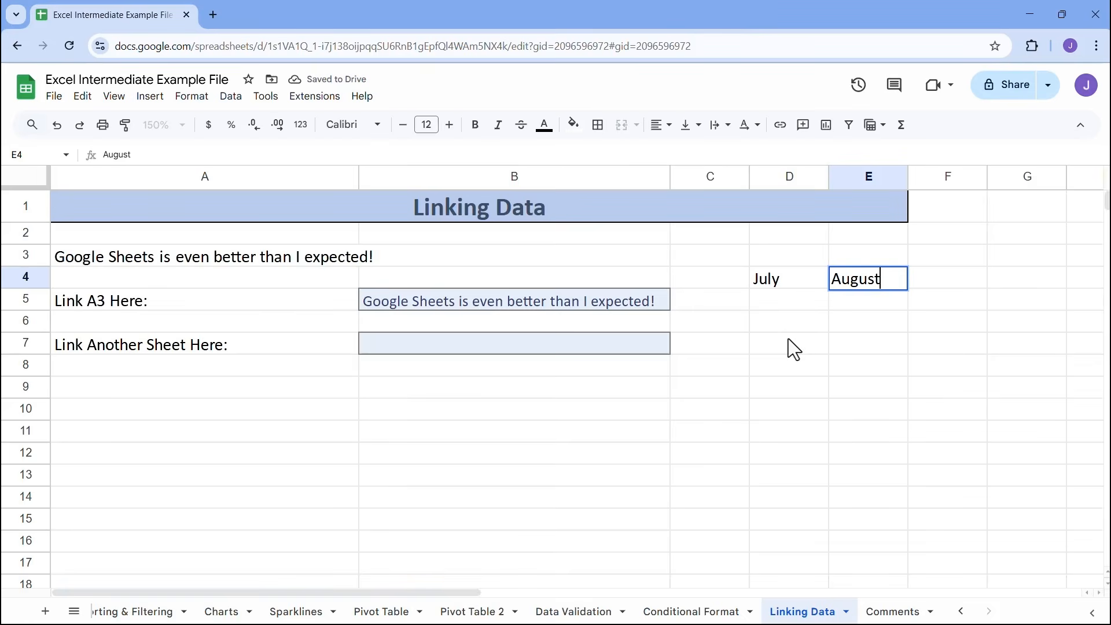
# Enter 2014 in D5 under the July heading
pyautogui.click(787, 303)
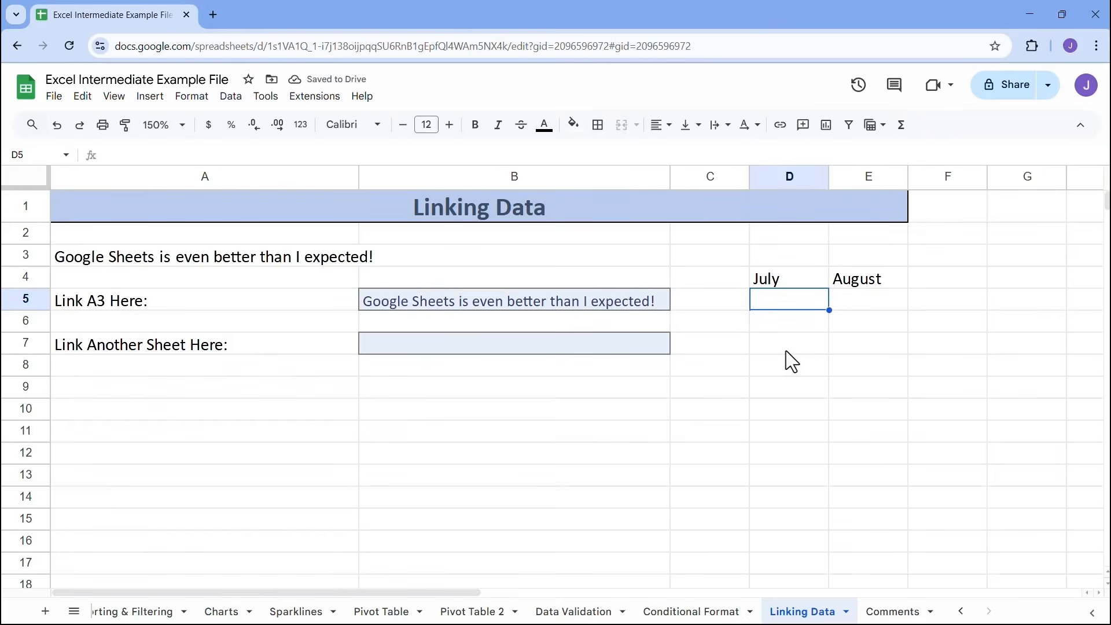
pyautogui.write('2014')
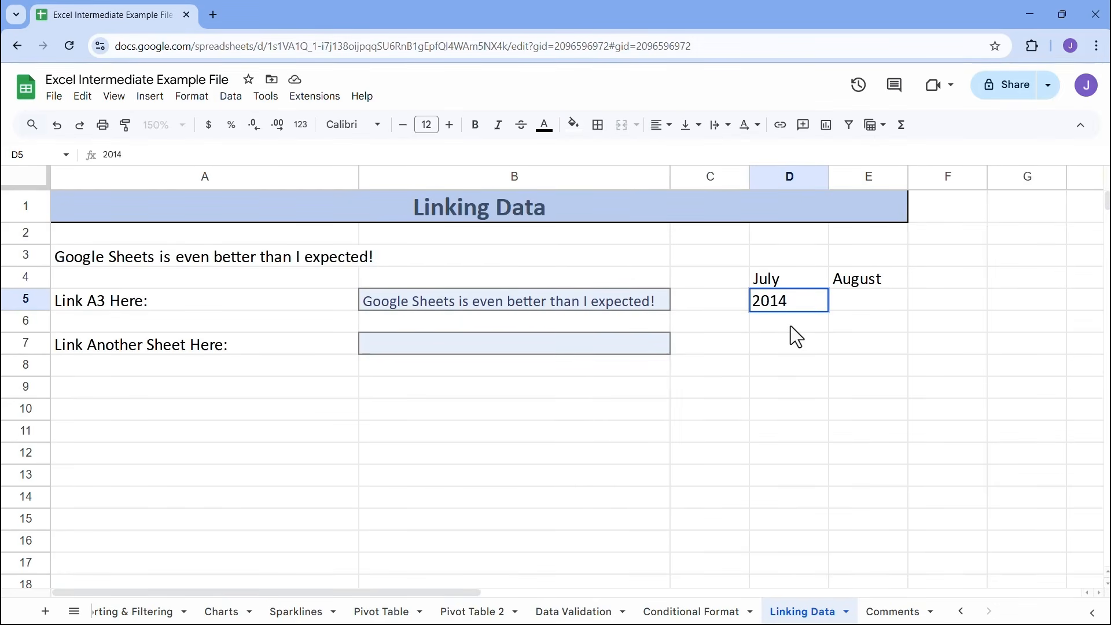
pyautogui.press('Return')
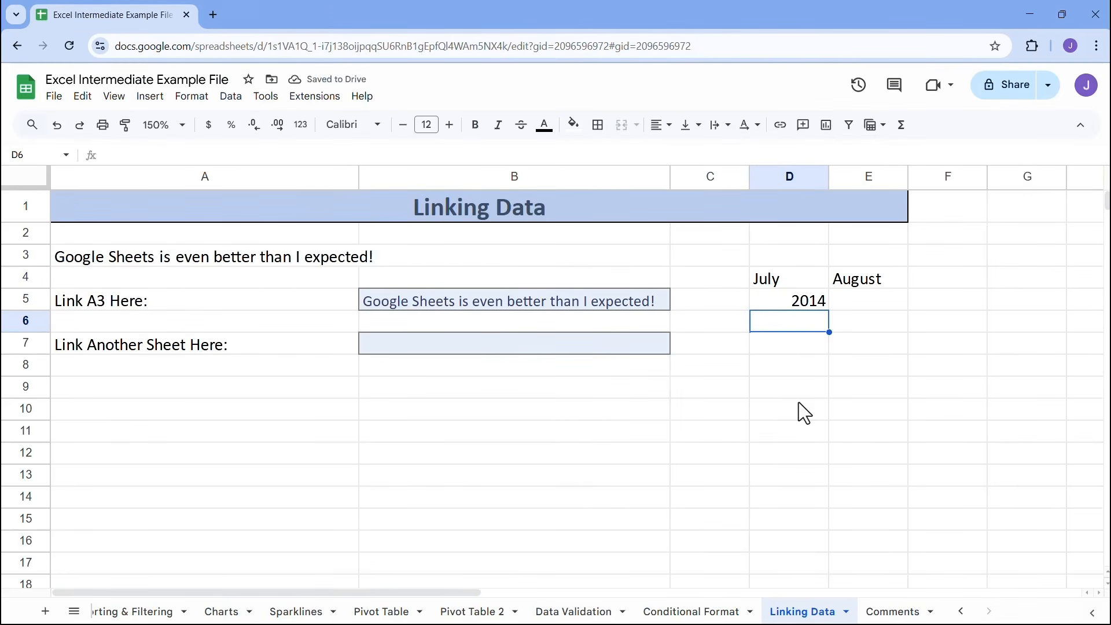
# Format cells D5:D11 as currency and enter -500 in D6 under the July heading
pyautogui.moveTo(796, 305); pyautogui.dragTo(798, 441)
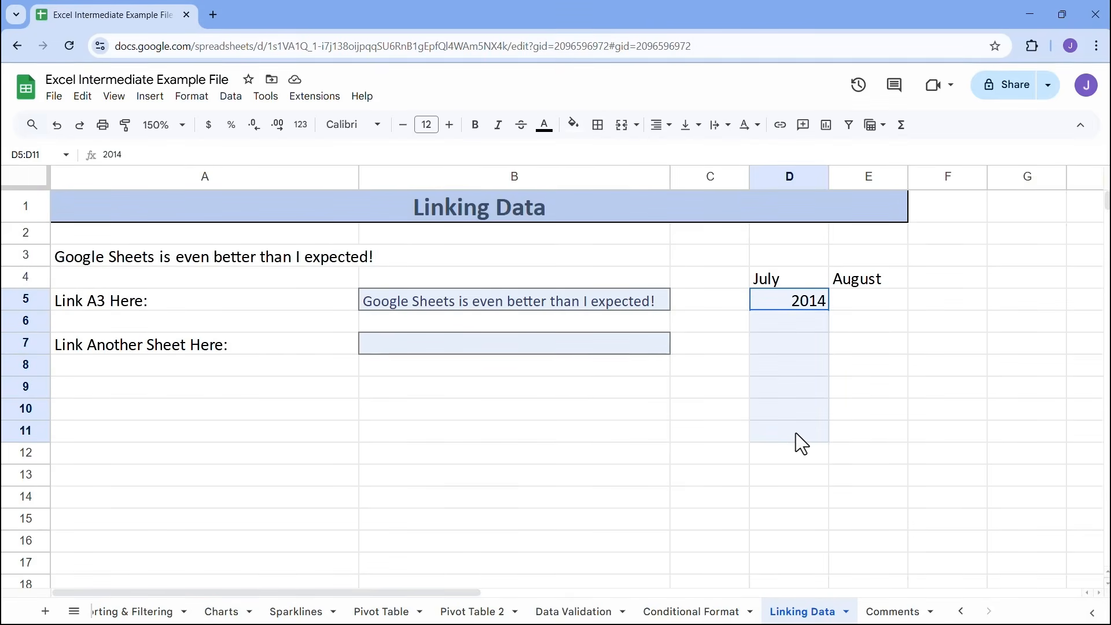
pyautogui.click(209, 124)
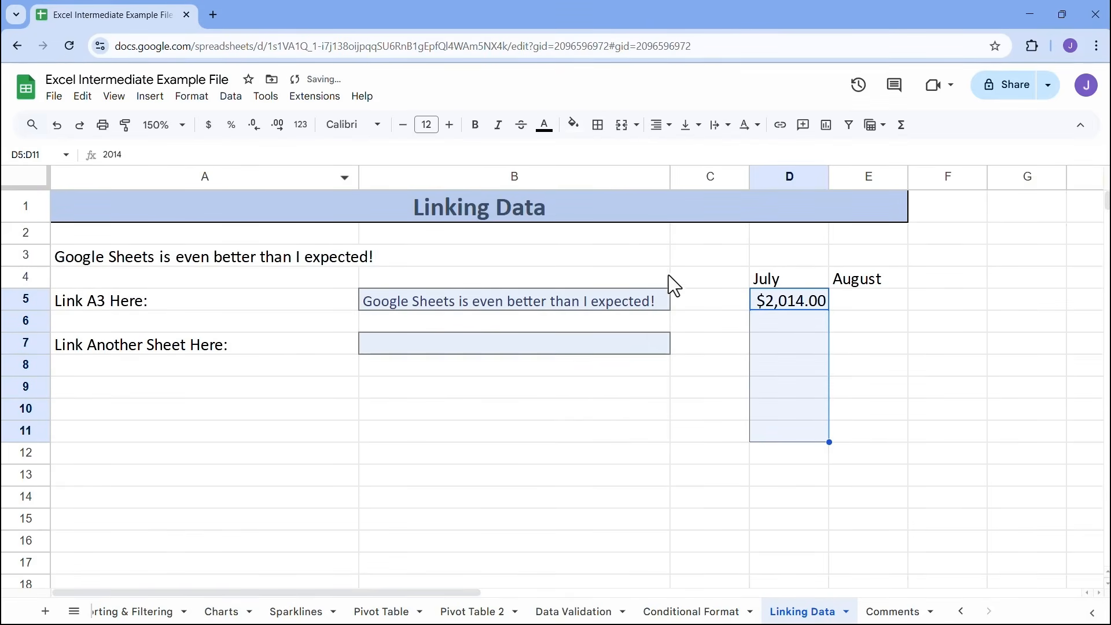
pyautogui.click(782, 324)
pyautogui.write('5')
pyautogui.press('BackSpace')
pyautogui.write('-$500')
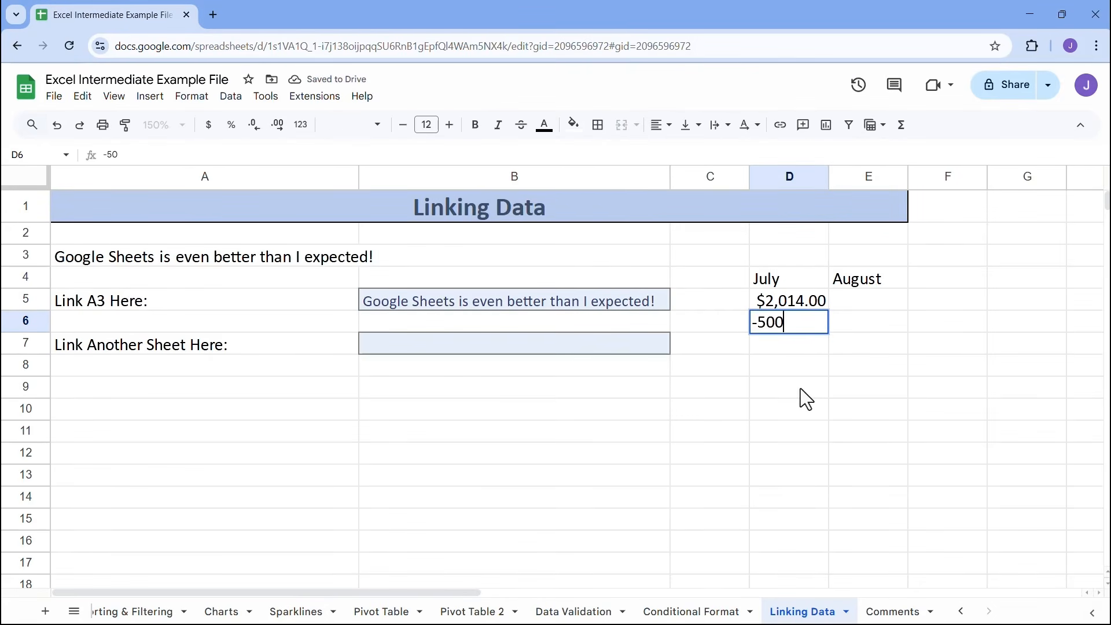
pyautogui.press('Return')
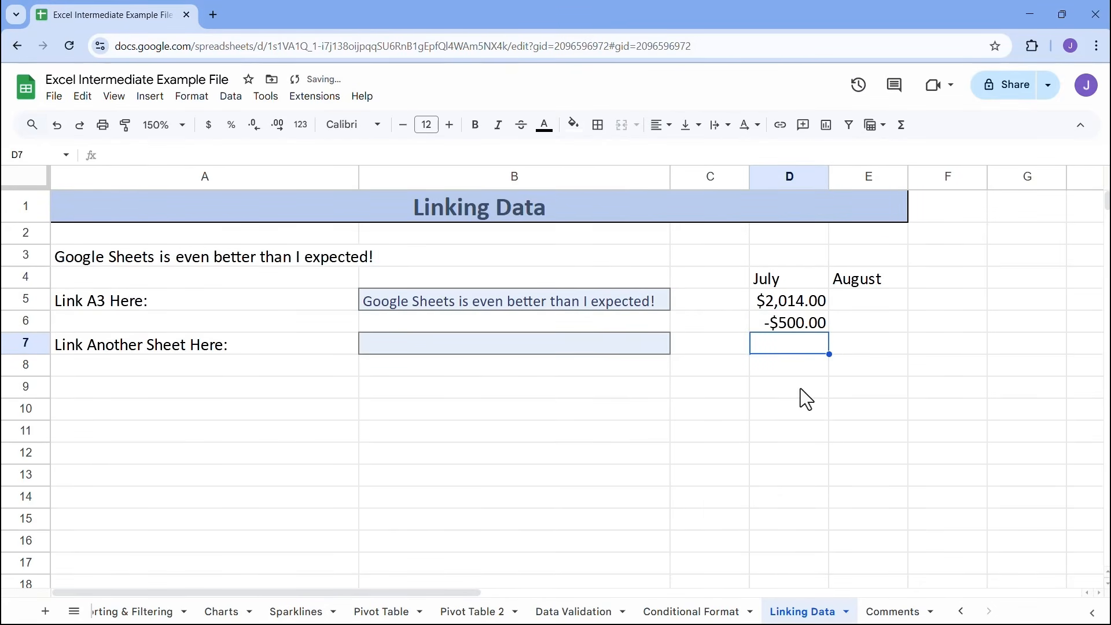
# Enter the remaining July amounts -125, 800 and -325 in D7:D9
pyautogui.write('-125')
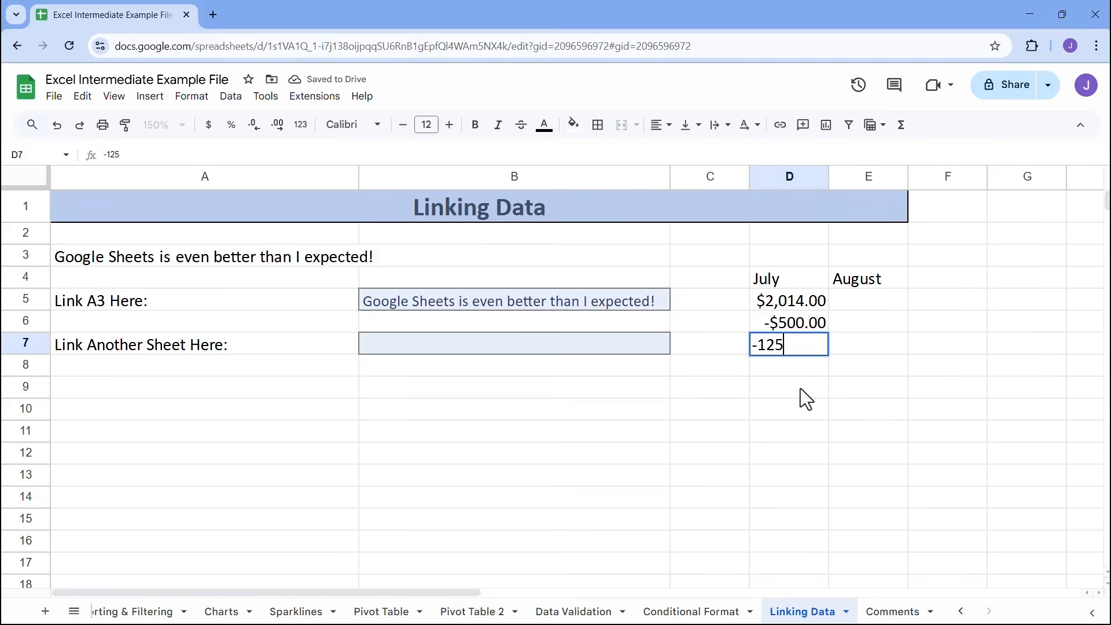
pyautogui.press('Return')
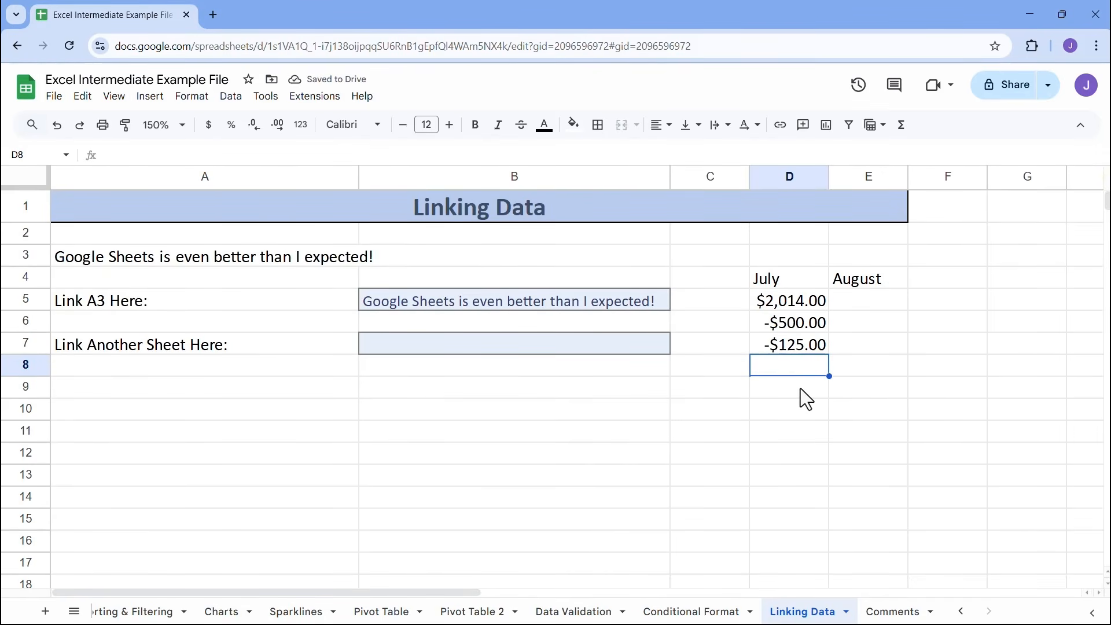
pyautogui.write('800')
pyautogui.press('Return')
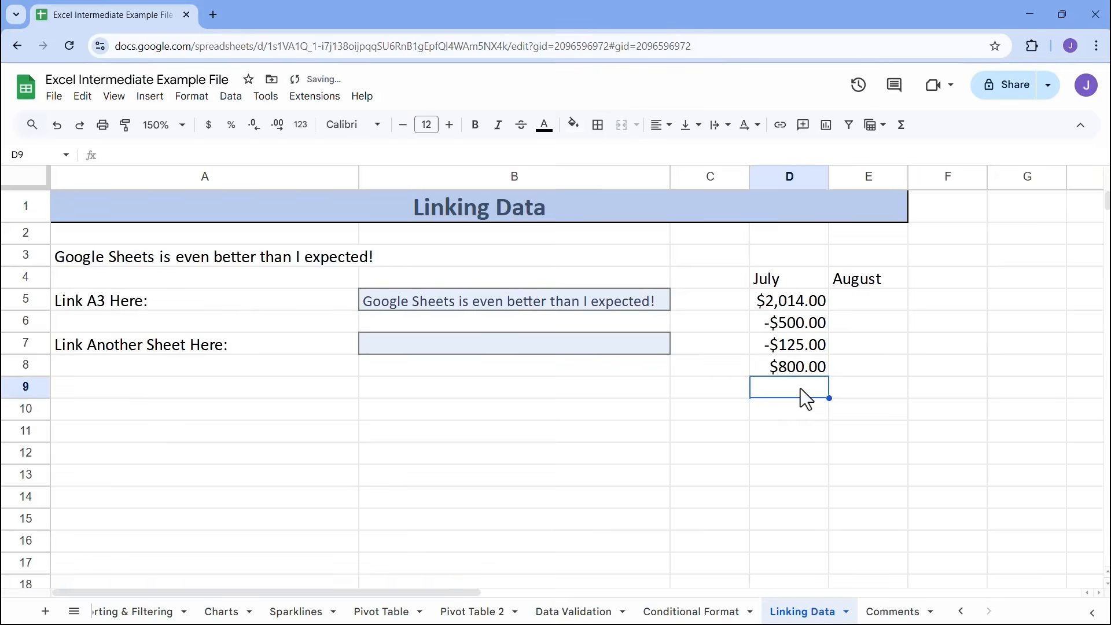
pyautogui.write('-325')
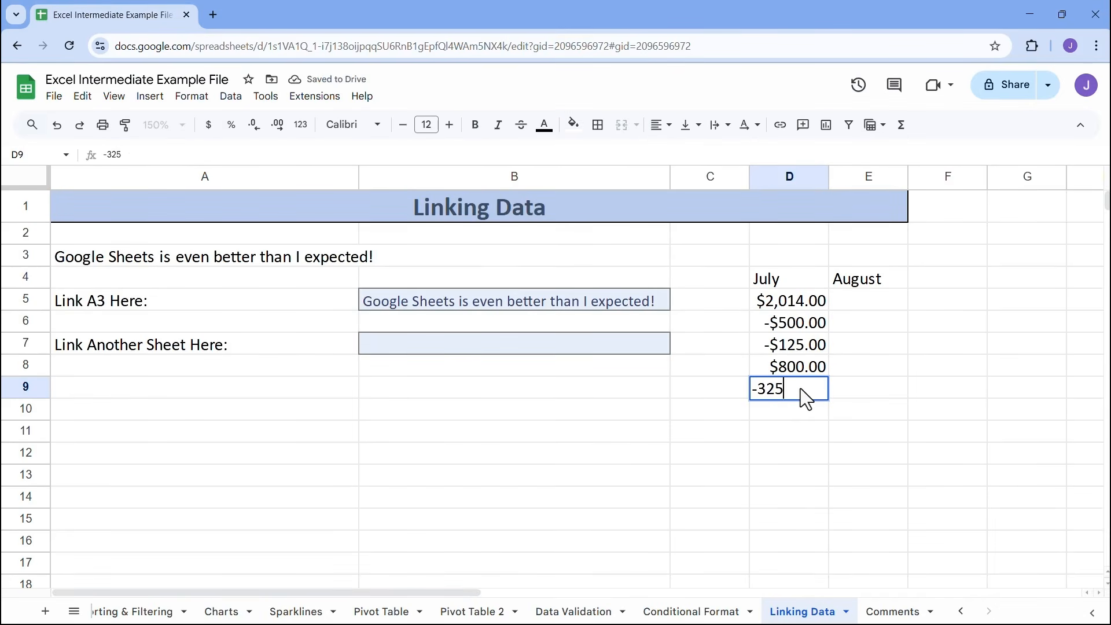
pyautogui.press('Return')
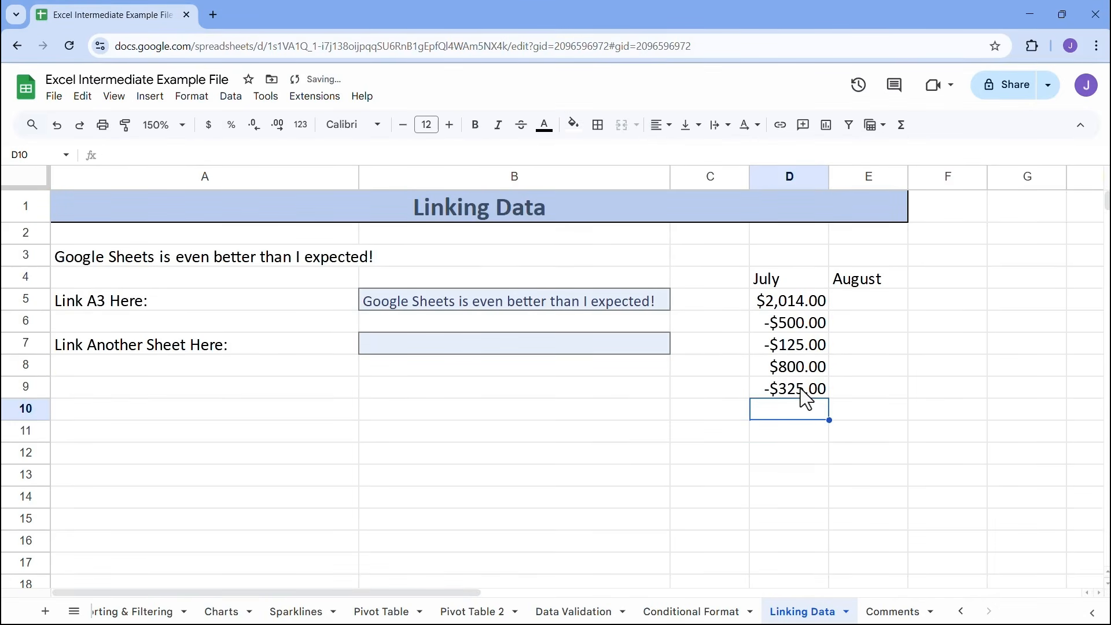
# Total the July amounts in D10 with the formula =SUM(D5:D9)
pyautogui.write('=sum')
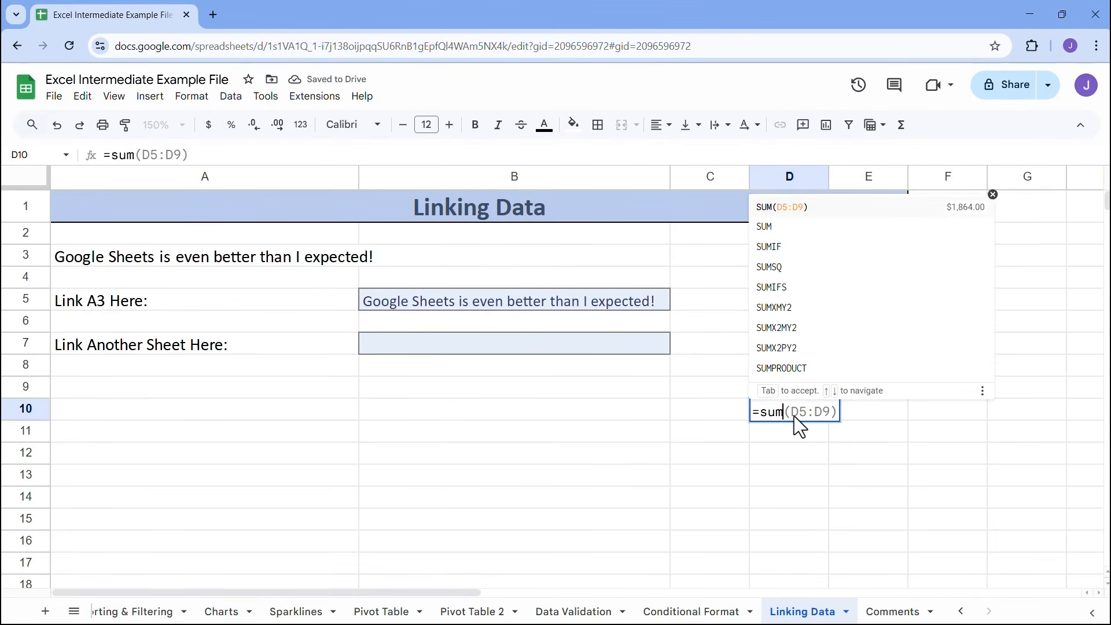
pyautogui.press('Tab')
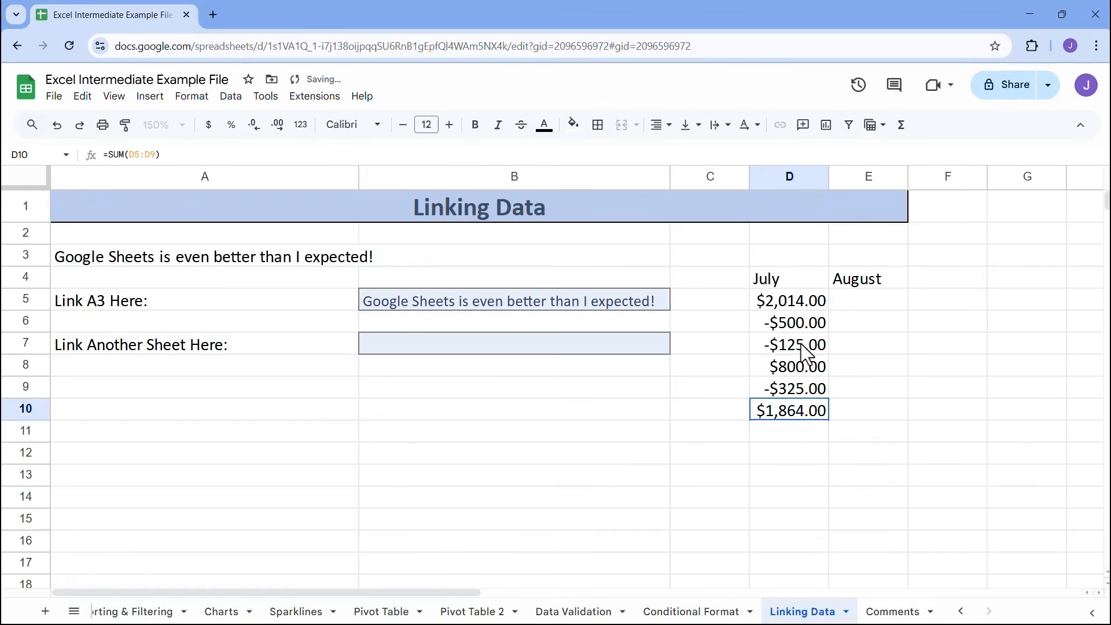
pyautogui.moveTo(806, 318); pyautogui.dragTo(807, 396)
pyautogui.click(804, 412)
# Link the August starting balance in E5 to the July total with =D10
pyautogui.click(857, 306)
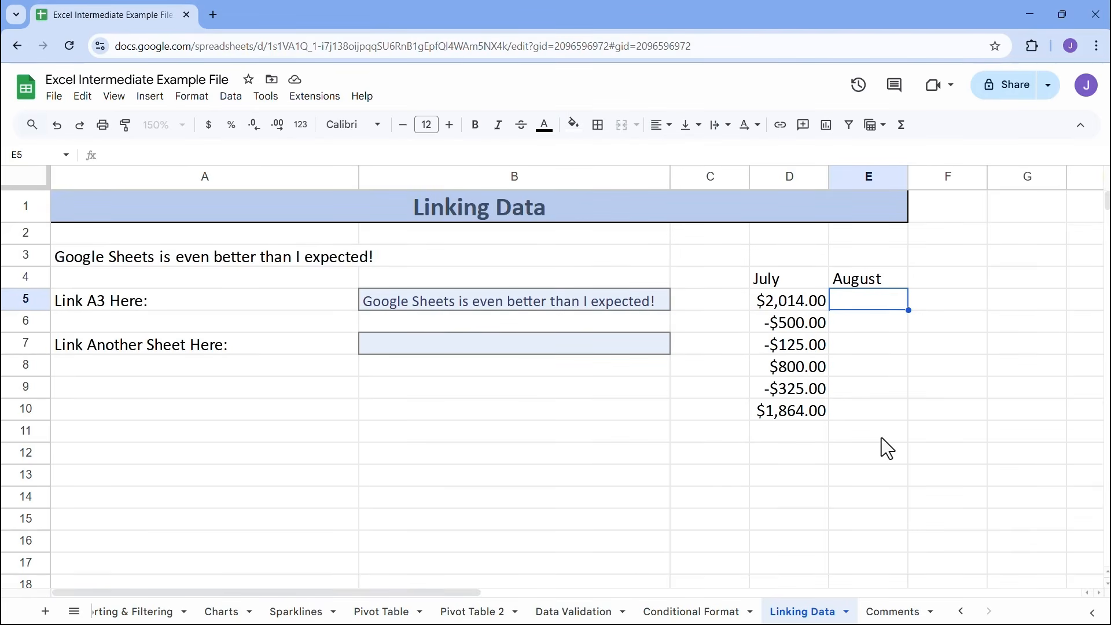
pyautogui.write('=')
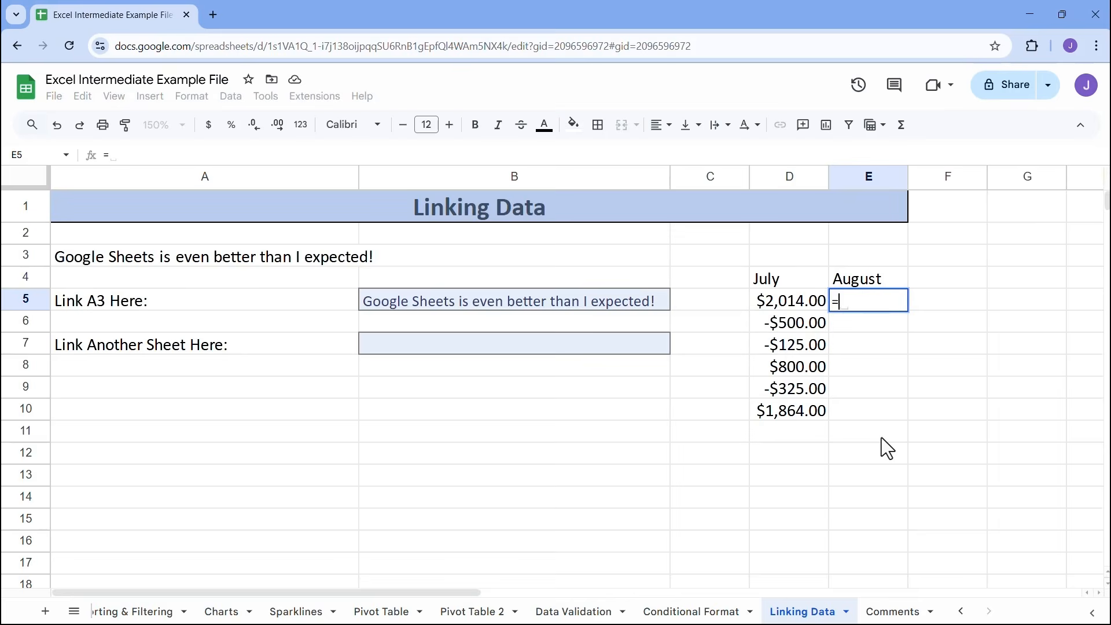
pyautogui.click(795, 412)
pyautogui.press('Return')
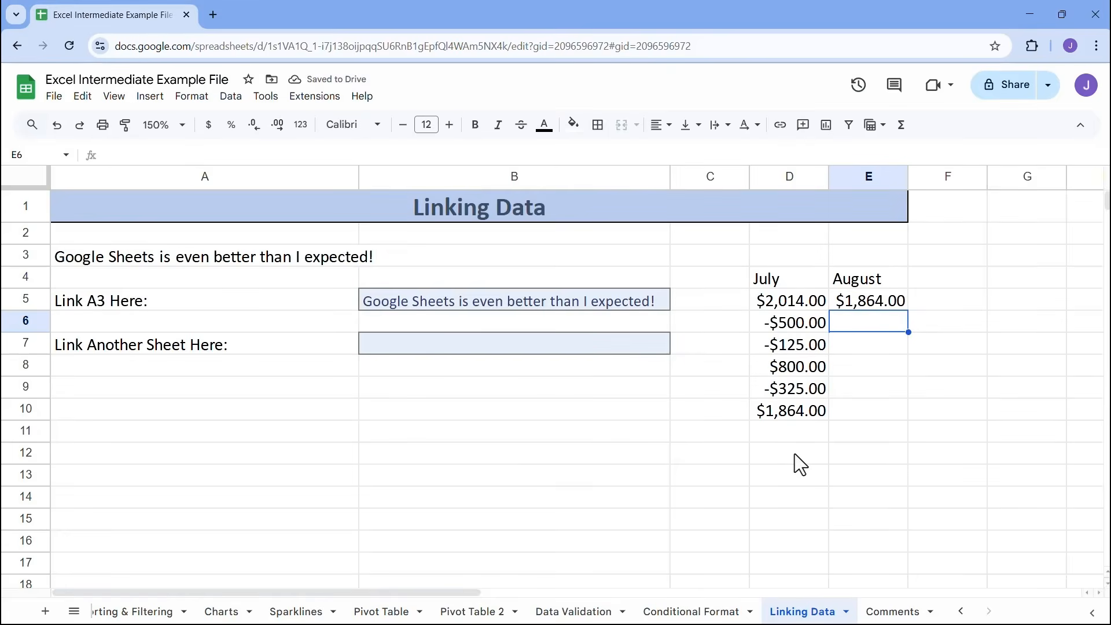
# Enter the August amounts -500, -50, 800 and -124 in E6:E9 and total the column in E10 with =SUM(E5:E9)
pyautogui.write('-500')
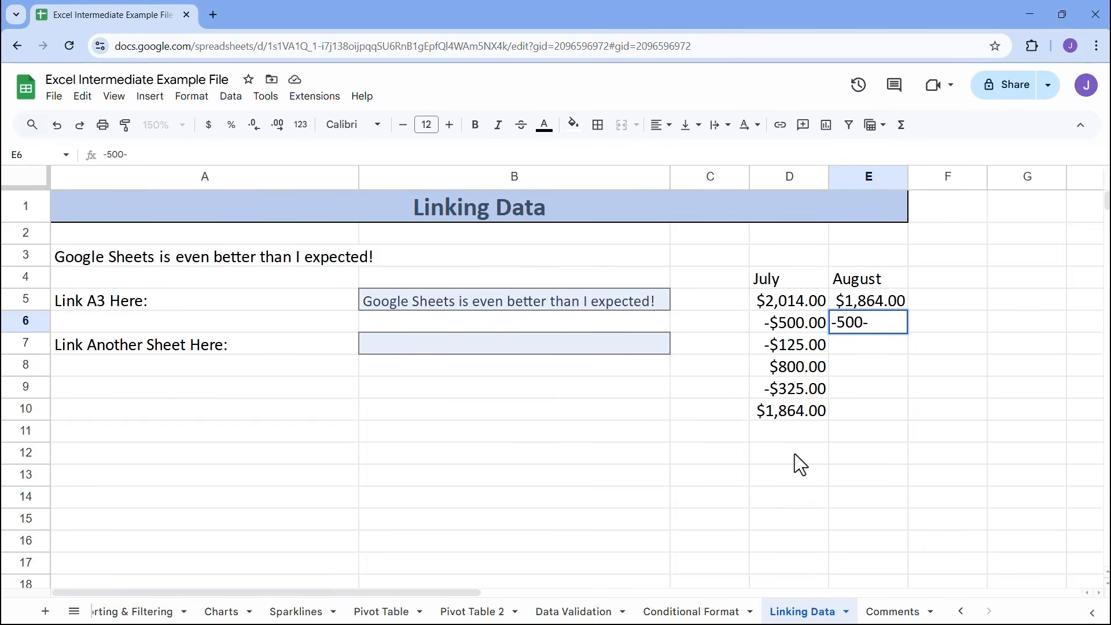
pyautogui.press('Return')
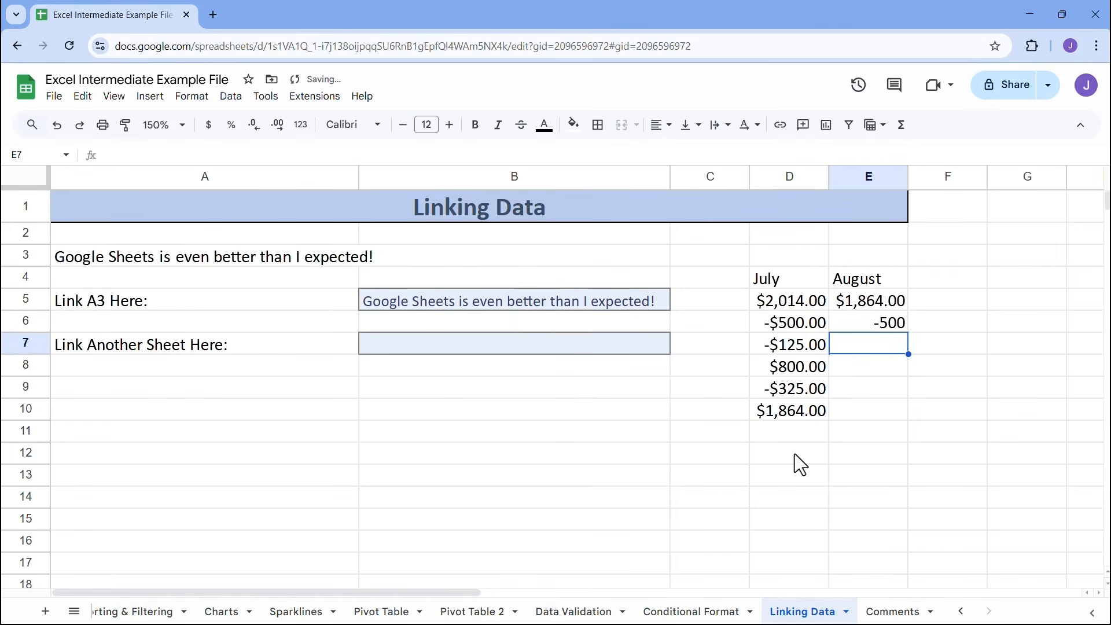
pyautogui.write('-50')
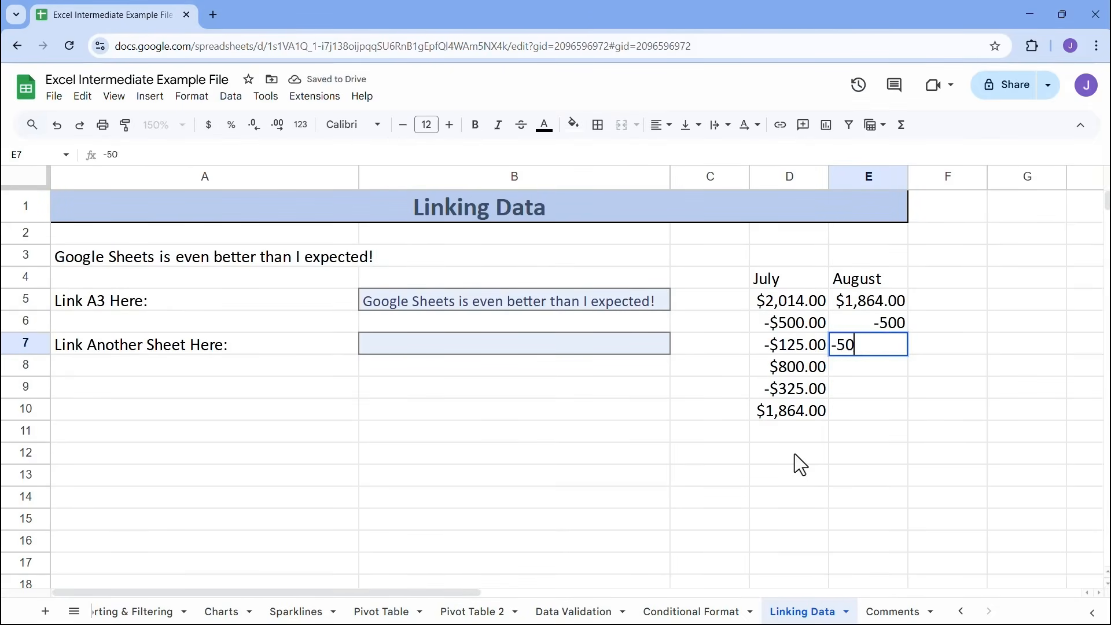
pyautogui.press('Return')
pyautogui.write('800')
pyautogui.press('Return')
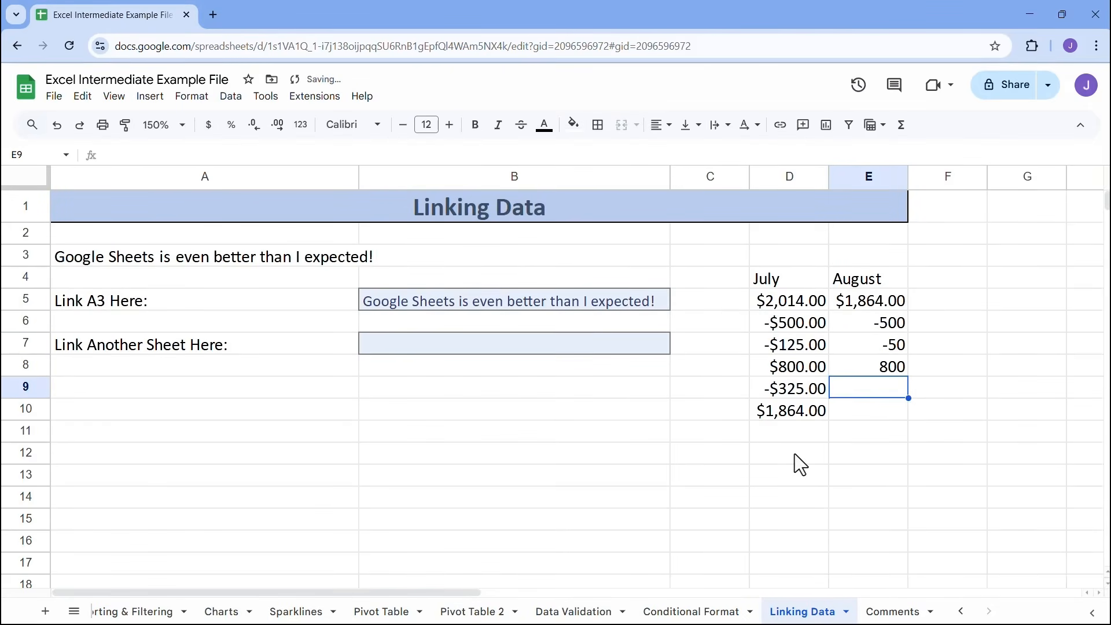
pyautogui.write('-124')
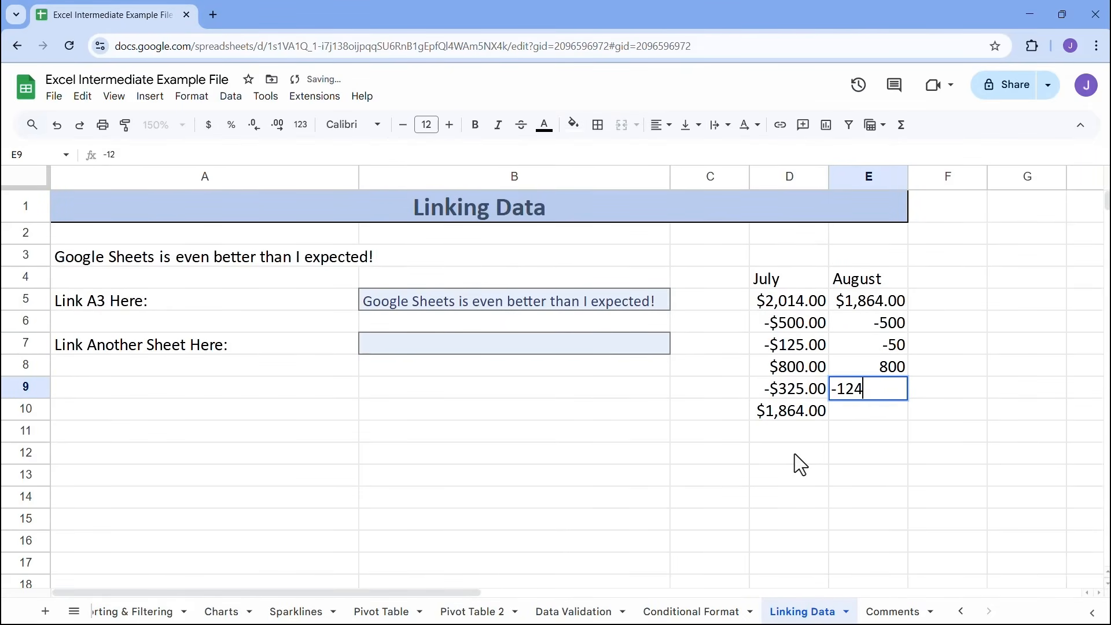
pyautogui.press('Return')
pyautogui.write('=sum')
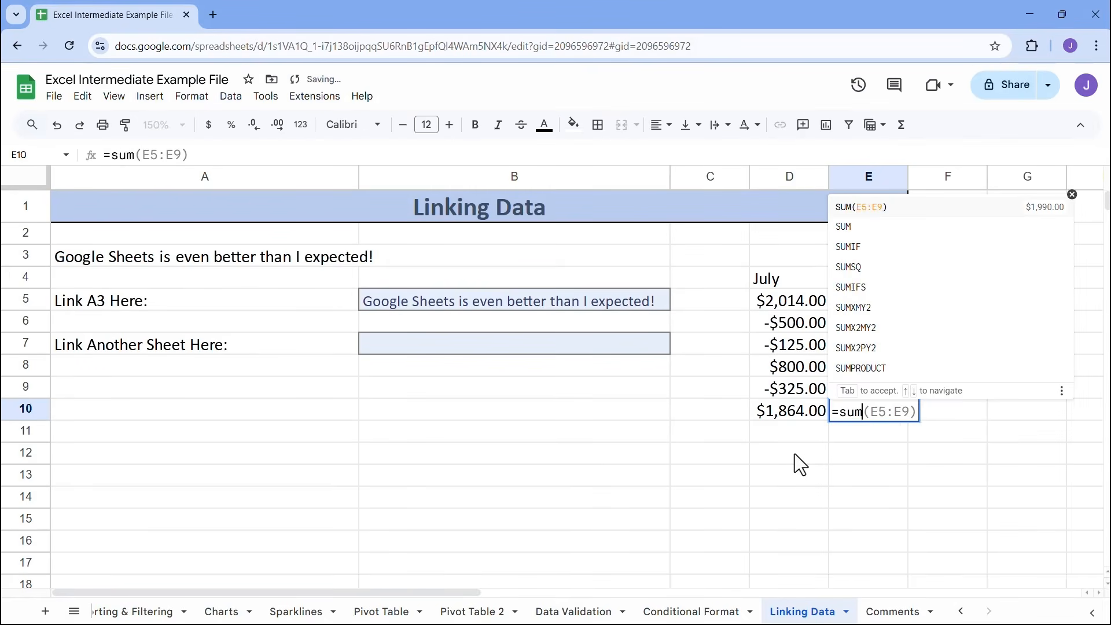
pyautogui.press('Tab')
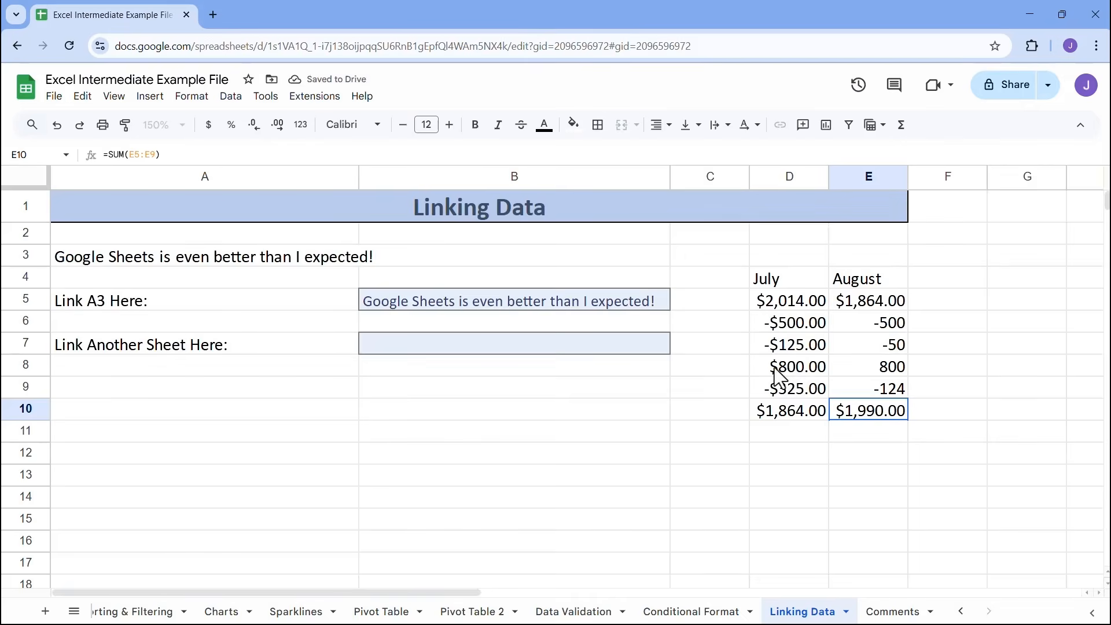
# Change the July amount in D8 to 1100 and check the July total in D10 and the linked August balance in E5
pyautogui.click(792, 370)
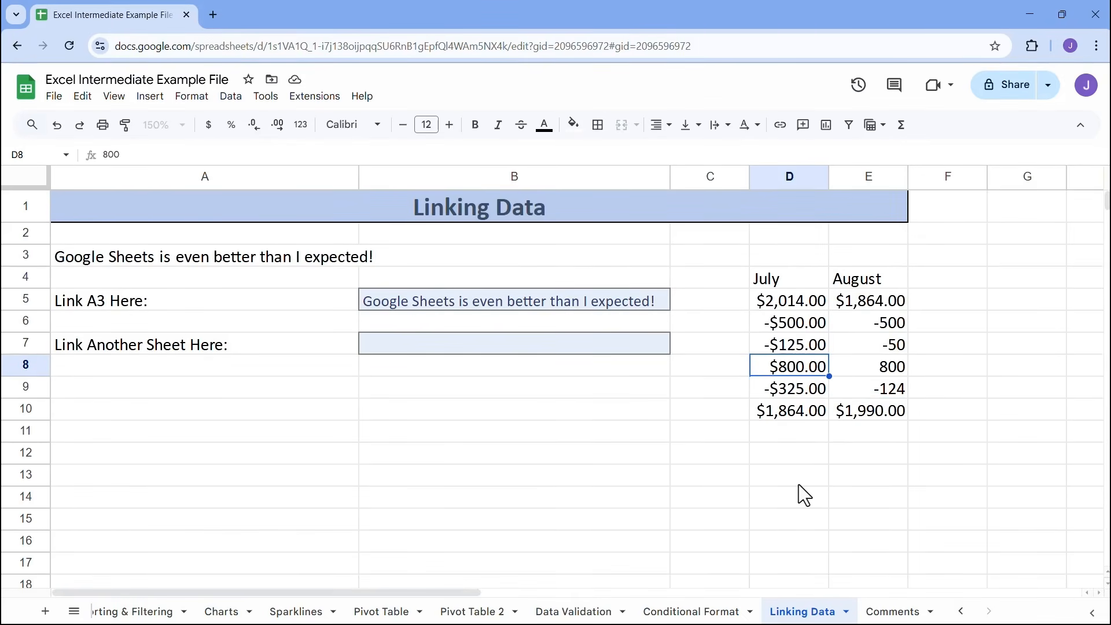
pyautogui.write('1100')
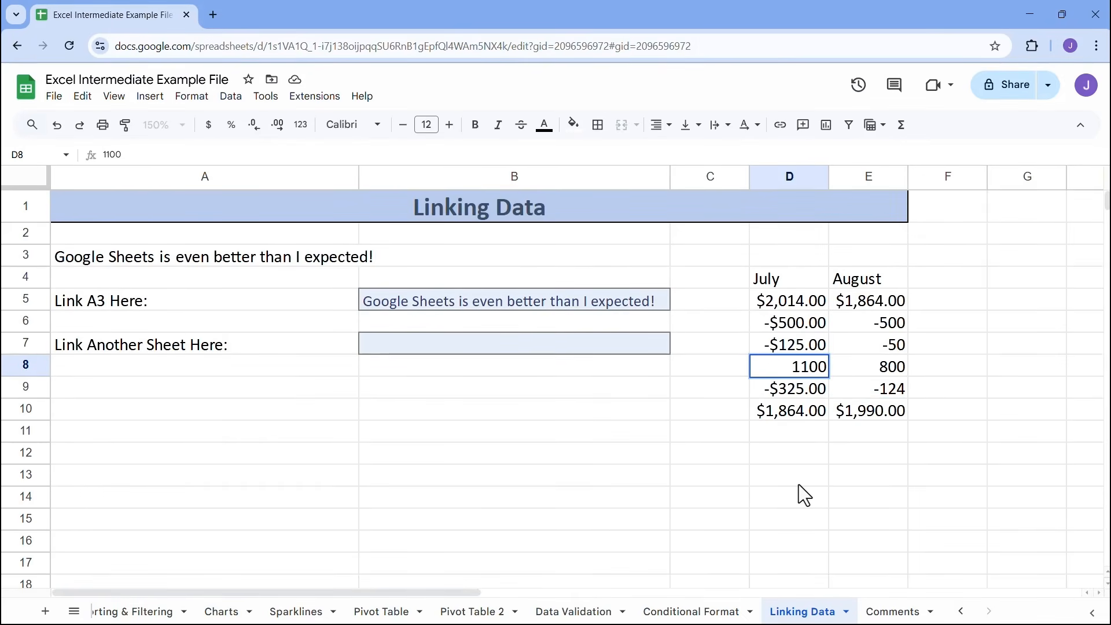
pyautogui.press('Return')
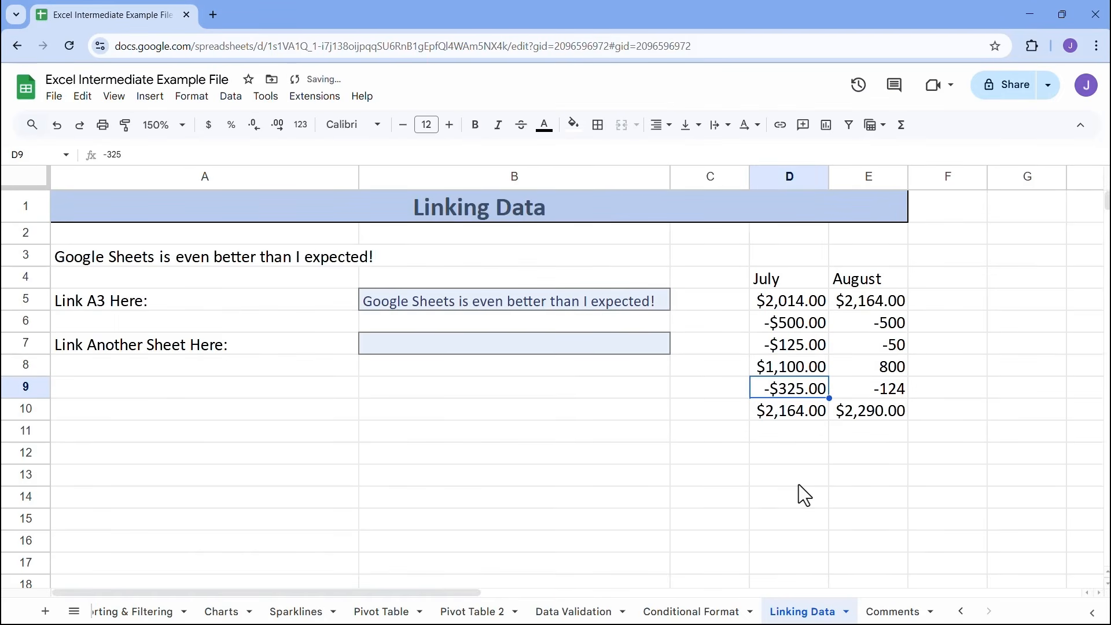
pyautogui.click(818, 415)
pyautogui.click(895, 309)
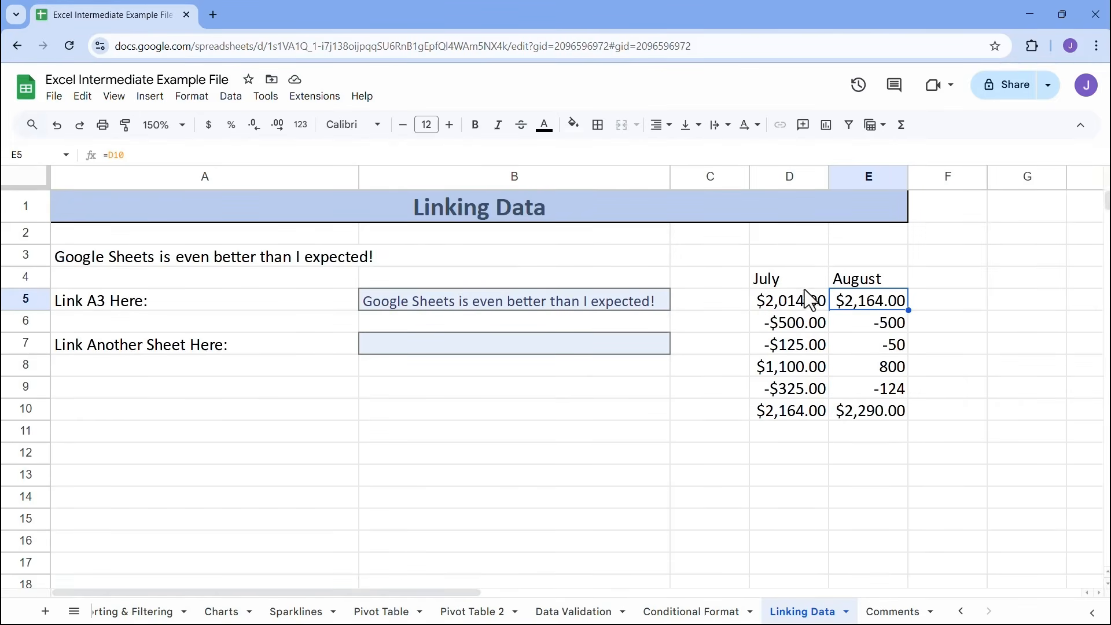
# Clear the whole July and August table in D4:E10
pyautogui.moveTo(817, 279); pyautogui.dragTo(880, 407)
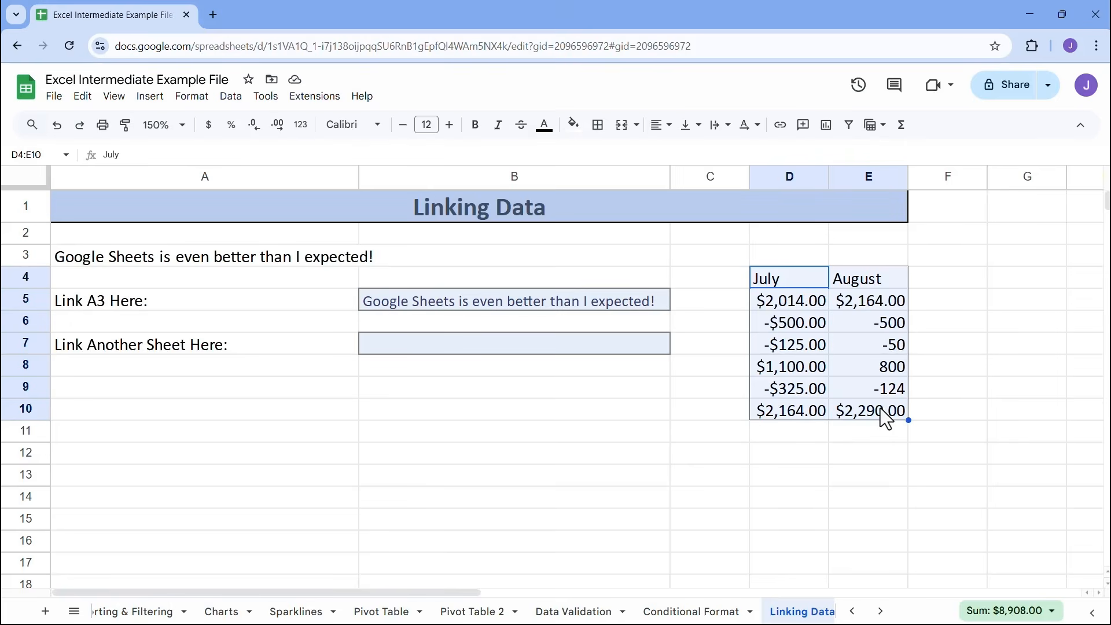
pyautogui.press('Delete')
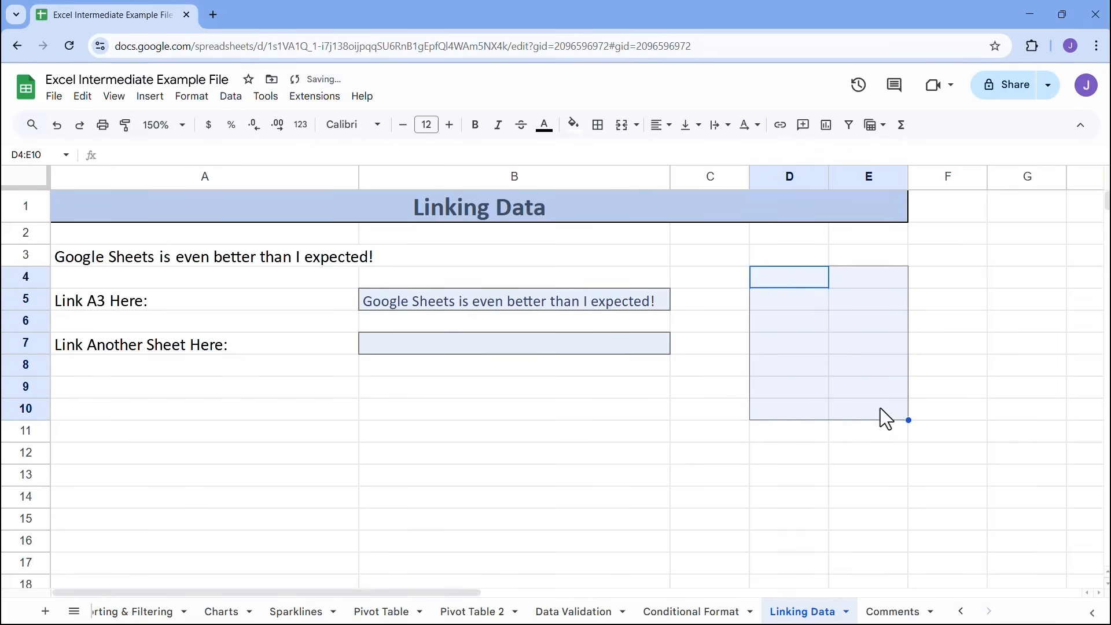
pyautogui.click(391, 301)
pyautogui.click(334, 261)
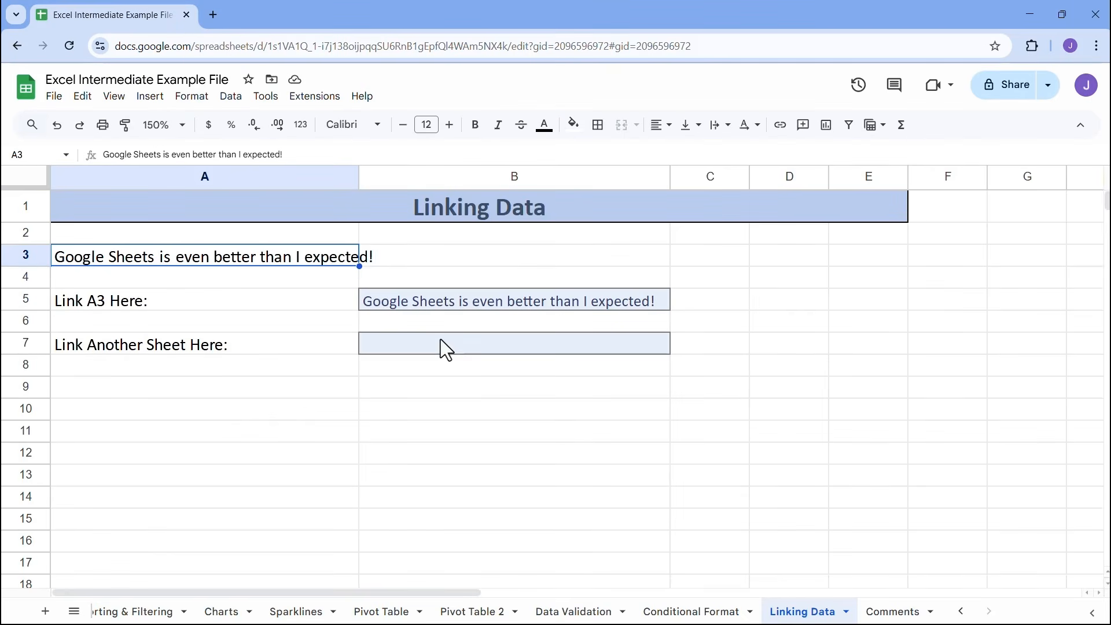
# Link cell B7 to the product type in C6 of the Pivot Table sheet with ='Pivot Table'!C6
pyautogui.click(473, 355)
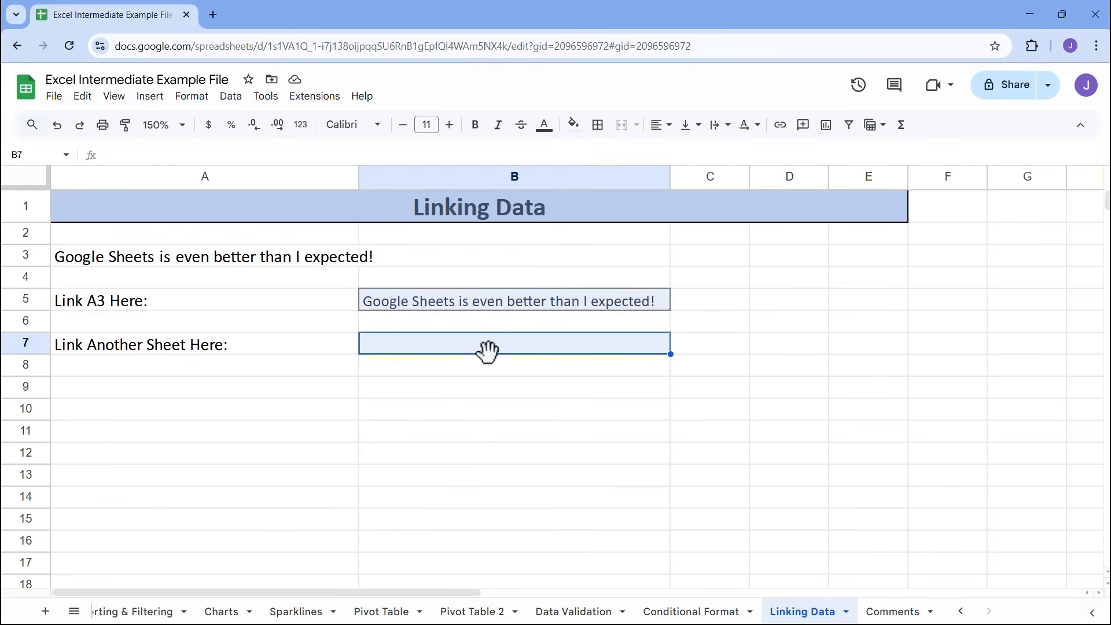
pyautogui.write('=')
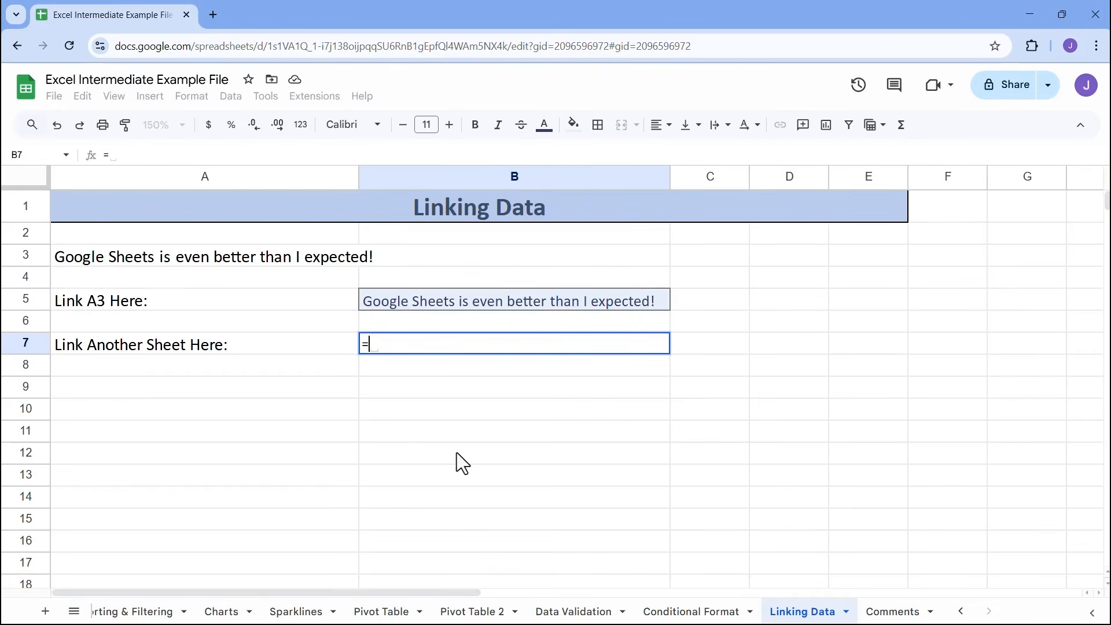
pyautogui.click(388, 608)
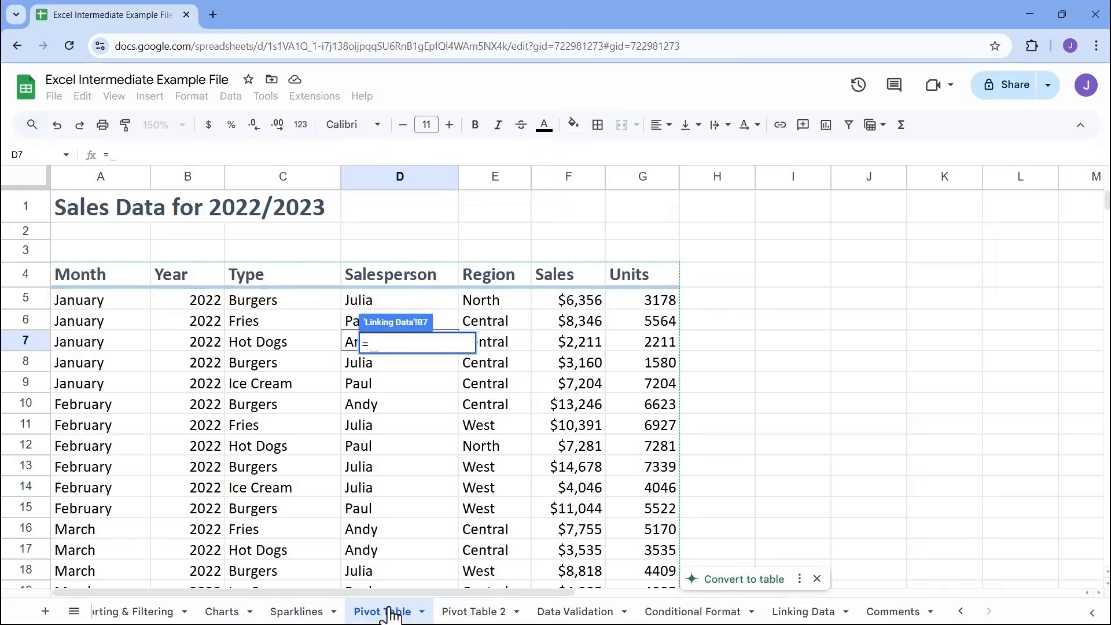
pyautogui.click(263, 327)
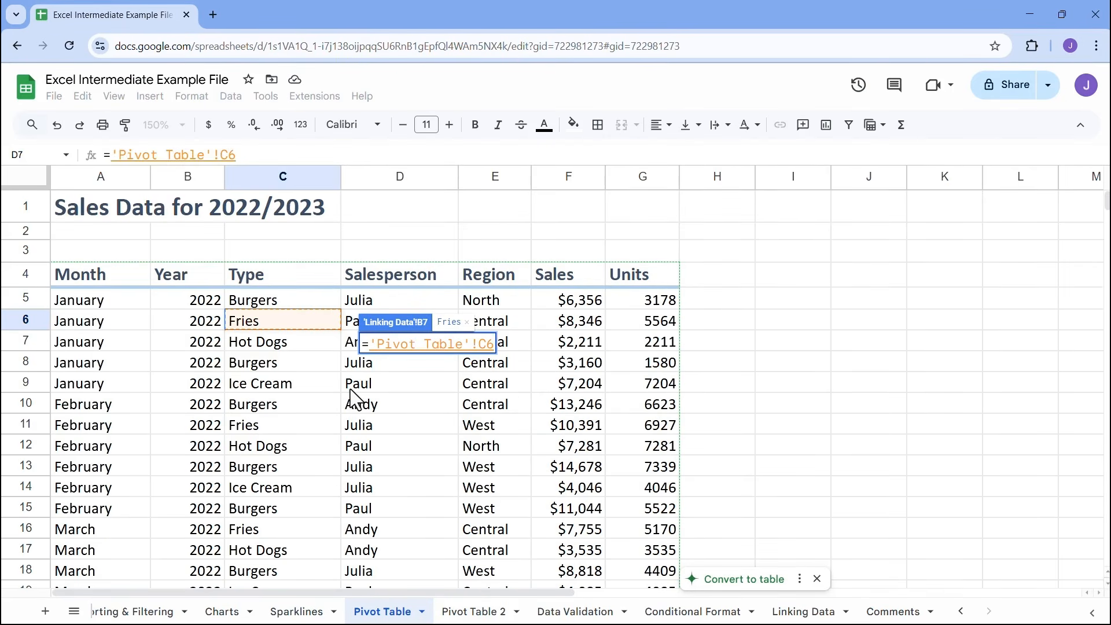
pyautogui.press('Return')
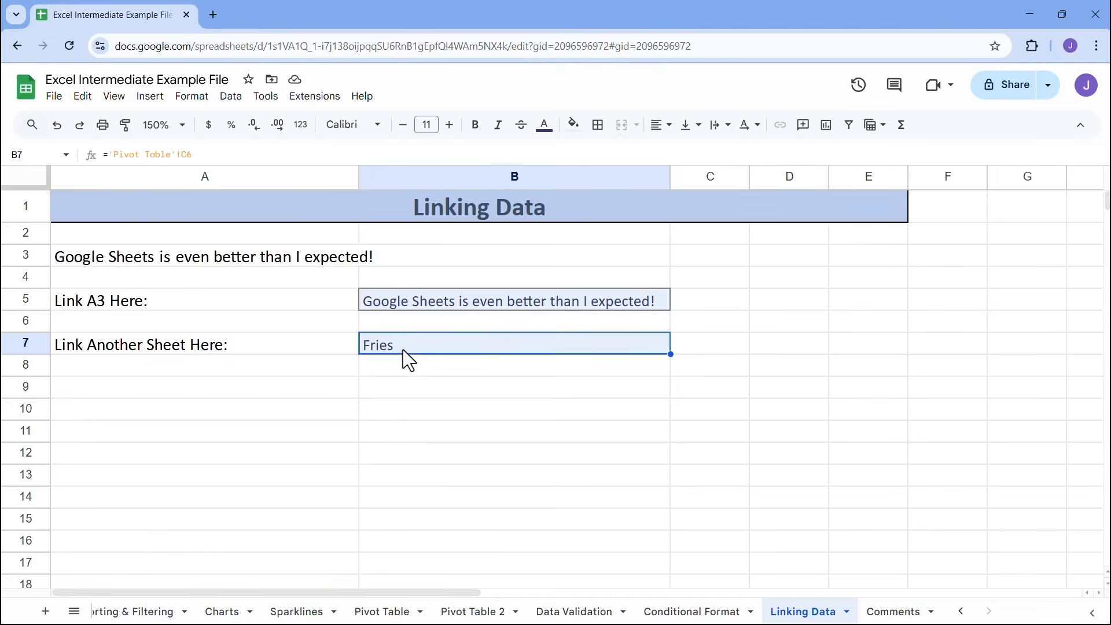
# Switch to the Comments sheet and select the first date of hire in E4
pyautogui.click(896, 613)
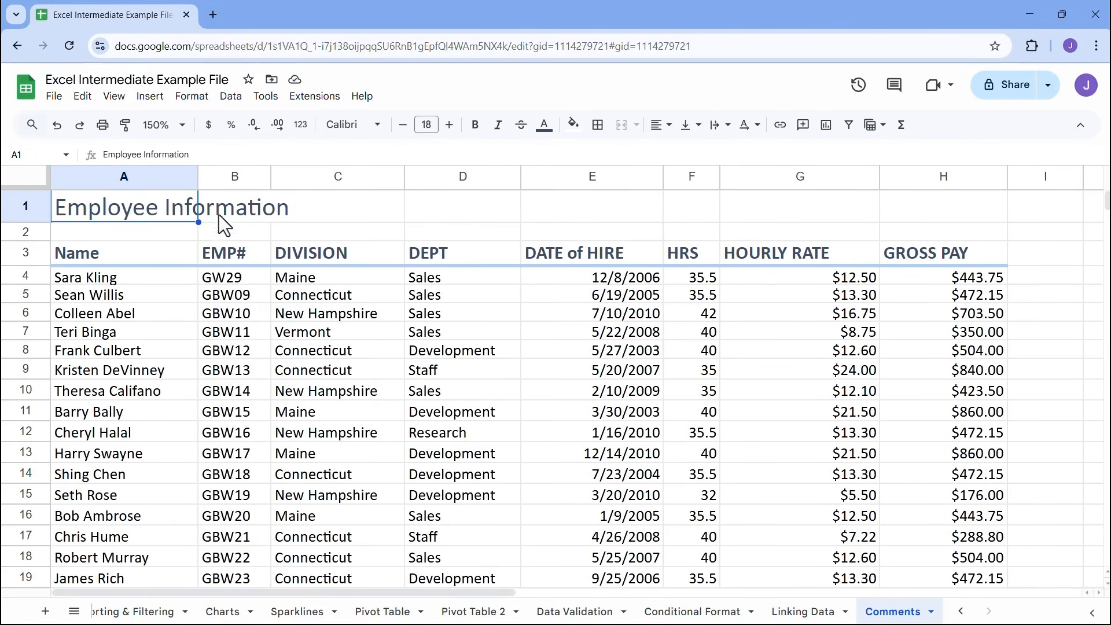
pyautogui.click(450, 236)
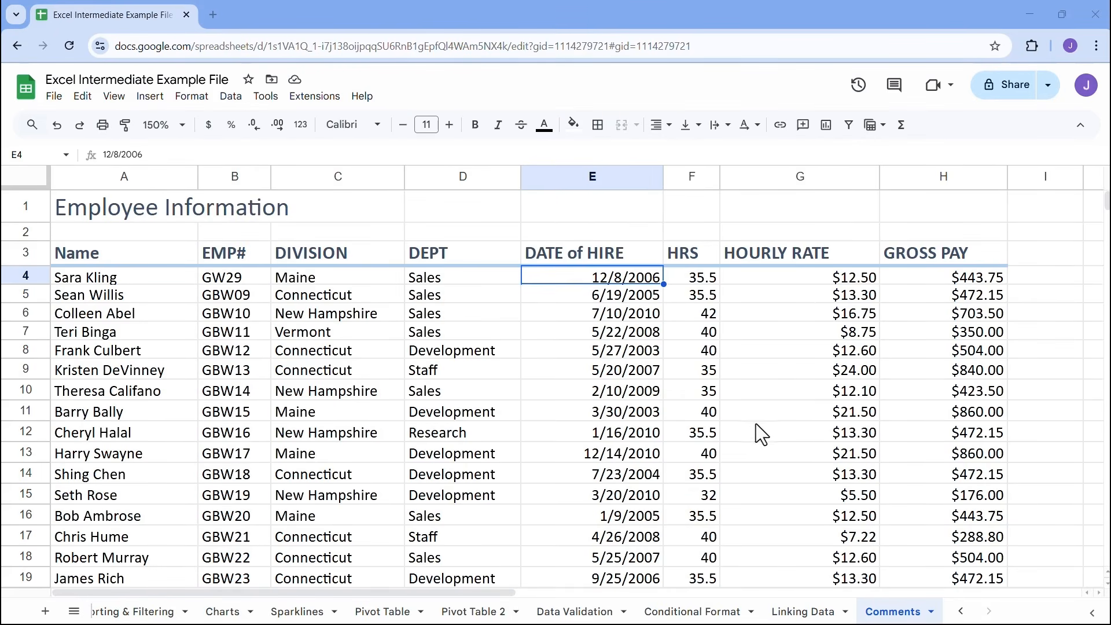
# Add the comment "Please update hourly rate" to the first hourly rate in G4
pyautogui.click(827, 282)
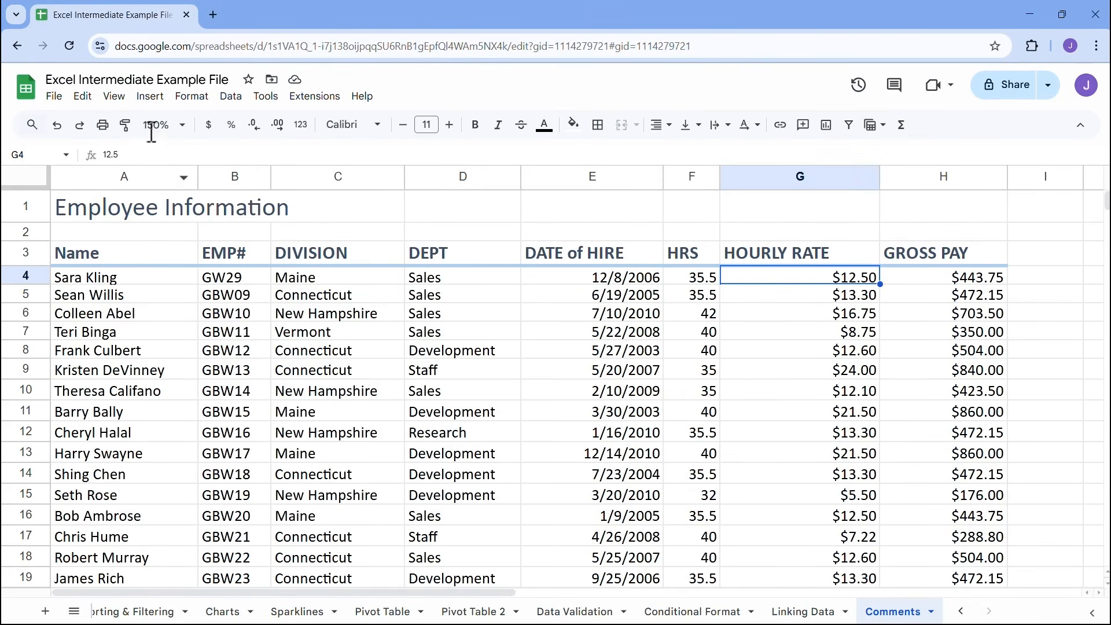
pyautogui.click(150, 97)
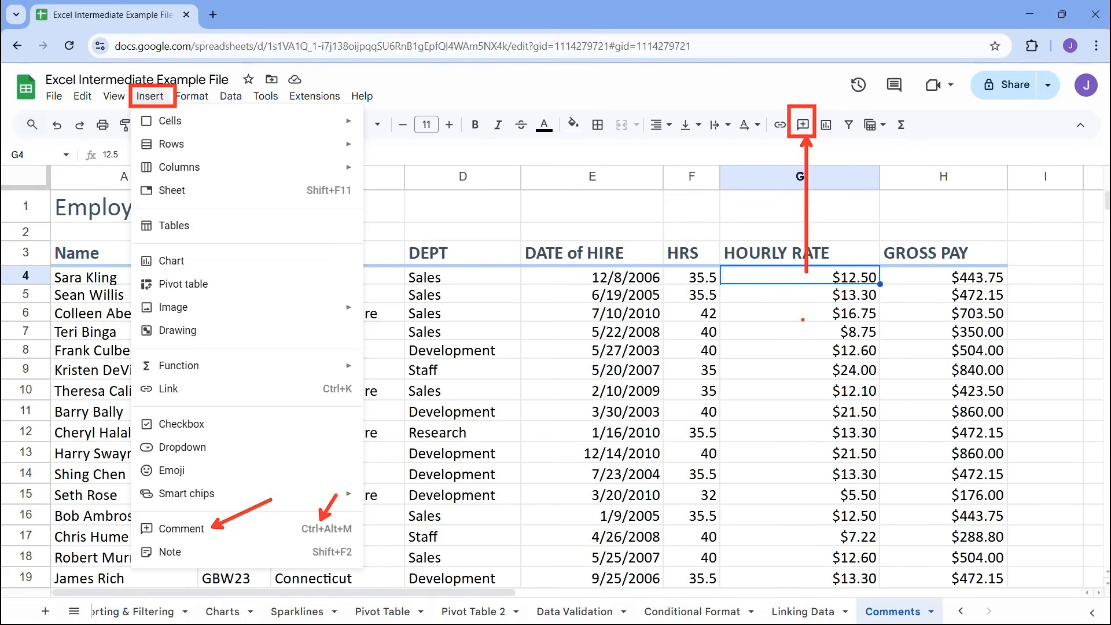
pyautogui.press('Escape')
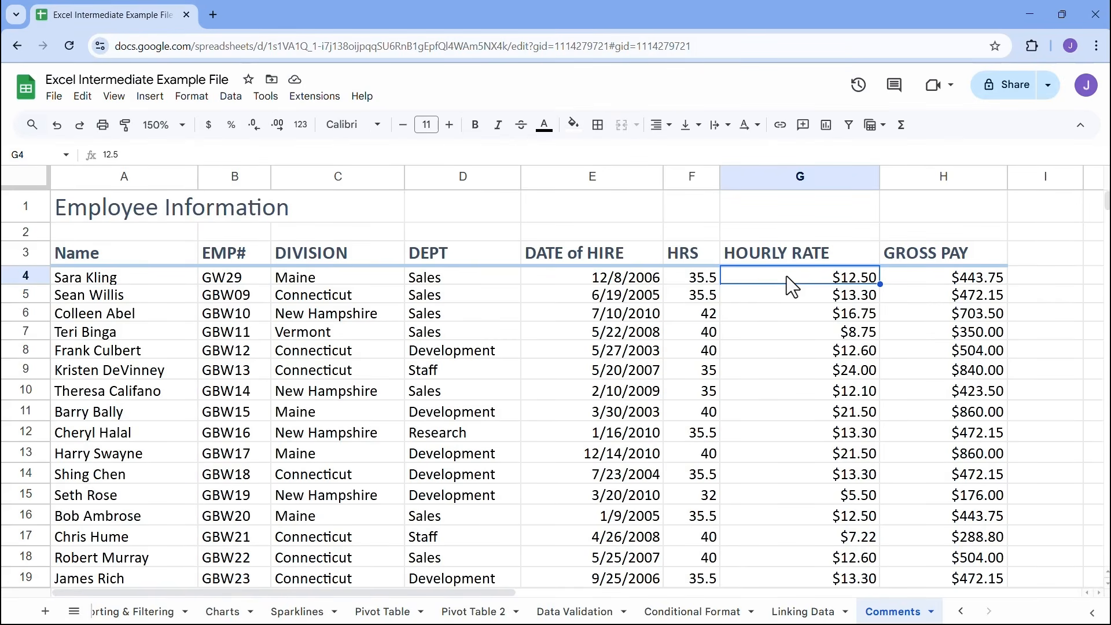
pyautogui.click(802, 128)
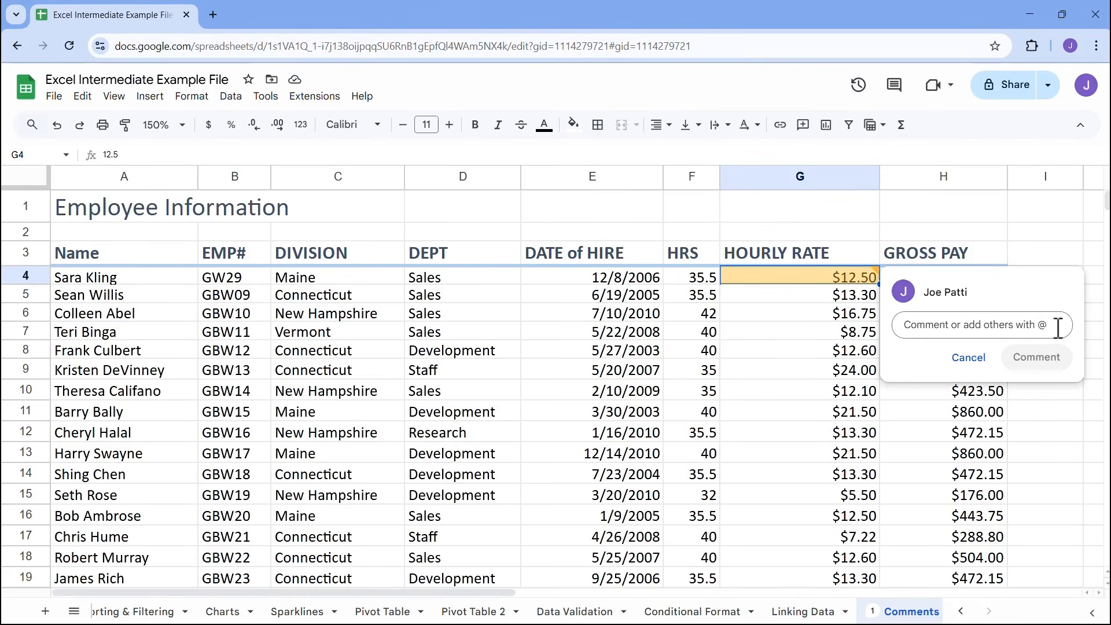
pyautogui.write('Ple')
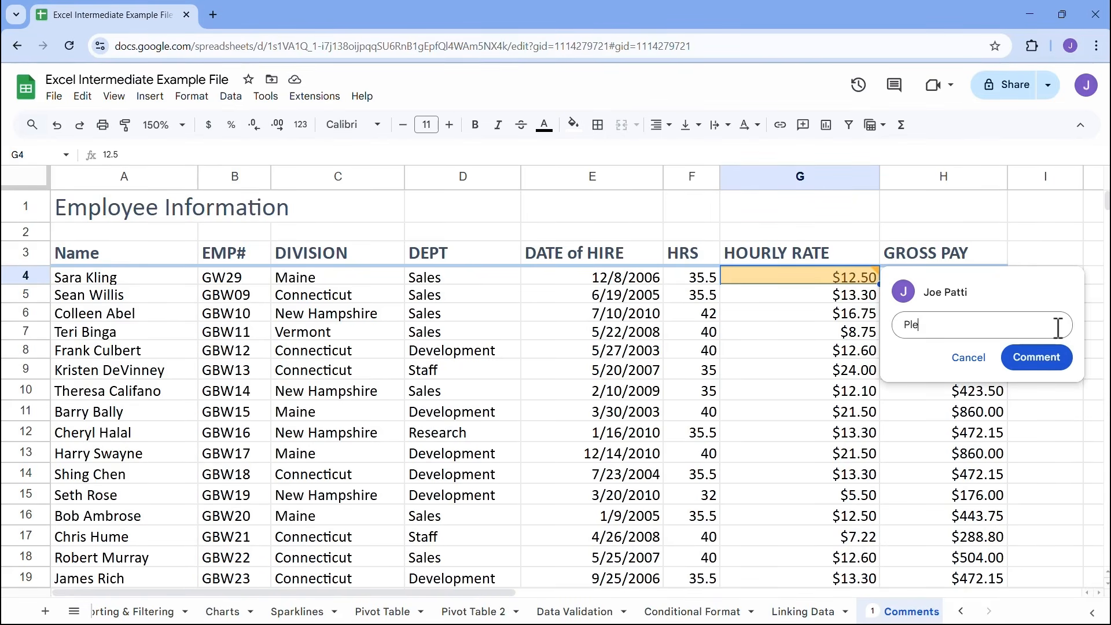
pyautogui.write('ase update hourly rate')
pyautogui.click(1045, 361)
pyautogui.click(856, 375)
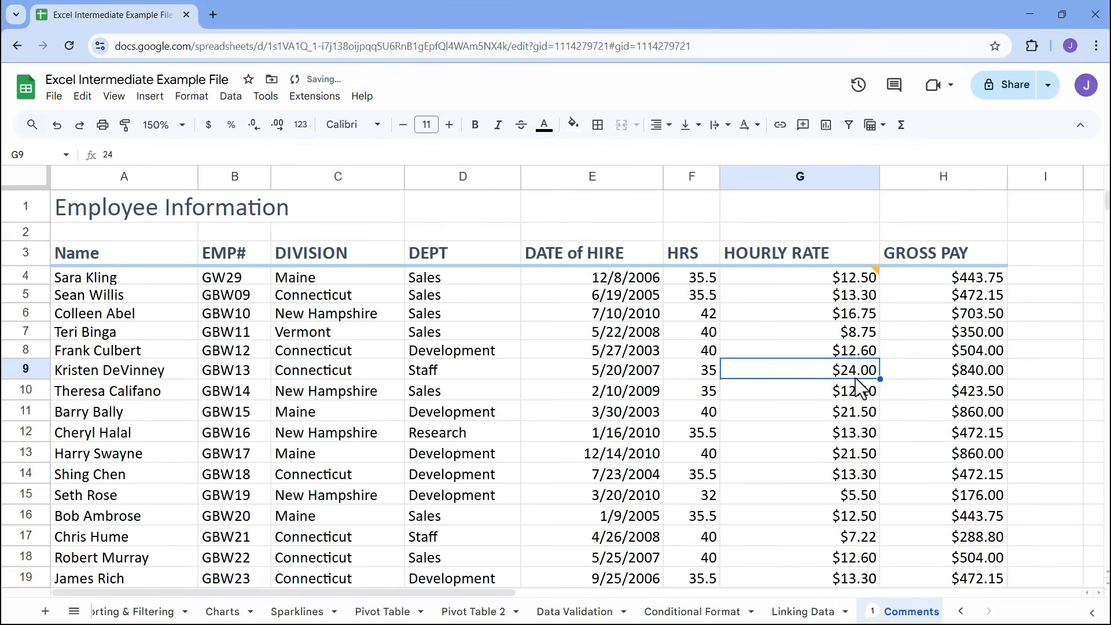
# React to the G4 comment with the grinning face emoji and mark the comment as resolved
pyautogui.click(876, 273)
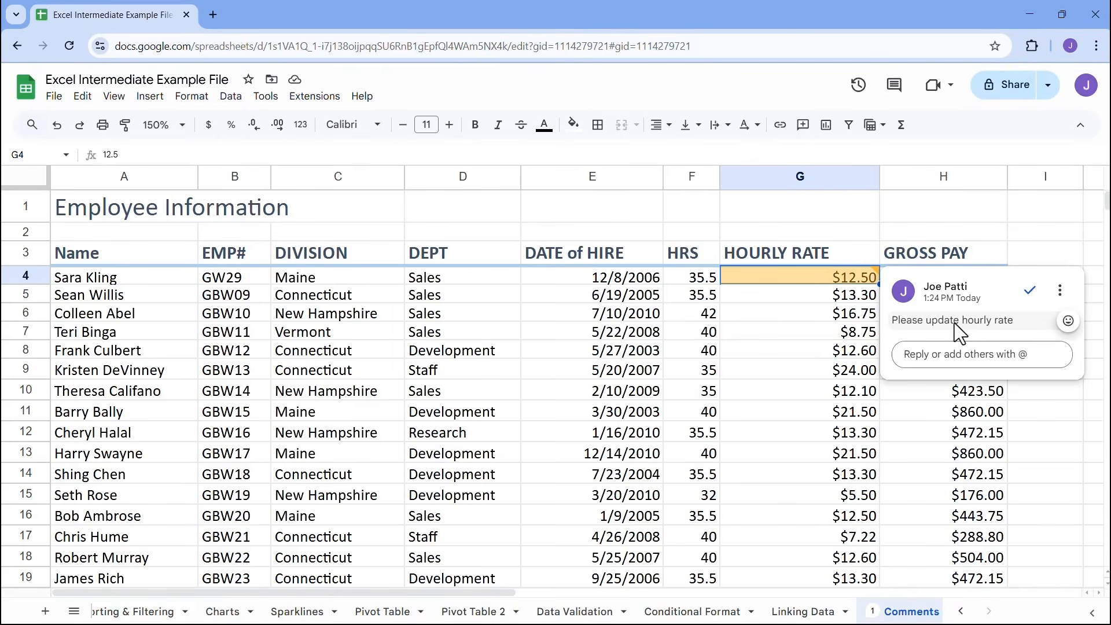
pyautogui.click(1068, 321)
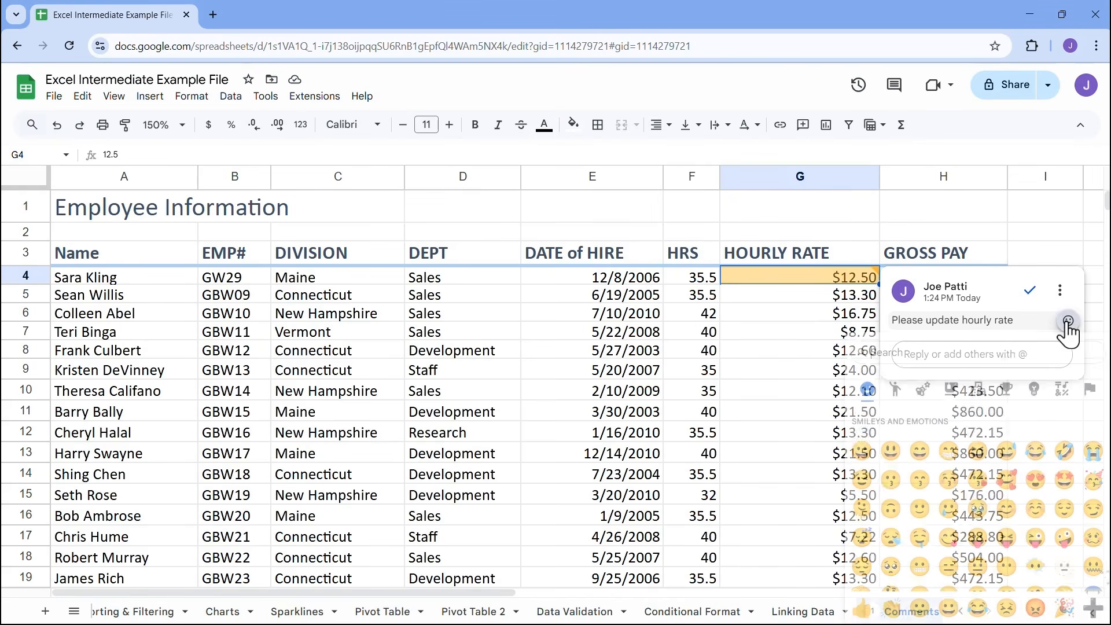
pyautogui.click(859, 461)
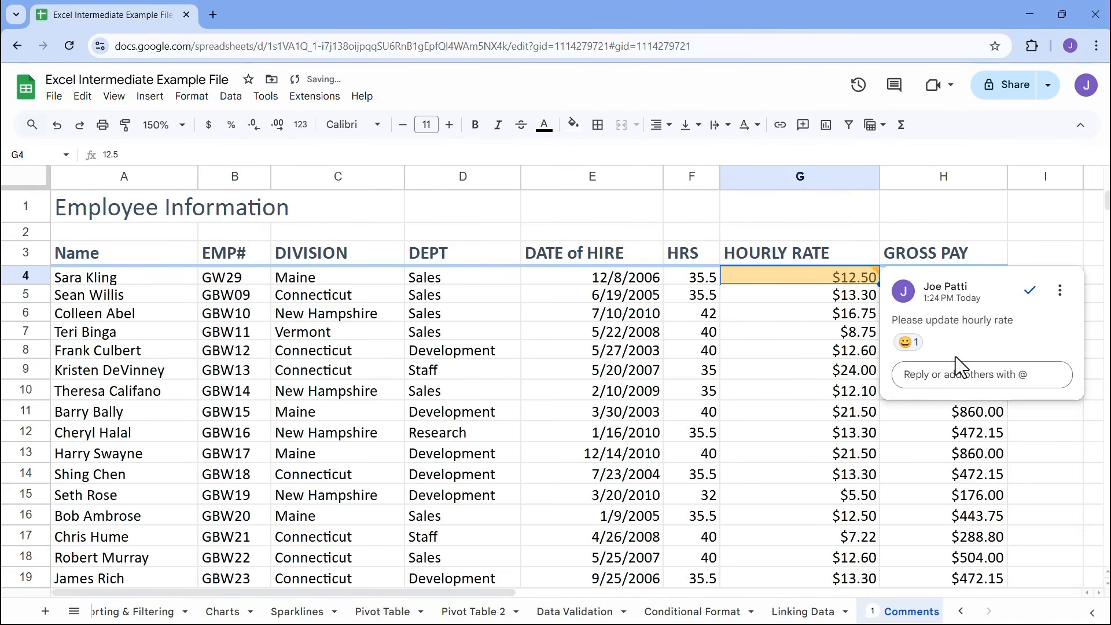
pyautogui.click(1031, 291)
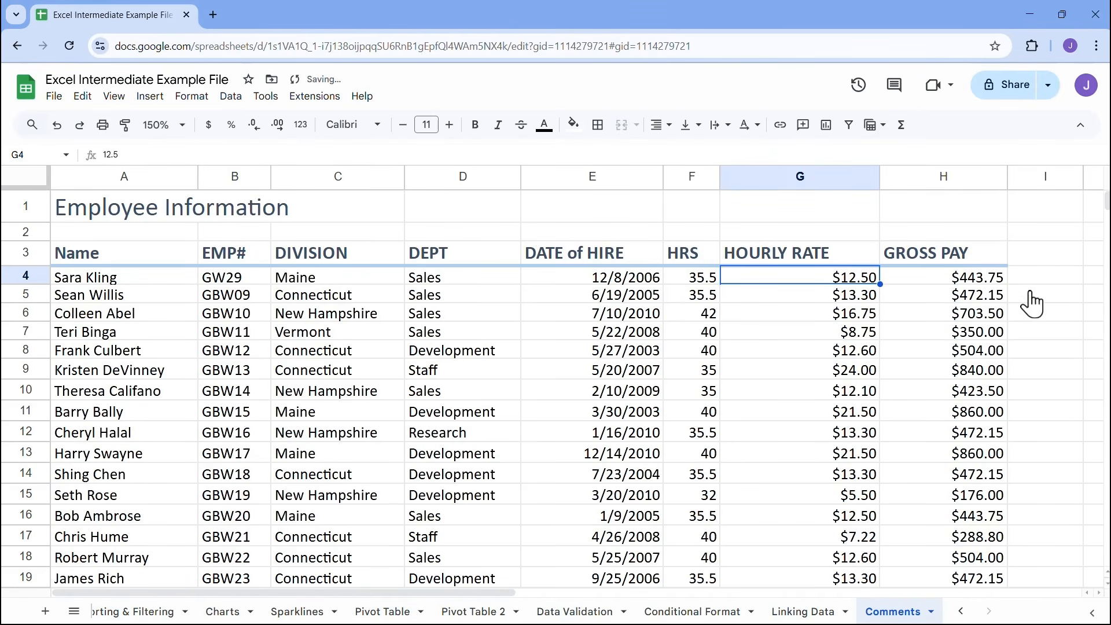
# Add a new comment reading "Updated hourly rate" to cell G4
pyautogui.click(838, 313)
pyautogui.click(839, 284)
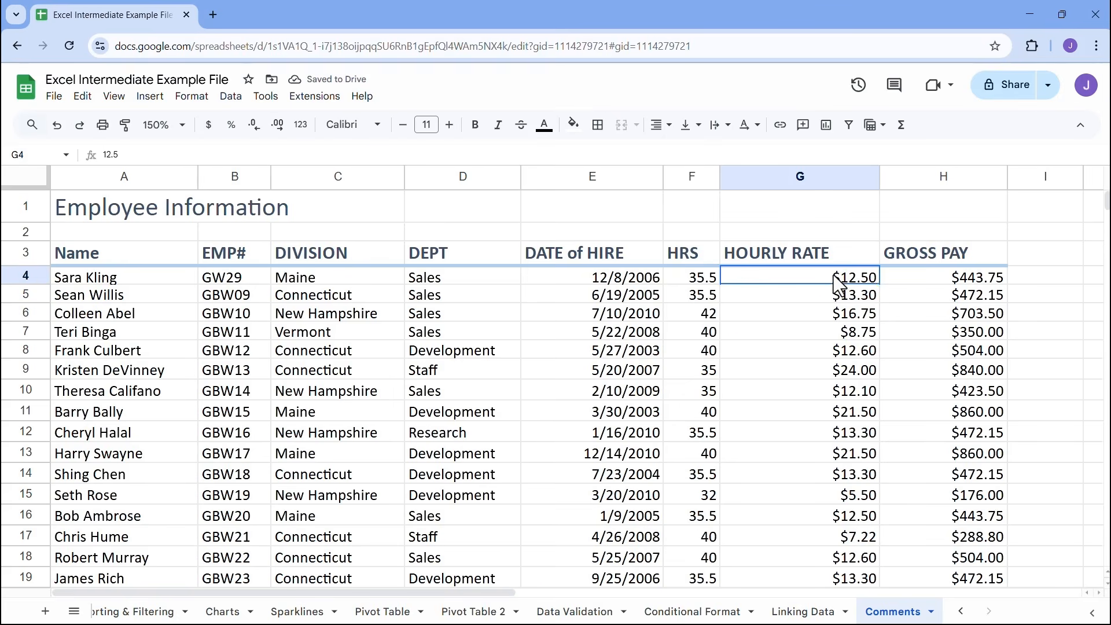
pyautogui.click(802, 131)
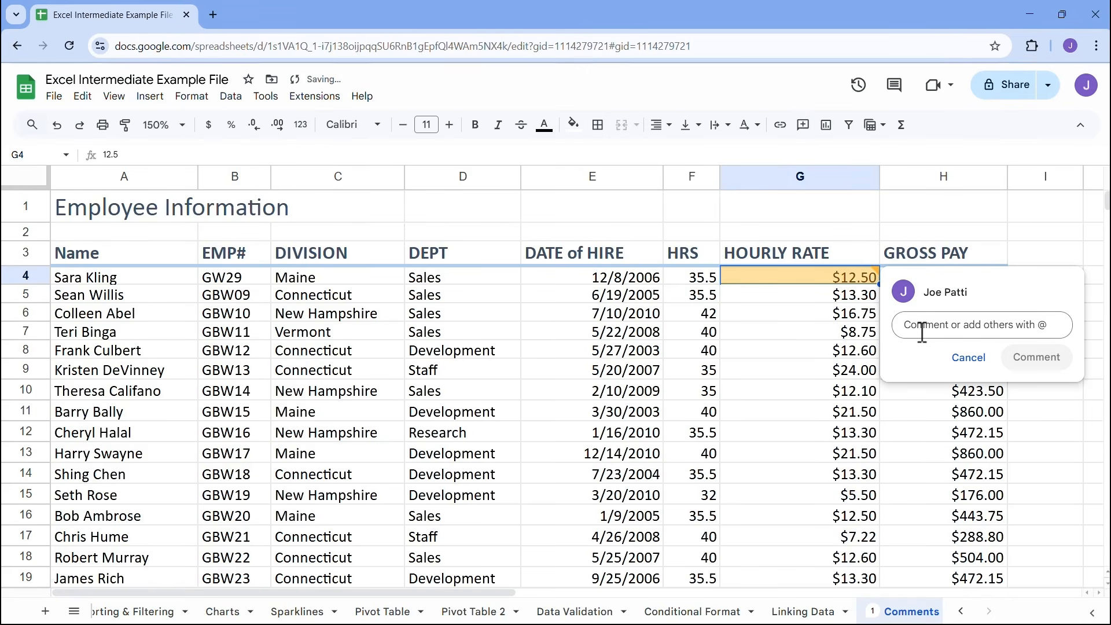
pyautogui.write('U')
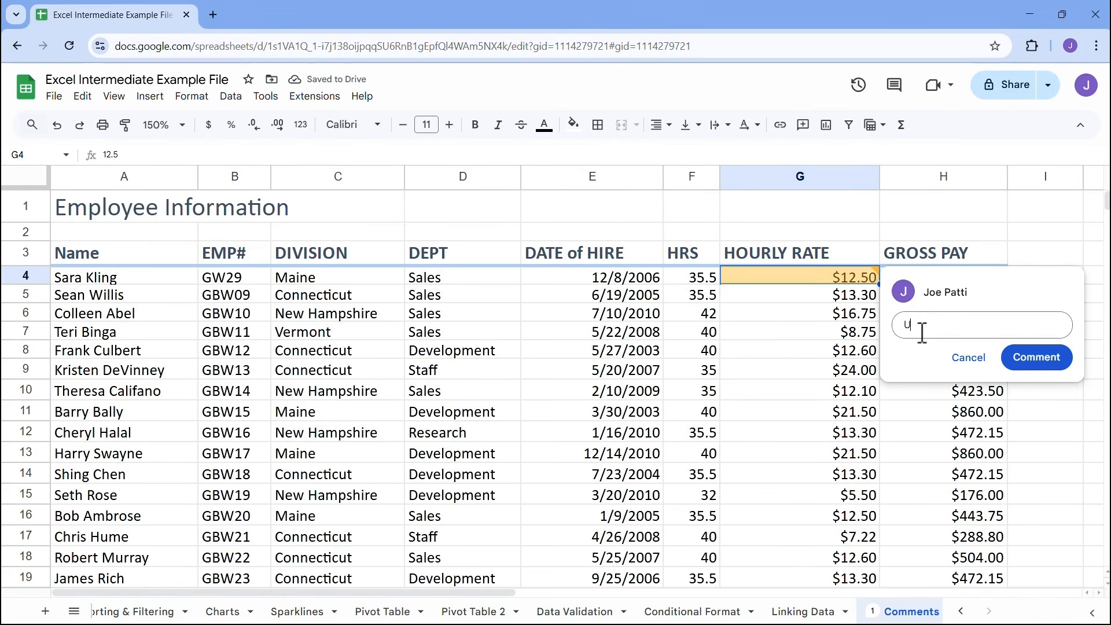
pyautogui.write('pdated hourly rate')
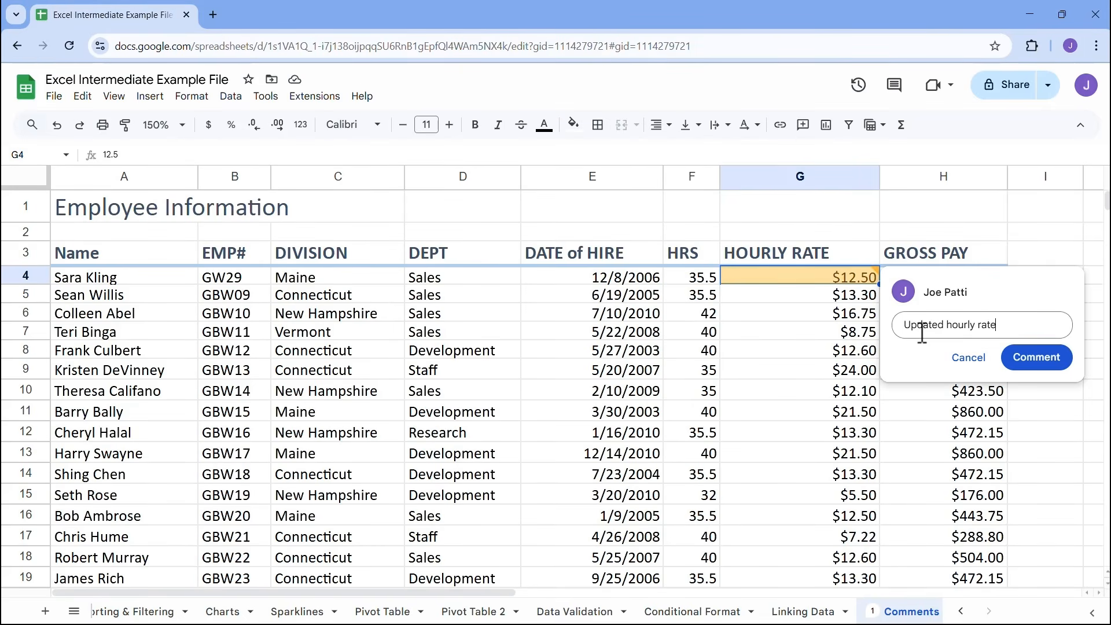
pyautogui.click(1040, 360)
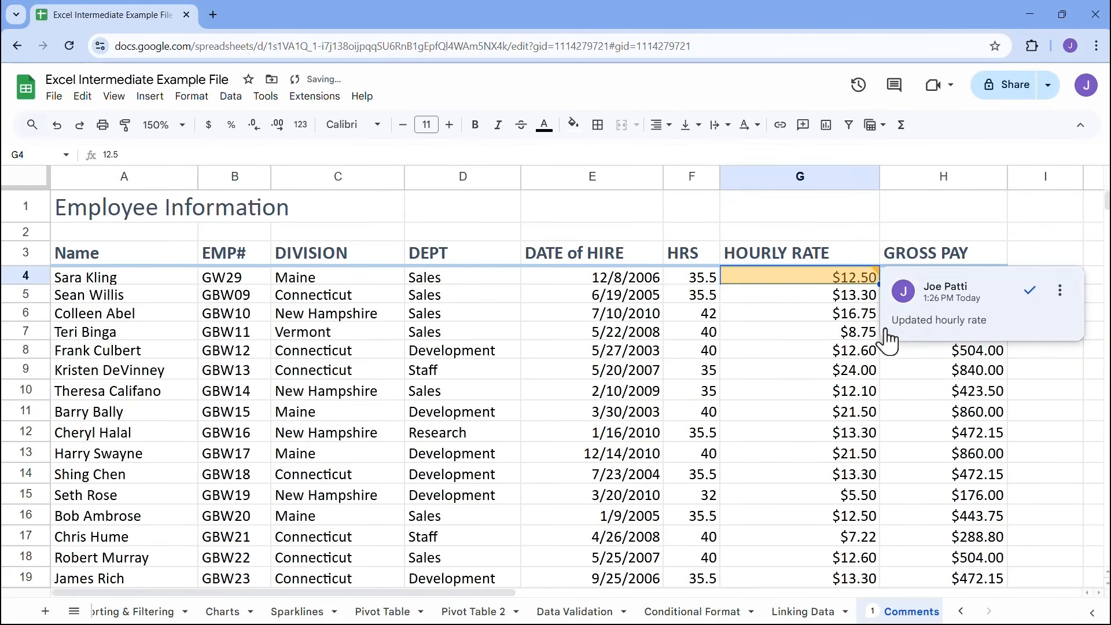
# Set the hourly rate in G4 to 25.50
pyautogui.doubleClick(861, 278)
pyautogui.moveTo(877, 277); pyautogui.dragTo(846, 273)
pyautogui.write('25.50')
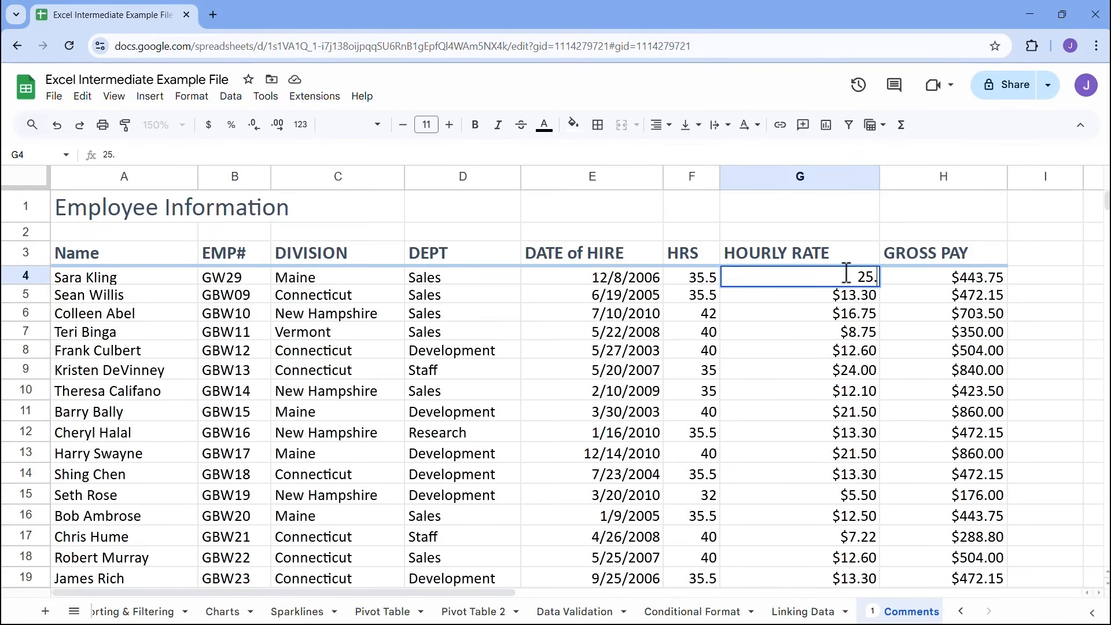
pyautogui.press('Return')
# Copy the link to the "Updated hourly rate" comment on G4 and mark the comment as resolved
pyautogui.click(846, 272)
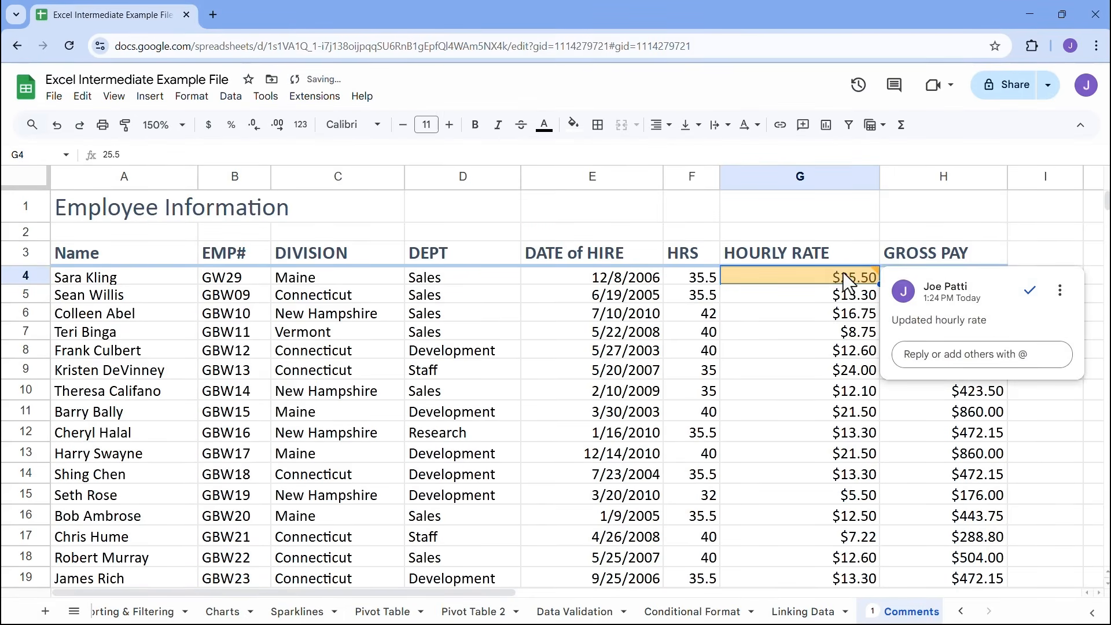
pyautogui.click(1060, 290)
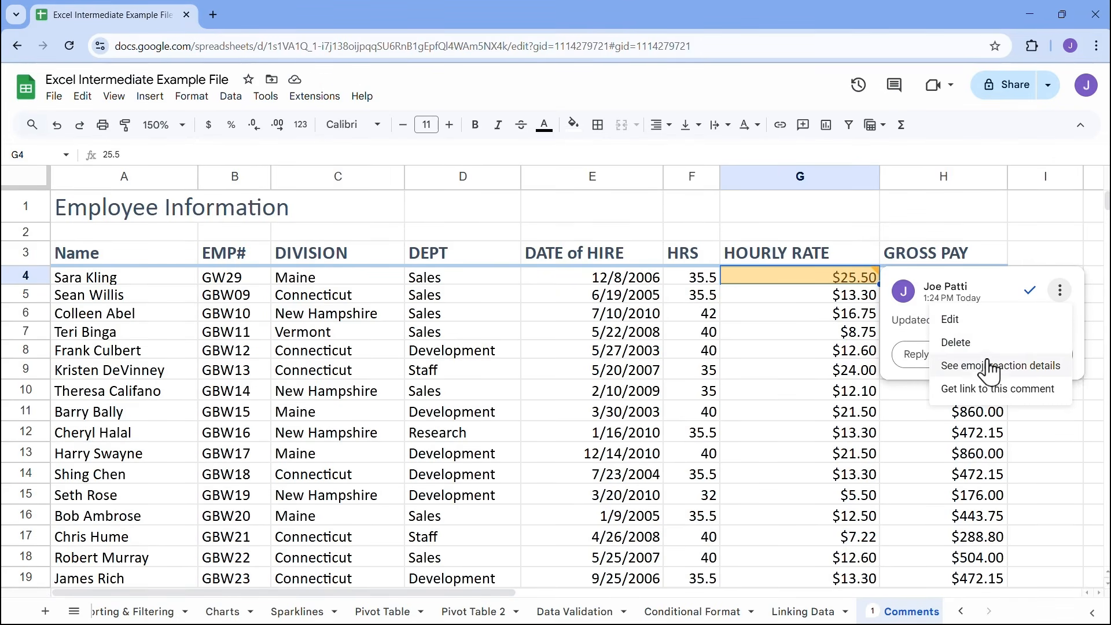
pyautogui.click(982, 393)
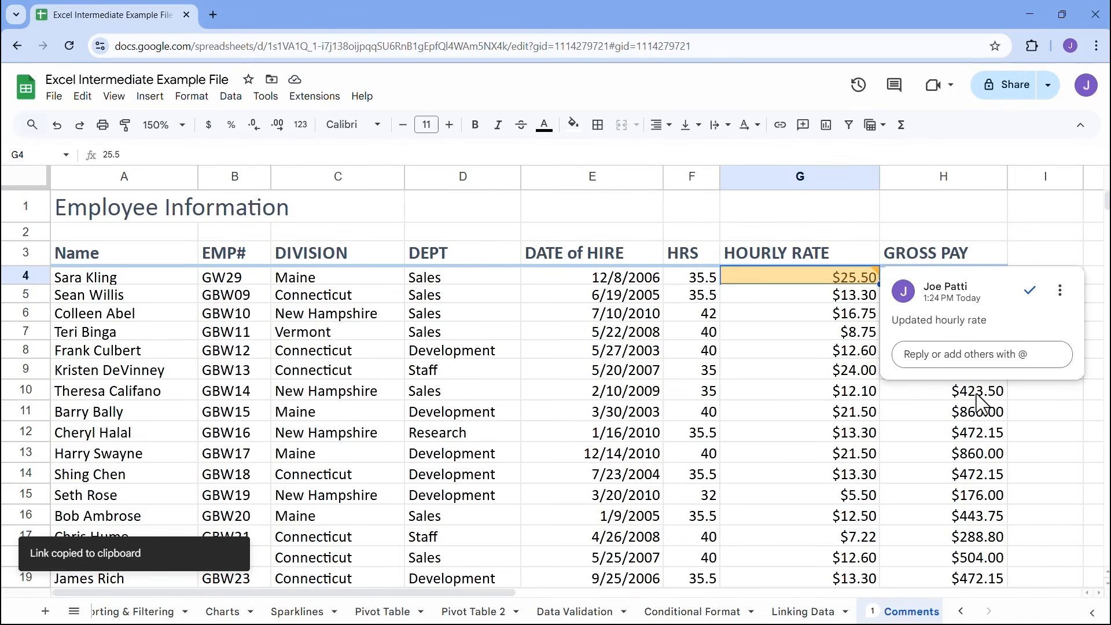
pyautogui.click(1031, 290)
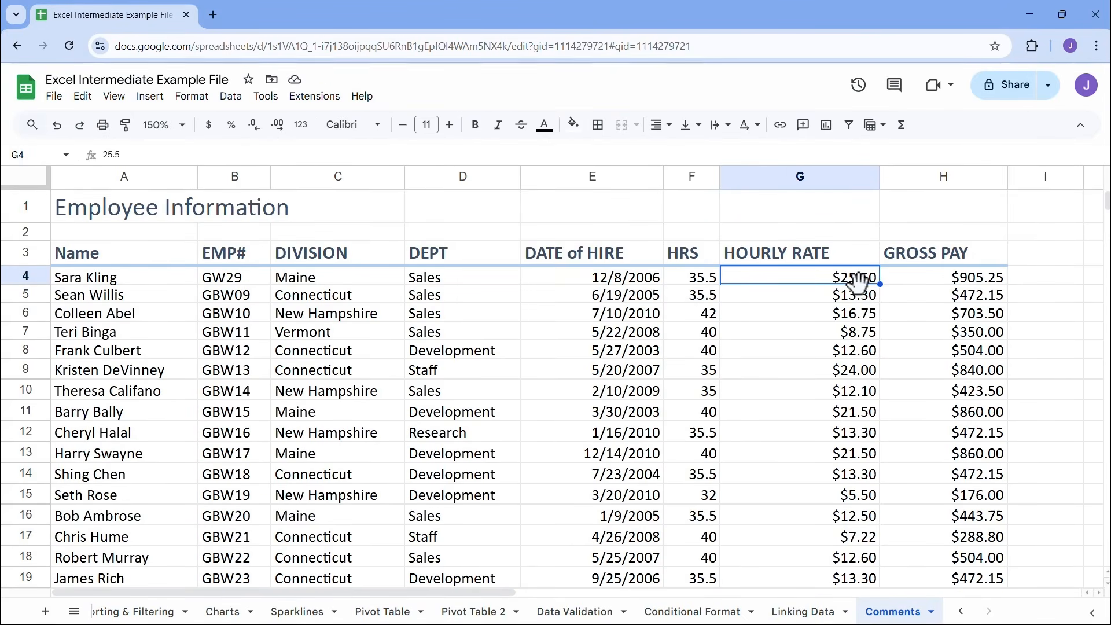
# Show all comments of the spreadsheet and review the resolved threads for G4
pyautogui.click(896, 88)
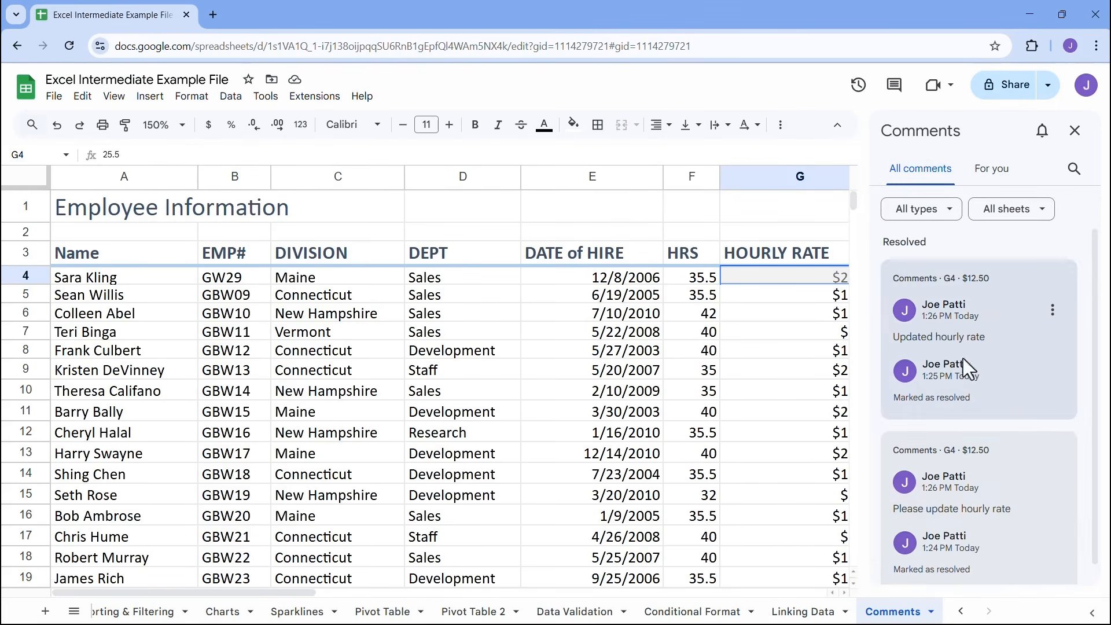
pyautogui.scroll(-1, 942, 472)
pyautogui.scroll(1, 942, 472)
pyautogui.moveTo(940, 462)
pyautogui.scroll(-1, 941, 405)
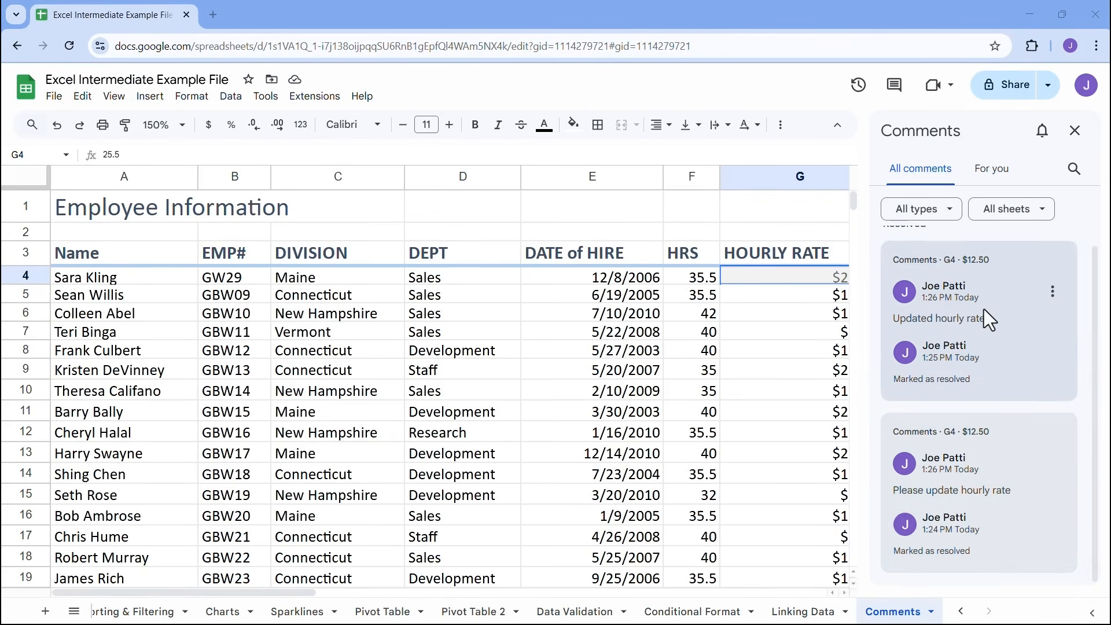
pyautogui.scroll(1, 925, 321)
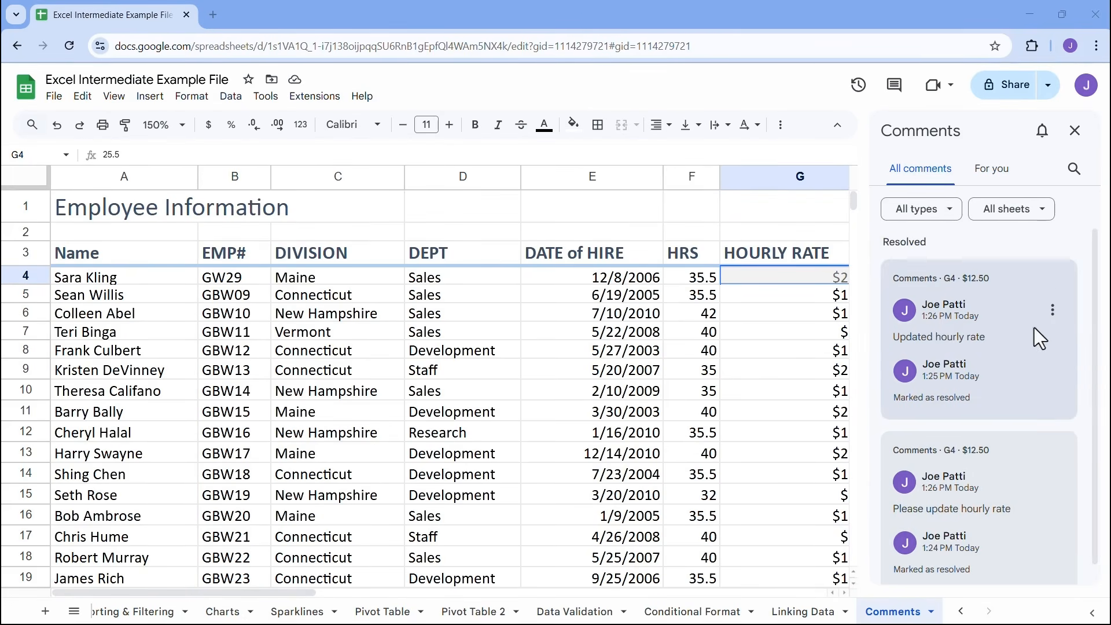
# Re-open the resolved "Updated hourly rate" comment and mark it as resolved again
pyautogui.click(1053, 312)
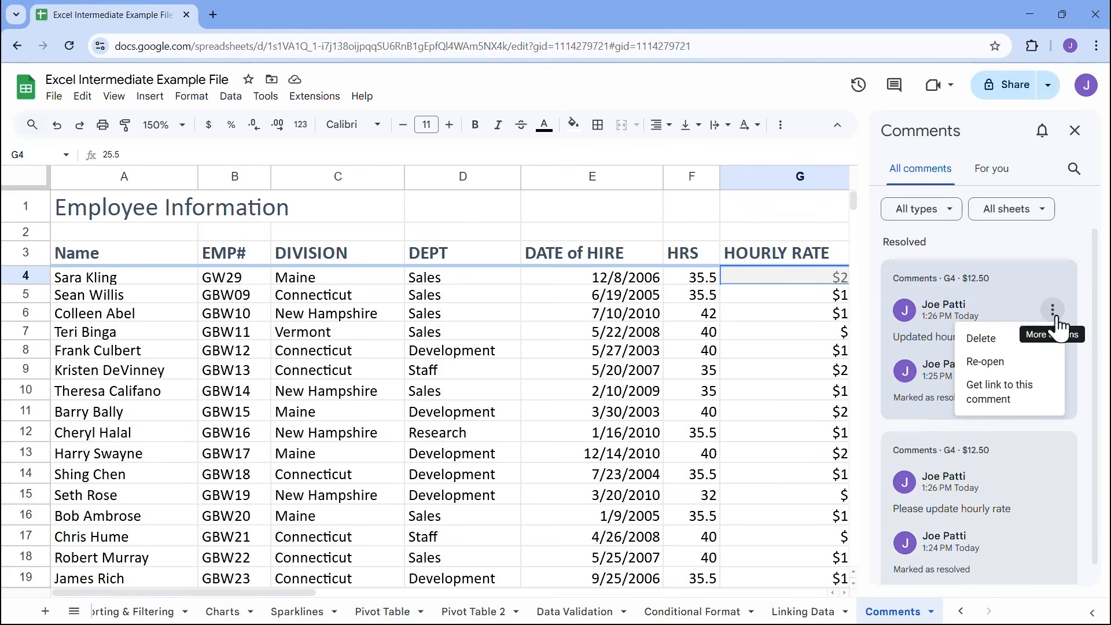
pyautogui.click(1002, 363)
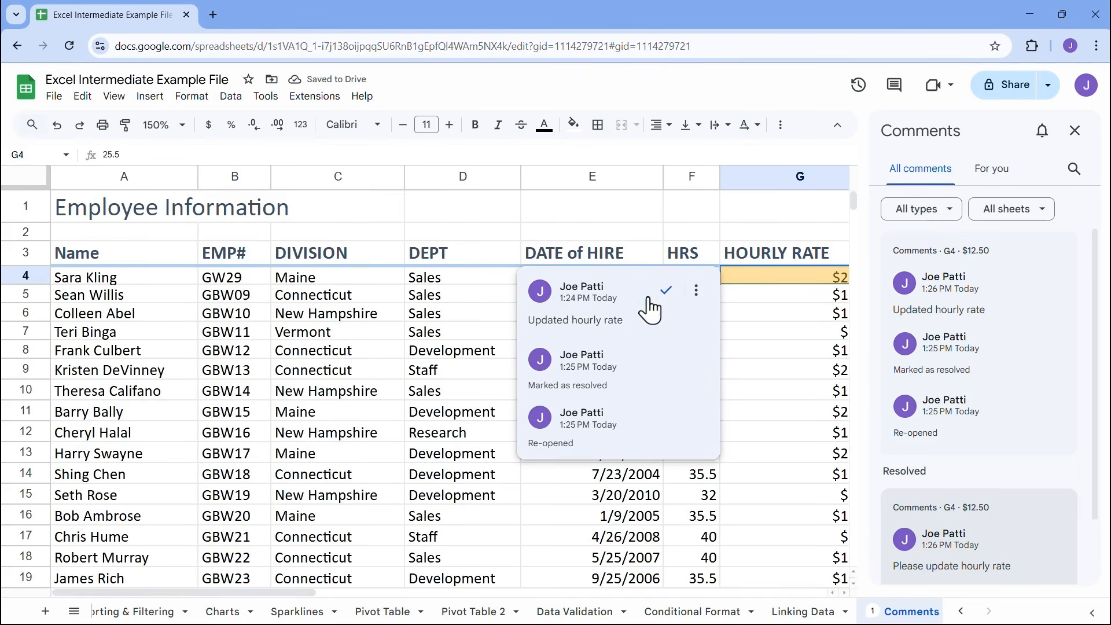
pyautogui.click(666, 291)
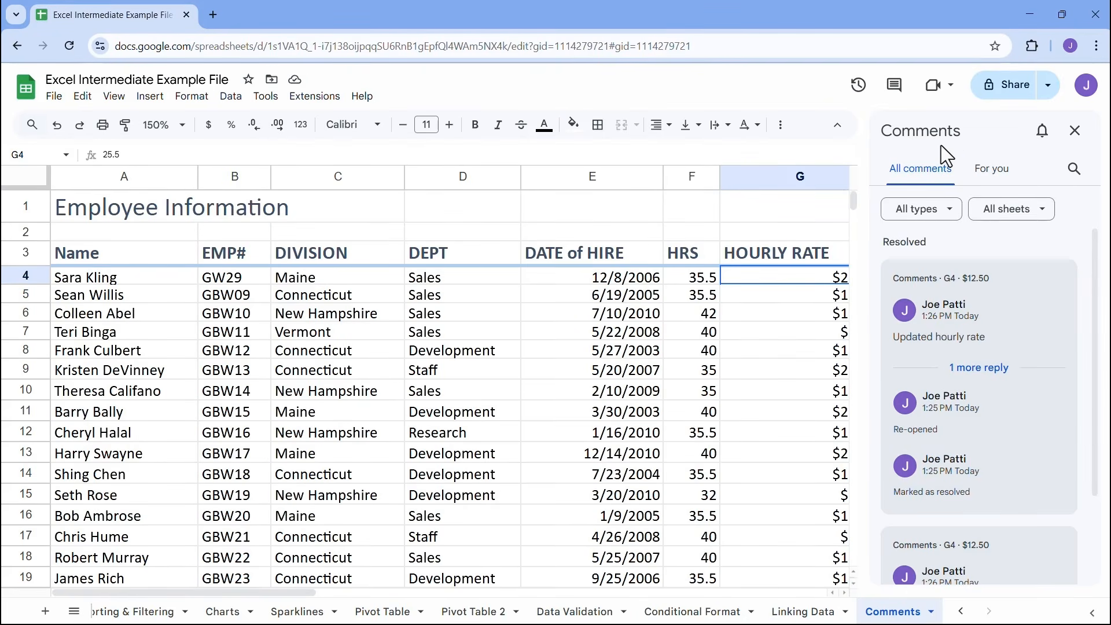
# Check the comments listed for you, and filter all comments to the Resolved type before clearing that filter
pyautogui.click(992, 171)
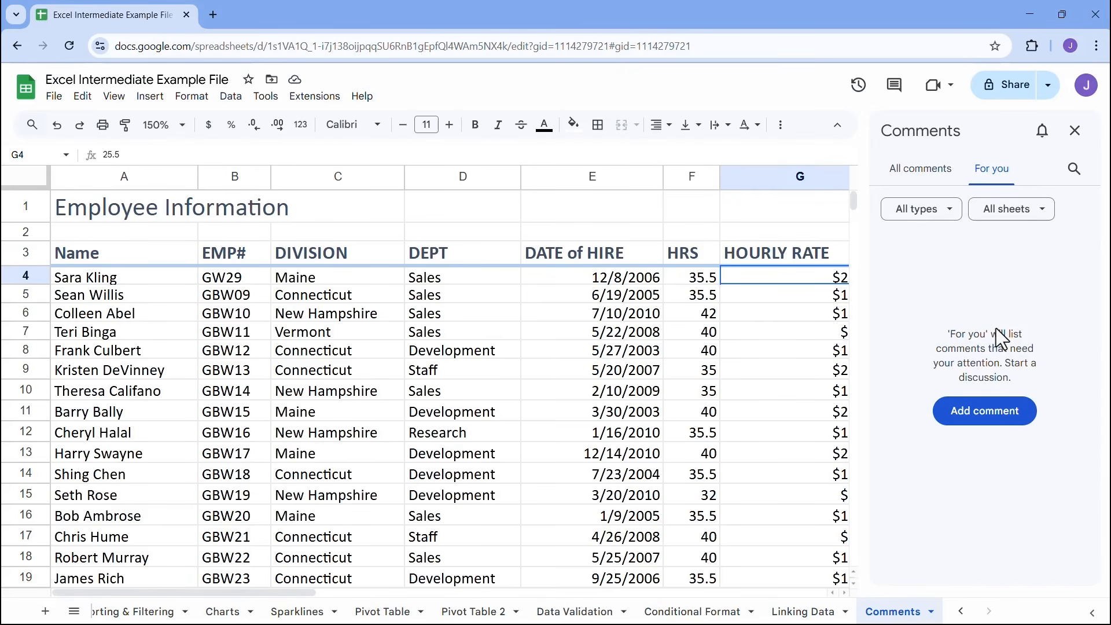
pyautogui.click(941, 172)
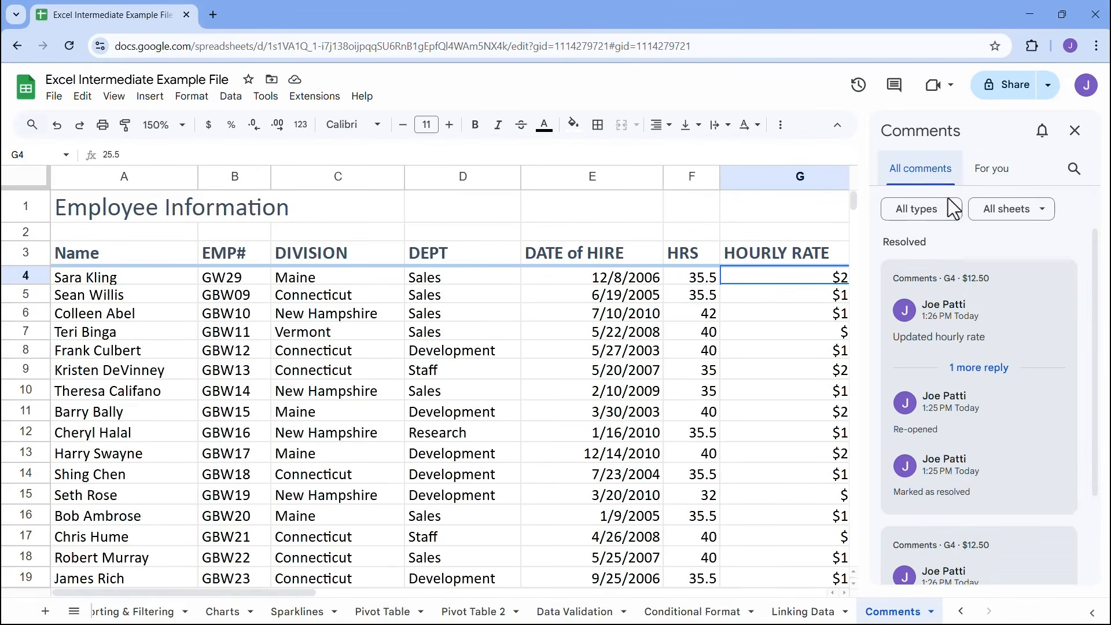
pyautogui.click(944, 213)
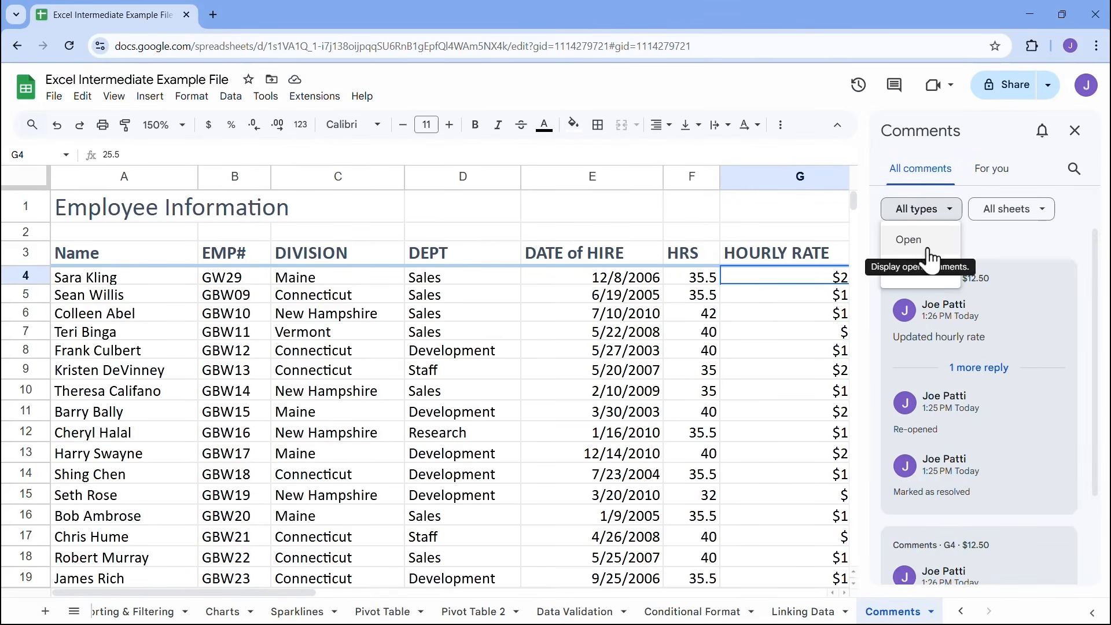
pyautogui.click(916, 270)
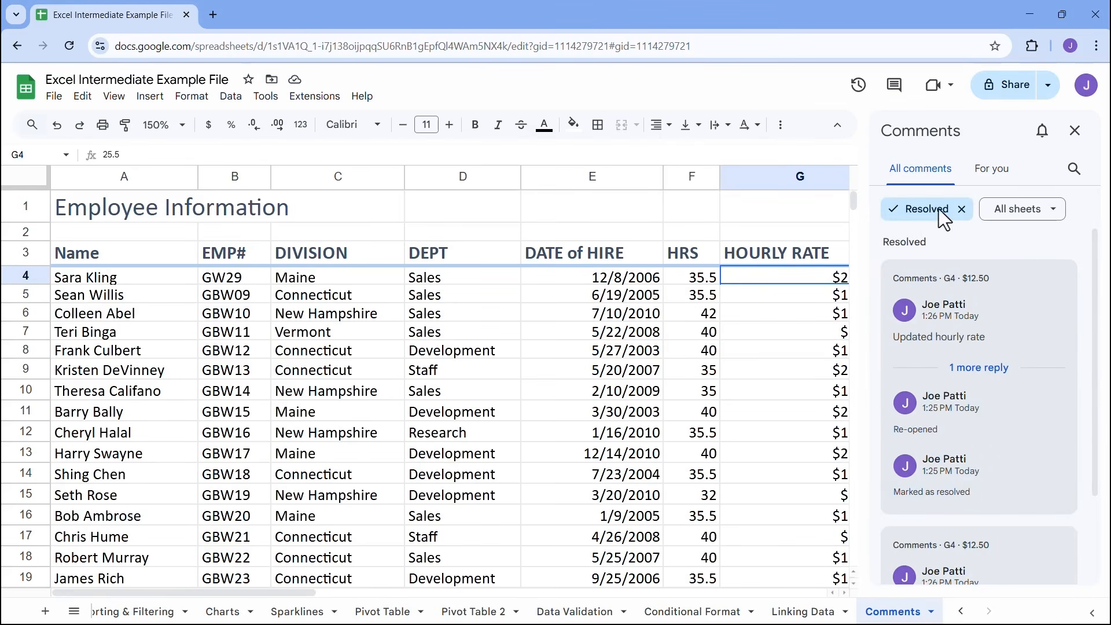
pyautogui.click(962, 209)
# Filter the comments to this sheet only, clear the filter and close the comments list
pyautogui.click(1014, 210)
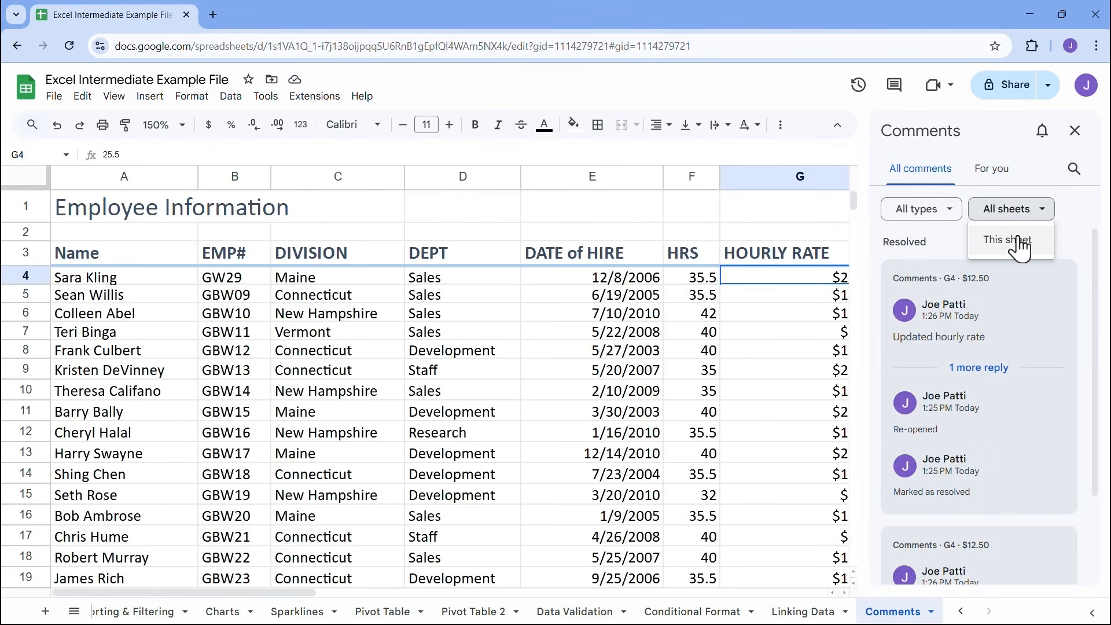
pyautogui.click(1010, 238)
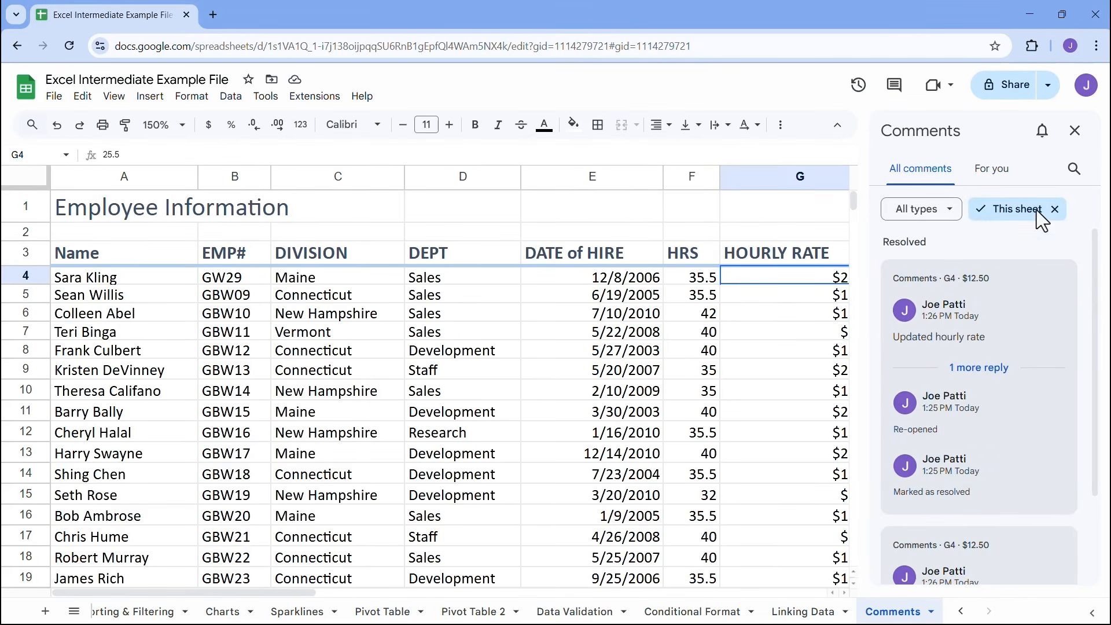
pyautogui.click(1054, 209)
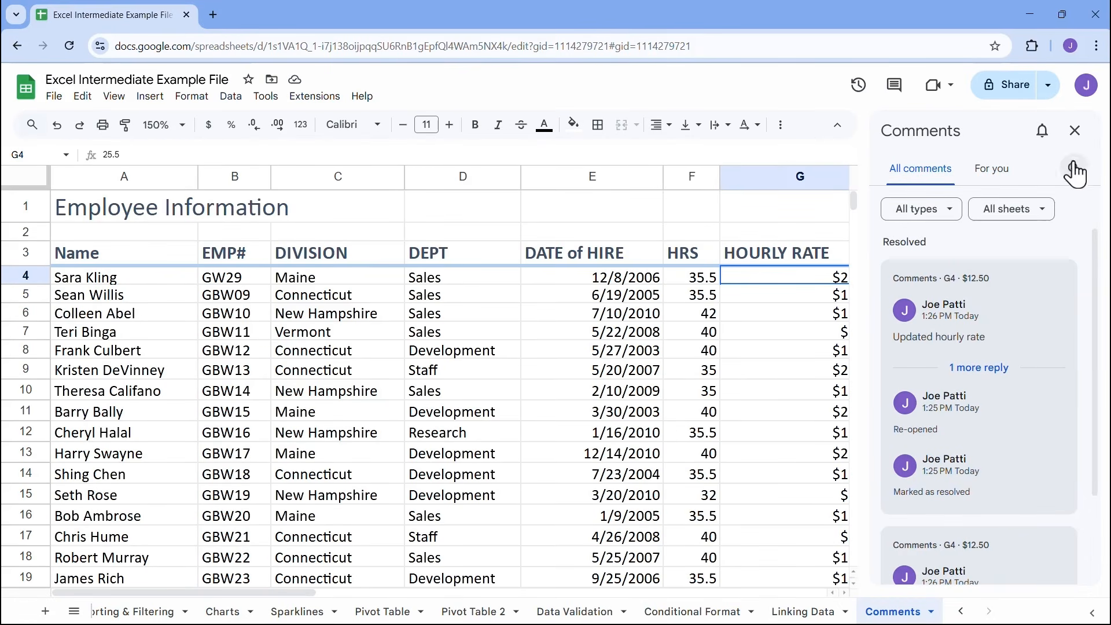
pyautogui.click(1076, 134)
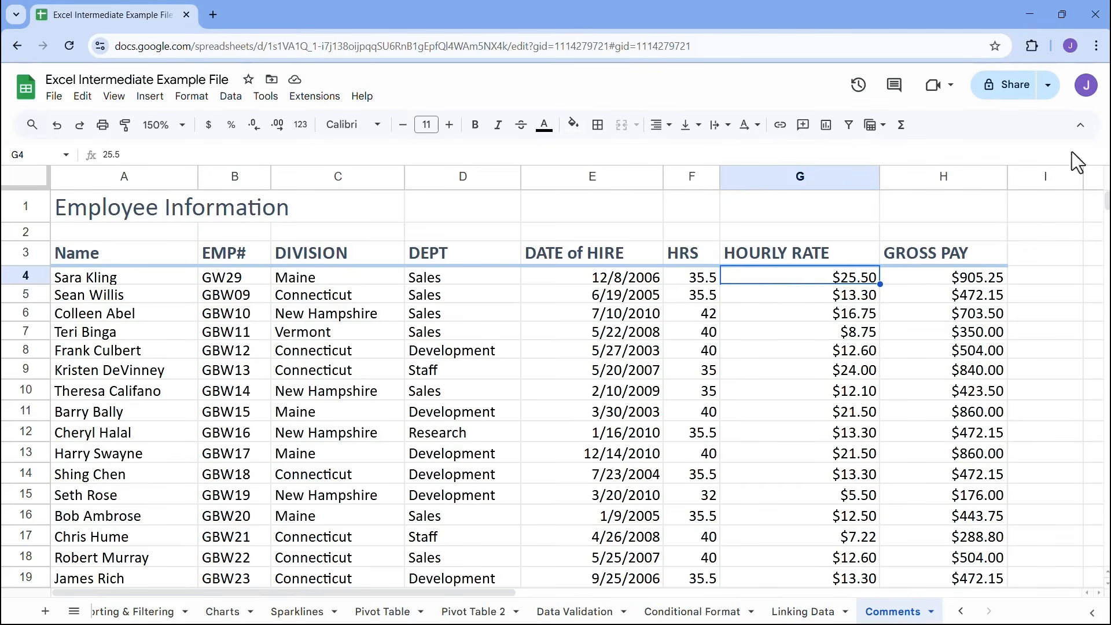